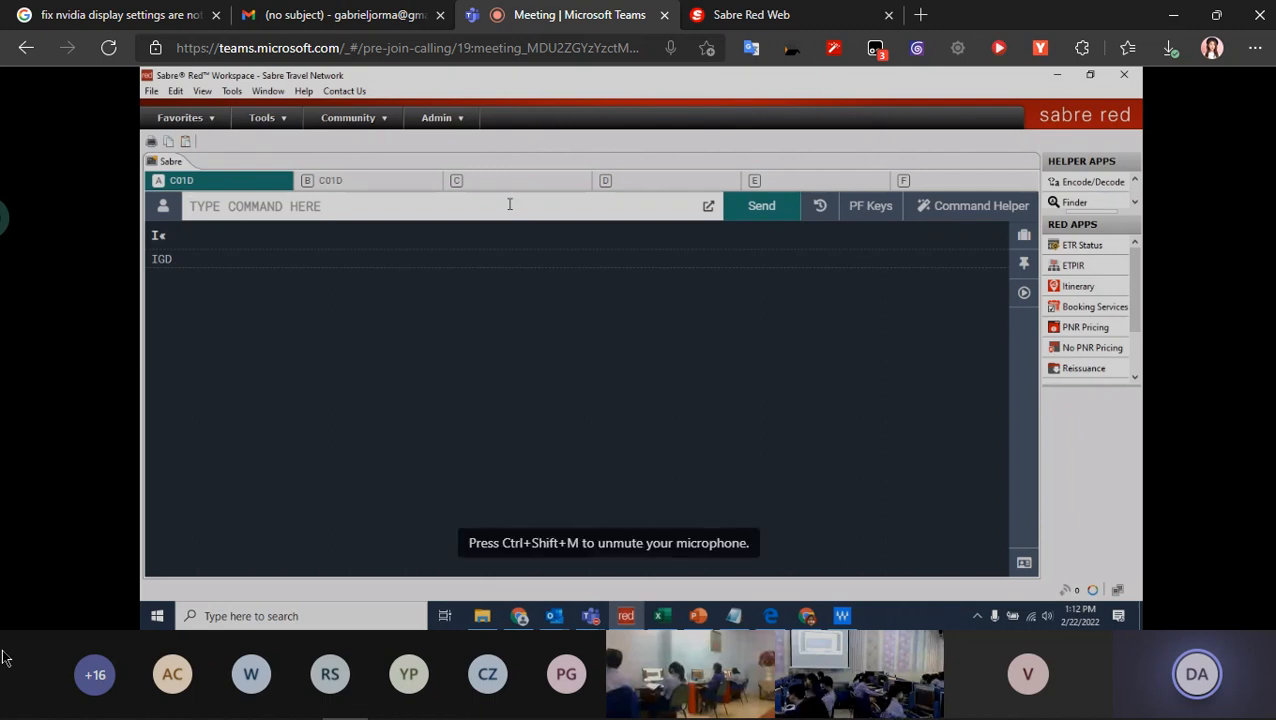
- Display Garuda (GA) availability from CGK to SIN on 03SEP with the command 103SEPCGKSIN¥GA
text(1)
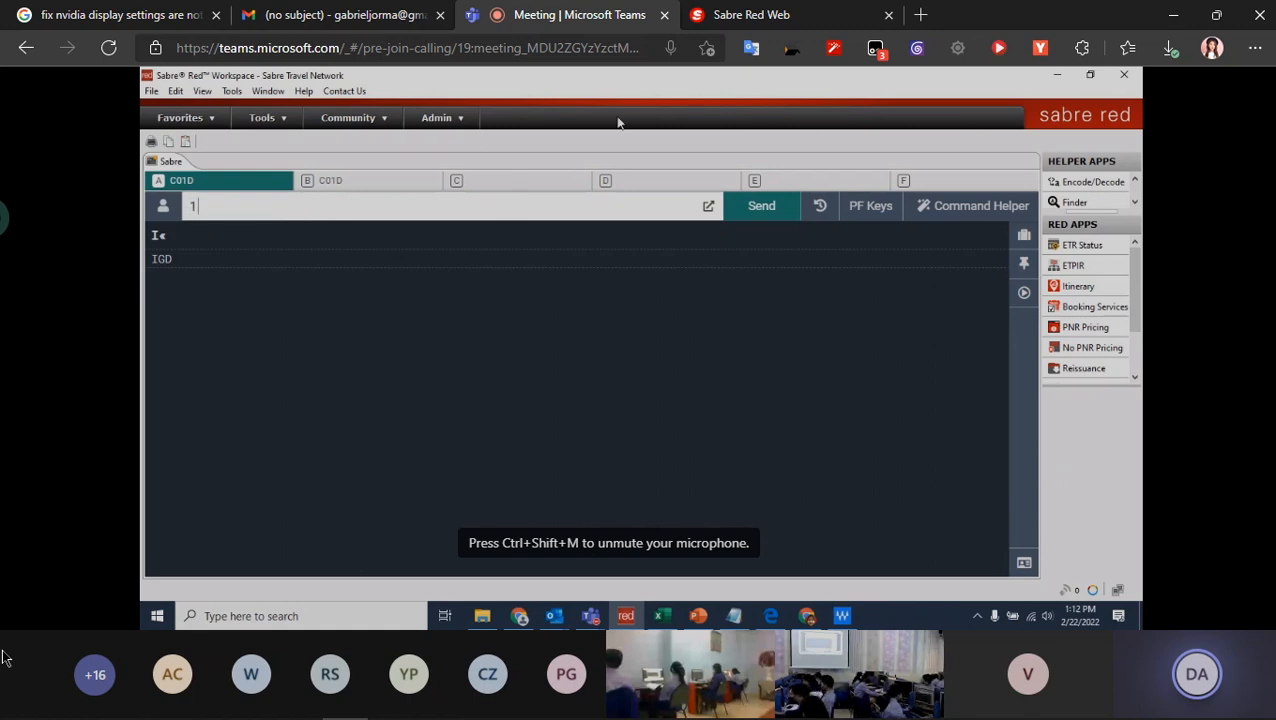
text(03)
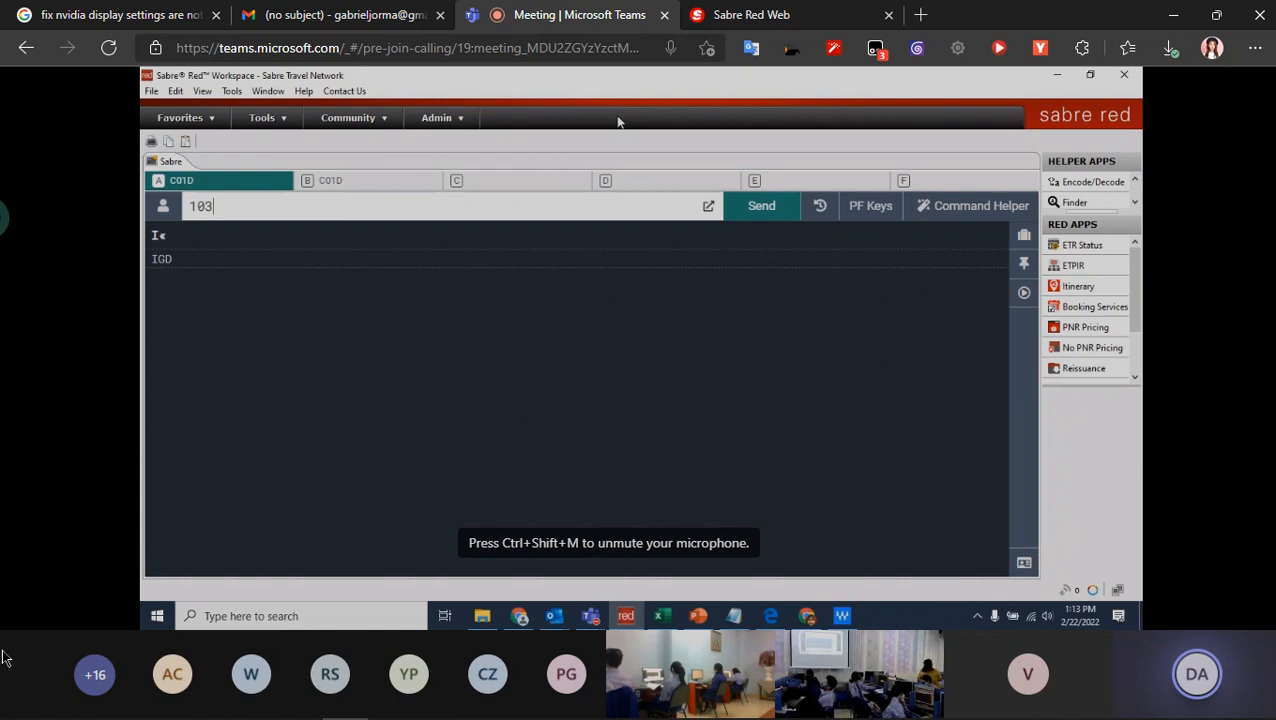
text(SEP)
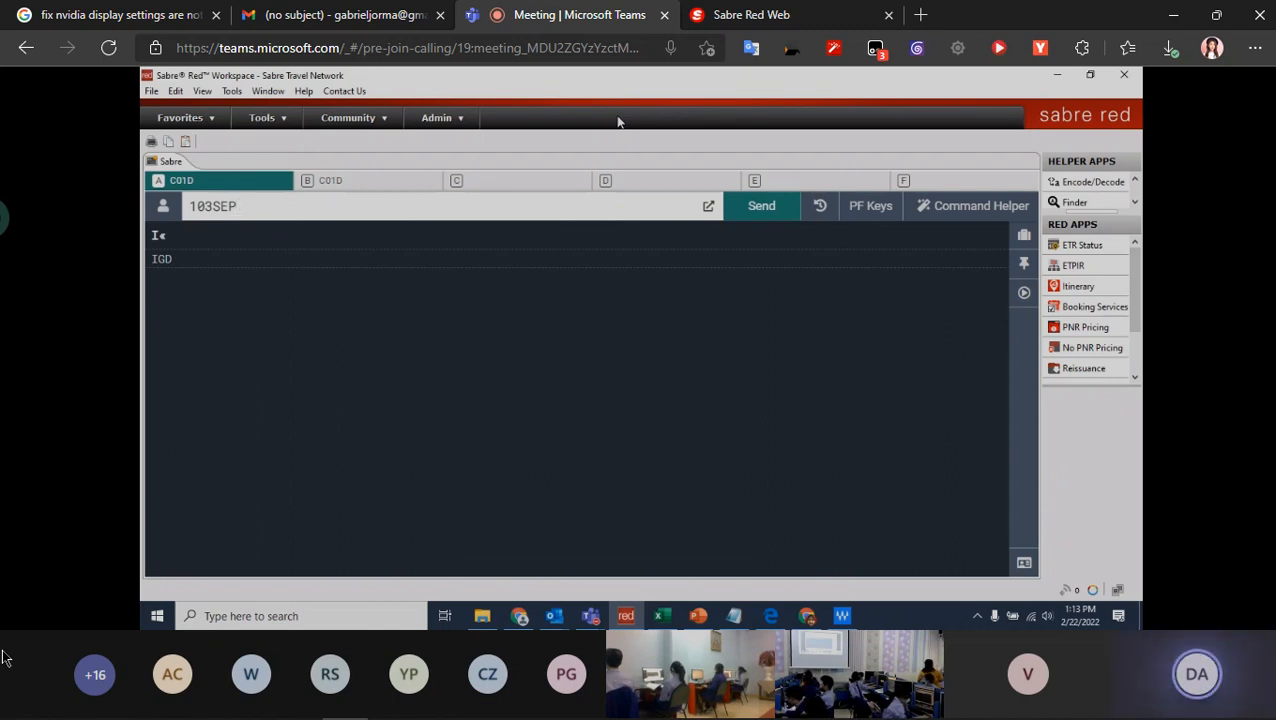
text(CGKSIN¥)
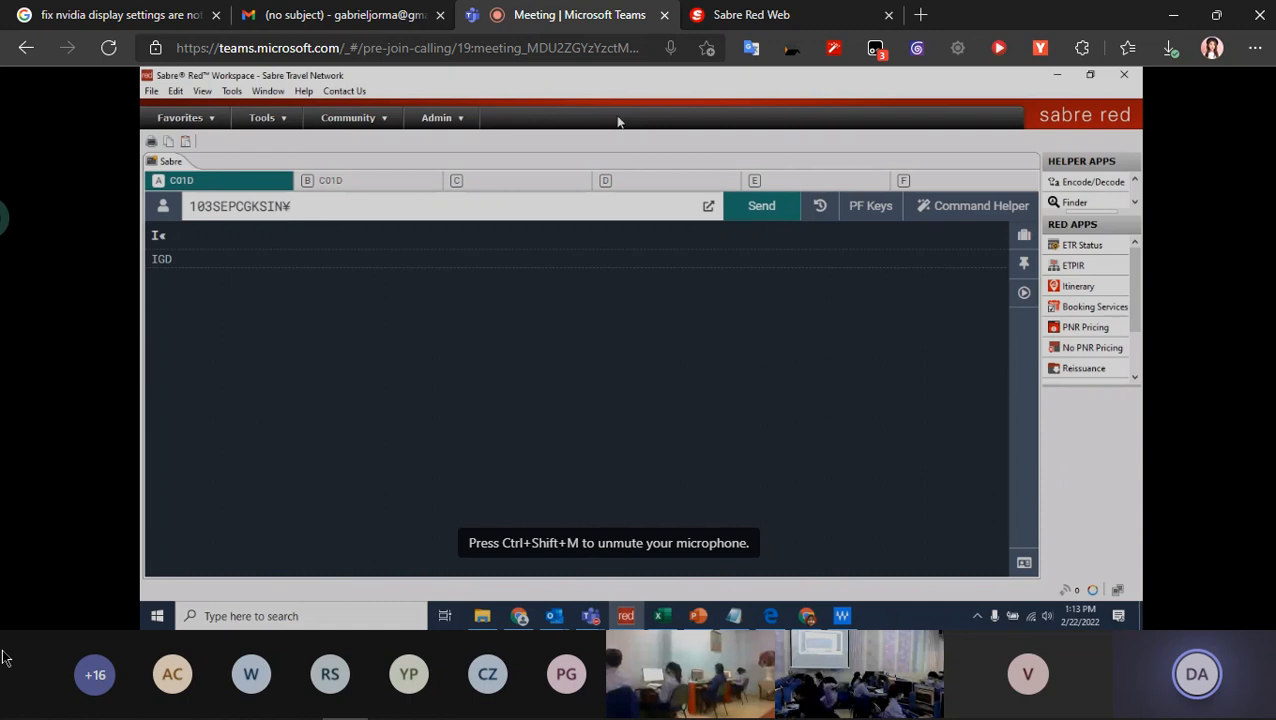
text(GA)
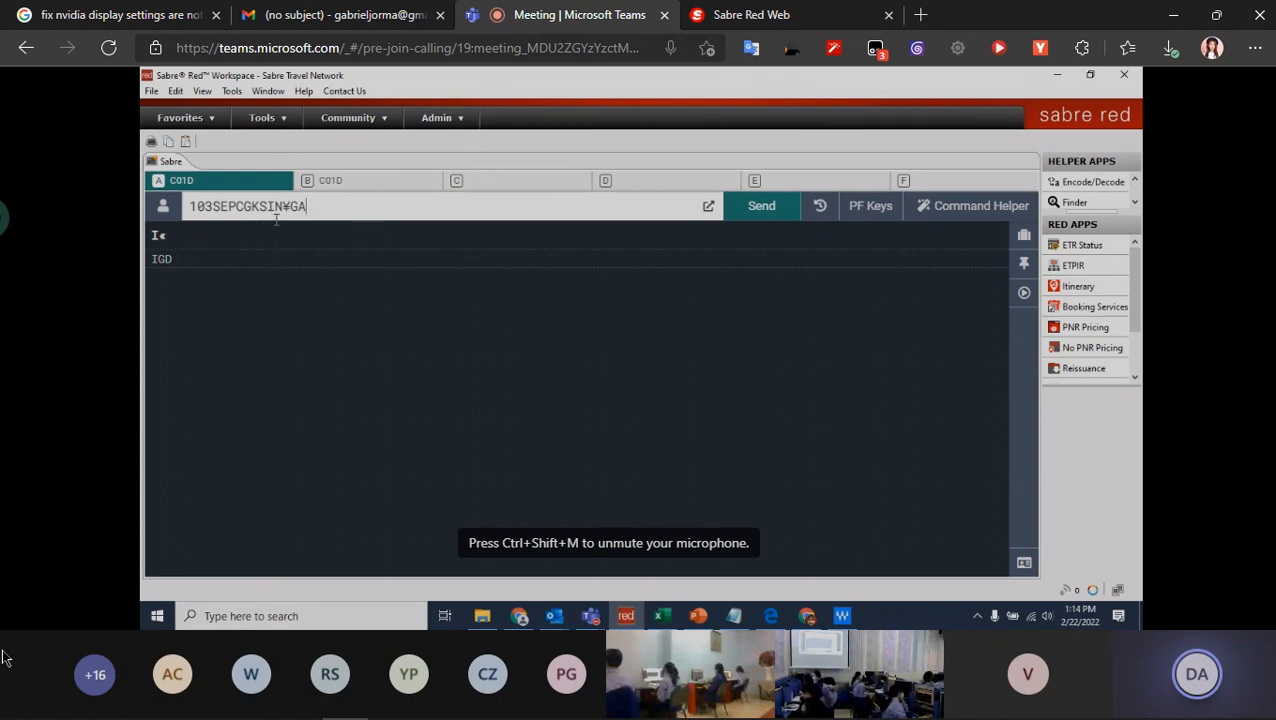
drag(282, 204, 297, 205)
click(330, 206)
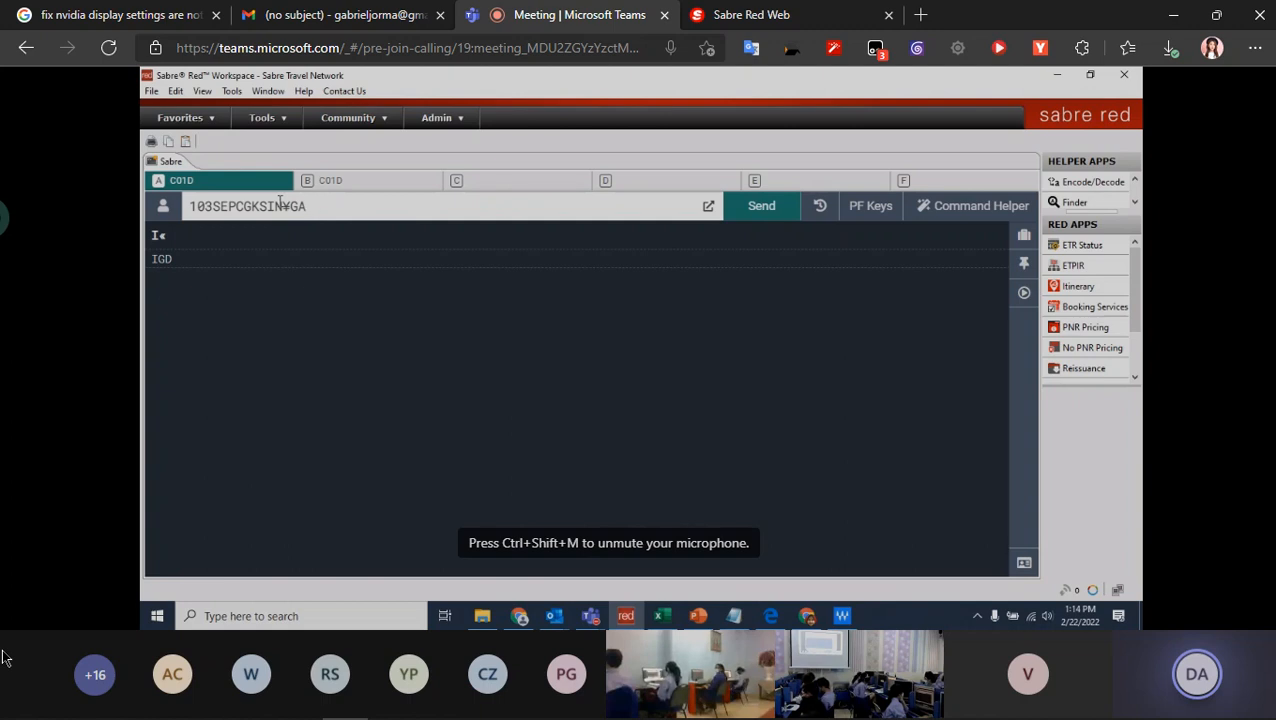
key(Return)
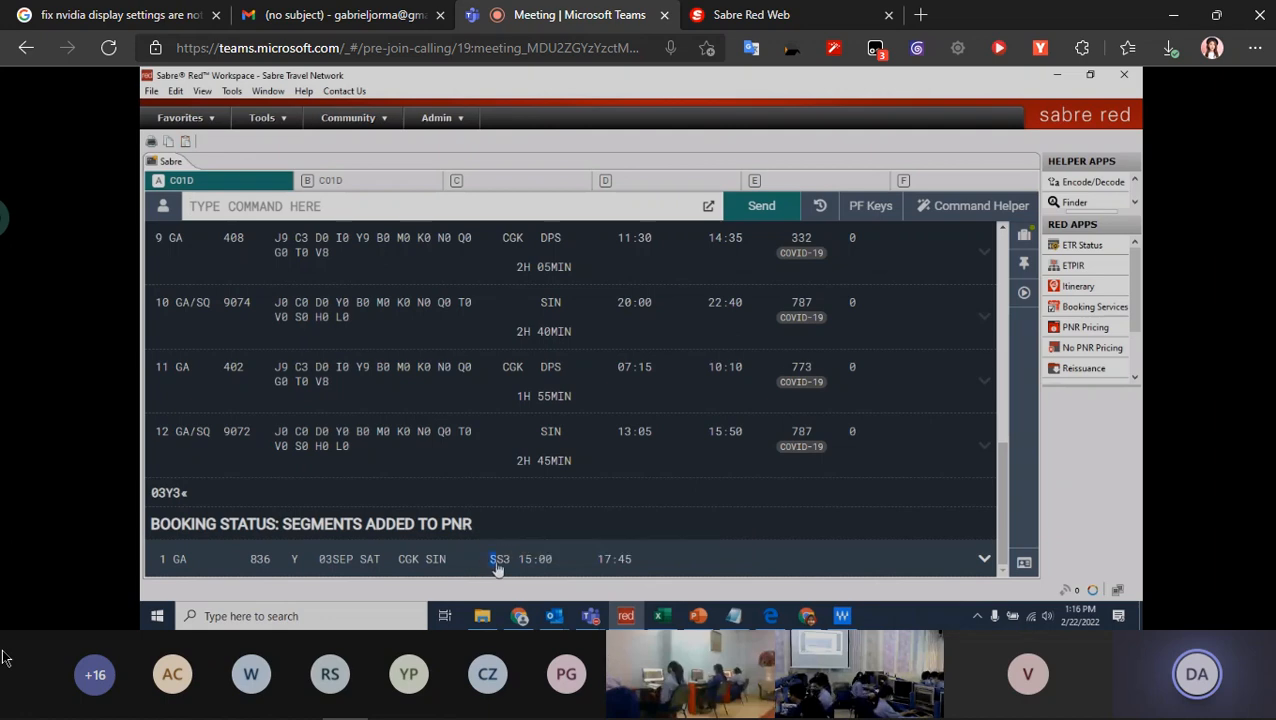
- Expand the flight details of the booked GA 836 segment, and collapse them again
click(984, 558)
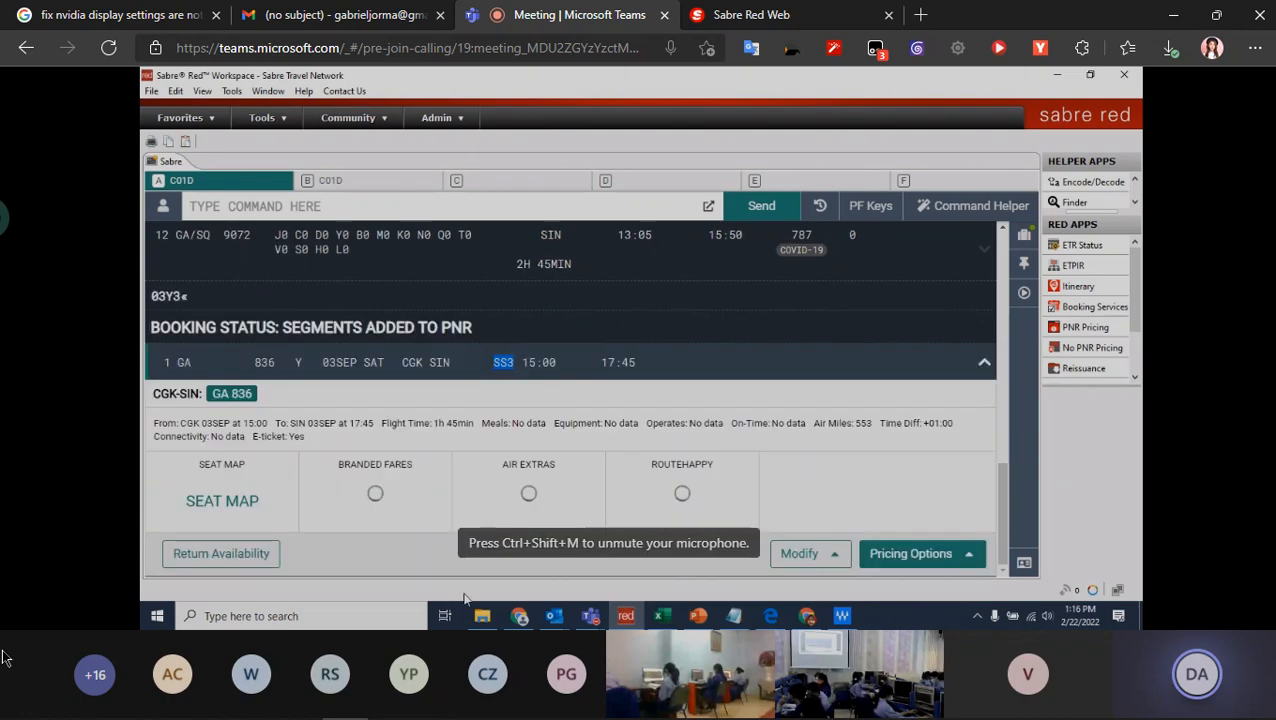
click(984, 365)
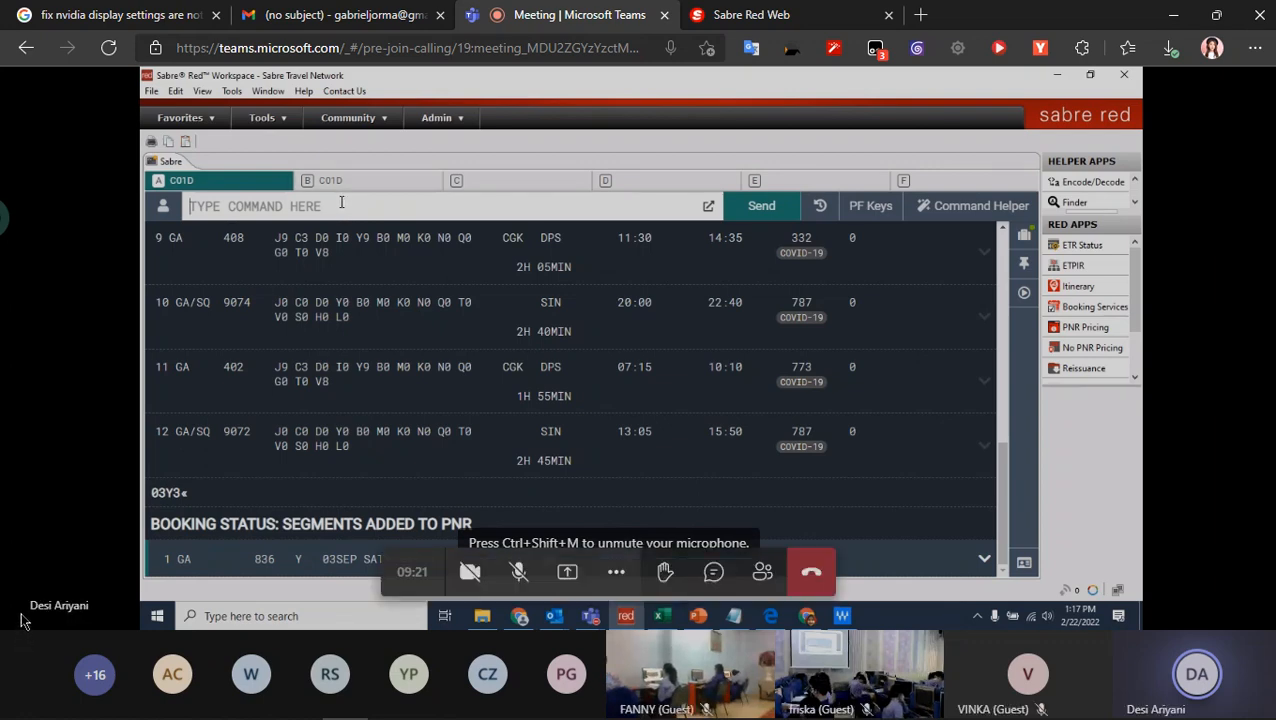
- Switch to Sabre Red Web and display GA availability from CGK to SIN on 20 March with 120MARCGKSIN¥GA
click(838, 8)
click(640, 9)
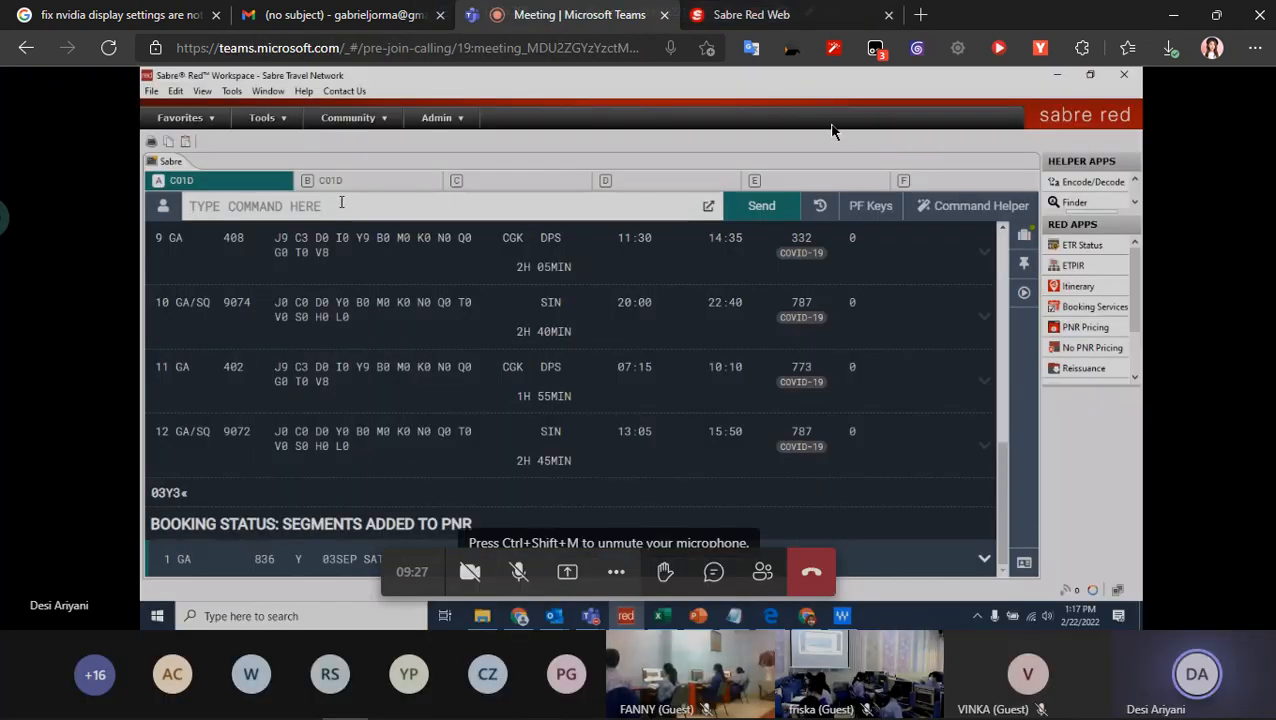
click(790, 14)
click(621, 15)
click(712, 8)
text(1)
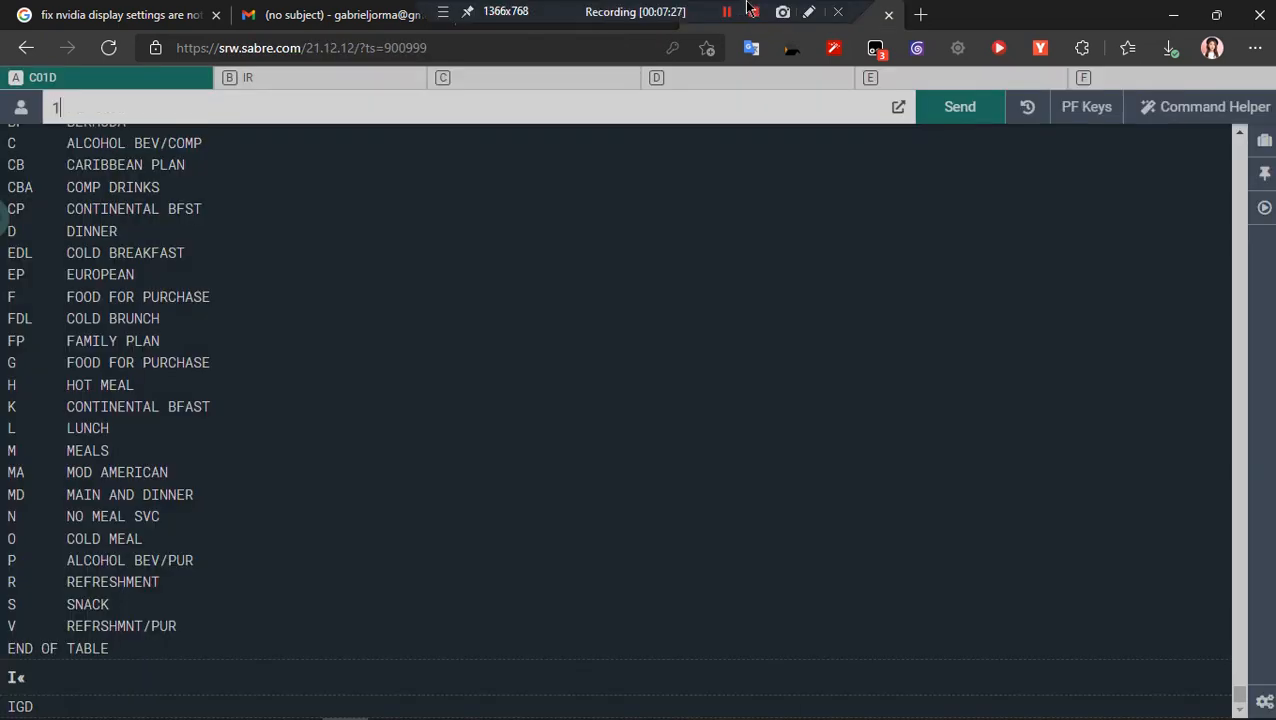
text(20MARCGKSIN)
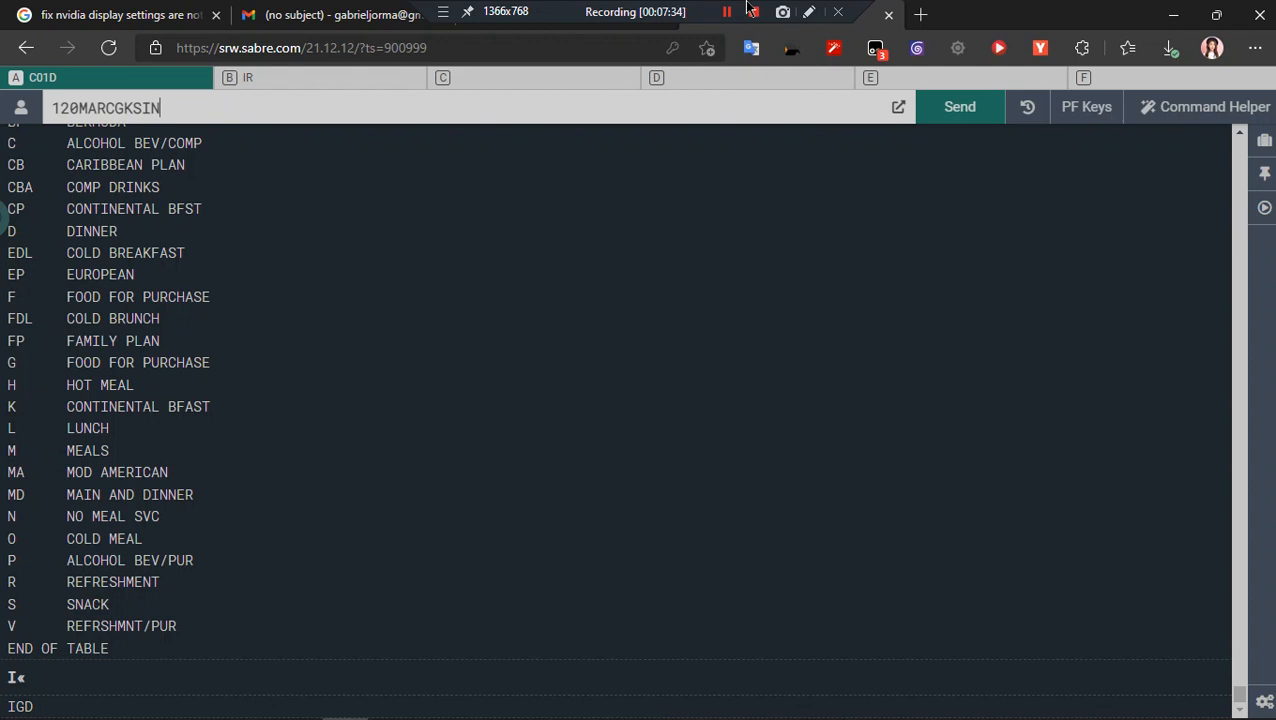
text(¥G)
key(BackSpace)
key(BackSpace)
text(¥GA)
key(Return)
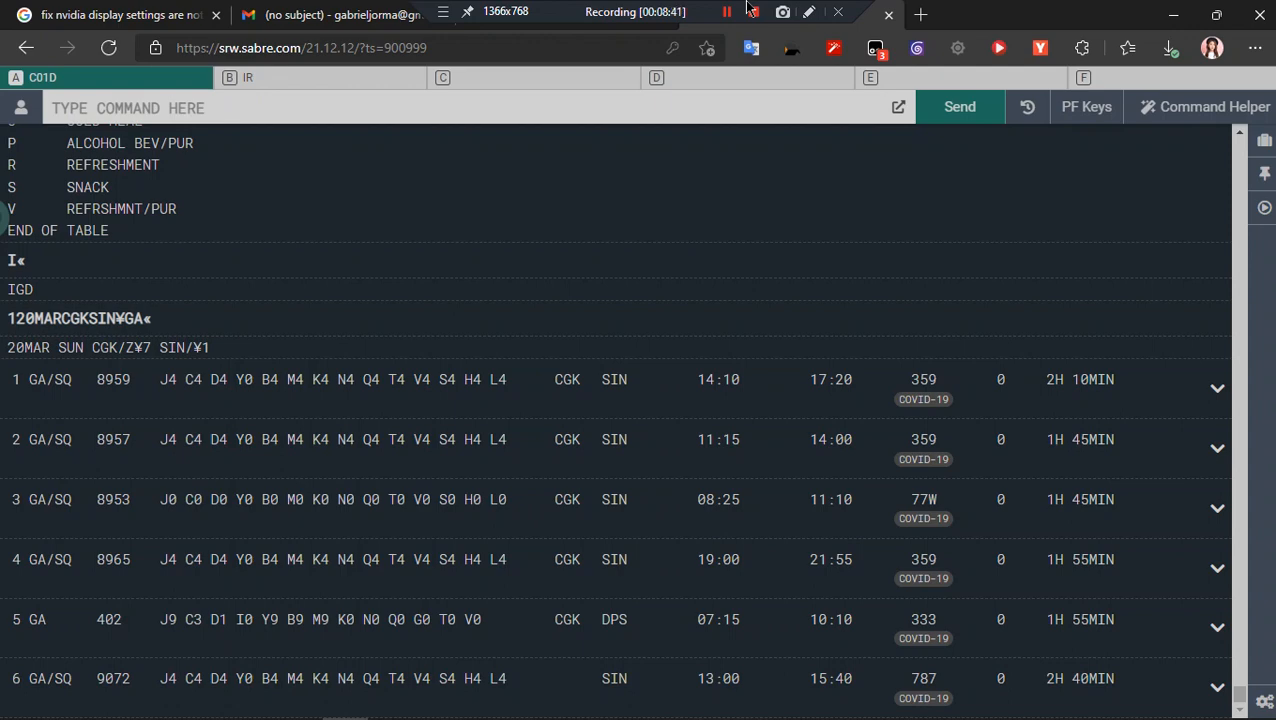
- Return to the Teams meeting and sell three Y-class seats from line 13 of the SIN–CGK availability with 03Y13
click(557, 12)
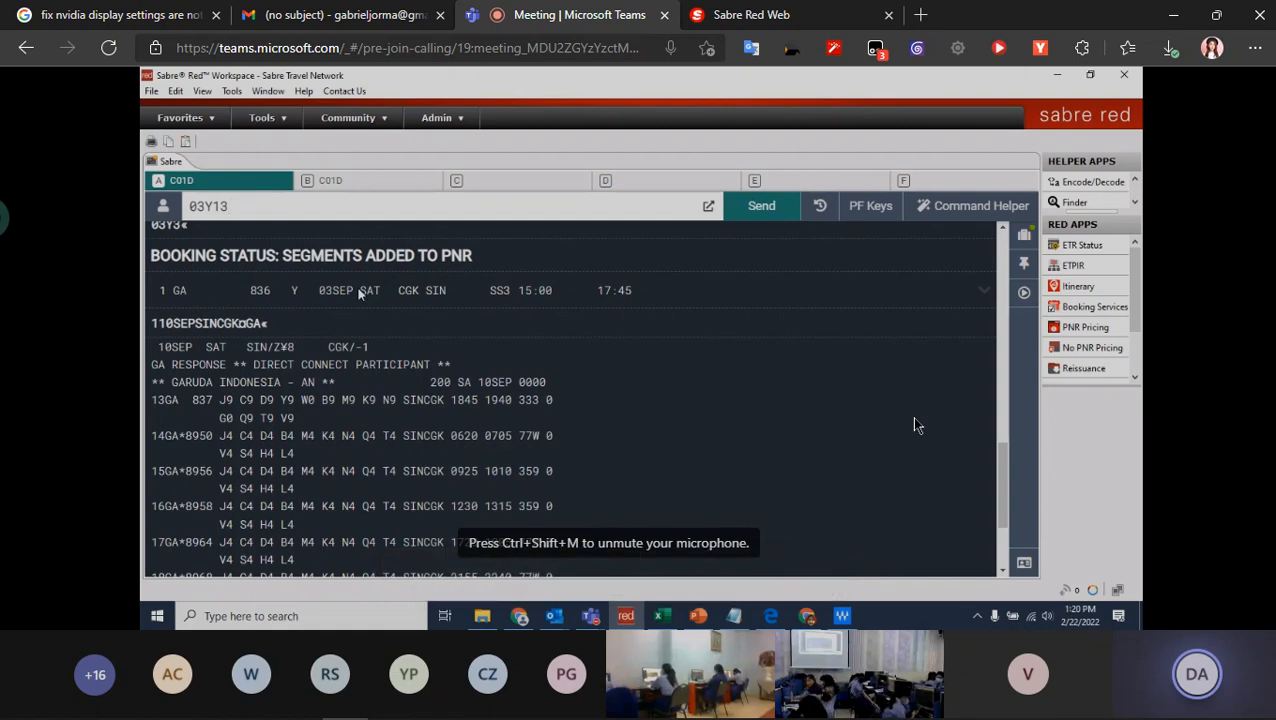
scroll(913, 425, down, 3)
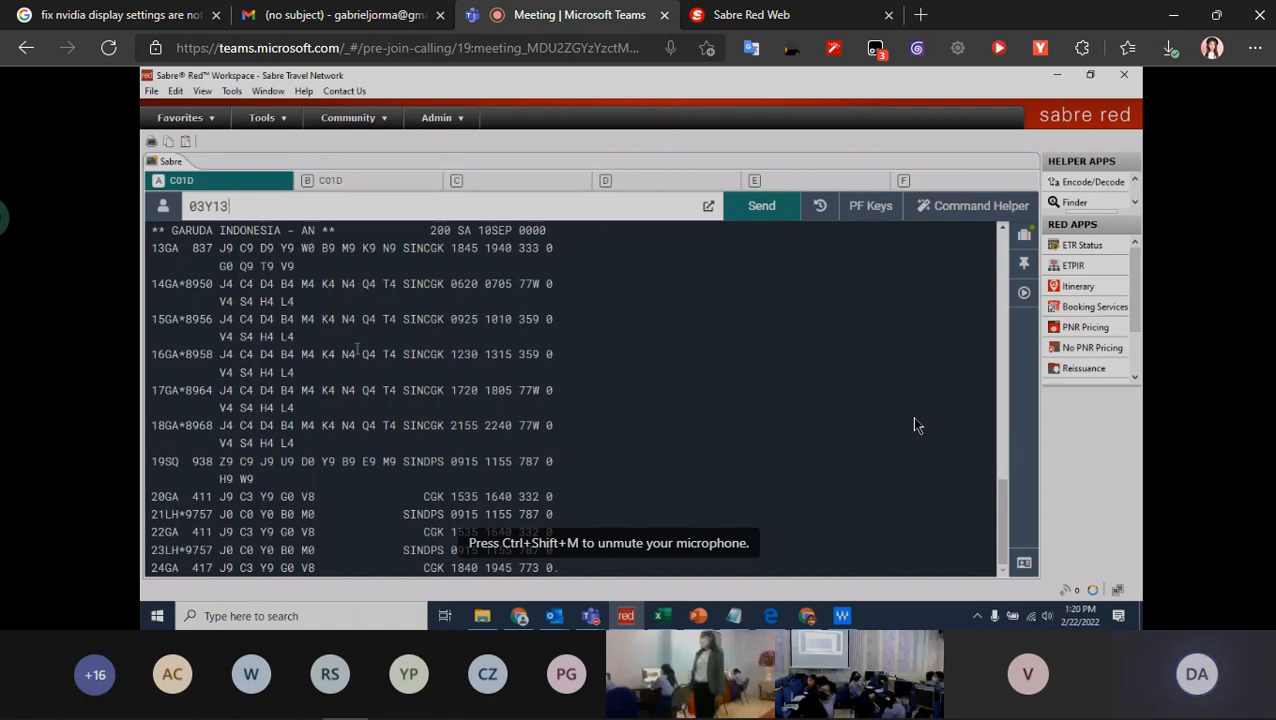
scroll(913, 425, up, 2)
key(Return)
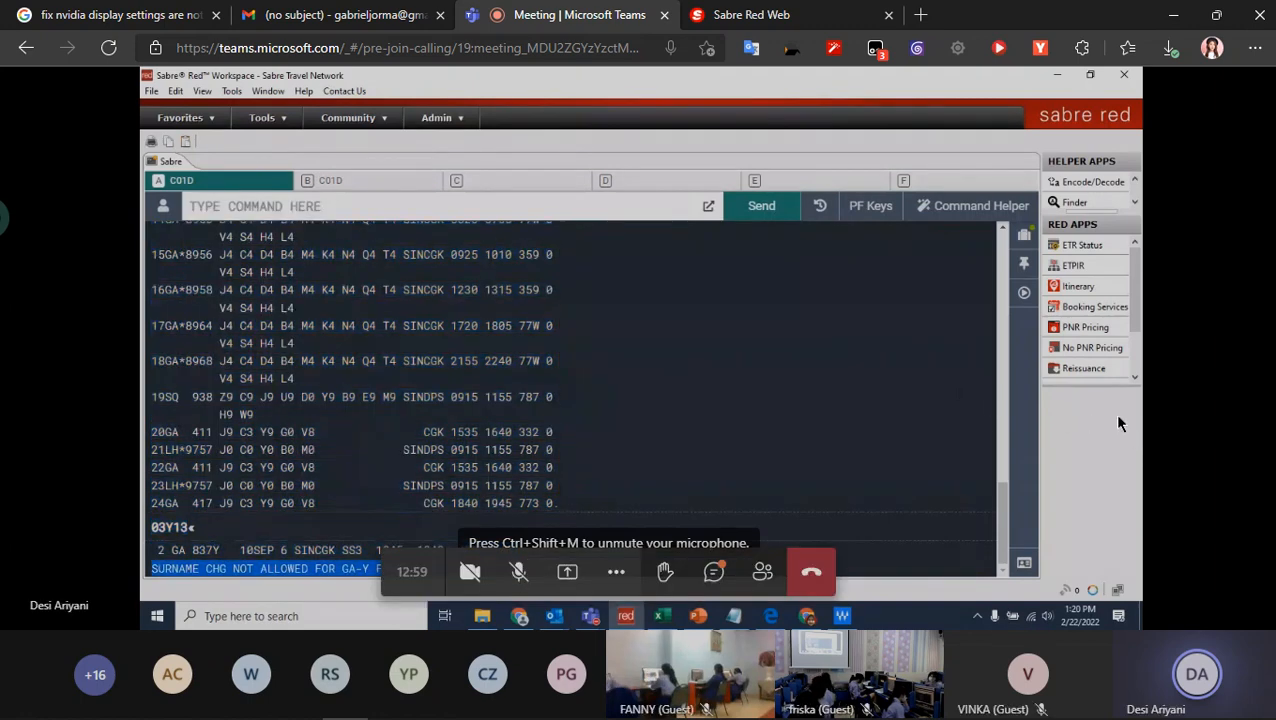
- Switch to Sabre Red Web and ignore the current transaction in work area A with the command I
click(787, 10)
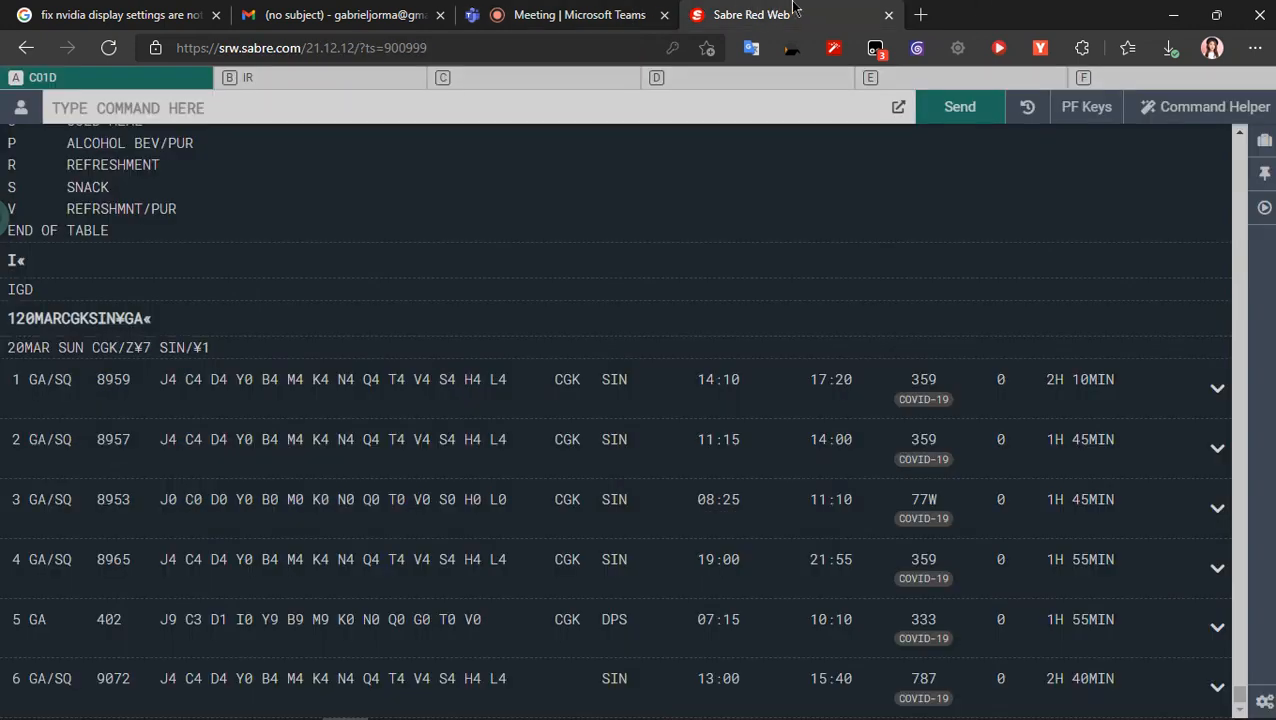
click(606, 10)
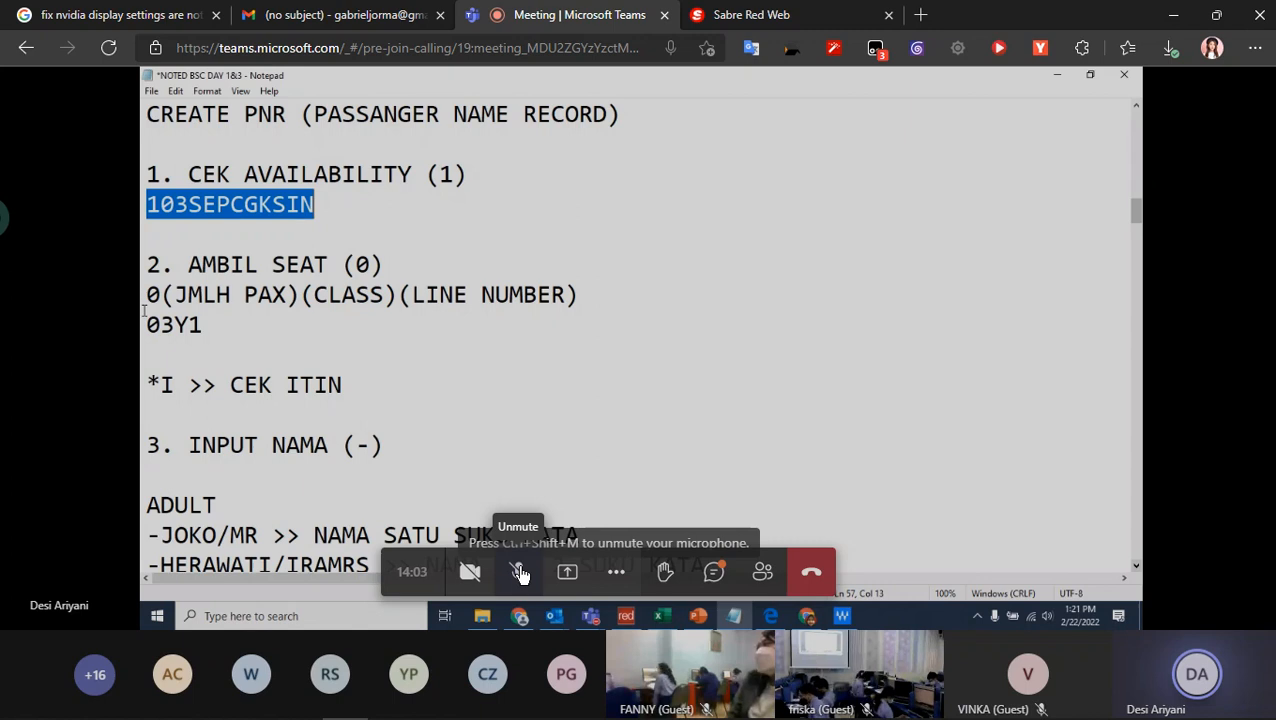
click(768, 12)
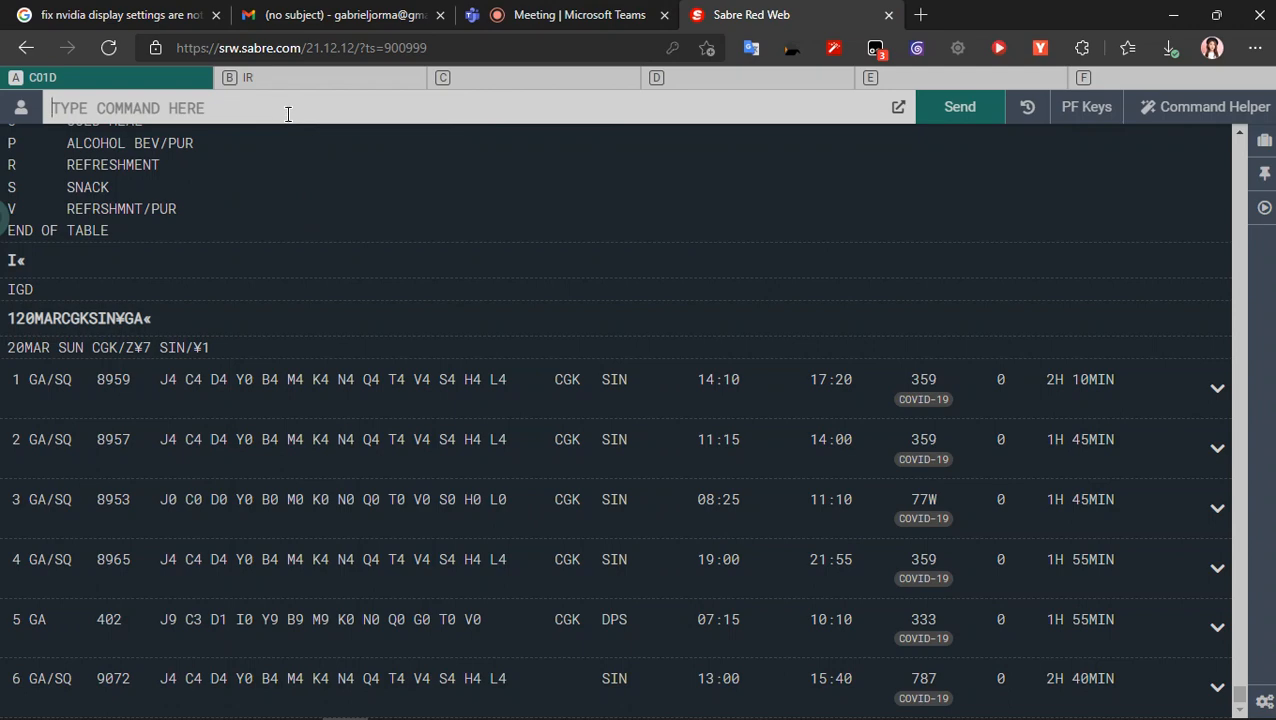
text(I)
key(Return)
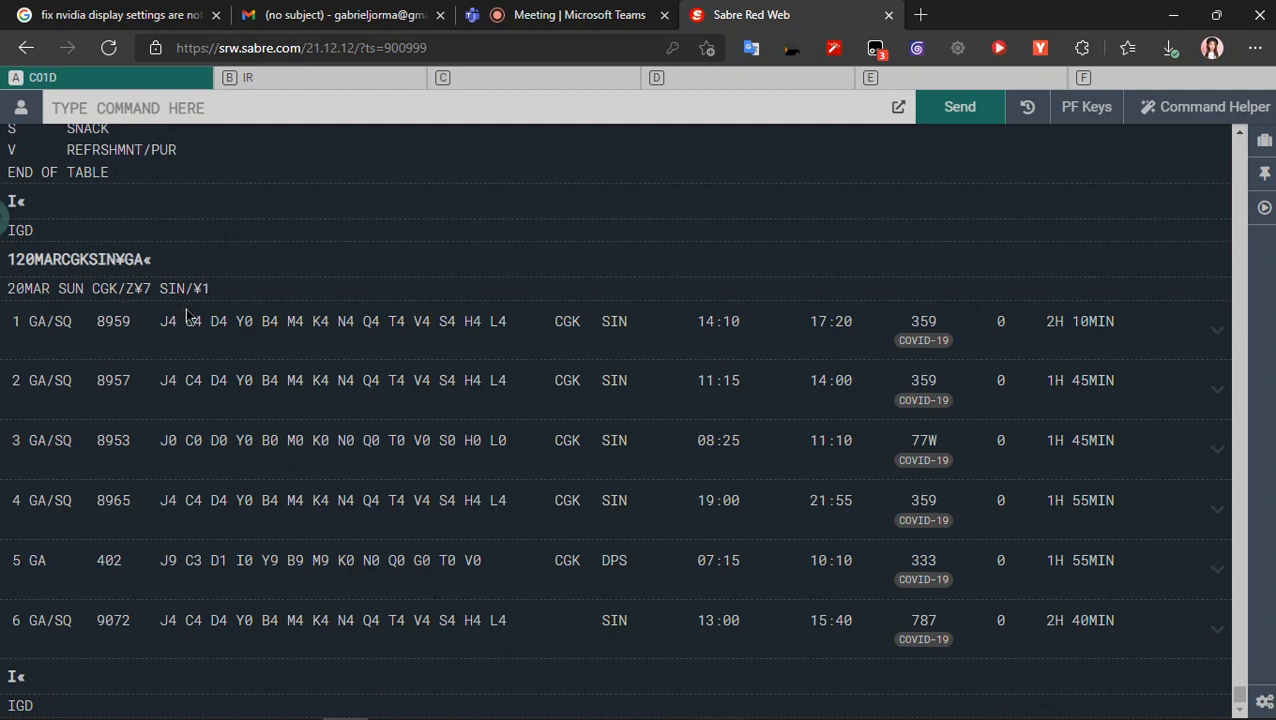
click(575, 14)
click(745, 14)
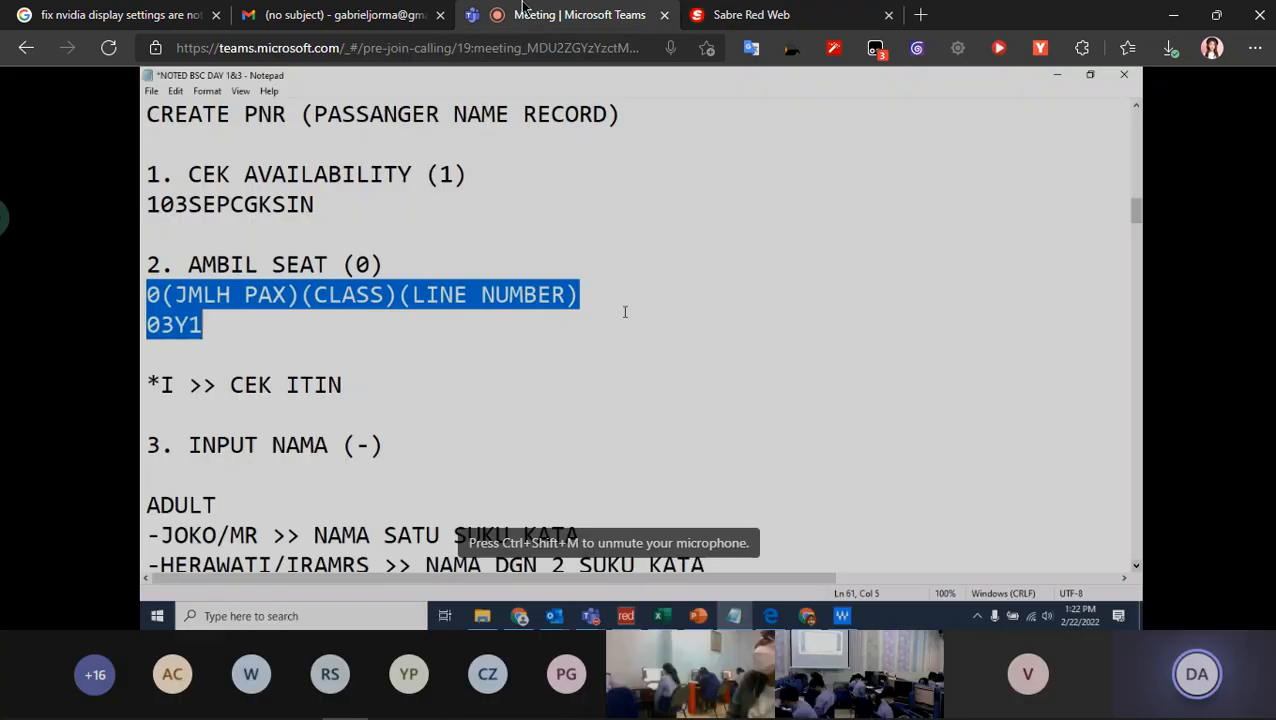
click(575, 14)
click(787, 10)
- Display GA availability from CGK to SIN on 23 September with the command 123SEPCGKSIN¥GA
scroll(1159, 336, up, 5)
scroll(1159, 336, down, 5)
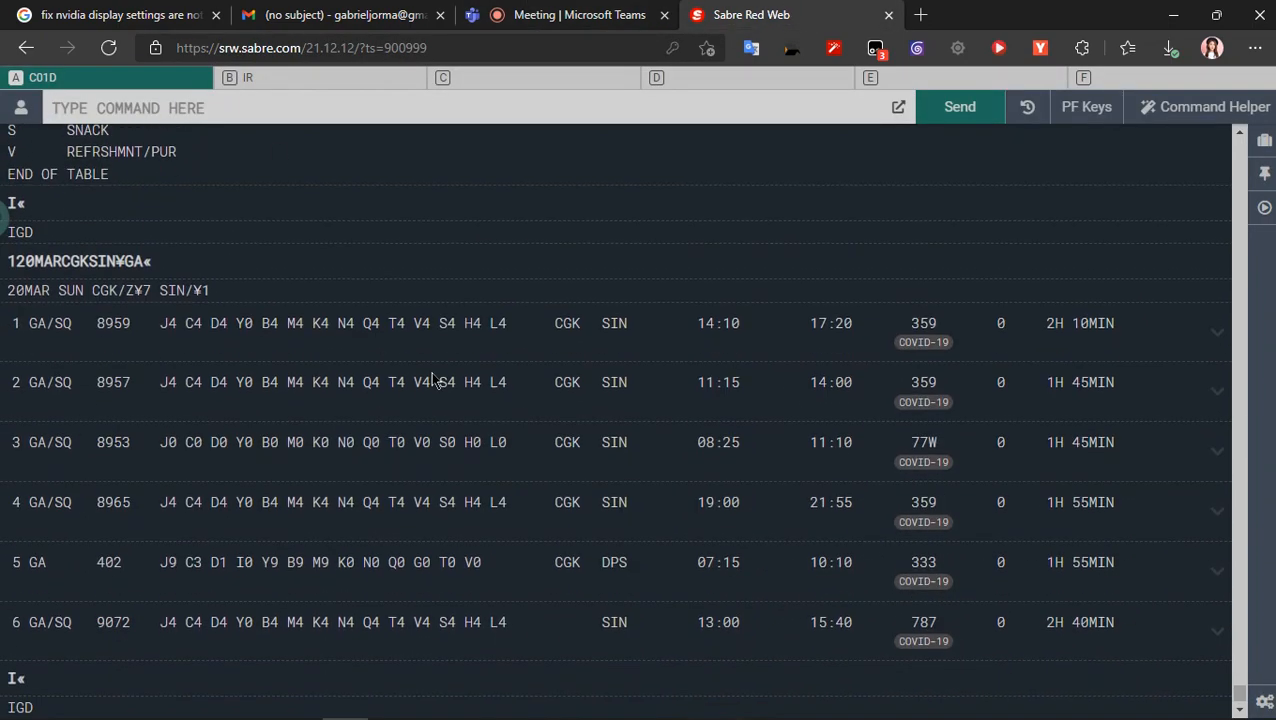
double_click(120, 262)
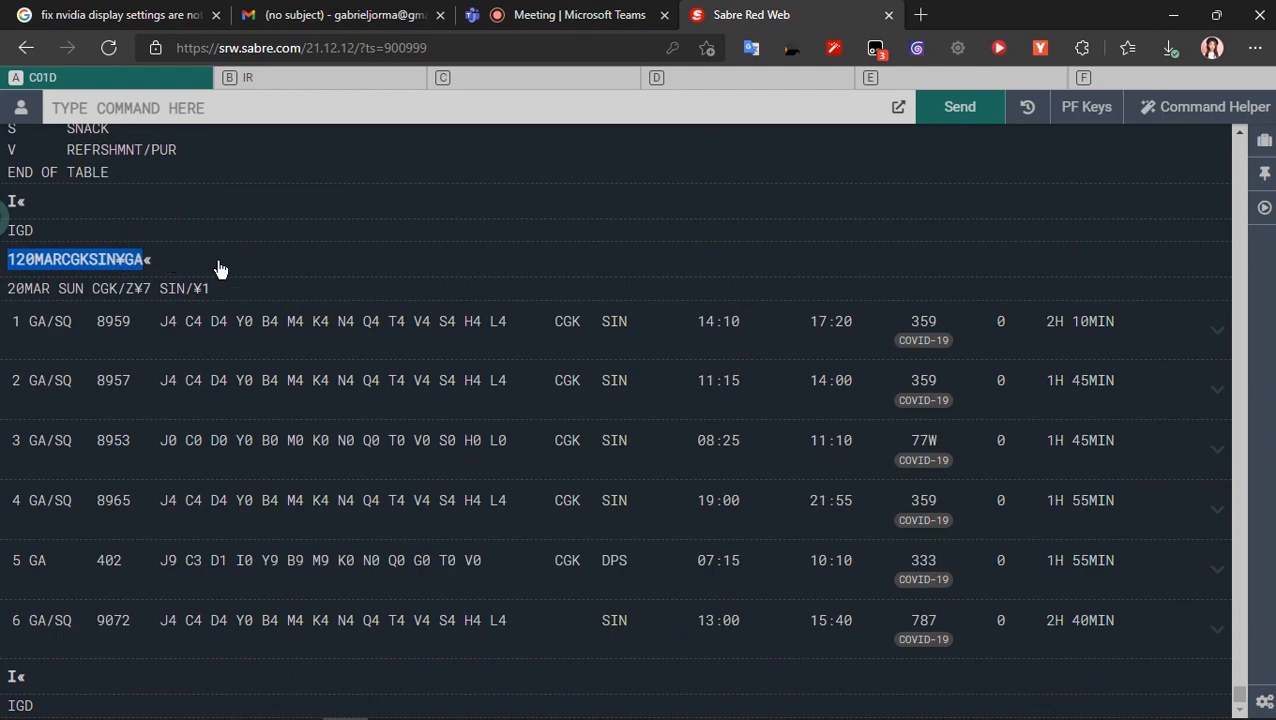
click(185, 201)
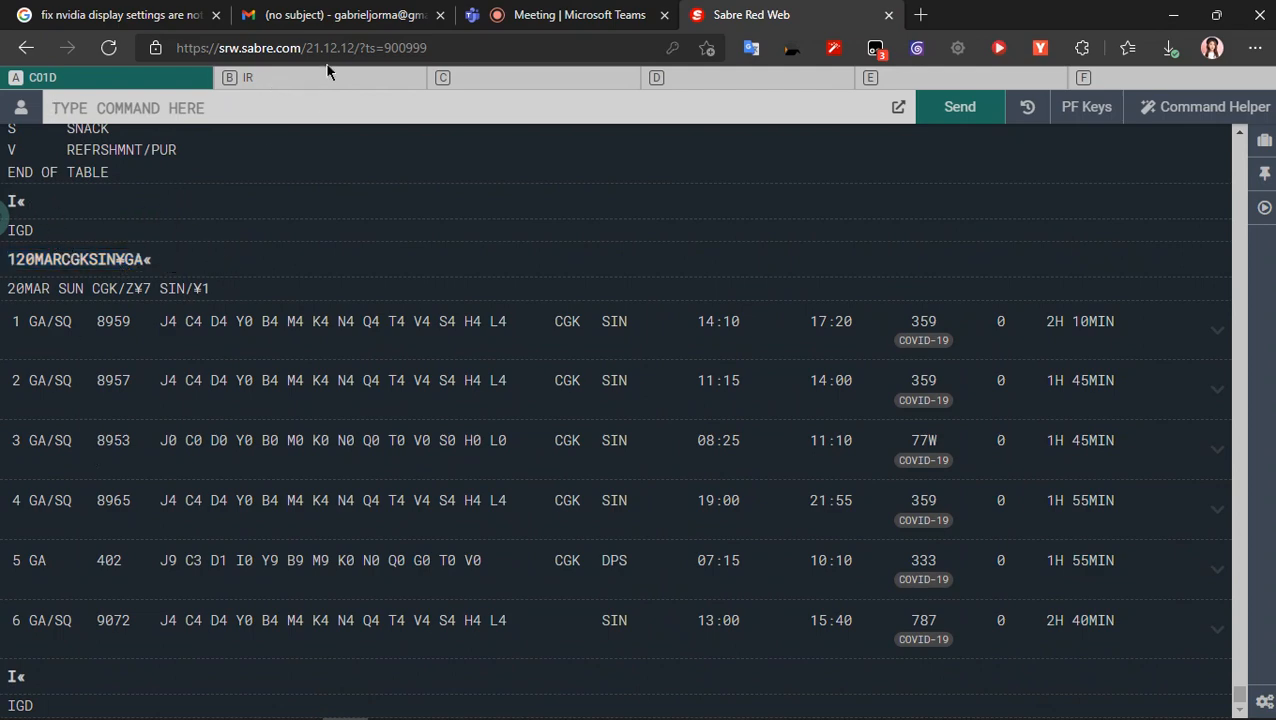
text(123SEPCGKSIN¥GA)
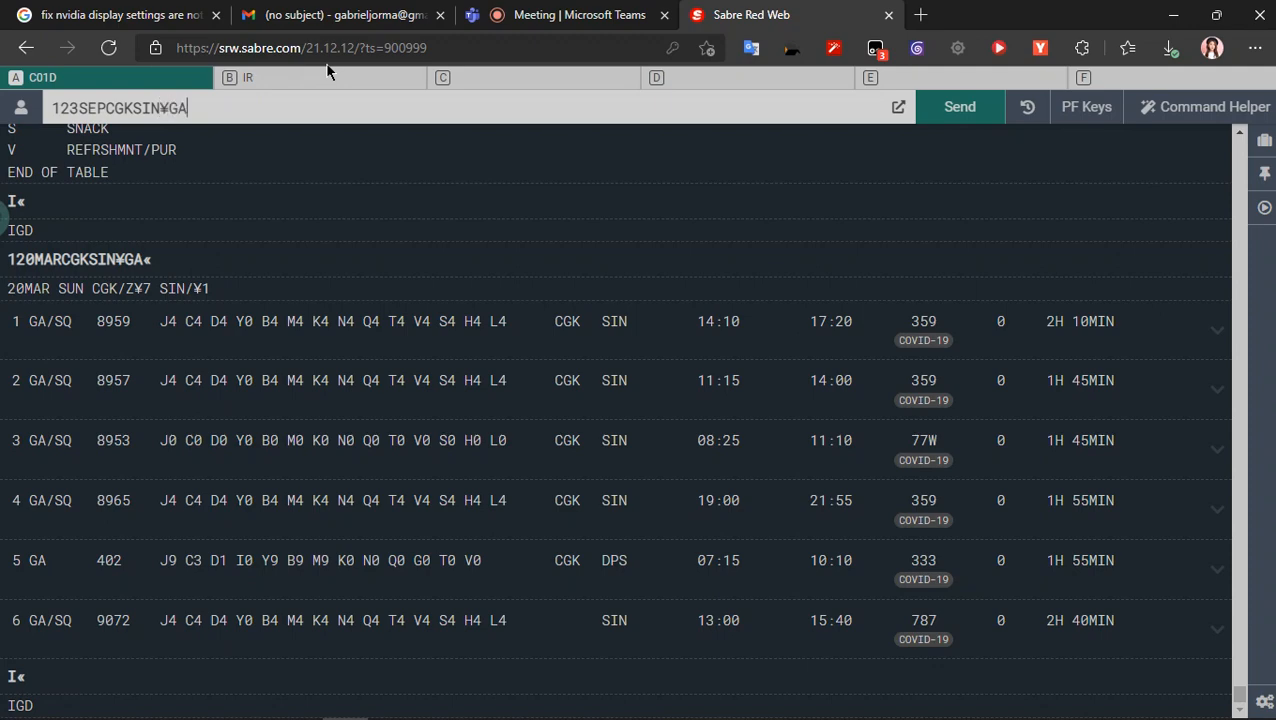
key(Return)
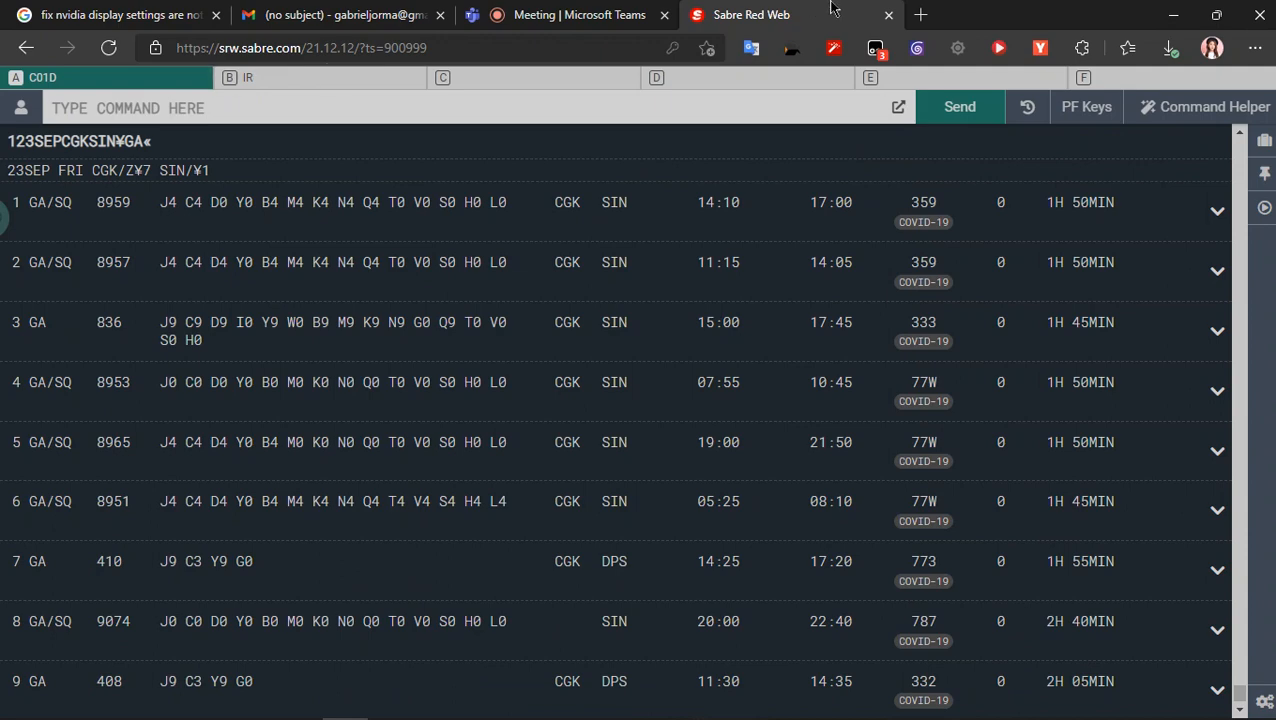
- Return to the Teams meeting, display the booked itinerary with *I and highlight its CGK–SIN segment
click(634, 12)
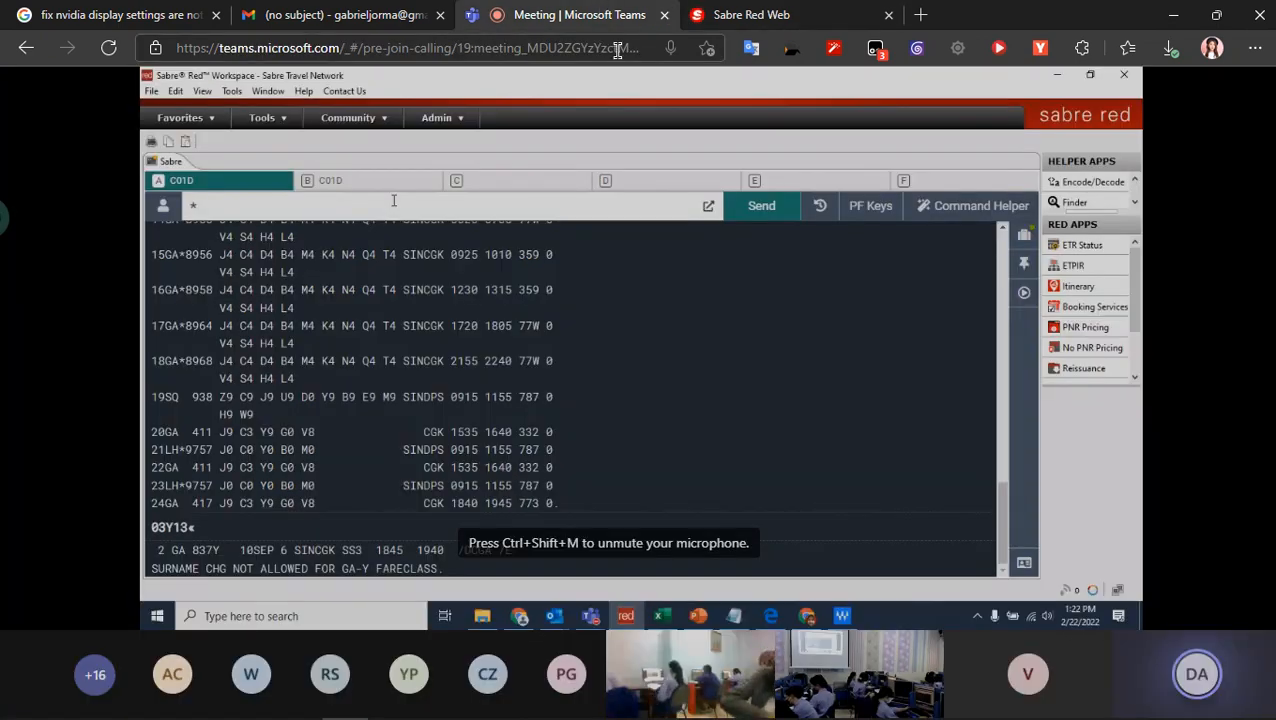
mouse_move(634, 8)
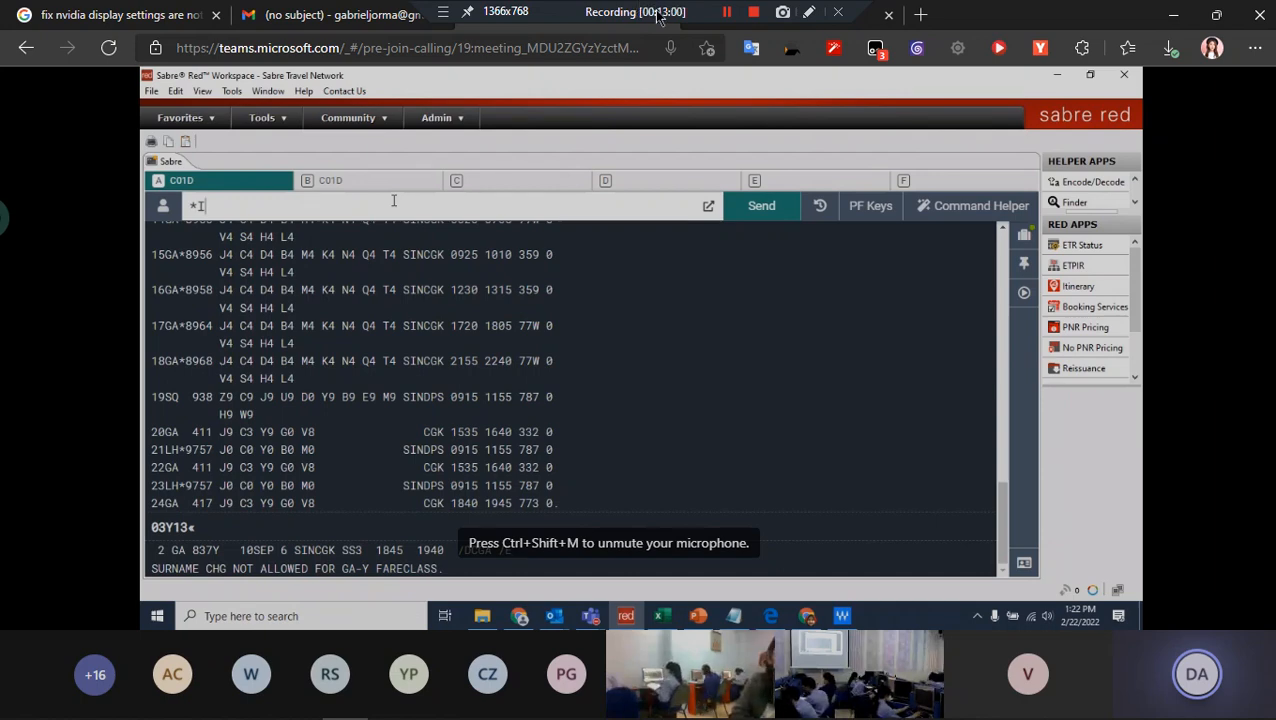
key(Return)
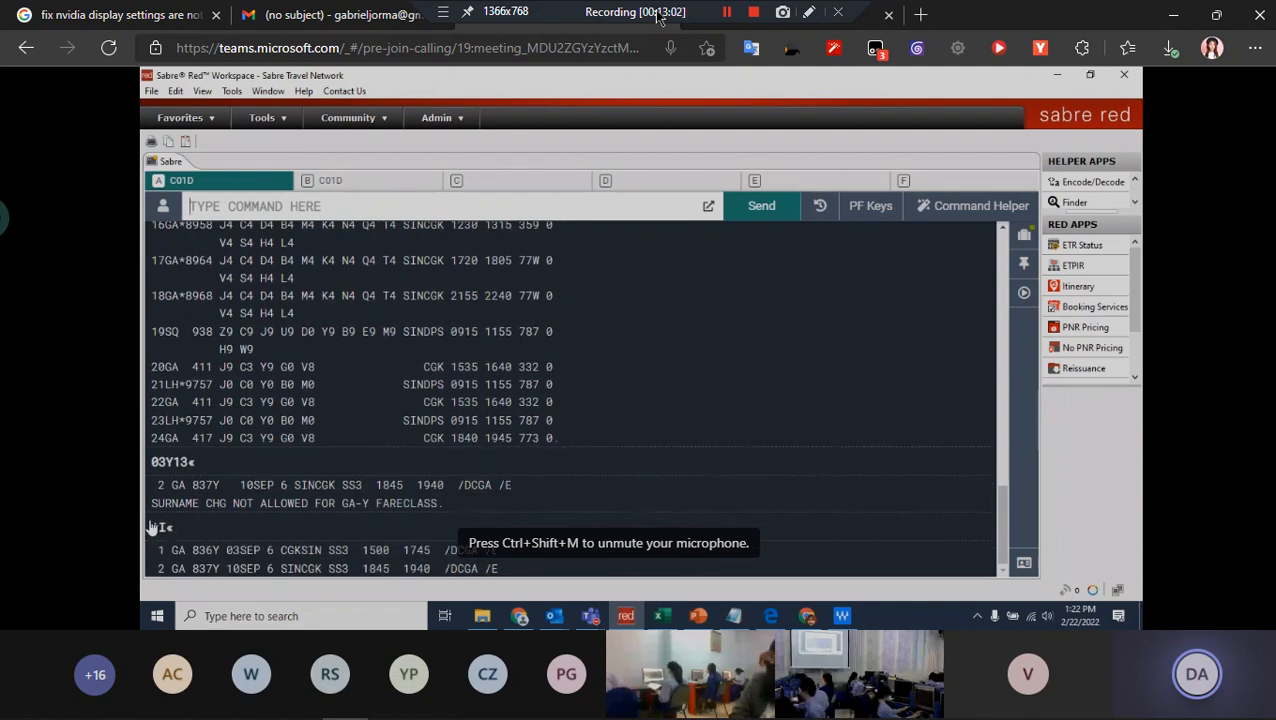
drag(153, 550, 544, 554)
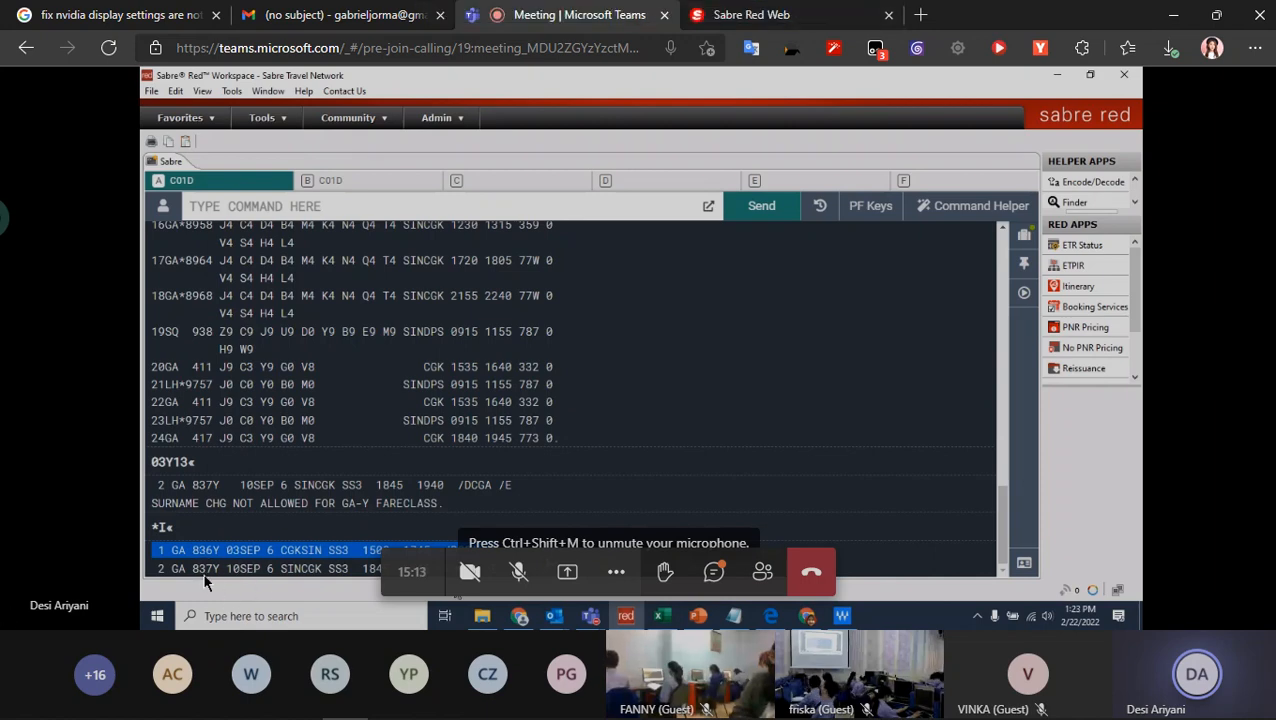
- Go back to Sabre Red Web, review the 23 September availability list and ignore the transaction with I
click(750, 16)
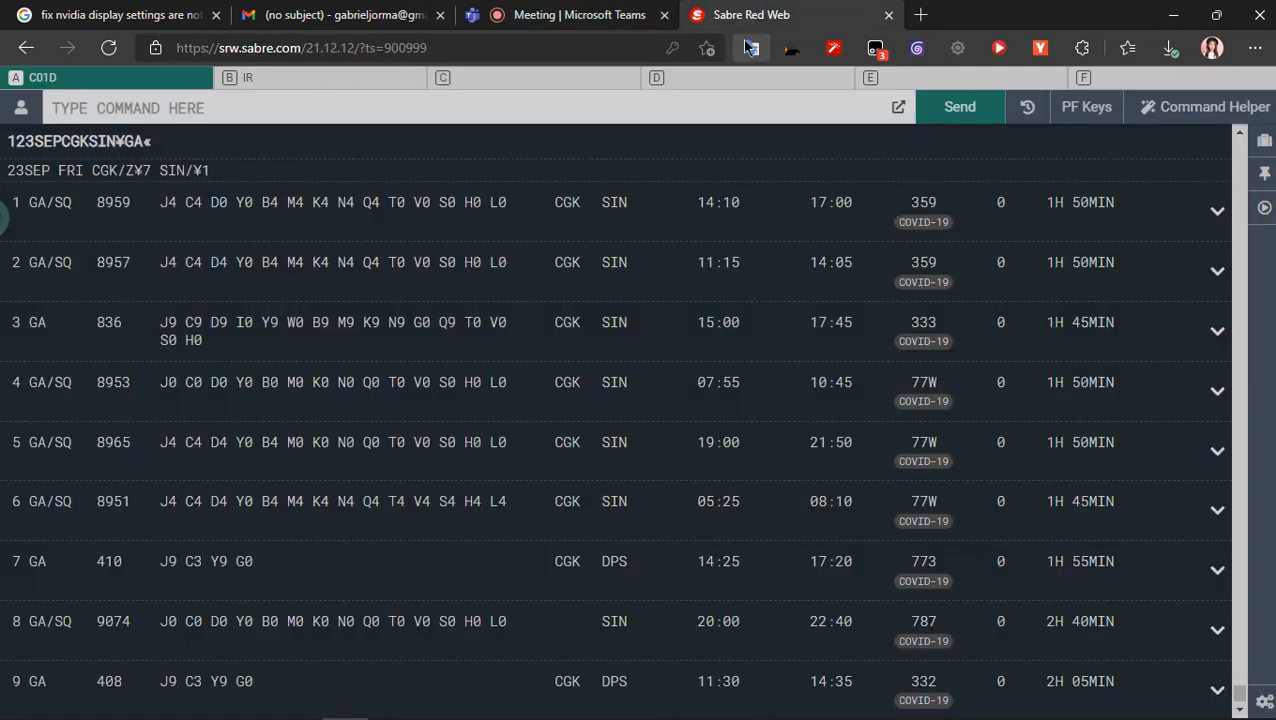
click(139, 156)
scroll(119, 440, up, 4)
scroll(119, 440, down, 5)
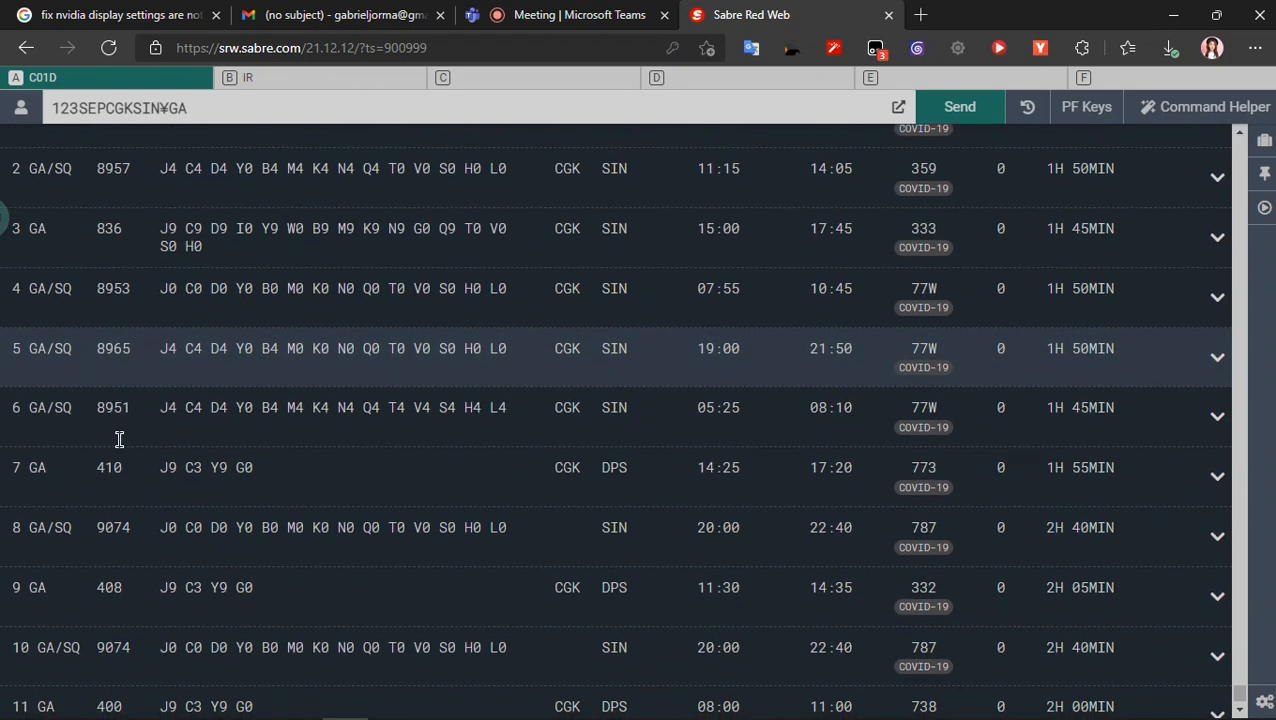
scroll(119, 440, down, 1)
key(Return)
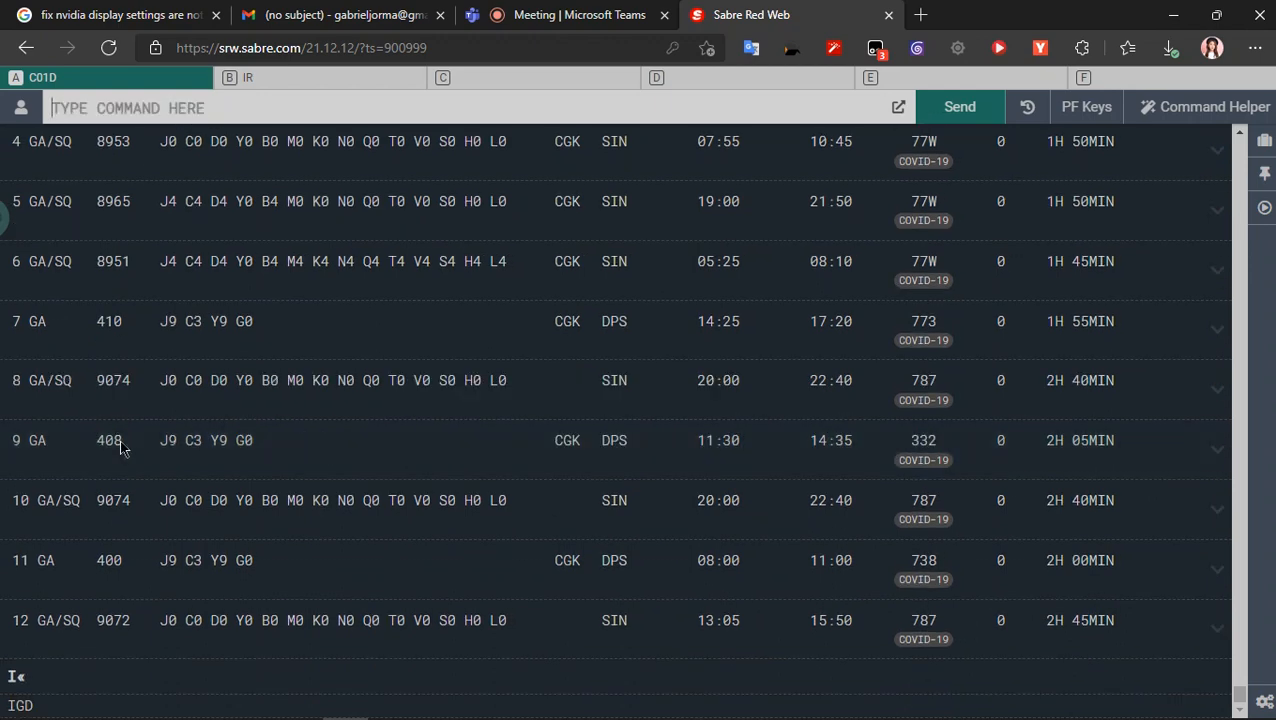
- Change the recalled availability command to 103SEPCGKSIN¥GA and send it to list GA flights for 03SEP
click(55, 178)
click(66, 107)
key(BackSpace)
text(0)
key(Return)
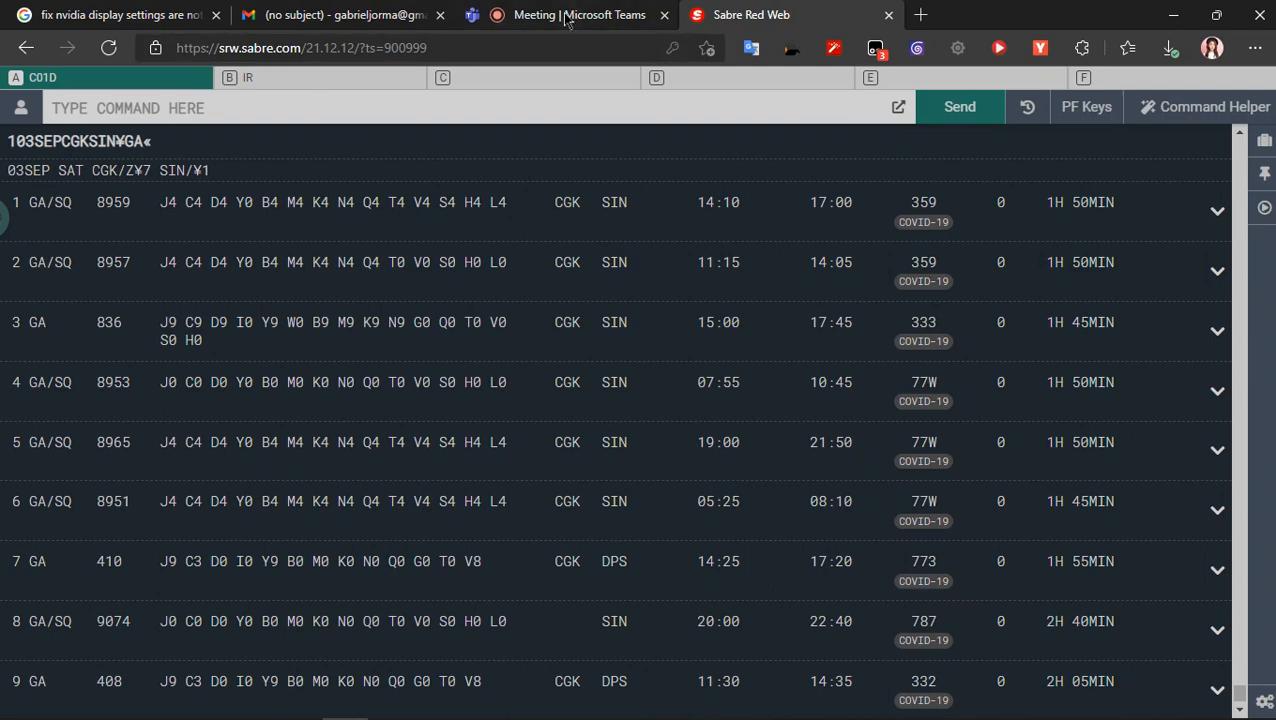
click(567, 17)
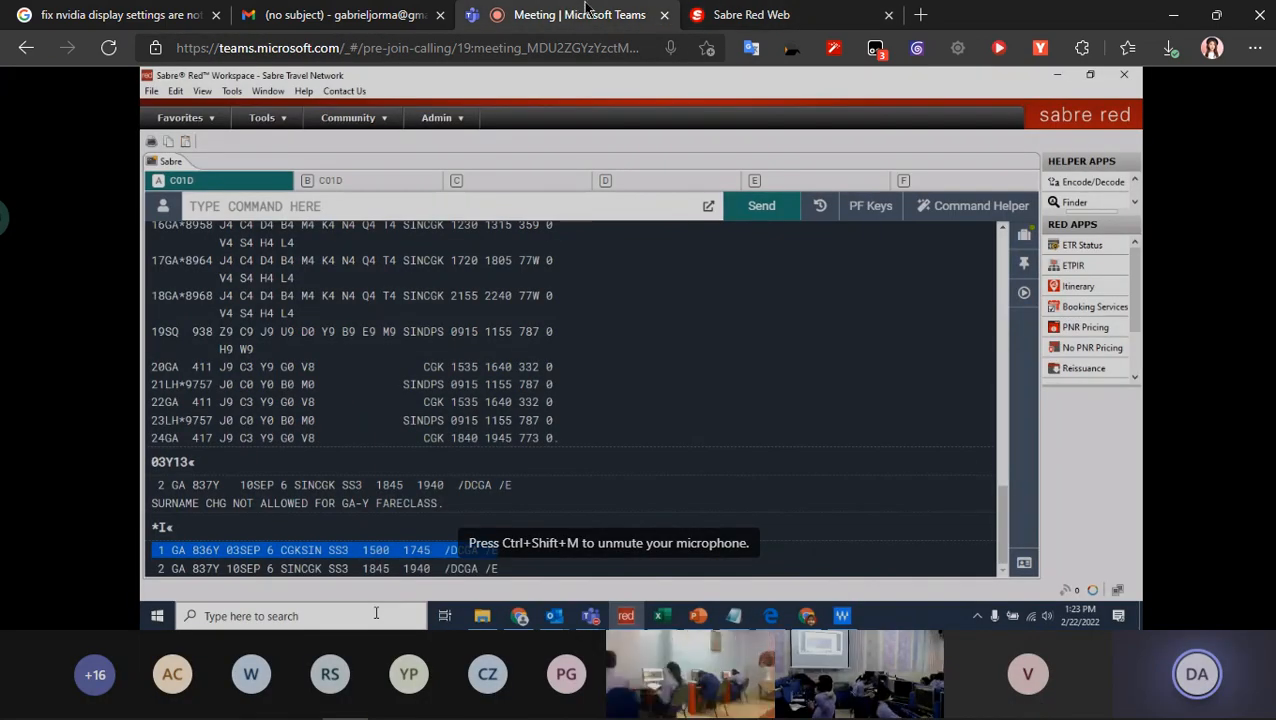
mouse_move(764, 8)
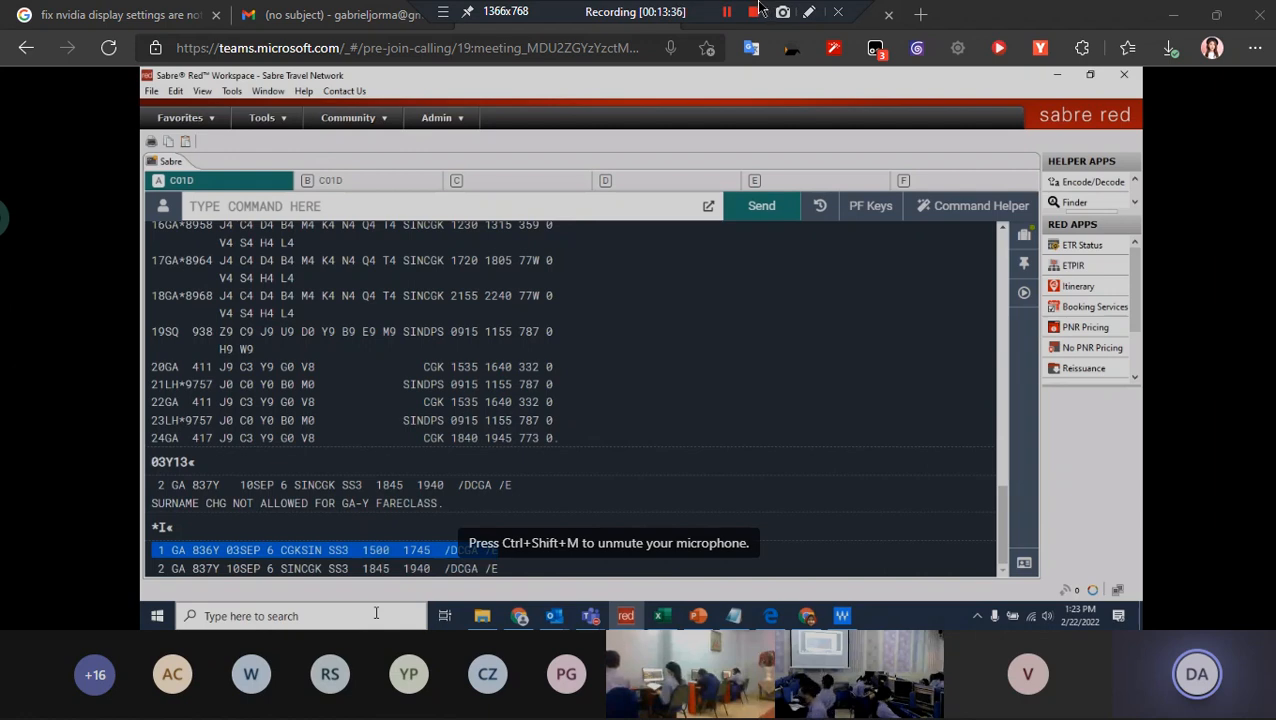
click(727, 12)
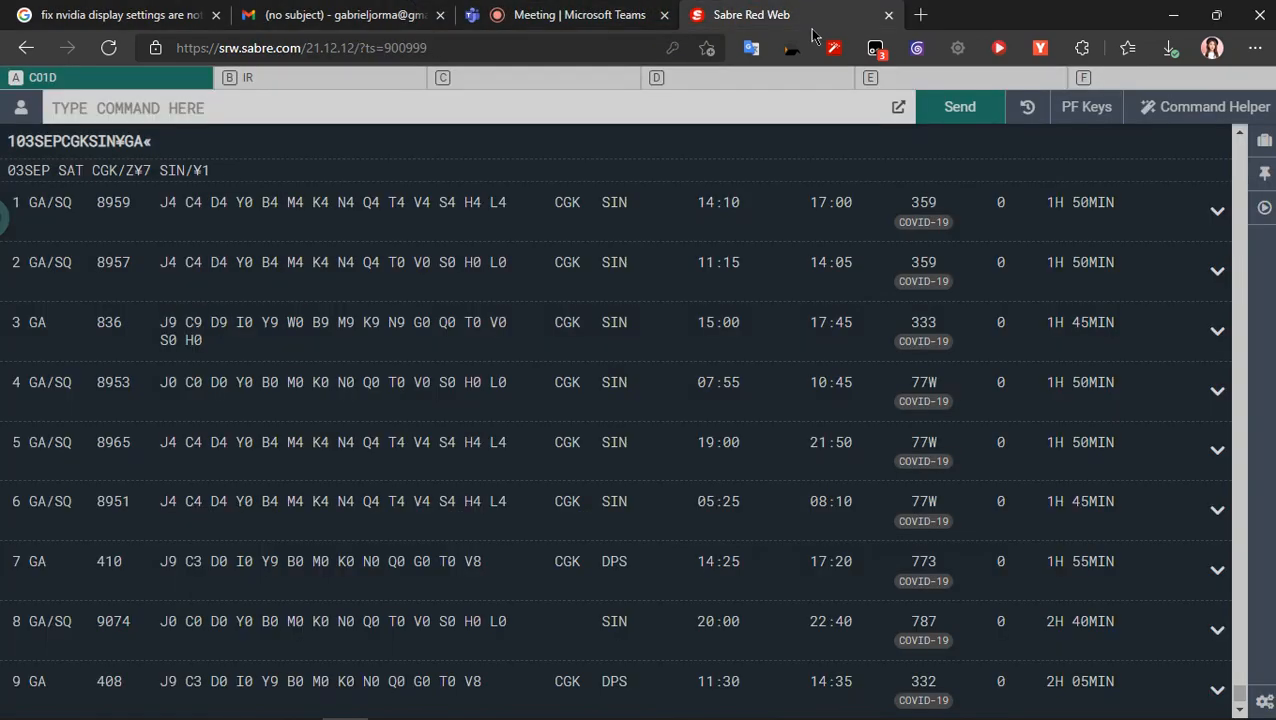
- Check the Teams meeting, return to Sabre Red Web and sell three Y-class seats from line 1 of the 03SEP list with 03Y1
scroll(256, 527, down, 3)
click(607, 12)
click(727, 12)
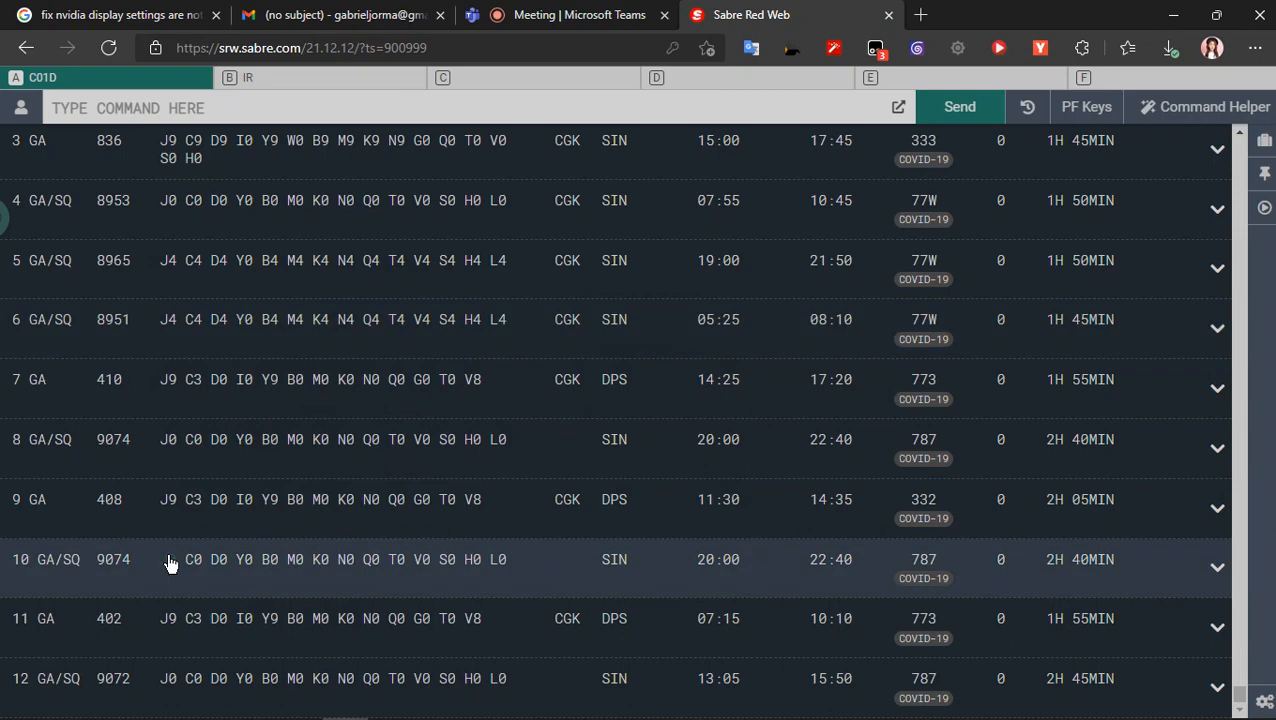
scroll(1166, 485, down, 5)
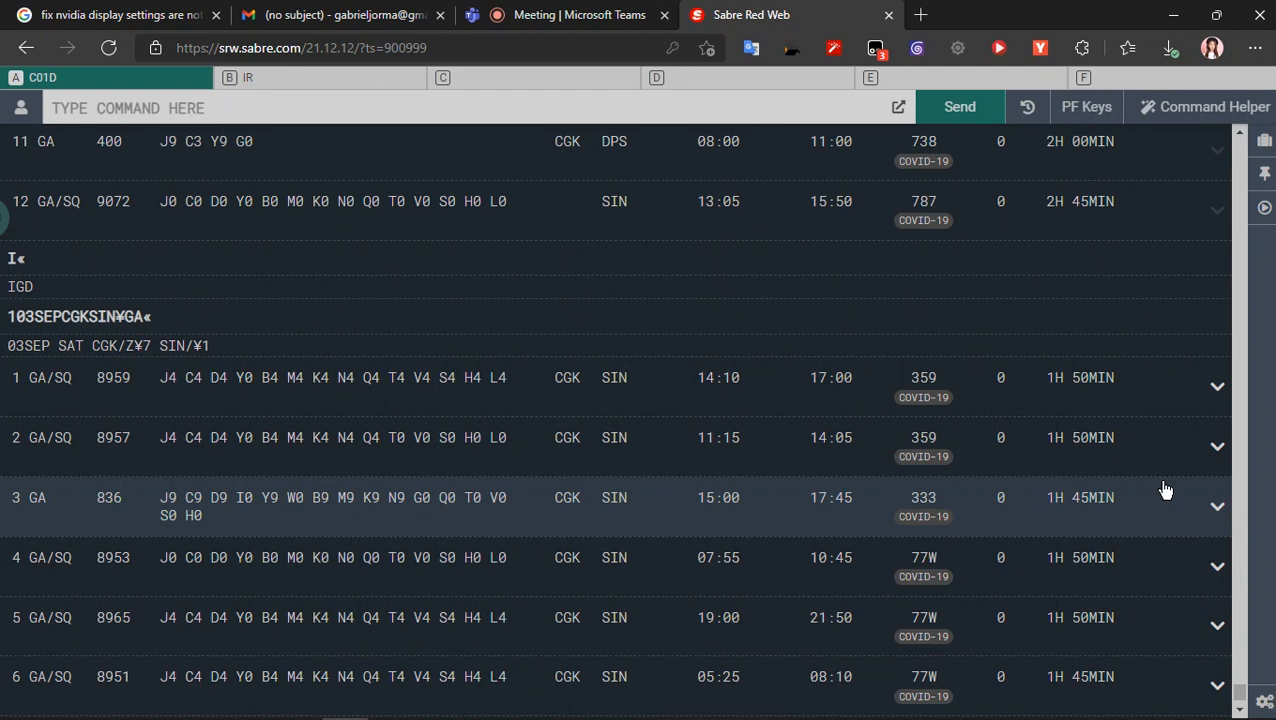
text(02)
key(BackSpace)
text(3)
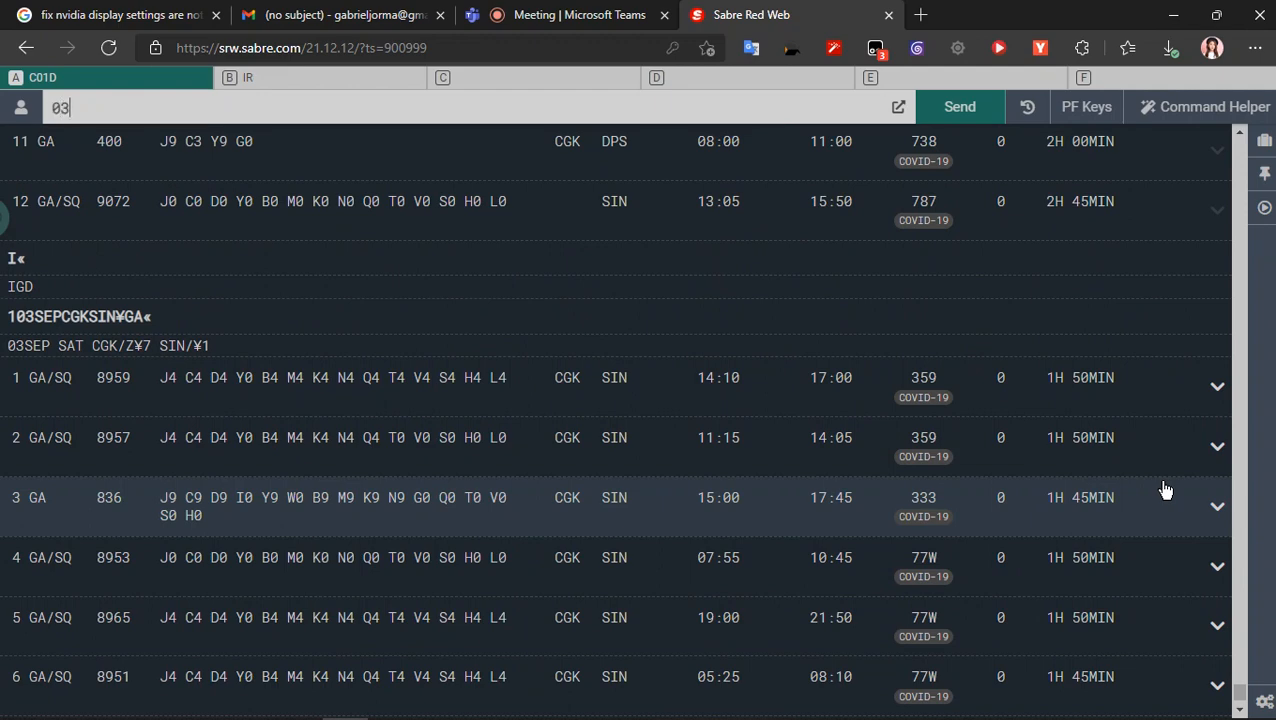
text(Y1)
key(Return)
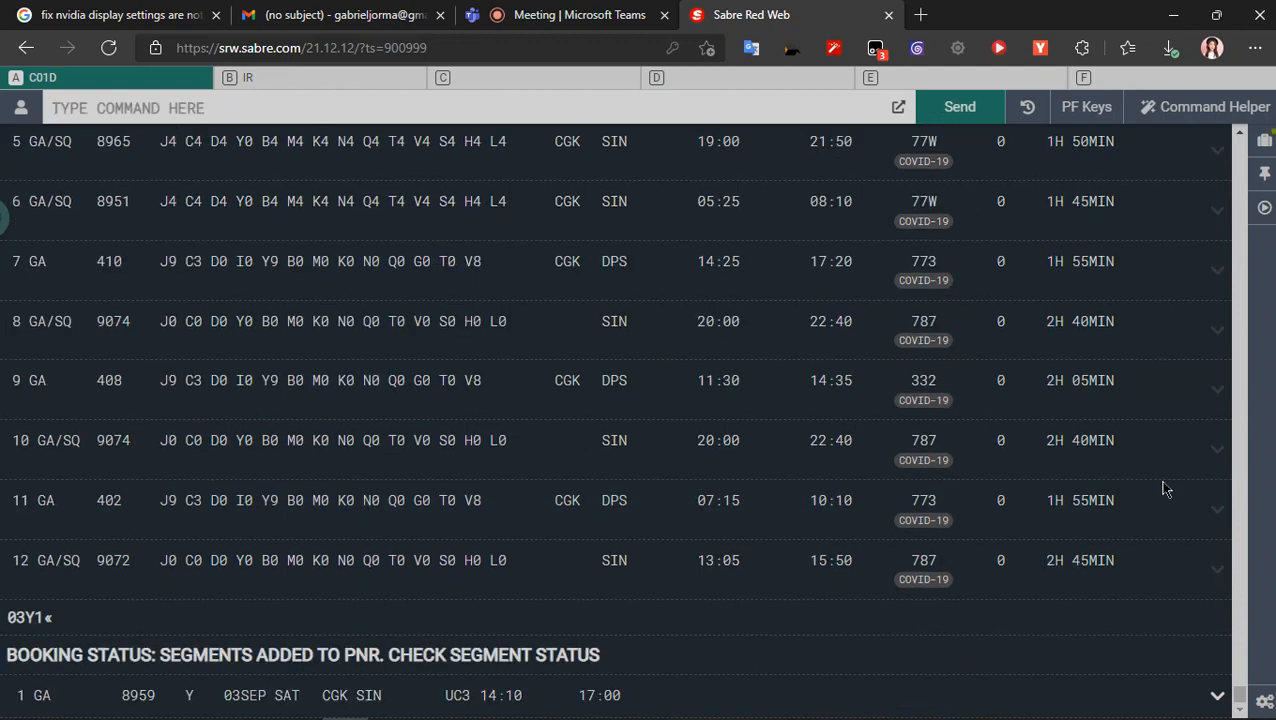
- Recall the 03SEP availability command, glance at the Teams meeting, and send it as 110SEPCGKSIN¥GA to list GA flights for 10SEP
scroll(962, 484, up, 5)
click(55, 289)
click(600, 15)
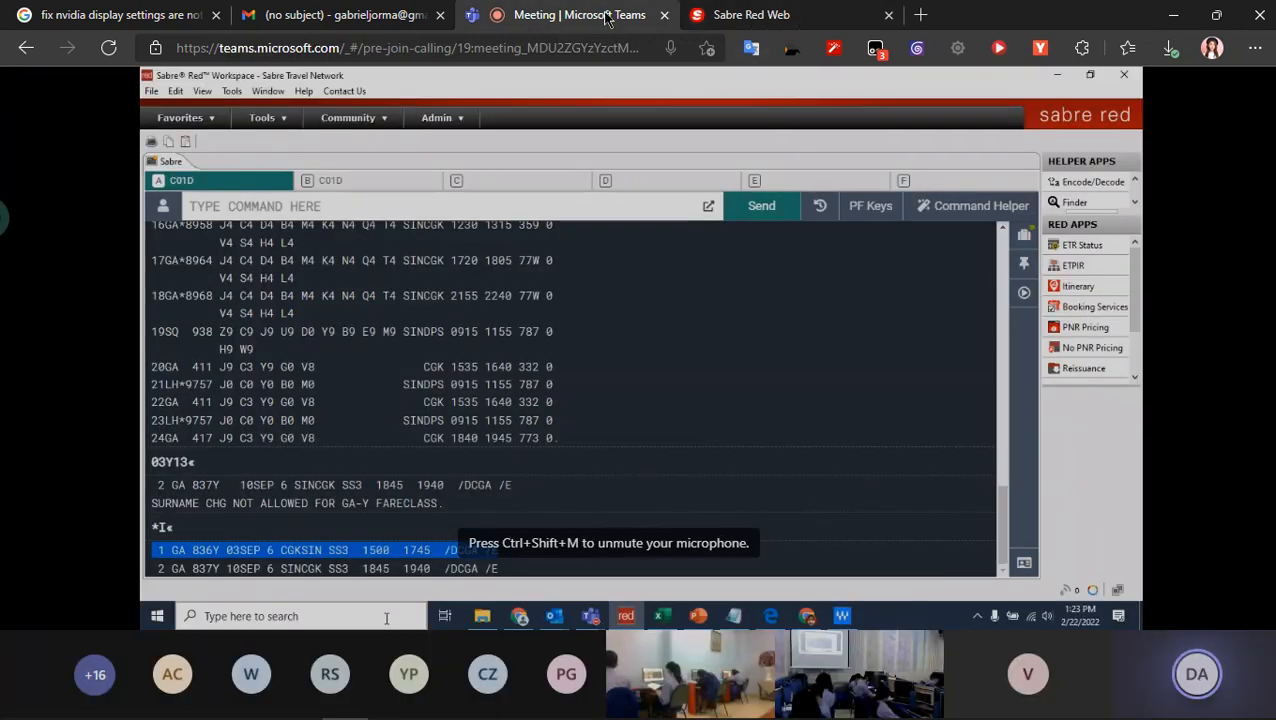
click(745, 15)
key(ctrl+shift+Tab)
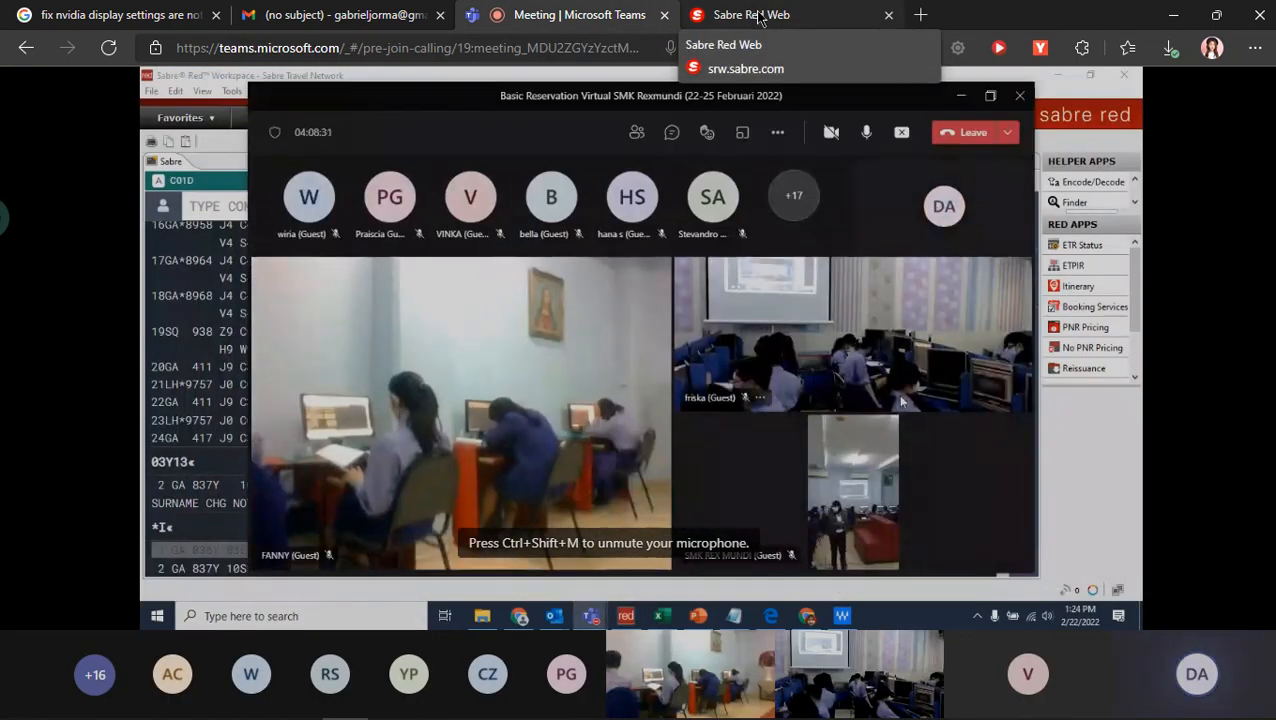
click(758, 16)
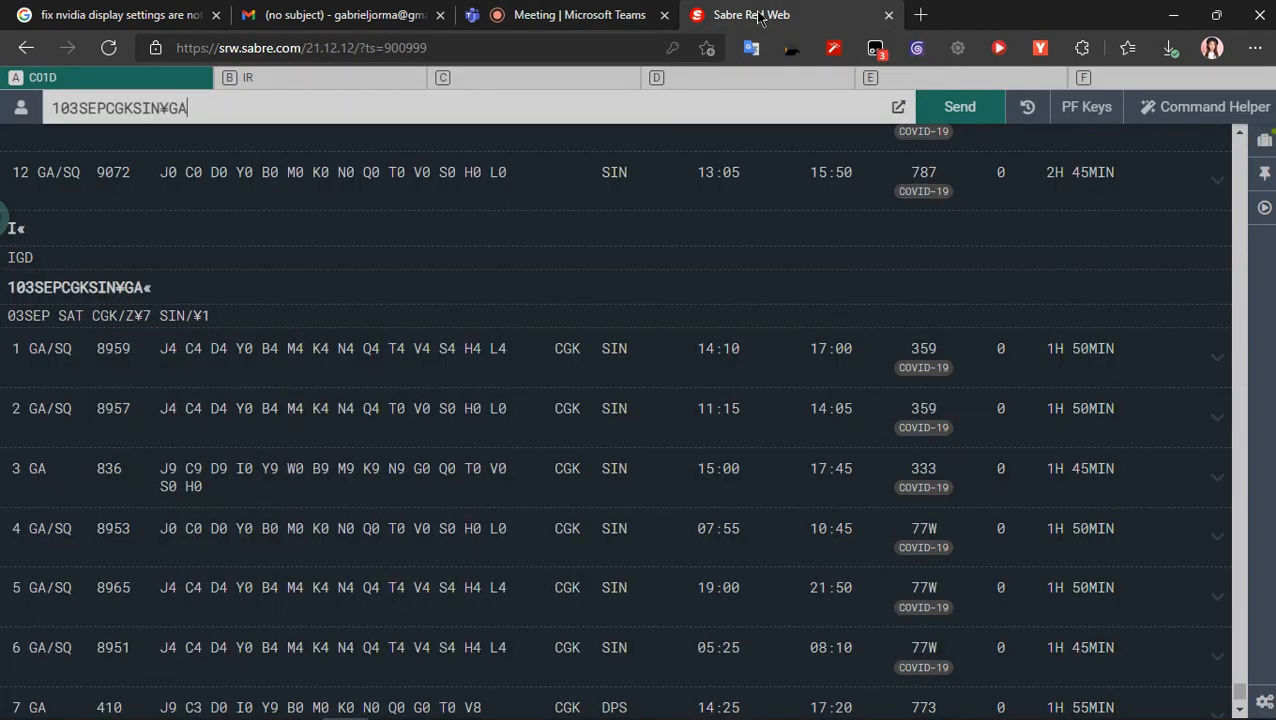
click(72, 108)
key(Right)
key(BackSpace)
key(BackSpace)
text(10)
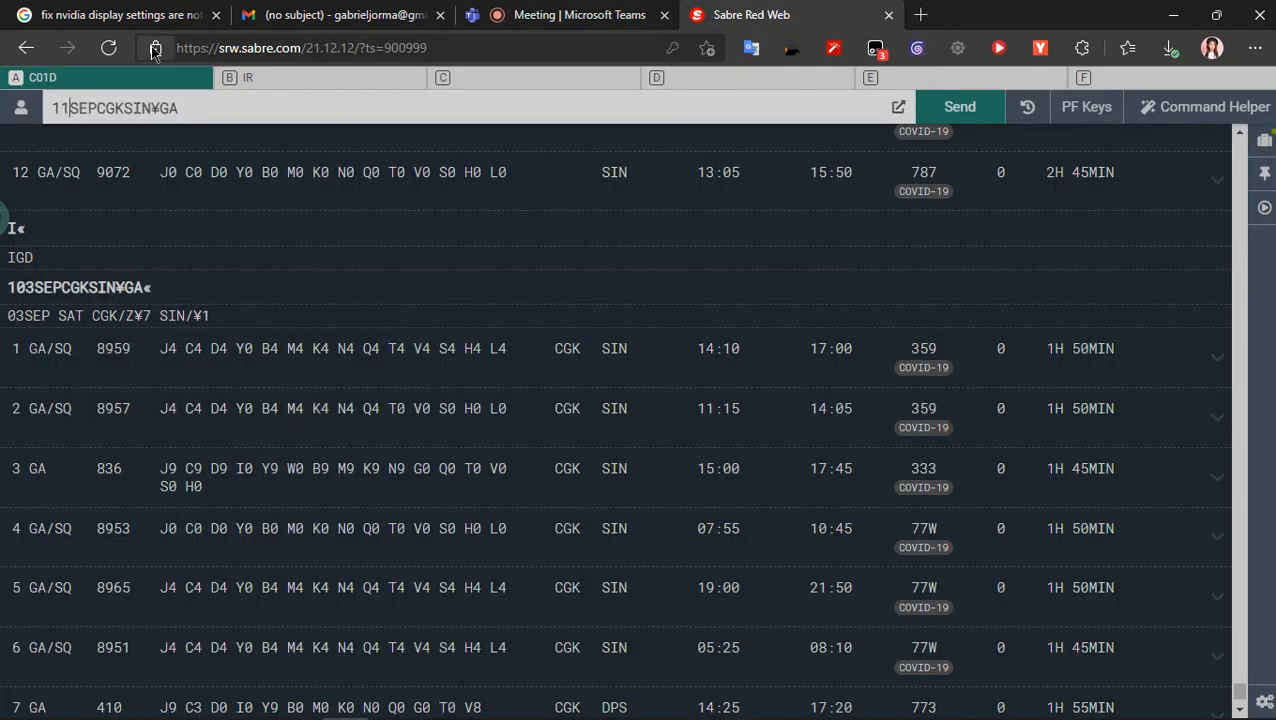
key(Return)
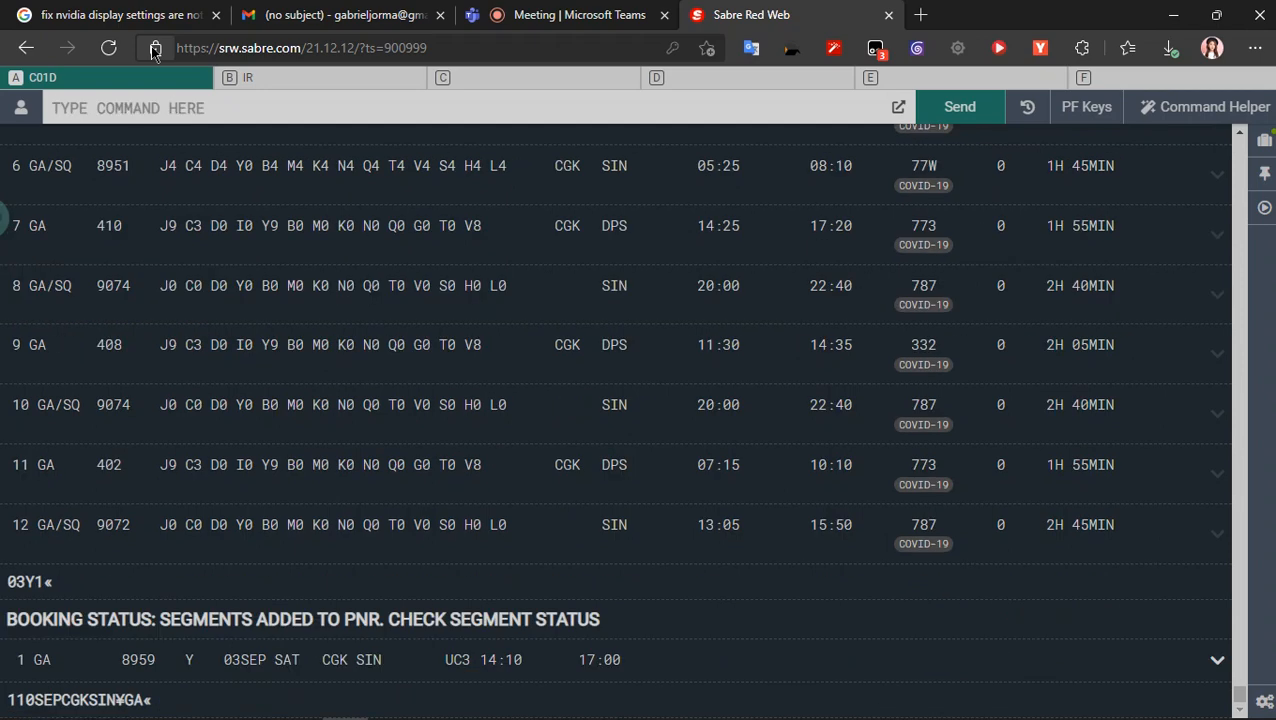
- Check the Teams meeting, return to the 10SEP availability list and sell three Y-class seats from line 1 with 03Y1
click(575, 15)
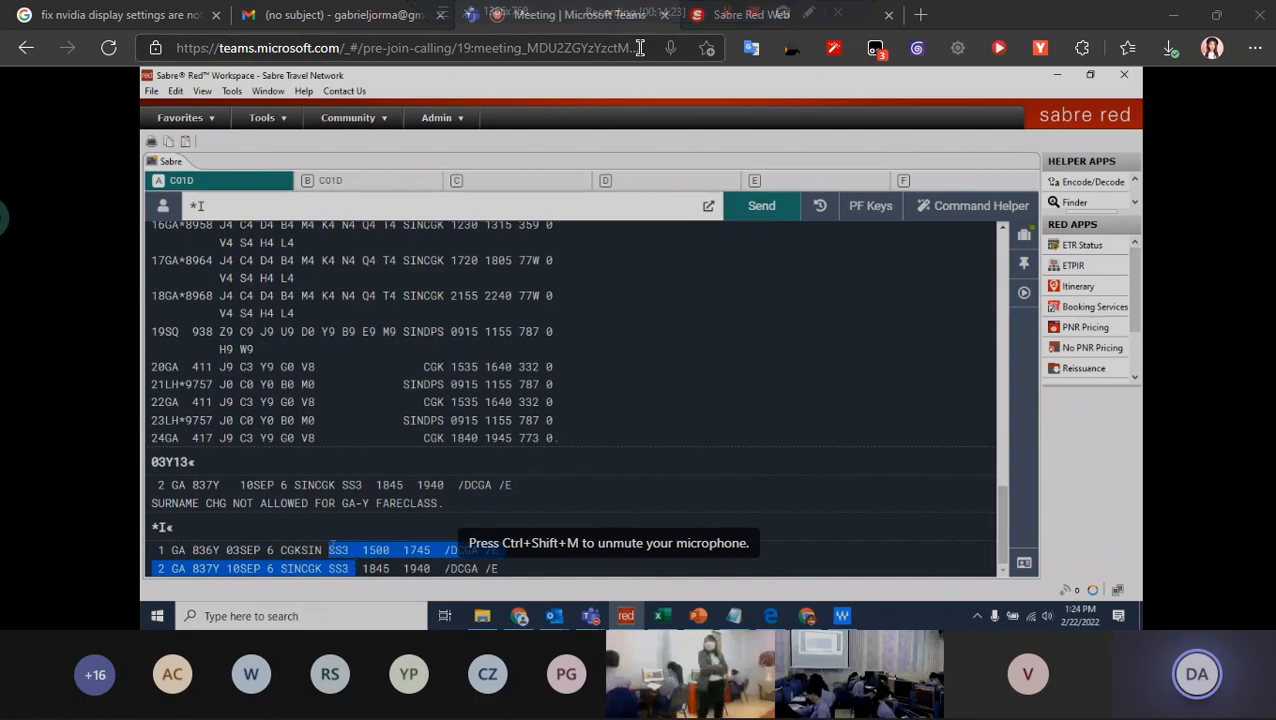
click(735, 20)
scroll(400, 290, down, 2)
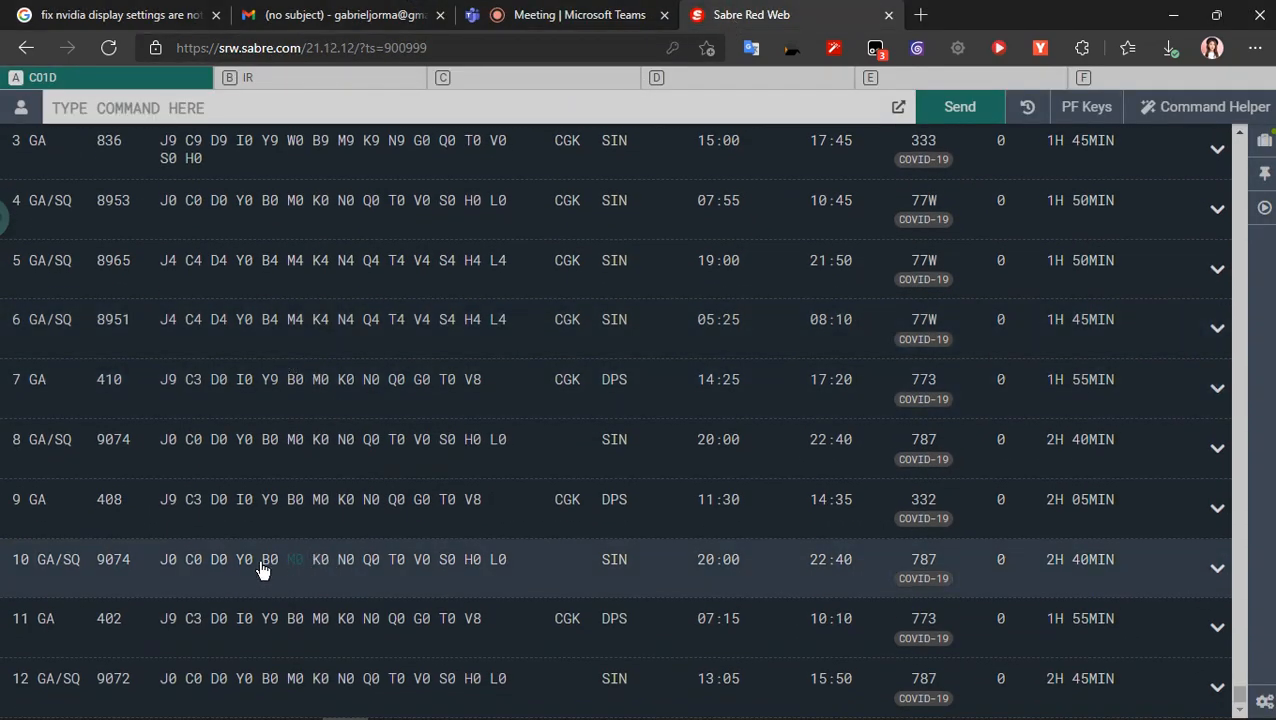
scroll(112, 213, up, 5)
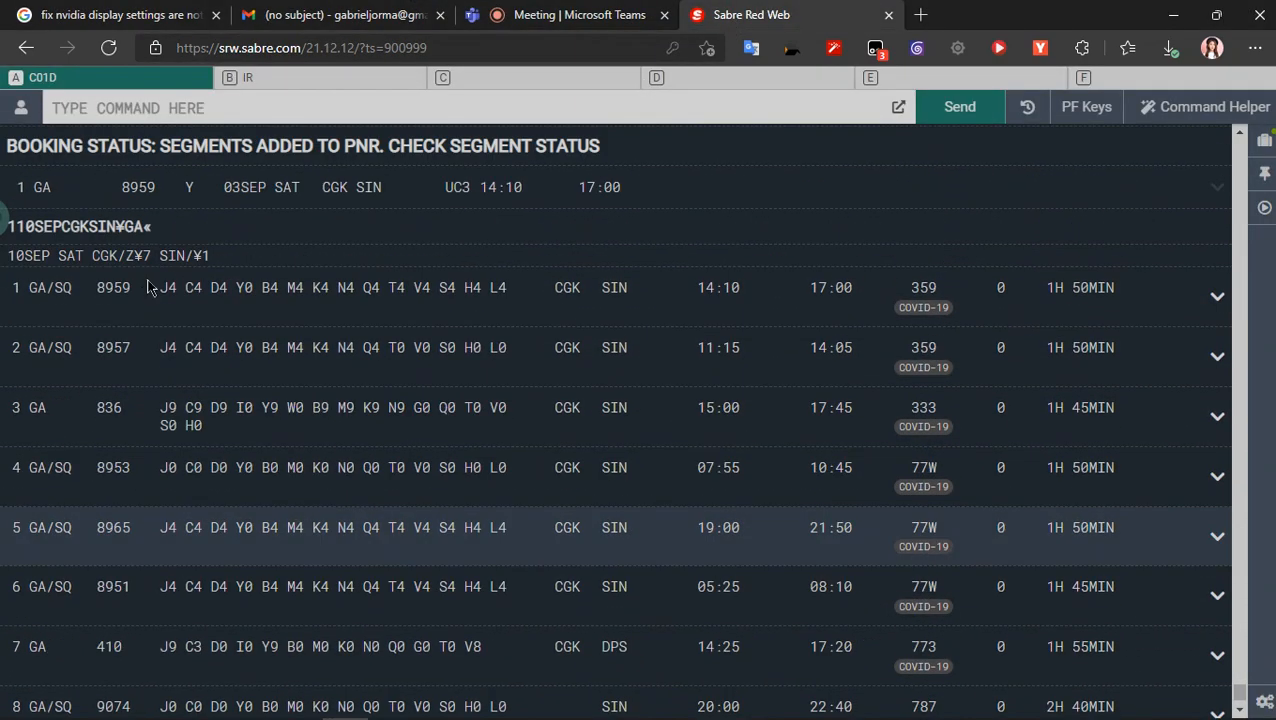
text(1)
key(BackSpace)
text(03Y1)
key(Return)
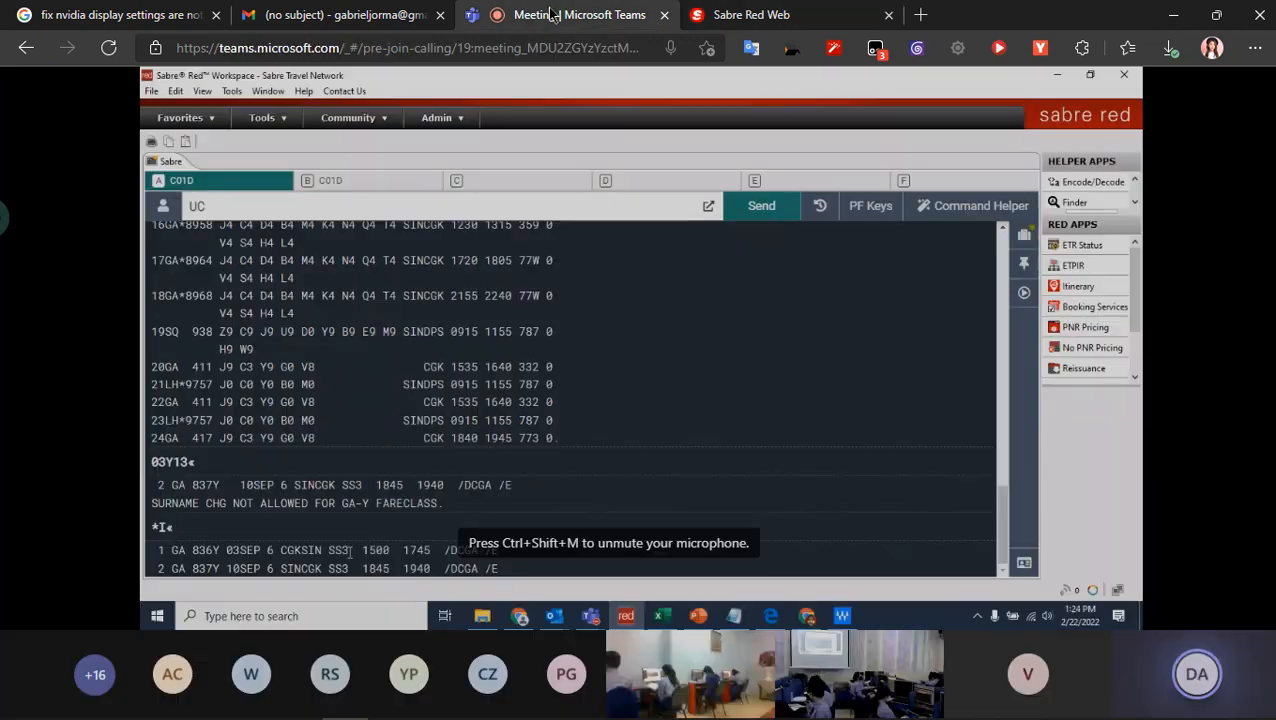
- Compare with the shared screen in the Teams meeting, return to Sabre Red Web and display the itinerary with *I
click(580, 15)
click(757, 15)
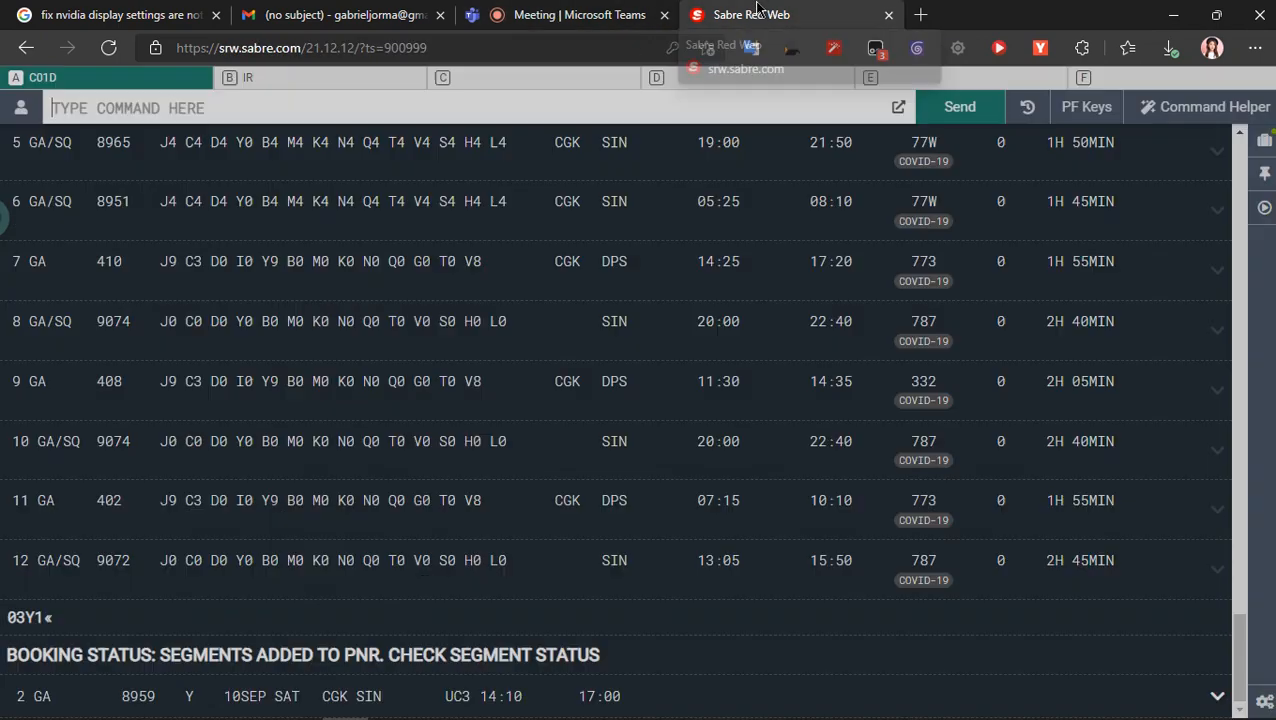
click(640, 15)
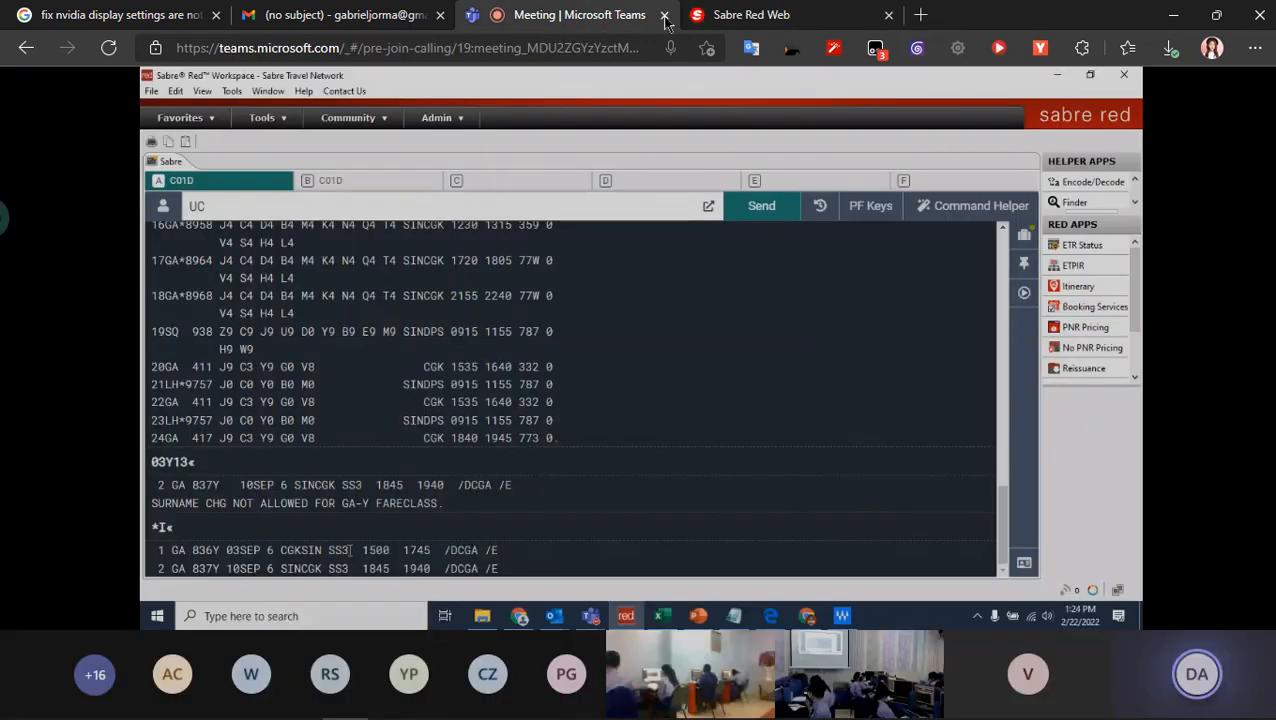
click(741, 15)
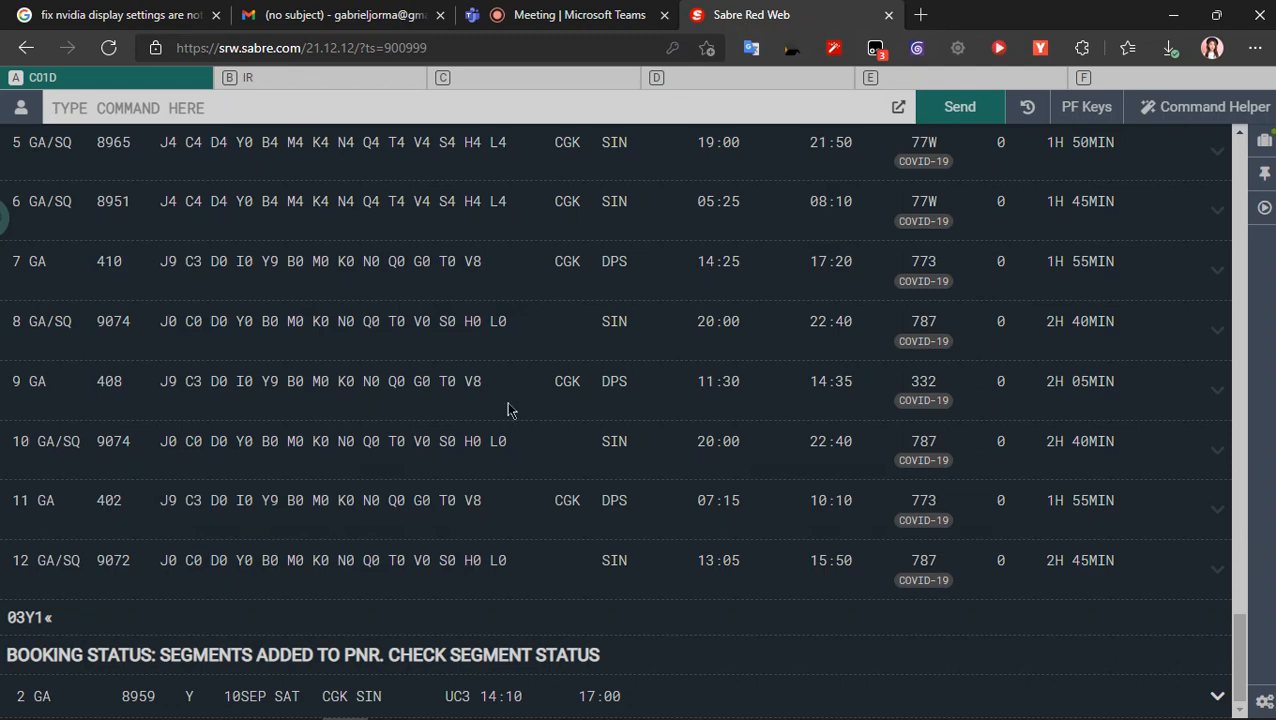
text(*I)
key(Return)
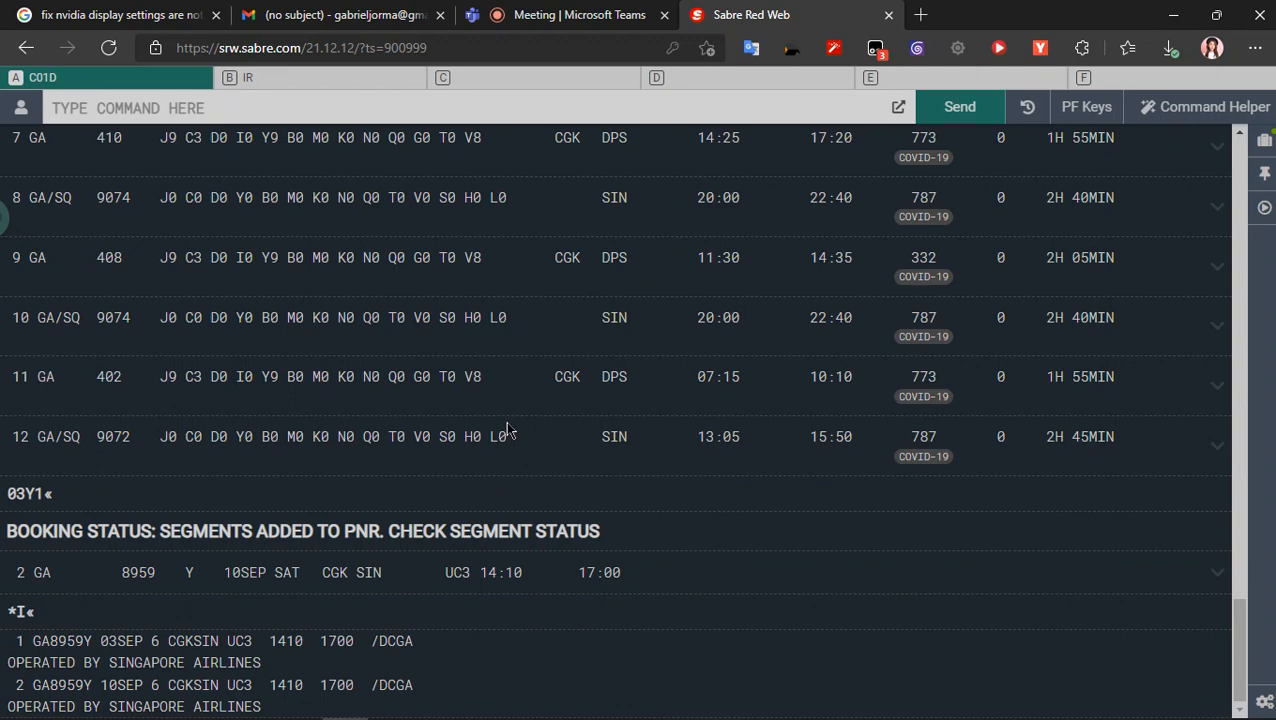
- Check the Teams meeting again, review the sold segments in Sabre Red Web and ignore the transaction with I
click(600, 12)
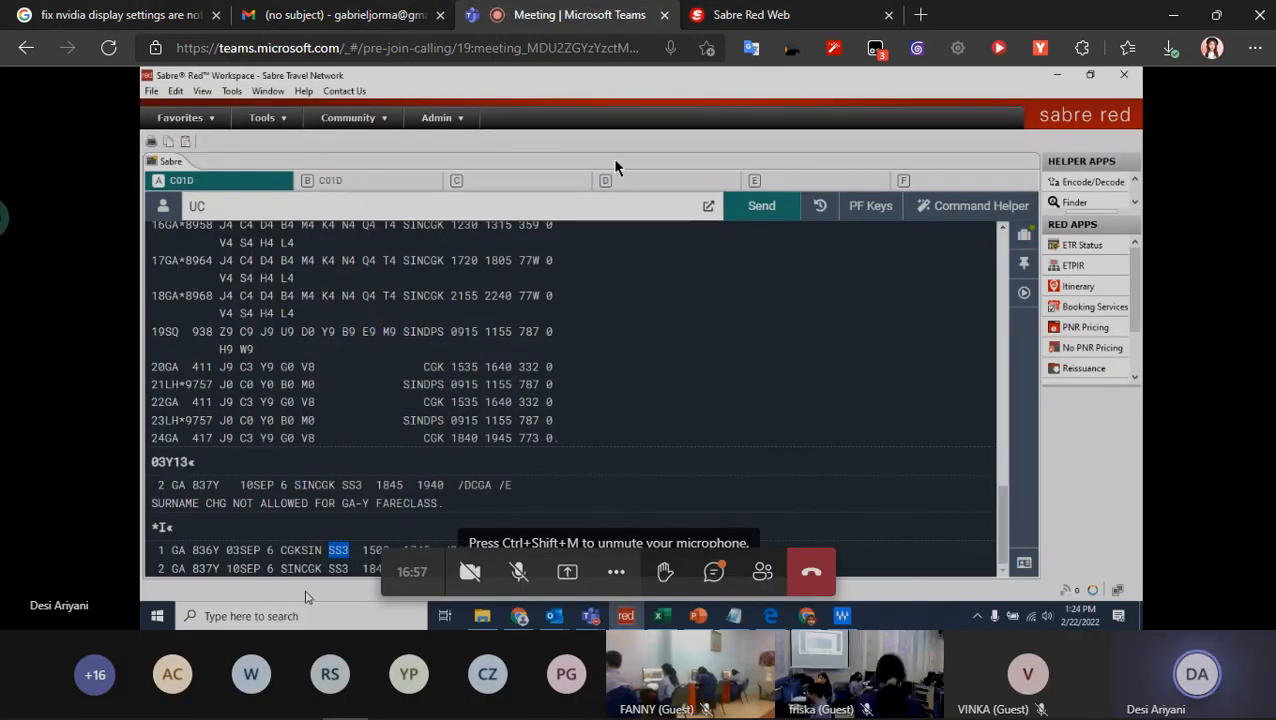
click(752, 15)
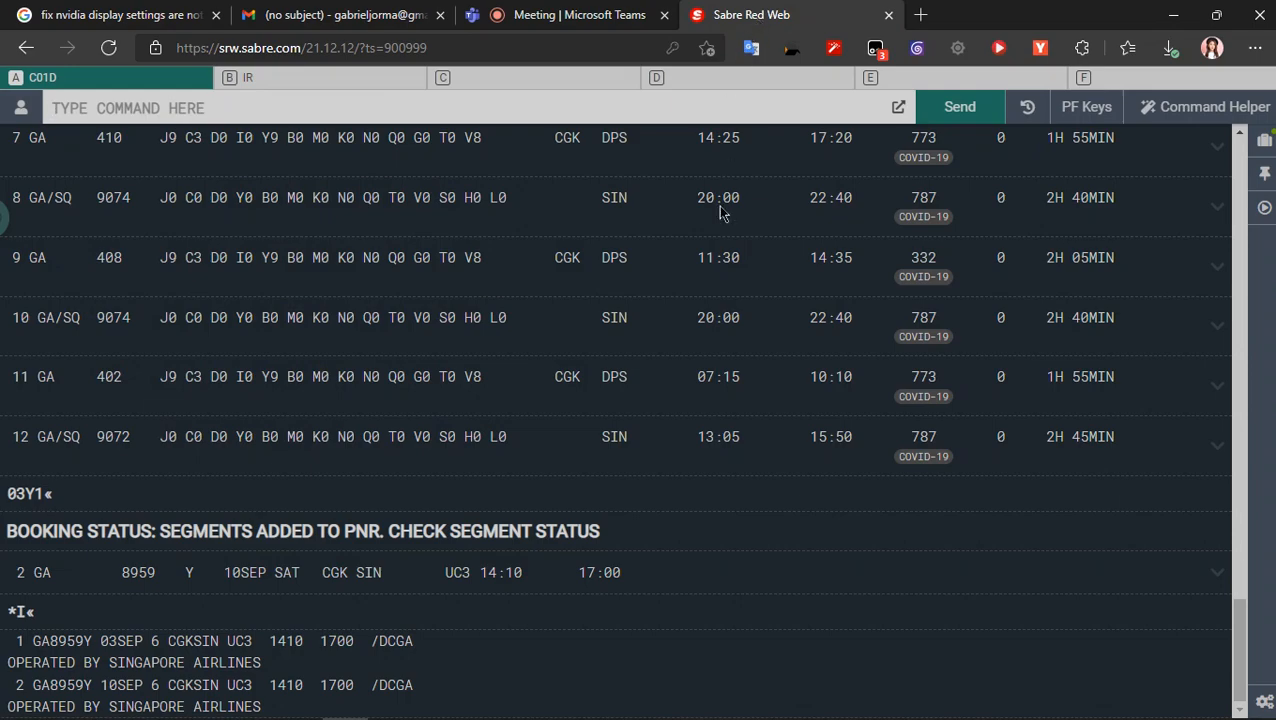
scroll(362, 660, up, 5)
scroll(362, 660, down, 5)
scroll(361, 657, up, 4)
scroll(361, 657, down, 4)
text(I)
key(Return)
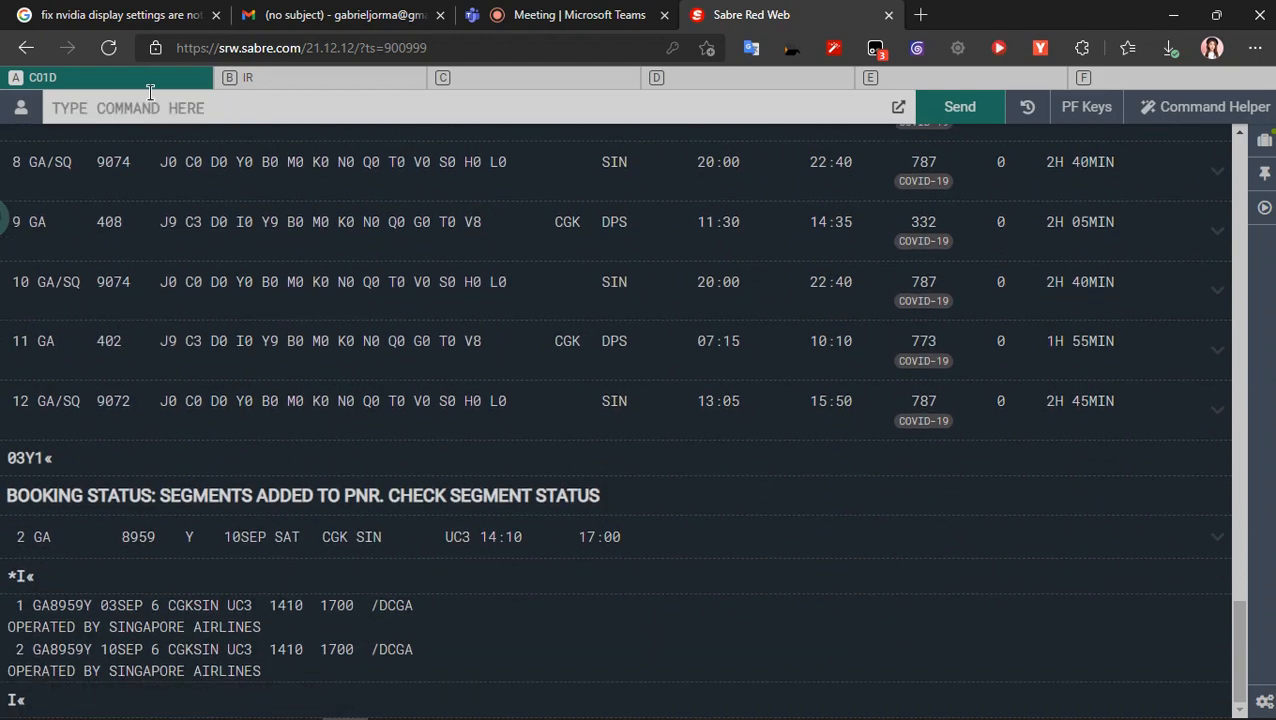
- Recall the earlier command 103SEPCGKSIN¥GA from the output and resend it to list GA flights for 03SEP
scroll(198, 428, up, 10)
scroll(198, 428, up, 5)
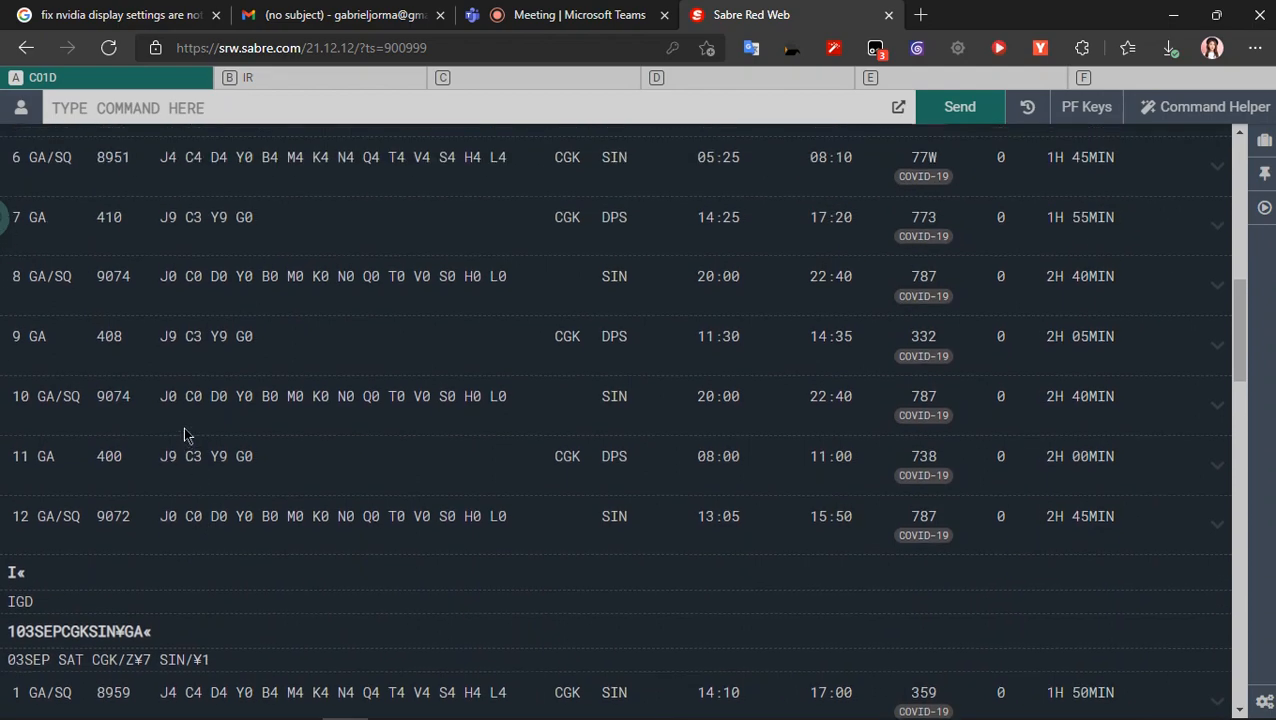
scroll(183, 427, down, 3)
click(80, 371)
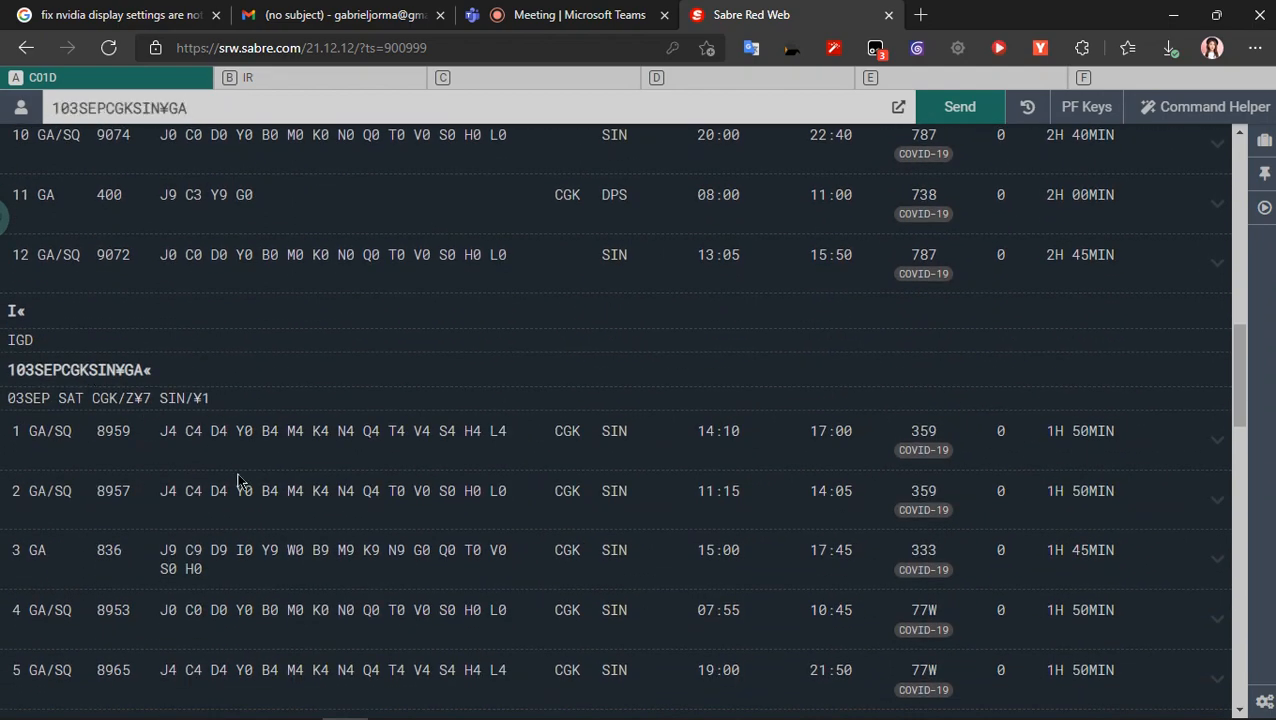
scroll(240, 478, down, 3)
key(Return)
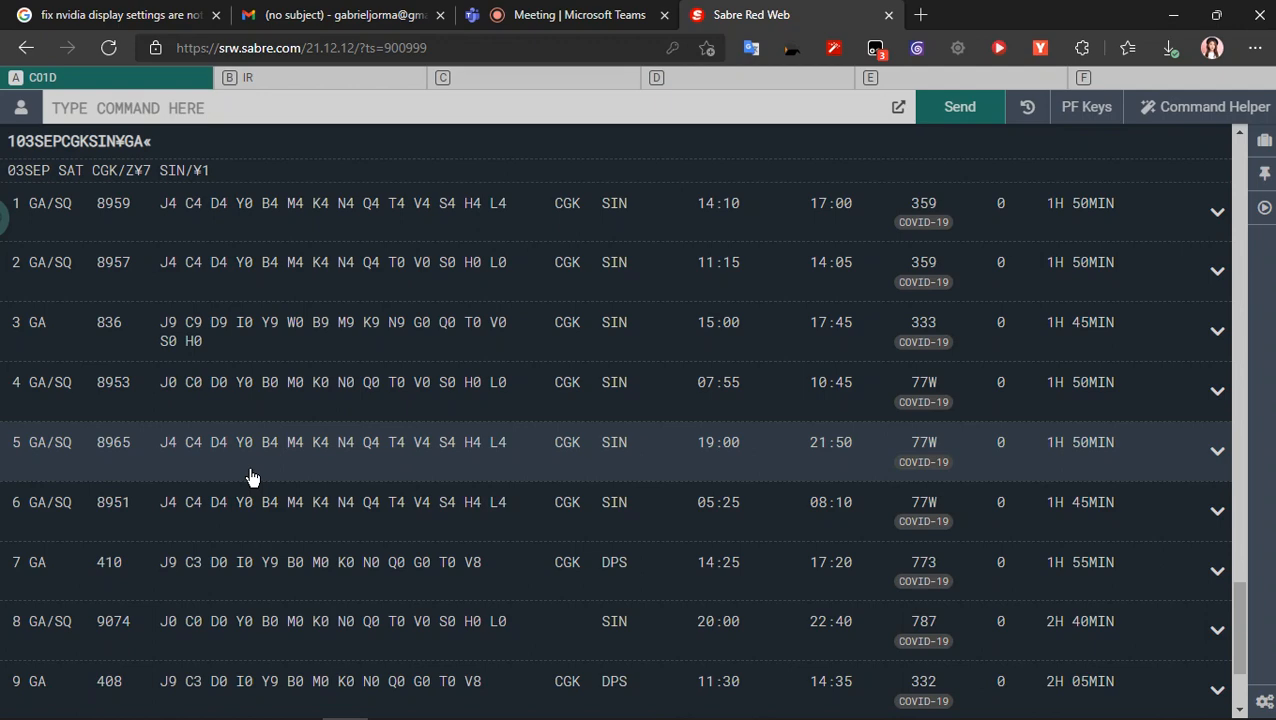
- Look at the itinerary on the shared screen of the Teams meeting and return to Sabre Red Web
click(575, 14)
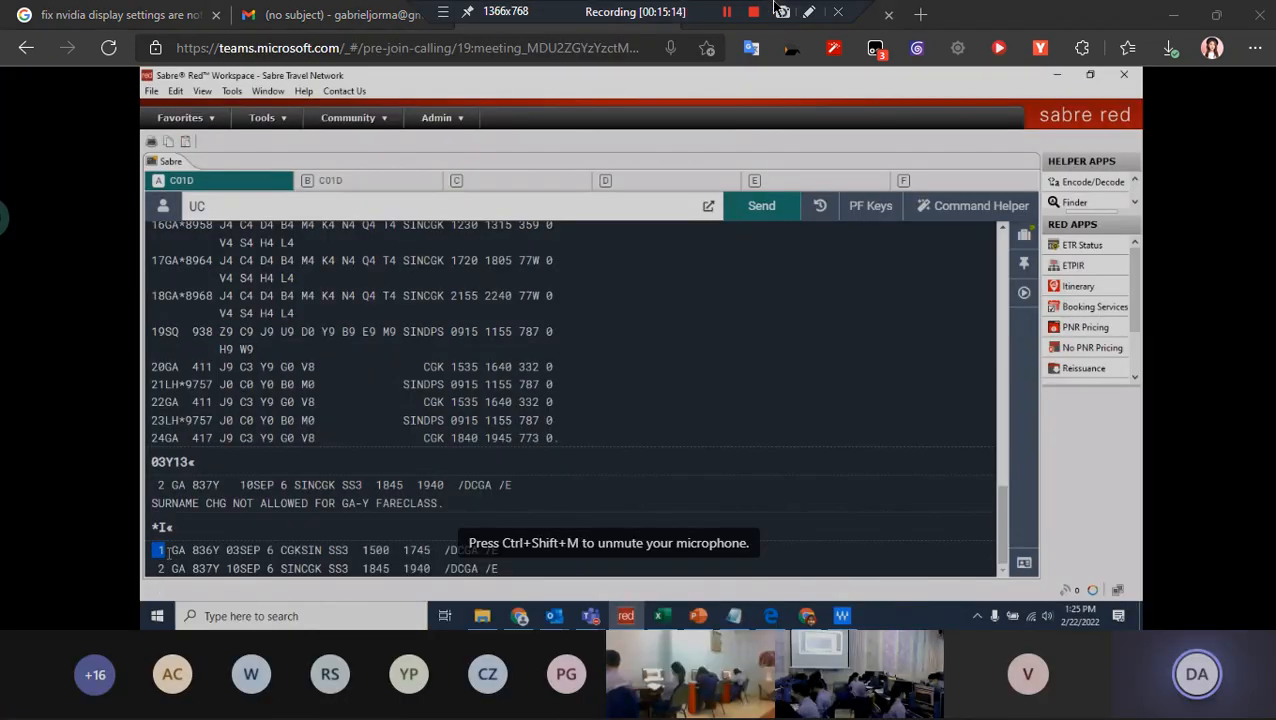
click(442, 14)
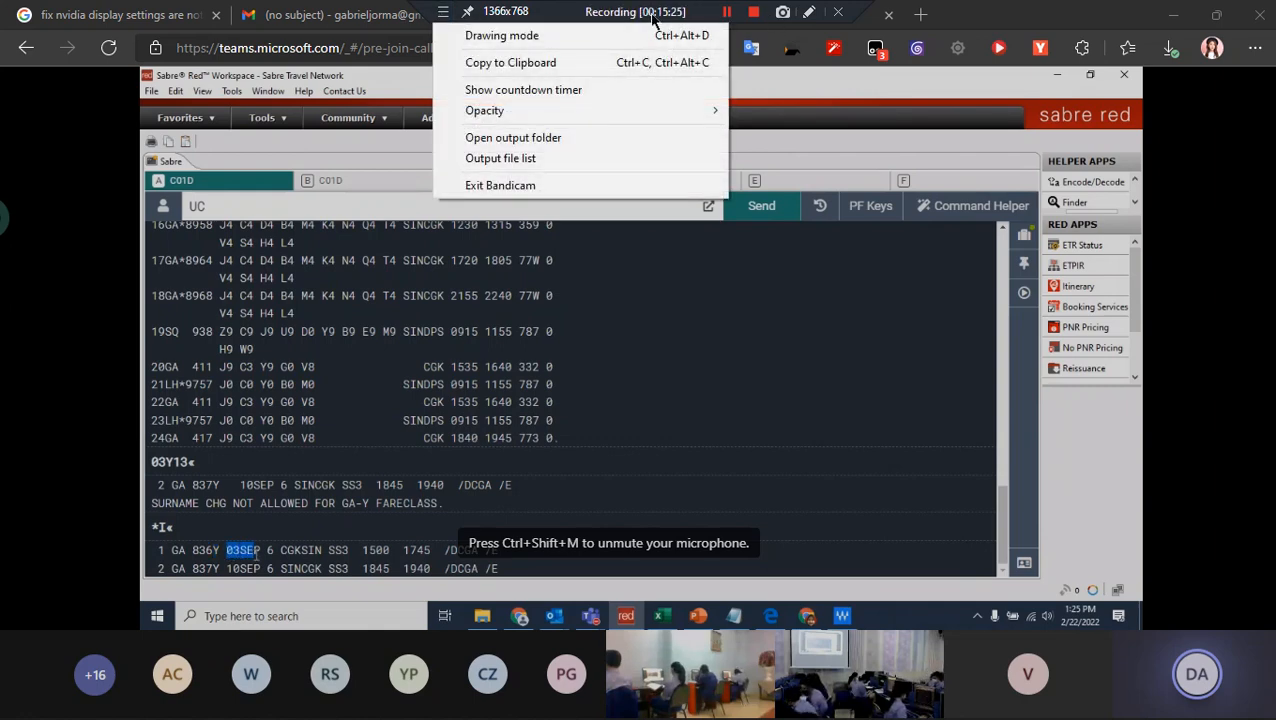
click(556, 4)
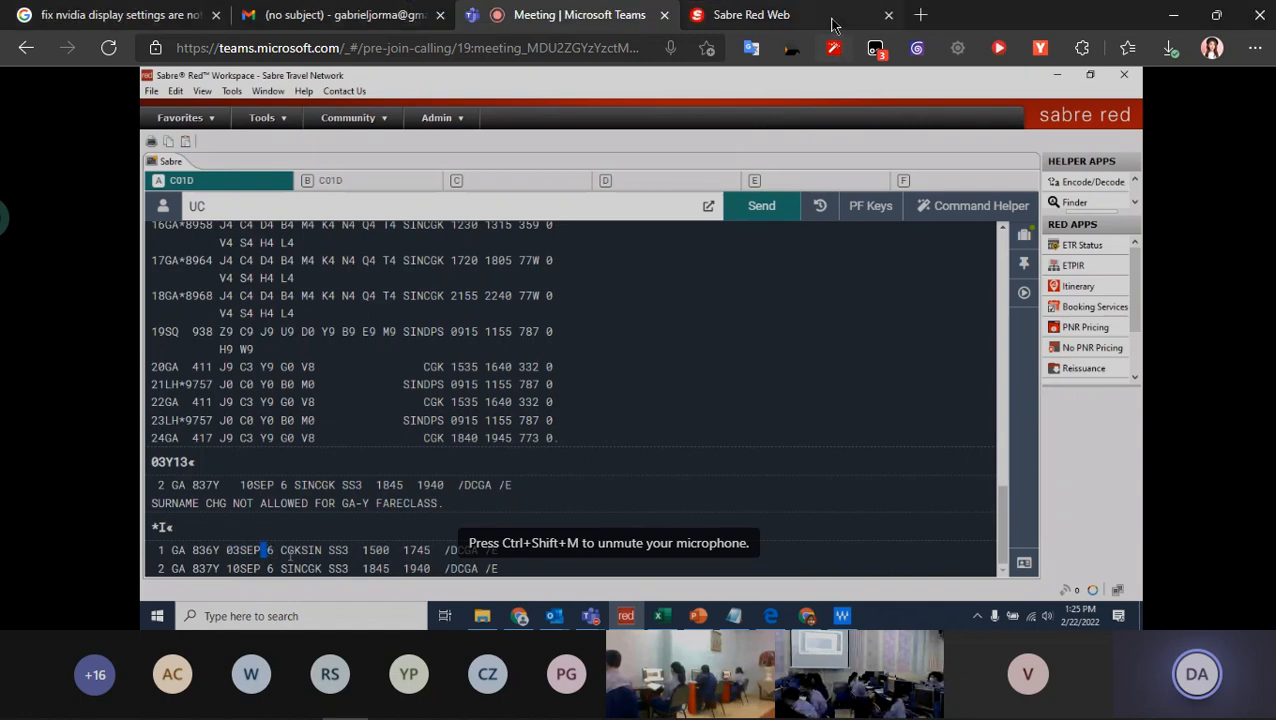
click(840, 26)
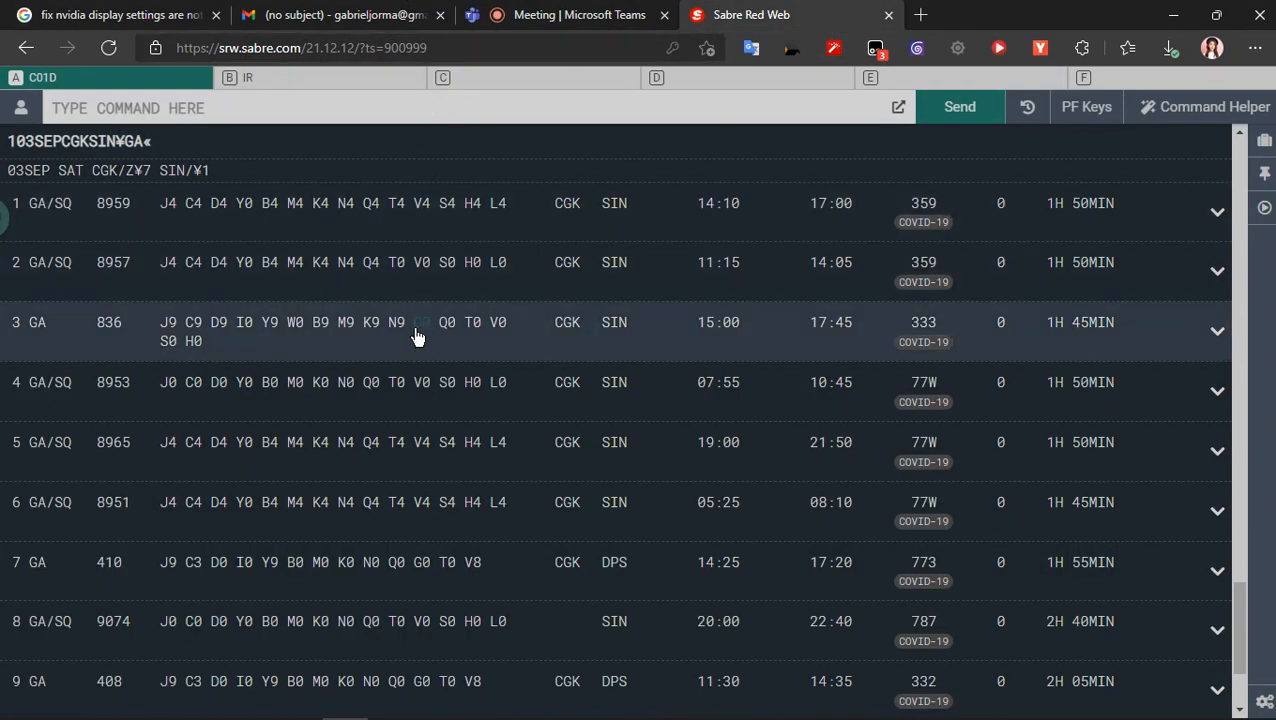
- Sell three Y-class seats from line 7 of the 03SEP availability list with 03Y7
text(03Y)
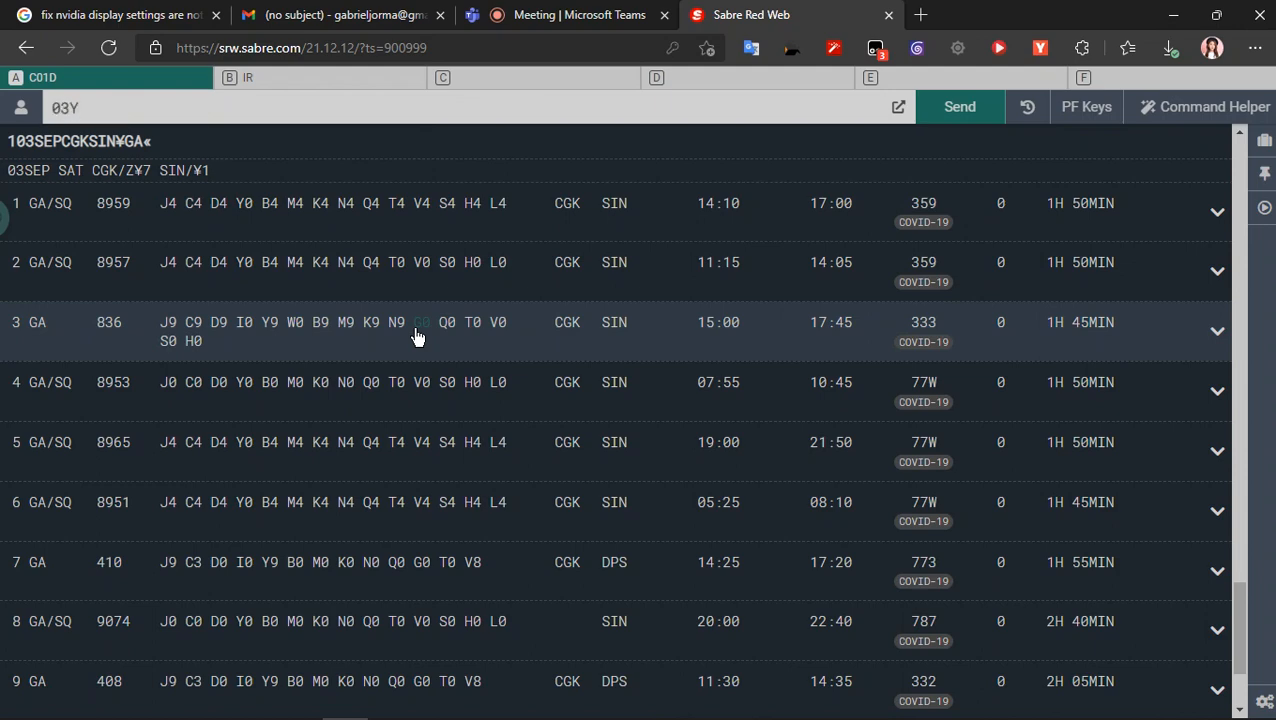
text(7)
key(Return)
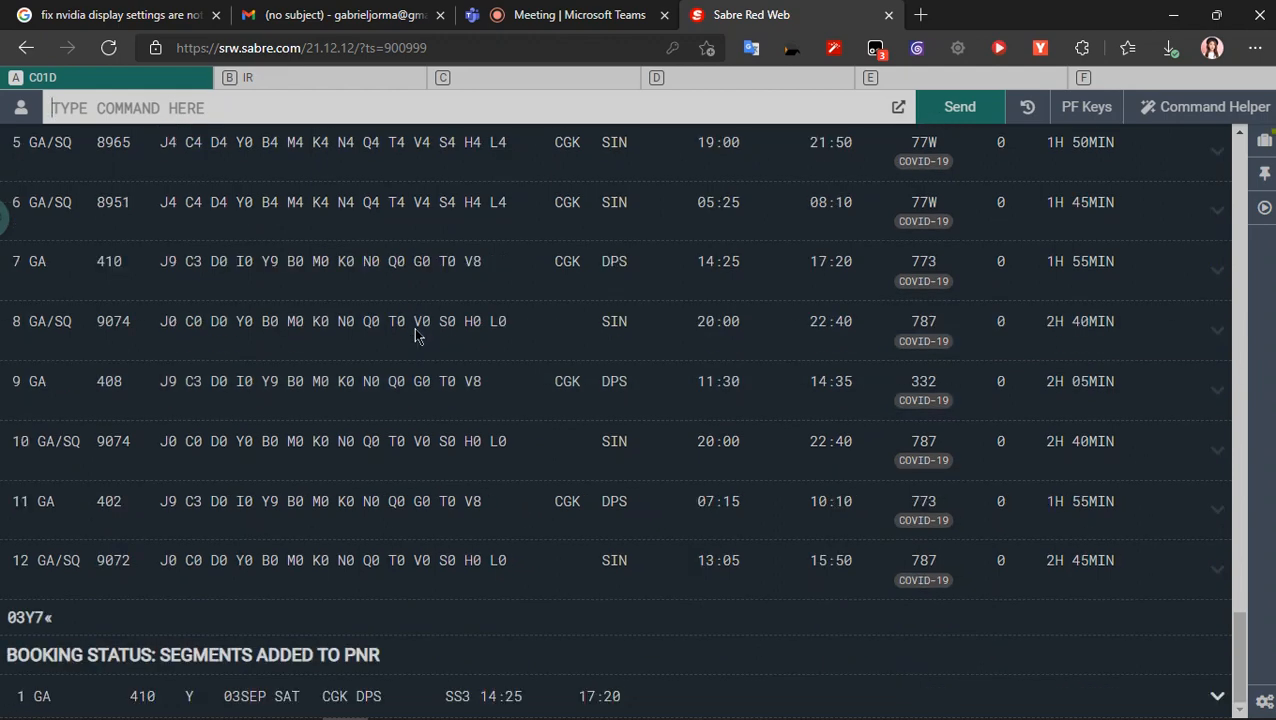
- Recall the earlier command 110SEPCGKSIN¥GA from the output and resend it to list GA flights for 10SEP
scroll(414, 327, up, 5)
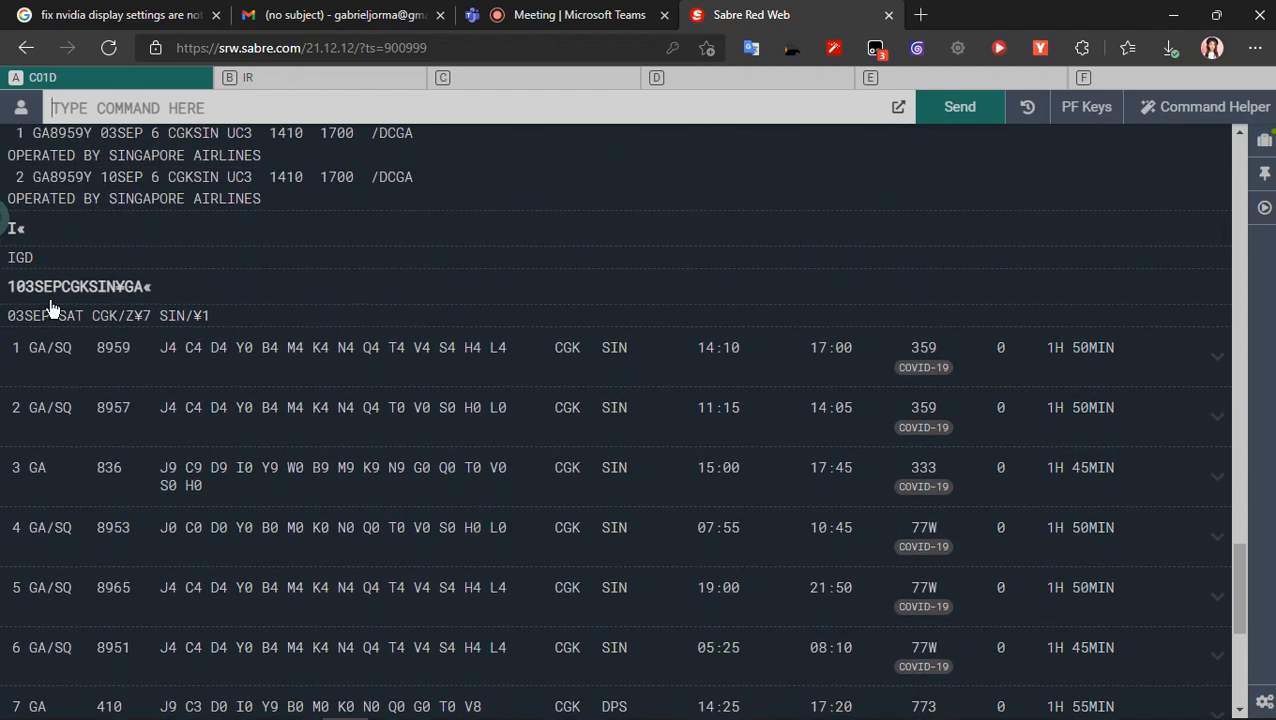
scroll(92, 308, up, 10)
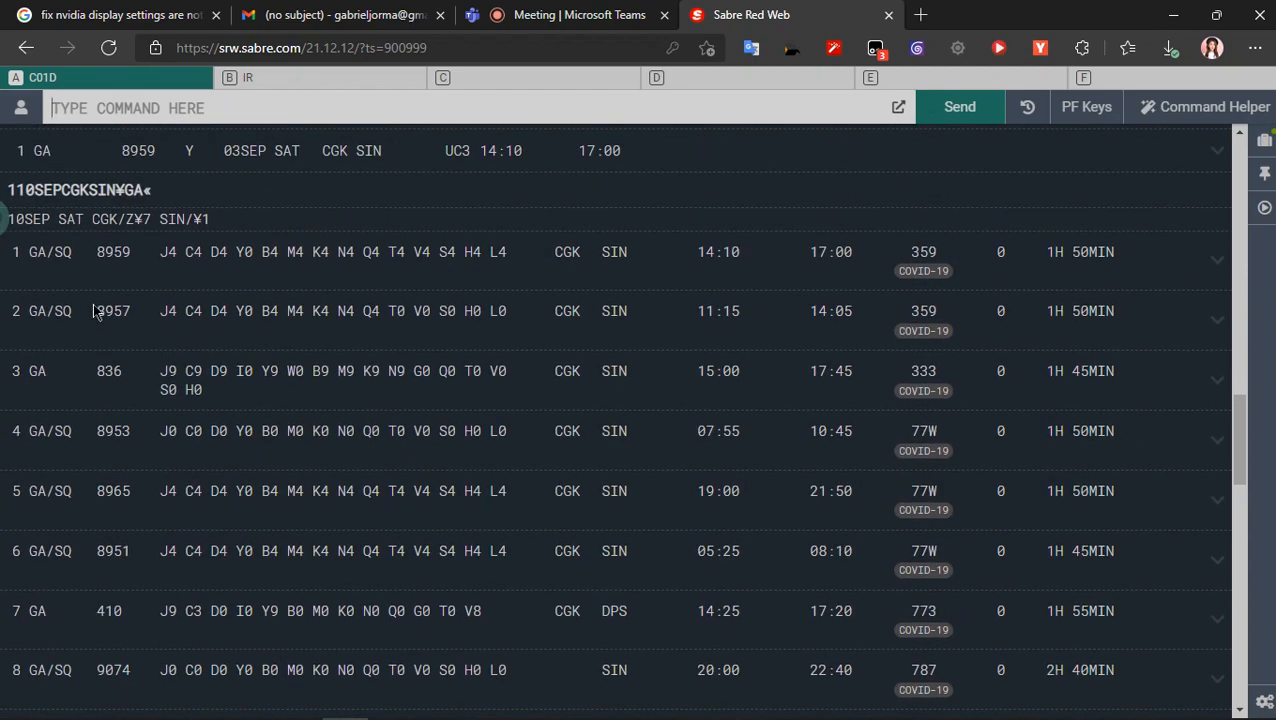
click(110, 192)
scroll(230, 444, down, 5)
scroll(303, 437, down, 4)
key(Return)
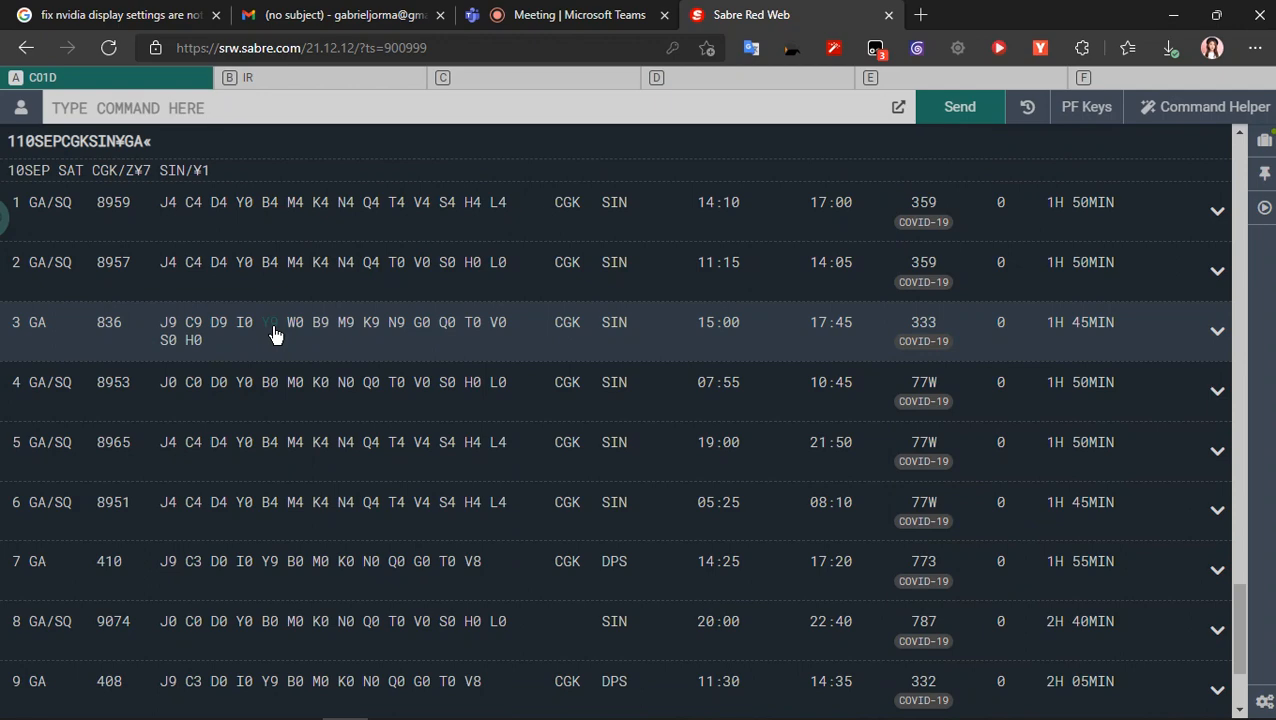
- Sell three Y-class seats from line 3 of the 10SEP availability list with 03Y3
text(03Y3)
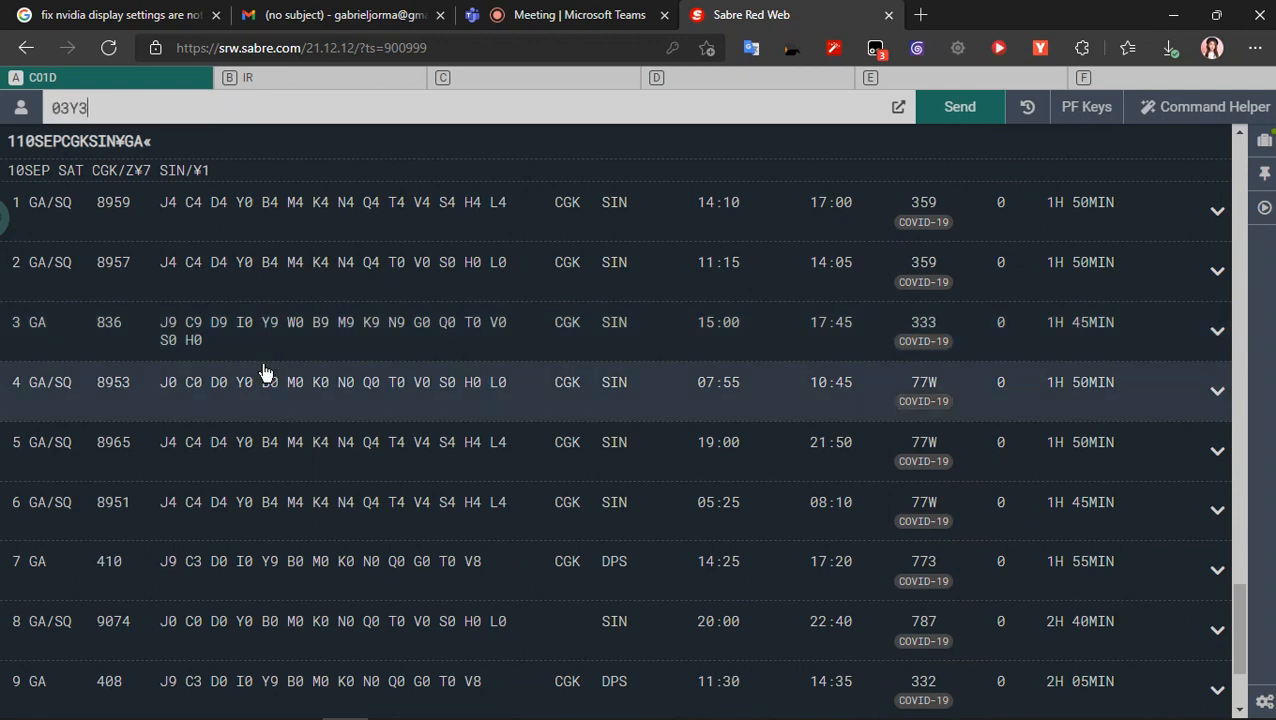
key(Return)
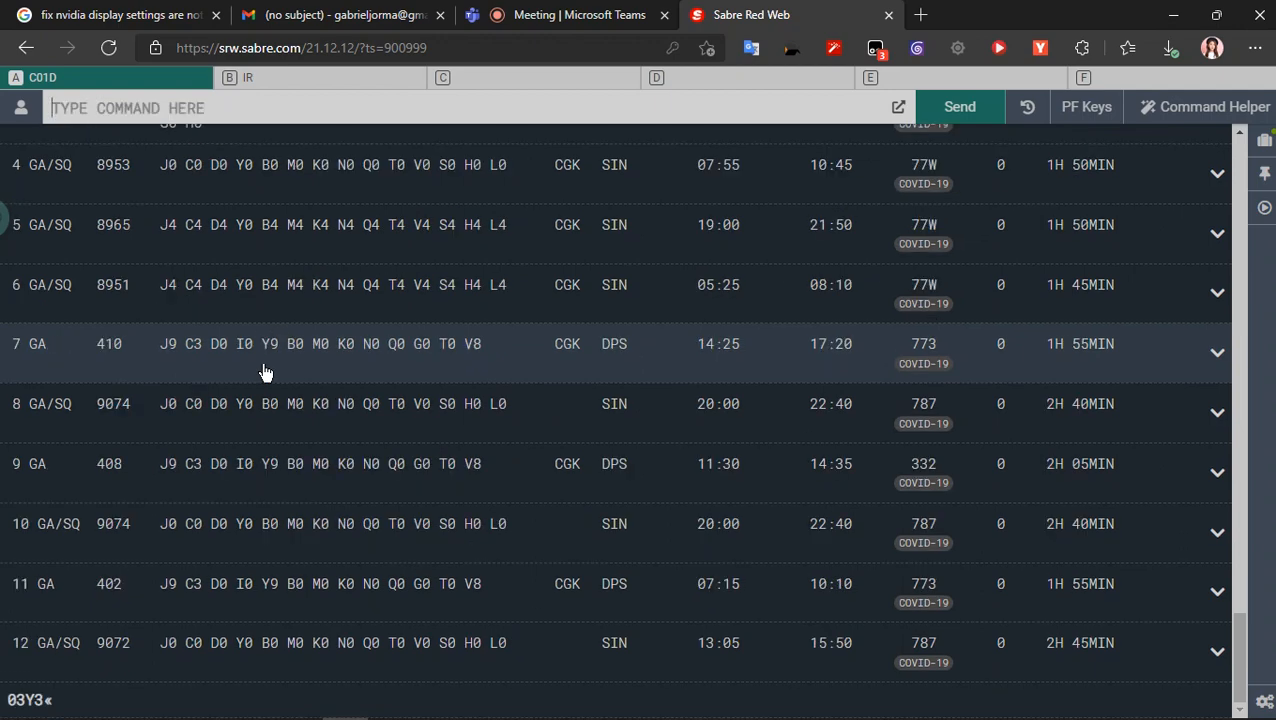
- Display the booked itinerary with *I and check it against the shared screen in the Teams meeting before returning to Sabre Red Web
text(*I)
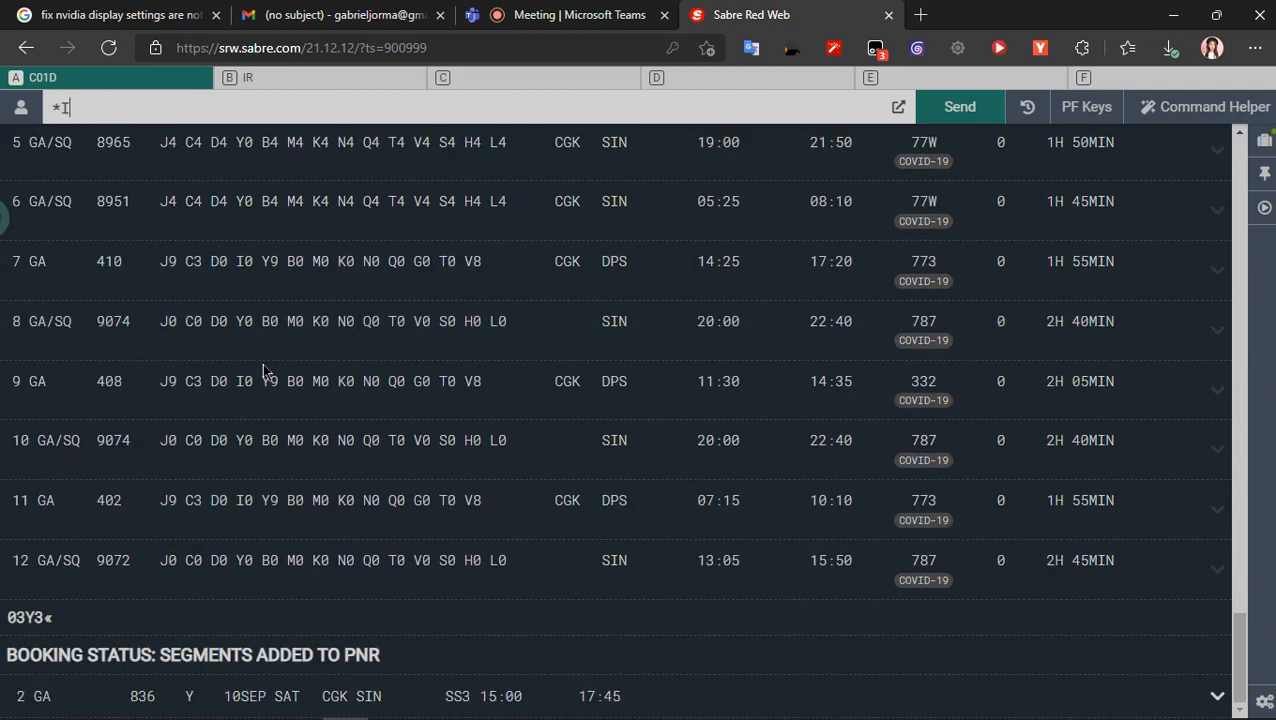
key(Return)
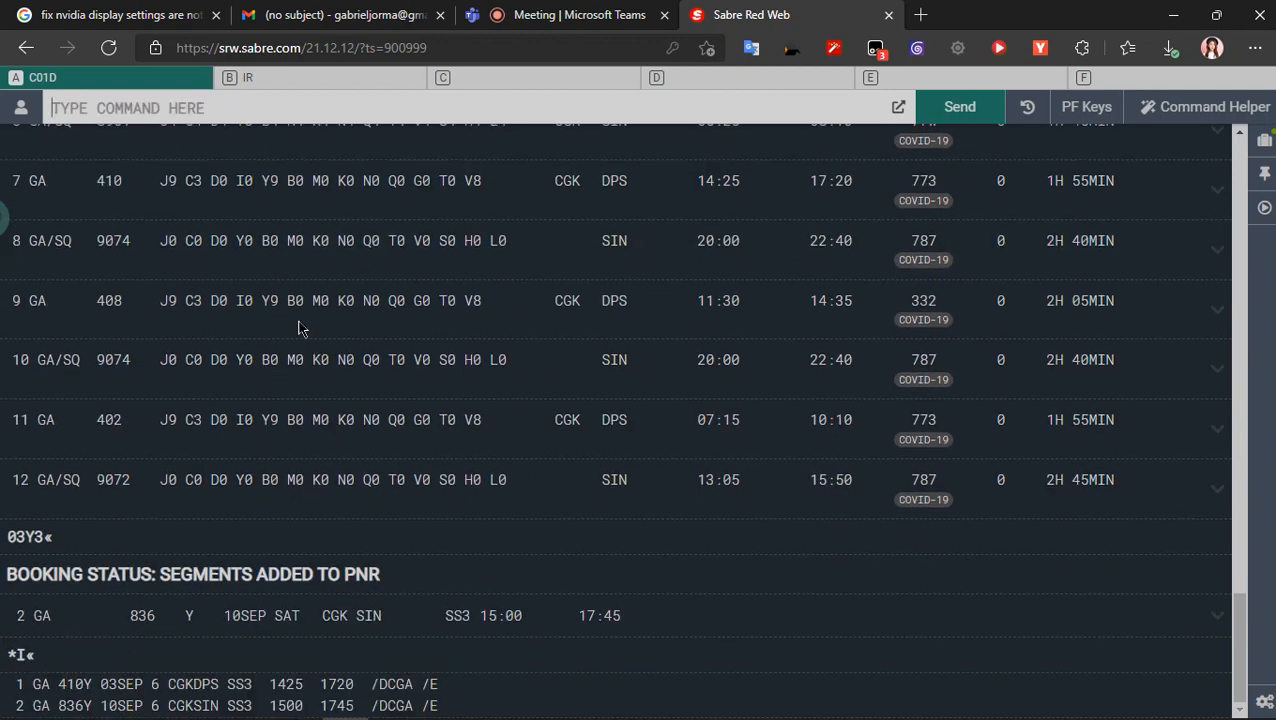
click(547, 18)
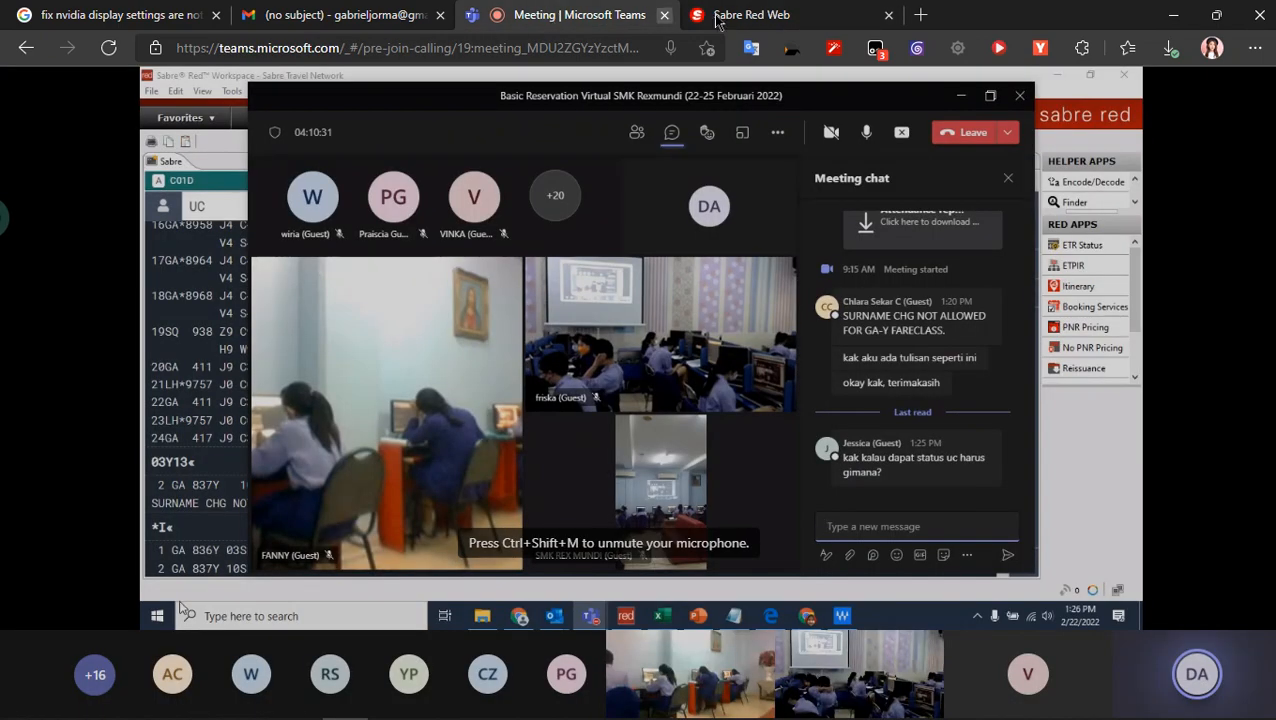
click(815, 20)
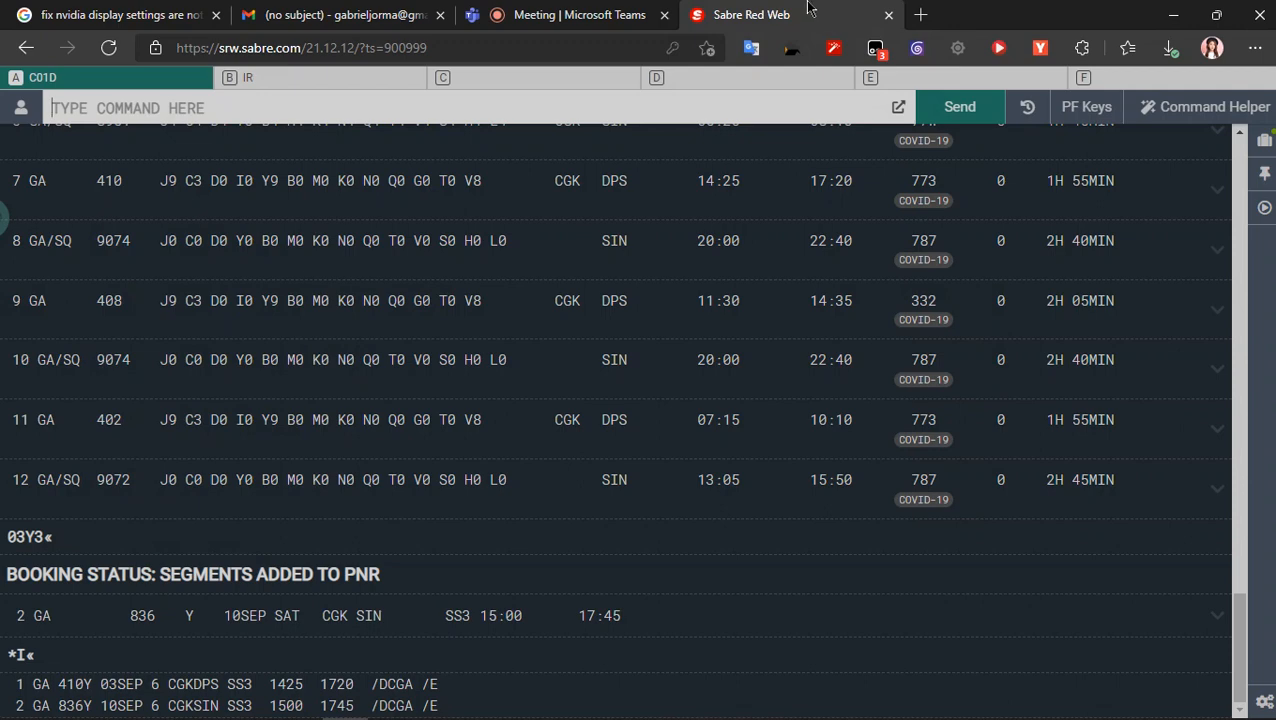
mouse_move(808, 10)
- Look over the PDF attachments in the open Gmail conversation and return to Sabre Red Web
click(390, 14)
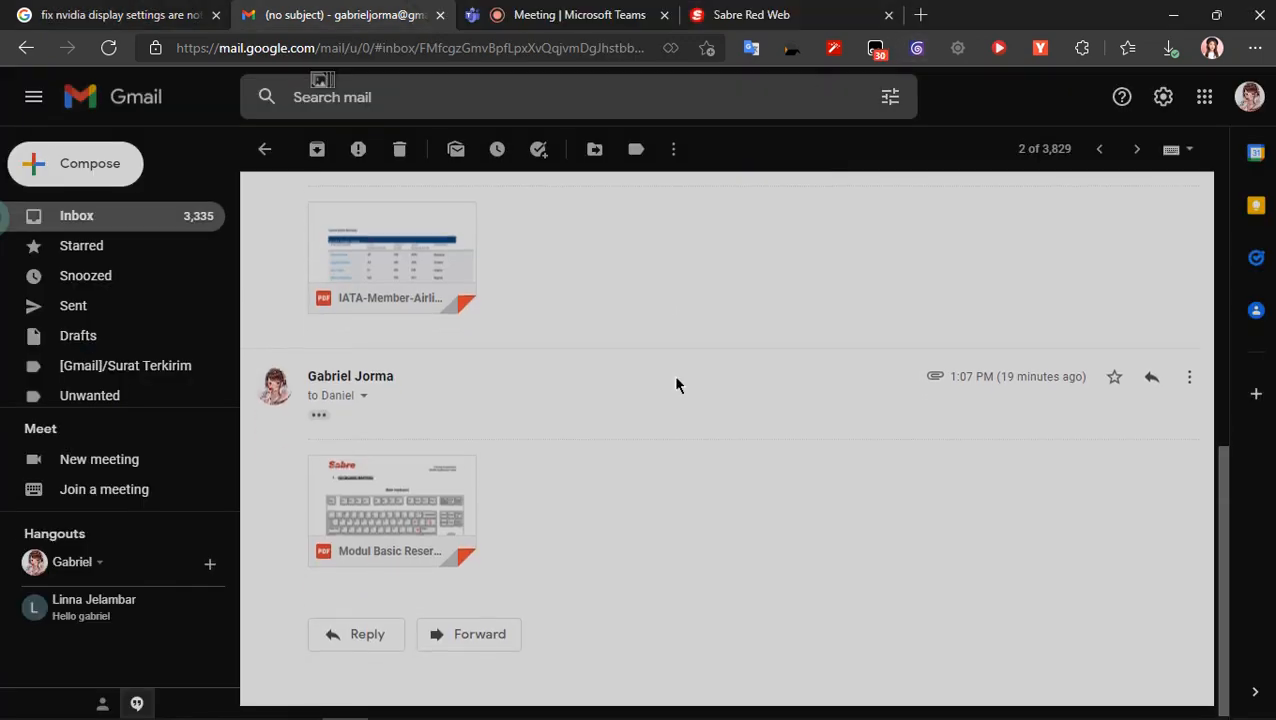
scroll(673, 374, up, 10)
scroll(677, 384, down, 10)
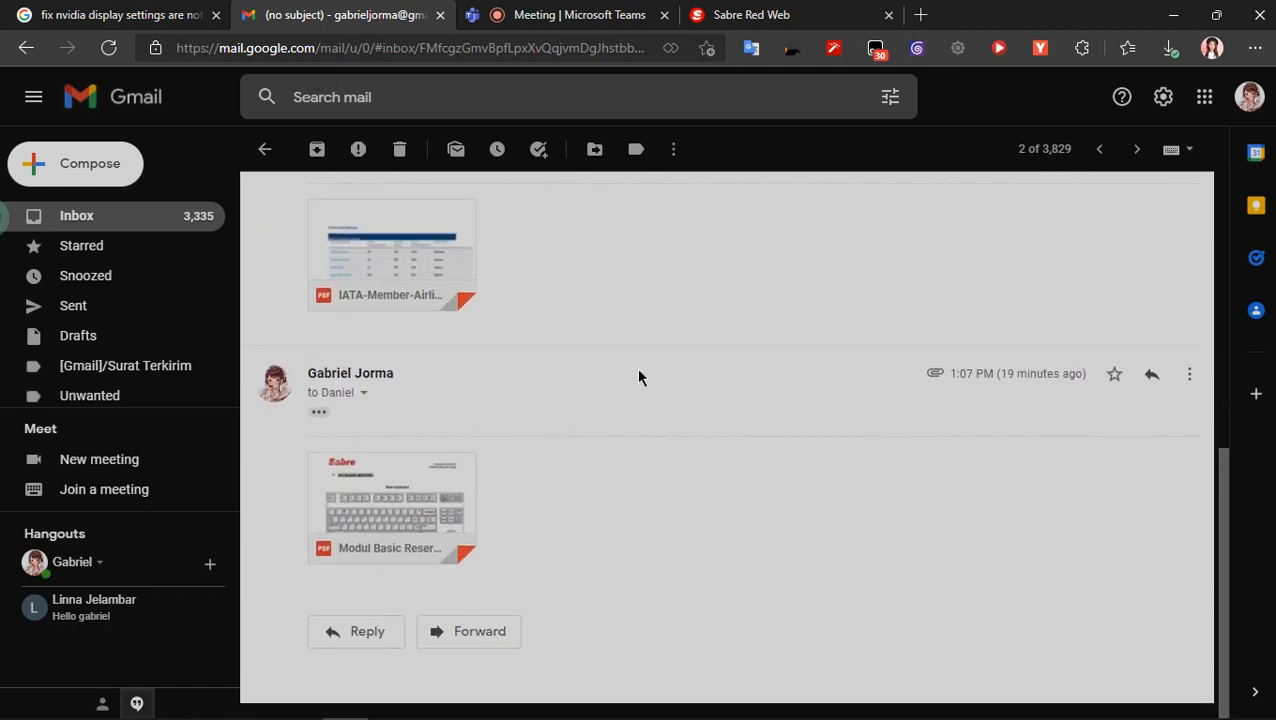
click(780, 15)
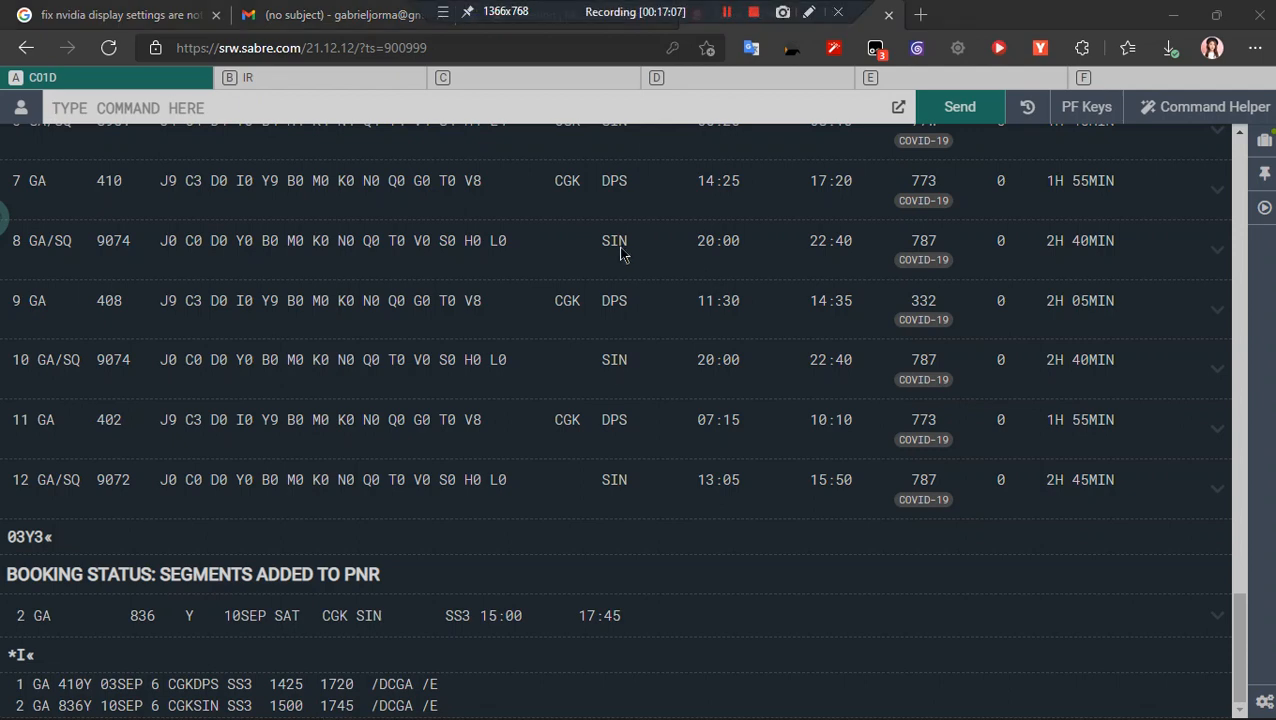
- Switch to the Teams meeting and open its meeting chat
click(570, 15)
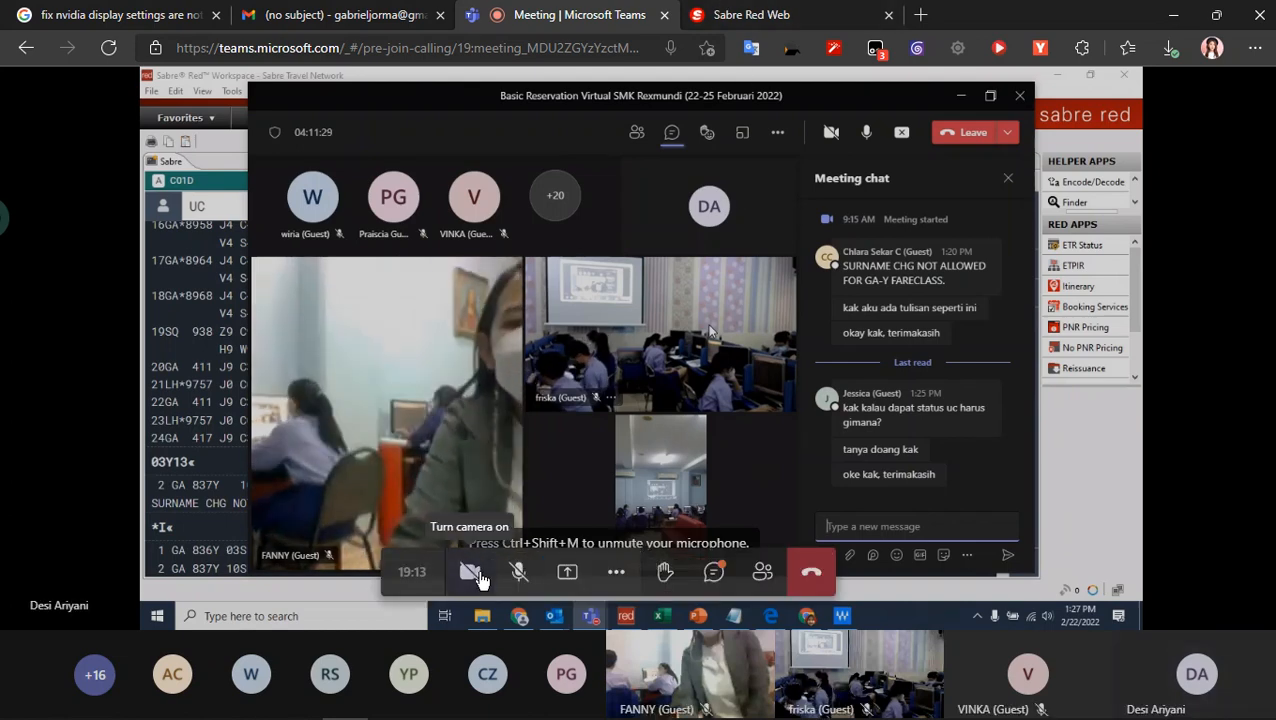
click(758, 12)
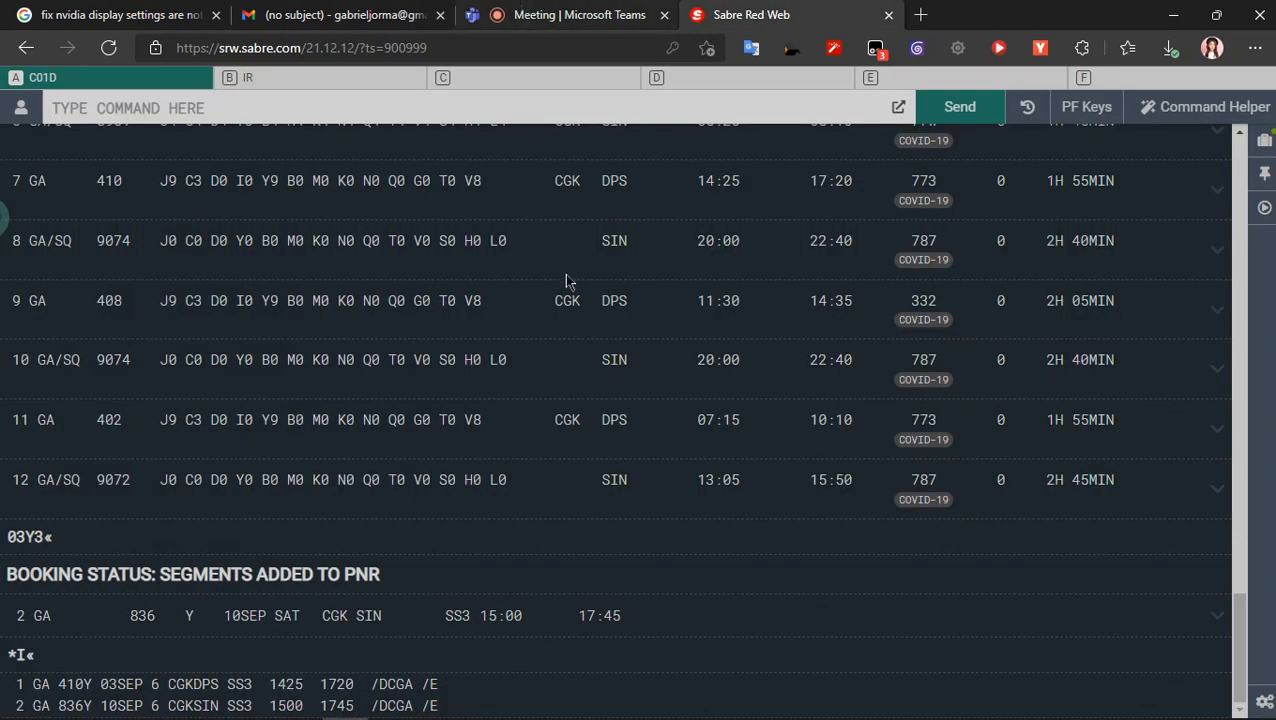
click(560, 12)
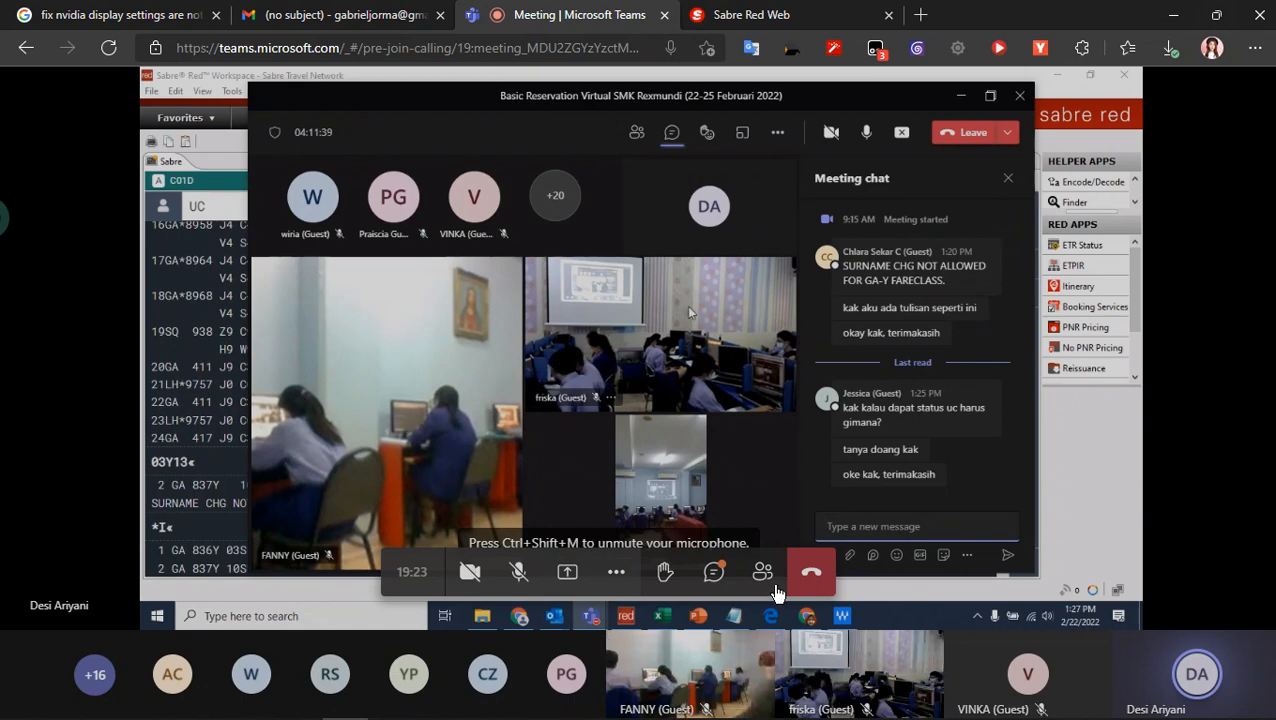
click(707, 575)
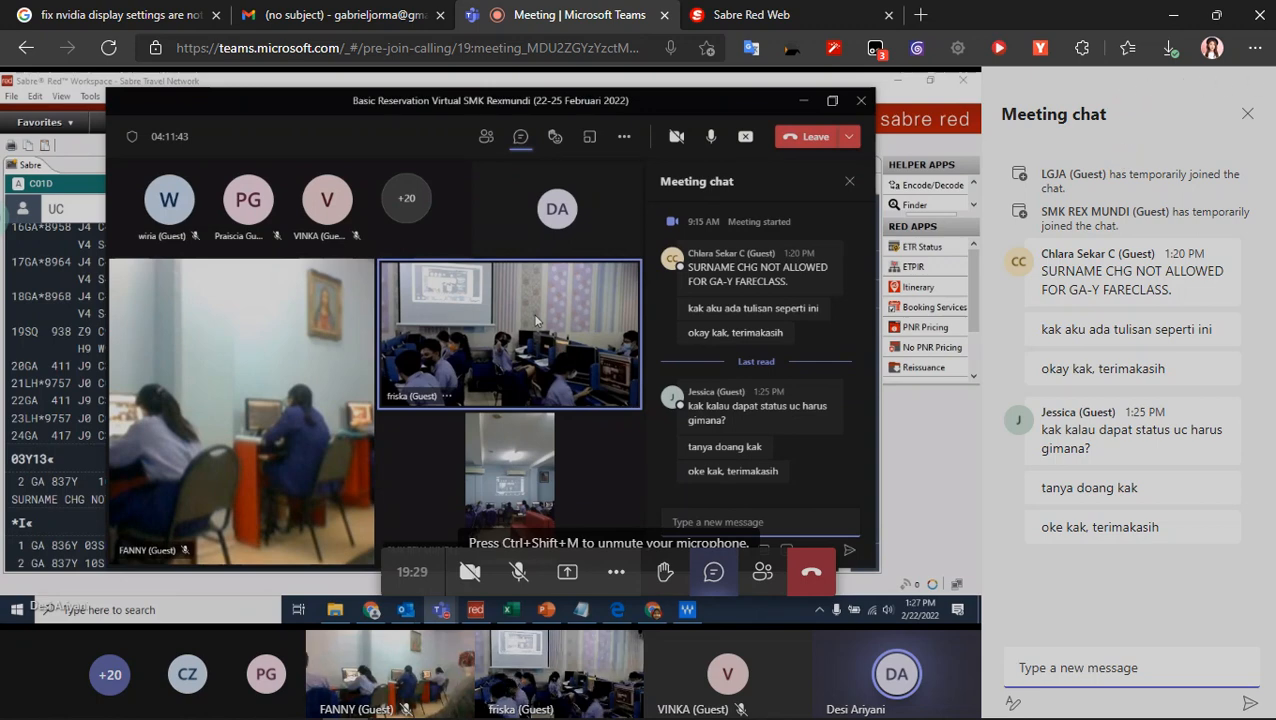
- Search the Edge settings for "dark" and set the browser's overall appearance to Dark
click(1254, 47)
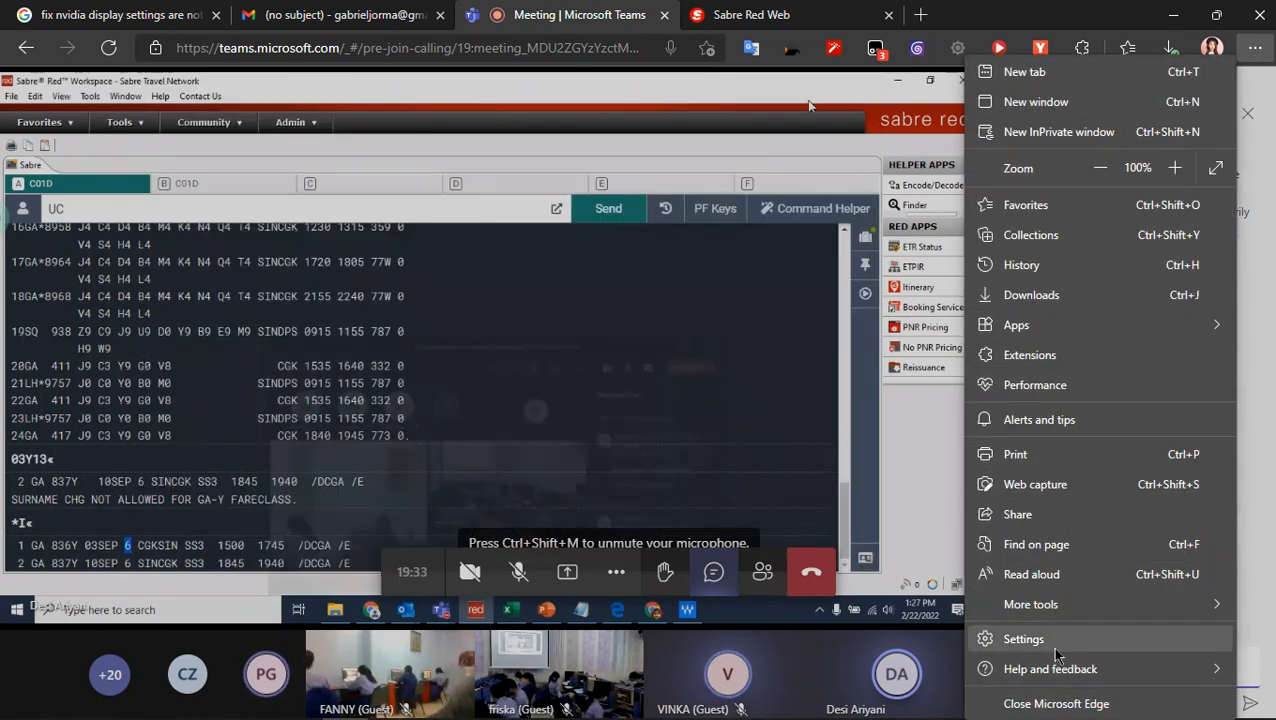
click(1057, 655)
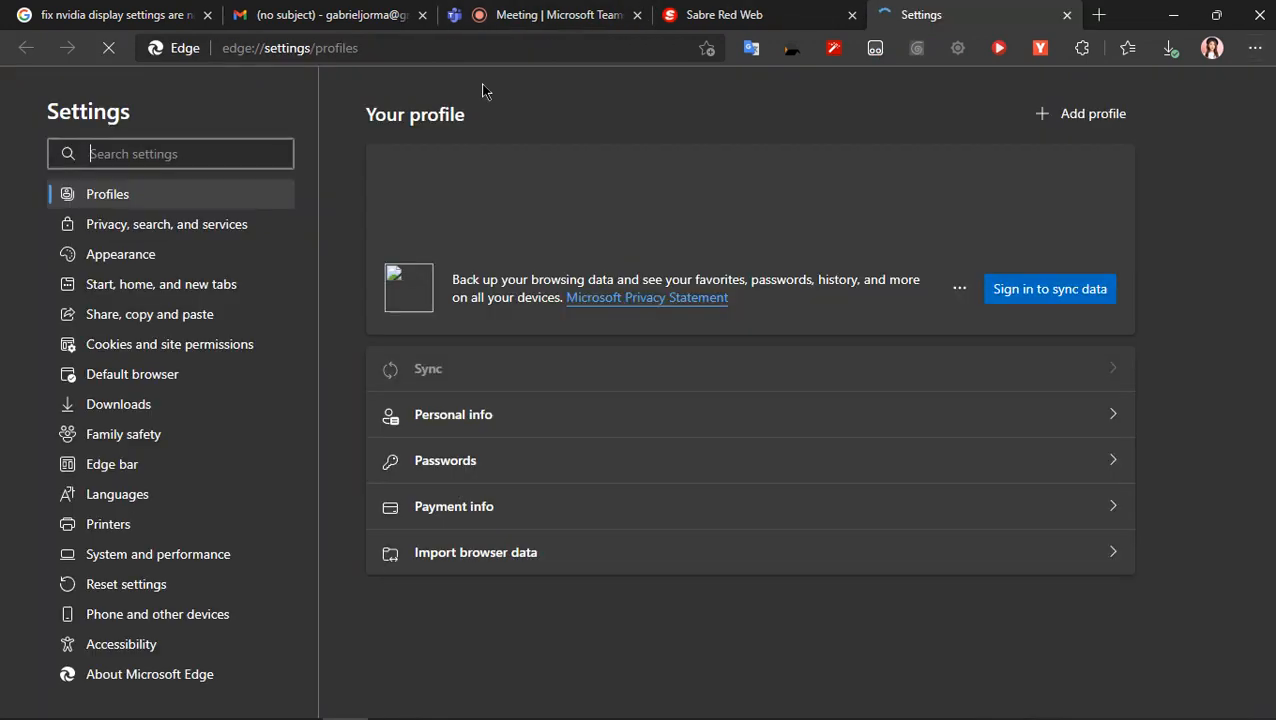
click(167, 155)
text(d)
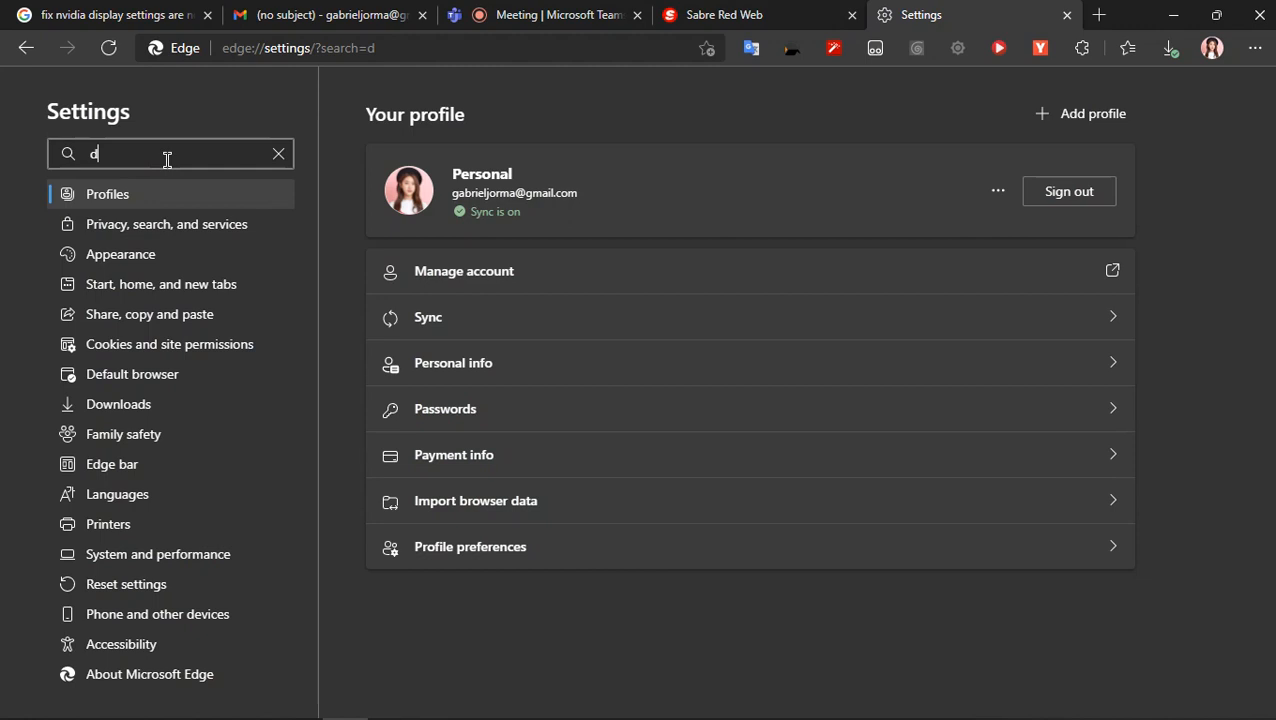
text(ae)
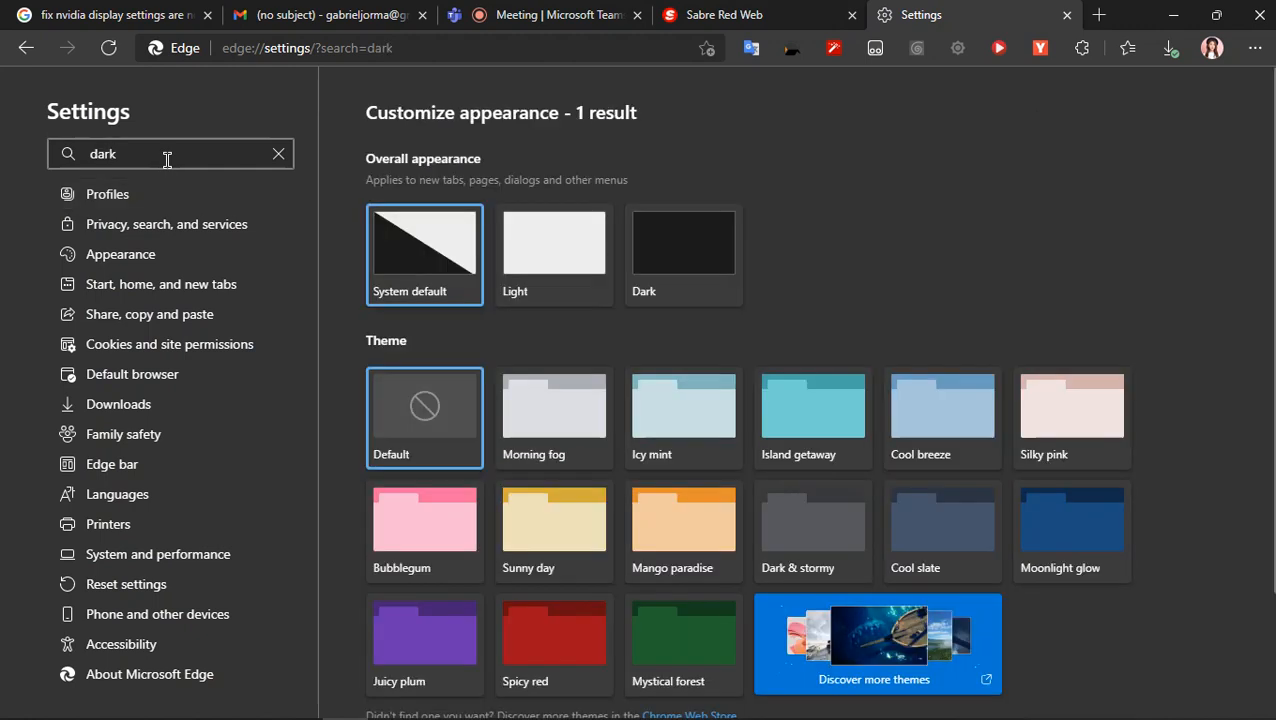
click(692, 250)
- Try the Dark & stormy, Cool slate and Moonlight glow browser themes and restore the Default theme
scroll(750, 340, down, 1)
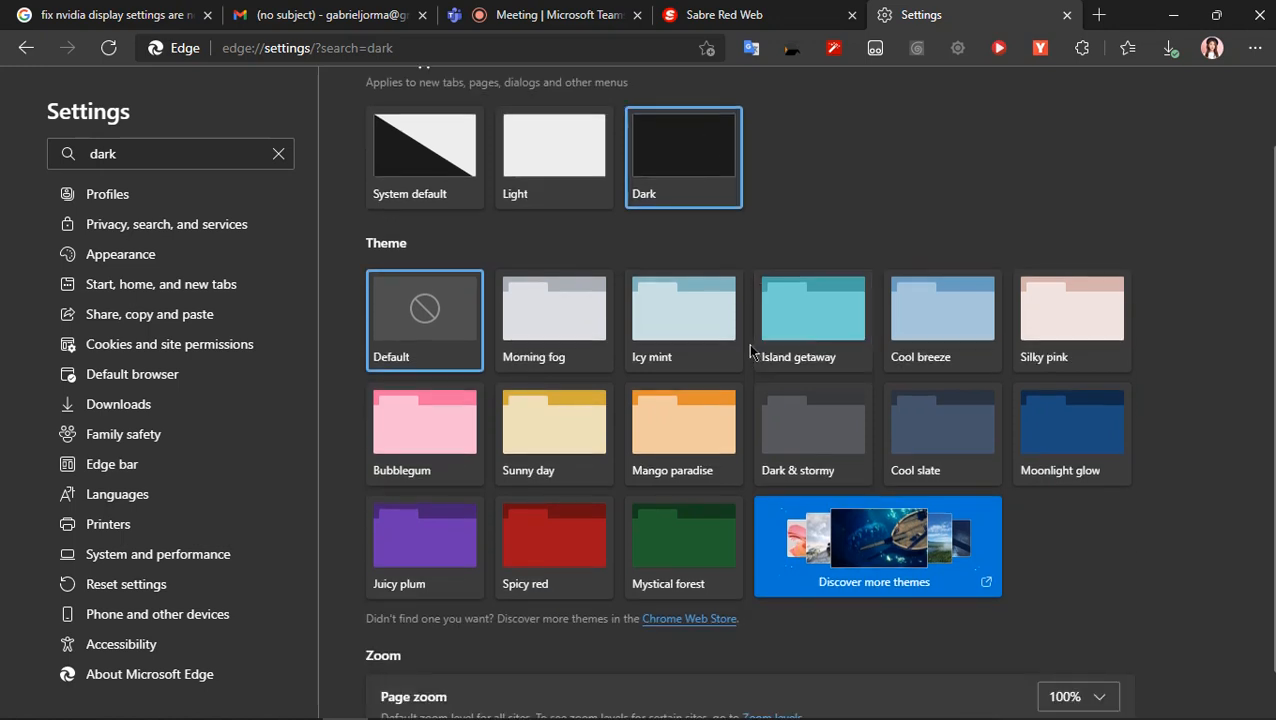
click(836, 432)
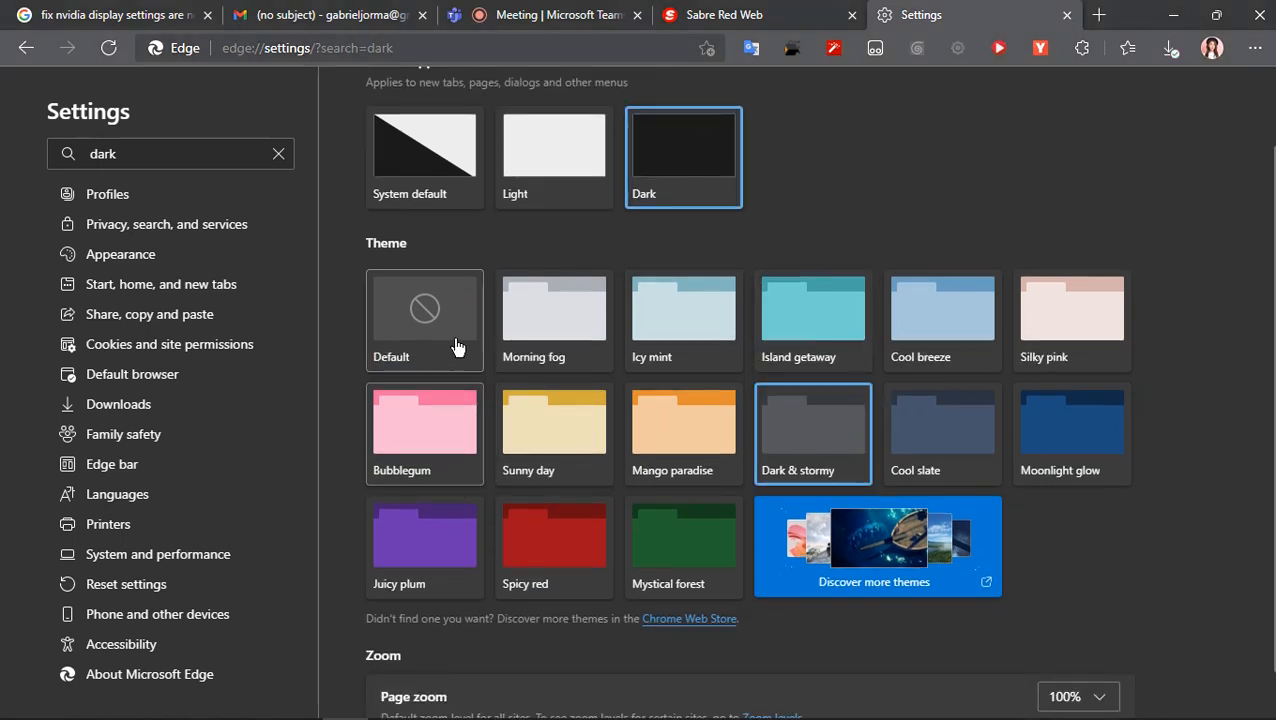
click(930, 418)
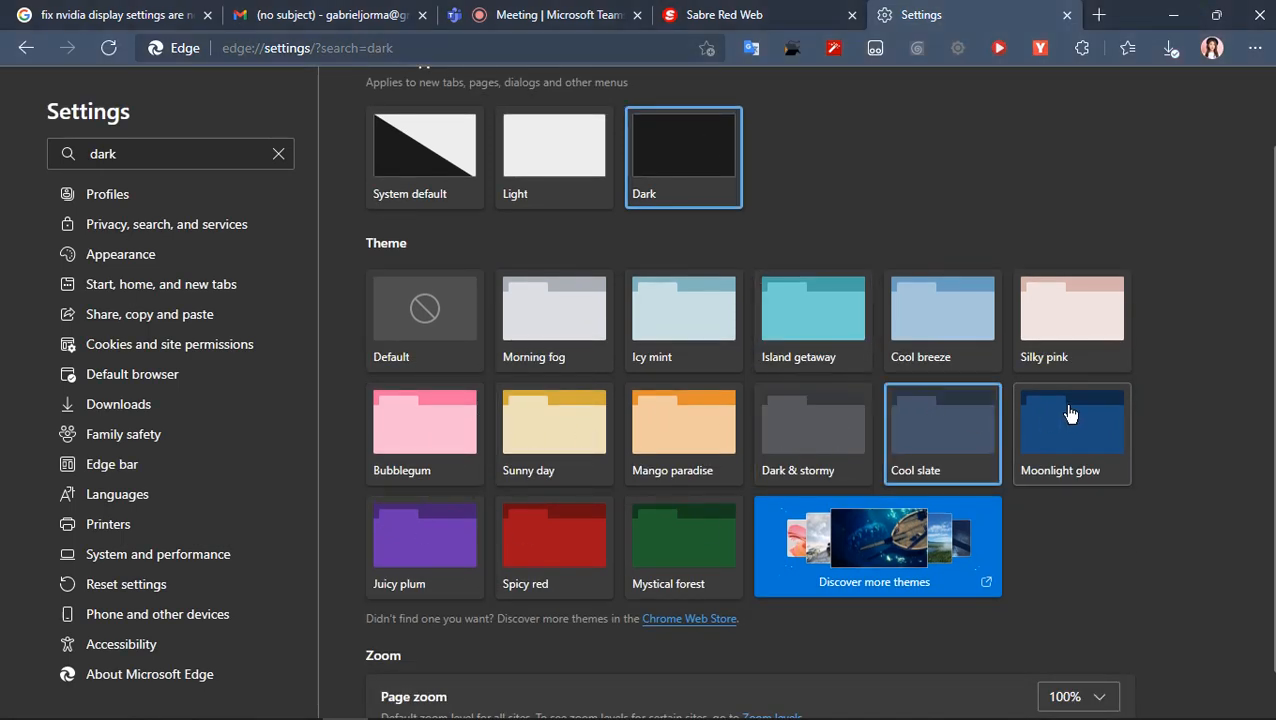
click(1070, 414)
click(414, 326)
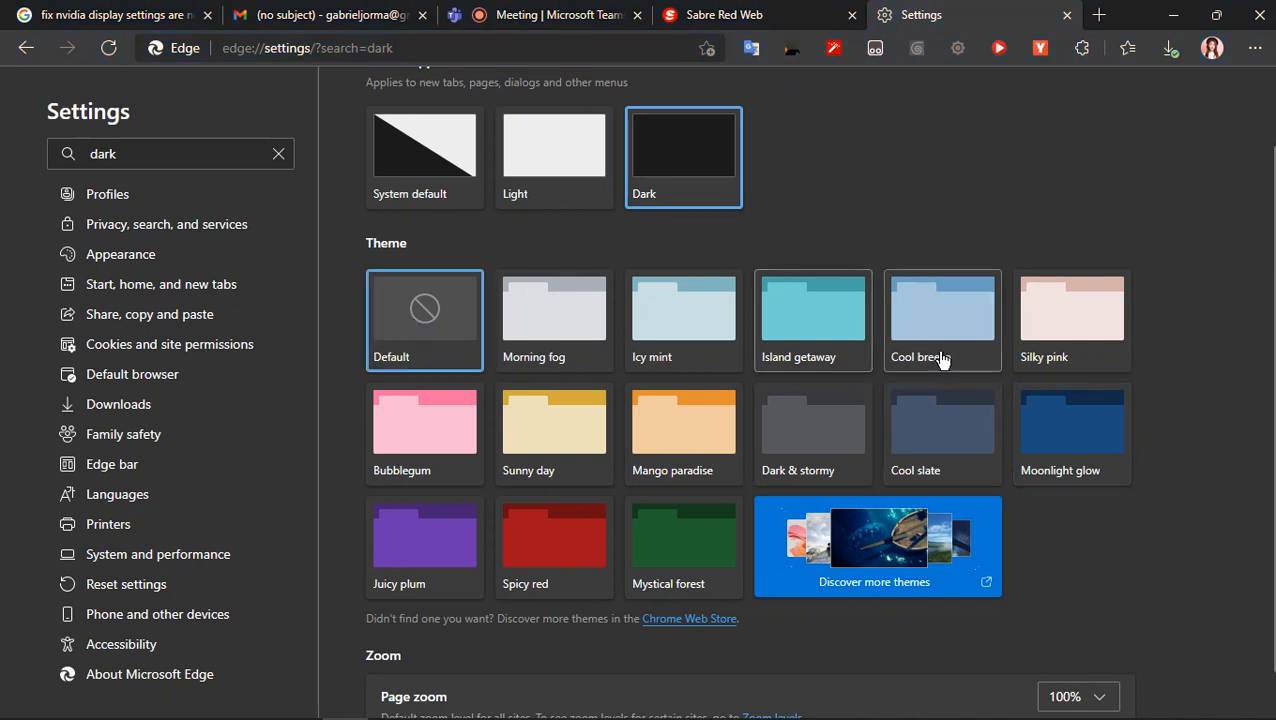
scroll(955, 400, down, 1)
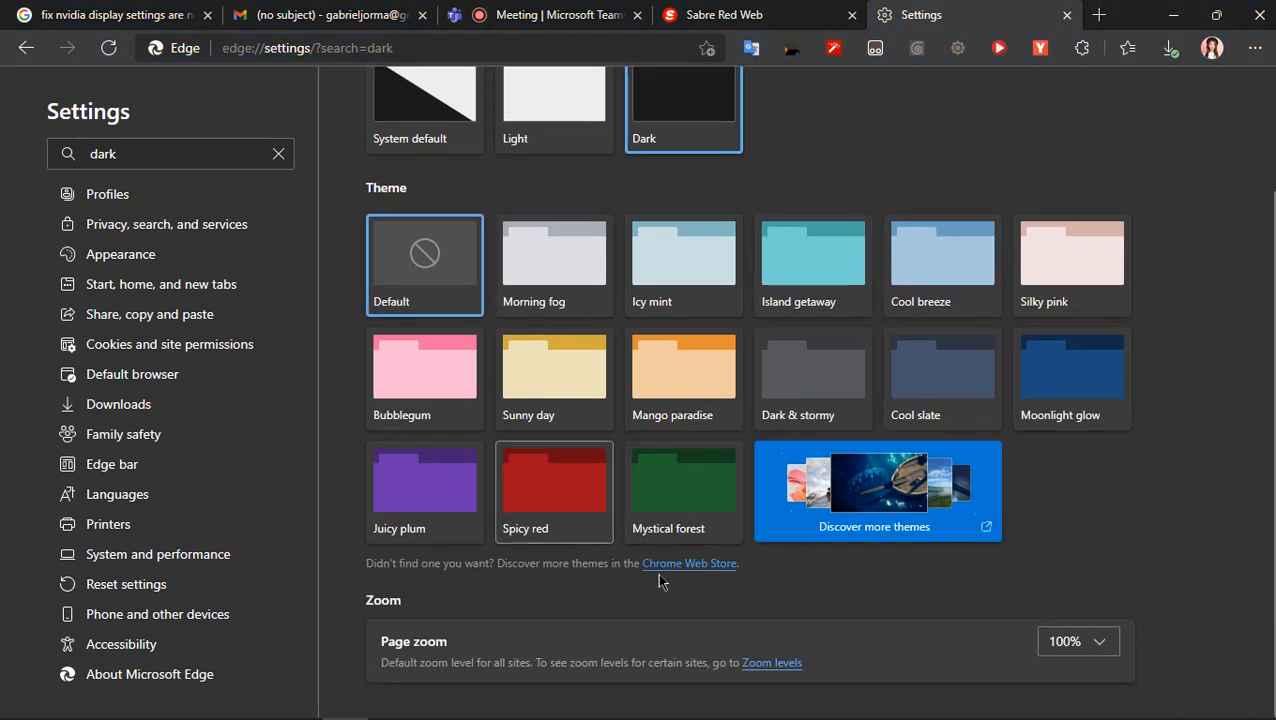
scroll(934, 588, up, 3)
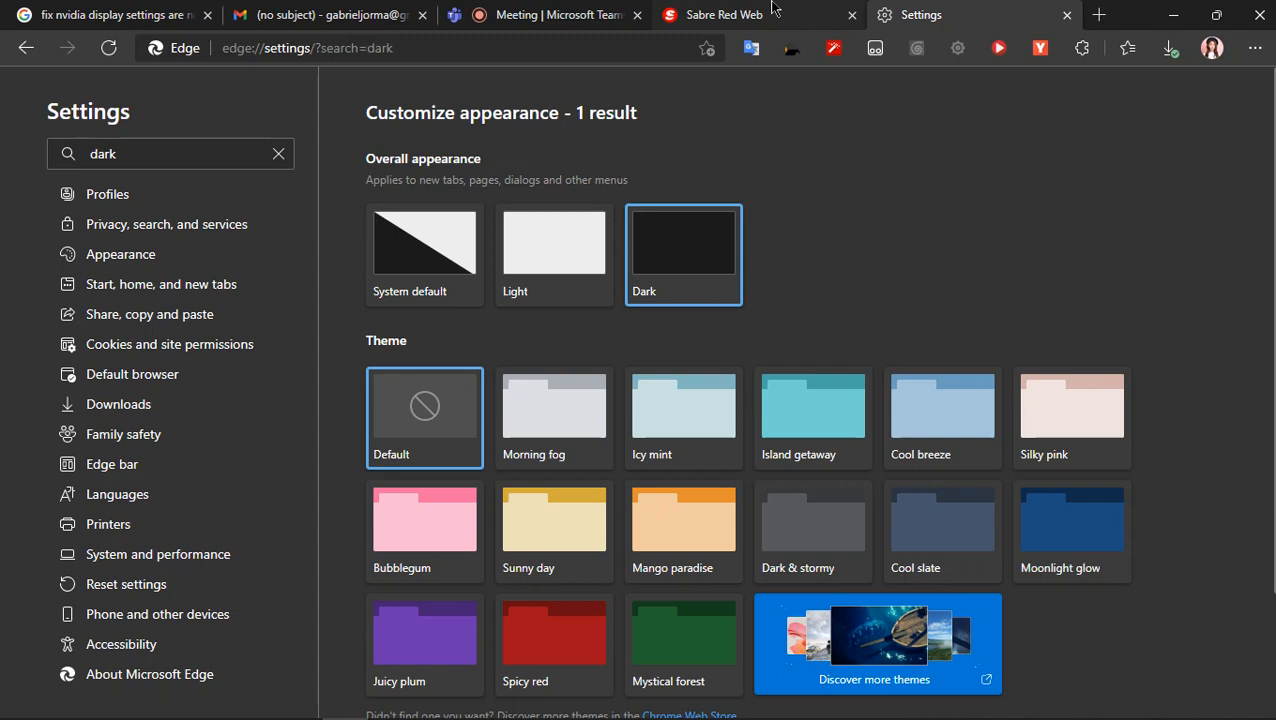
- Return to Sabre Red Web, review Bandicam's home, general and video settings, and minimize its window
mouse_move(771, 8)
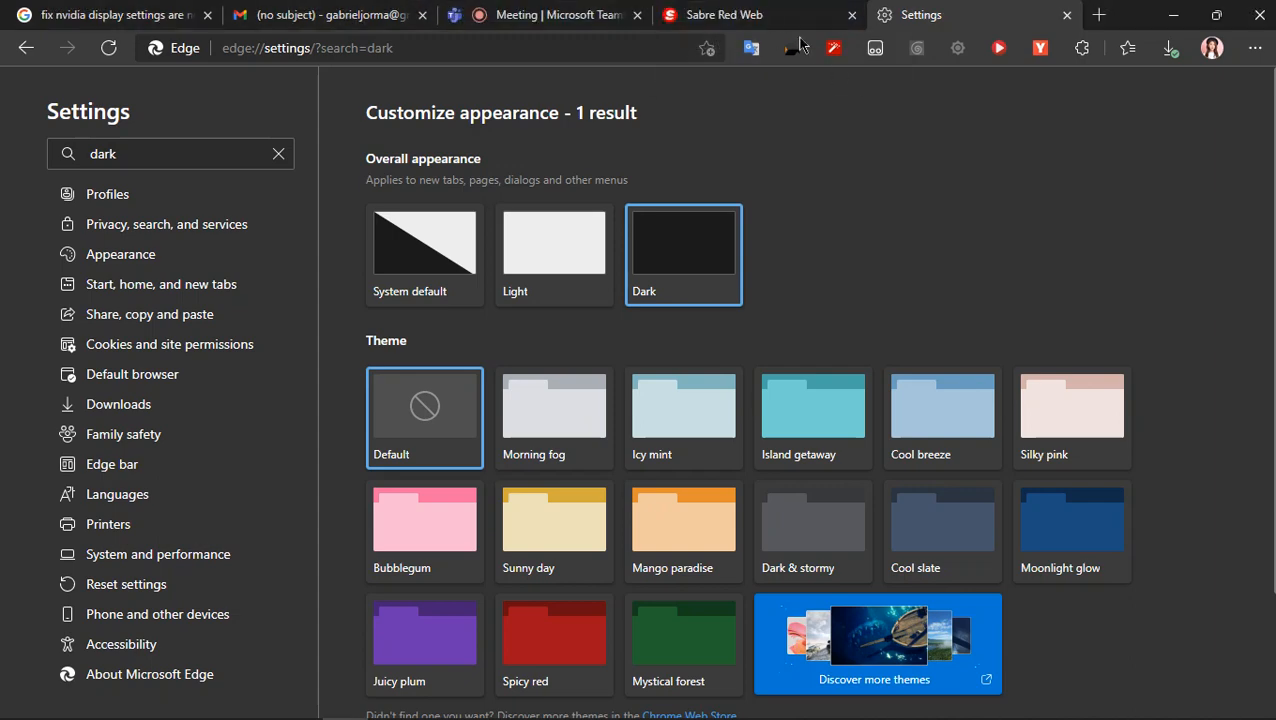
click(773, 24)
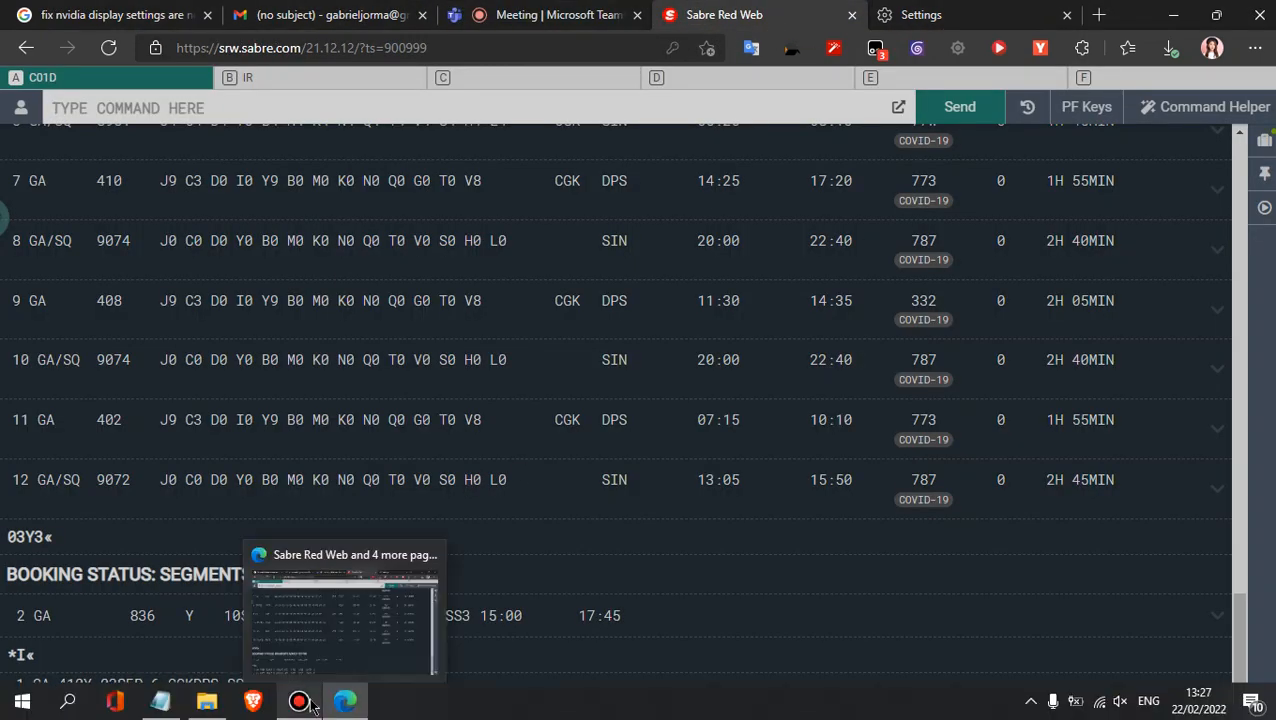
click(298, 701)
click(410, 370)
click(445, 332)
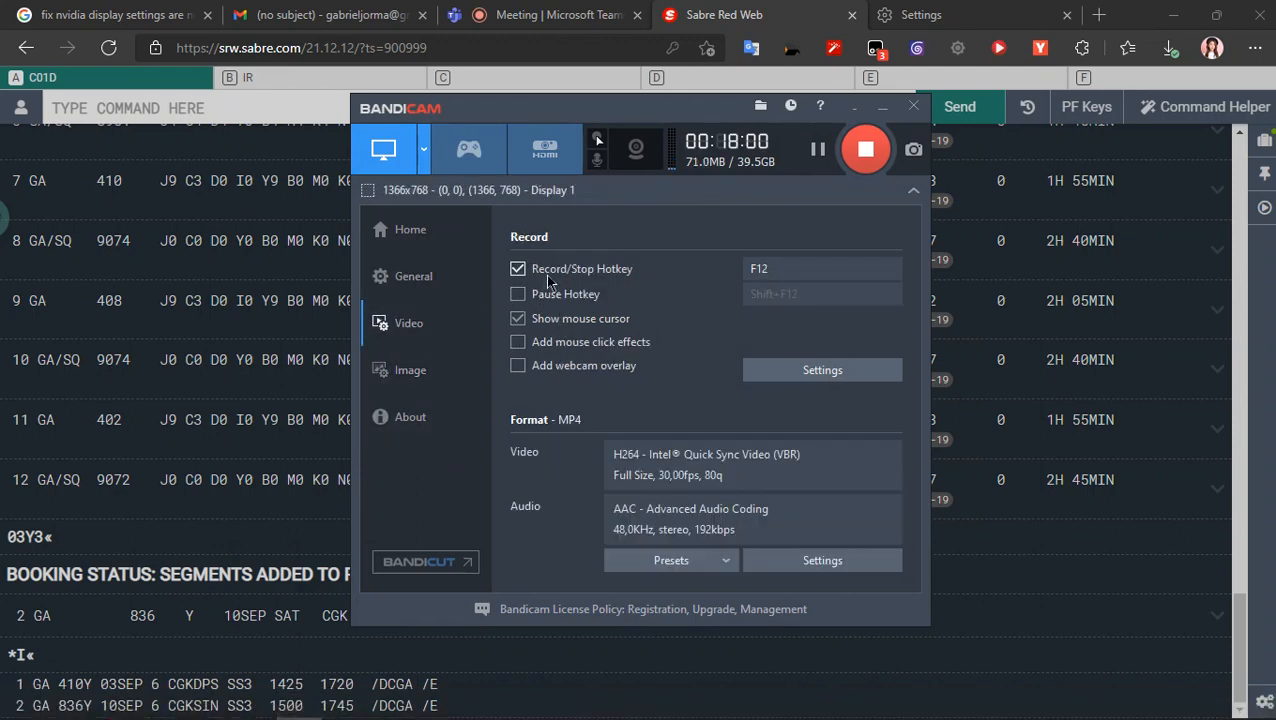
click(452, 243)
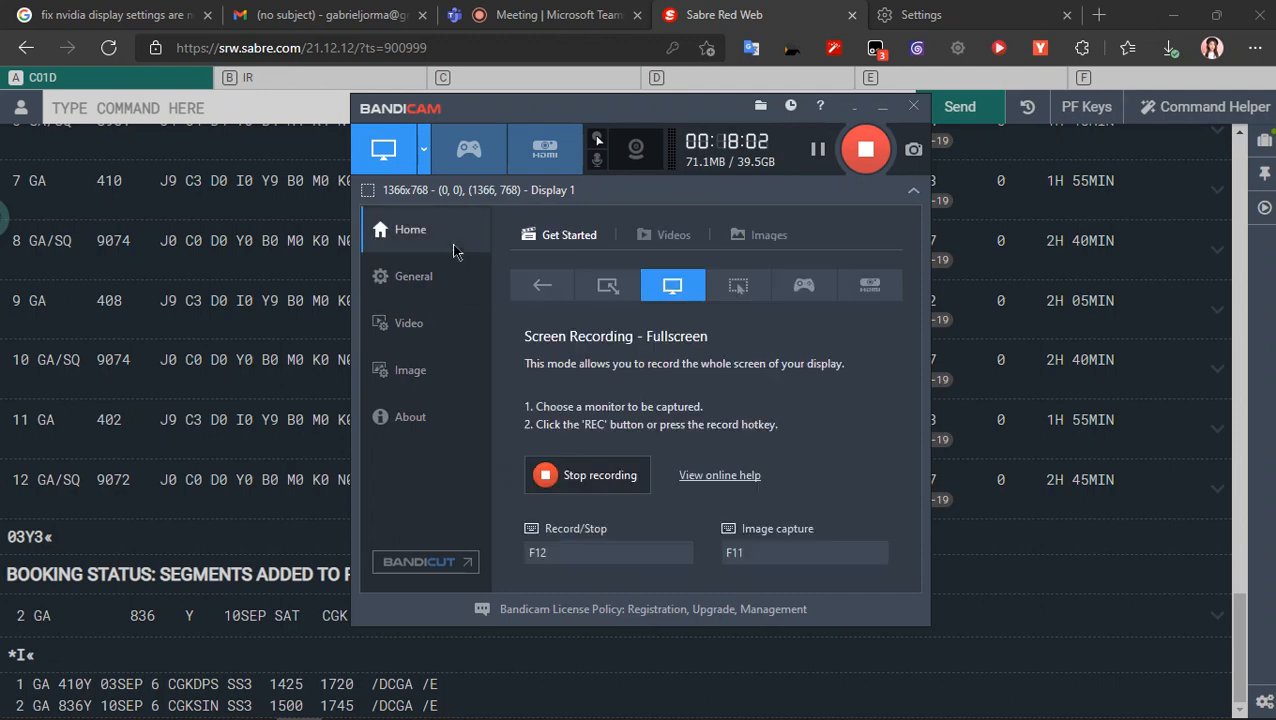
click(430, 284)
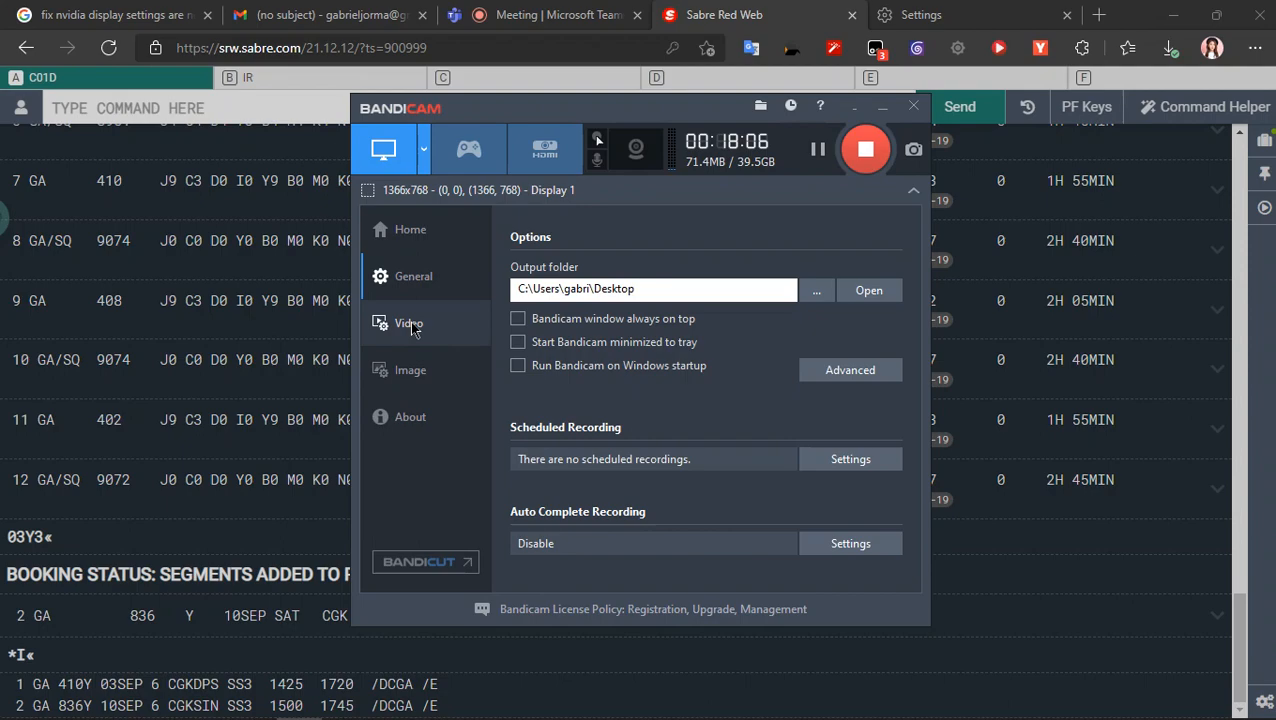
click(410, 324)
click(881, 106)
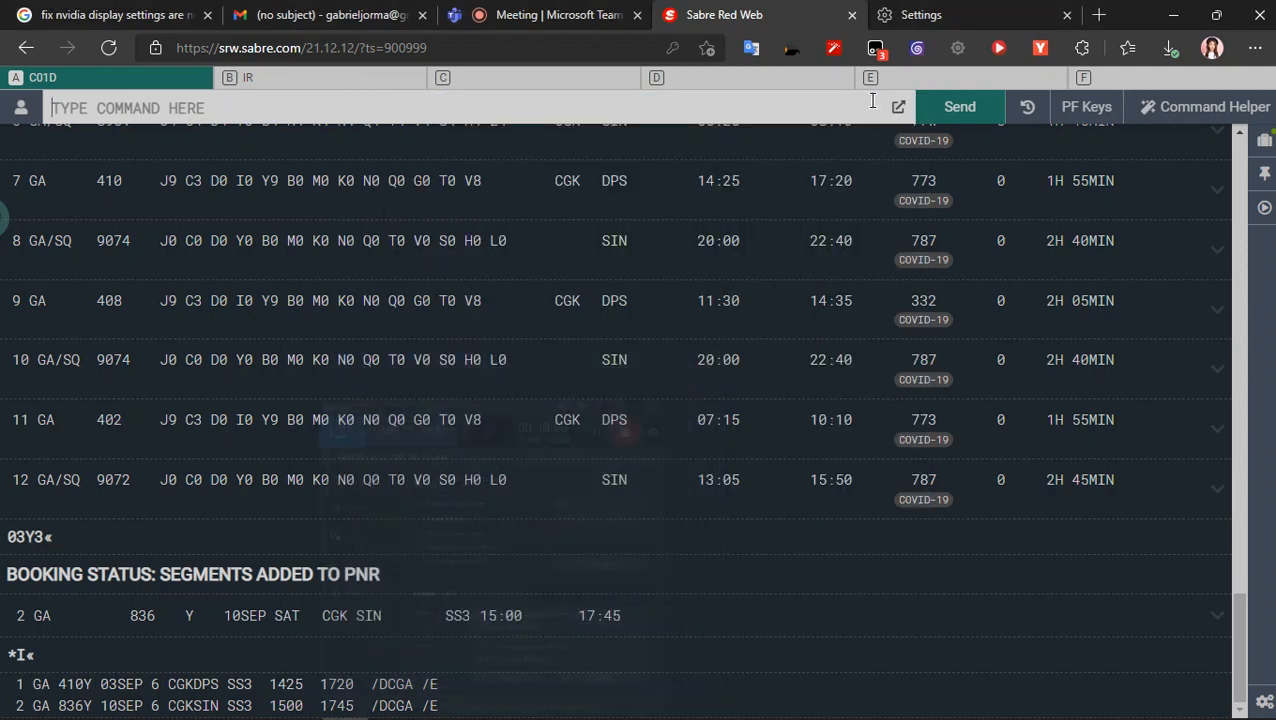
- Close the Edge settings page and switch to the Teams meeting
click(944, 12)
click(1066, 15)
click(560, 15)
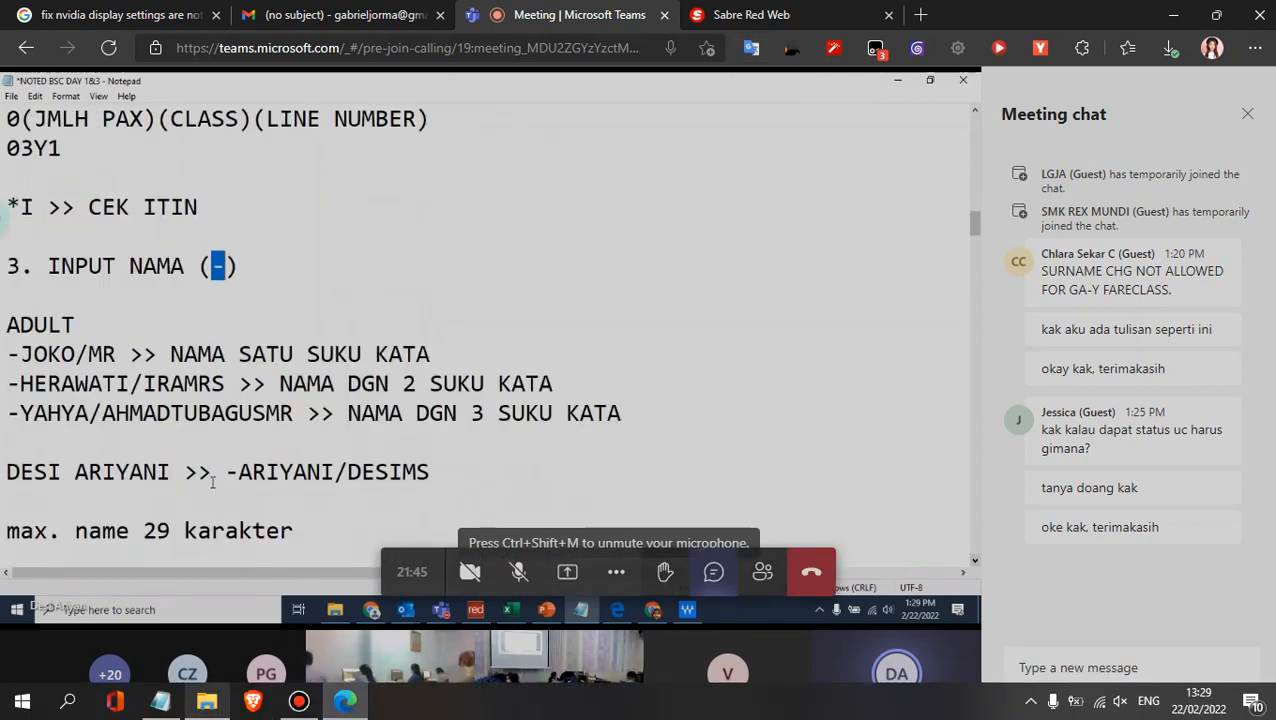
- Open a new File Explorer window and move it aside so the shared name-input notes stay readable
mouse_move(188, 712)
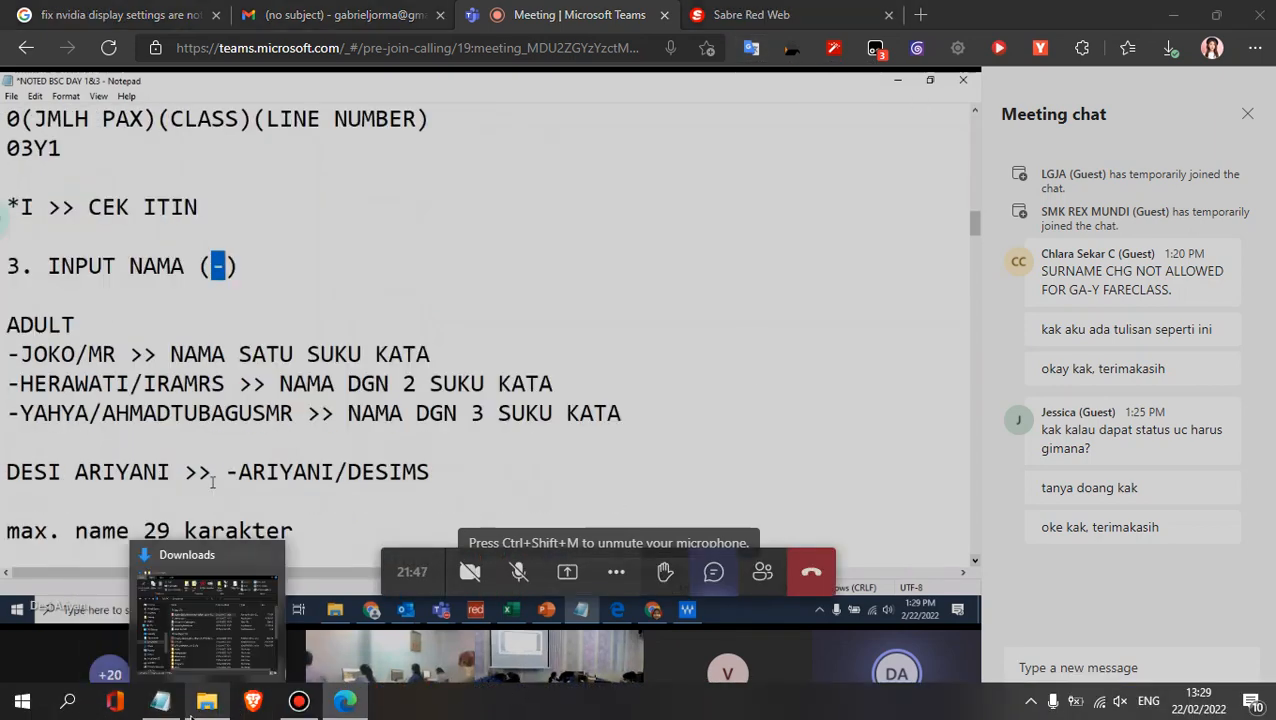
right_click(188, 712)
click(208, 600)
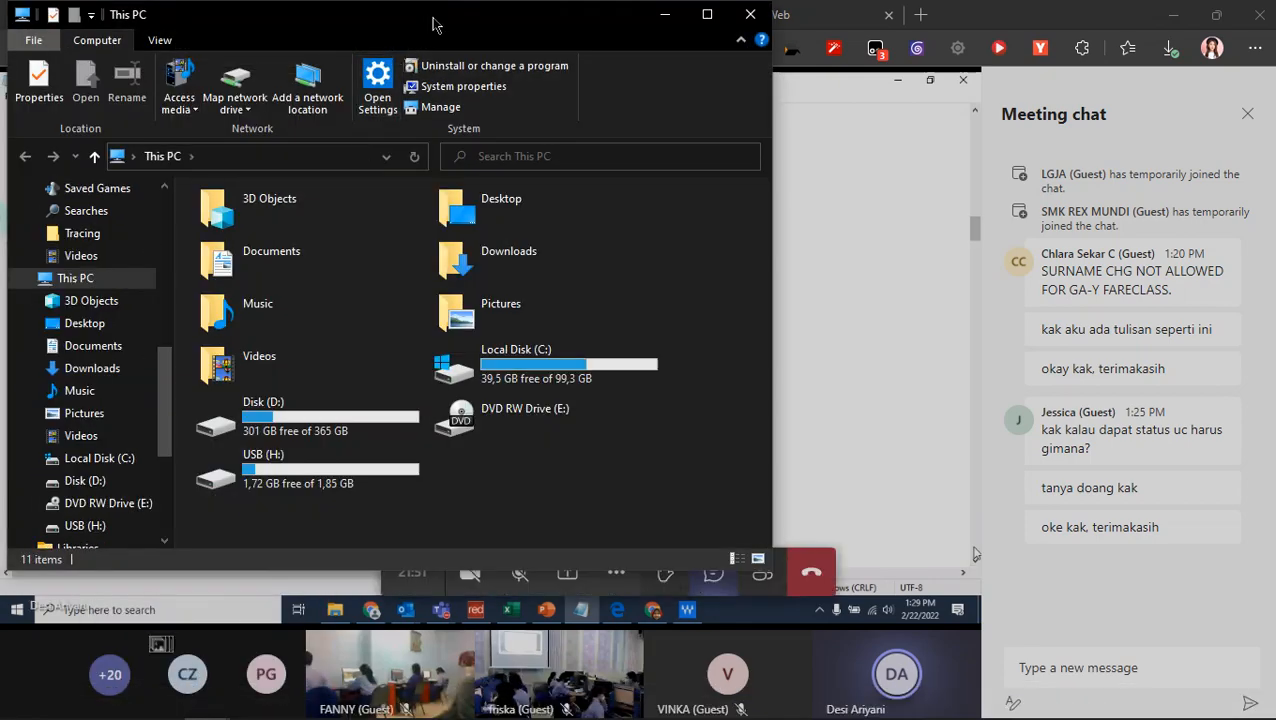
drag(433, 20, 925, 37)
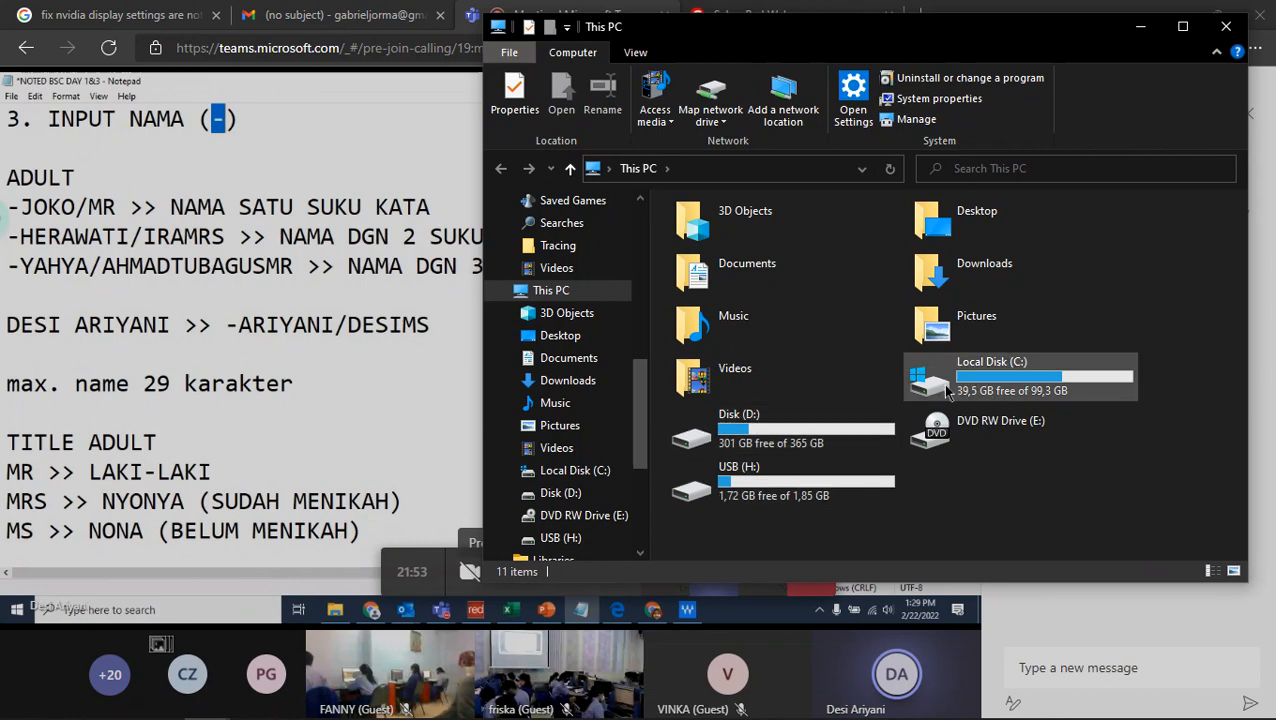
- Browse to the Program\Activator folder on Disk (D:) and select the W10.Digital.License.Activation.Script.zip archive
double_click(760, 430)
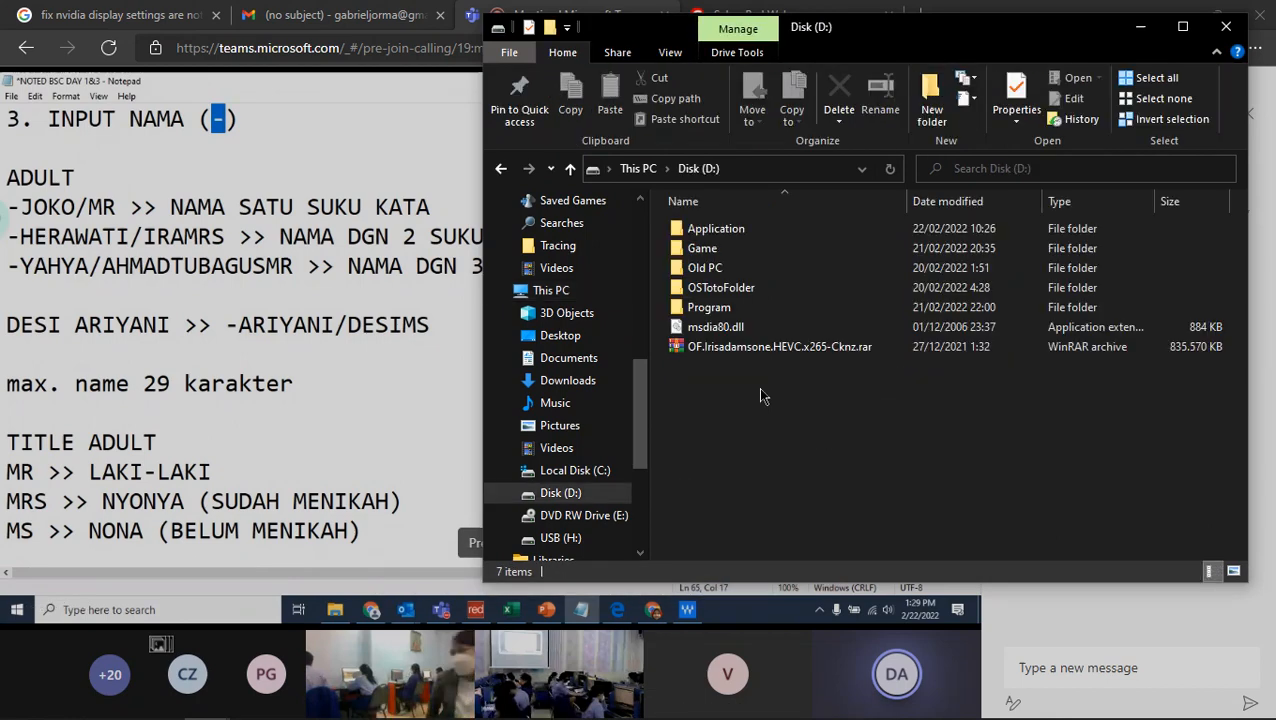
double_click(752, 309)
double_click(703, 225)
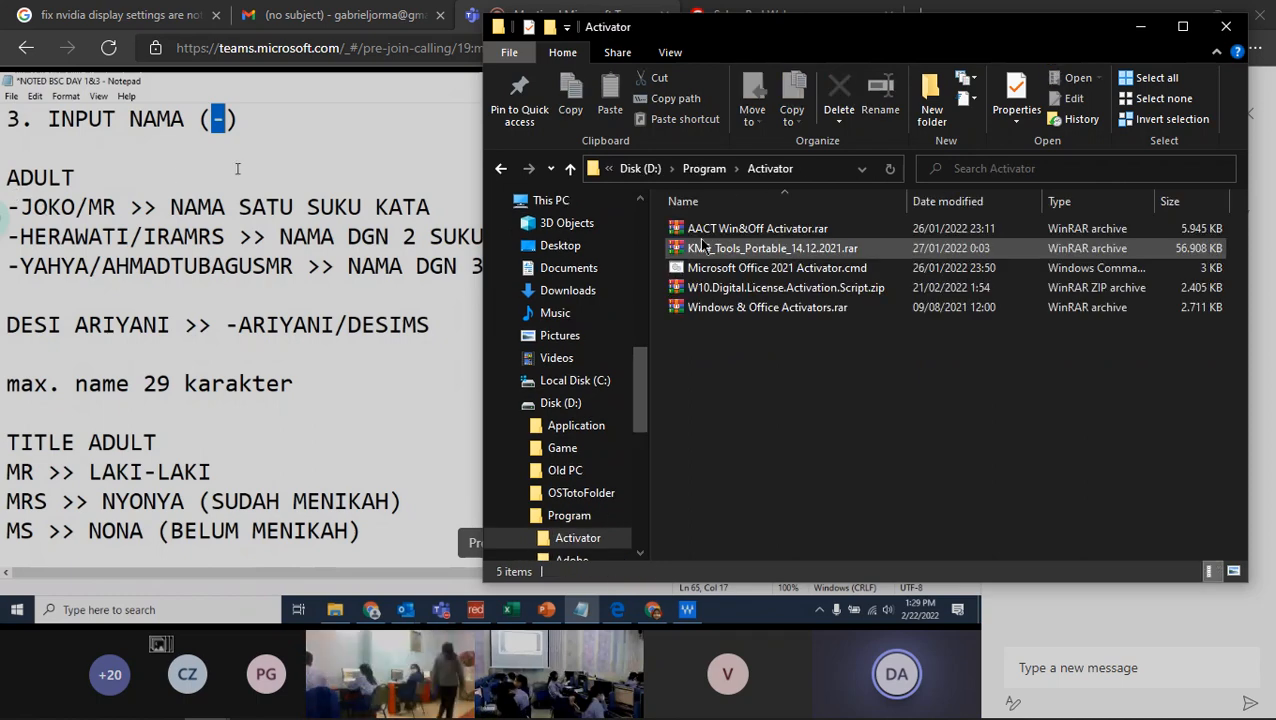
click(706, 308)
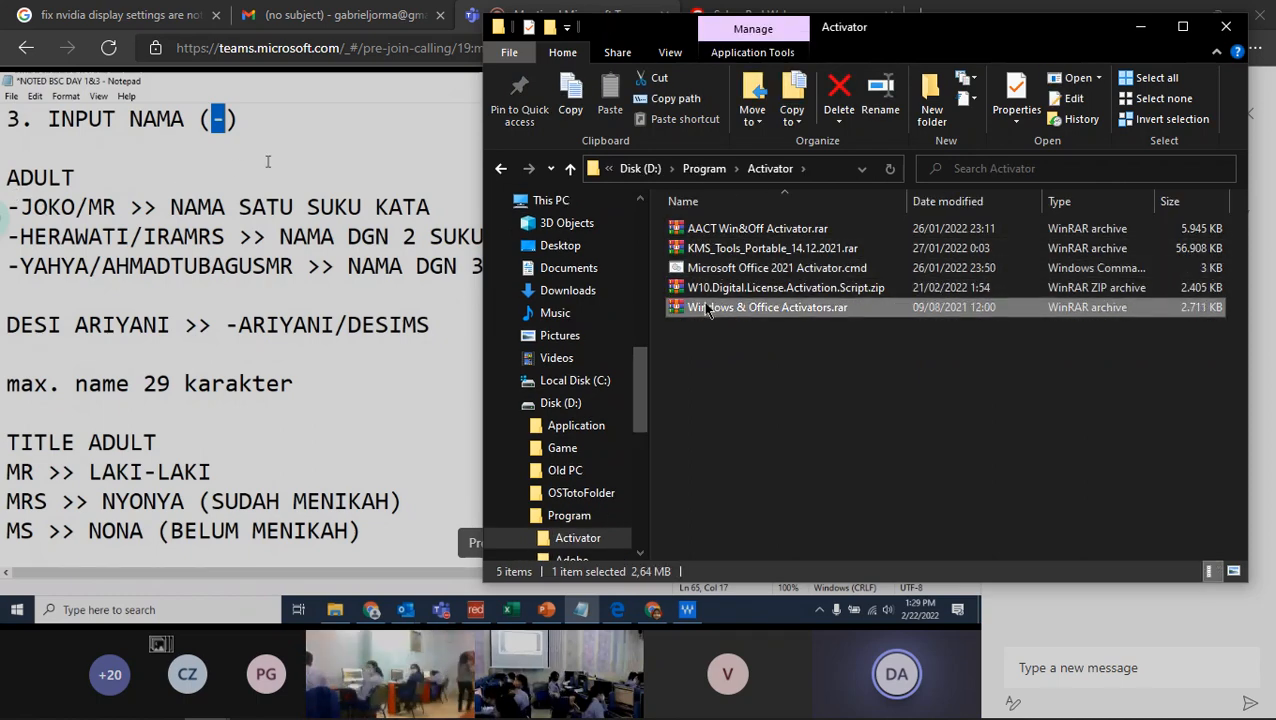
click(730, 289)
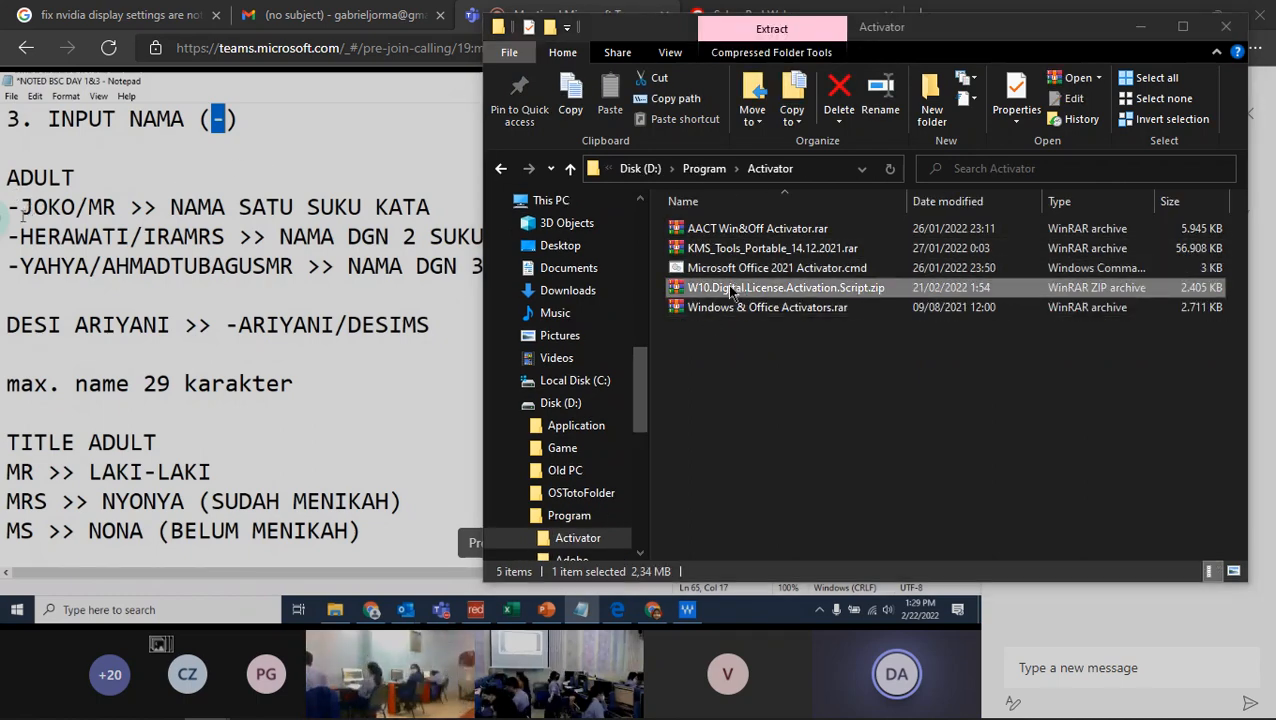
- Open the W10.Digital.License.Activation.Script.zip archive, browse to its version folders and copy the v7.0 folder
double_click(730, 289)
double_click(661, 348)
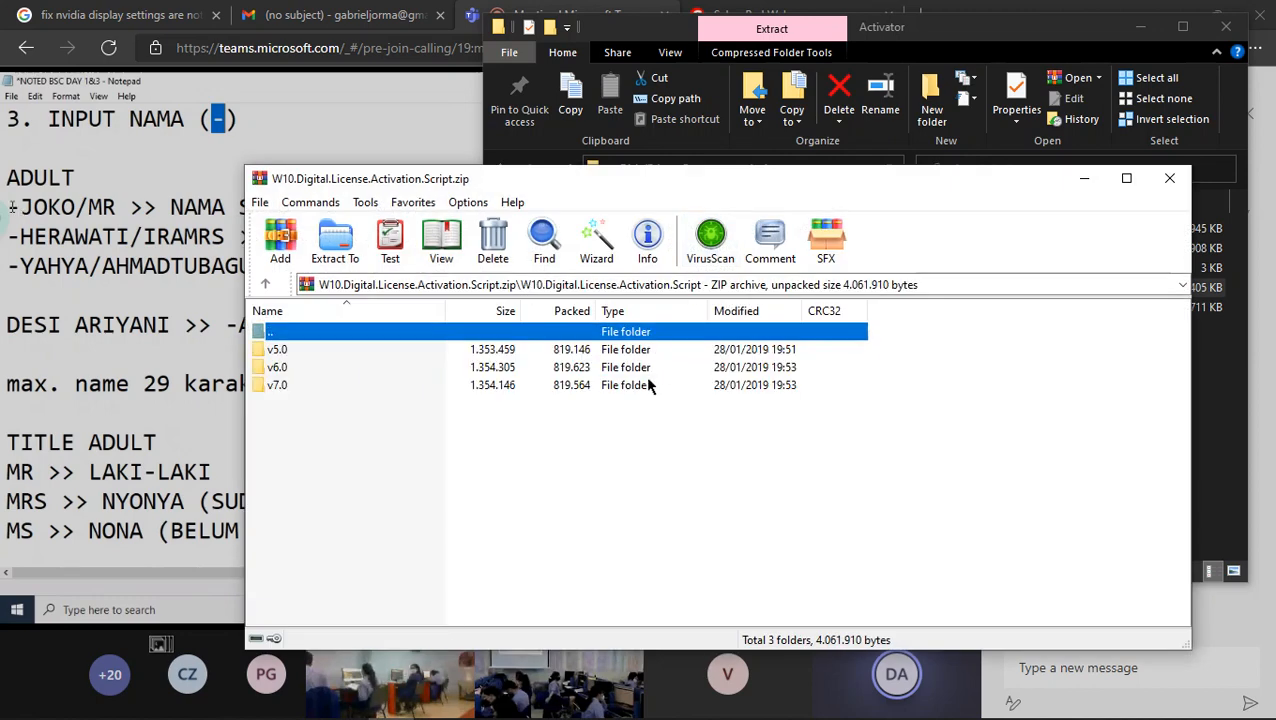
double_click(648, 385)
double_click(640, 332)
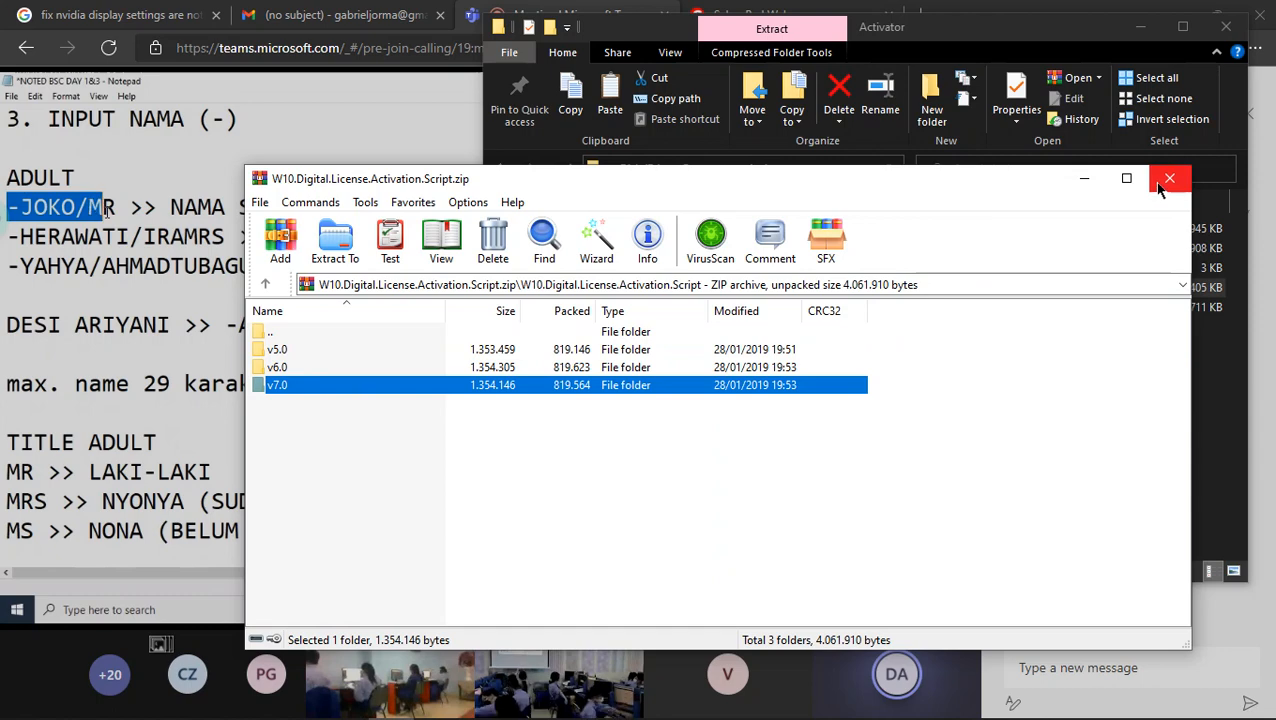
- Paste the copied v7.0 folder onto the USB (H:) drive in File Explorer
click(896, 56)
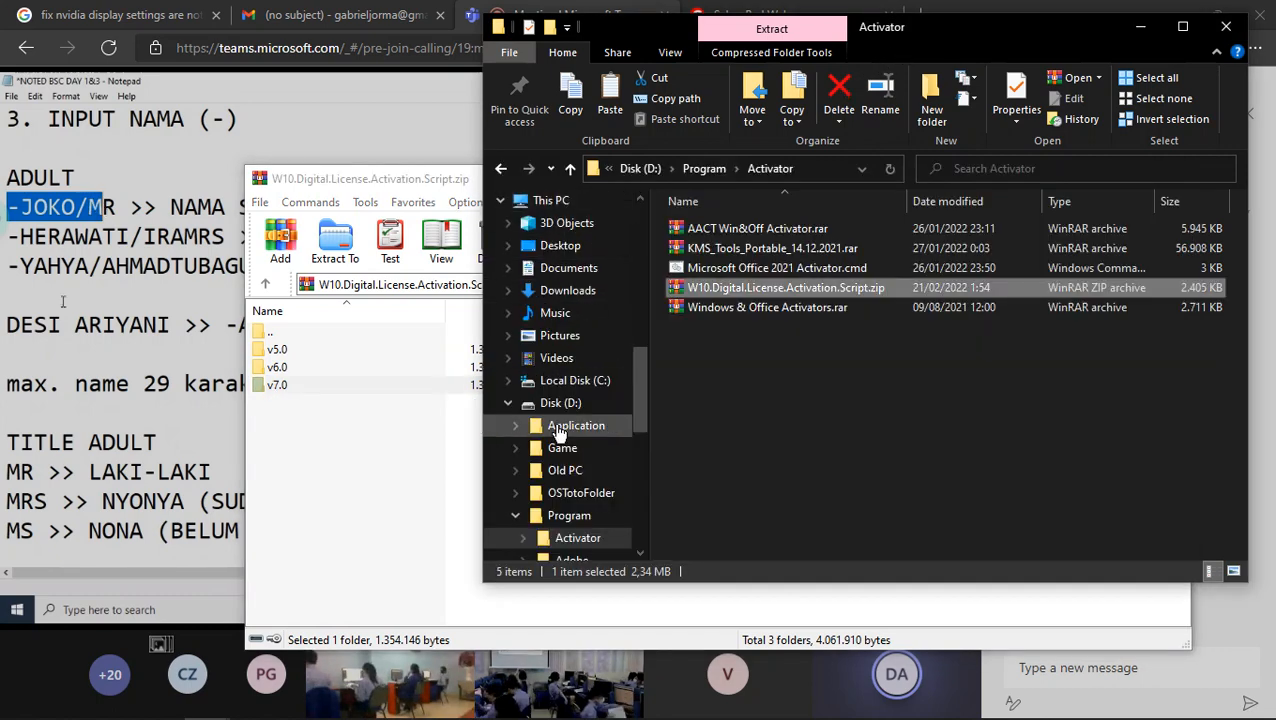
scroll(560, 425, down, 1)
click(507, 337)
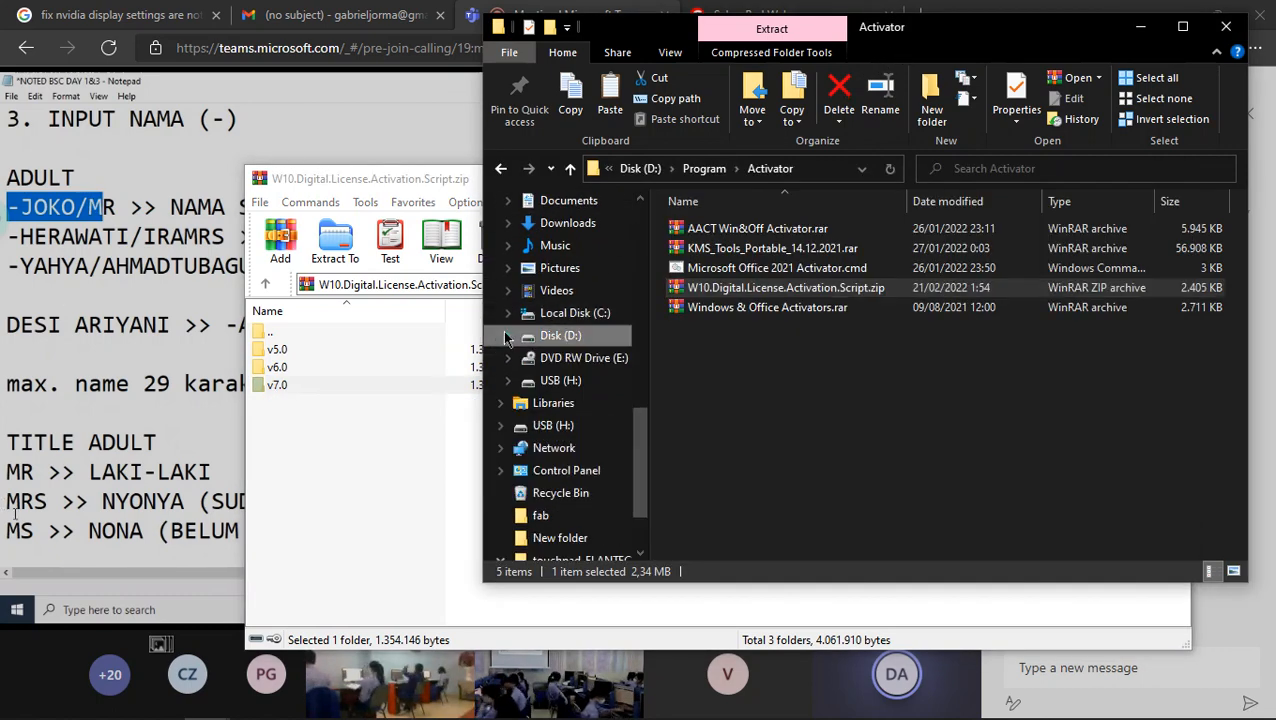
click(904, 348)
key(ctrl+v)
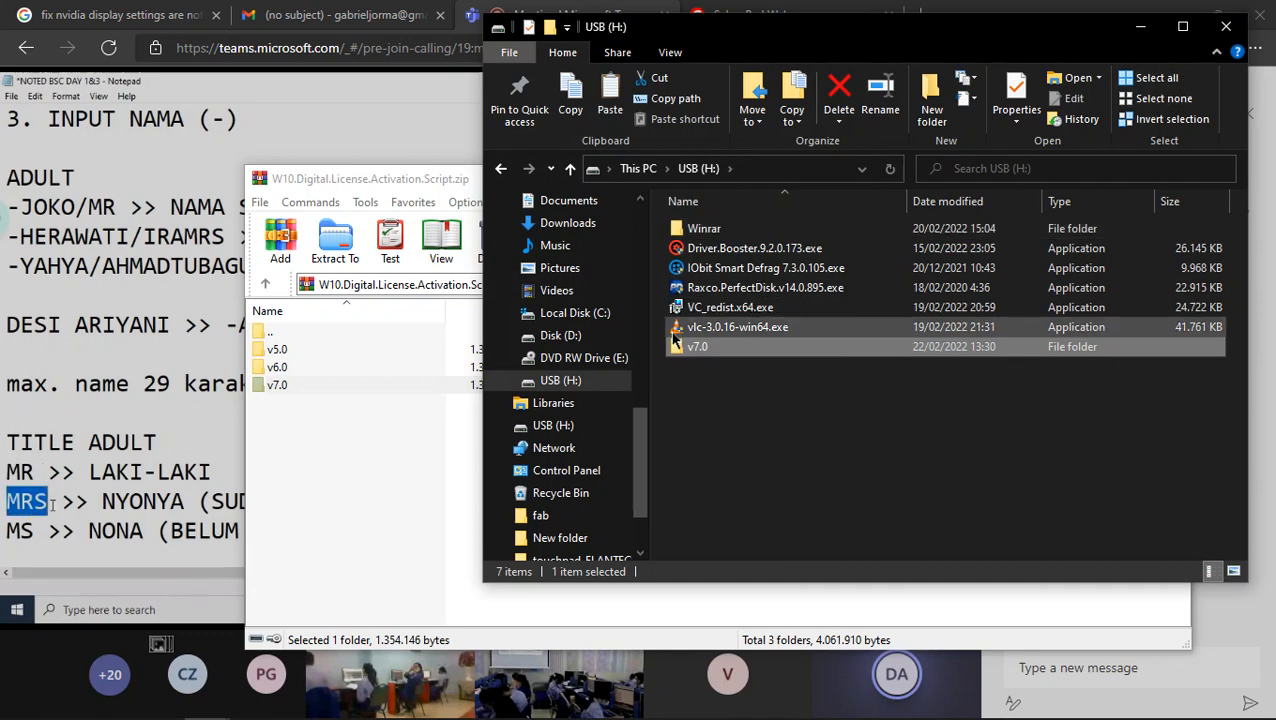
- Eject the USB (H:) drive and close the File Explorer and WinRAR windows
click(614, 388)
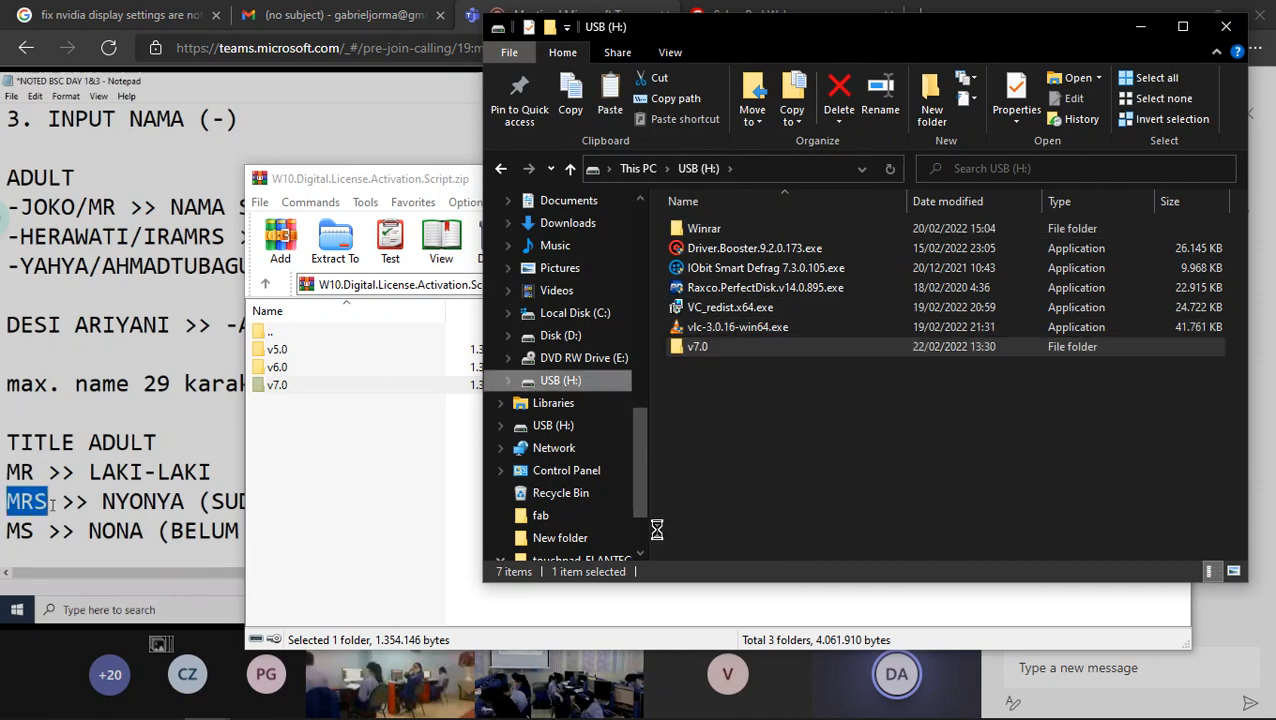
right_click(613, 381)
click(725, 556)
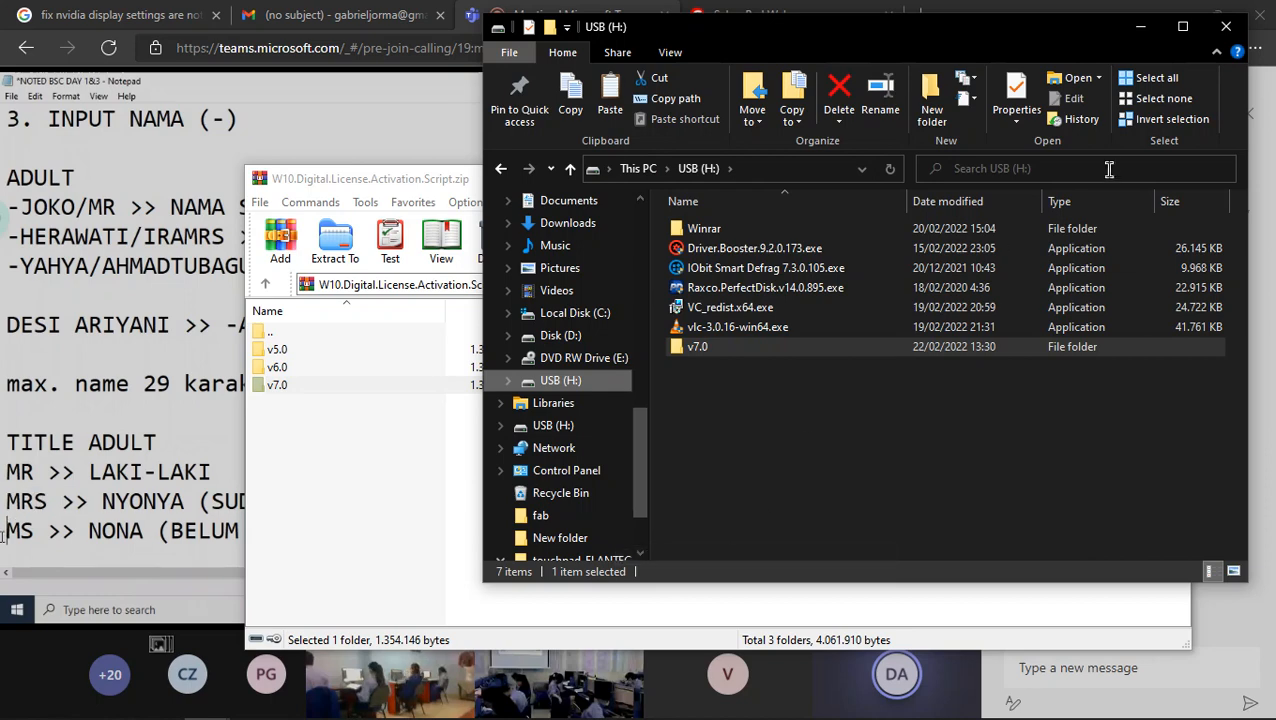
click(1224, 30)
click(1170, 178)
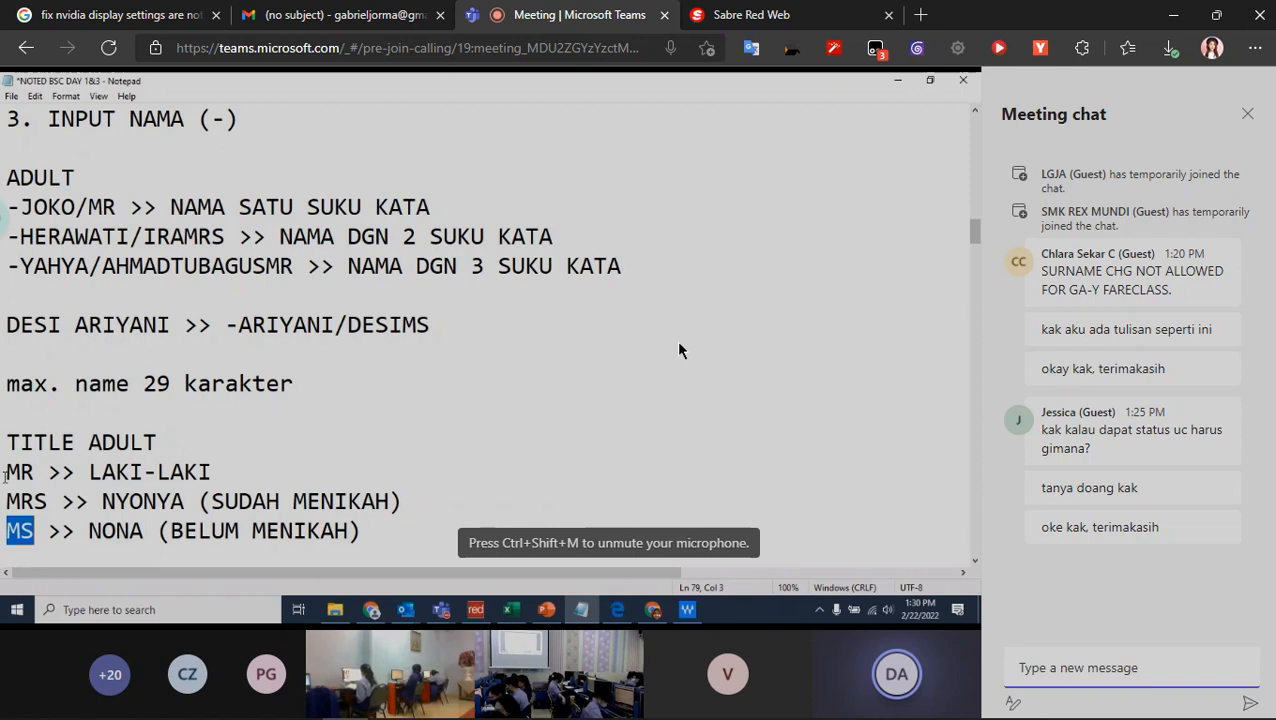
- Highlight the adult titles MR, MRS and MS in the shared notes, and check the itinerary in Sabre Red Web before returning to the meeting
drag(6, 474, 35, 474)
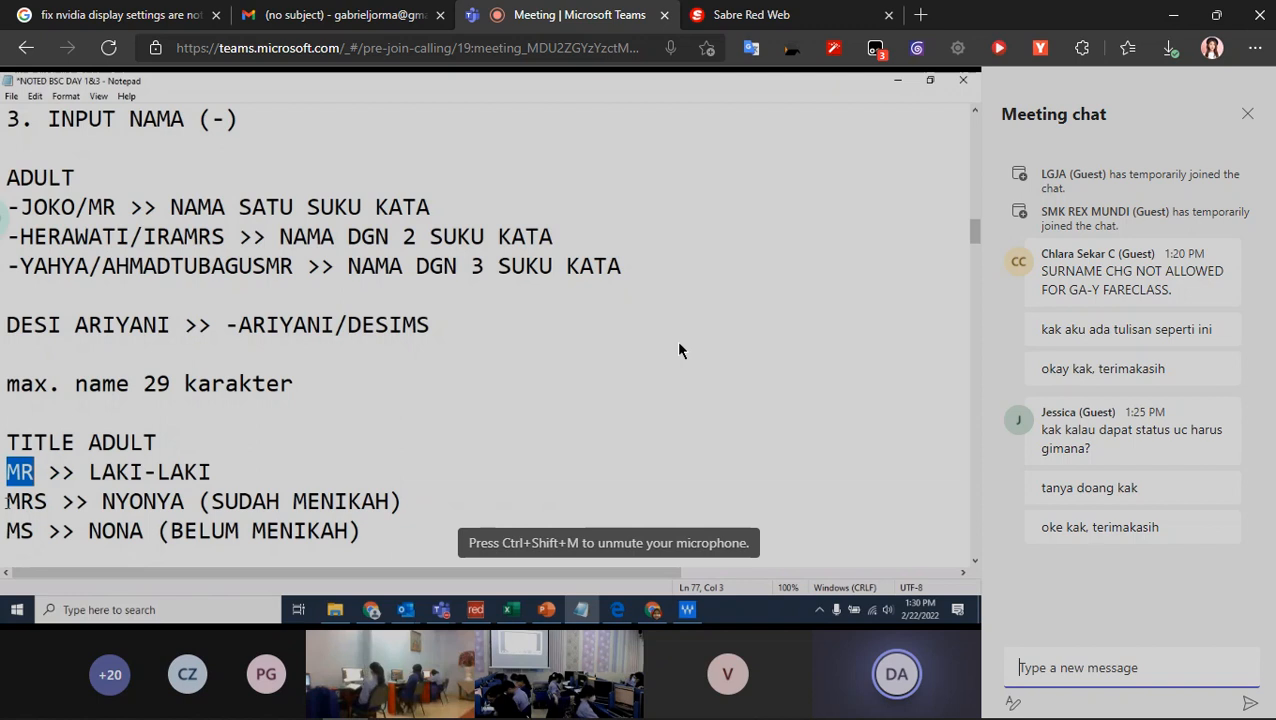
drag(5, 503, 52, 503)
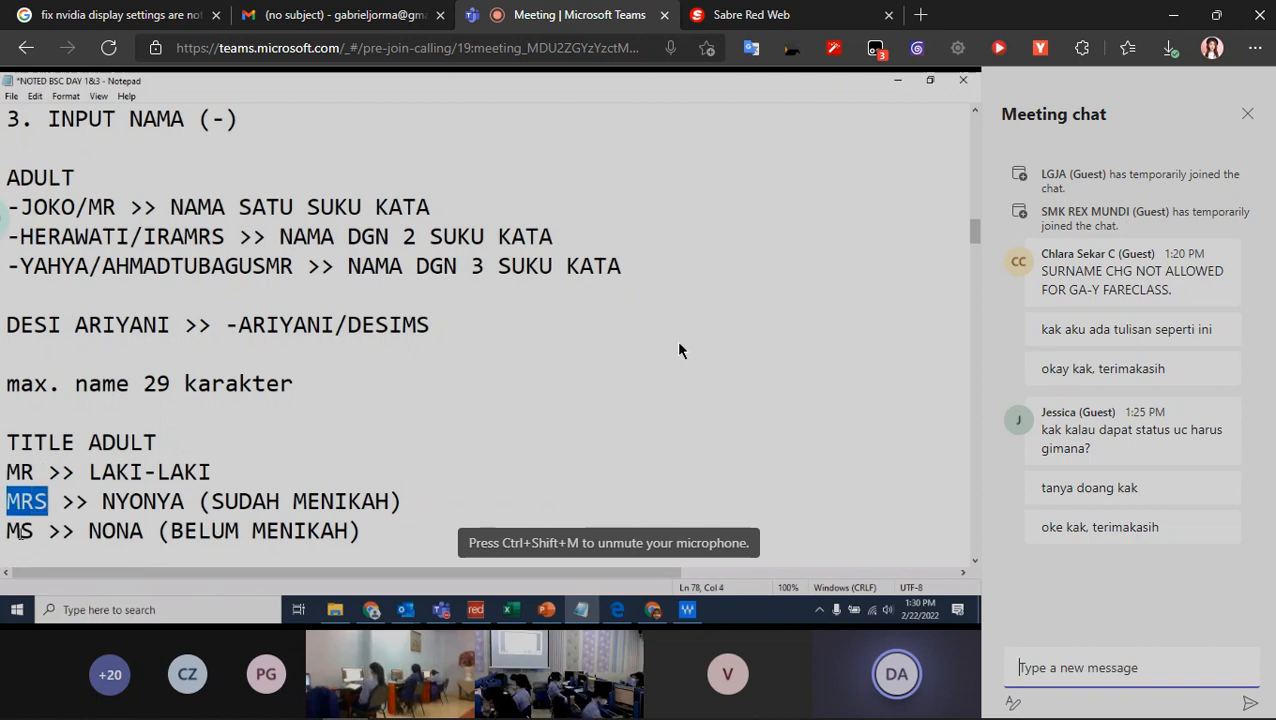
drag(6, 531, 35, 531)
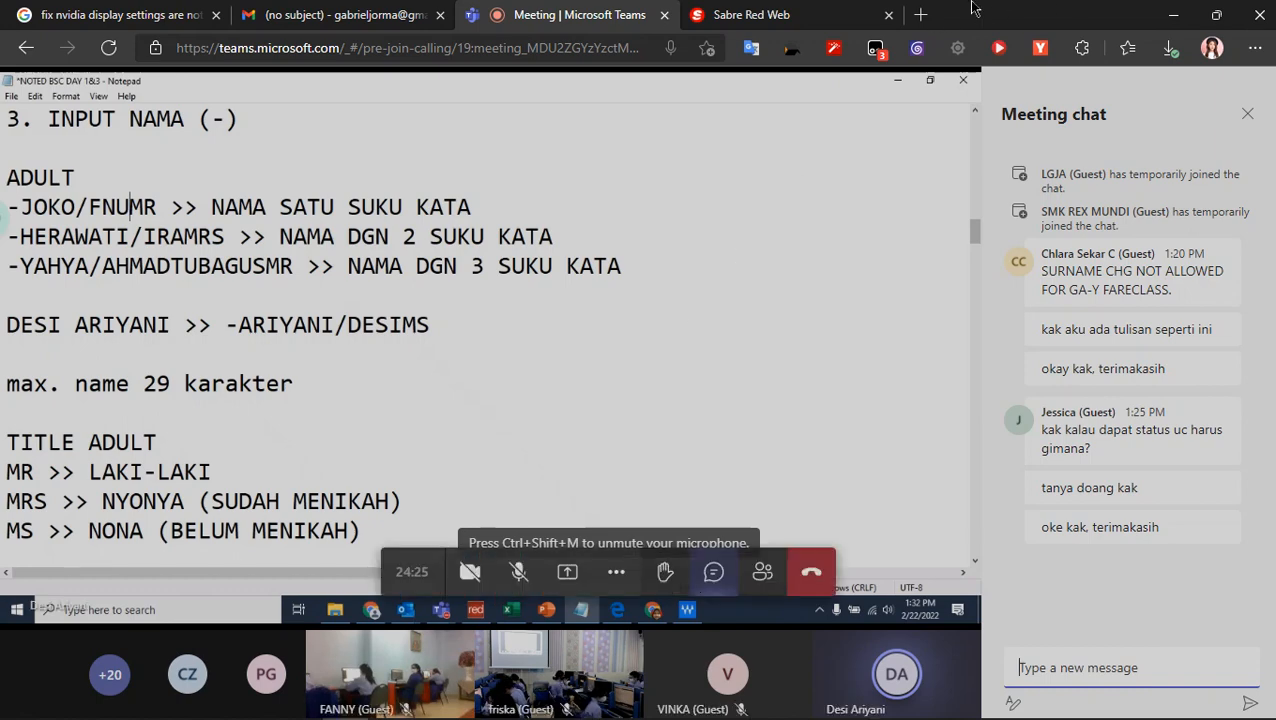
click(826, 10)
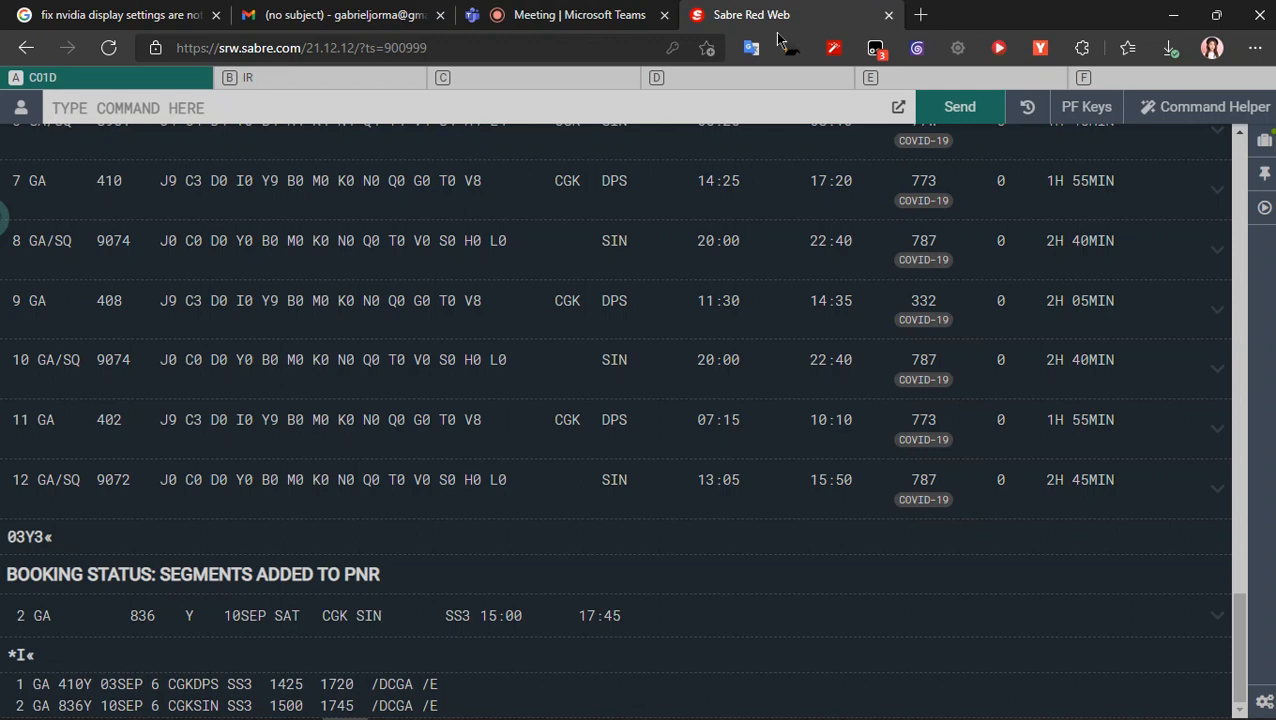
click(547, 14)
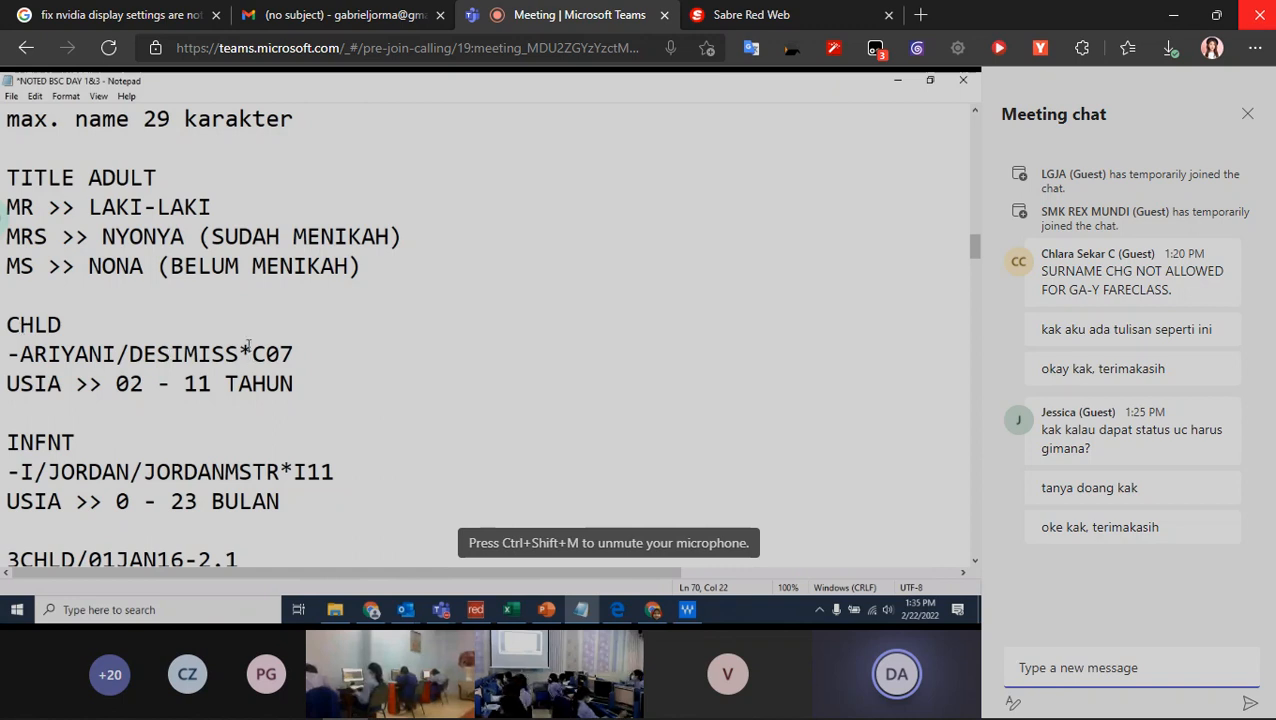
- Highlight the *C07 age code in the shared notes' child name entry, retyping its 0 and marking the *C prefix
drag(238, 352, 298, 352)
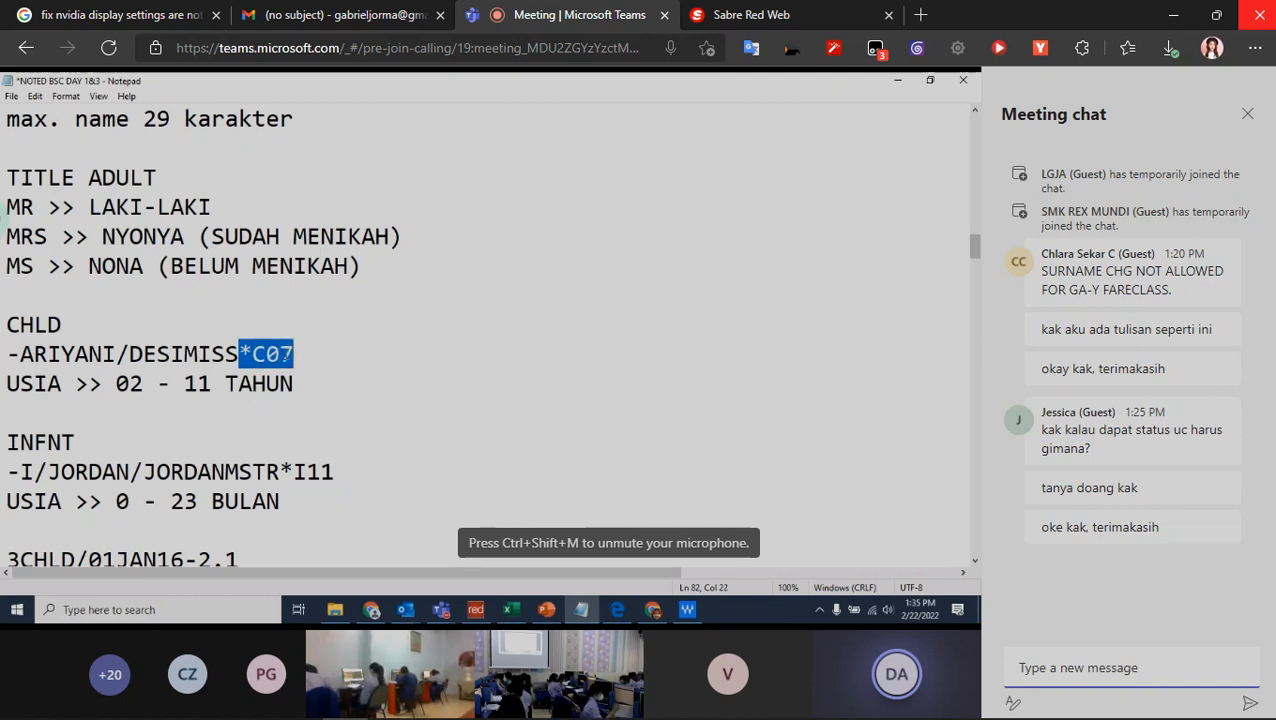
click(283, 355)
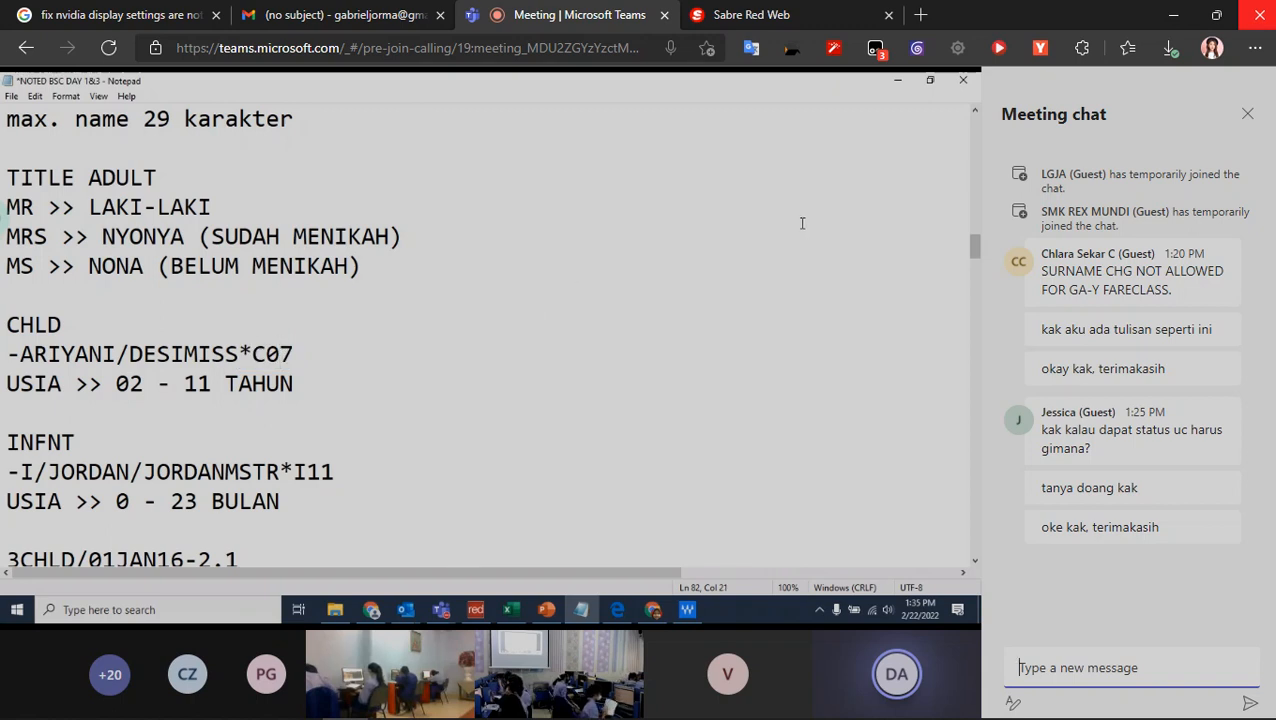
key(BackSpace)
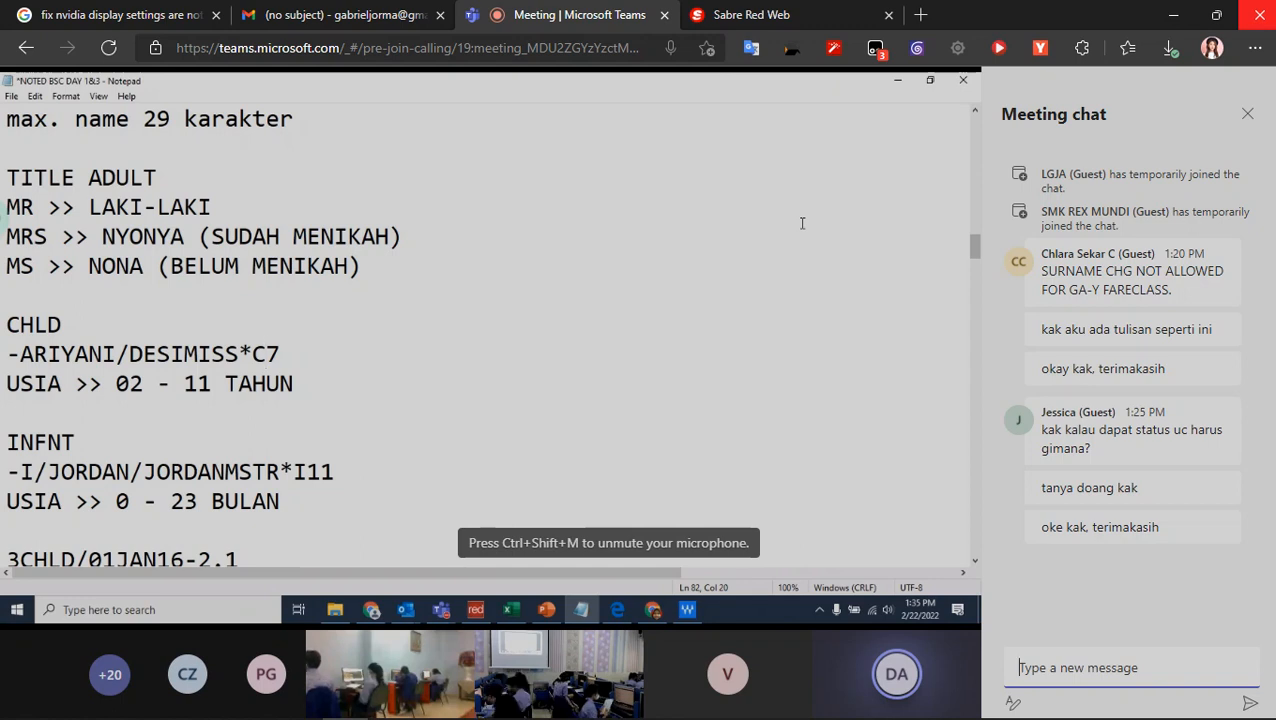
text(0)
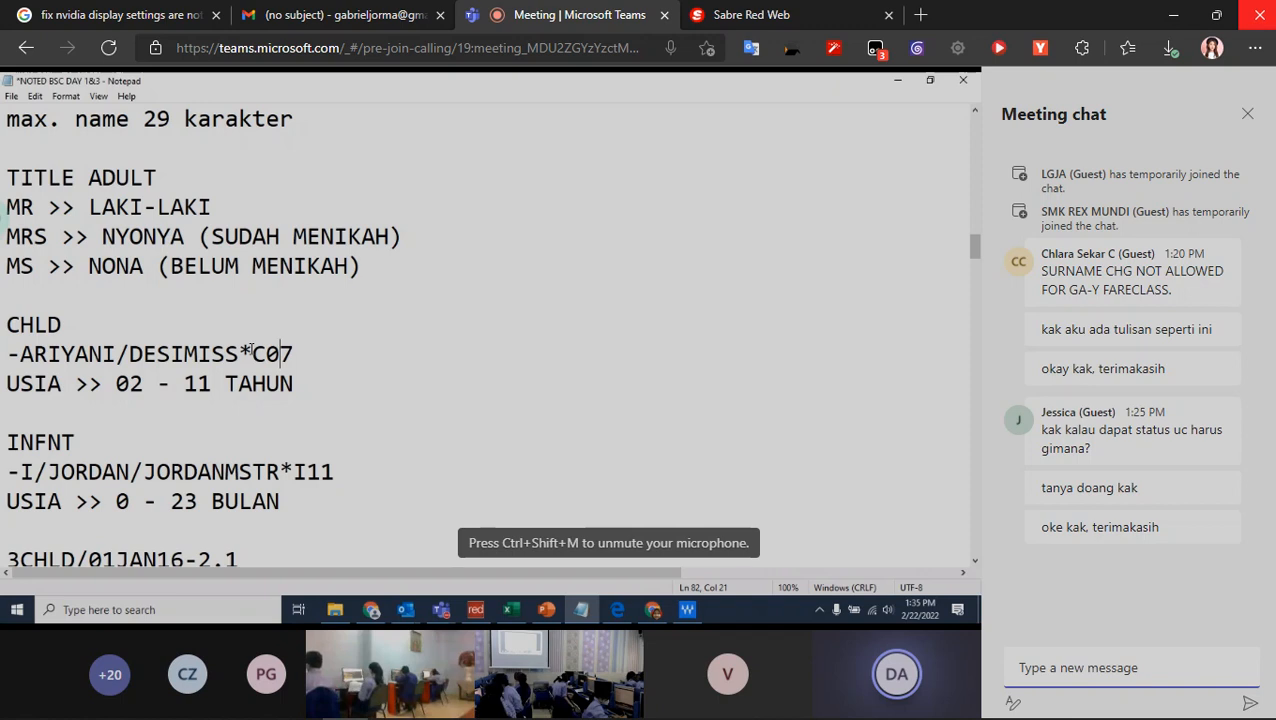
drag(239, 354, 264, 354)
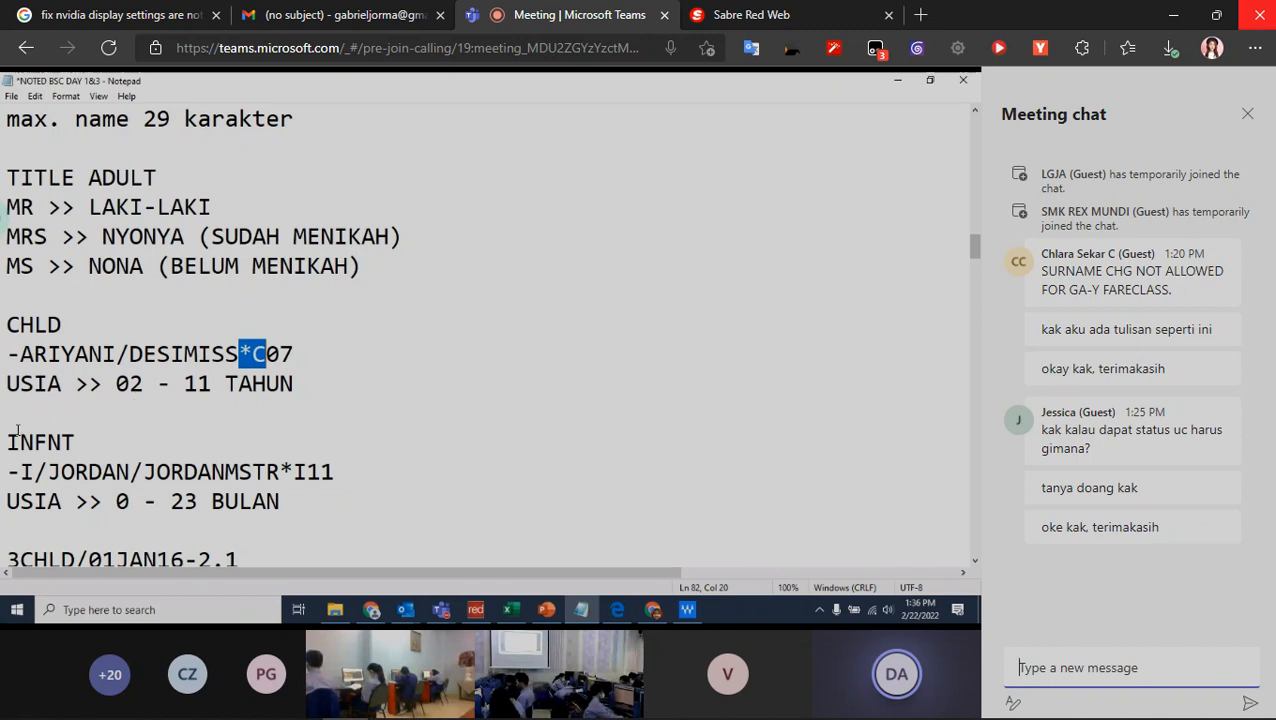
- Highlight the -I/ prefix and *I11 age code of the infant name entry, plus the MISS title in the child entry
drag(8, 471, 47, 471)
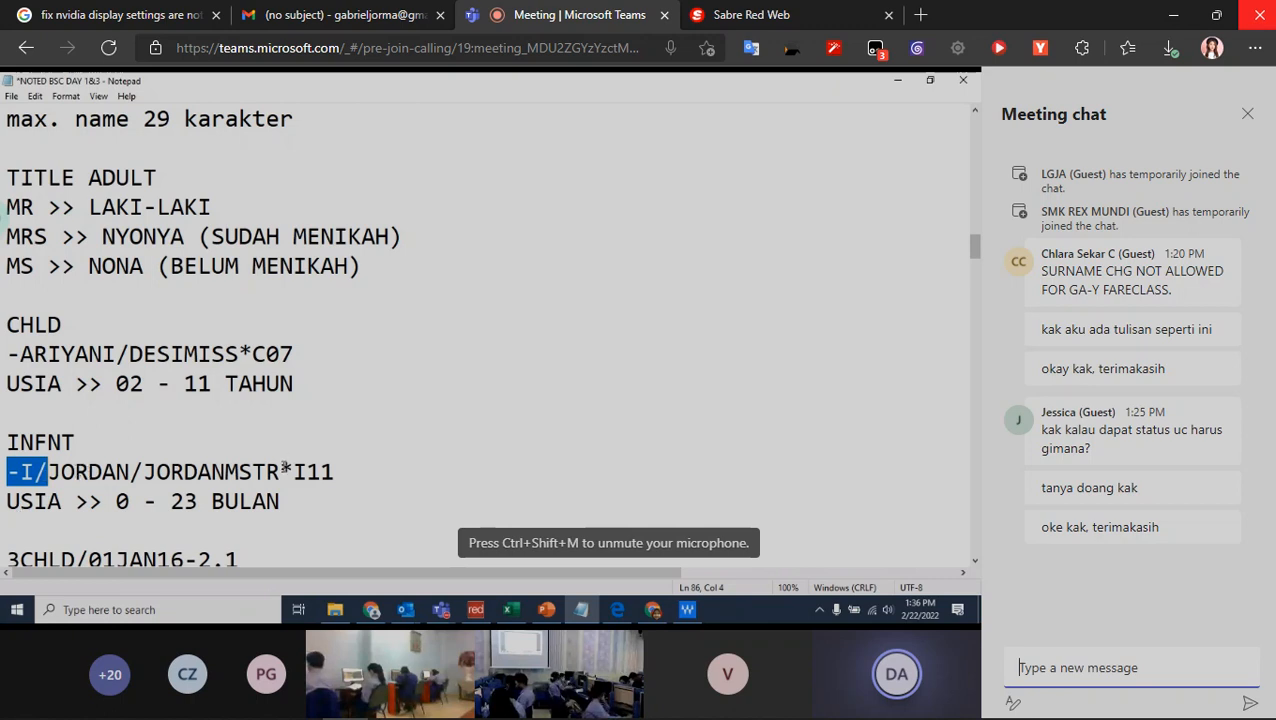
drag(280, 471, 334, 471)
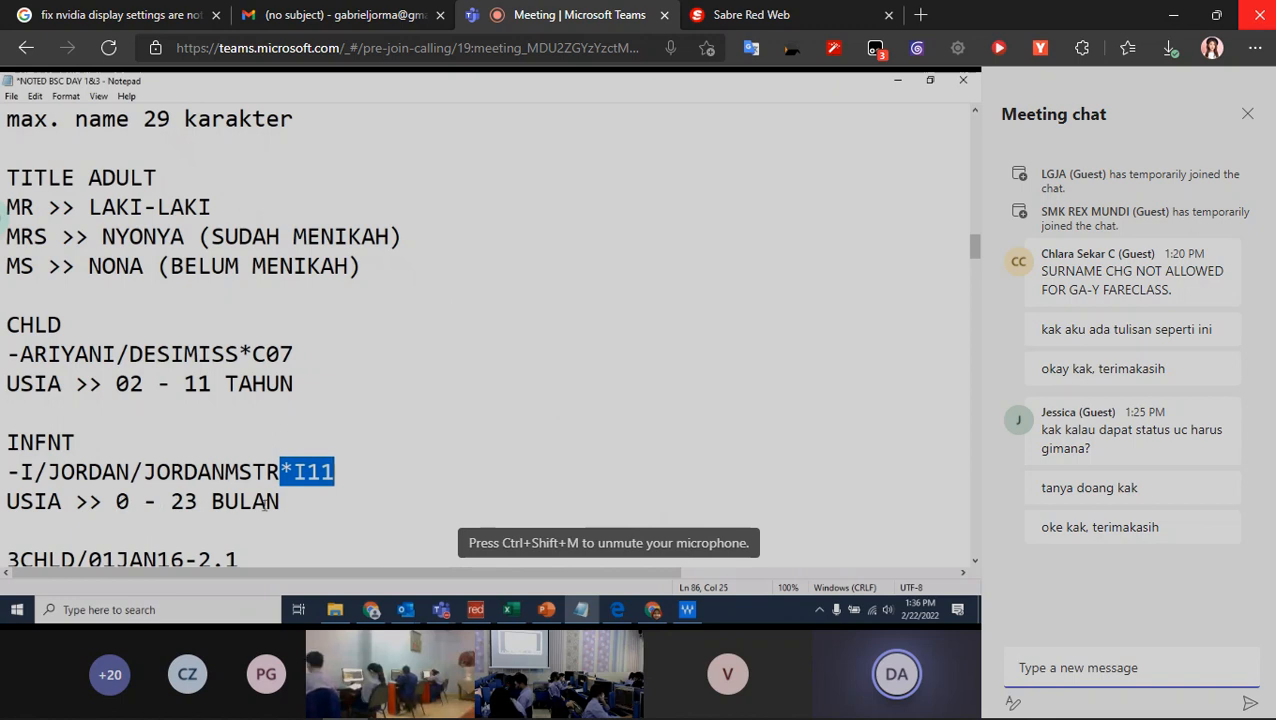
drag(281, 474, 309, 474)
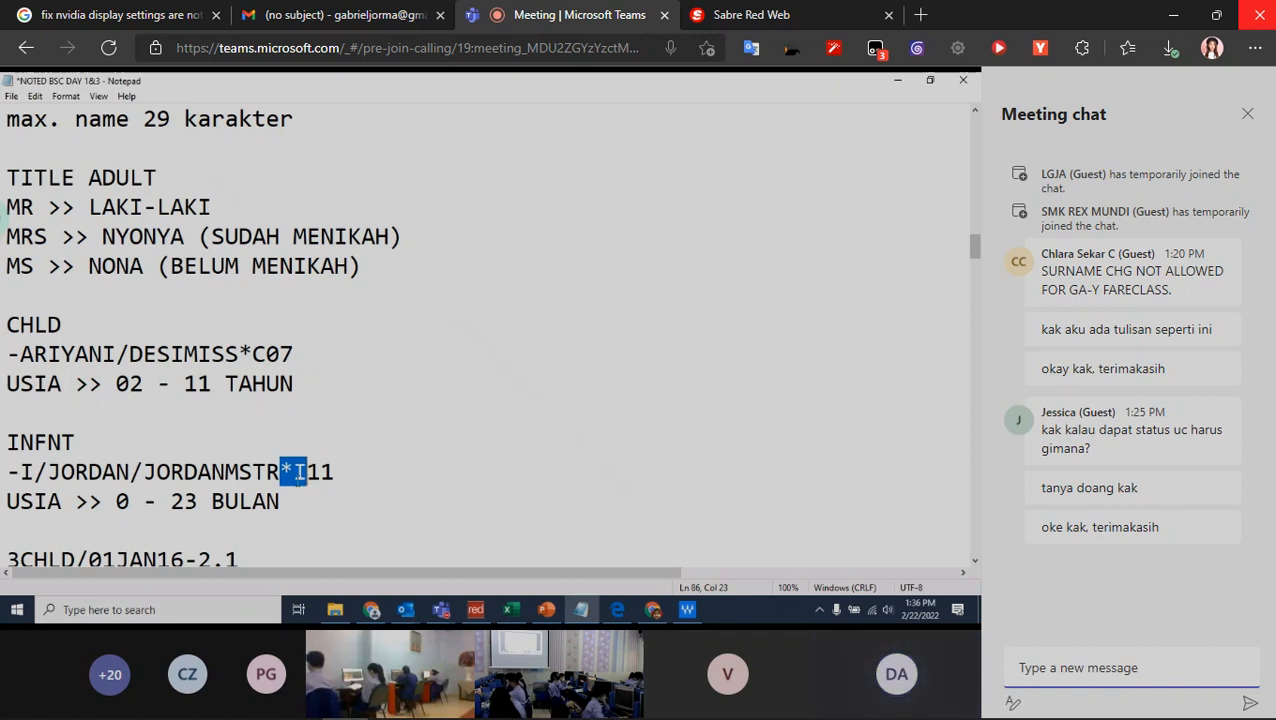
drag(355, 477, 310, 474)
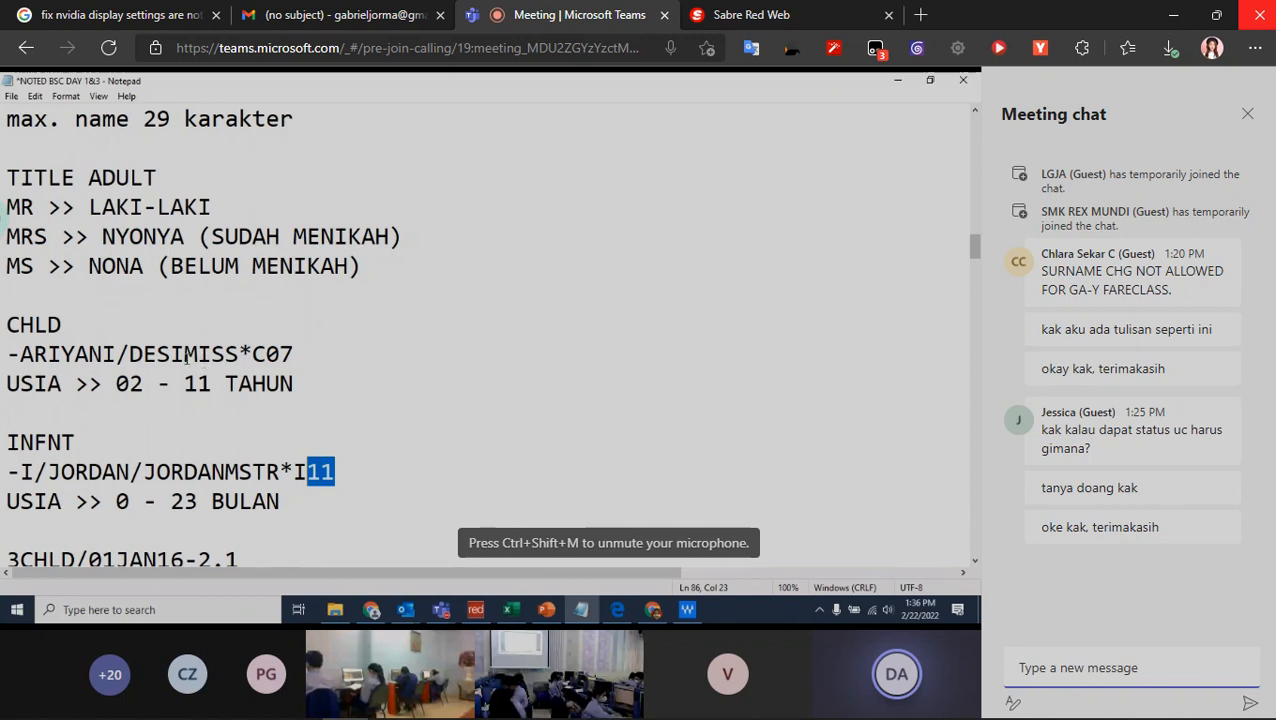
drag(184, 354, 238, 354)
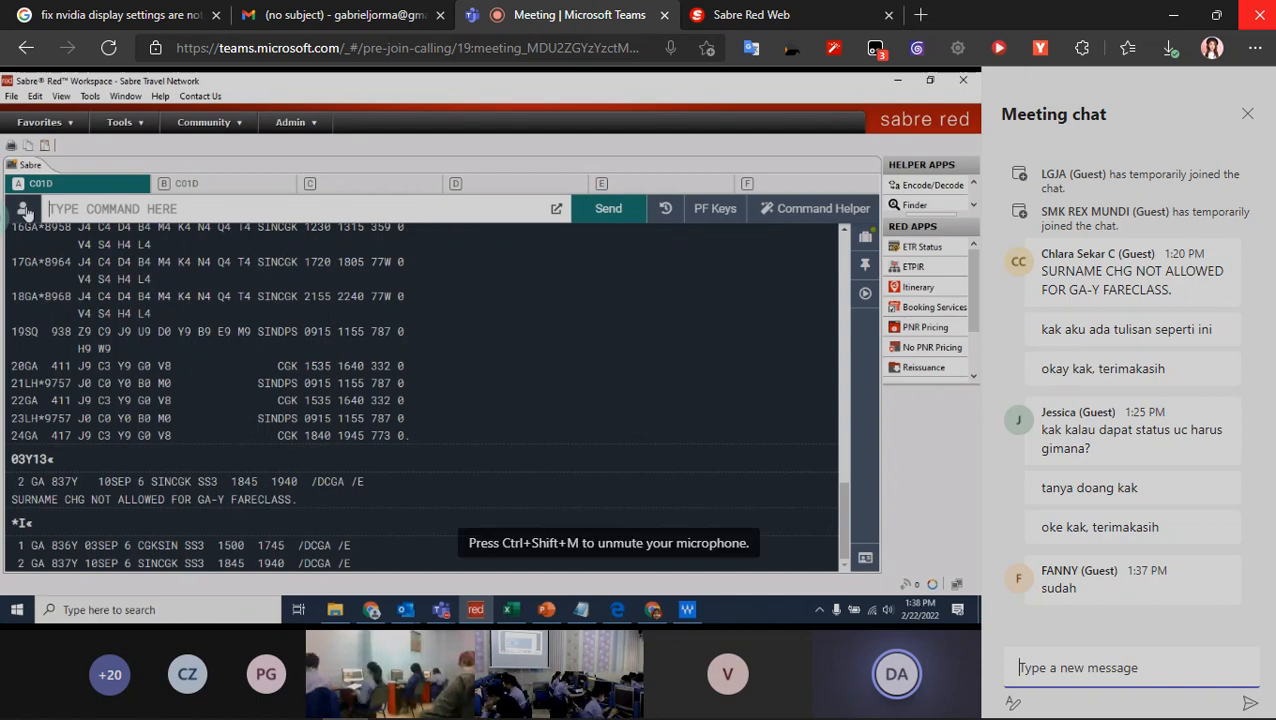
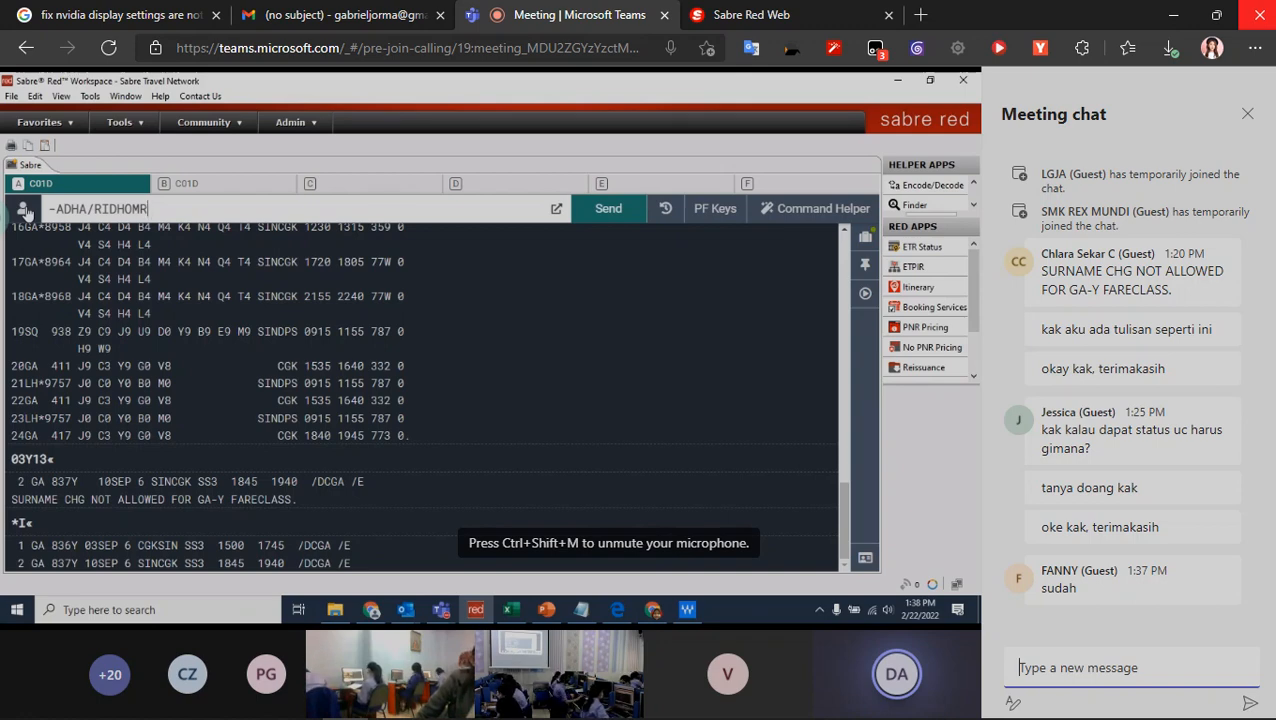
- Enter the first adult passenger's name into the shared Sabre PNR with the - command and the title MR
key(Return)
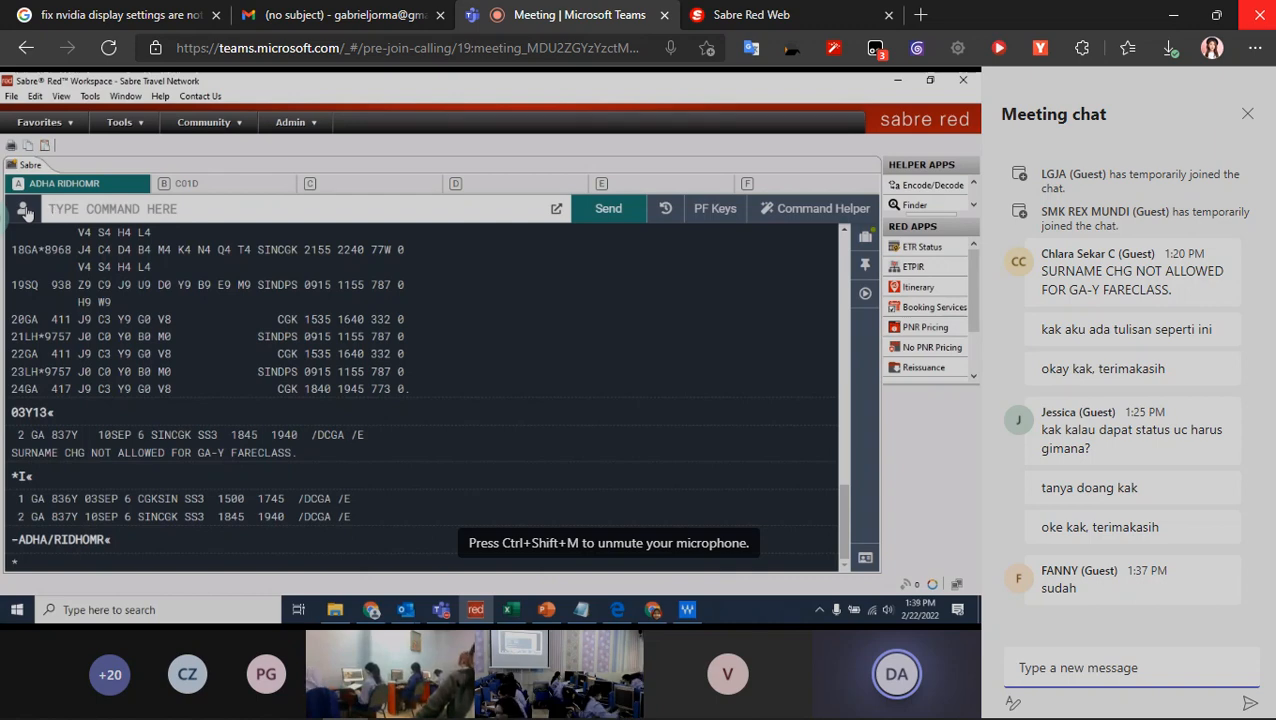
- Add the second adult passenger's name to the shared Sabre PNR with the - command and the title MRS
text(-)
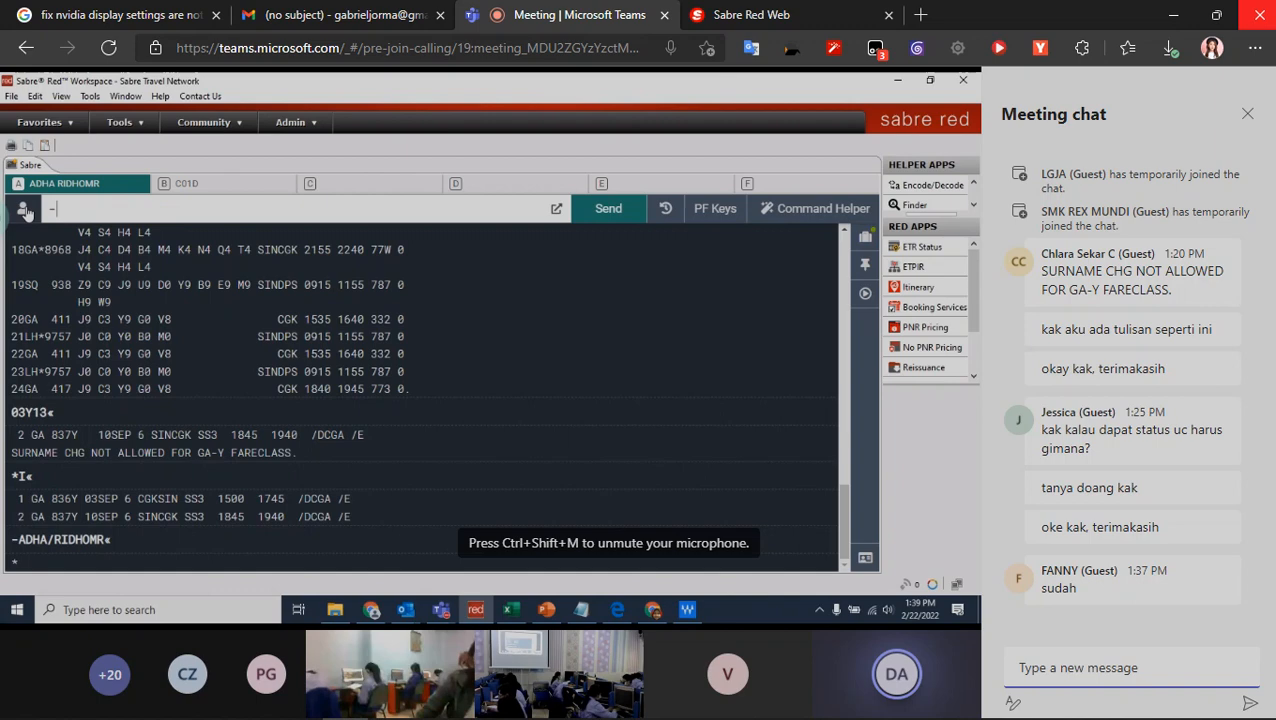
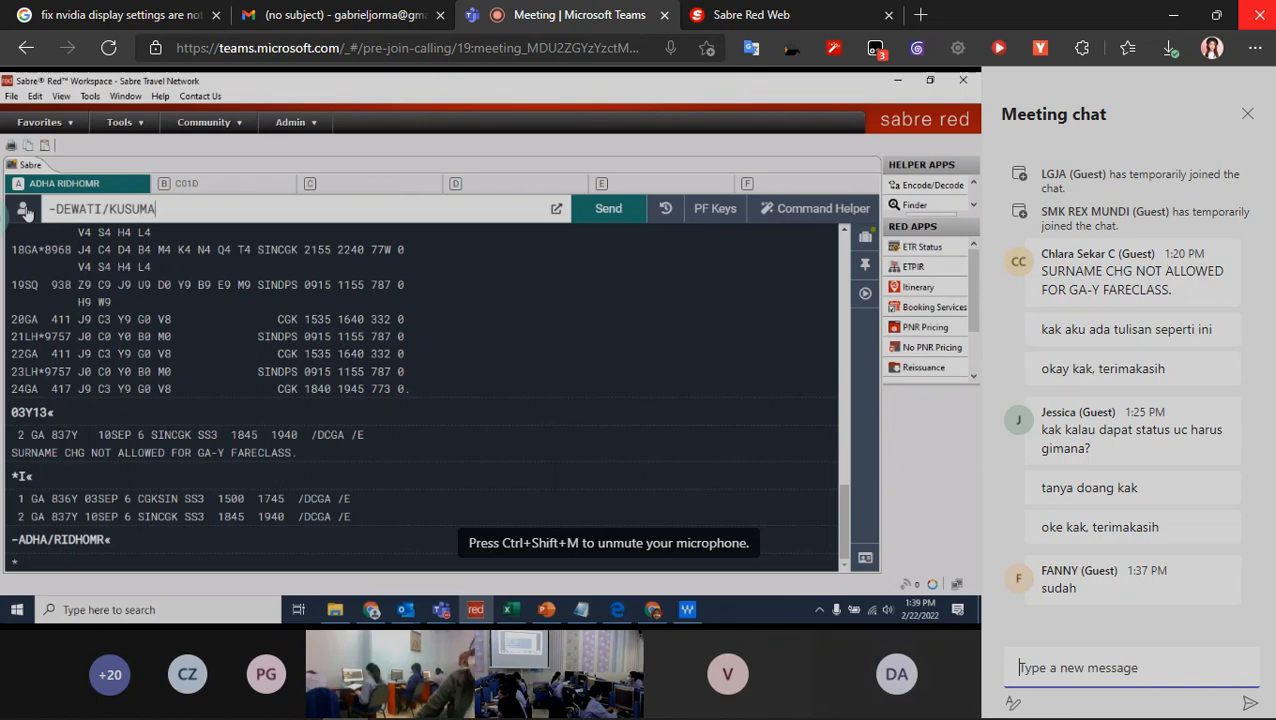
text(MRS)
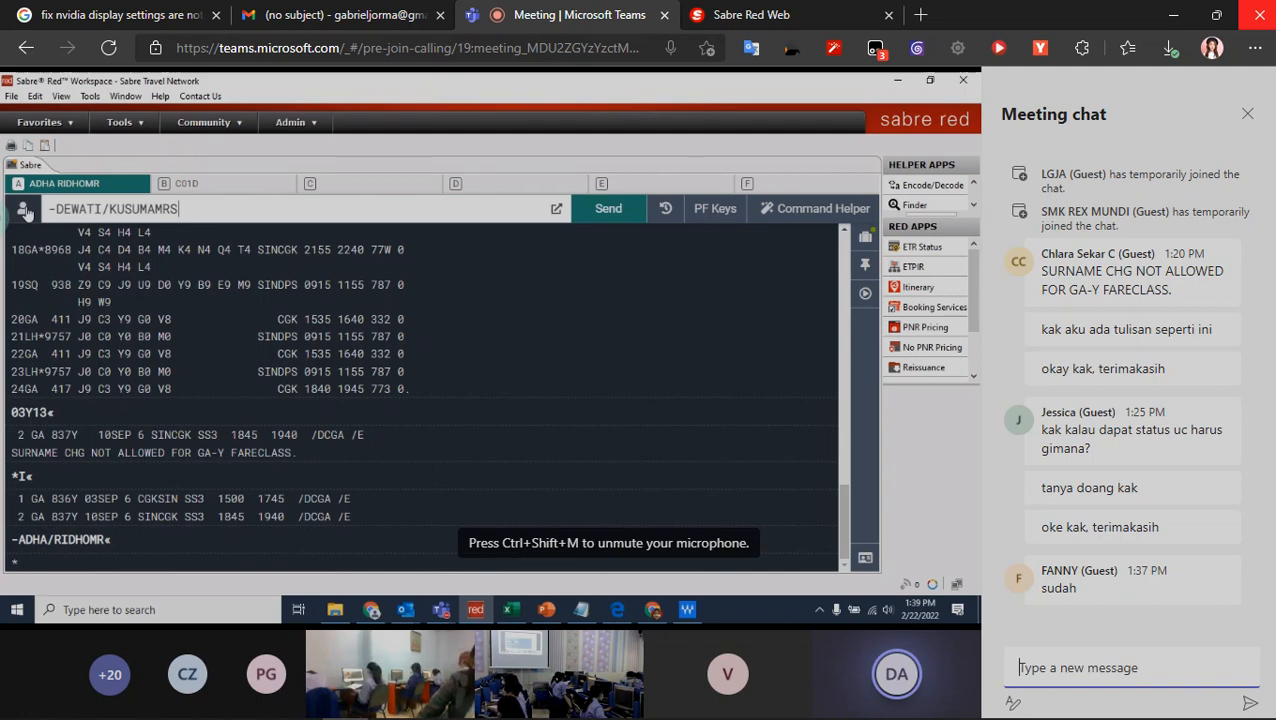
key(Return)
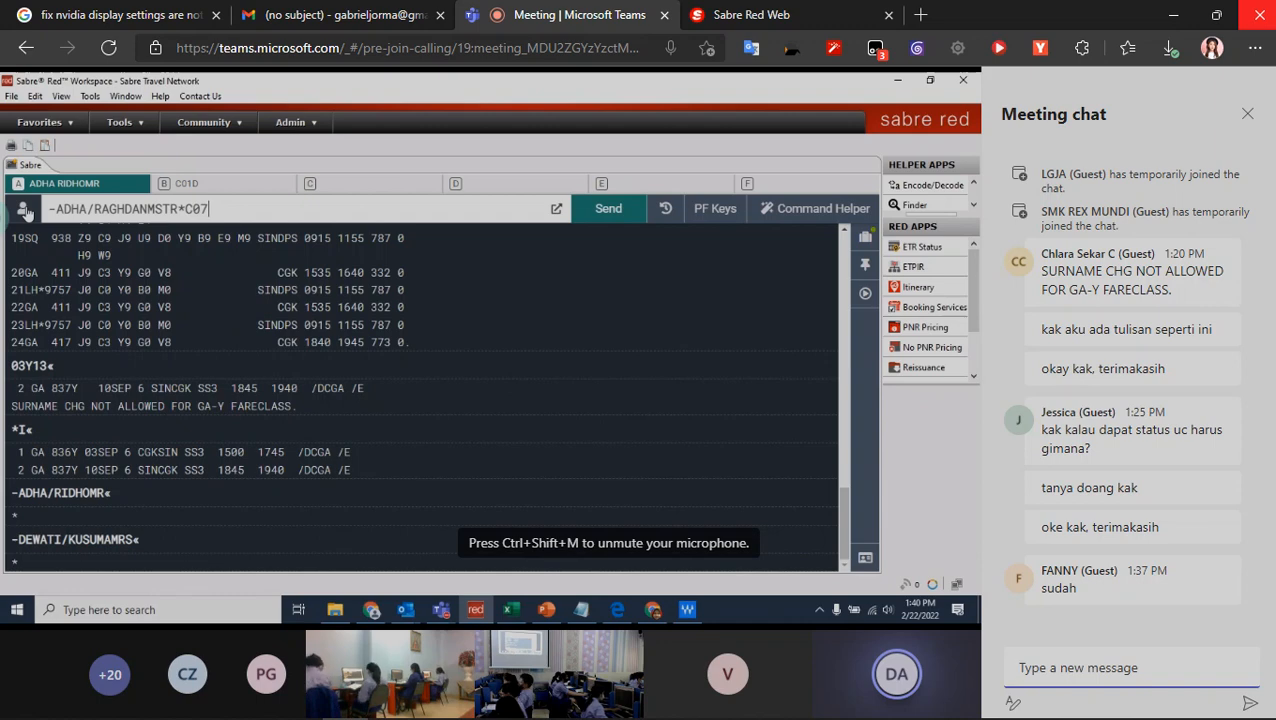
- Minimize the browser and arrange the blank Notepad and Downloads windows side by side on the desktop
click(760, 14)
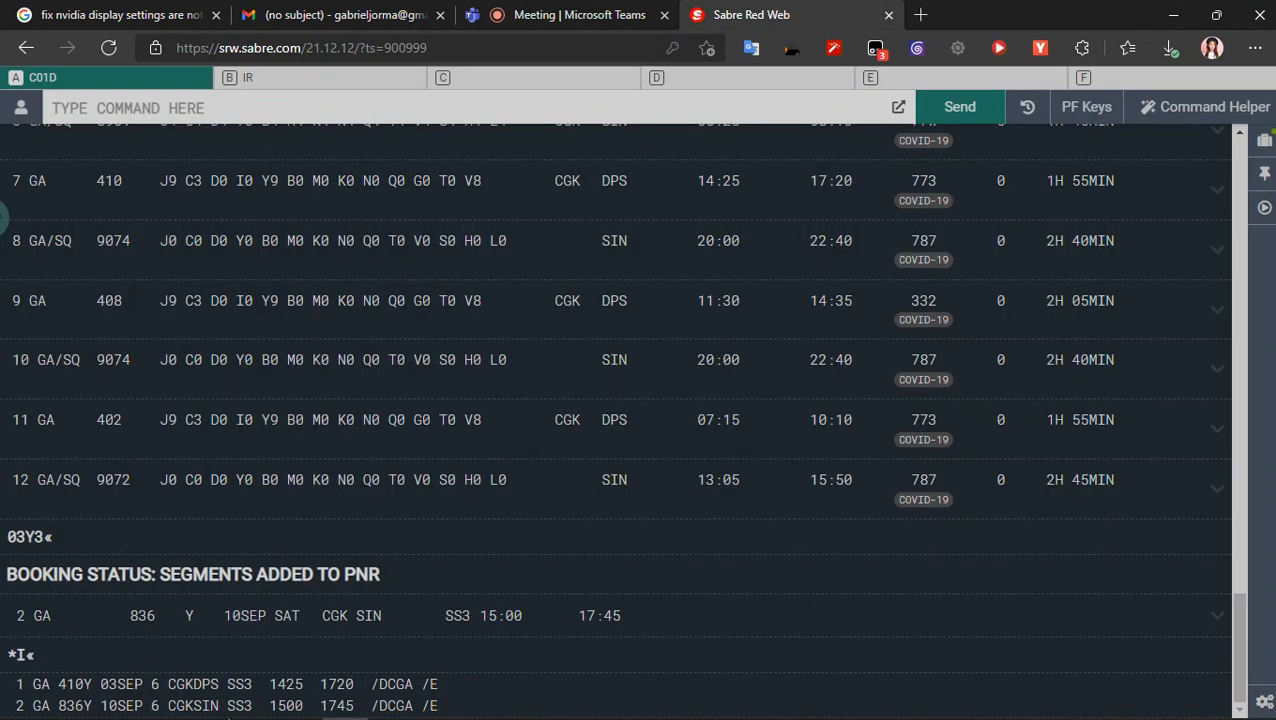
mouse_move(216, 705)
mouse_move(171, 708)
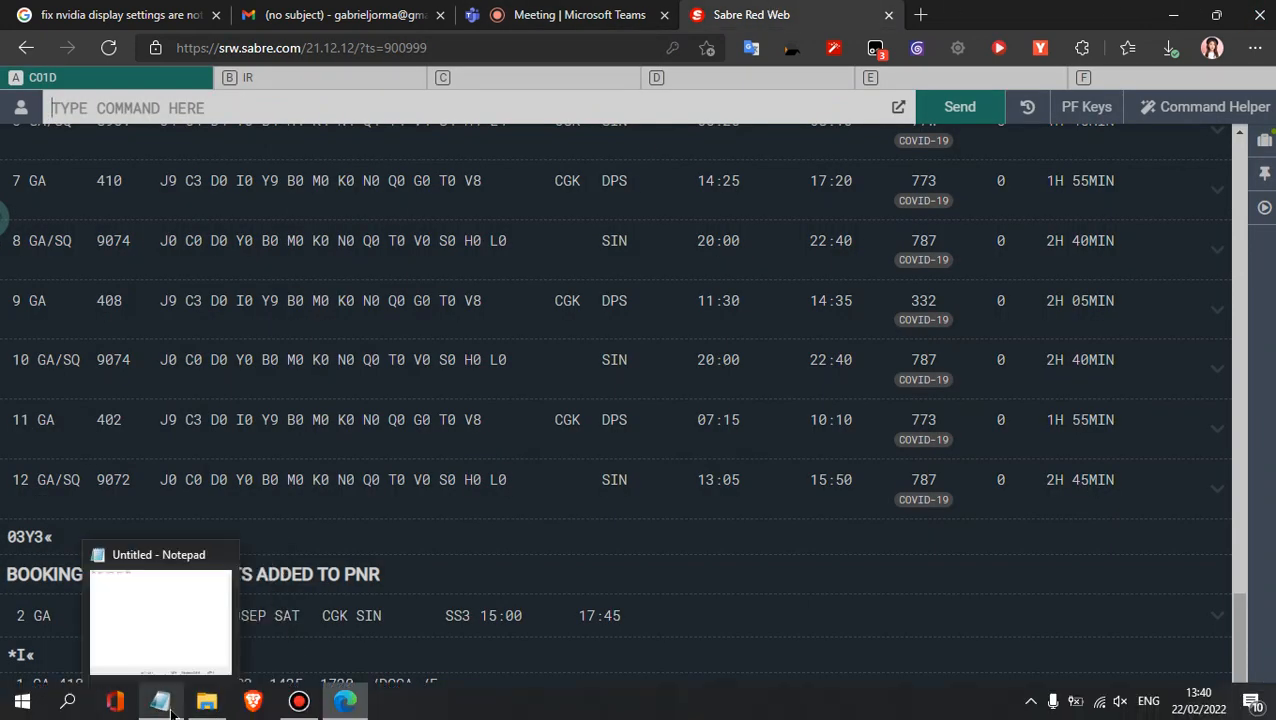
click(1172, 14)
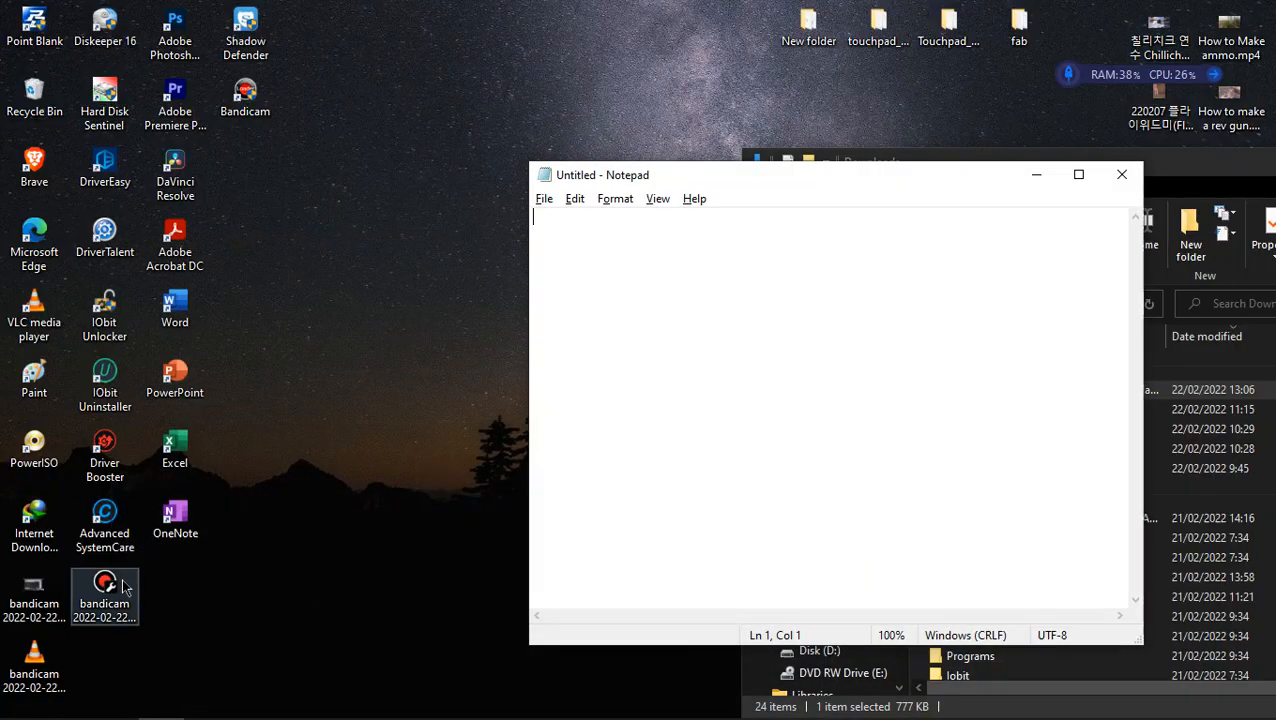
key(super+Left)
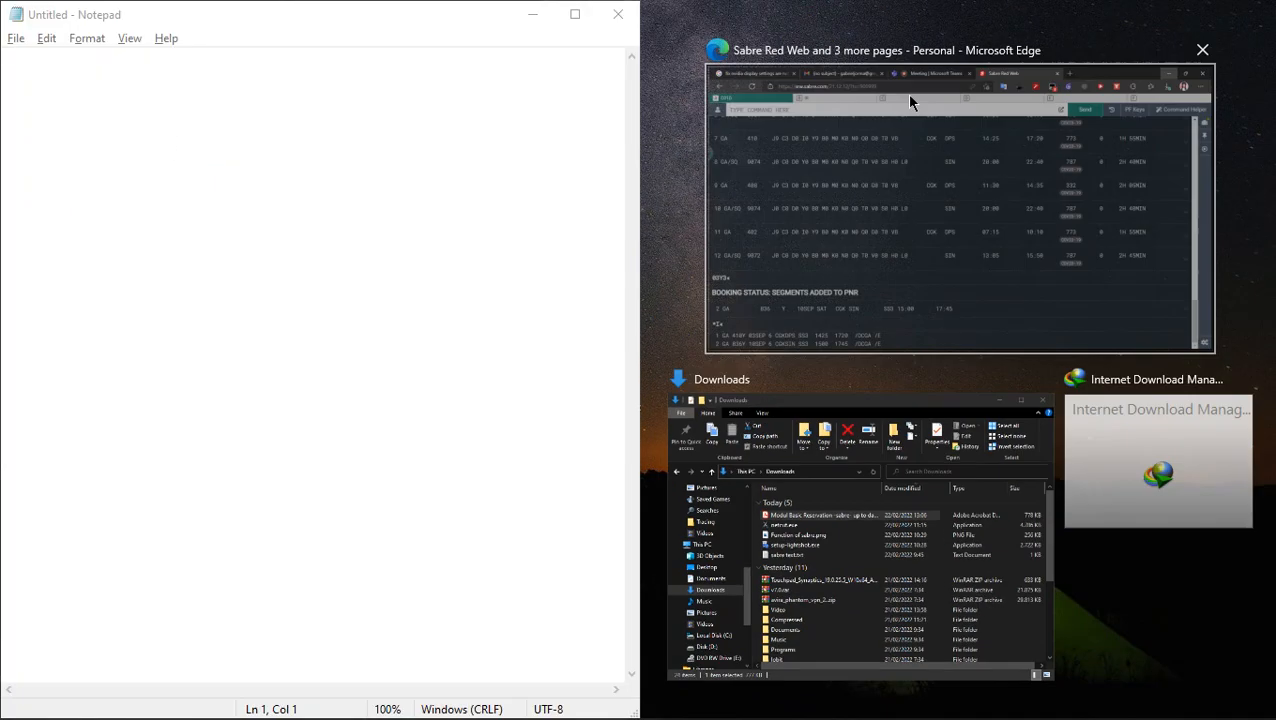
click(416, 22)
drag(369, 23, 517, 179)
drag(1028, 164, 430, 168)
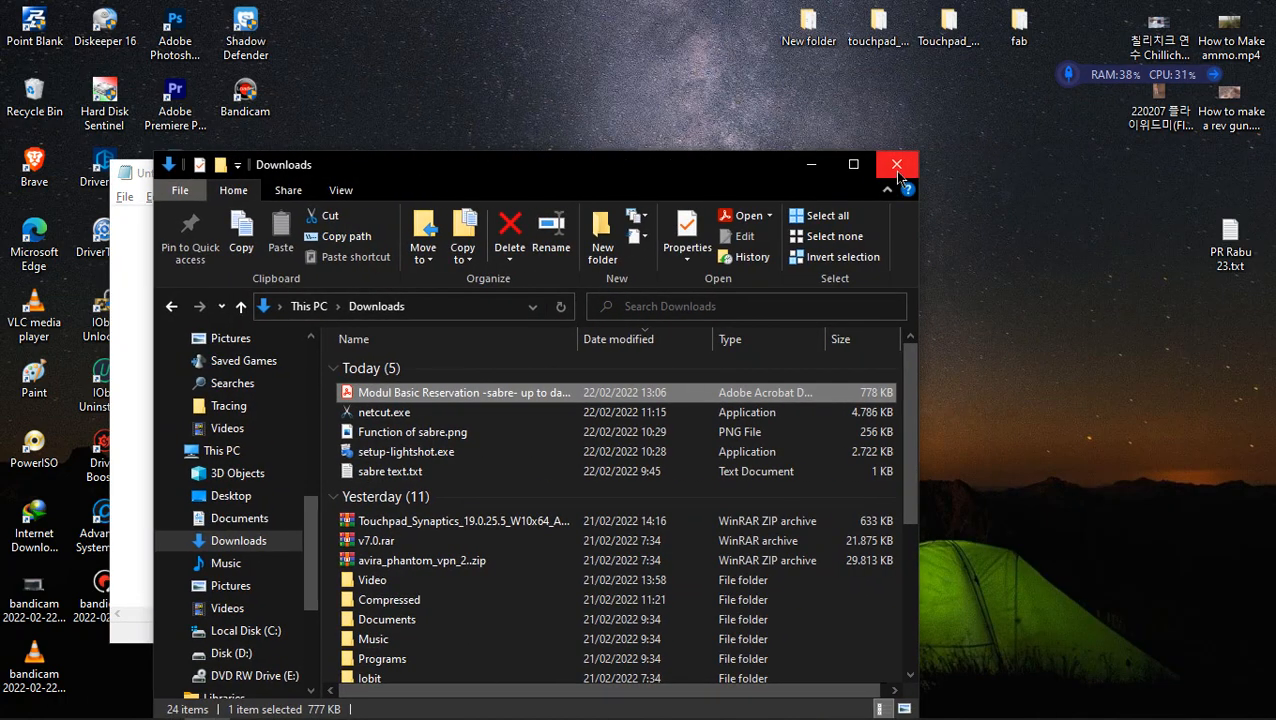
drag(697, 174, 1152, 84)
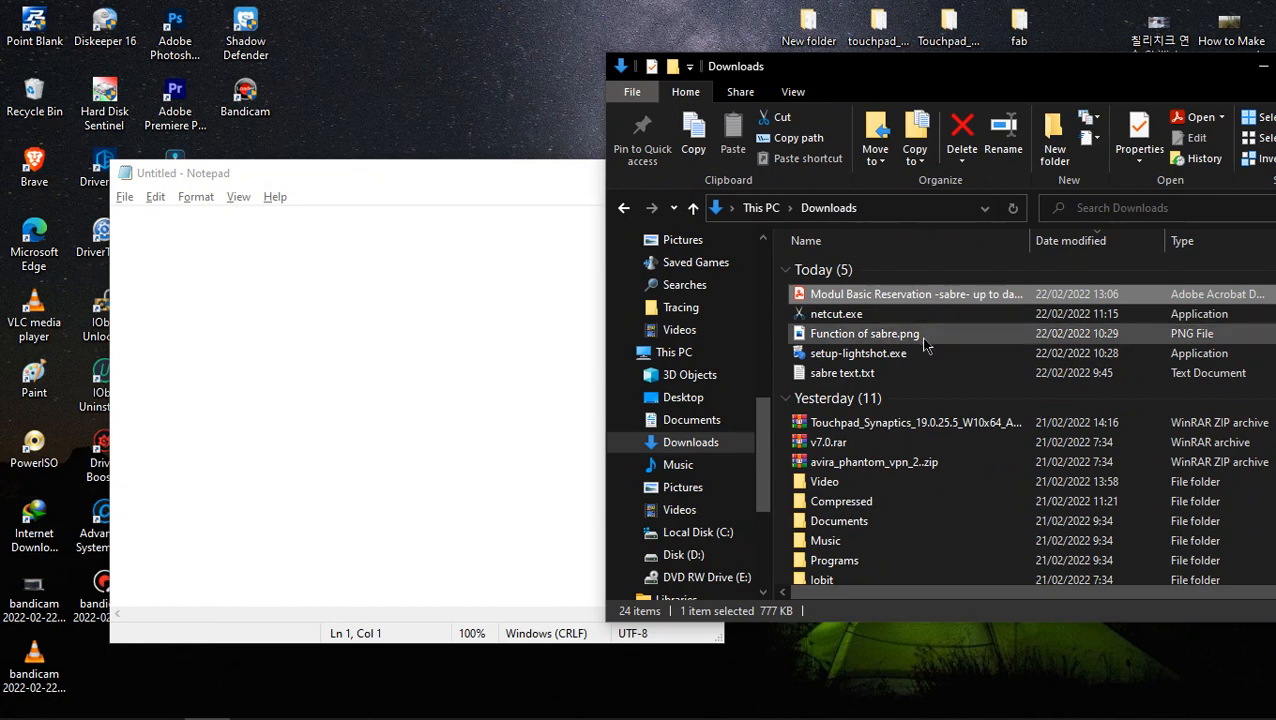
- Open sabre text.txt from the Downloads folder and place it in front of the Sabre Red Web window
click(903, 373)
double_click(903, 373)
click(204, 361)
click(432, 208)
click(712, 175)
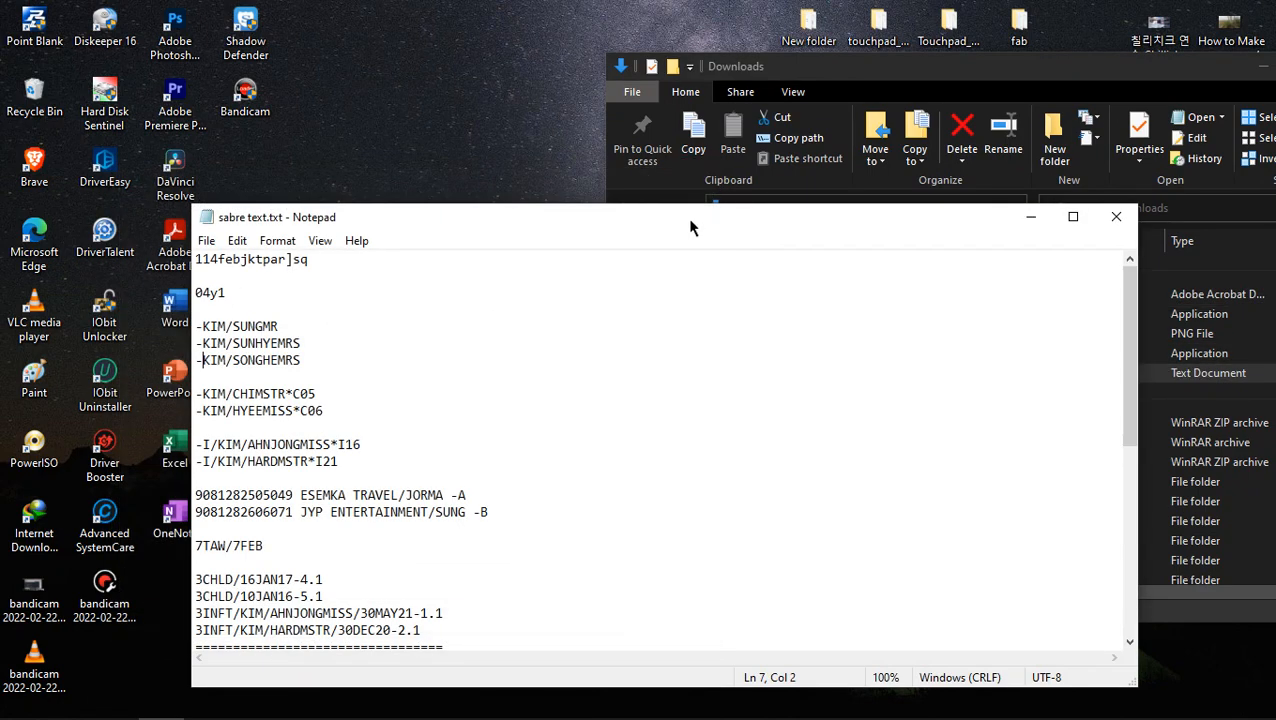
drag(689, 225, 843, 174)
key(alt+Tab)
key(alt+Tab)
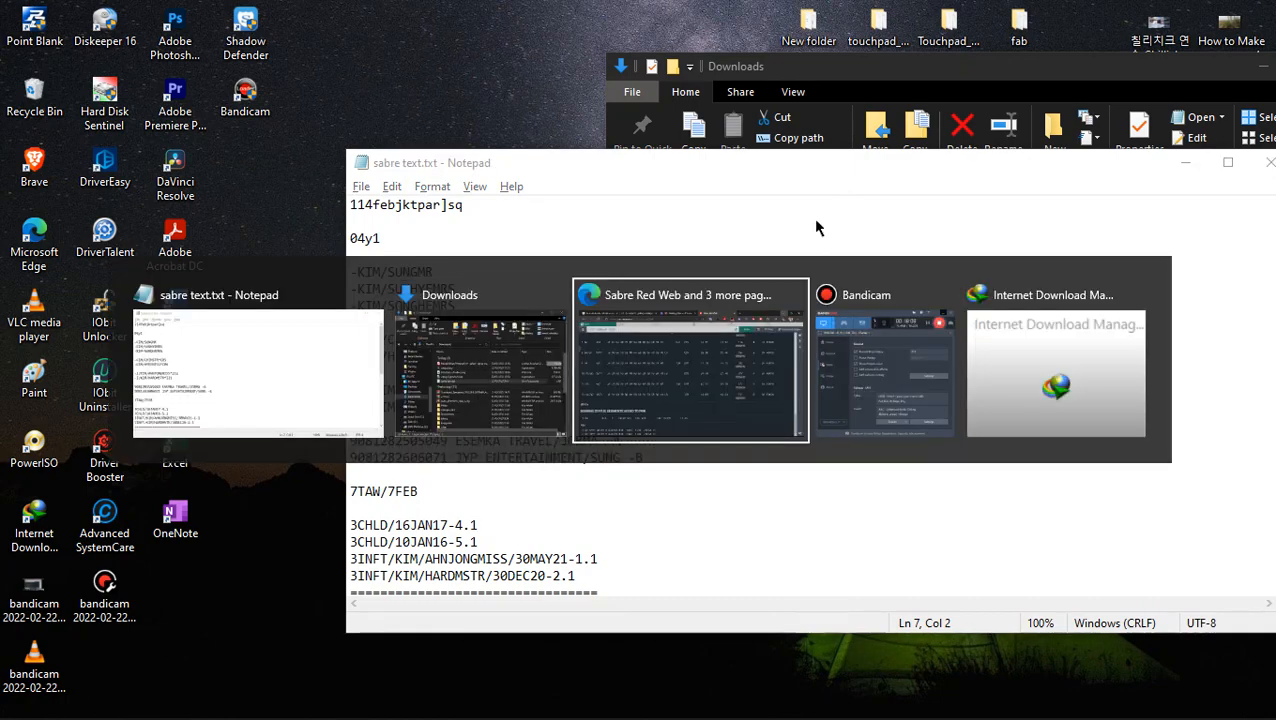
key(alt+Tab)
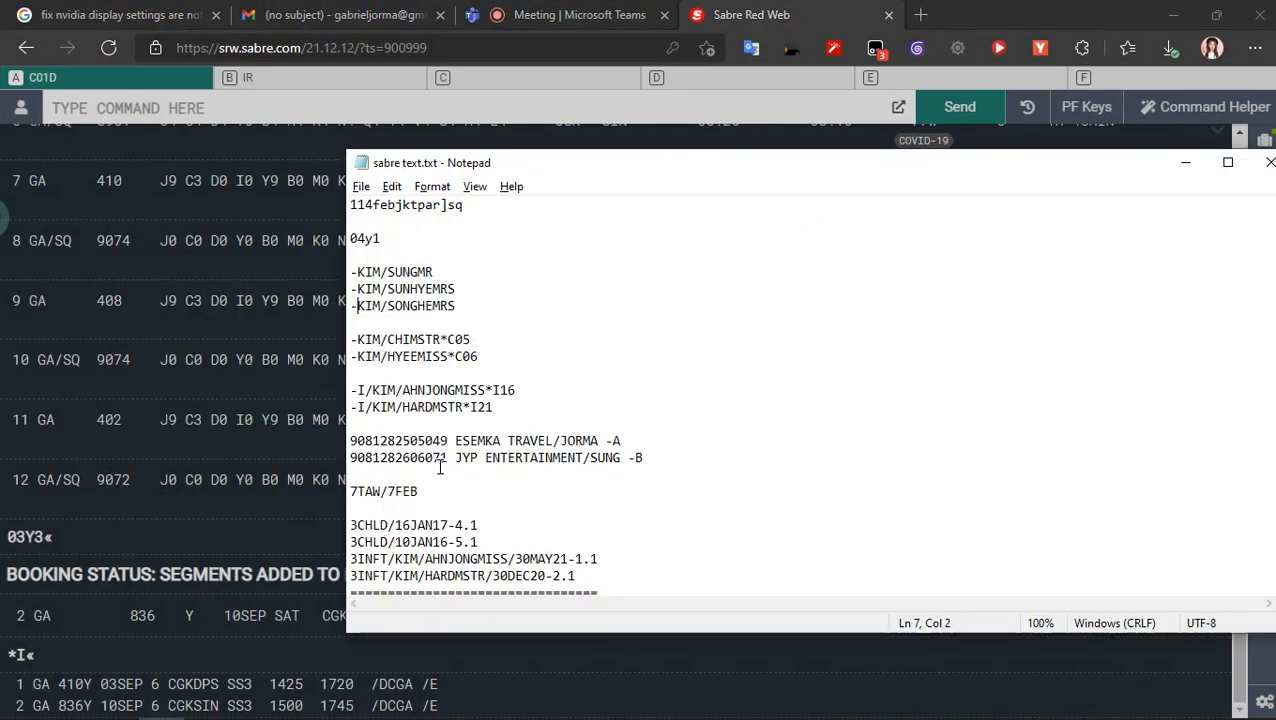
- Copy the first adult's name entry, titled MR, from sabre text.txt and submit it in Sabre Red Web
drag(435, 272, 300, 272)
key(ctrl+c)
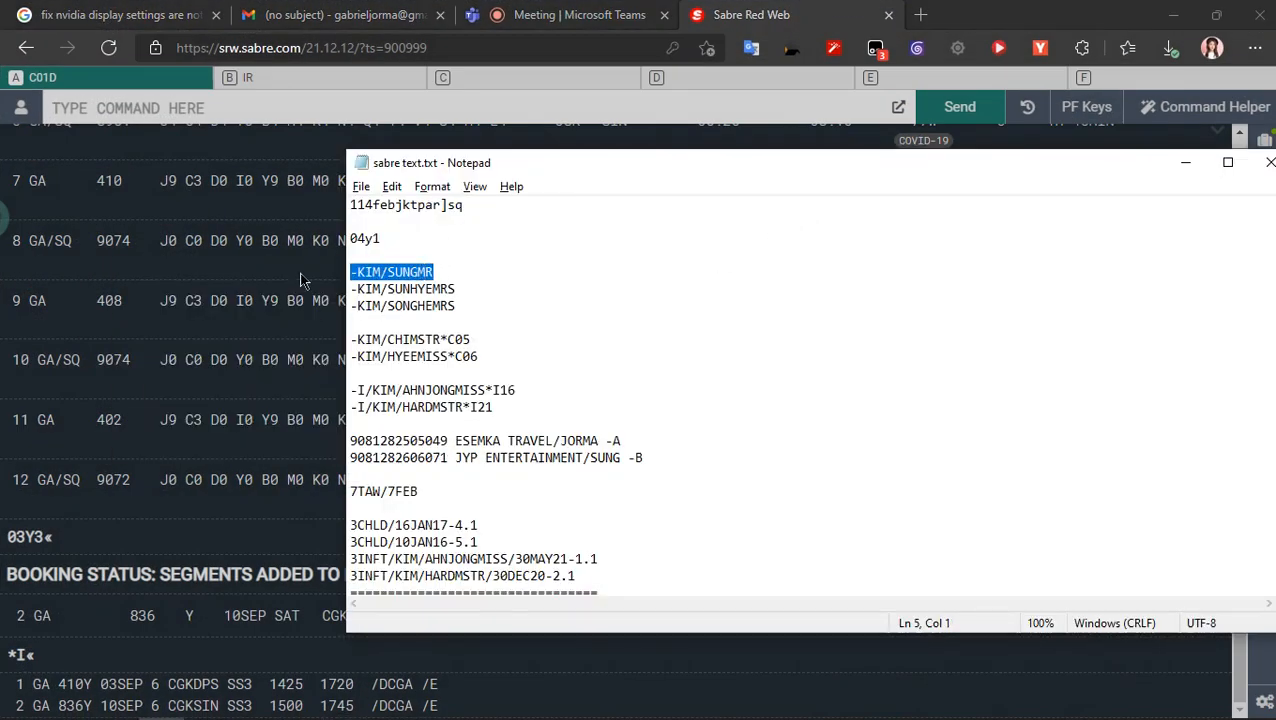
click(202, 115)
key(ctrl+v)
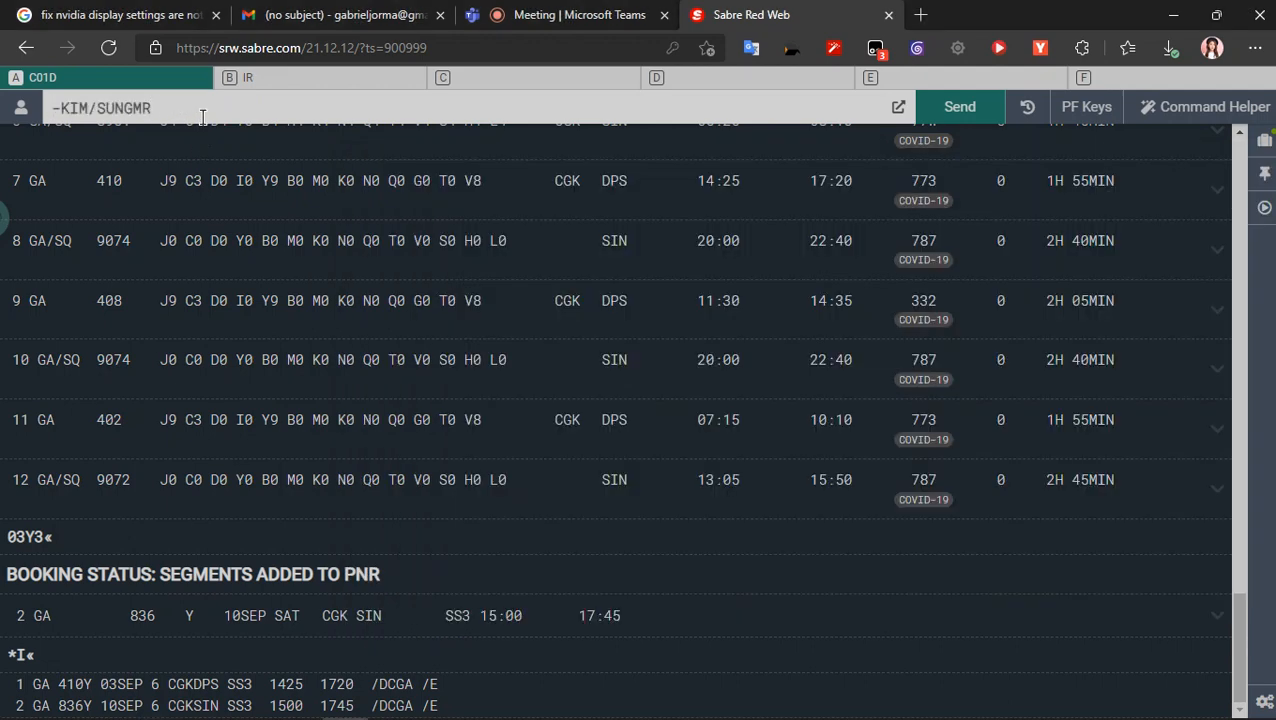
key(Return)
- Add the second adult passenger to the Sabre PNR by copying the first MRS name entry from sabre text.txt
key(alt+Tab)
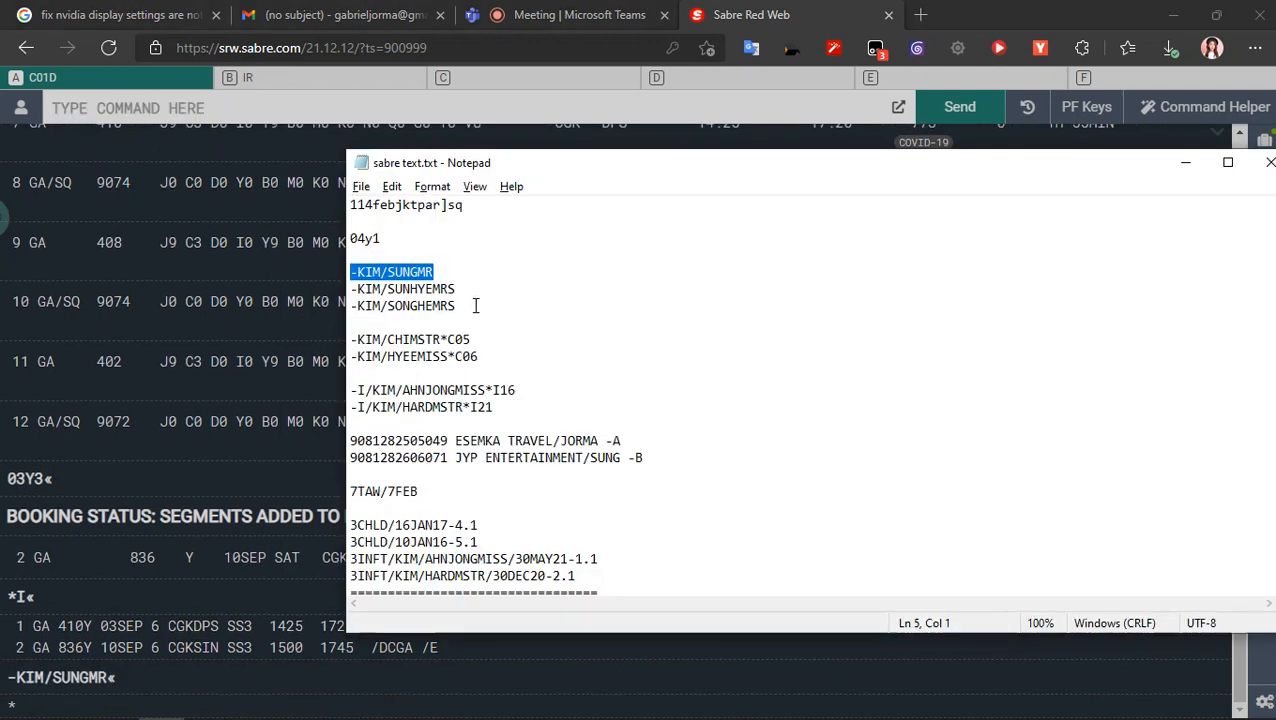
click(460, 288)
drag(460, 288, 281, 288)
key(ctrl+c)
click(289, 101)
key(ctrl+v)
key(Return)
- Add the child passenger to the Sabre PNR by copying the MSTR name entry with age code *C05 from sabre text.txt
key(alt+Tab)
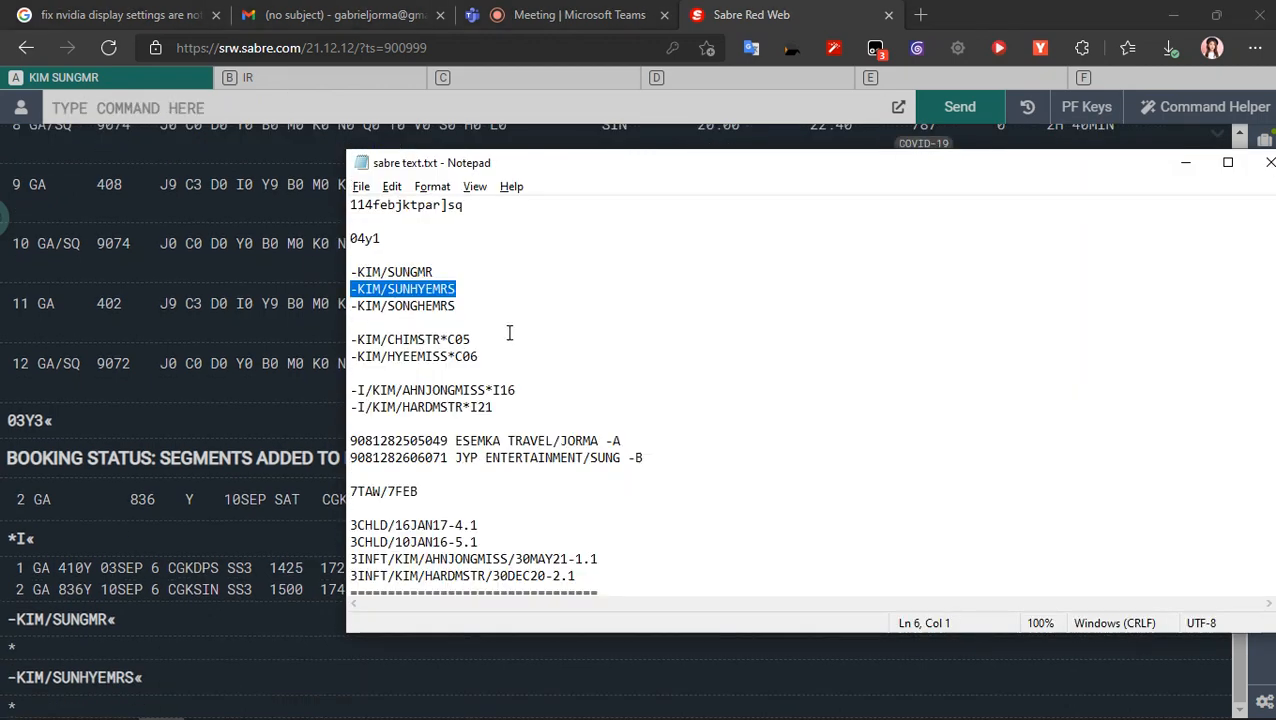
drag(471, 339, 262, 337)
key(ctrl+c)
click(292, 110)
key(ctrl+v)
key(Return)
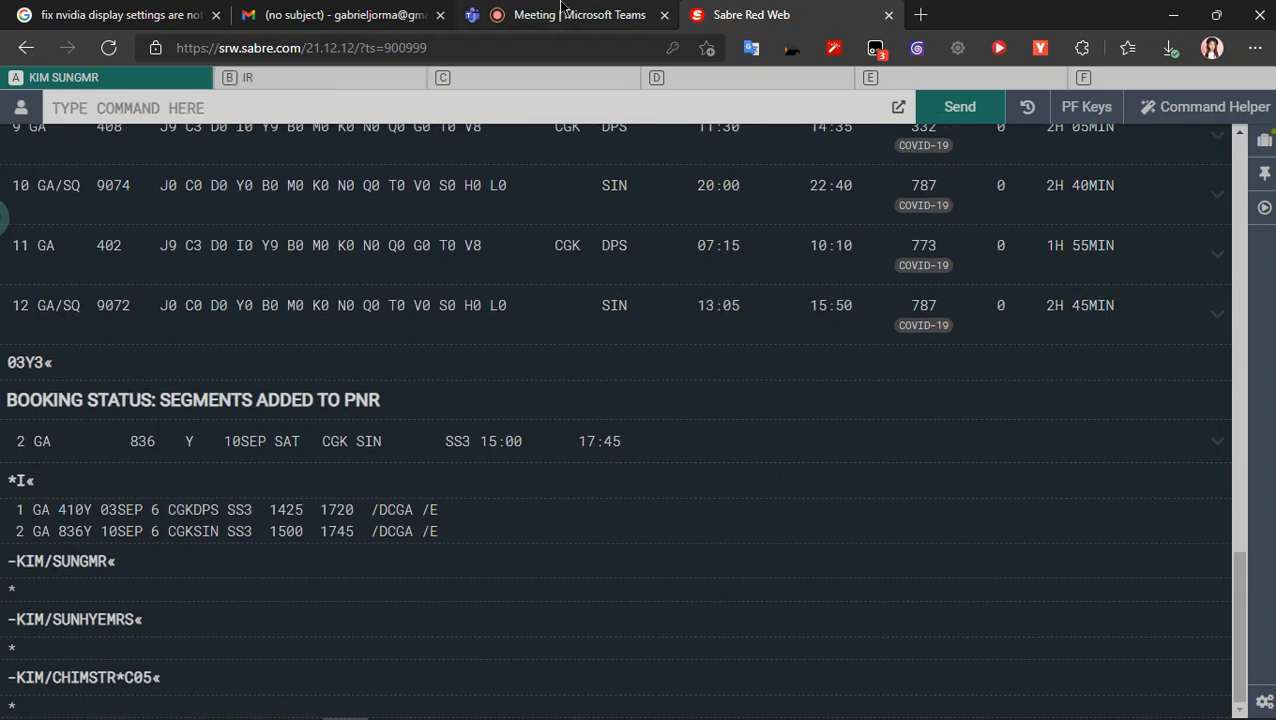
- Fill the Sabre command line with the infant's -I/ name entry, title MISS and age code *I16, copied from sabre text.txt
click(560, 14)
mouse_move(729, 8)
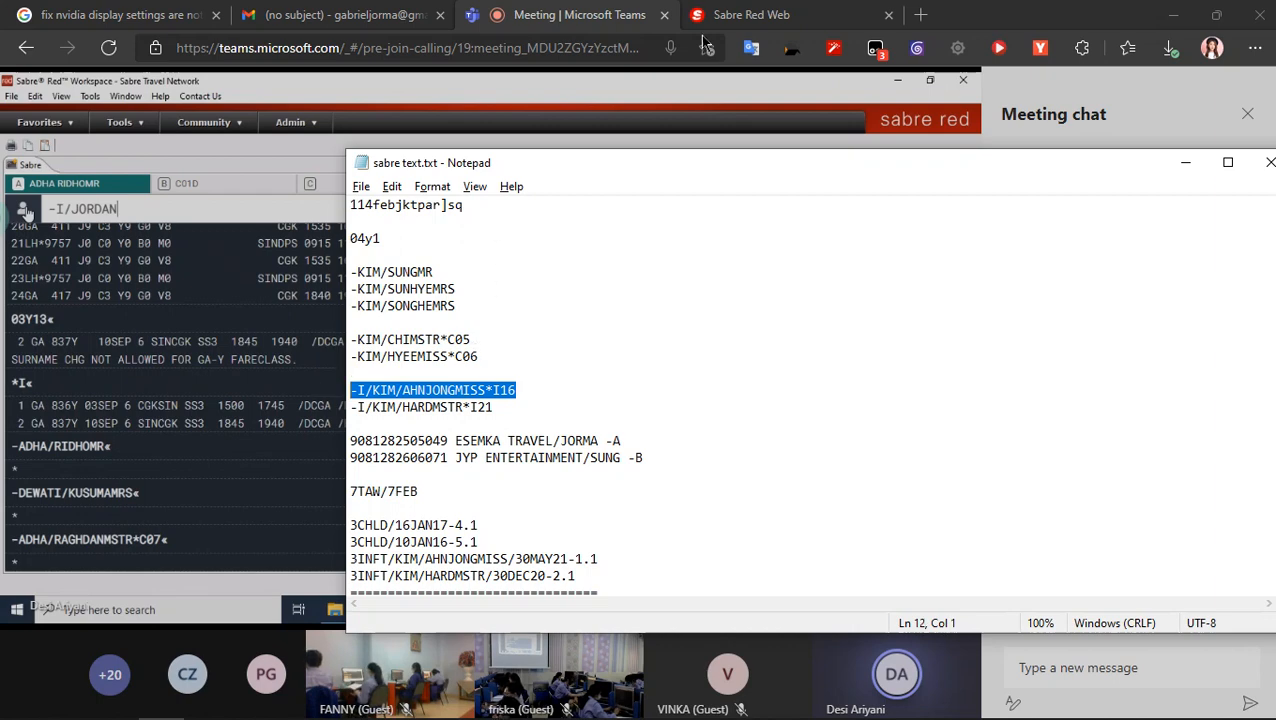
click(750, 14)
click(480, 94)
key(ctrl+v)
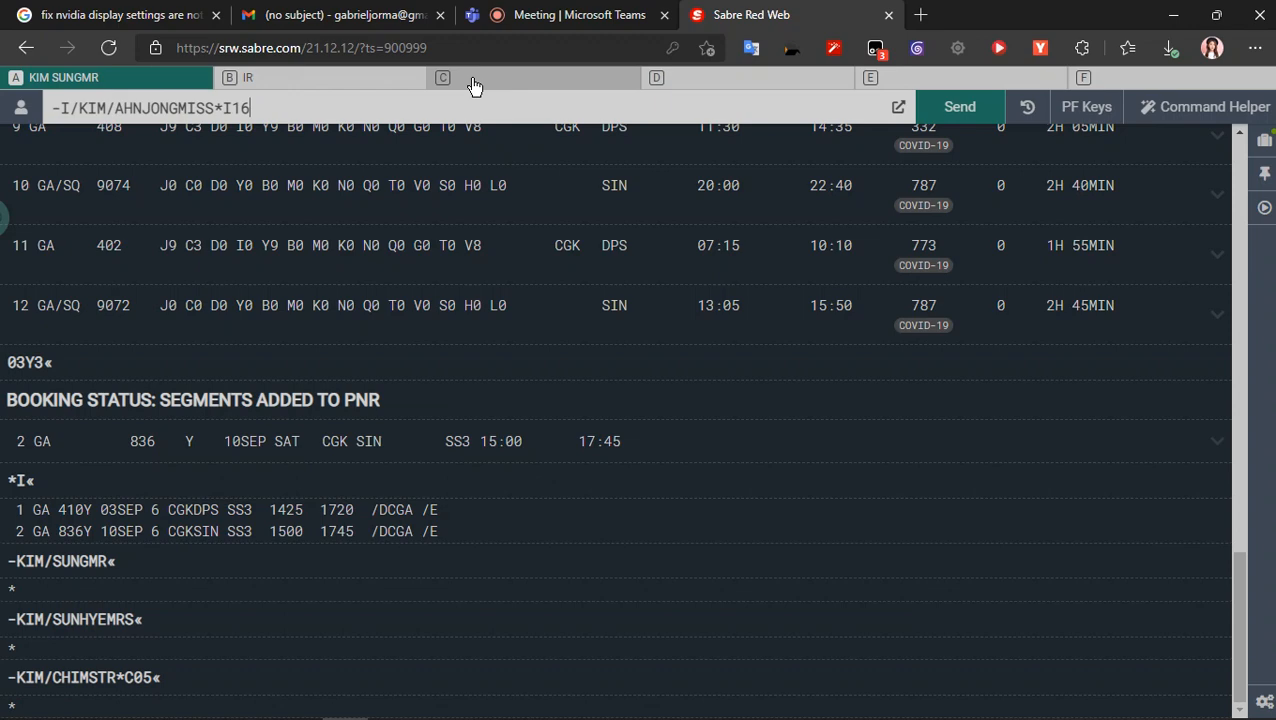
- Compare the infant age code in the meeting's shared Sabre entry with the one in the pending Sabre Red Web command
mouse_move(540, 8)
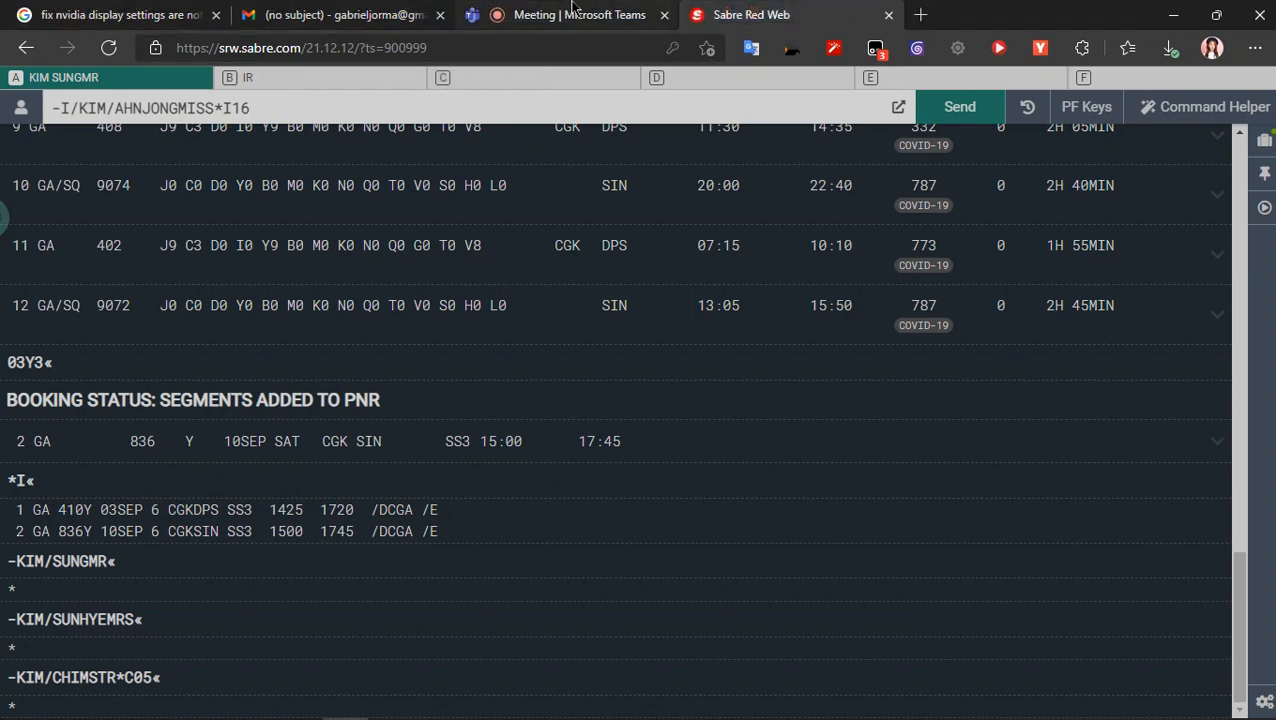
click(572, 10)
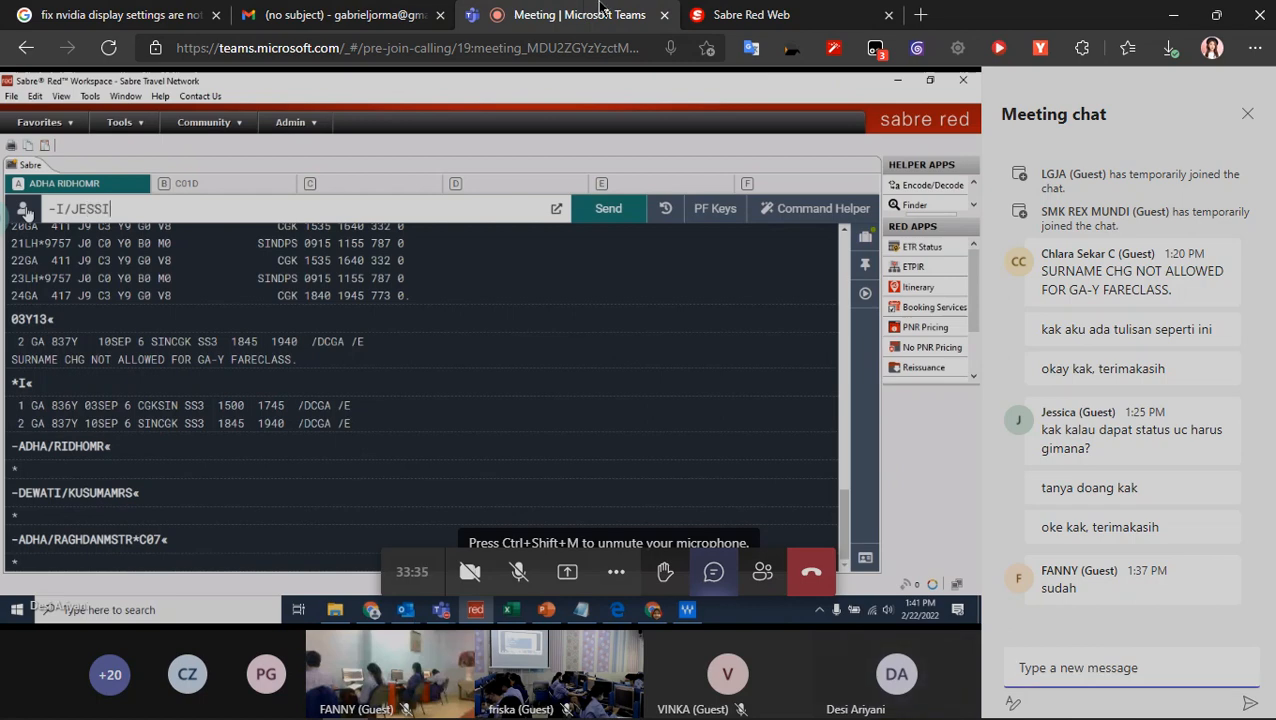
mouse_move(606, 8)
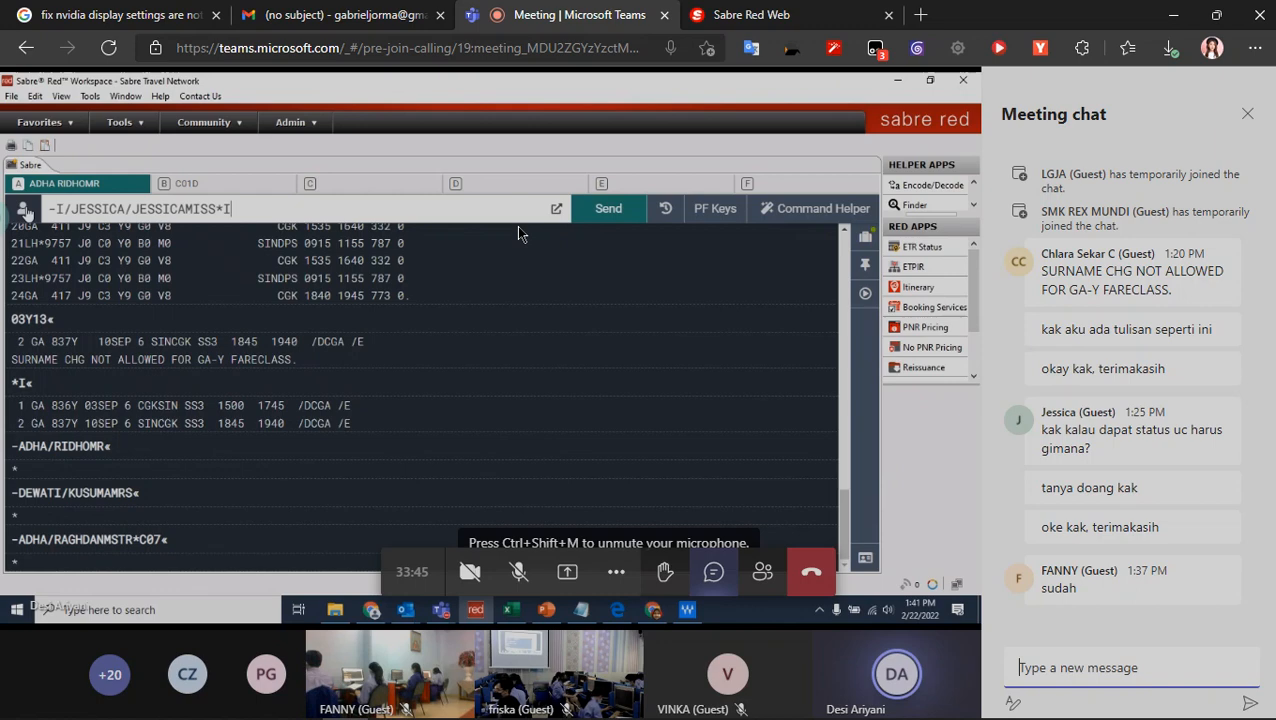
click(745, 15)
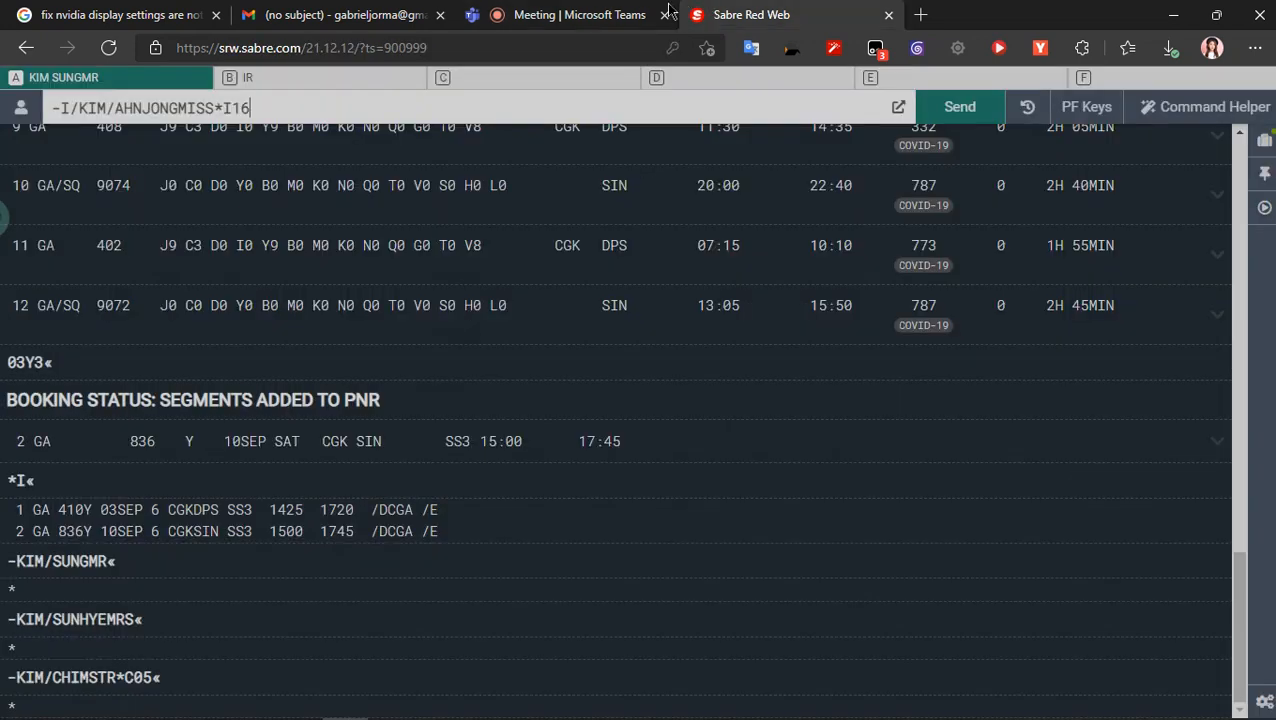
click(585, 14)
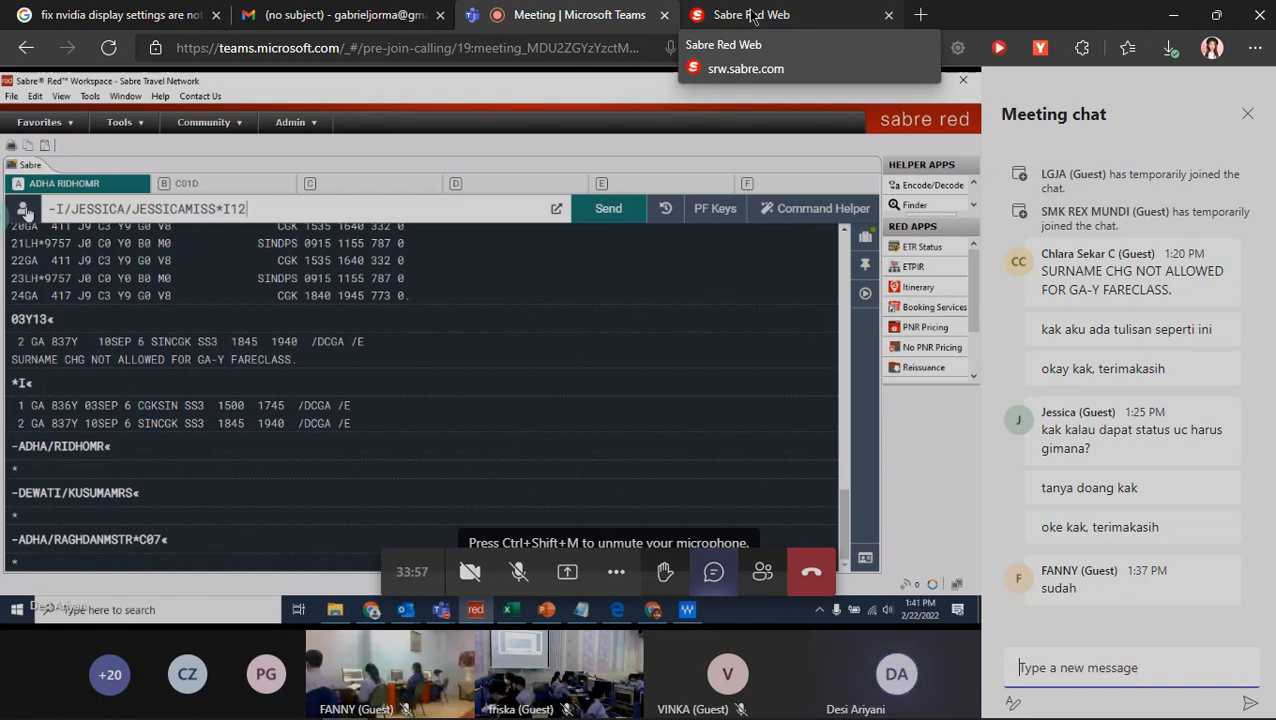
click(752, 17)
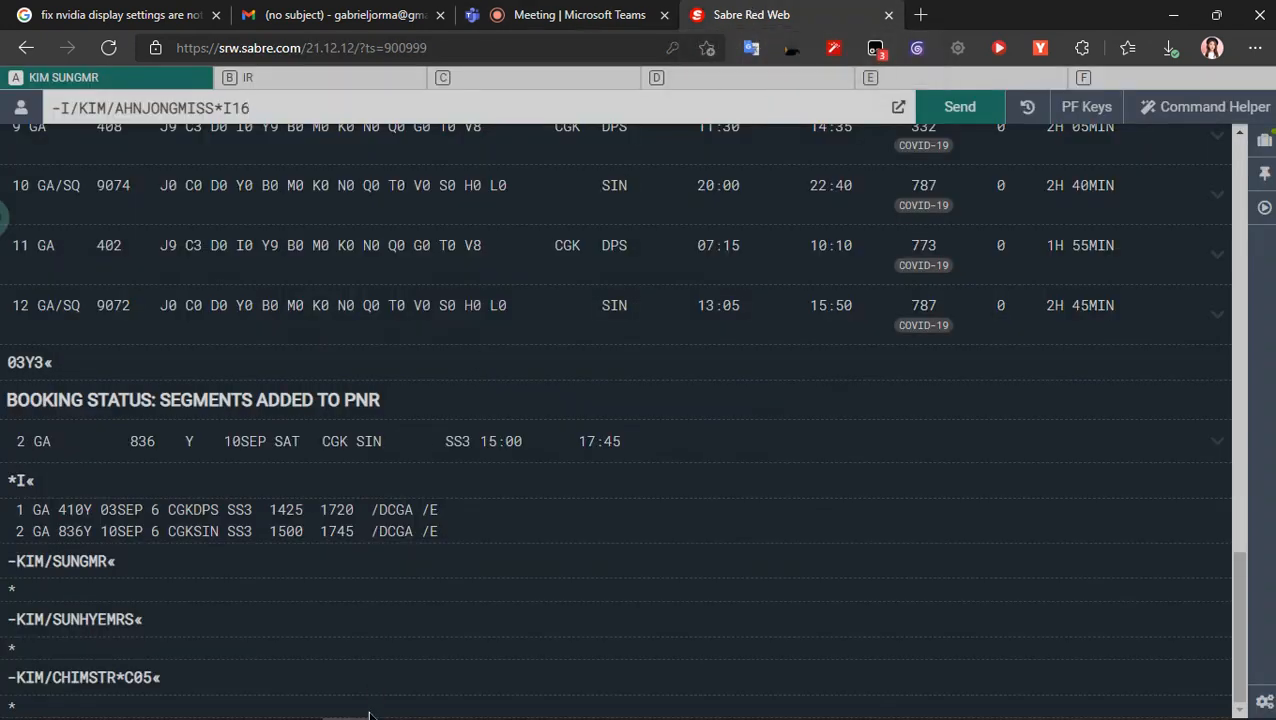
- Change the MISS infant's age code in sabre text.txt to *I12 and save the file
click(204, 706)
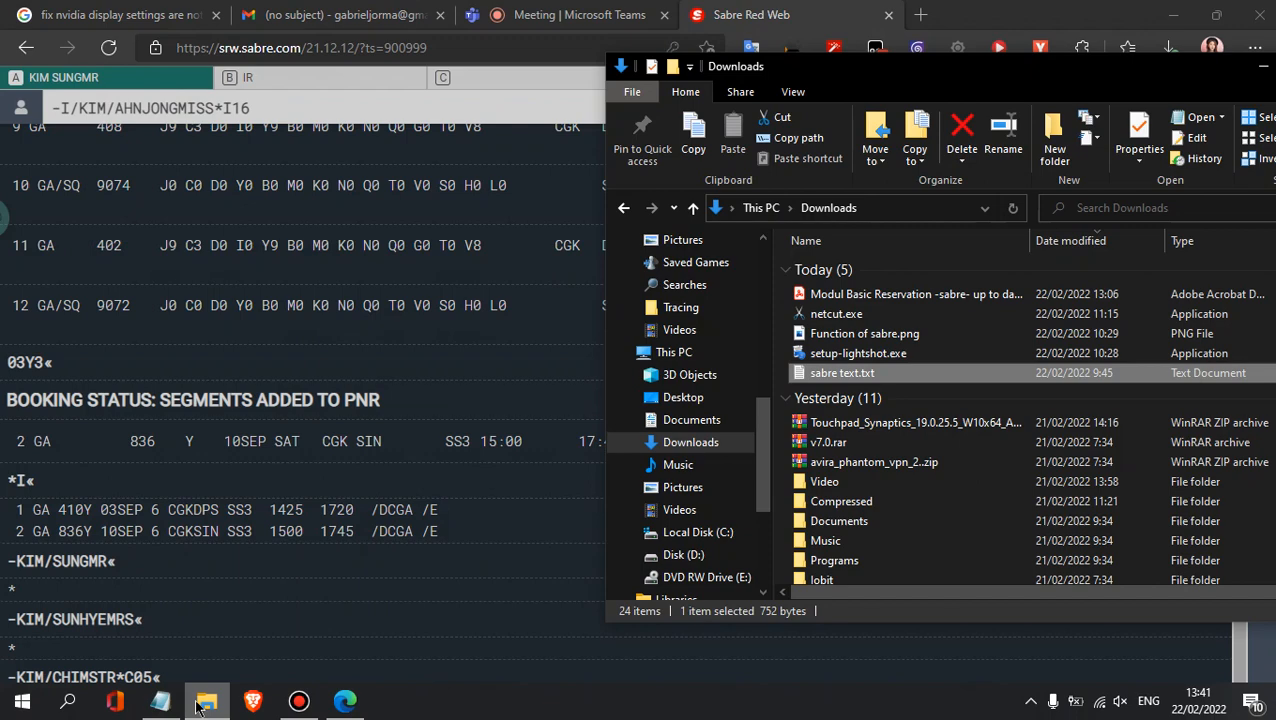
click(206, 705)
click(172, 703)
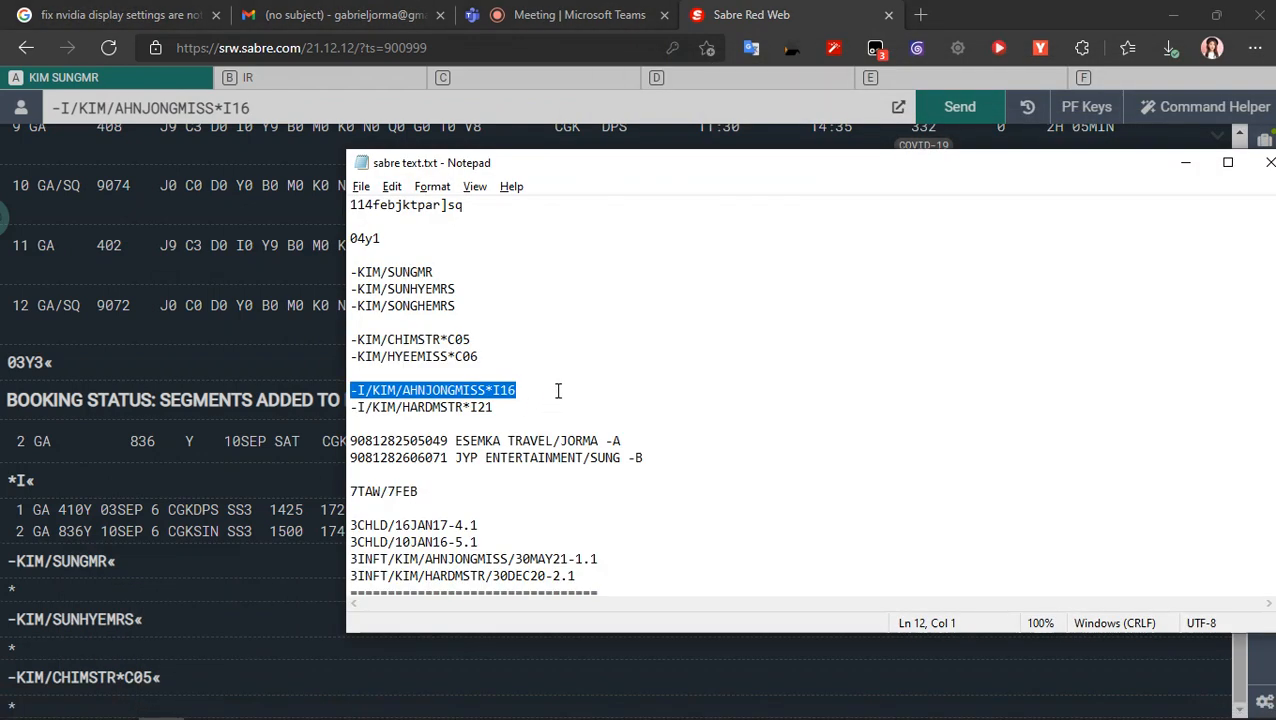
click(555, 390)
key(BackSpace)
text(2)
key(ctrl+s)
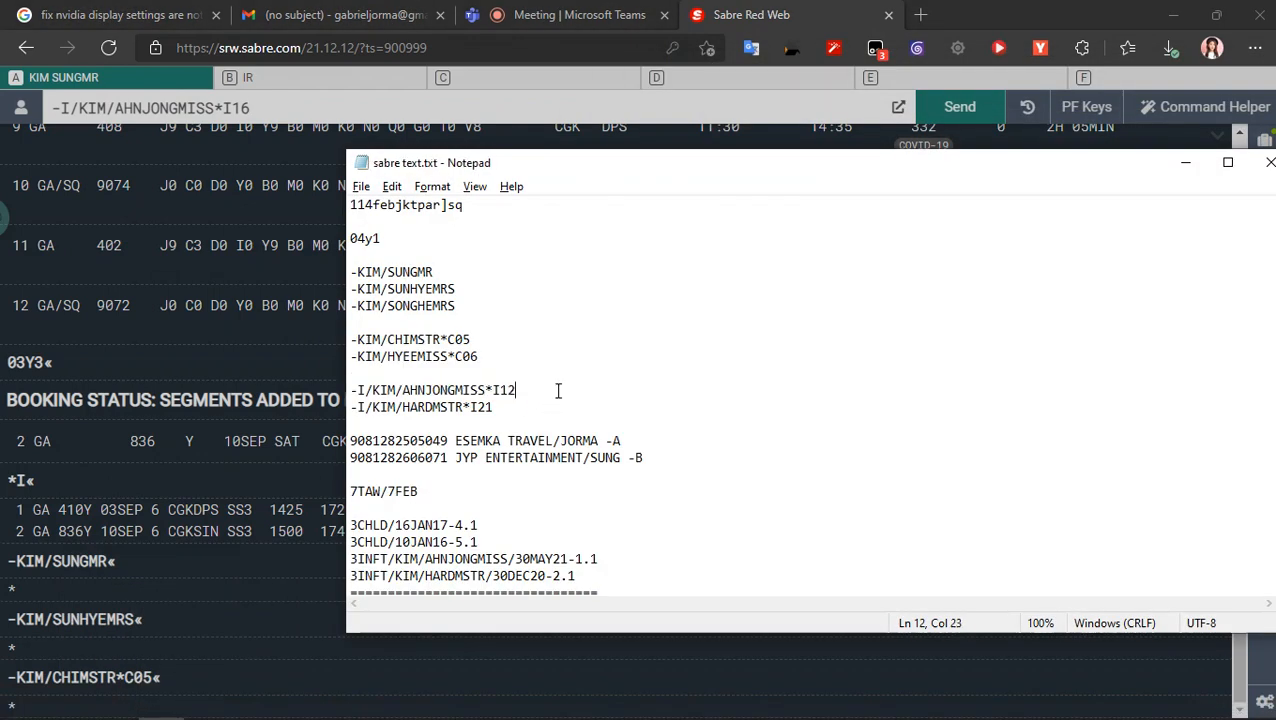
- Close sabre text.txt and change the age code in the pending Sabre infant command to *I12
drag(812, 160, 483, 119)
click(951, 123)
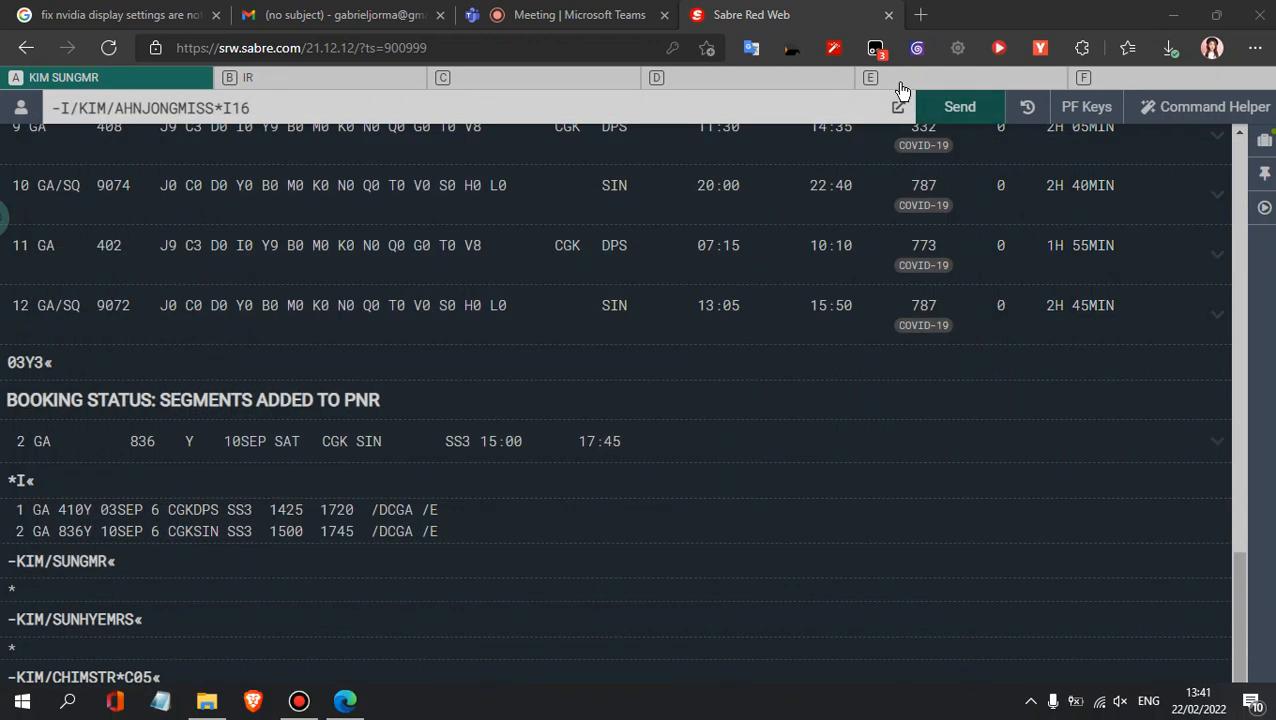
key(BackSpace)
text(2)
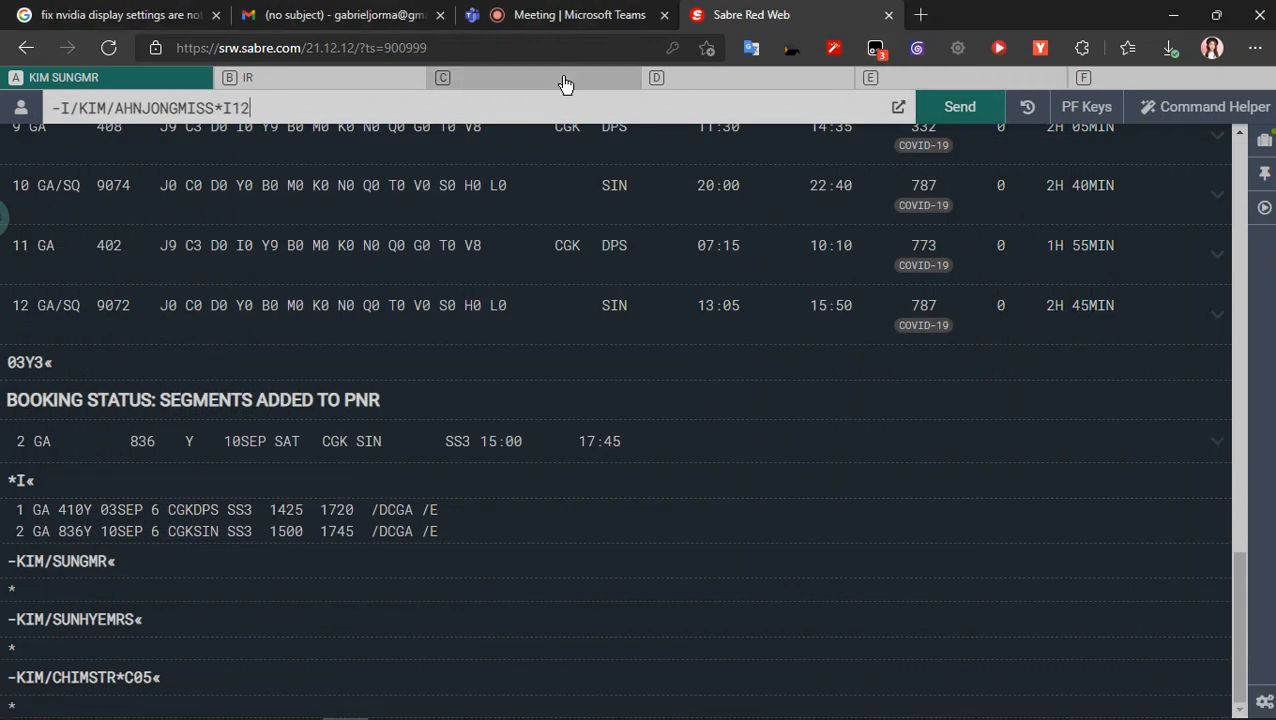
click(603, 12)
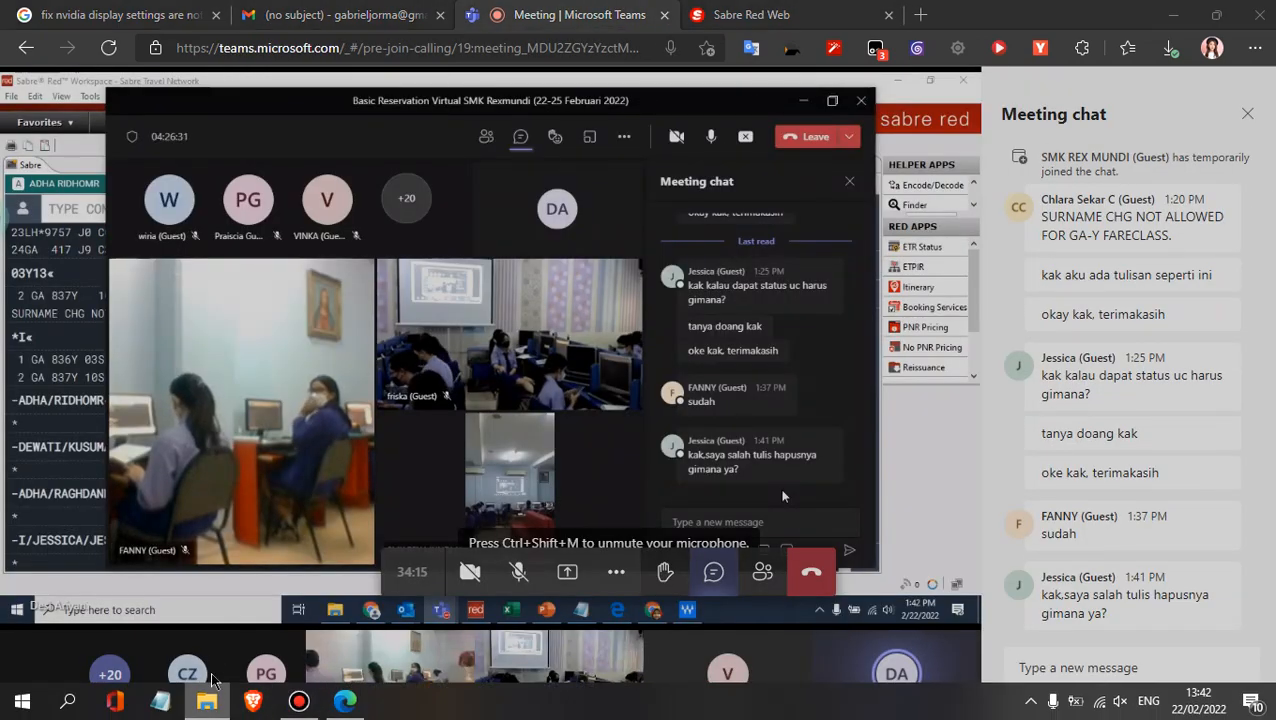
right_click(207, 700)
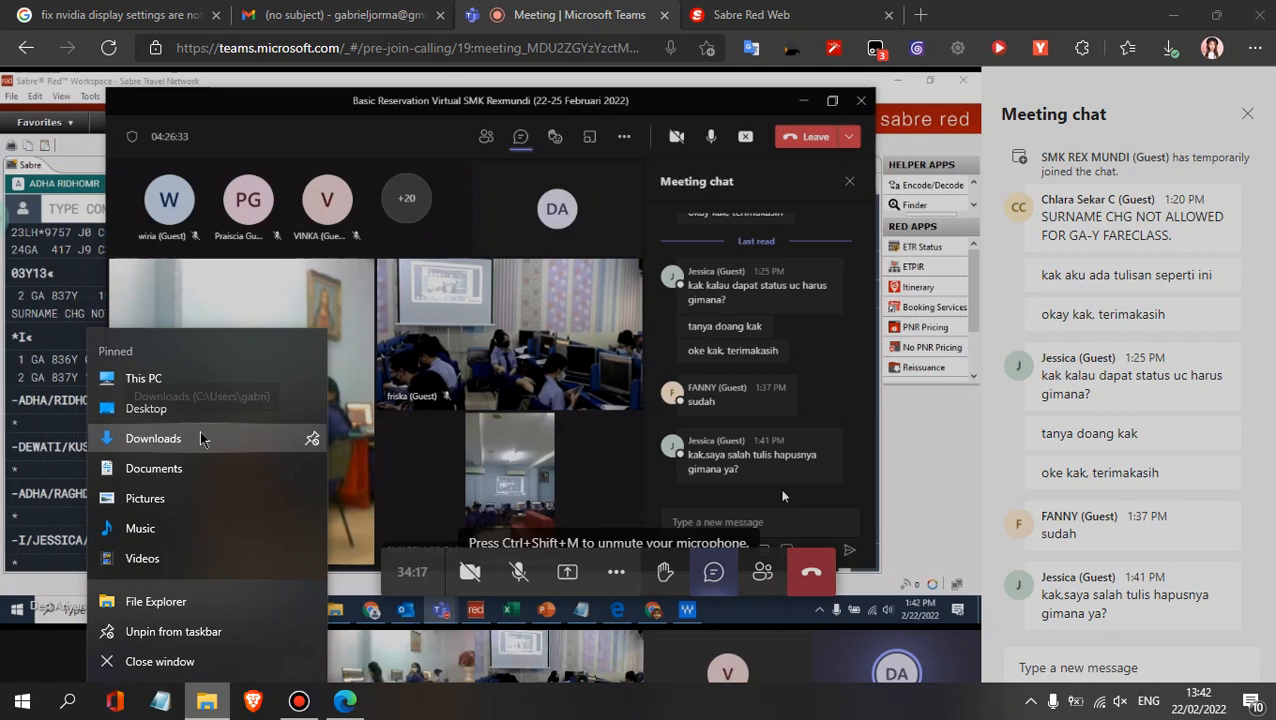
click(160, 702)
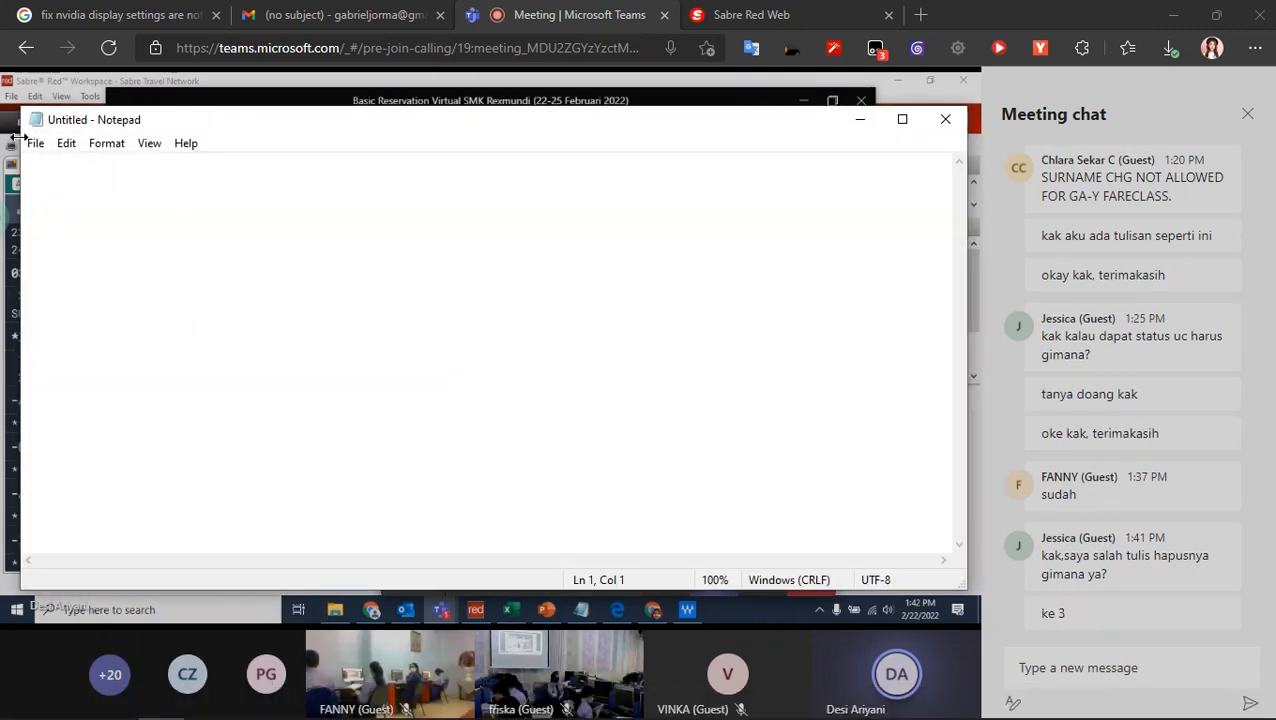
click(35, 143)
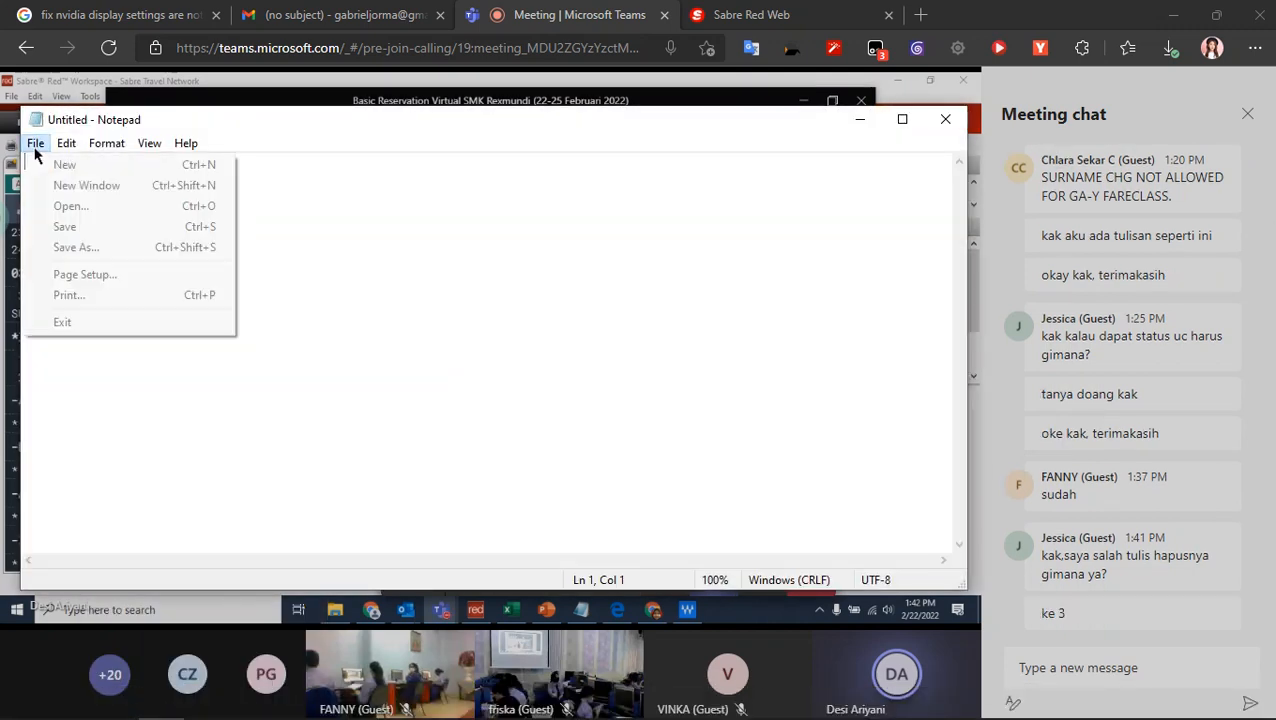
click(70, 207)
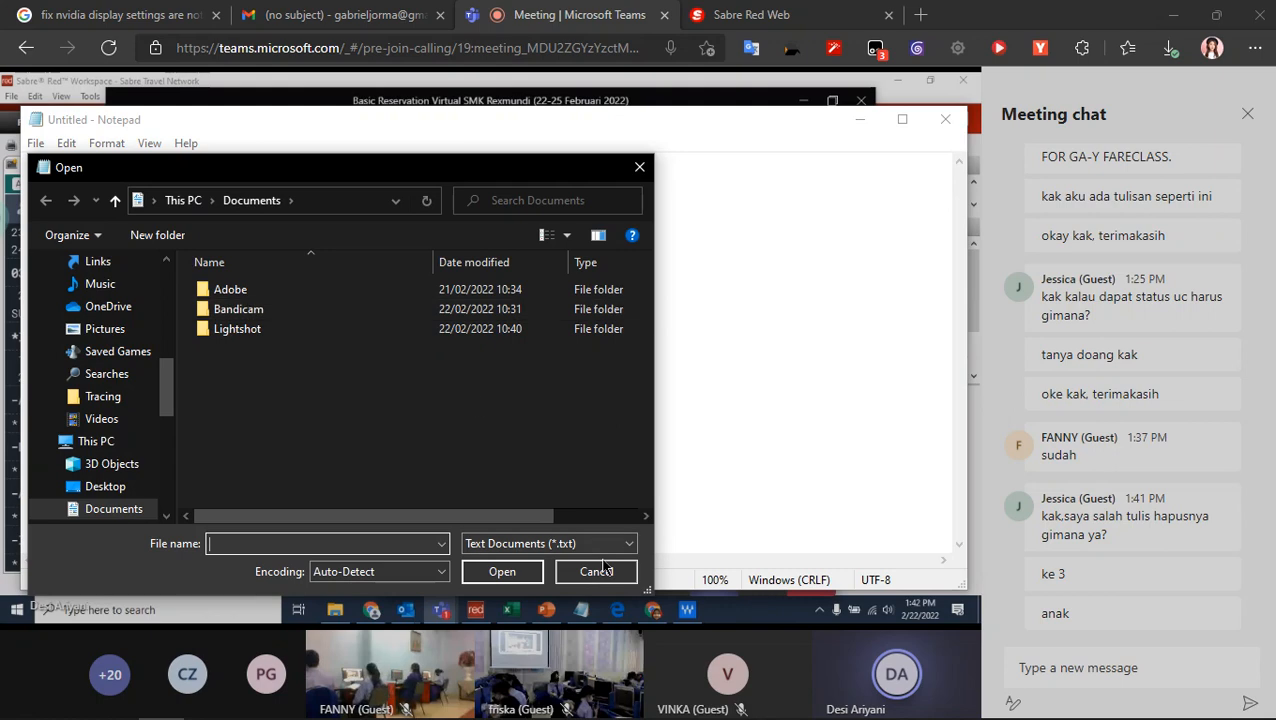
click(595, 571)
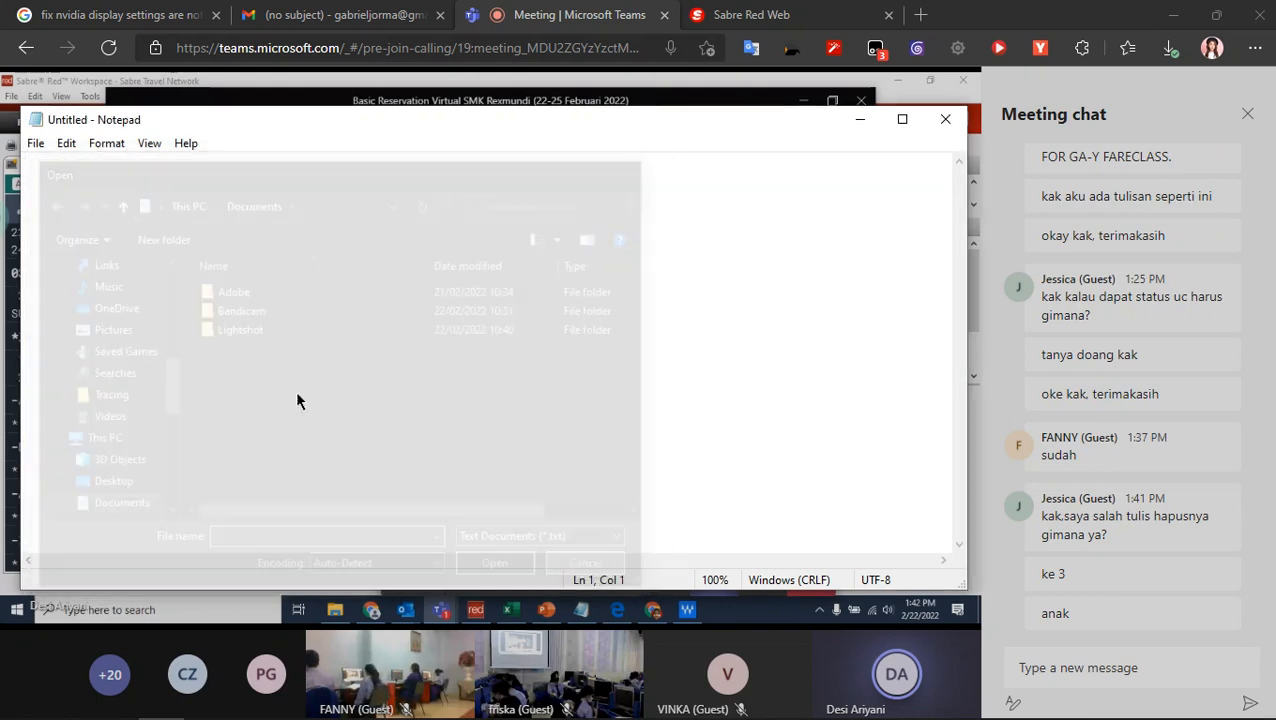
click(35, 143)
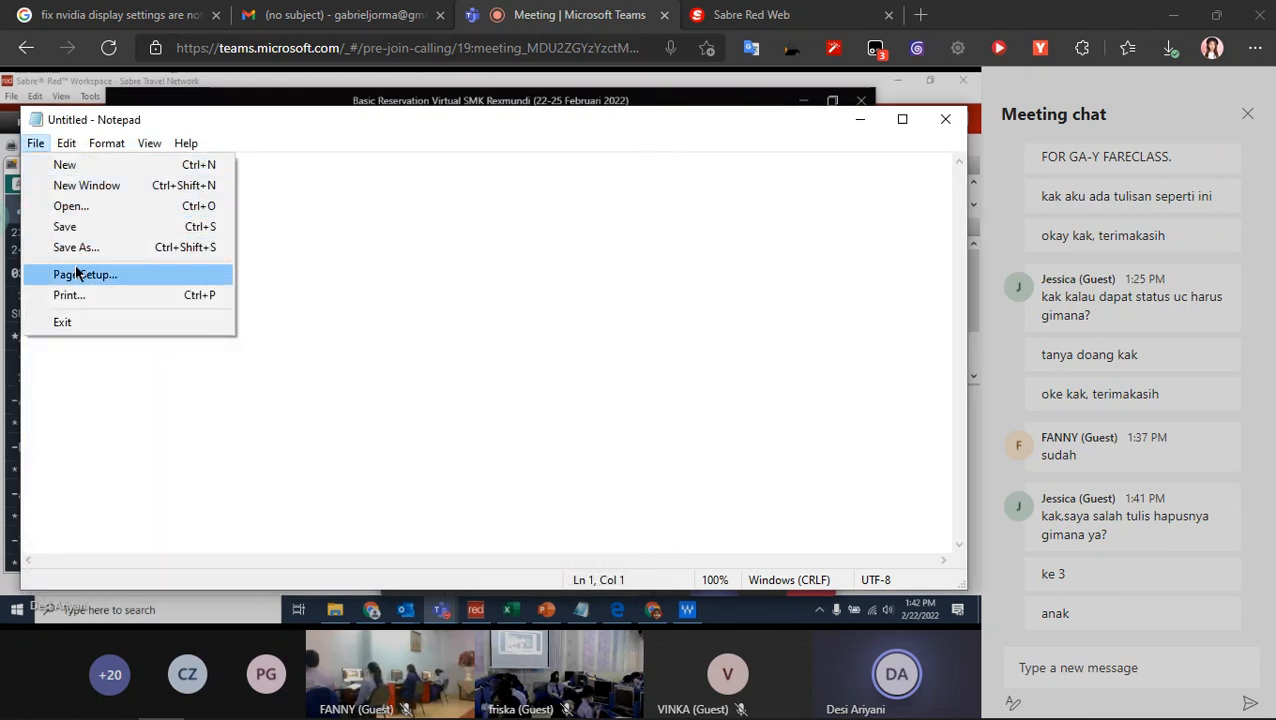
click(948, 119)
- Reopen sabre text.txt from Notepad's recent files
right_click(155, 699)
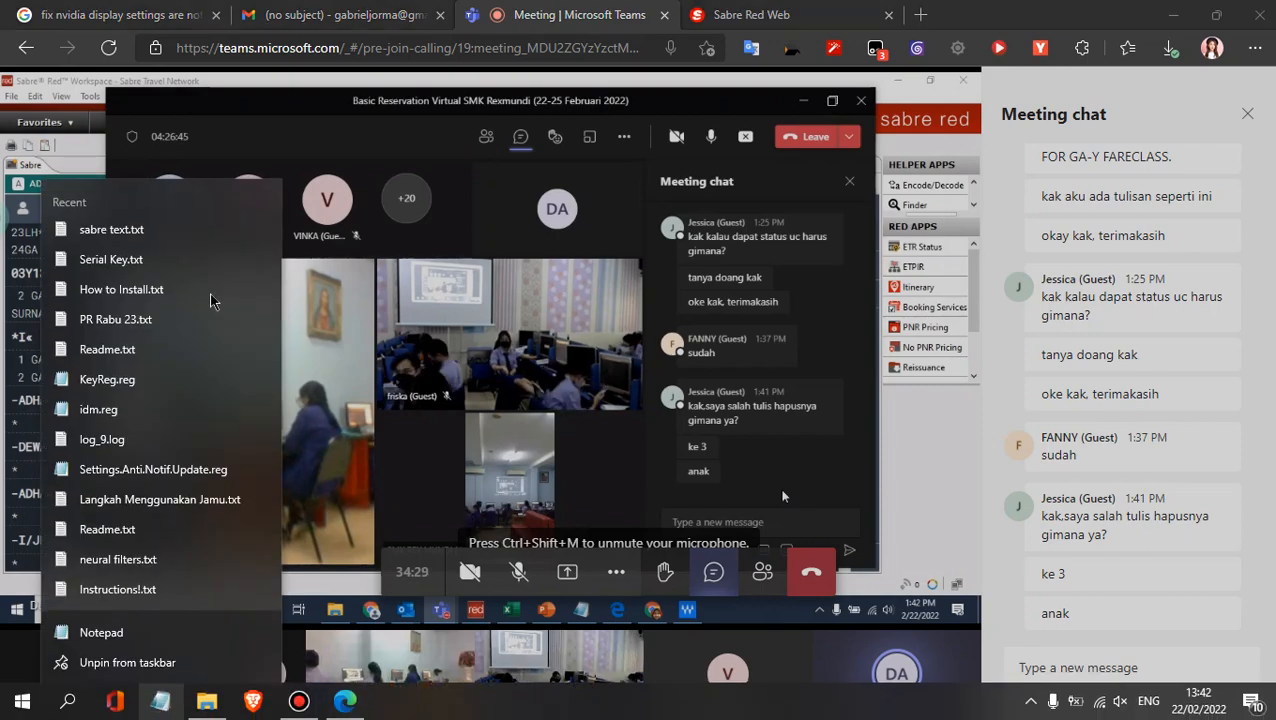
click(185, 240)
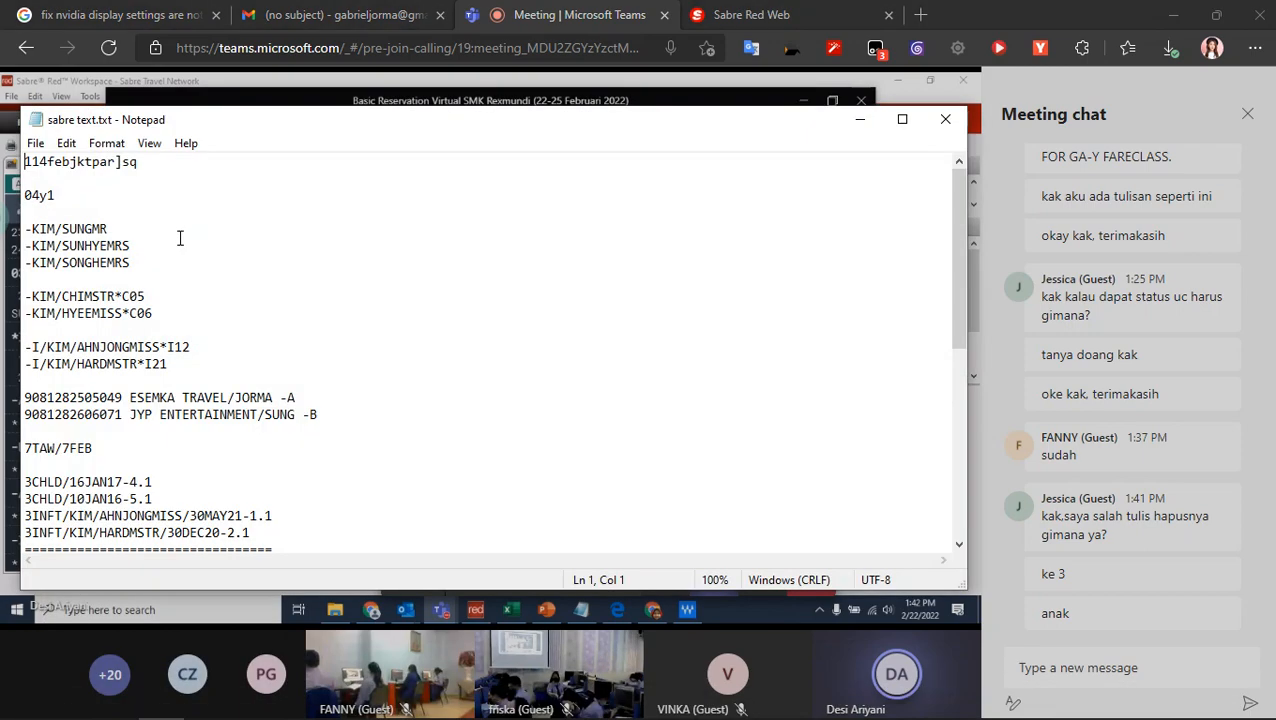
- Return to Sabre Red Web and submit the infant's -I/ name entry with age code *I12
click(545, 7)
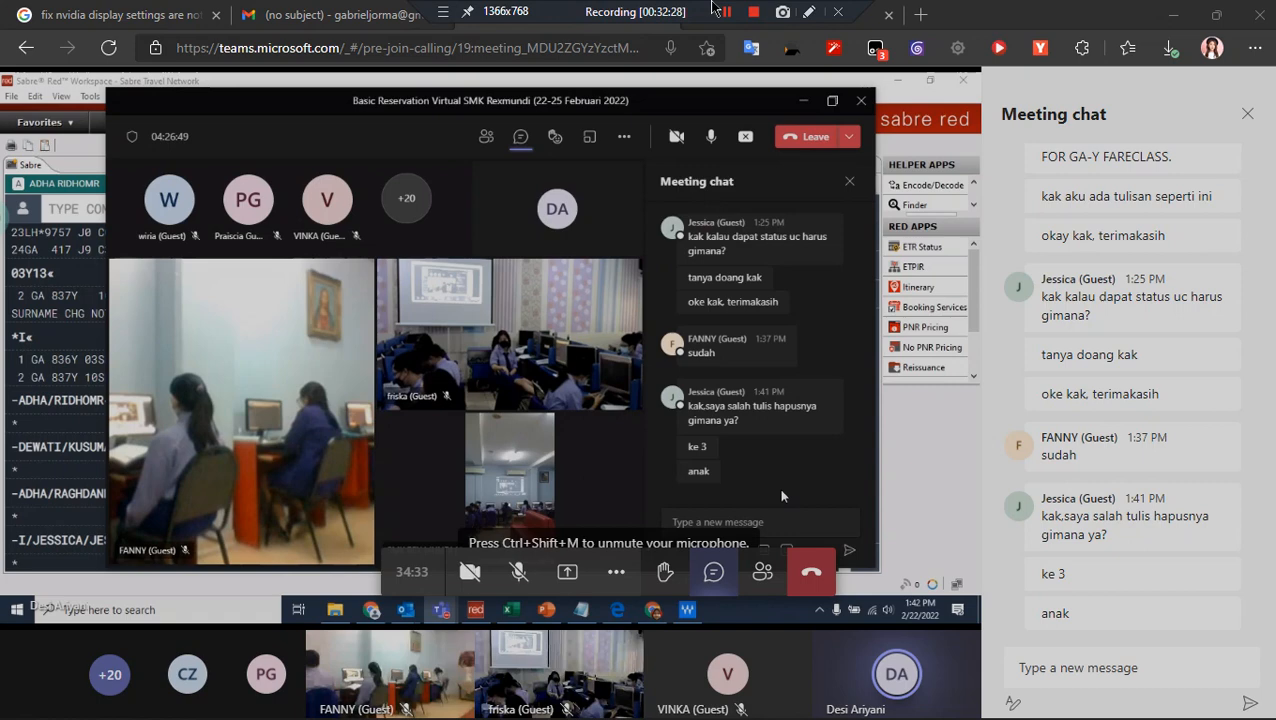
click(810, 10)
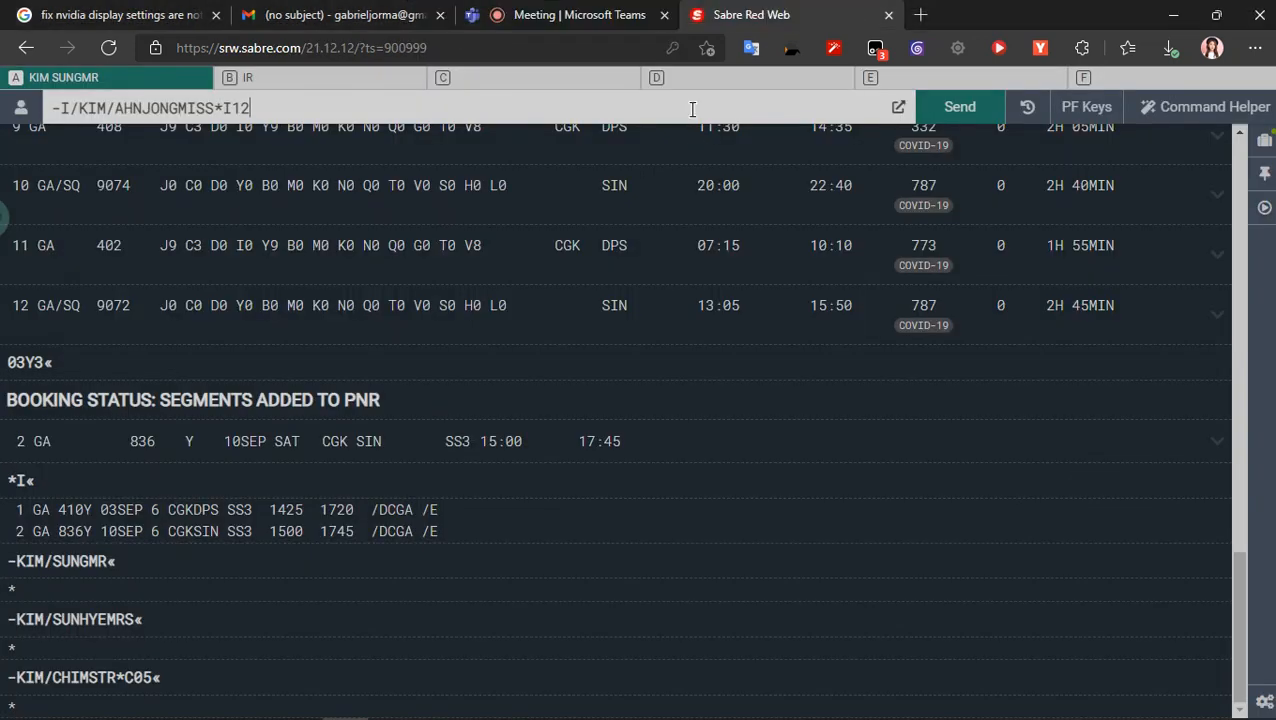
key(Return)
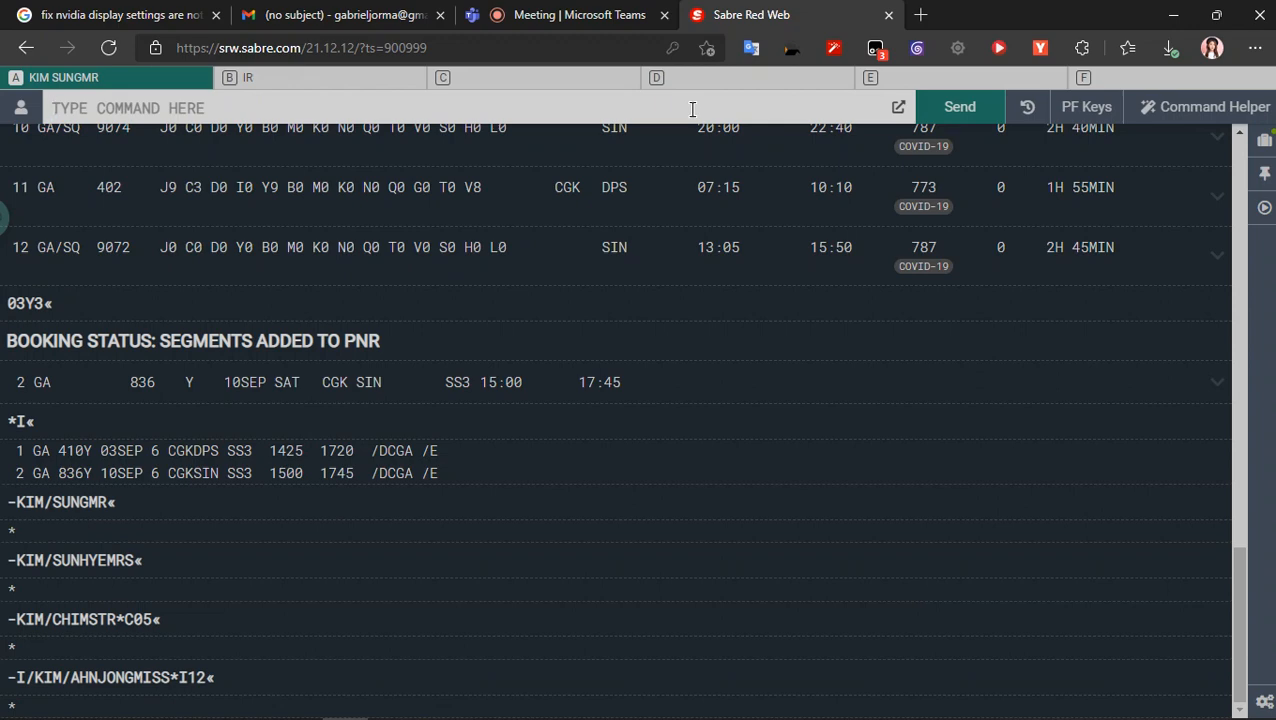
- Check the Teams meeting and its chat, and return to Sabre Red Web
click(524, 10)
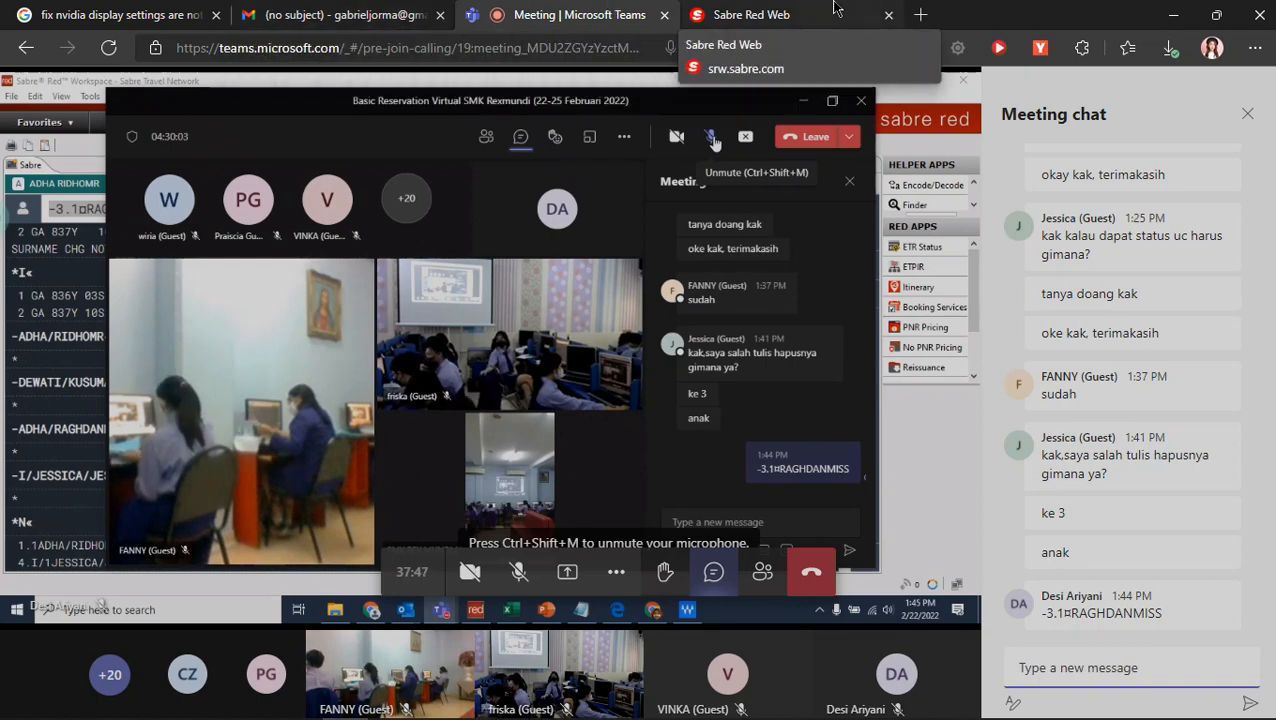
click(722, 14)
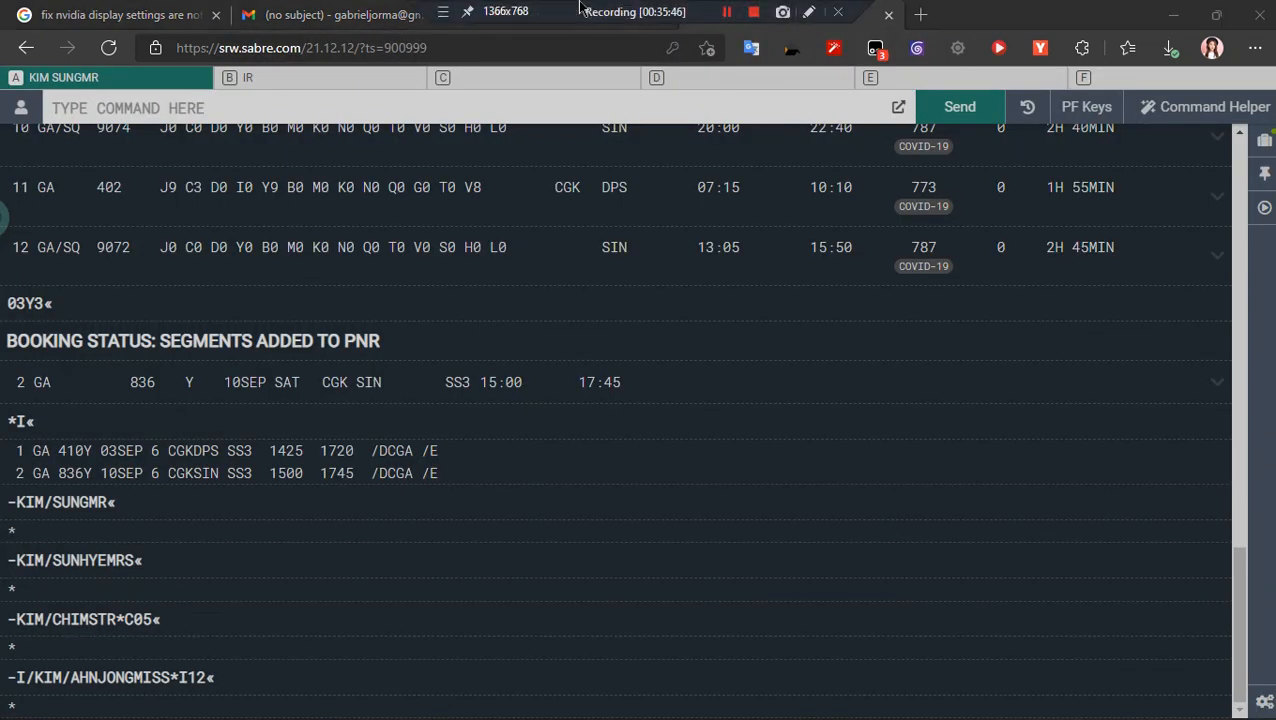
right_click(554, 9)
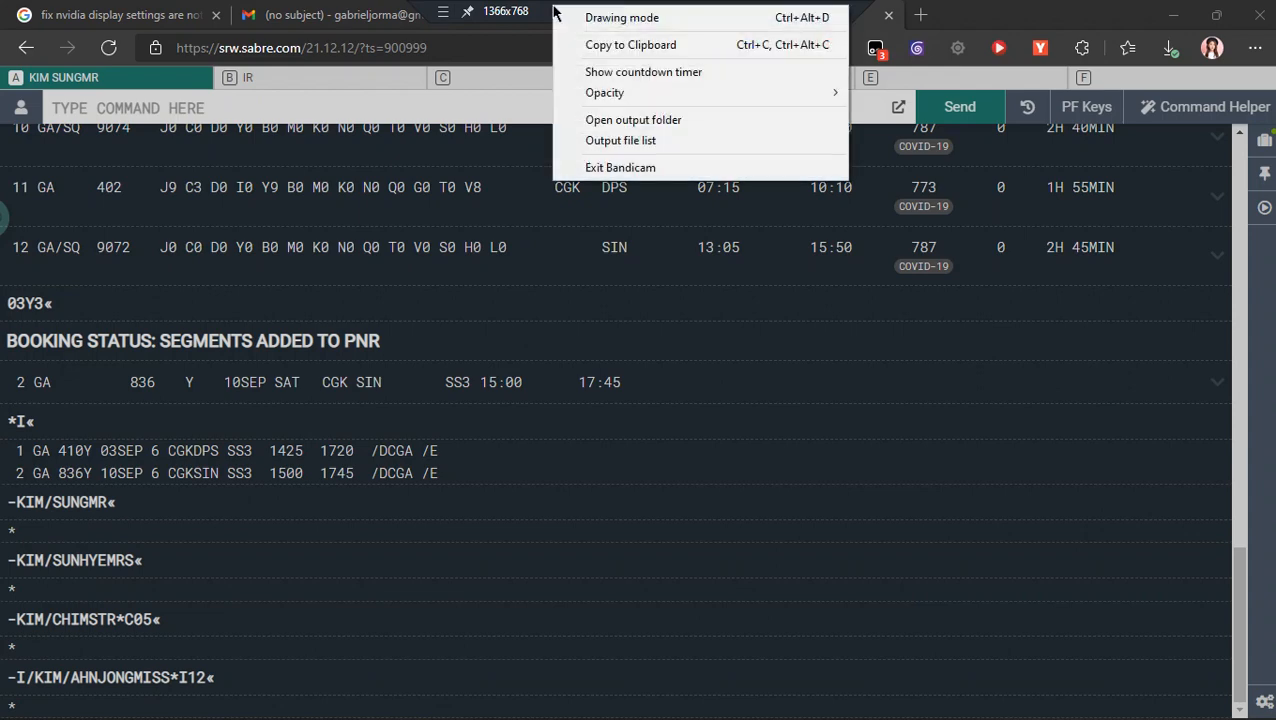
click(523, 14)
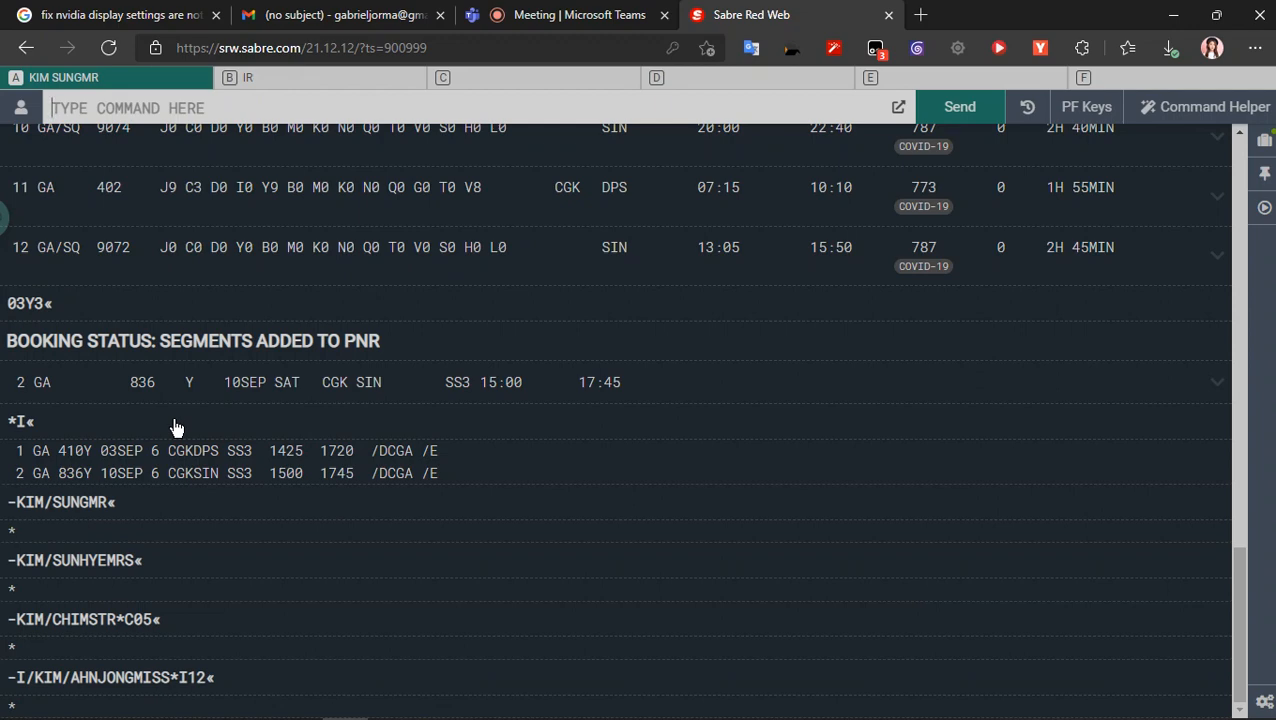
- Open Windows Disk Management and decline the request to format drive G:
mouse_move(22, 718)
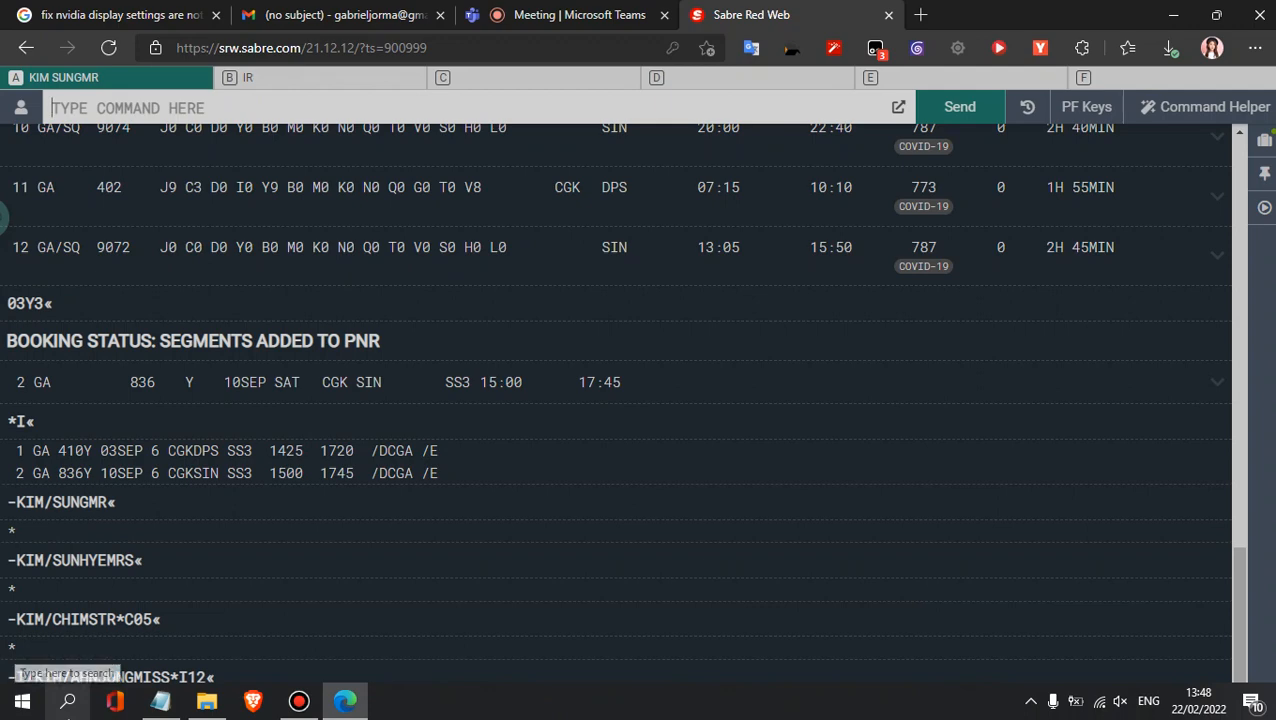
click(68, 703)
click(68, 703)
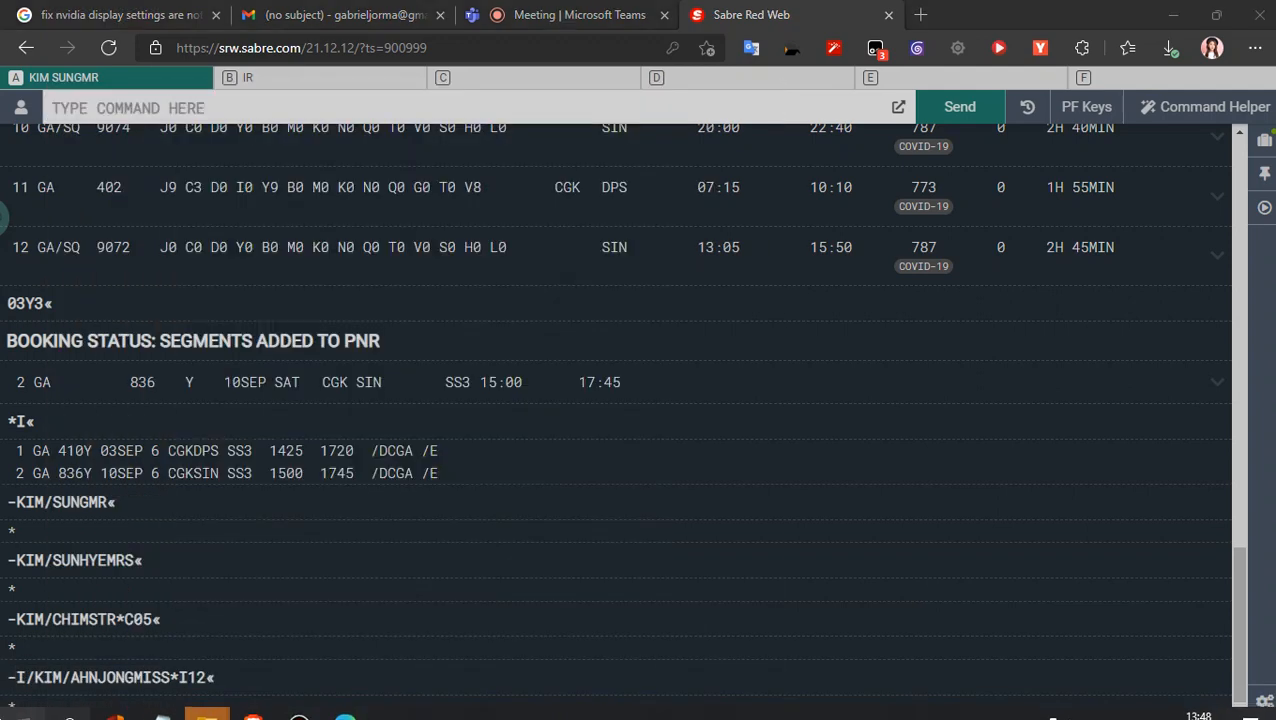
right_click(68, 703)
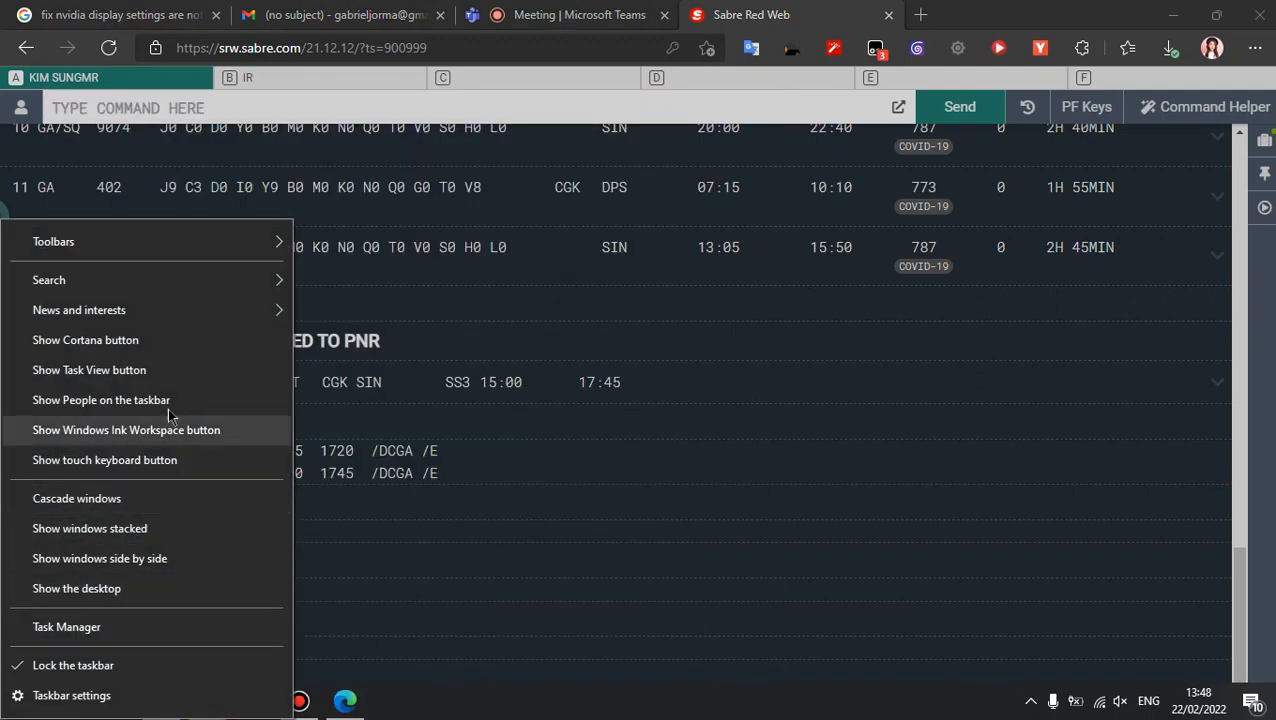
click(345, 420)
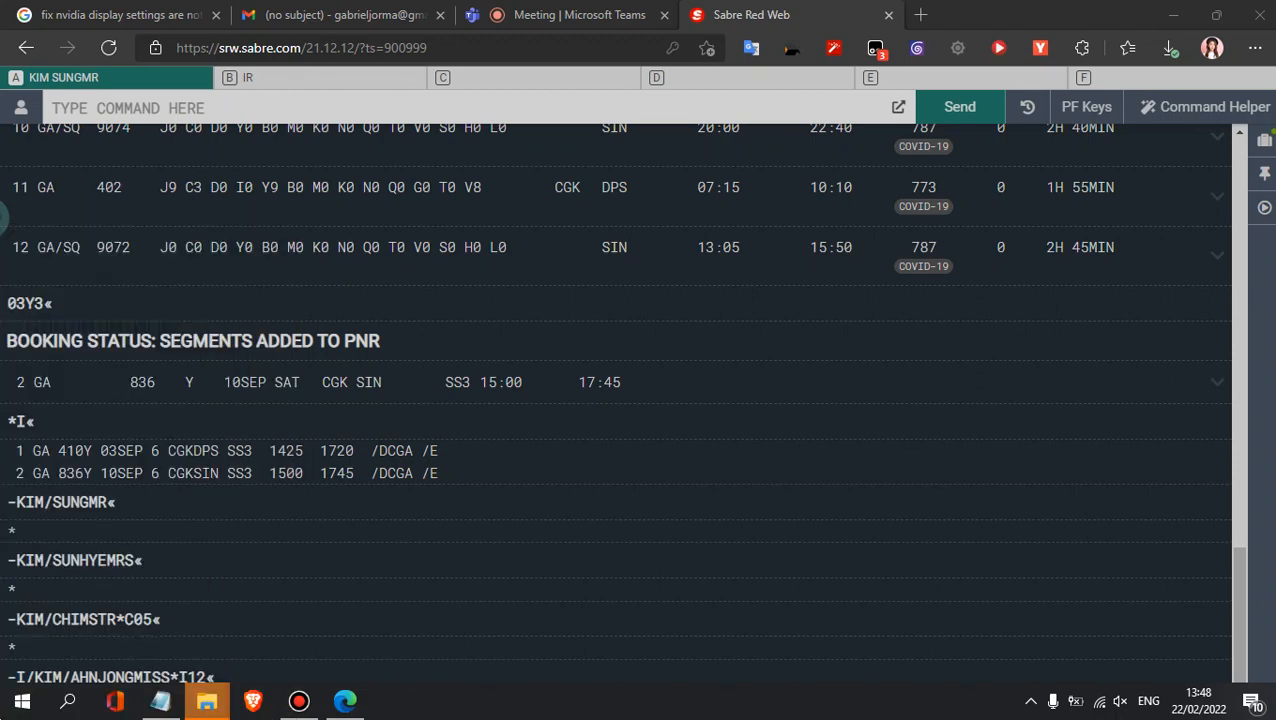
right_click(22, 703)
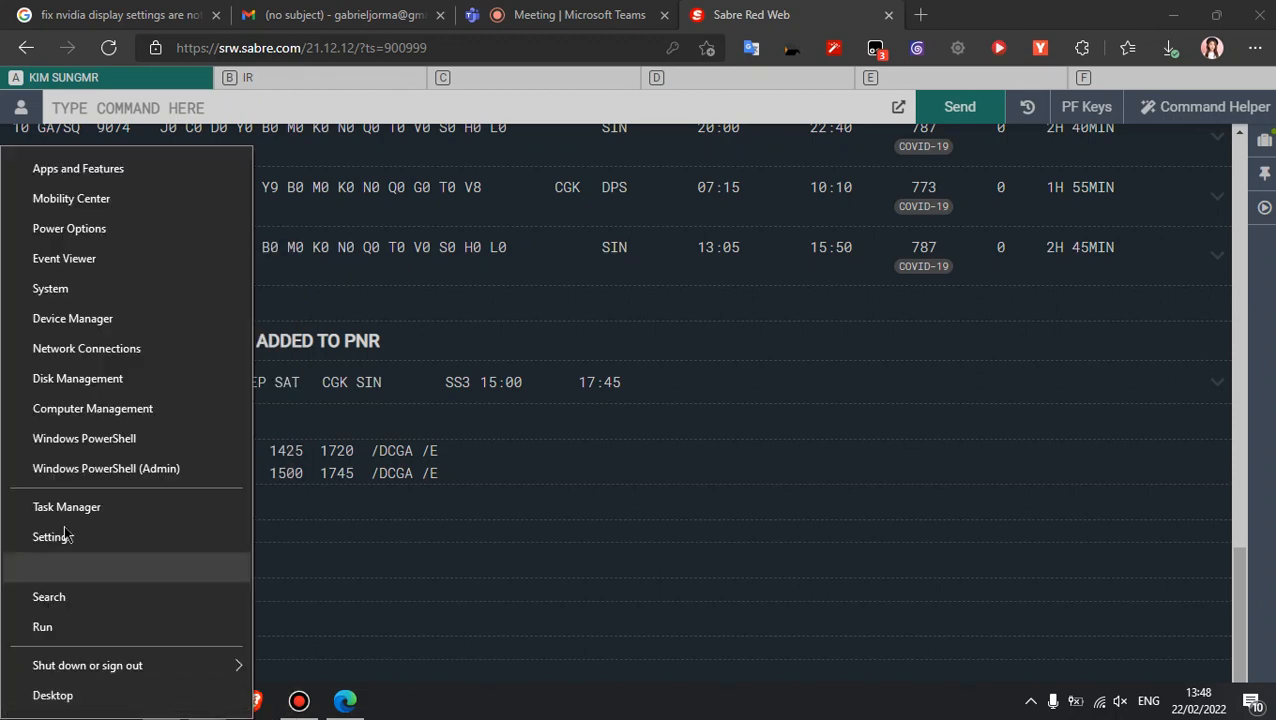
click(124, 376)
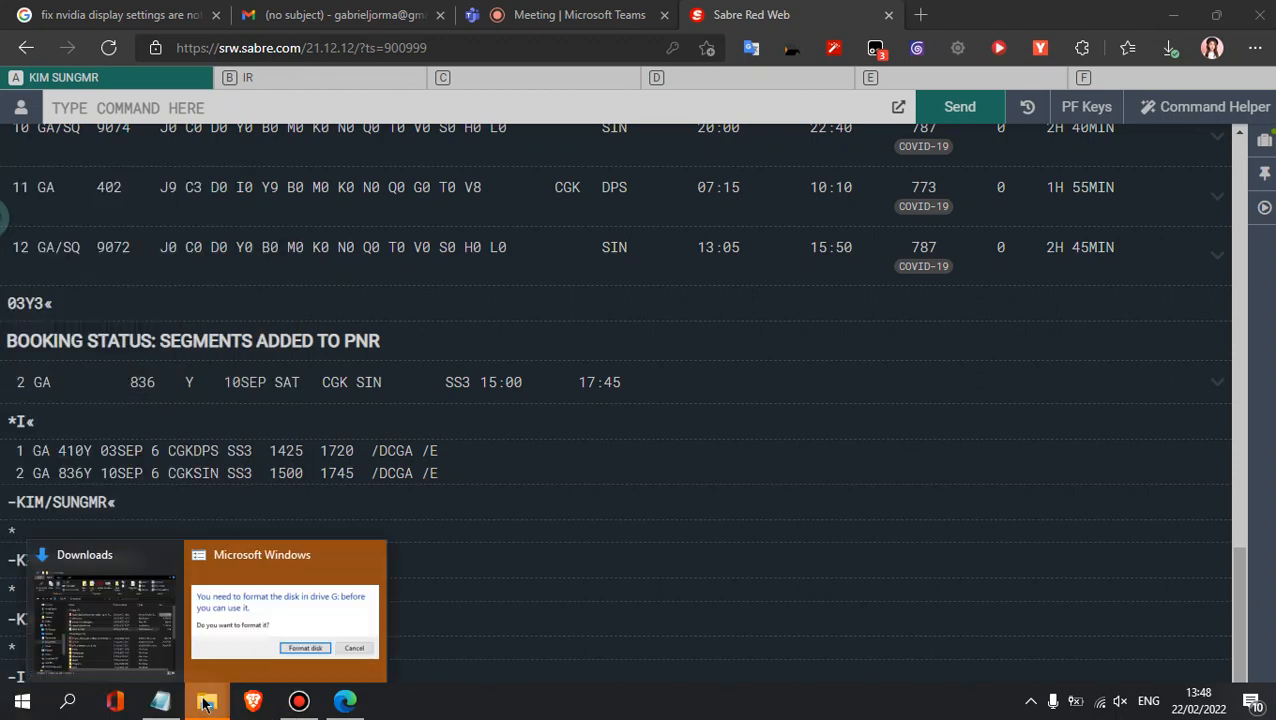
click(301, 633)
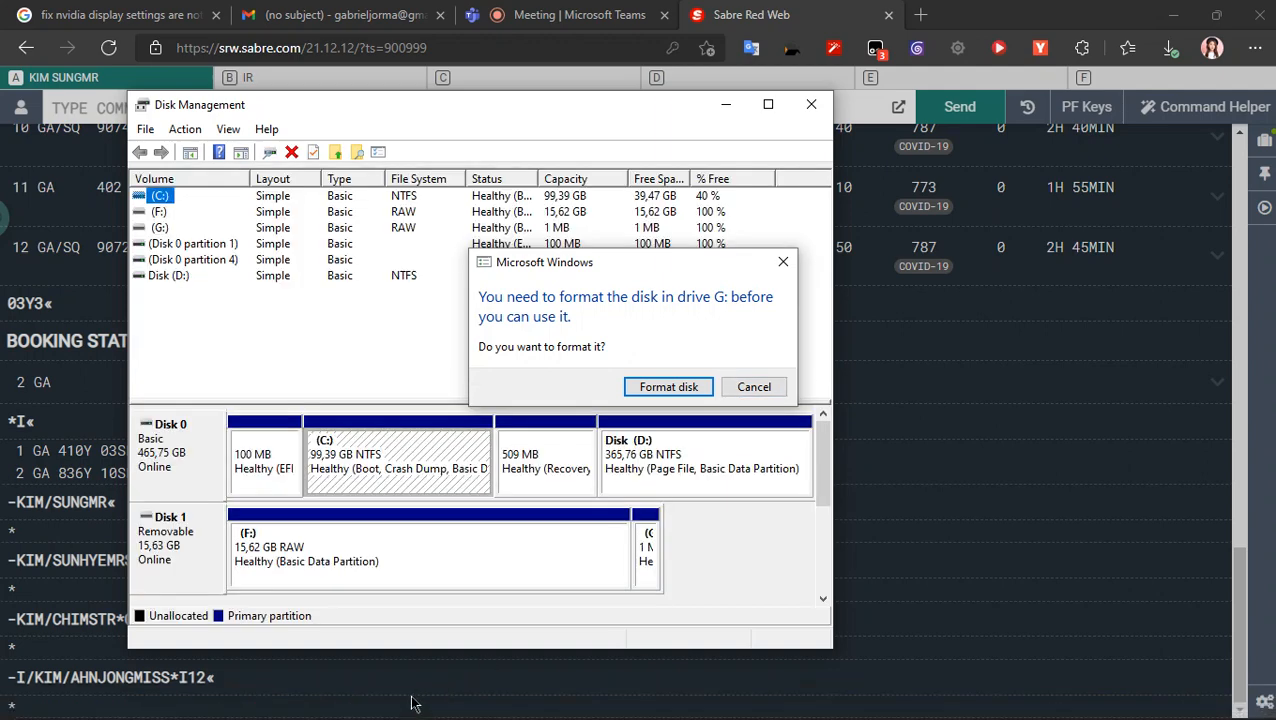
click(752, 386)
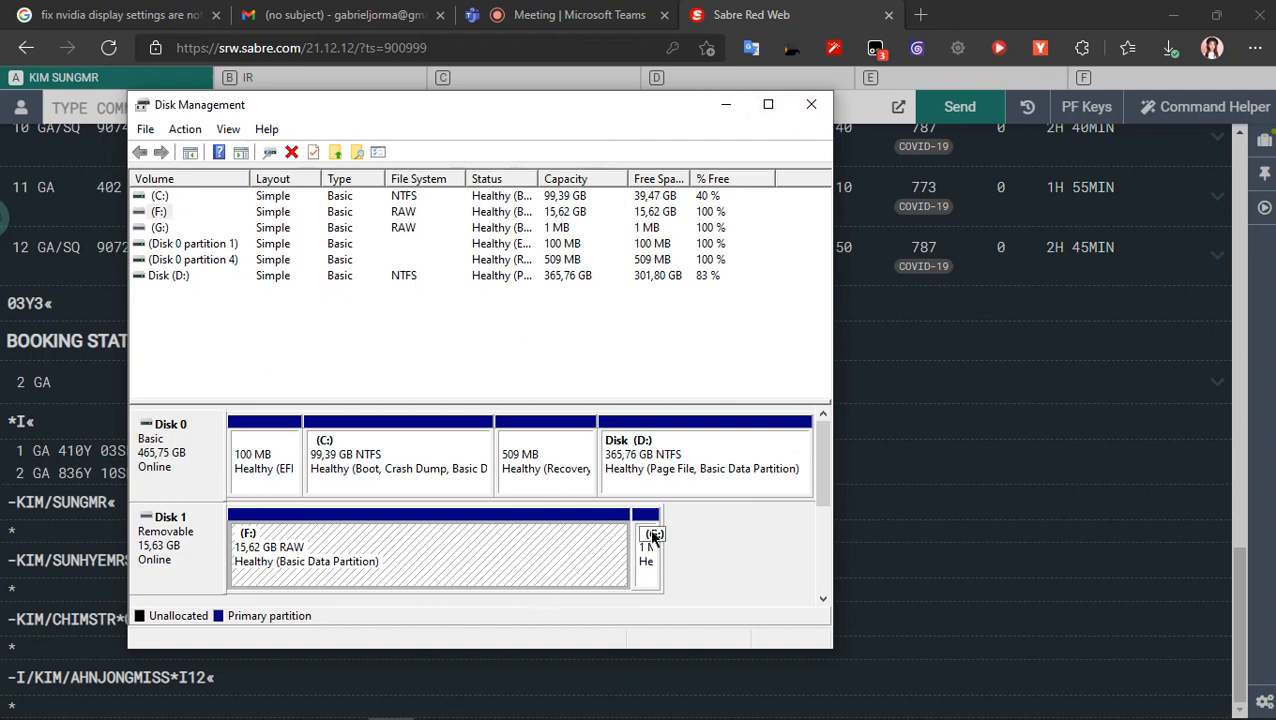
- View the volume options for the small G: partition on removable Disk 1
right_click(463, 541)
click(704, 566)
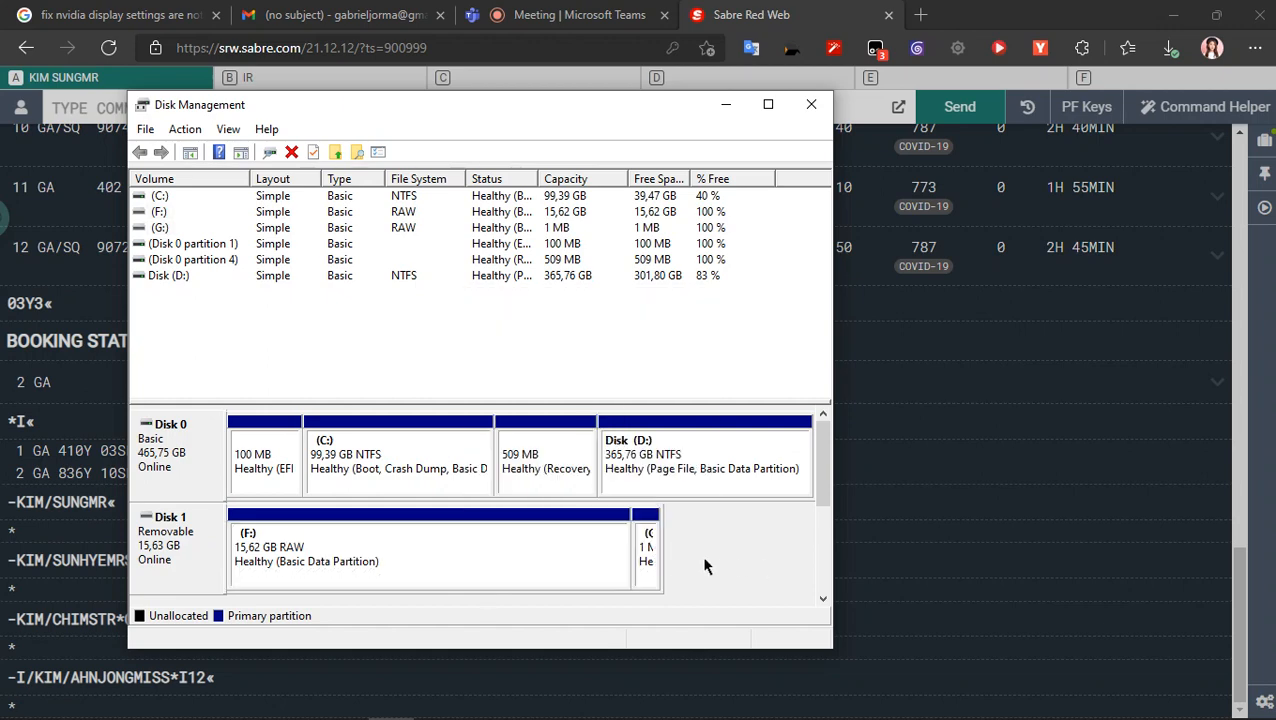
right_click(645, 563)
click(644, 561)
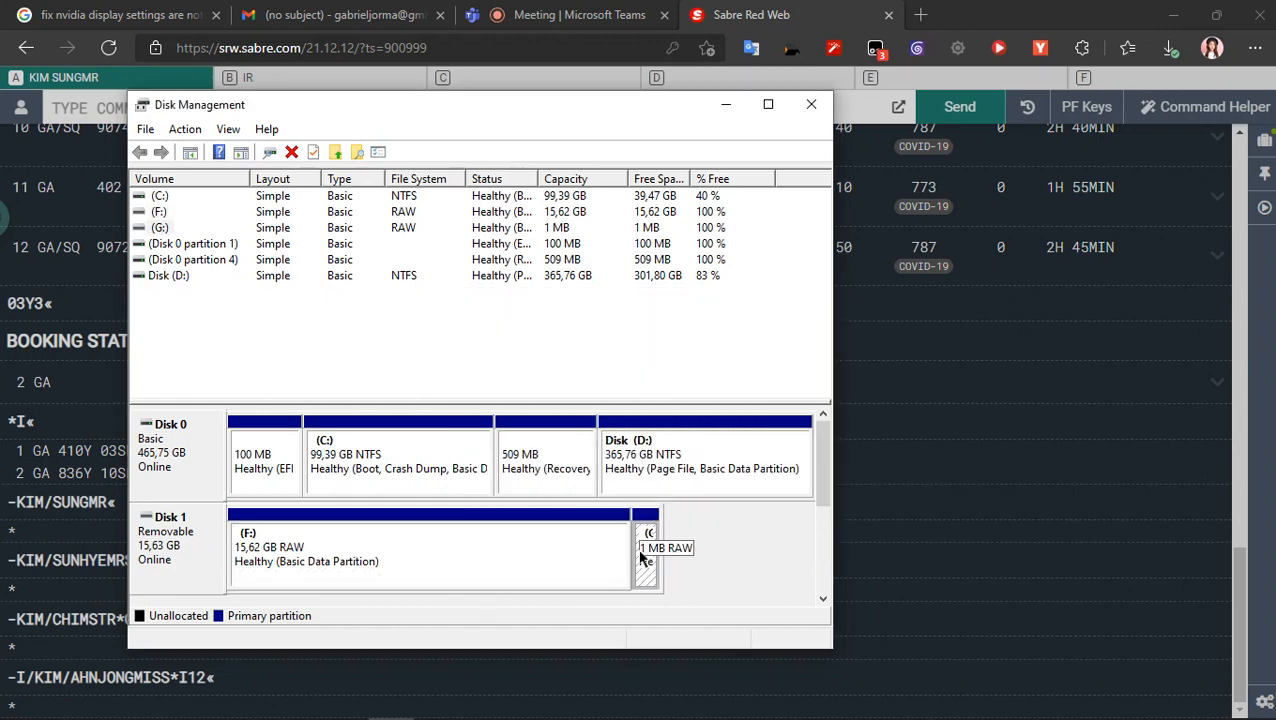
right_click(642, 559)
click(644, 563)
right_click(648, 568)
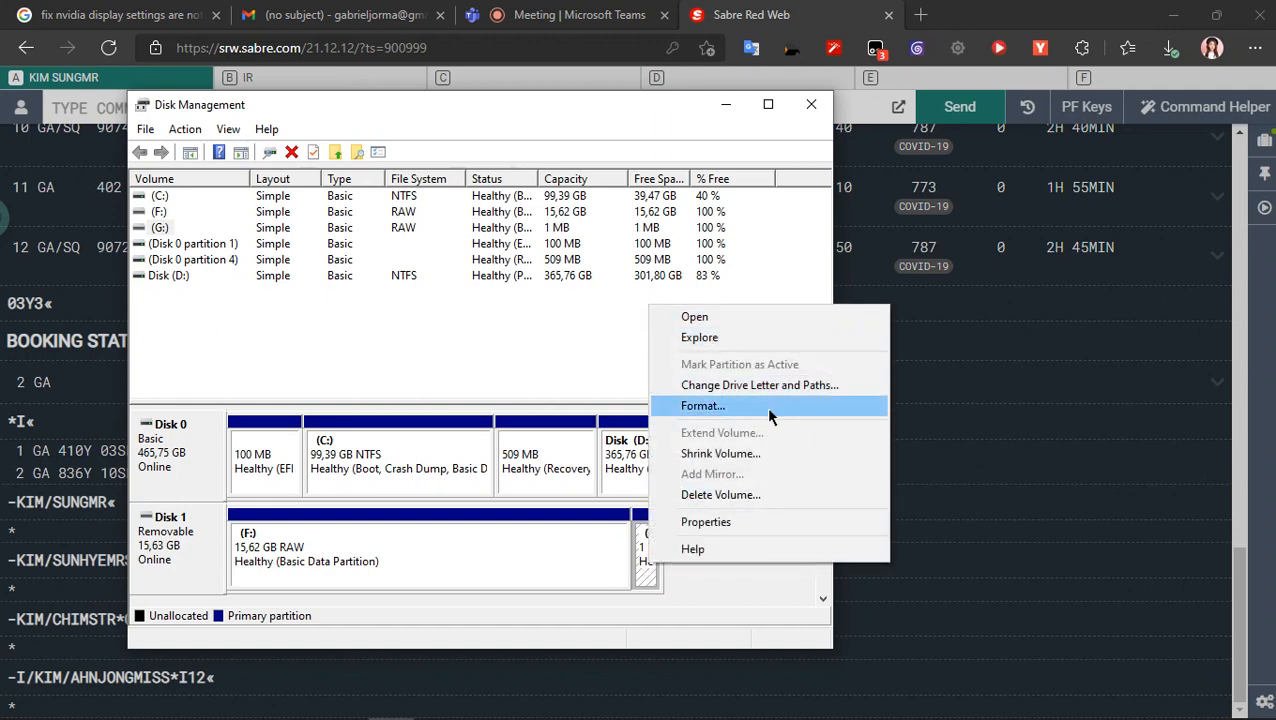
- Try to delete the F: volume on removable Disk 1
click(586, 548)
right_click(586, 548)
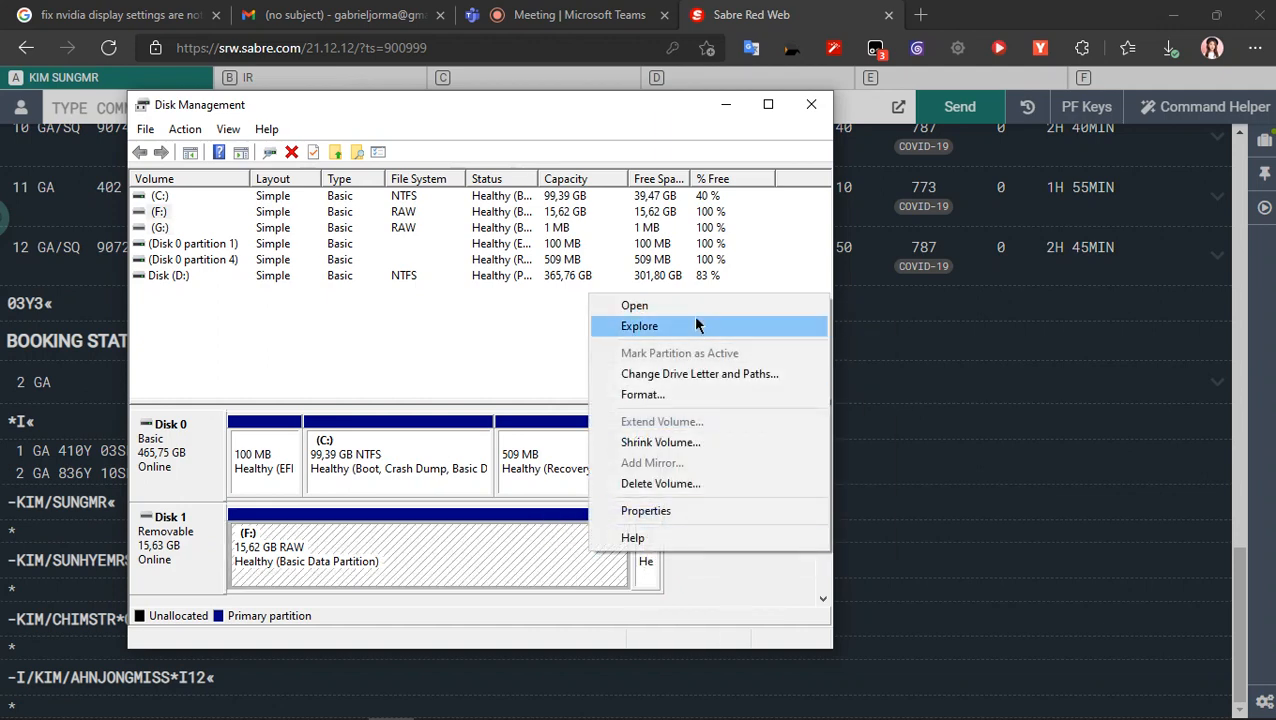
click(630, 483)
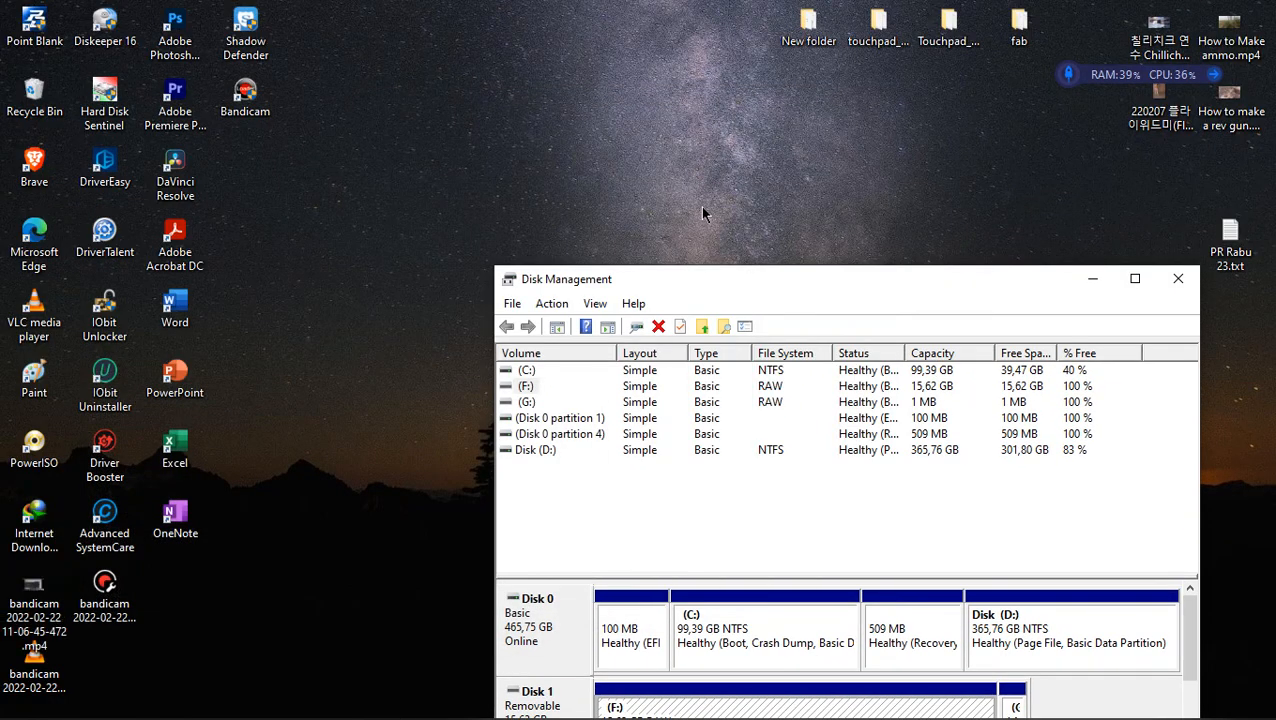
- Check the bandicam video file's details on the desktop and bring Edge and Disk Management back up
click(702, 213)
click(35, 668)
click(35, 600)
mouse_move(90, 717)
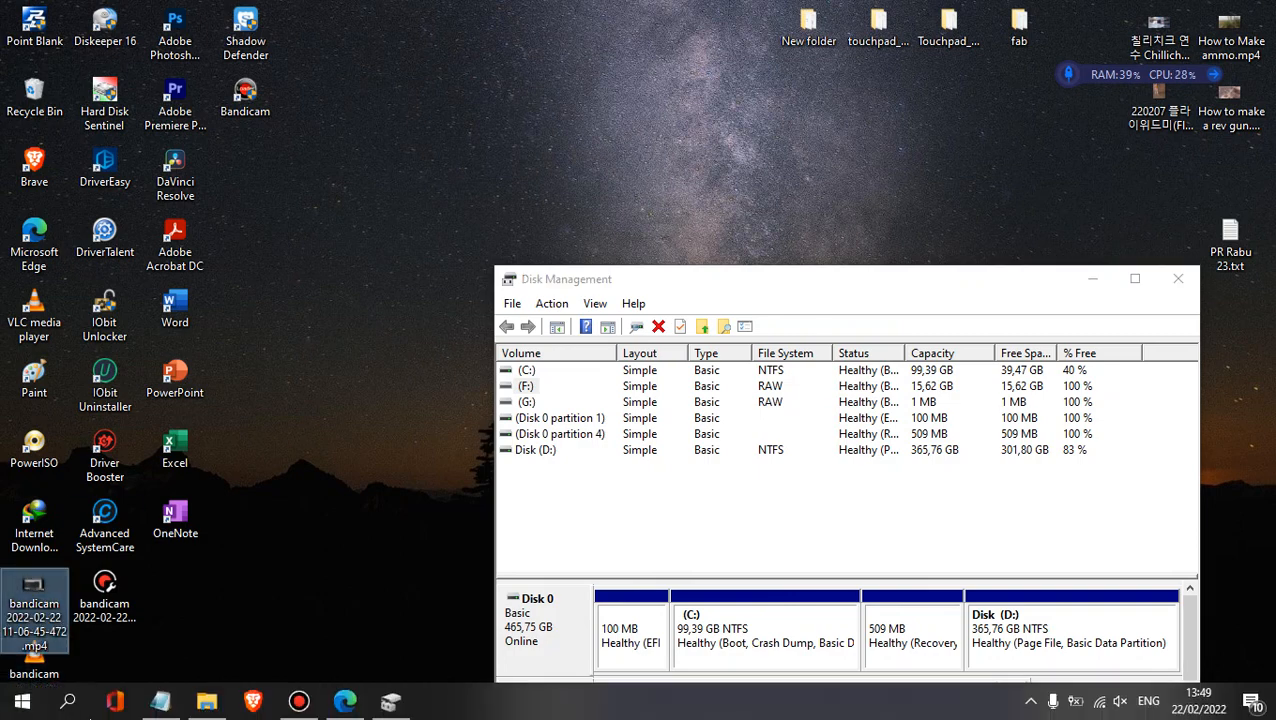
click(298, 702)
click(298, 702)
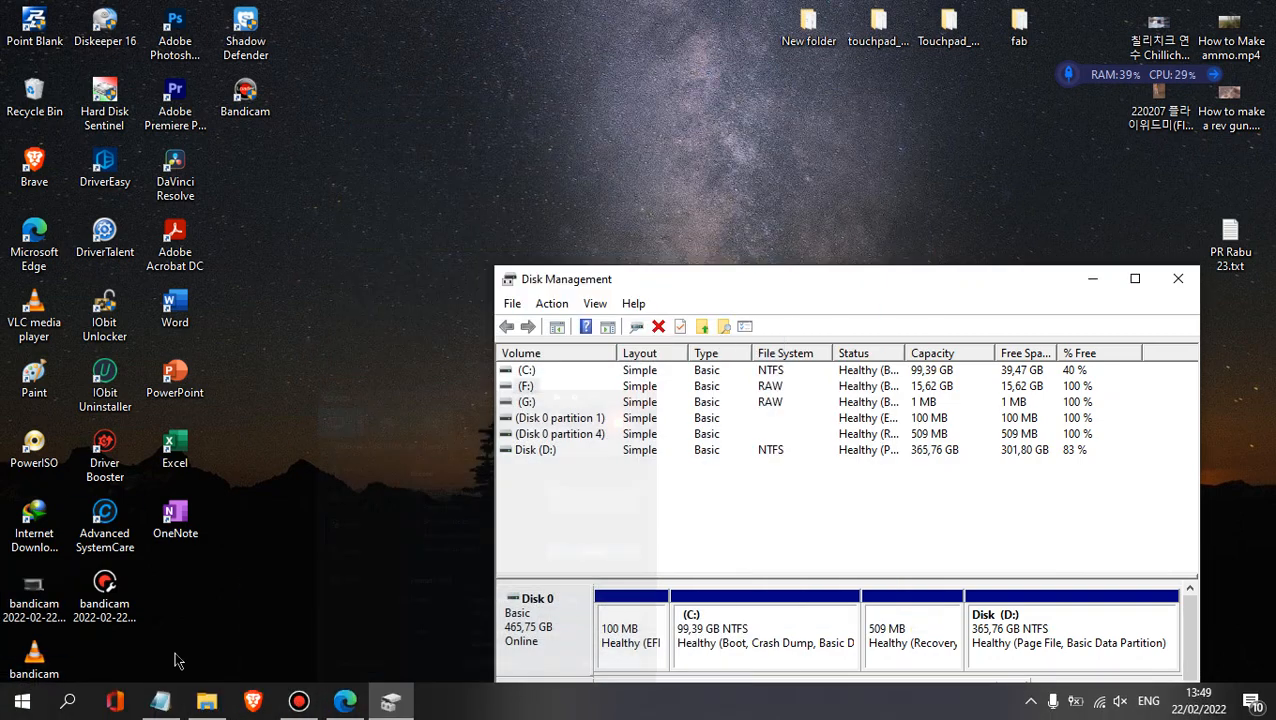
click(27, 606)
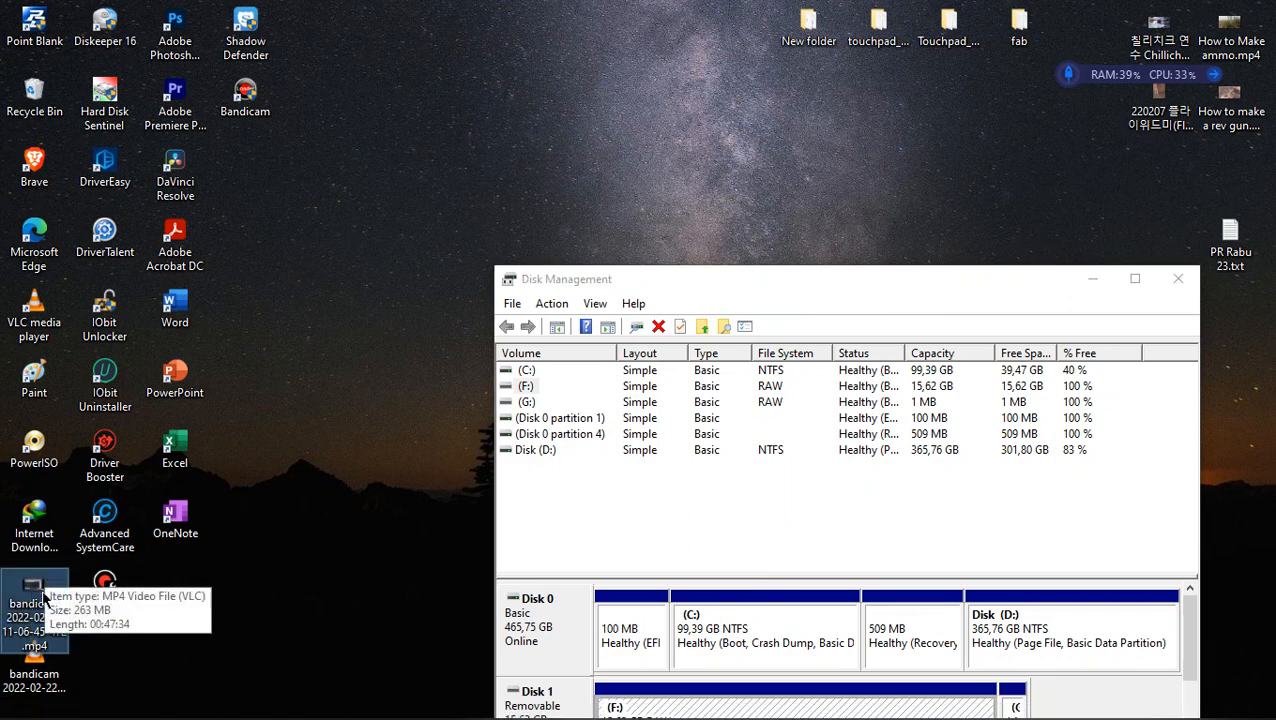
click(364, 706)
click(395, 705)
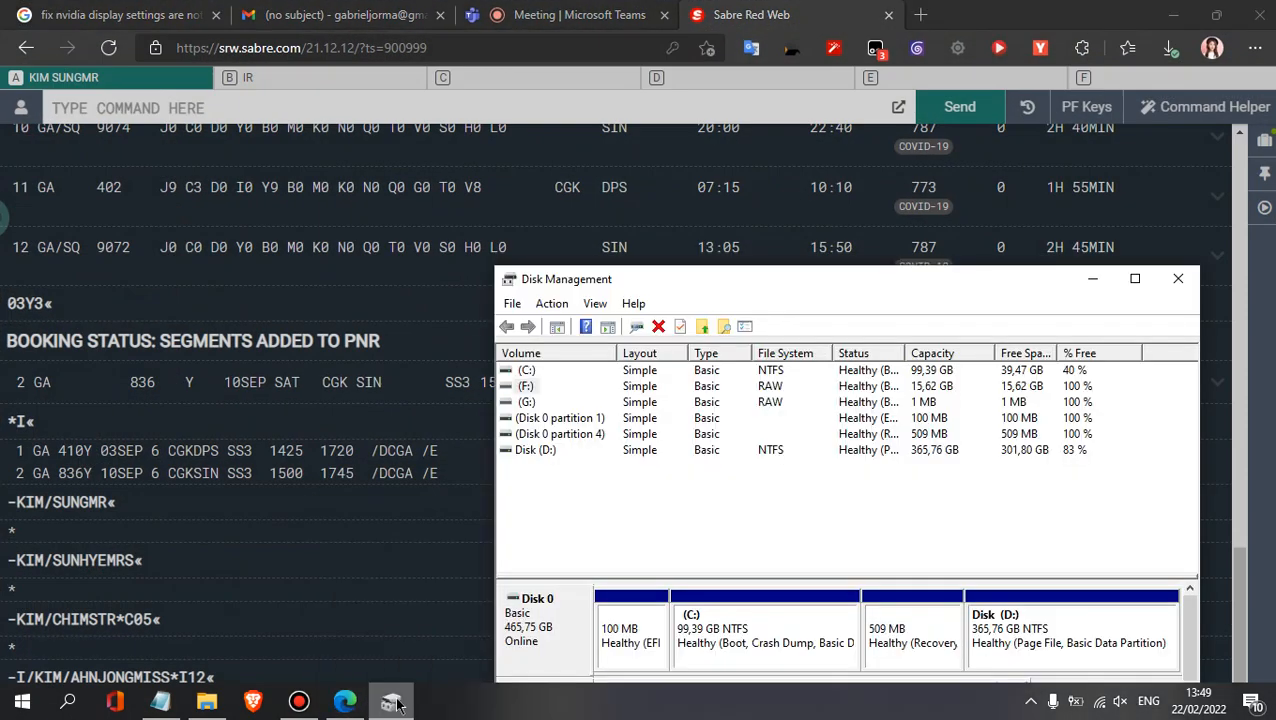
- Bring Disk Management over the Teams meeting and try again to delete Disk 1's F: volume
click(587, 13)
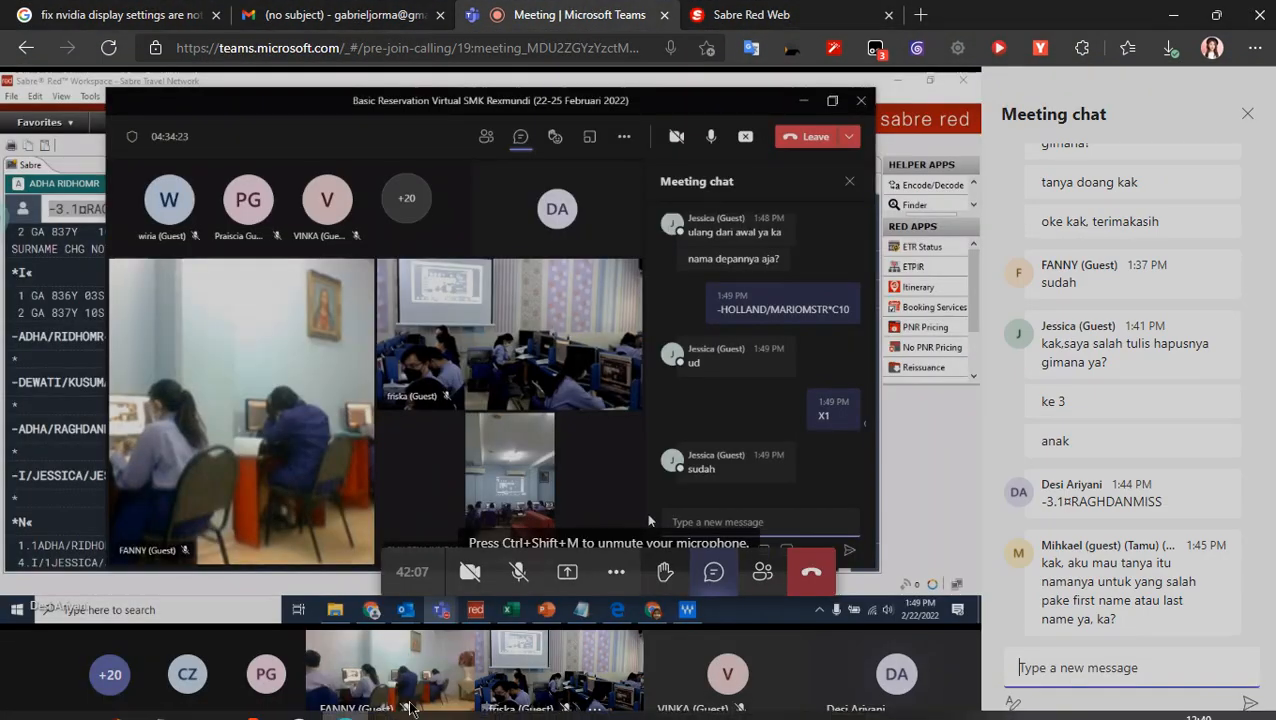
click(393, 705)
drag(814, 267, 748, 115)
right_click(634, 545)
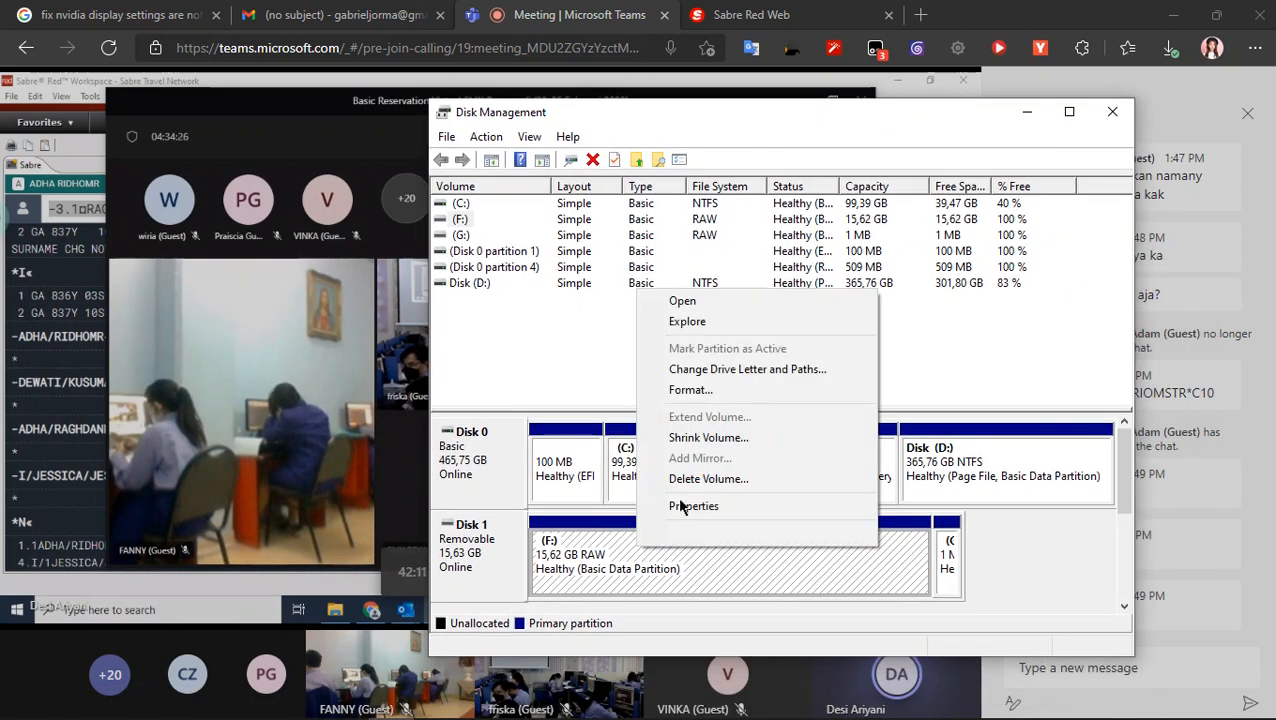
click(753, 487)
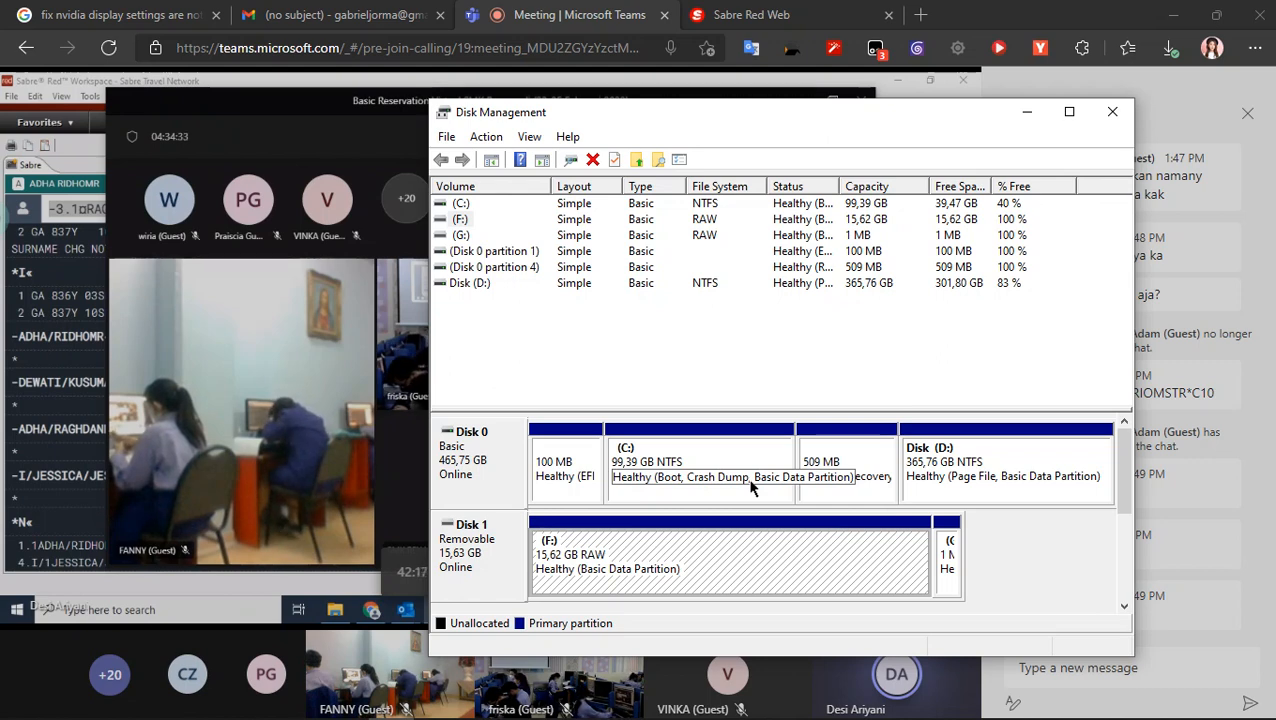
- View the available options for the F: volume and for removable Disk 1 itself
right_click(691, 563)
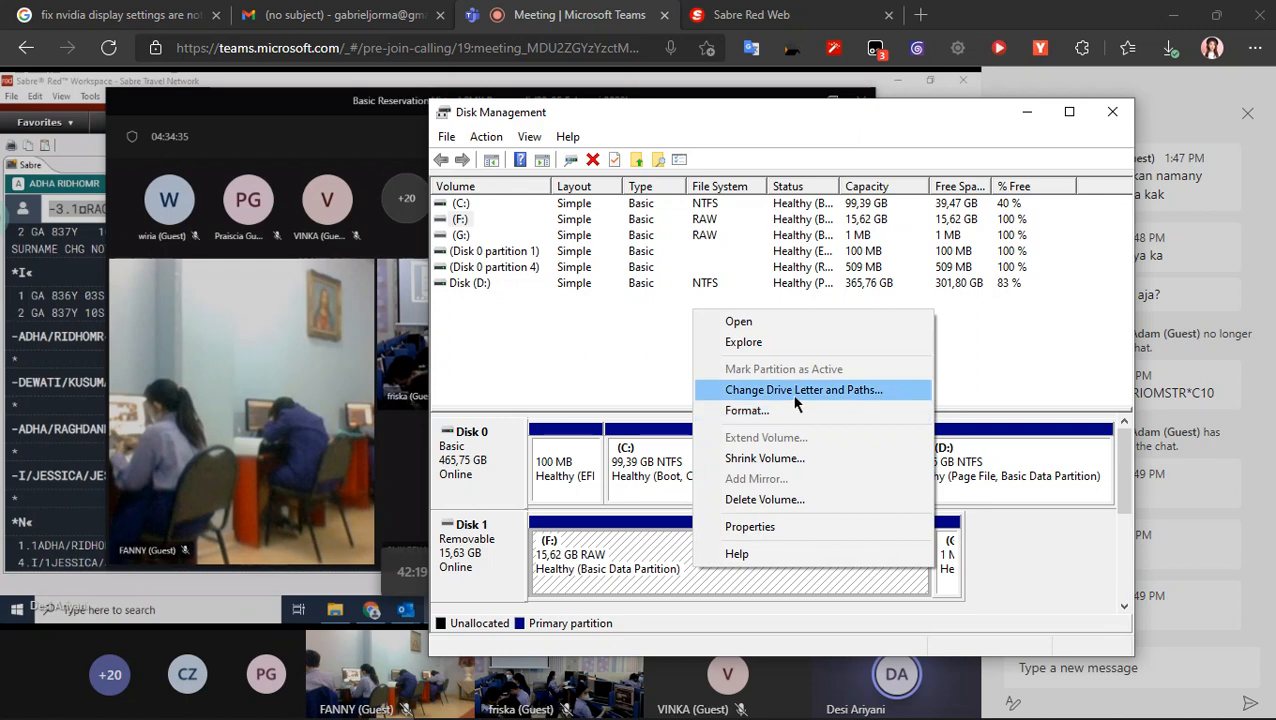
click(927, 569)
click(484, 548)
right_click(484, 548)
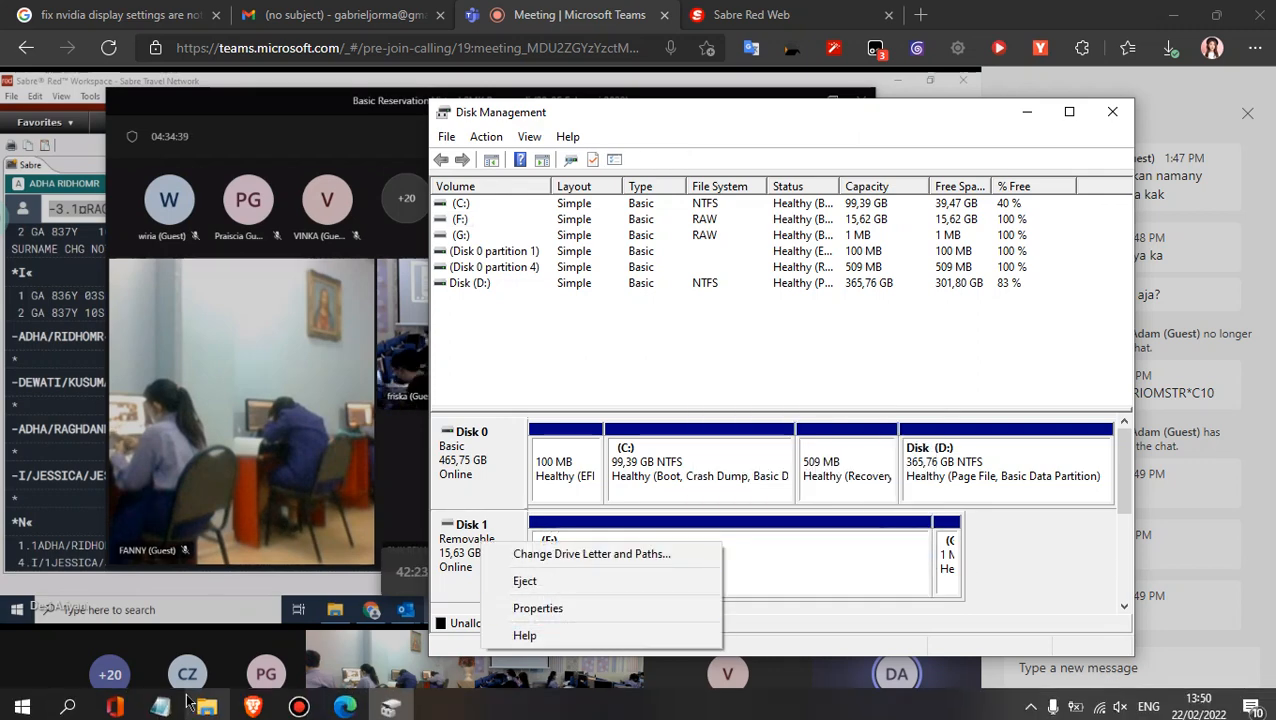
- Try to open USB Drive (G:) and USB Drive (F:) in File Explorer, declining to format either one
right_click(206, 703)
click(206, 703)
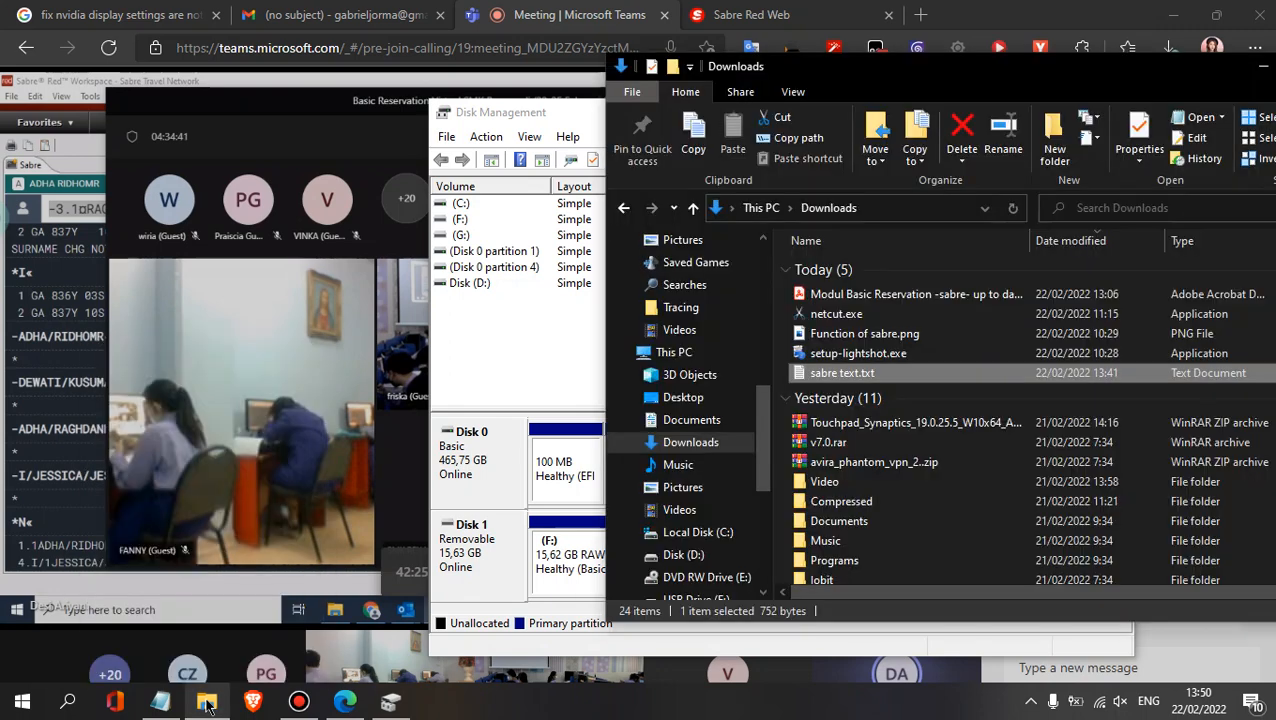
click(711, 534)
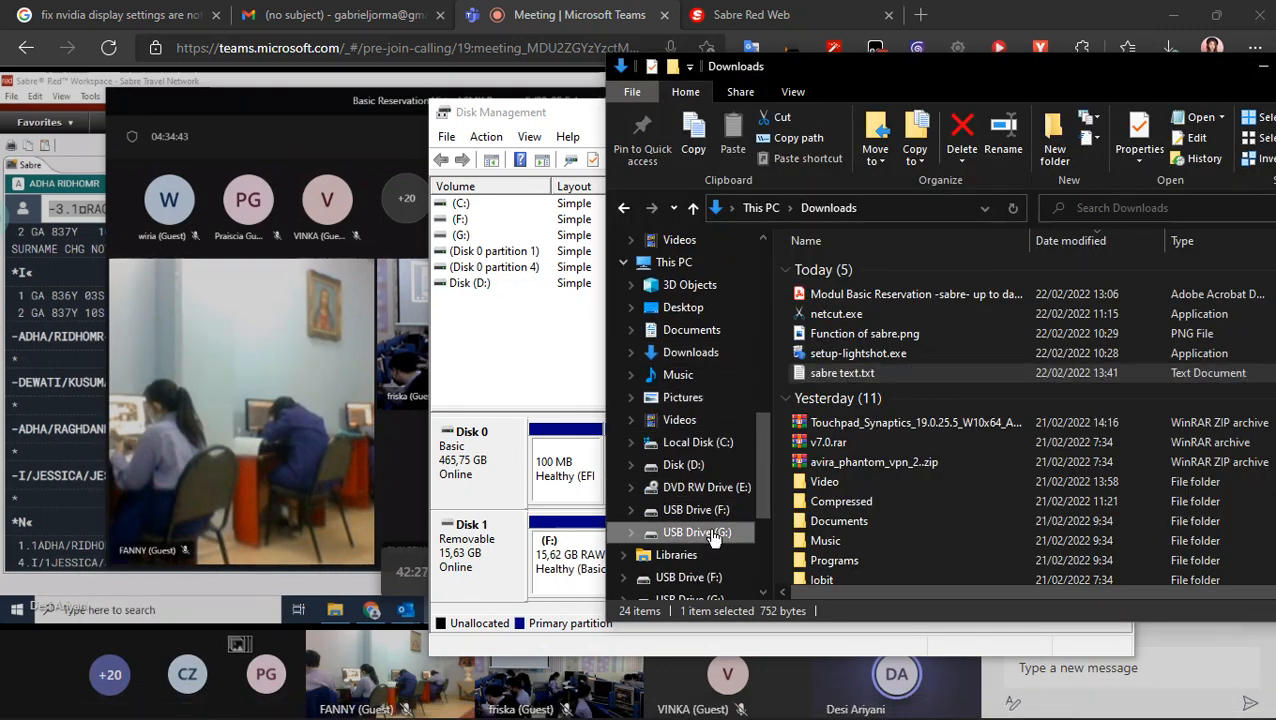
click(754, 386)
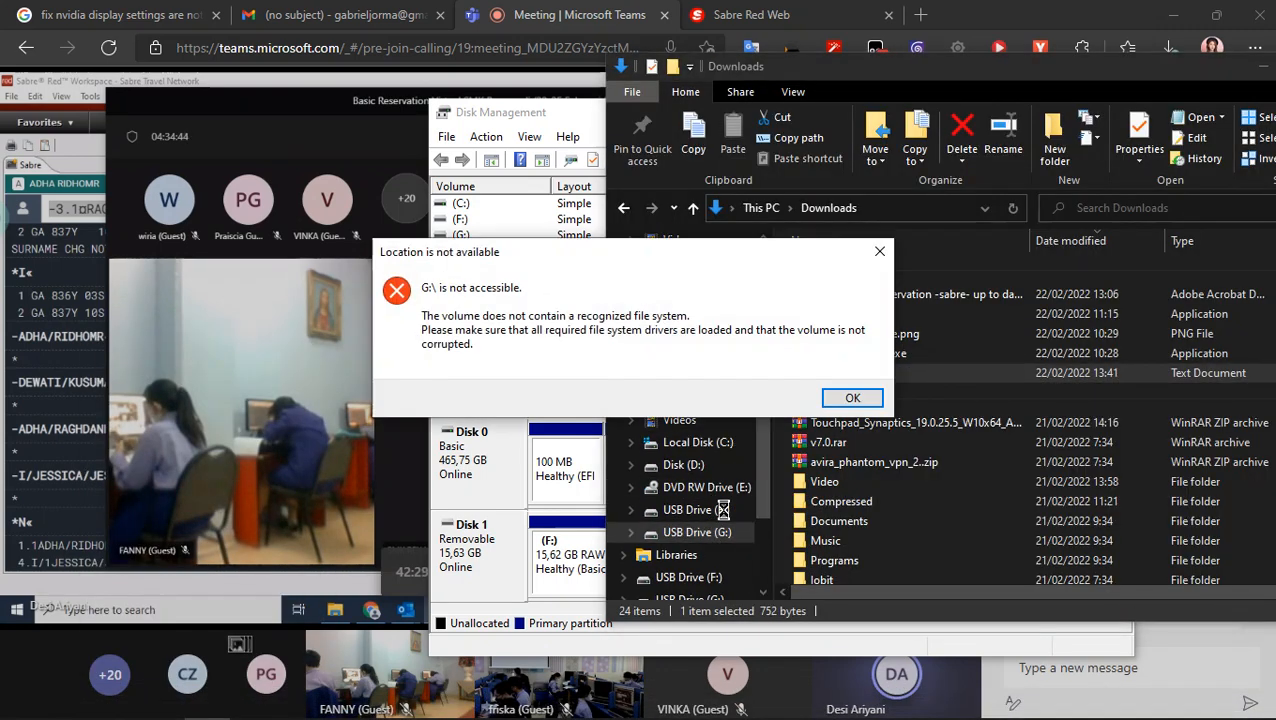
click(852, 399)
click(690, 512)
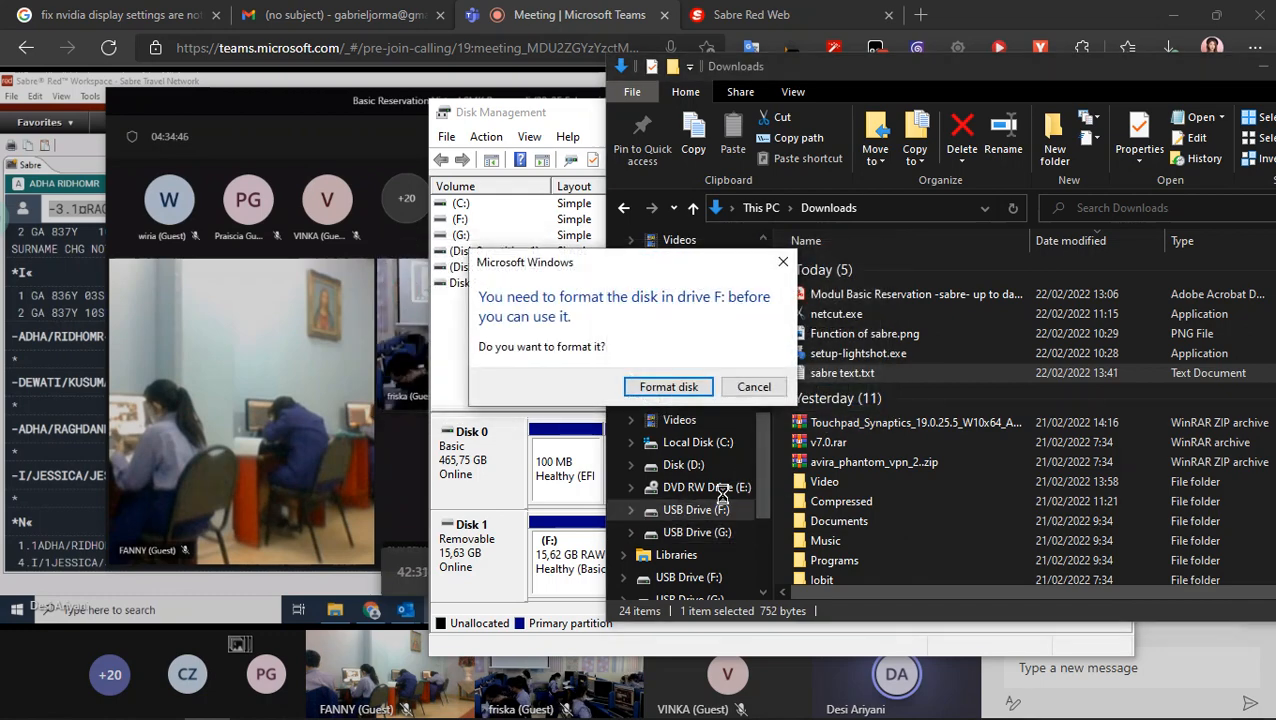
click(754, 386)
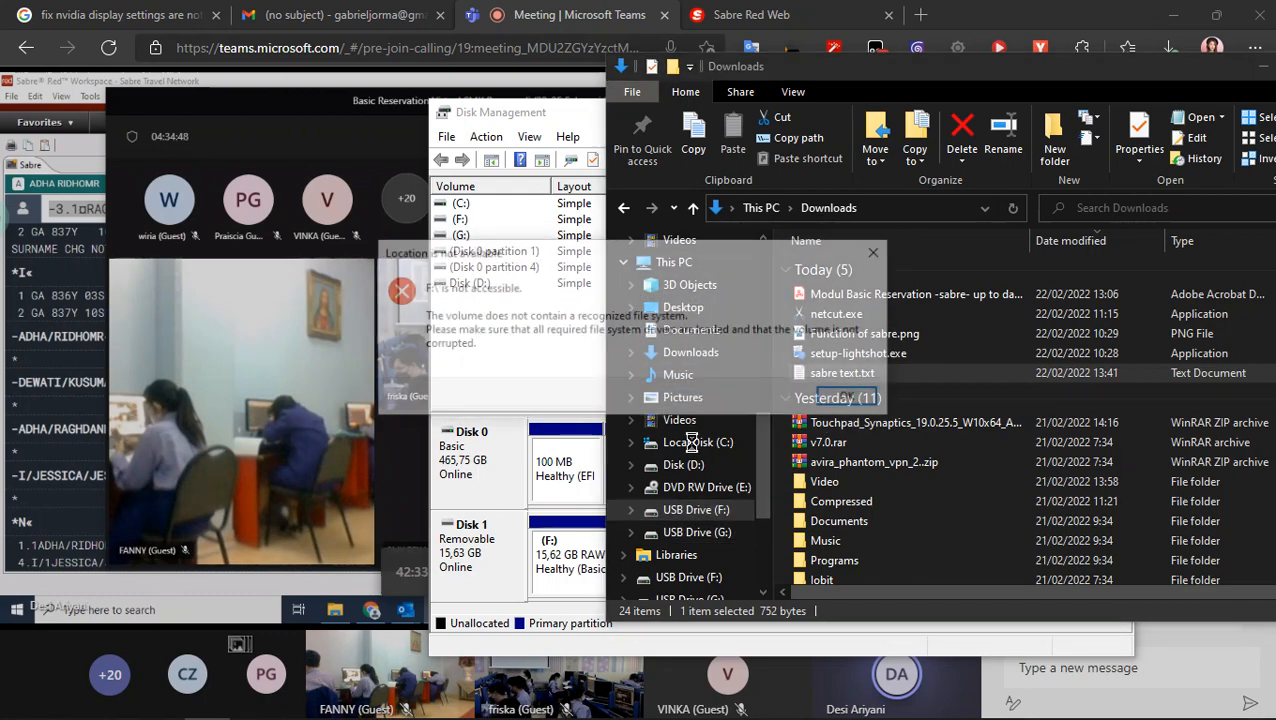
click(853, 396)
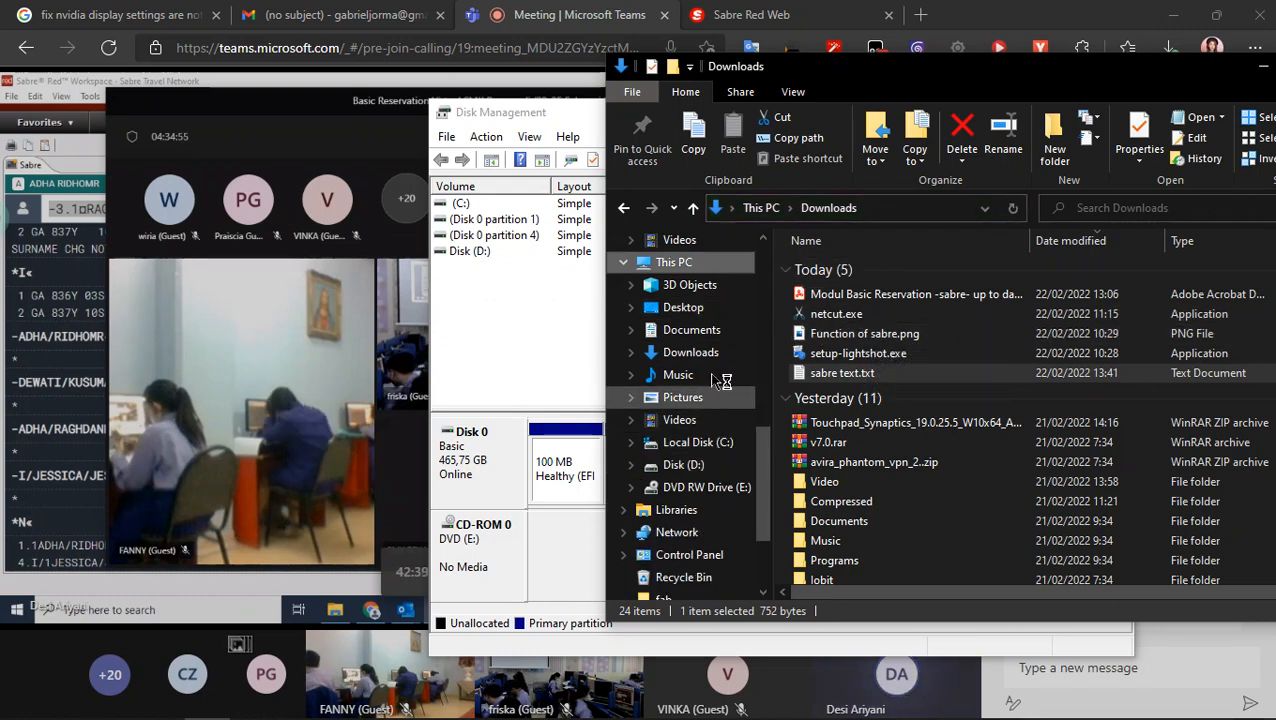
- Show the drives under This PC and check the options for USB Drive (G:)
click(707, 264)
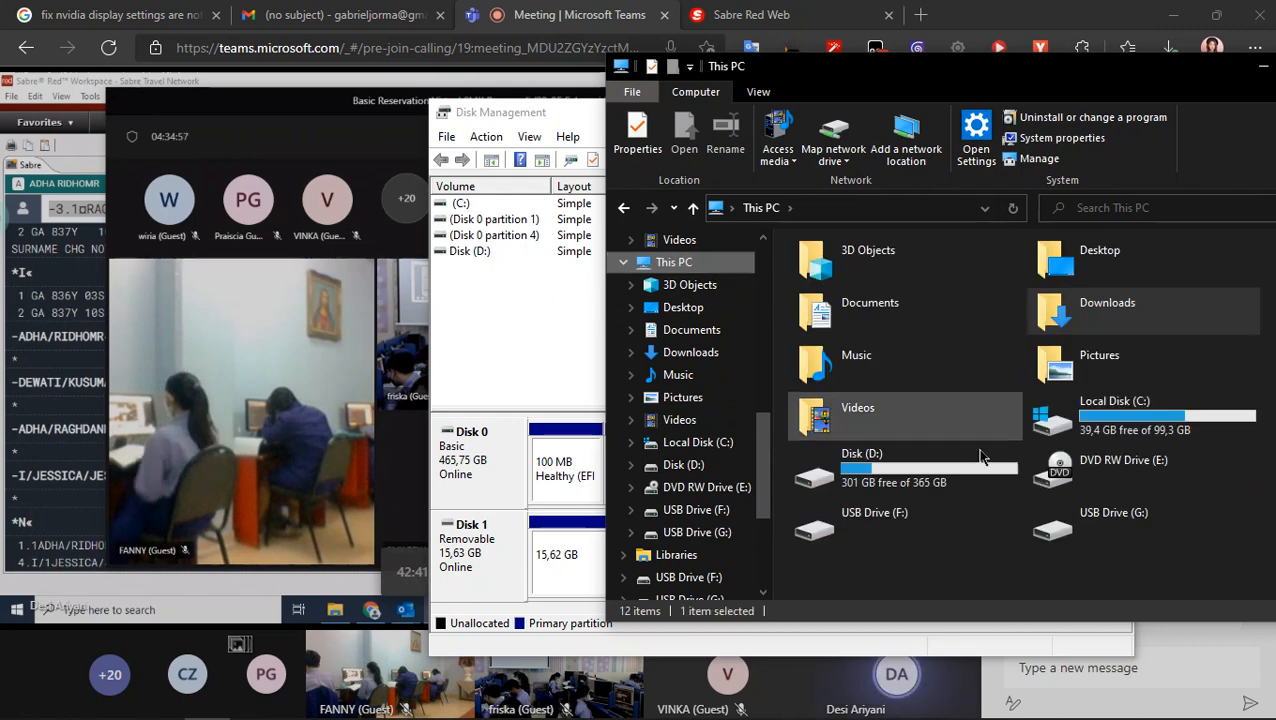
right_click(1100, 525)
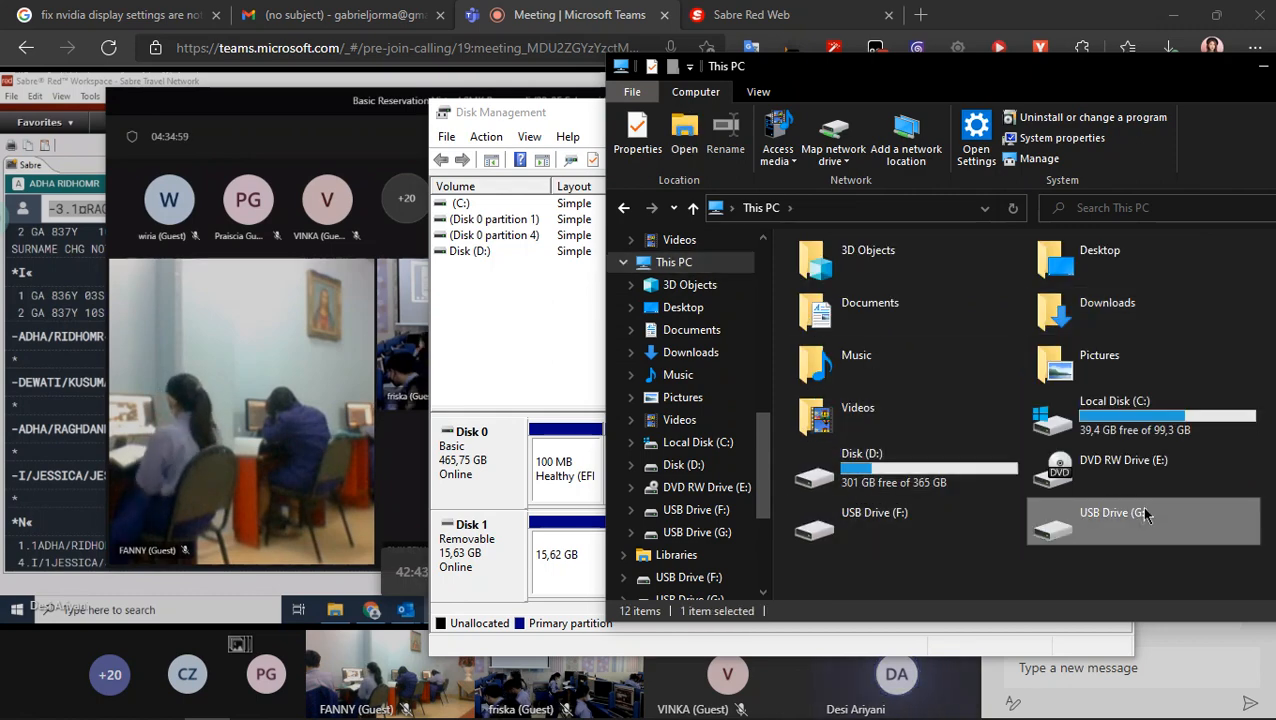
key(Escape)
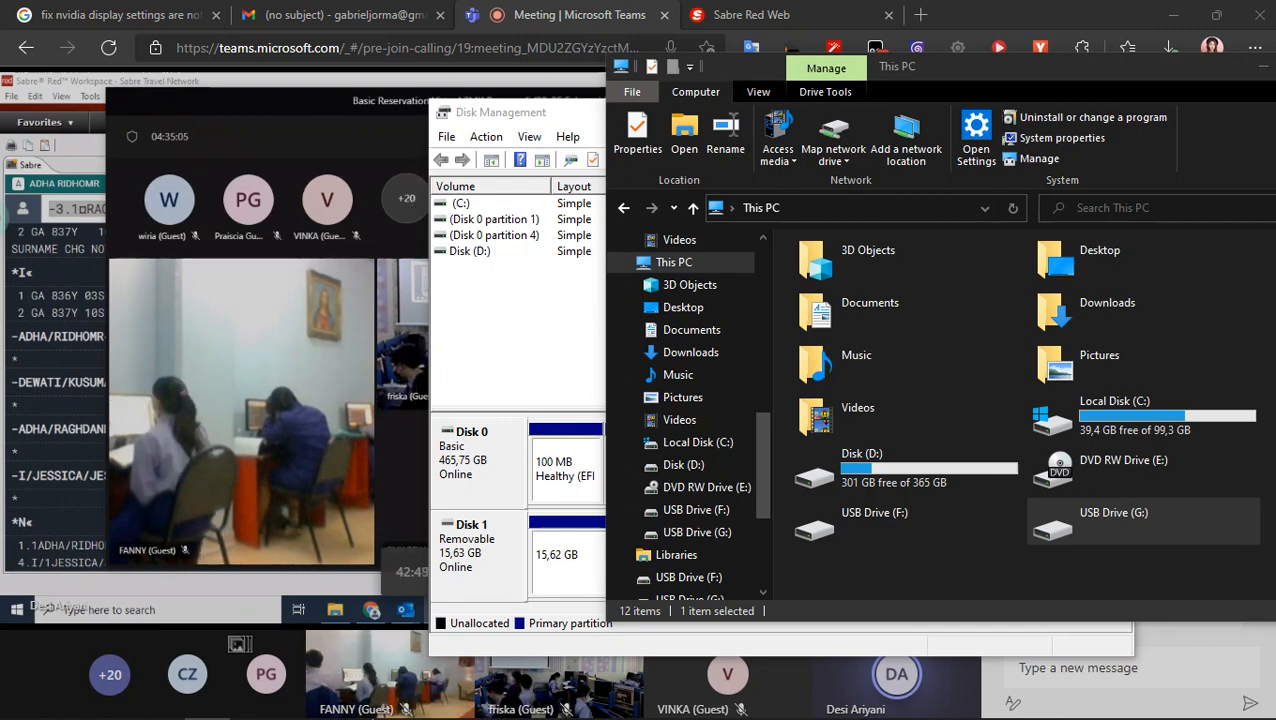
- Delete the F: and G: volumes from removable Disk 1 in Disk Management
mouse_move(400, 703)
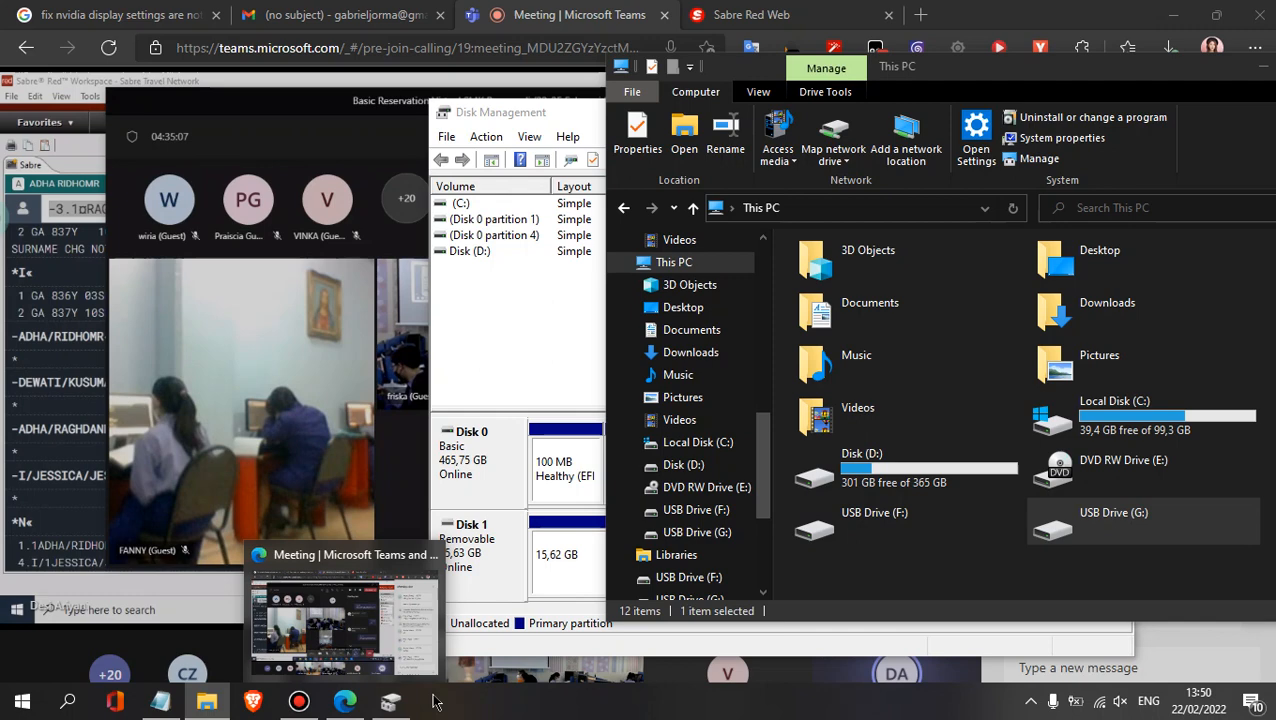
drag(508, 103, 338, 114)
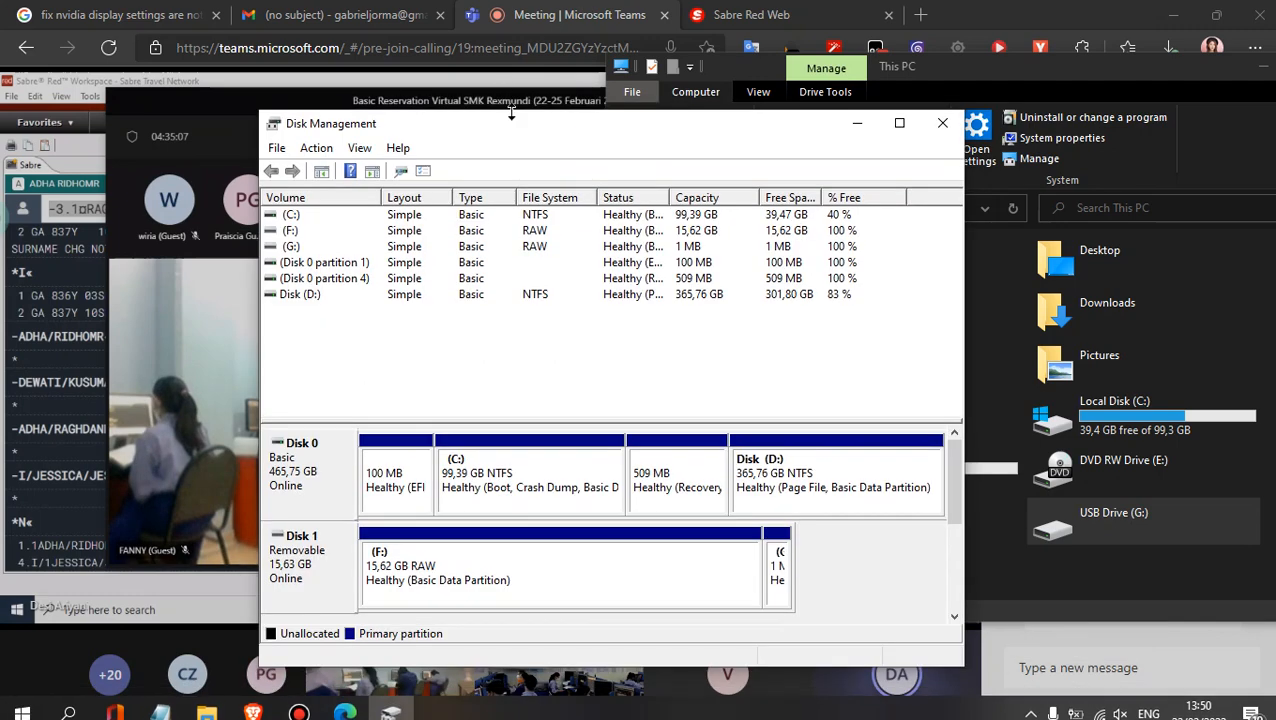
right_click(481, 545)
click(575, 470)
click(710, 437)
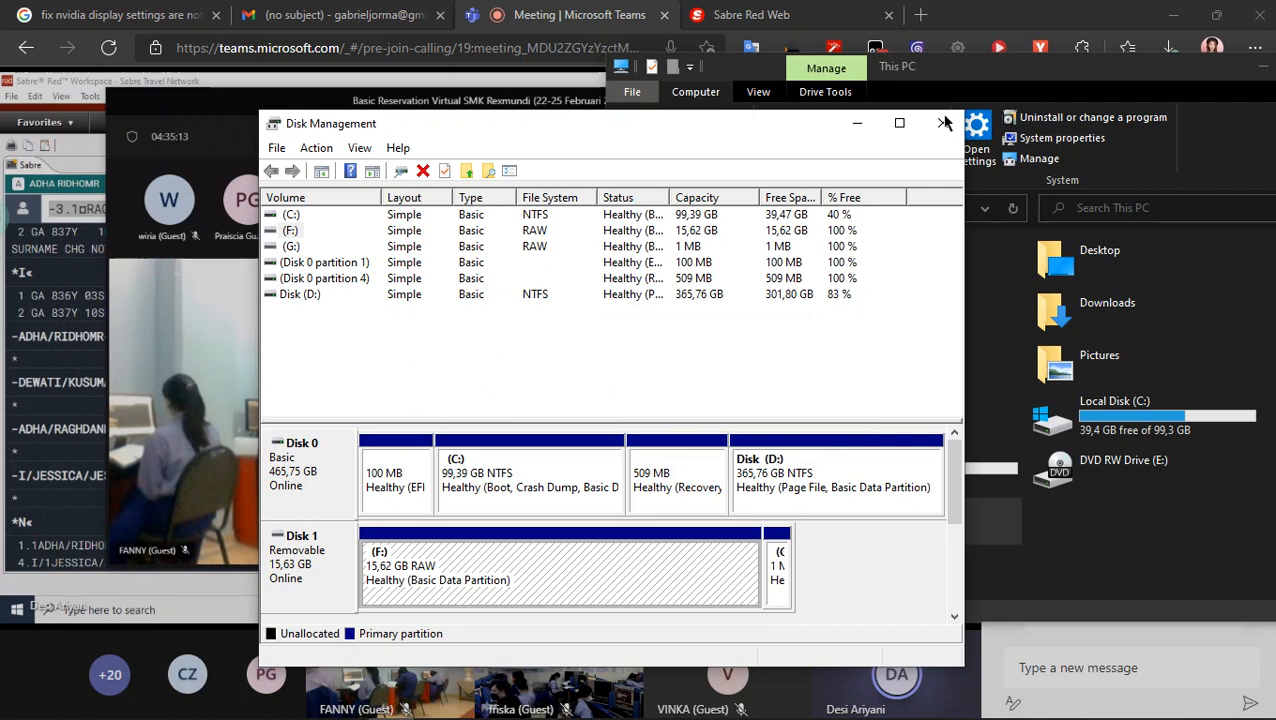
right_click(785, 565)
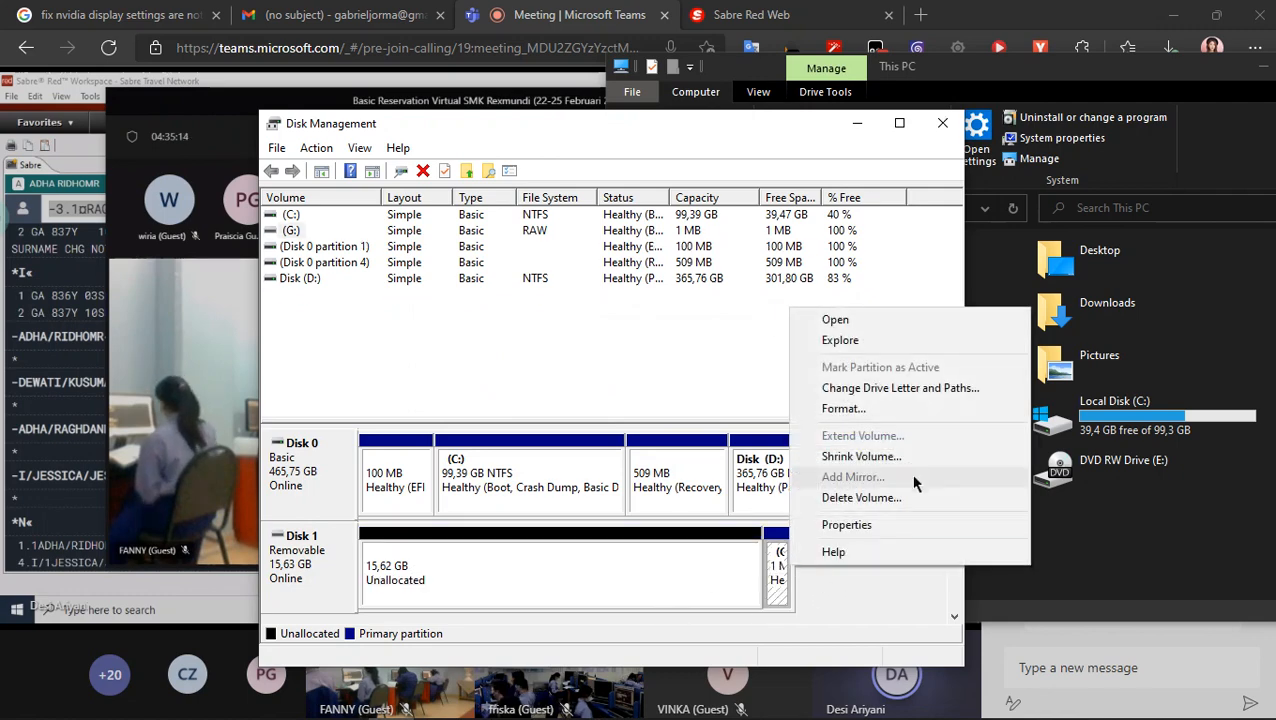
click(886, 498)
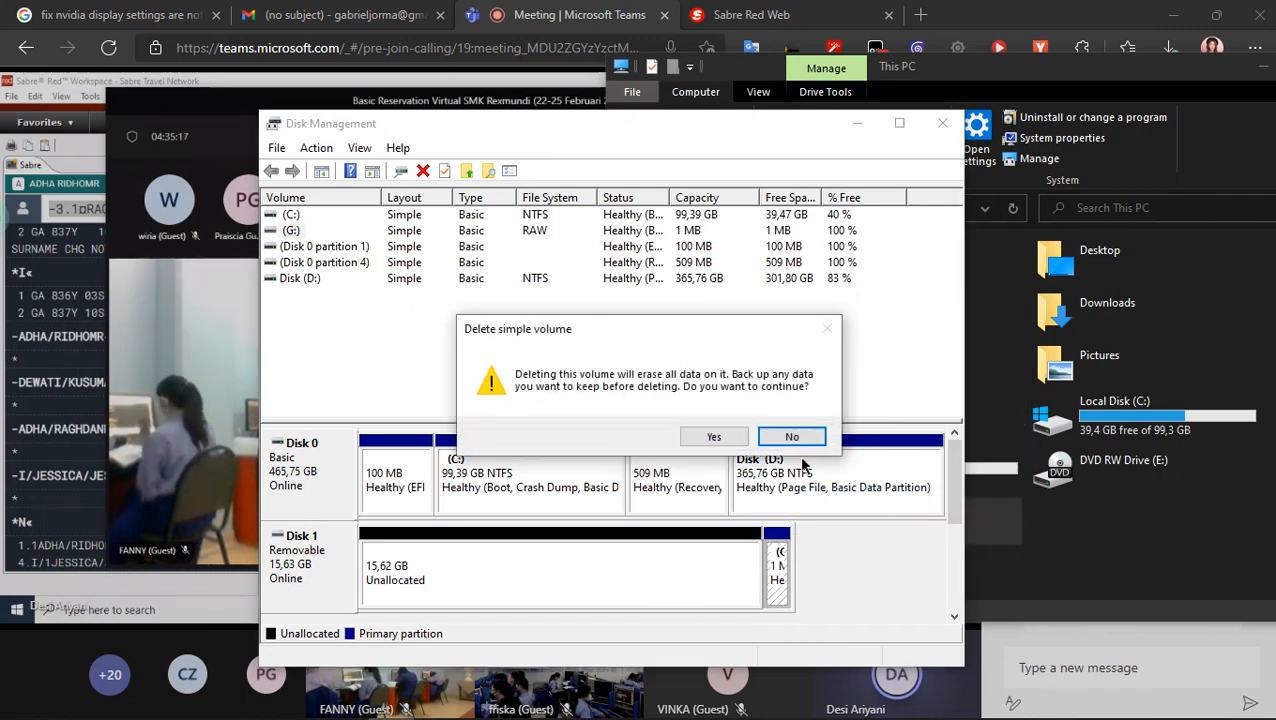
click(728, 435)
- Begin a new simple volume over Disk 1's whole unallocated space, assigning it drive letter F
right_click(563, 573)
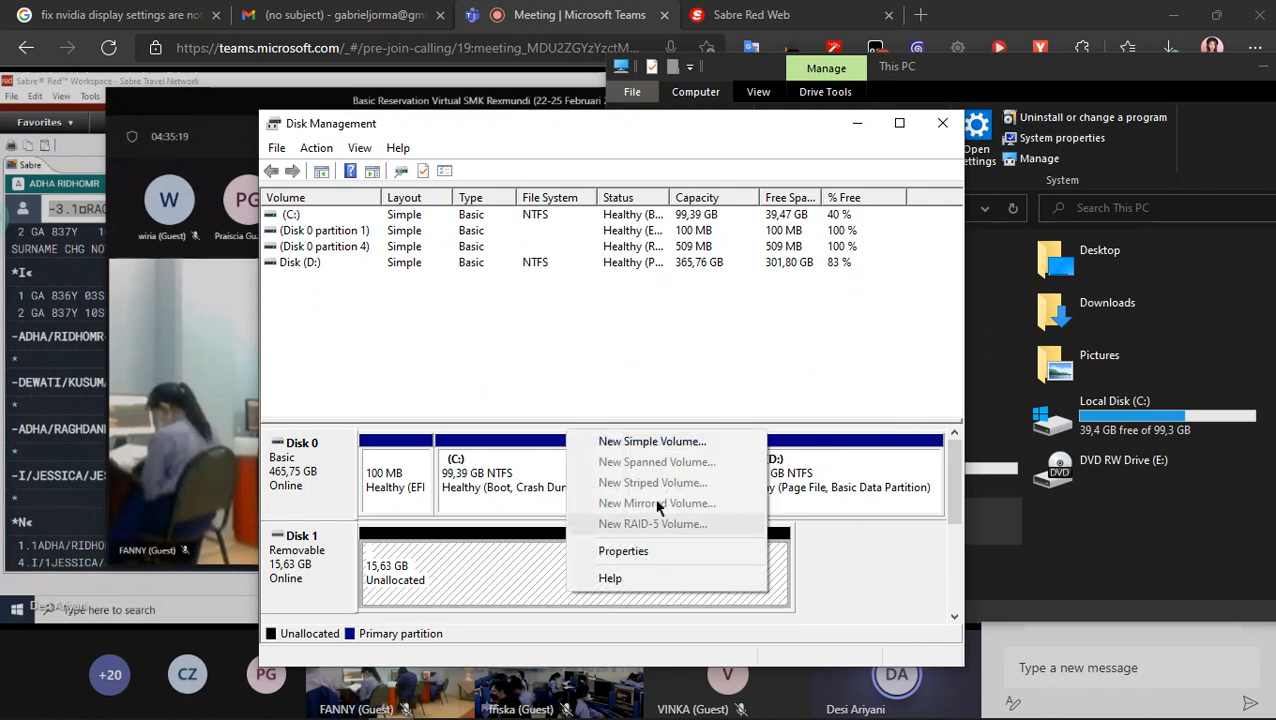
click(686, 440)
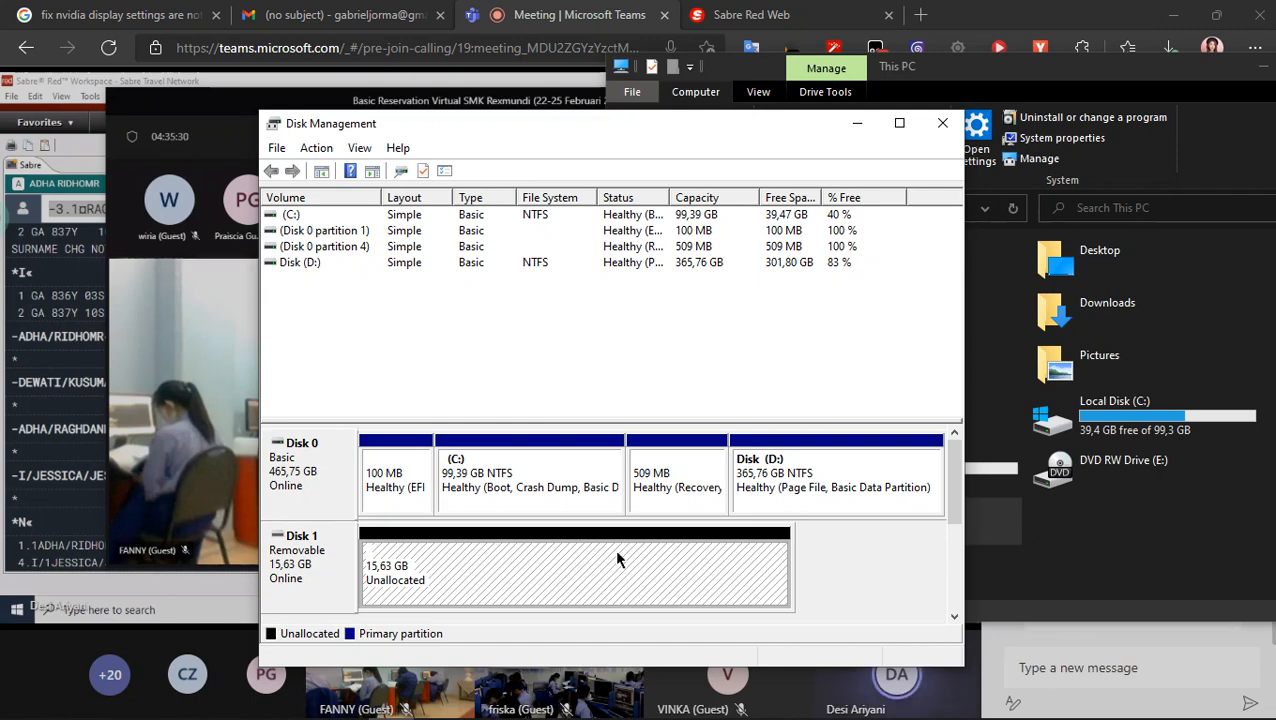
right_click(586, 557)
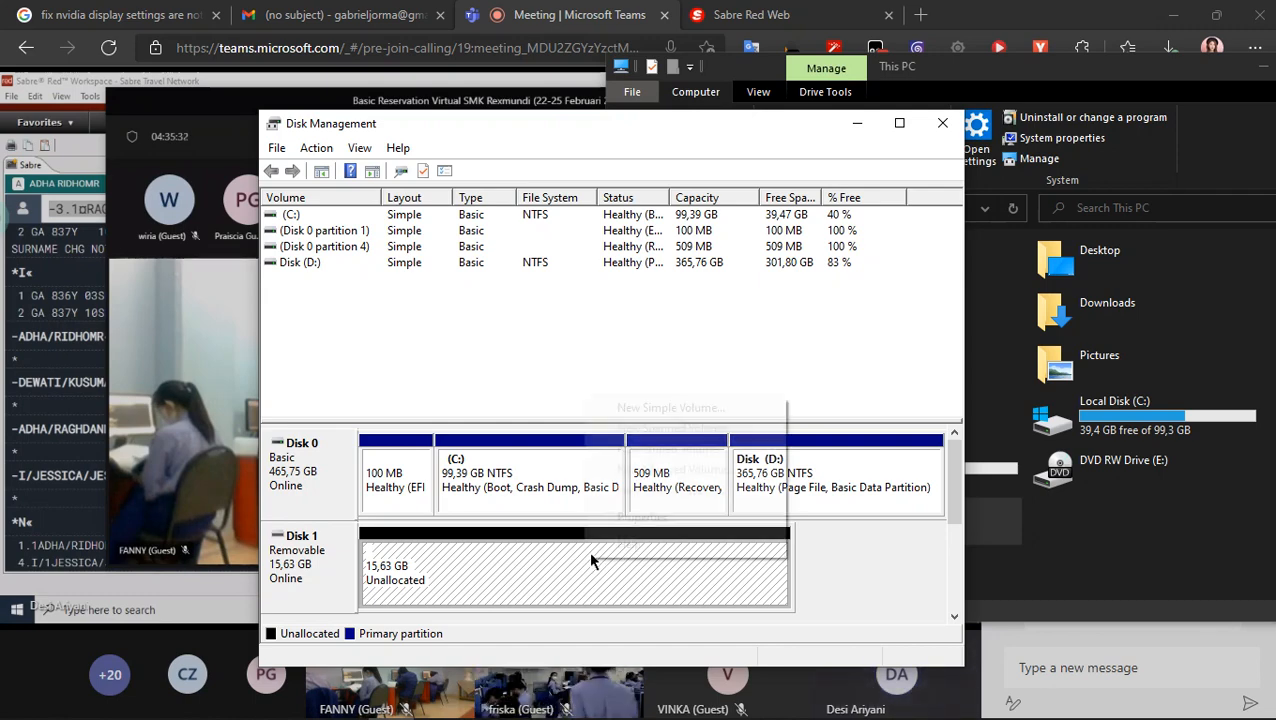
click(690, 408)
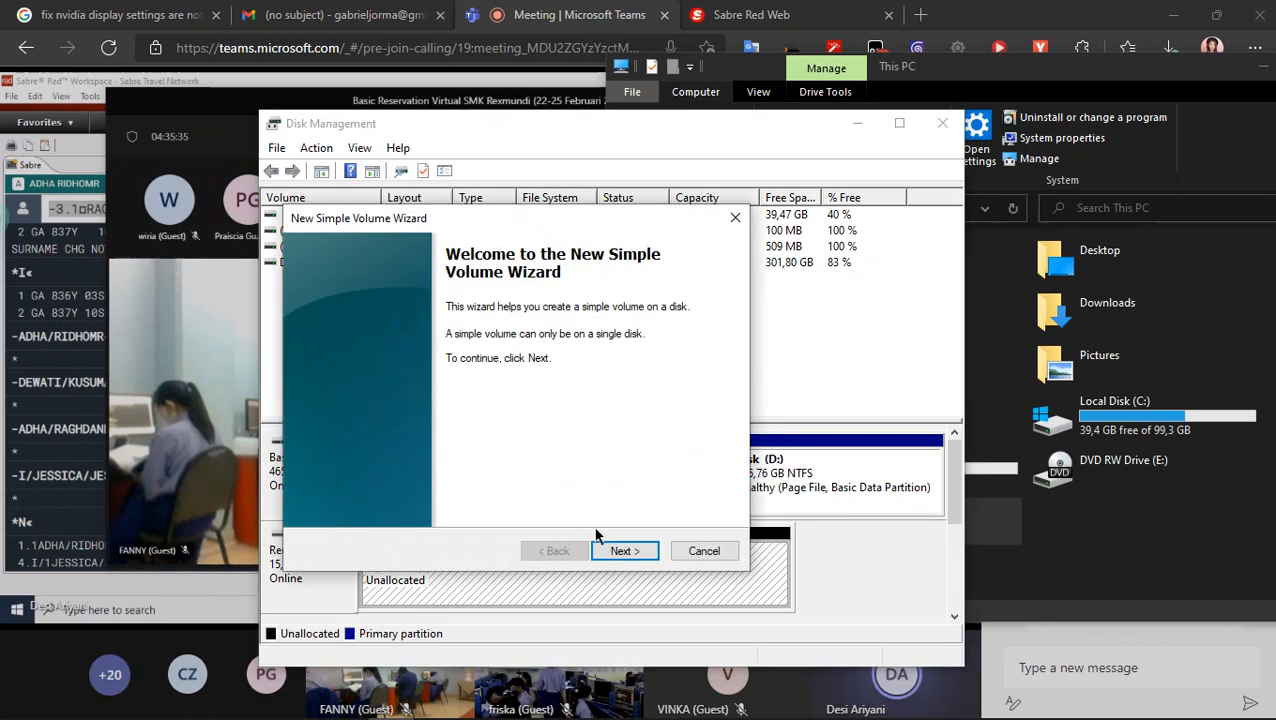
click(650, 551)
click(648, 550)
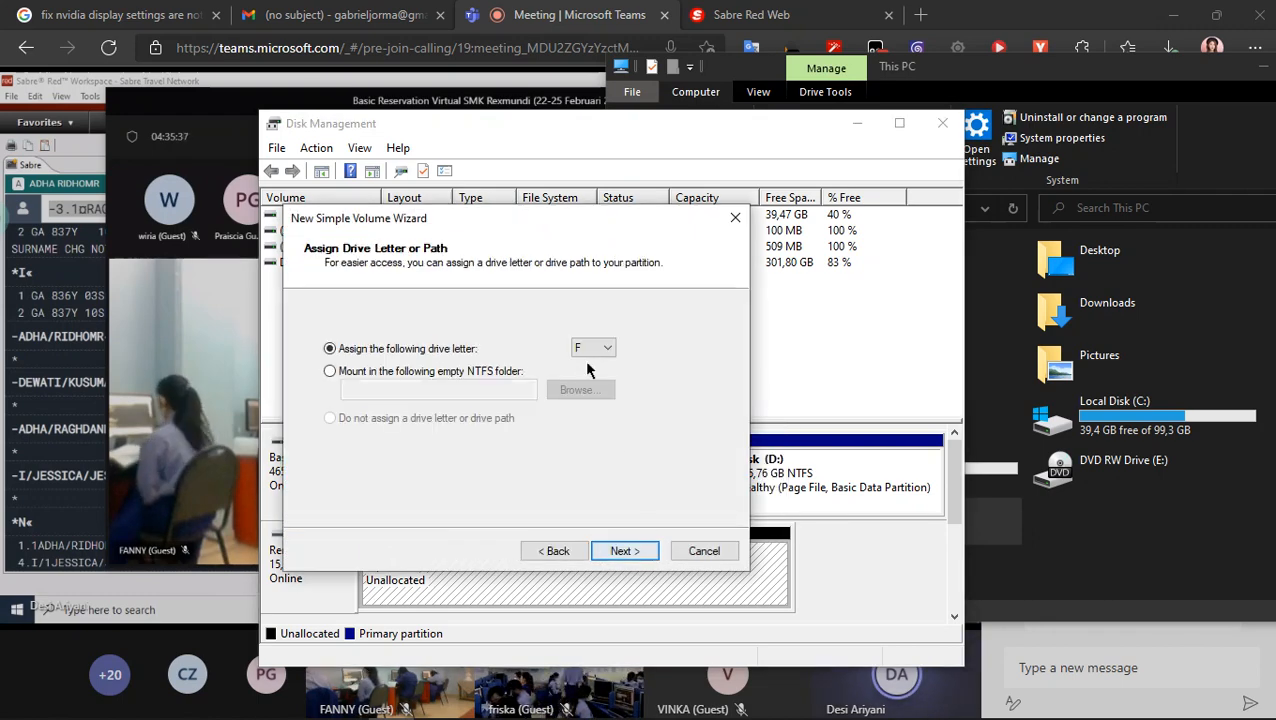
click(624, 551)
- Set the new volume to quick-format as FAT32 with the default allocation unit size and the label USB, and complete the wizard
click(605, 390)
click(604, 393)
click(600, 420)
click(600, 422)
click(591, 440)
key(BackSpace)
key(BackSpace)
key(BackSpace)
key(BackSpace)
key(BackSpace)
key(BackSpace)
key(BackSpace)
key(BackSpace)
key(BackSpace)
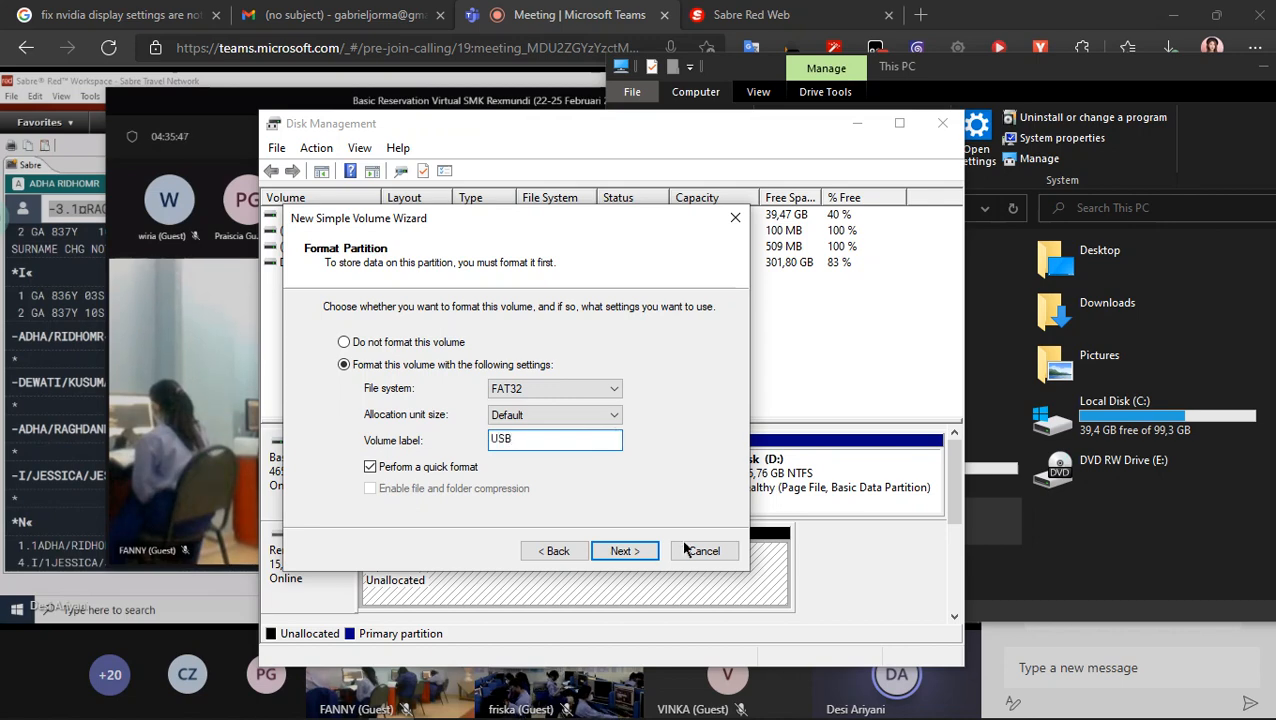
click(622, 550)
click(620, 550)
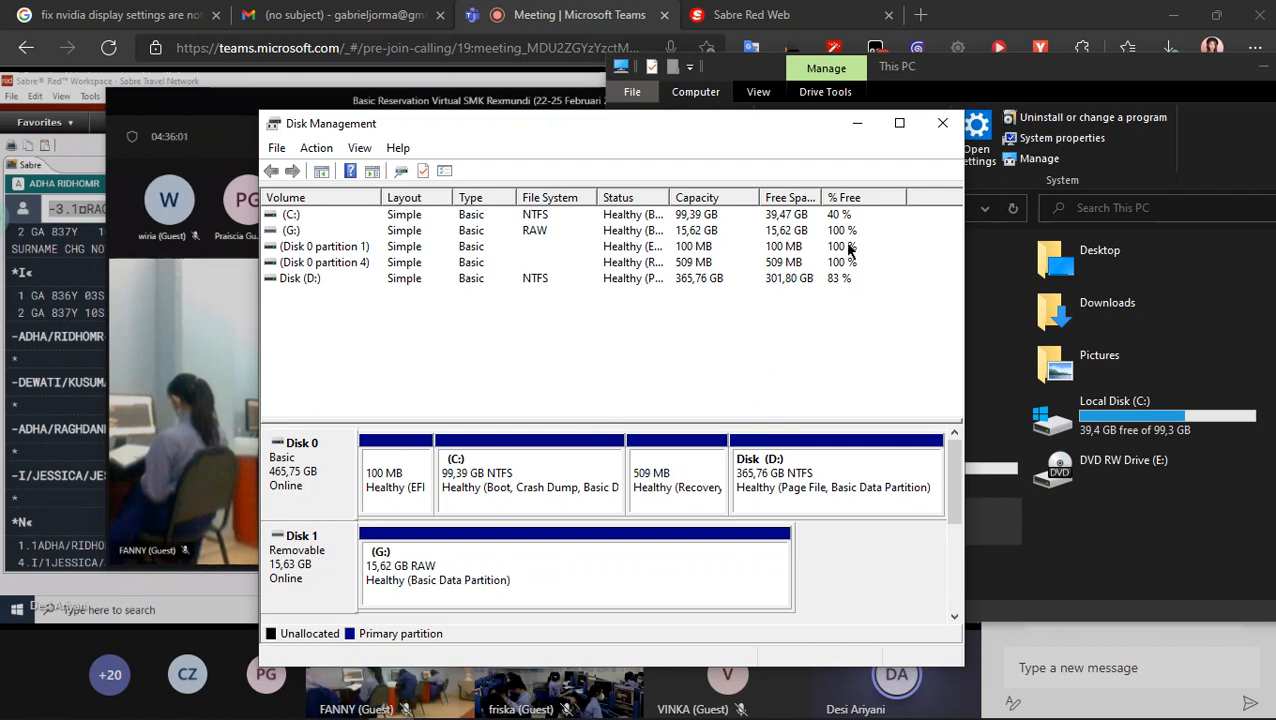
- Close Disk Management and move the This PC window fully into view
click(942, 123)
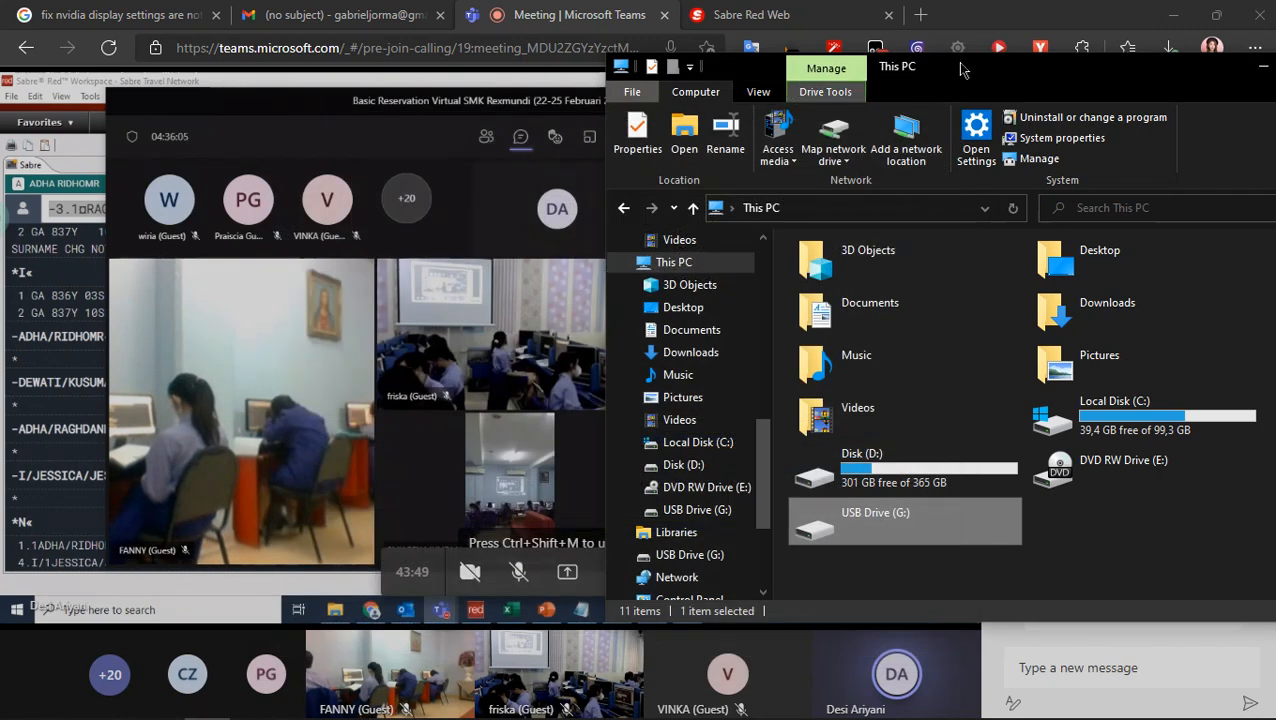
drag(963, 69, 757, 84)
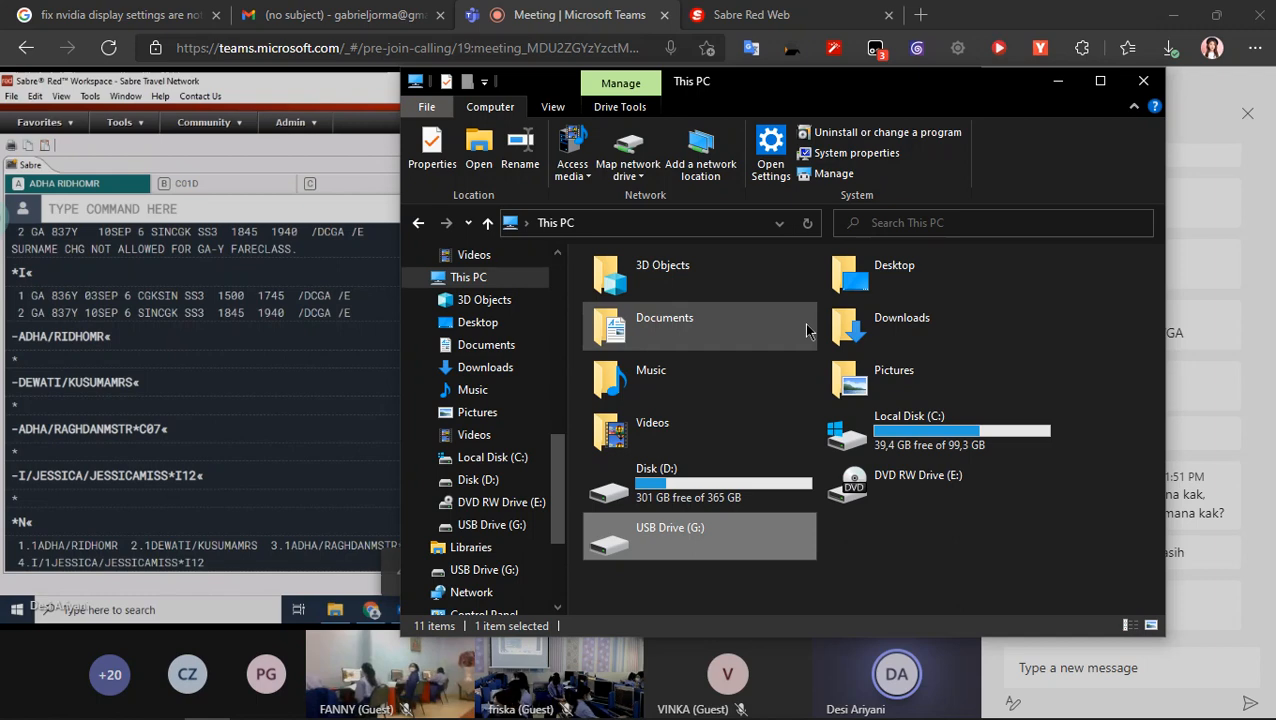
key(super)
text(cmd)
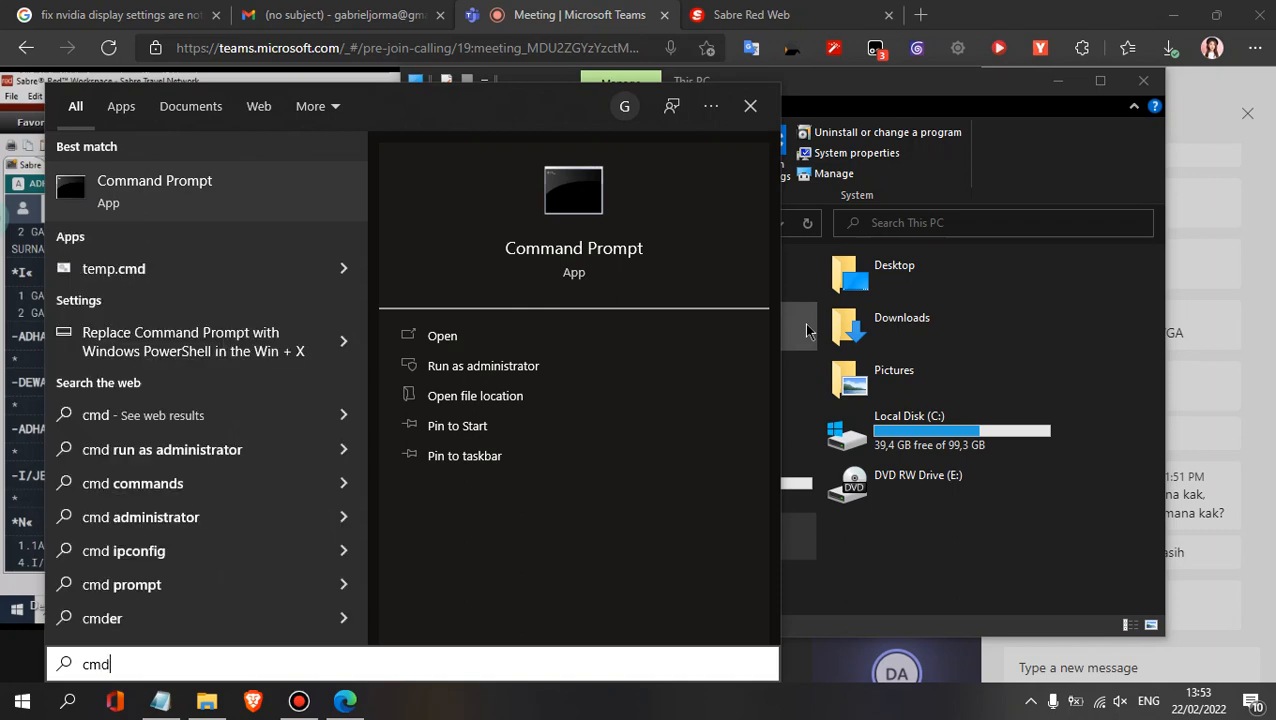
key(Return)
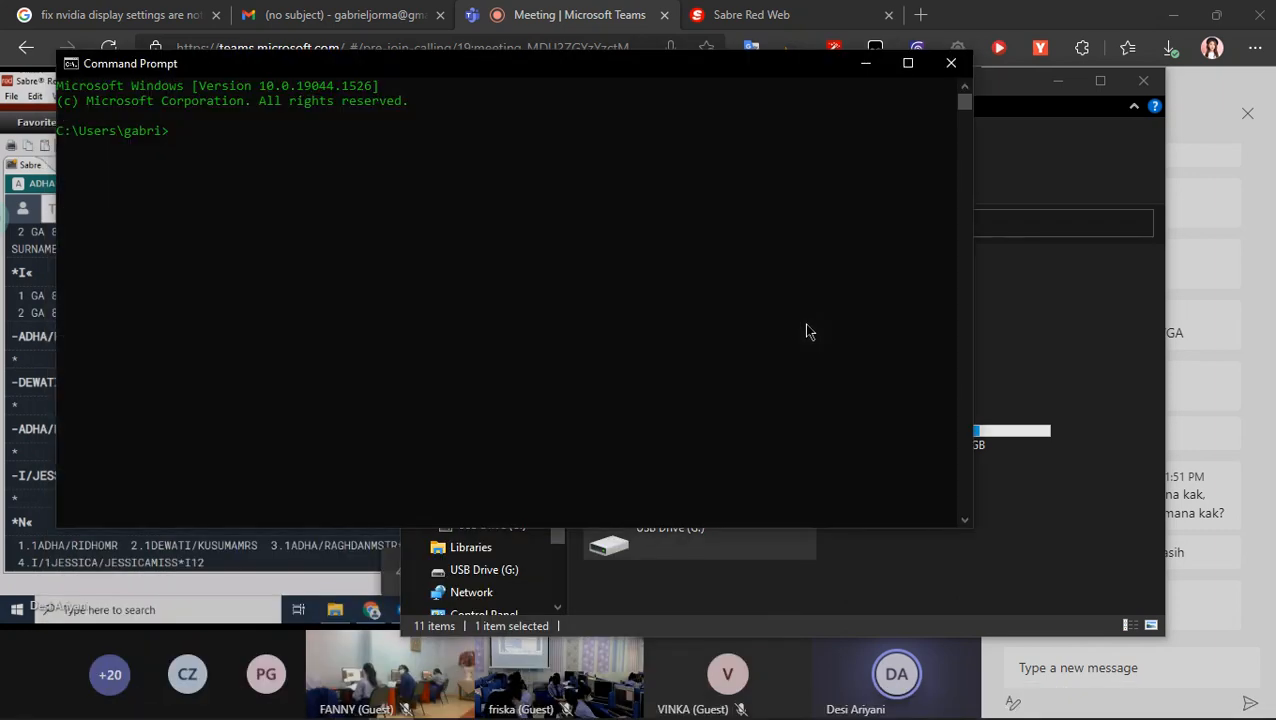
click(951, 63)
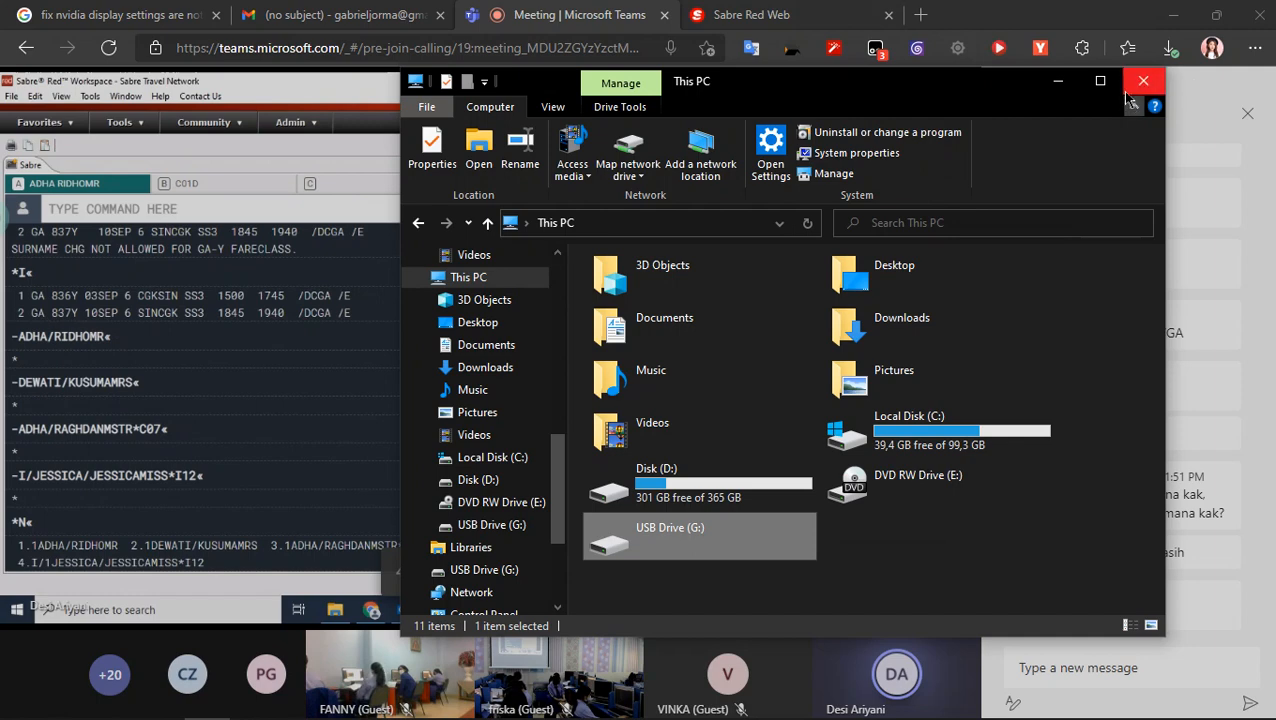
- Try to format USB Drive (G:) as FAT32 with the volume label USB, and dismiss the formatting dialogs
drag(904, 558, 985, 604)
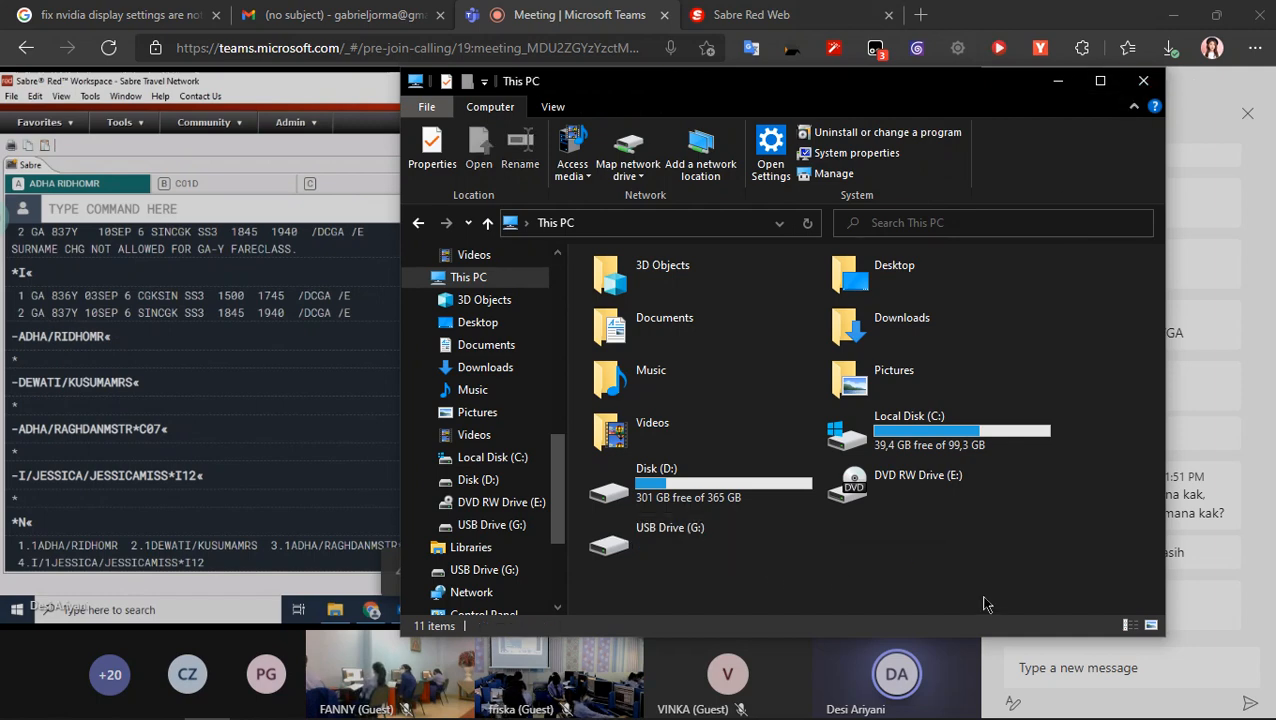
double_click(740, 550)
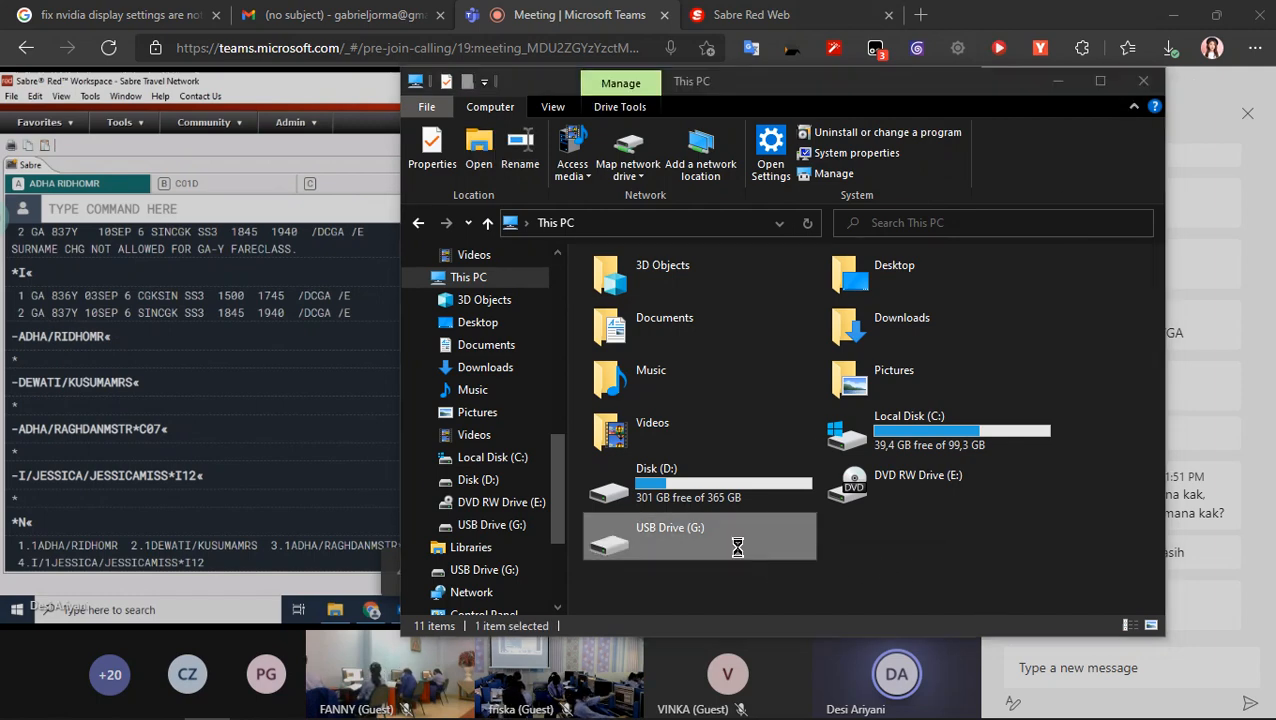
click(679, 386)
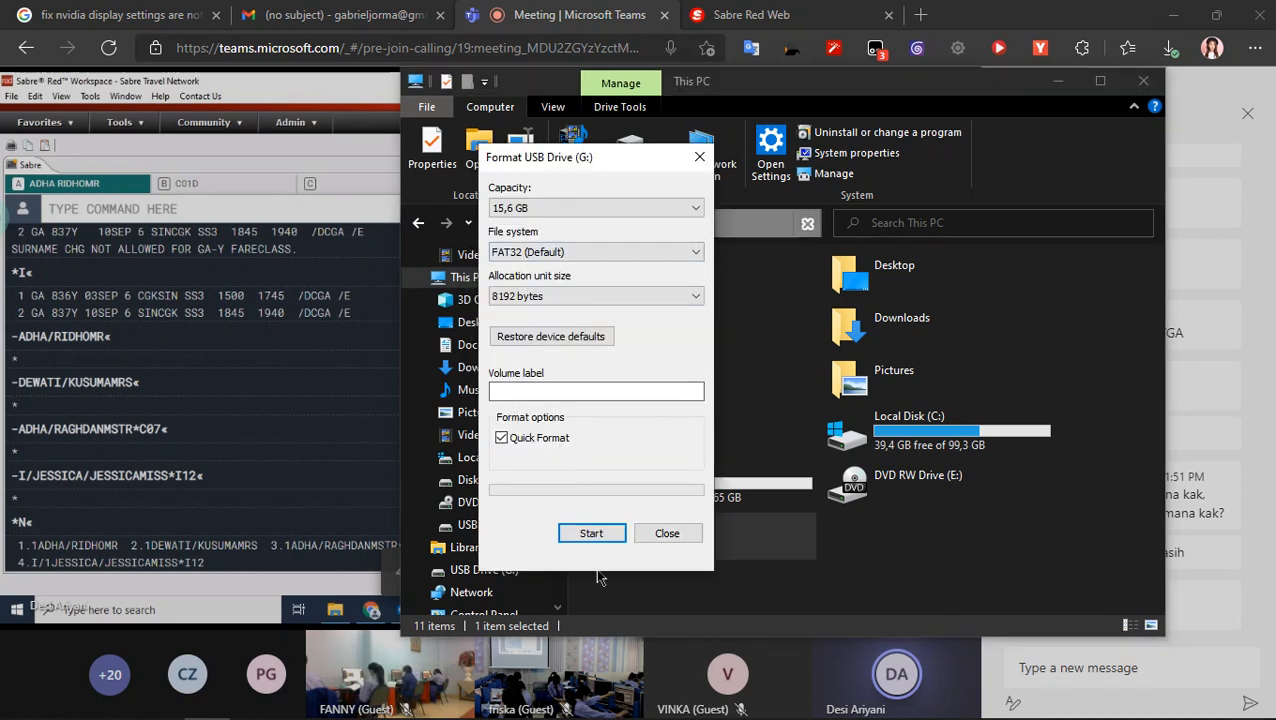
click(595, 389)
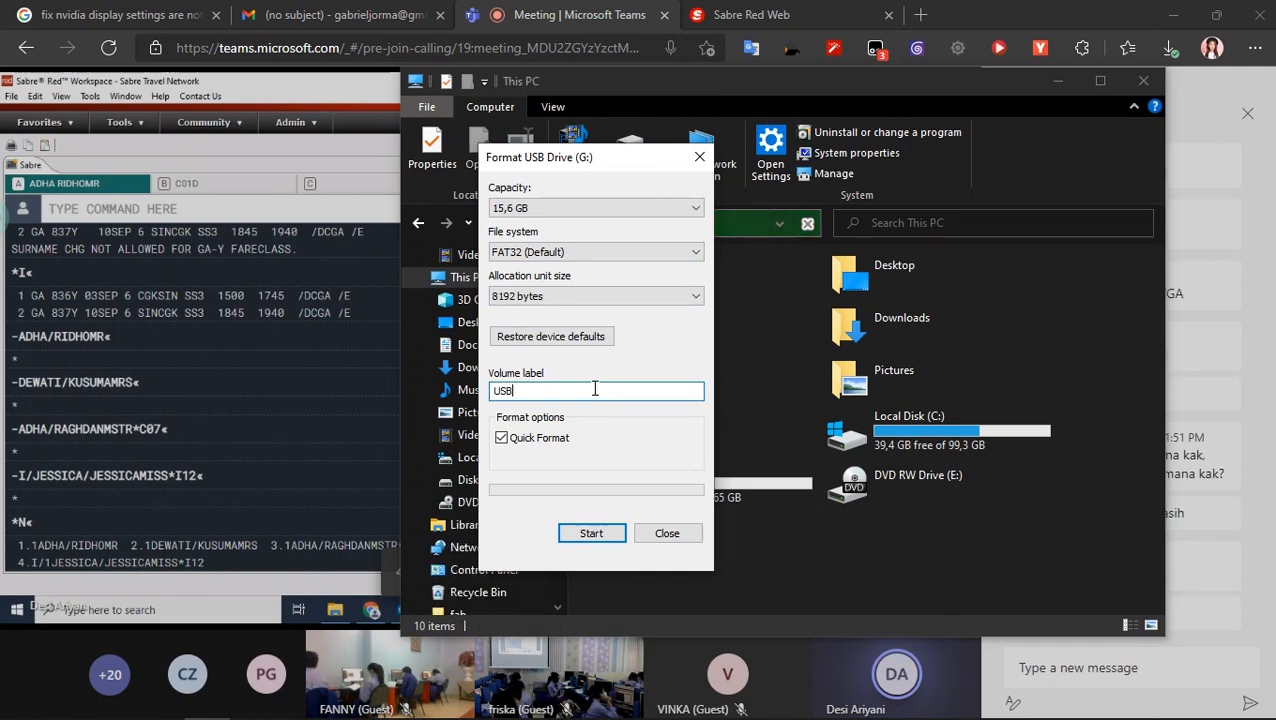
click(670, 533)
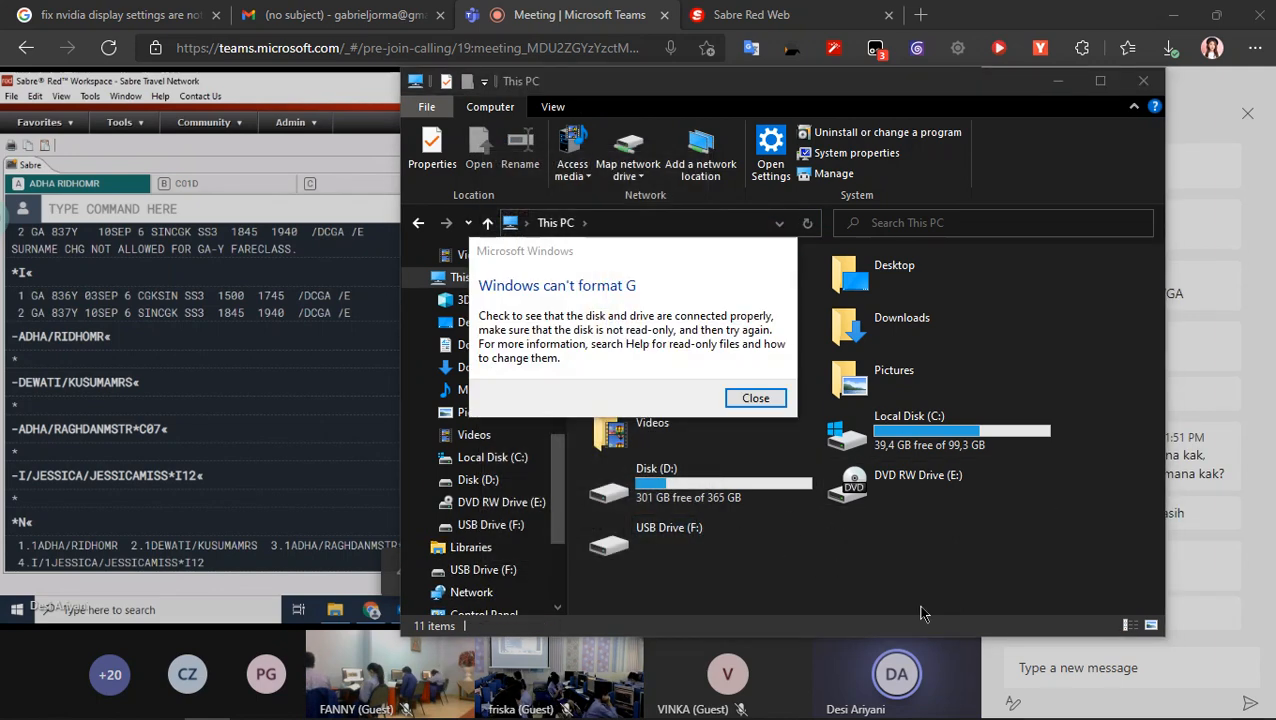
click(755, 398)
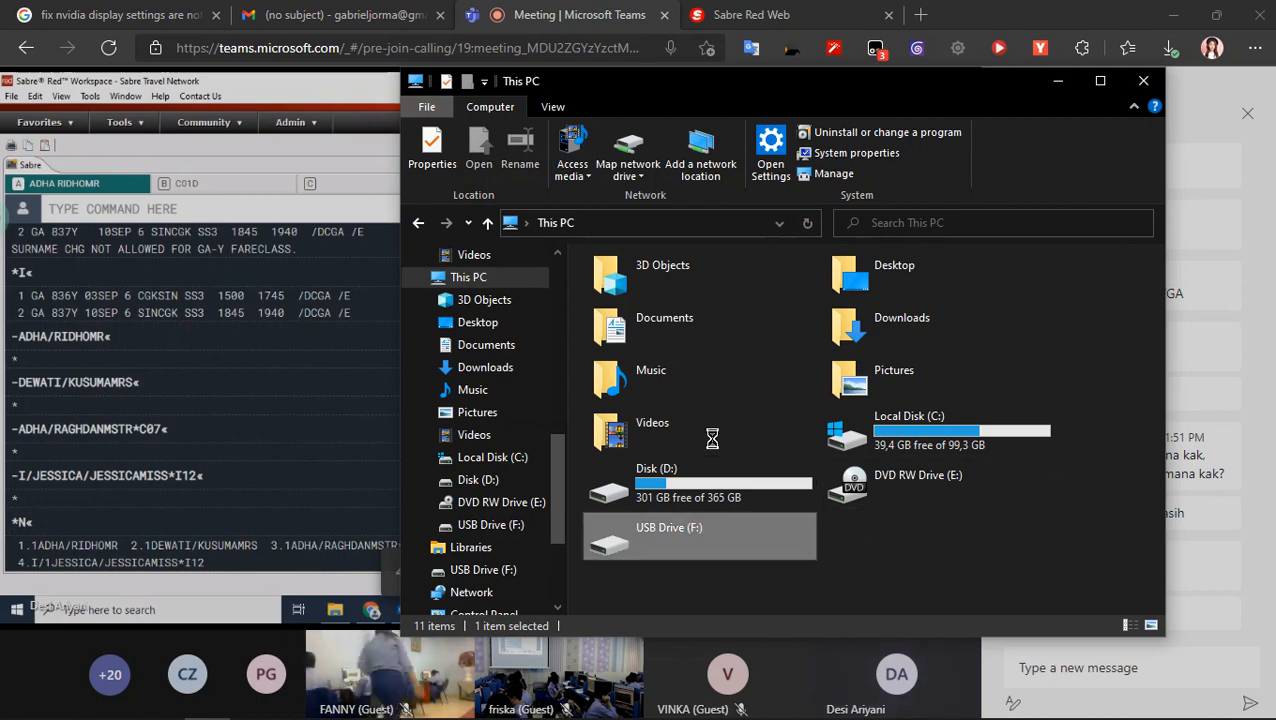
- Quick-format USB Drive (F:) as FAT32 with an 8192-byte allocation unit and the volume label USB
right_click(690, 530)
click(760, 370)
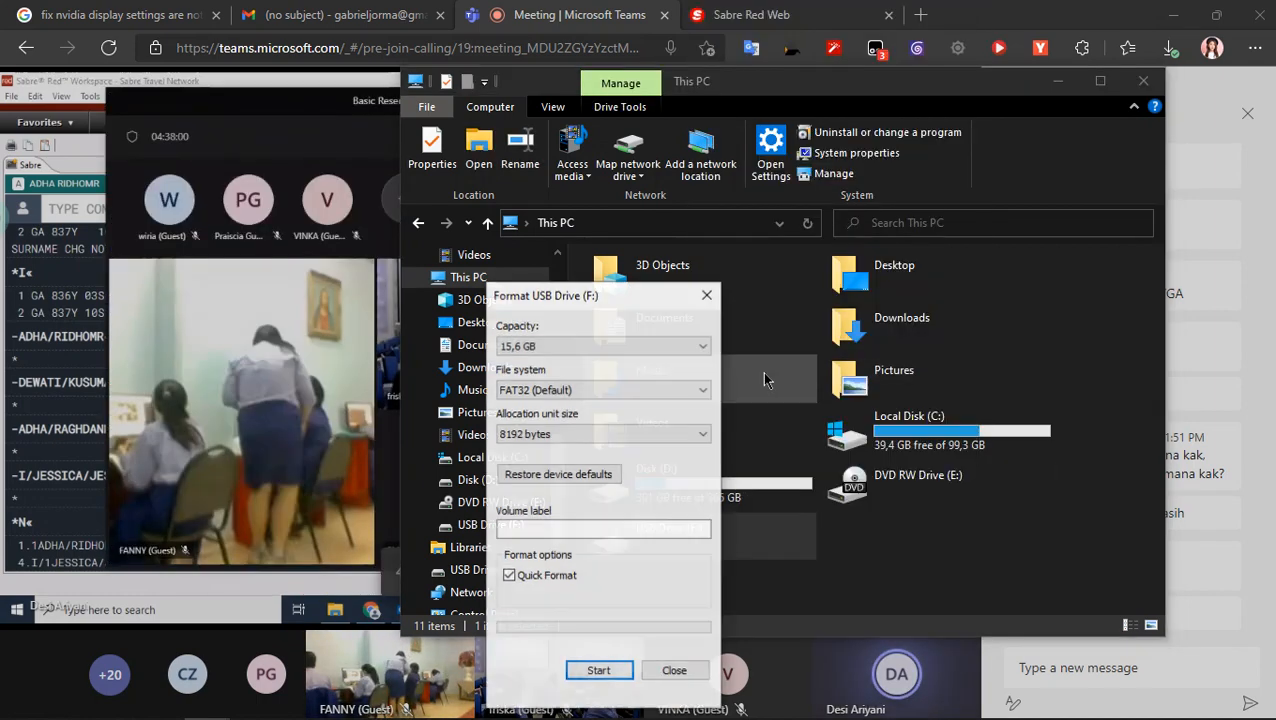
click(584, 529)
text(USB)
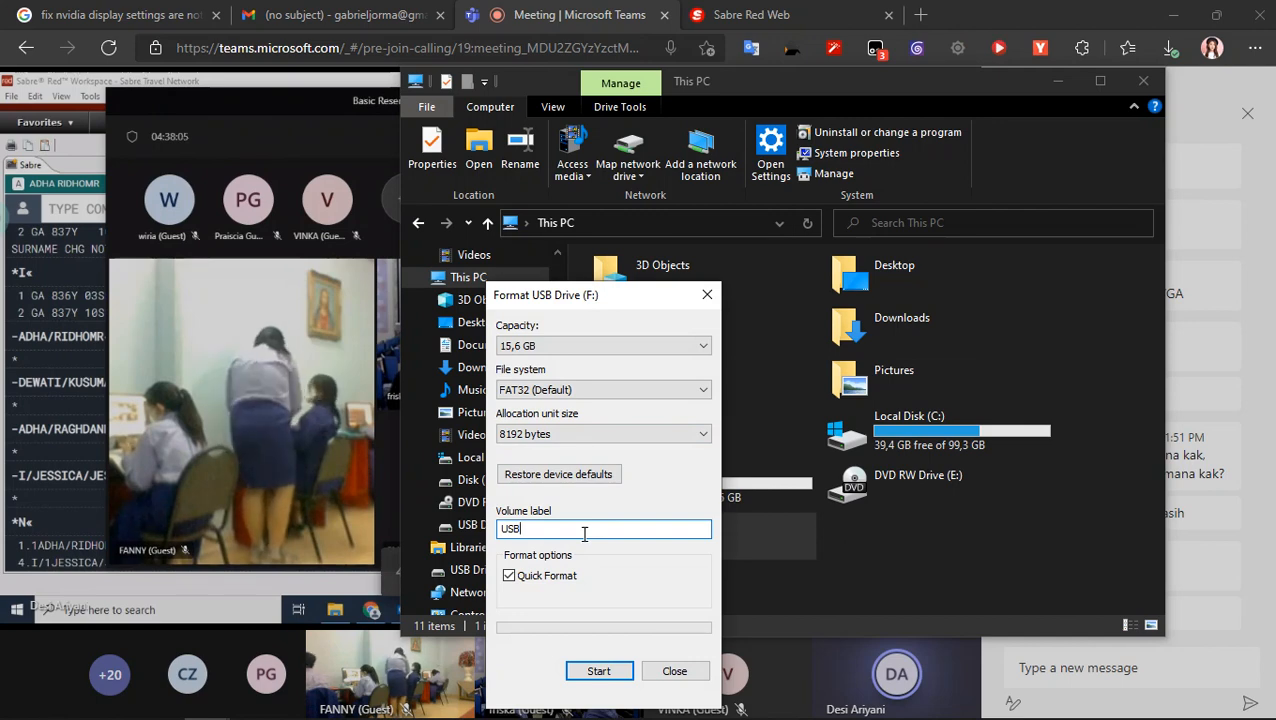
click(595, 678)
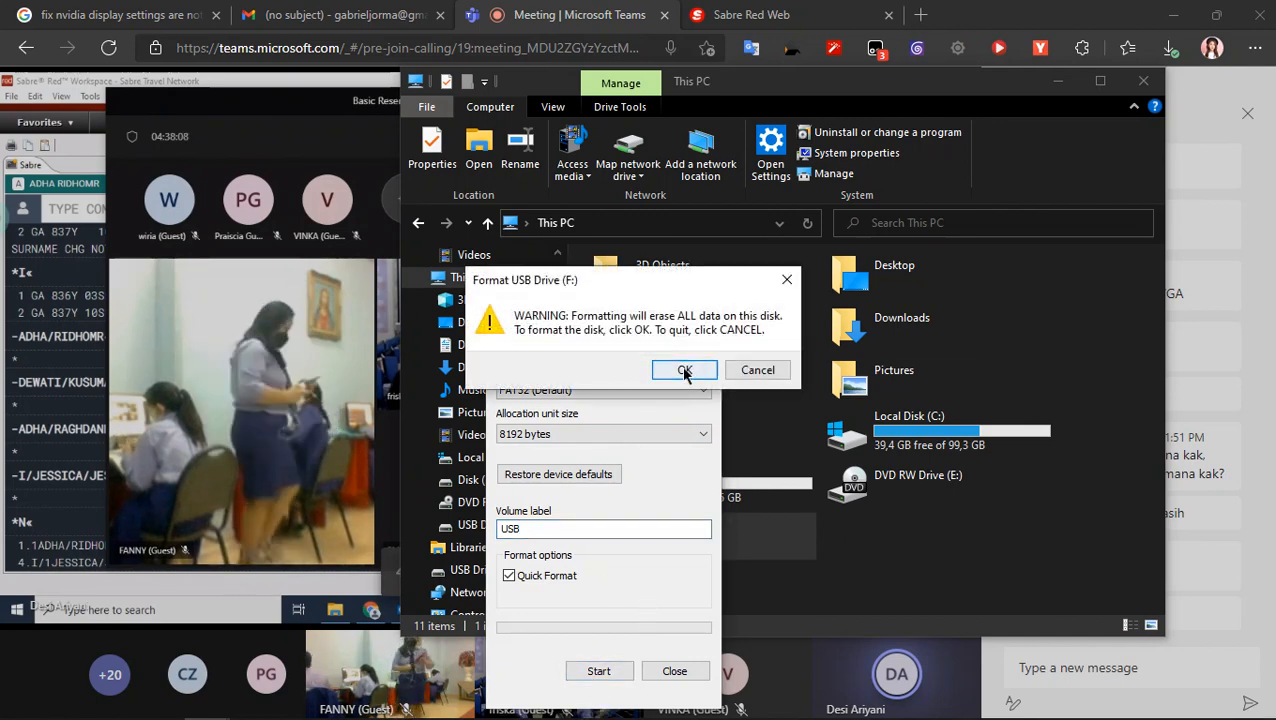
click(682, 367)
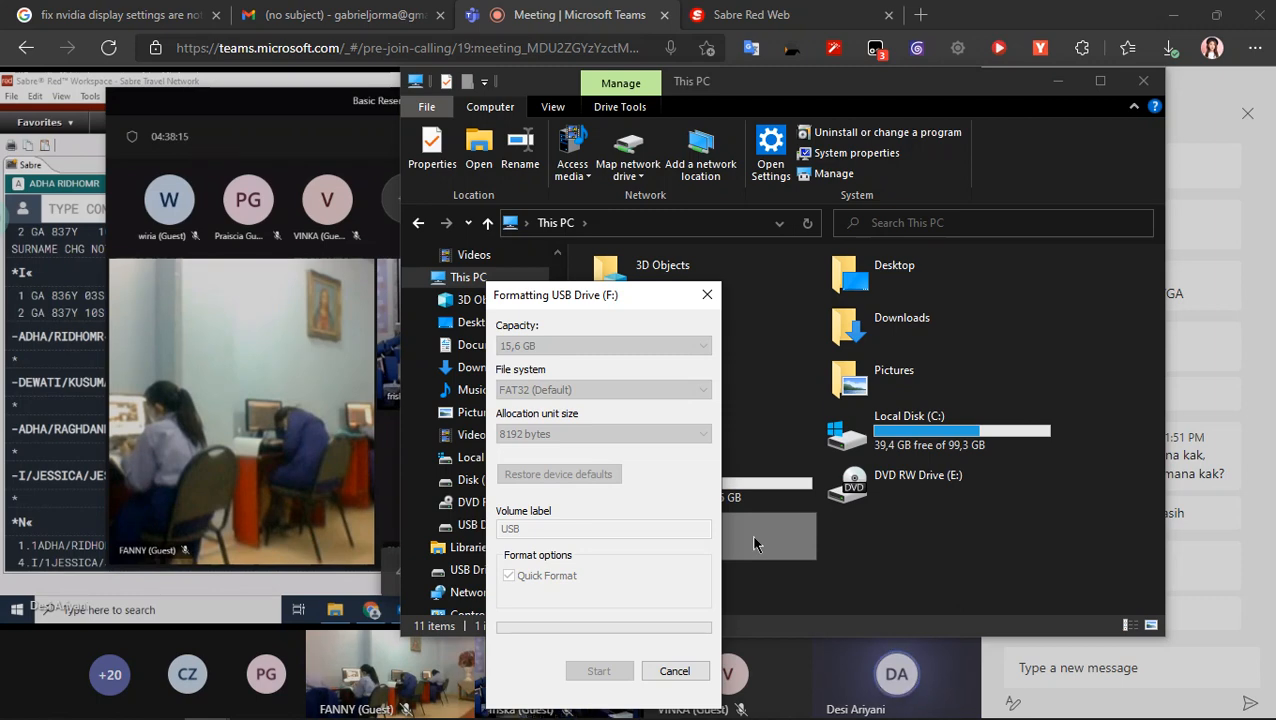
click(756, 366)
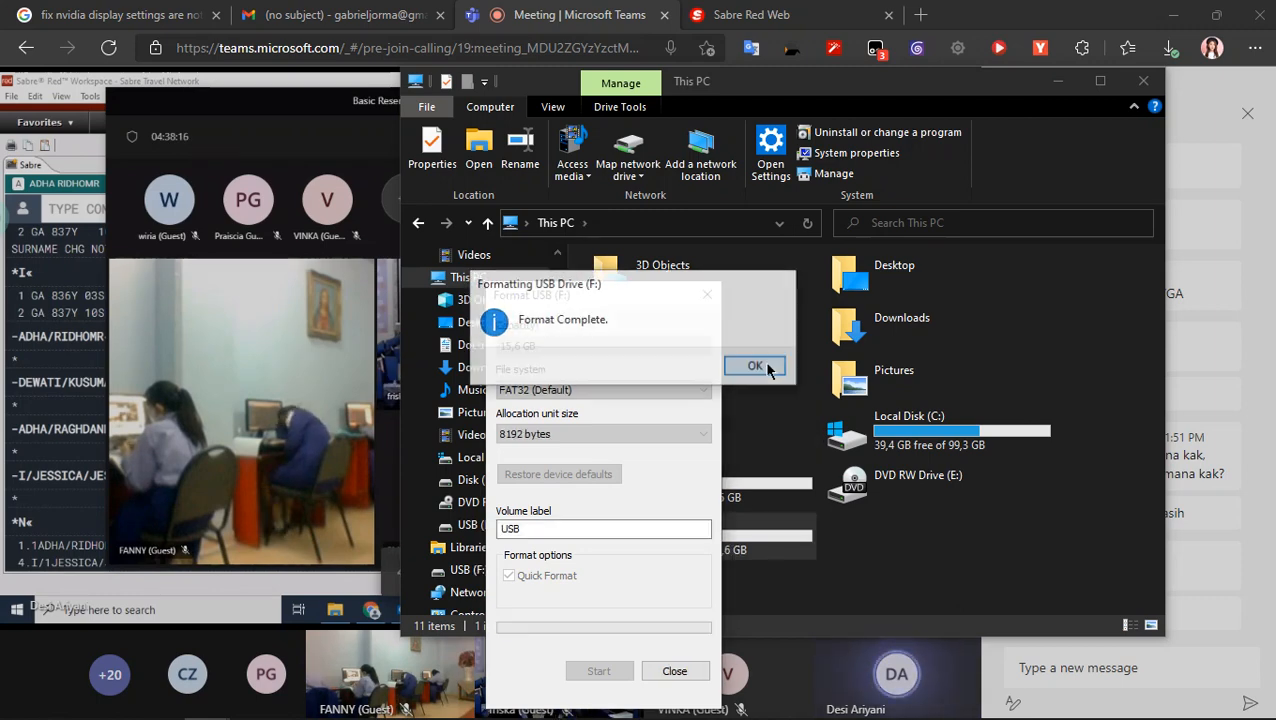
click(674, 671)
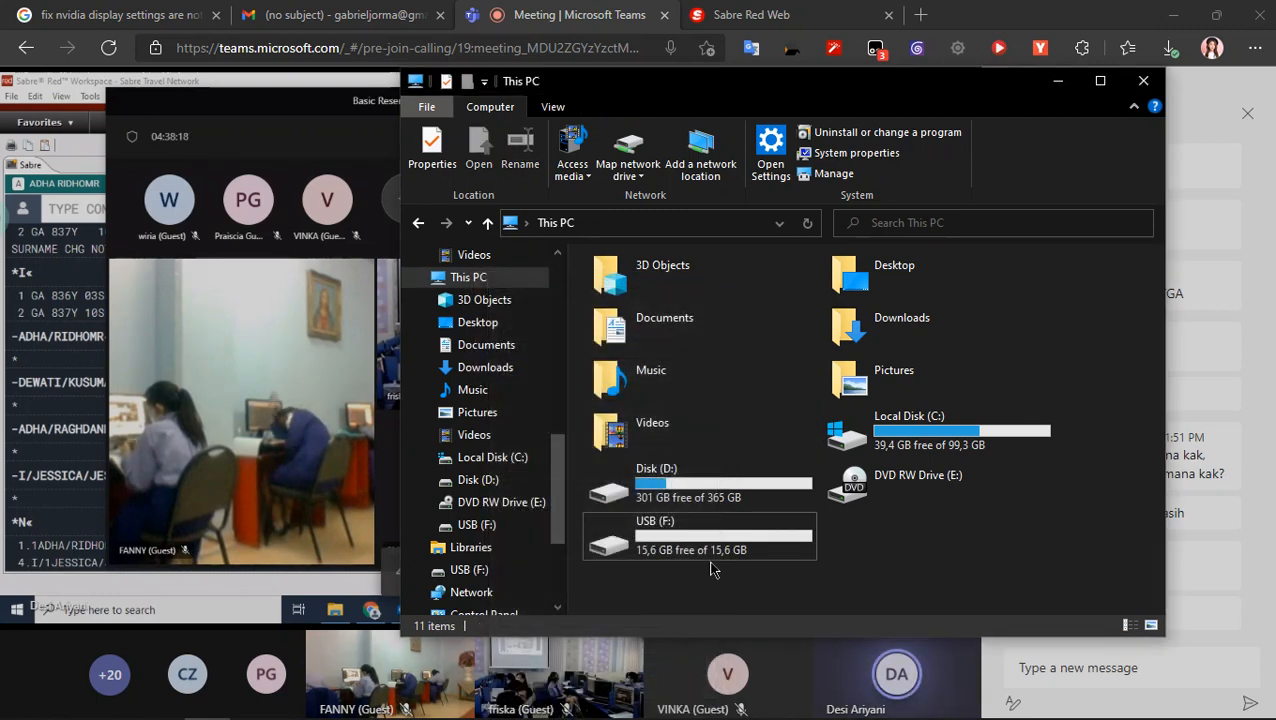
- Open the USB (F:) drive to check its contents and return to This PC
click(716, 553)
double_click(716, 553)
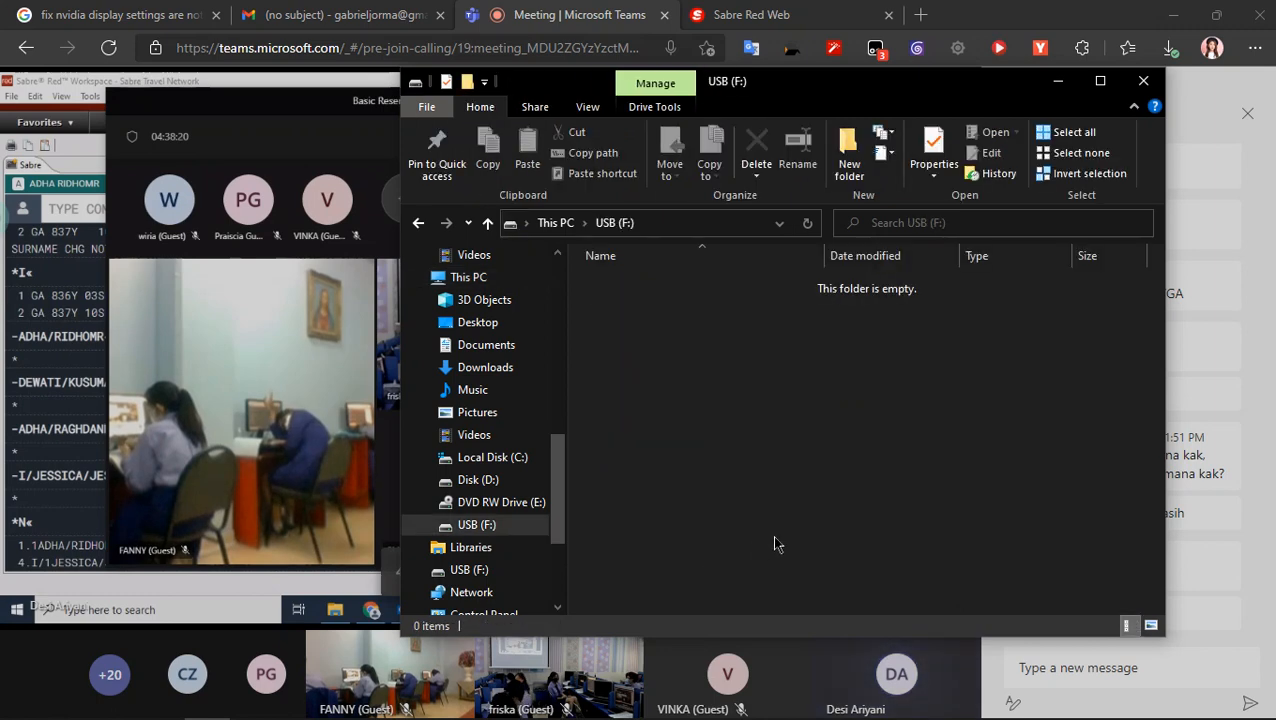
click(418, 223)
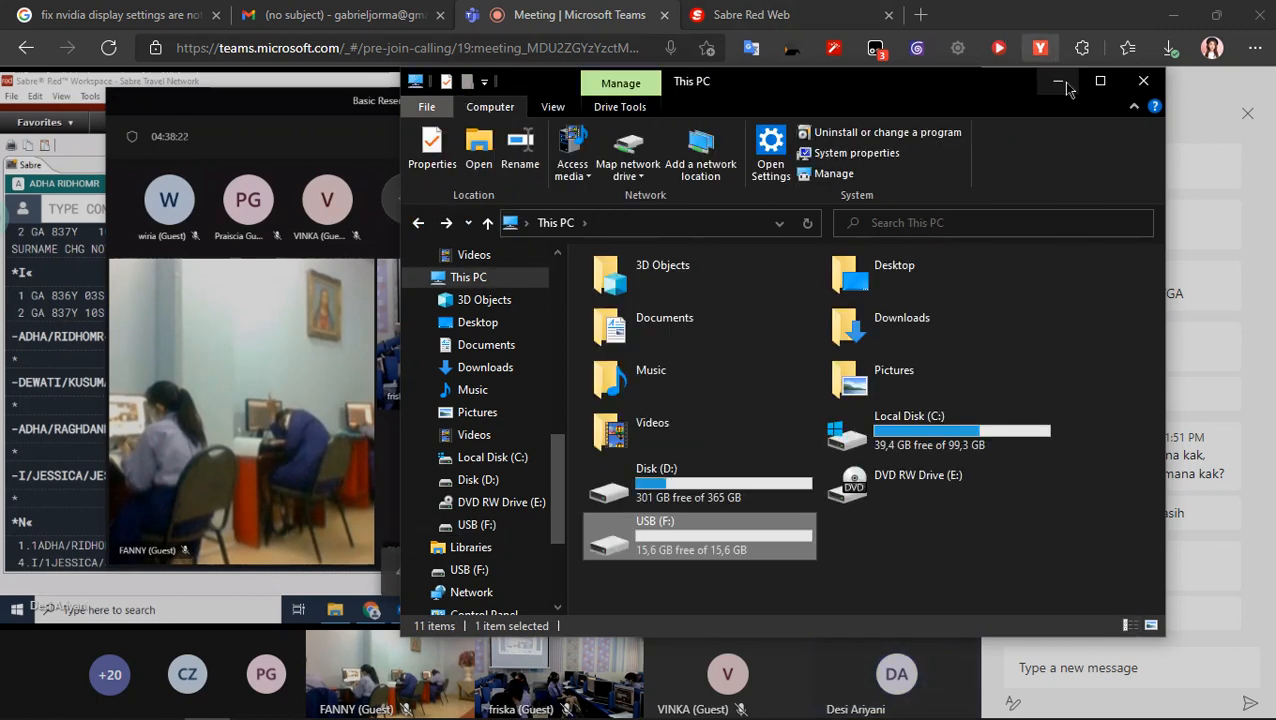
click(818, 572)
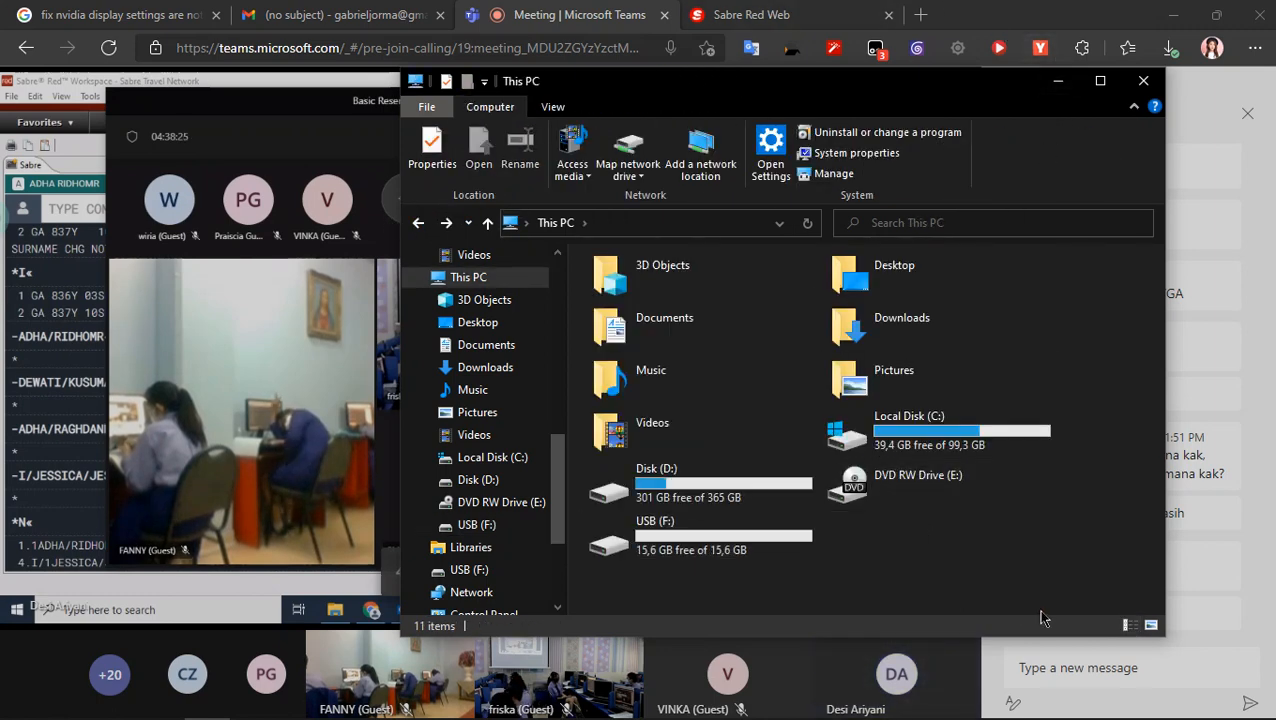
- Close File Explorer and minimise the browser with the Teams meeting to show the desktop
click(1138, 84)
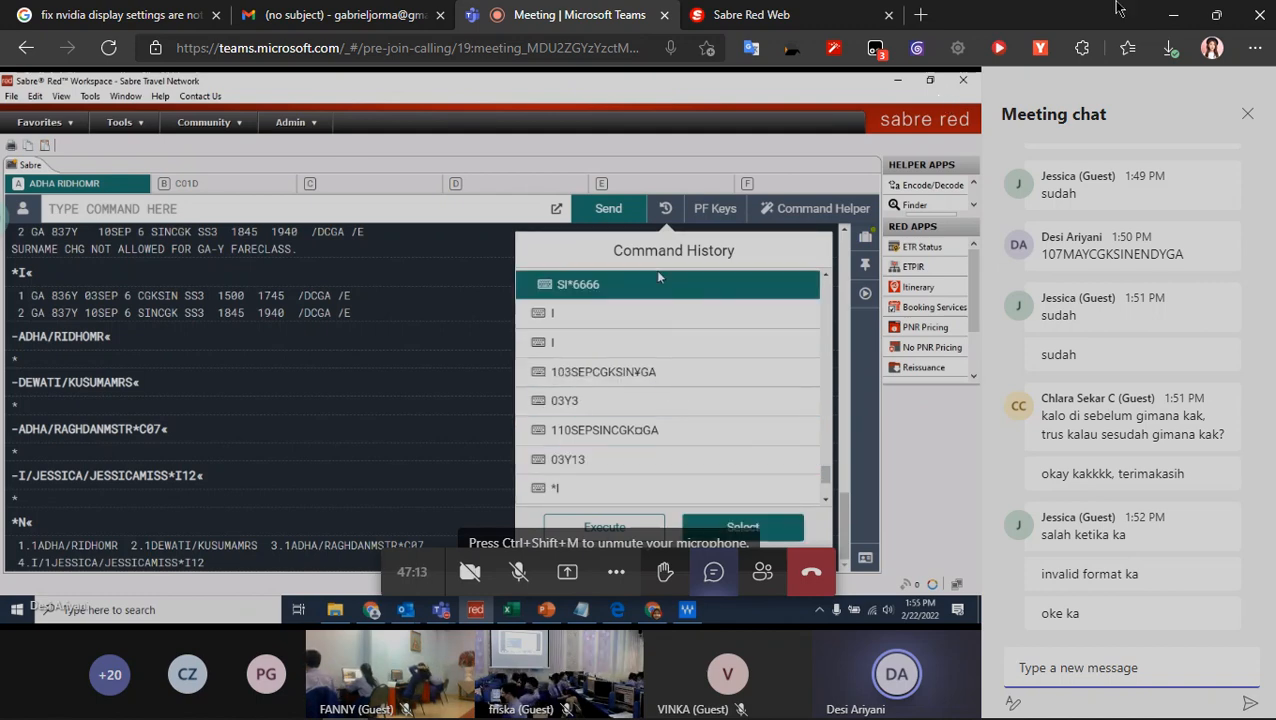
click(1173, 15)
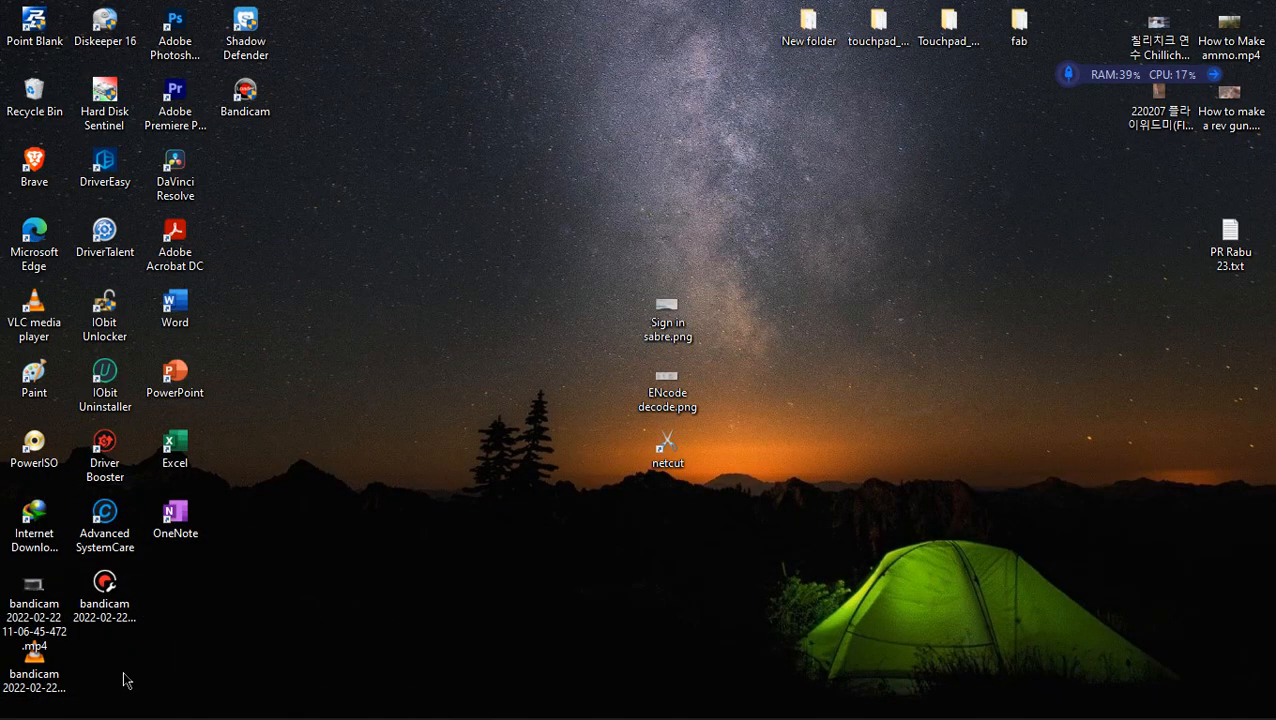
mouse_move(150, 712)
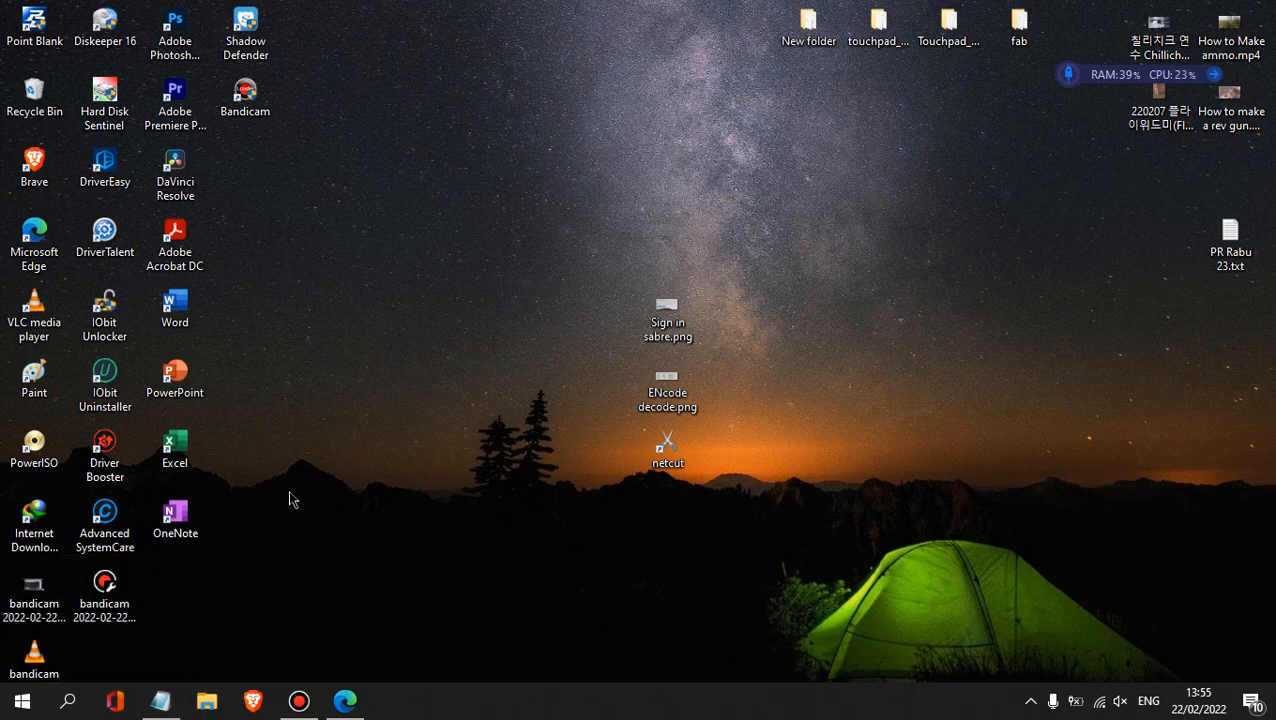
- Open the Downloads folder in File Explorer and locate the Rufus3.17 folder
key(super+e)
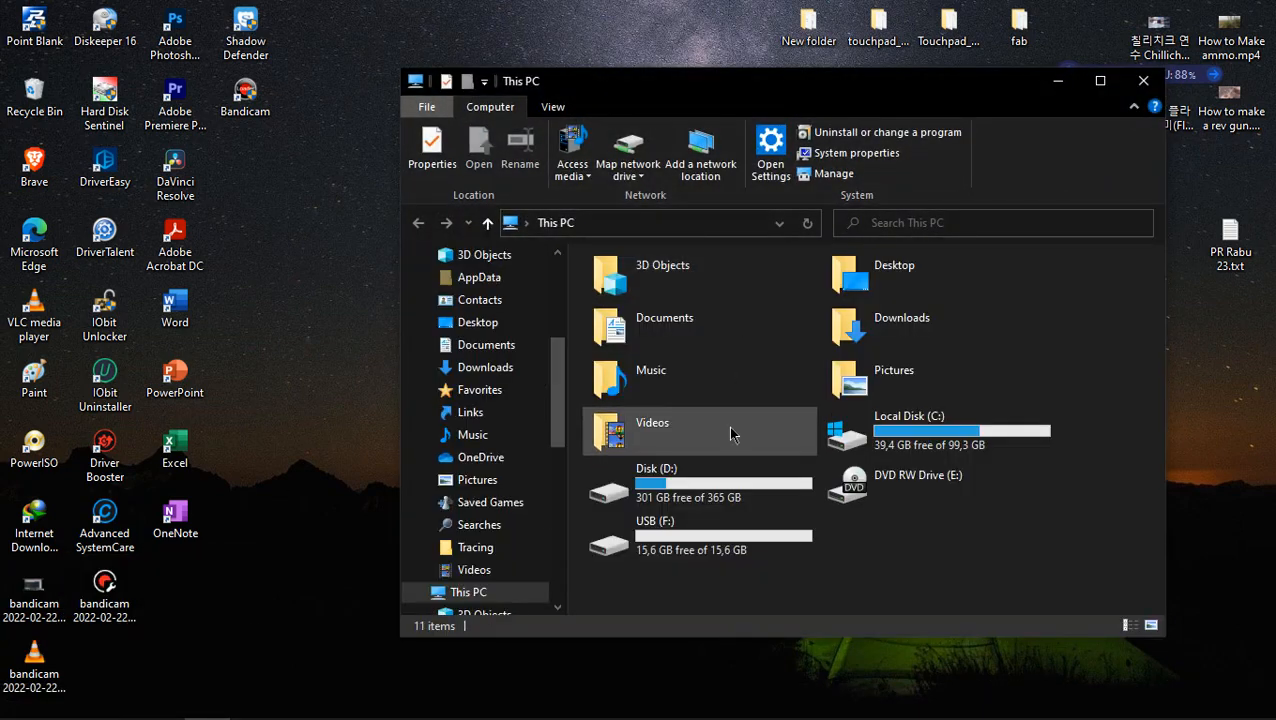
scroll(475, 530, down, 2)
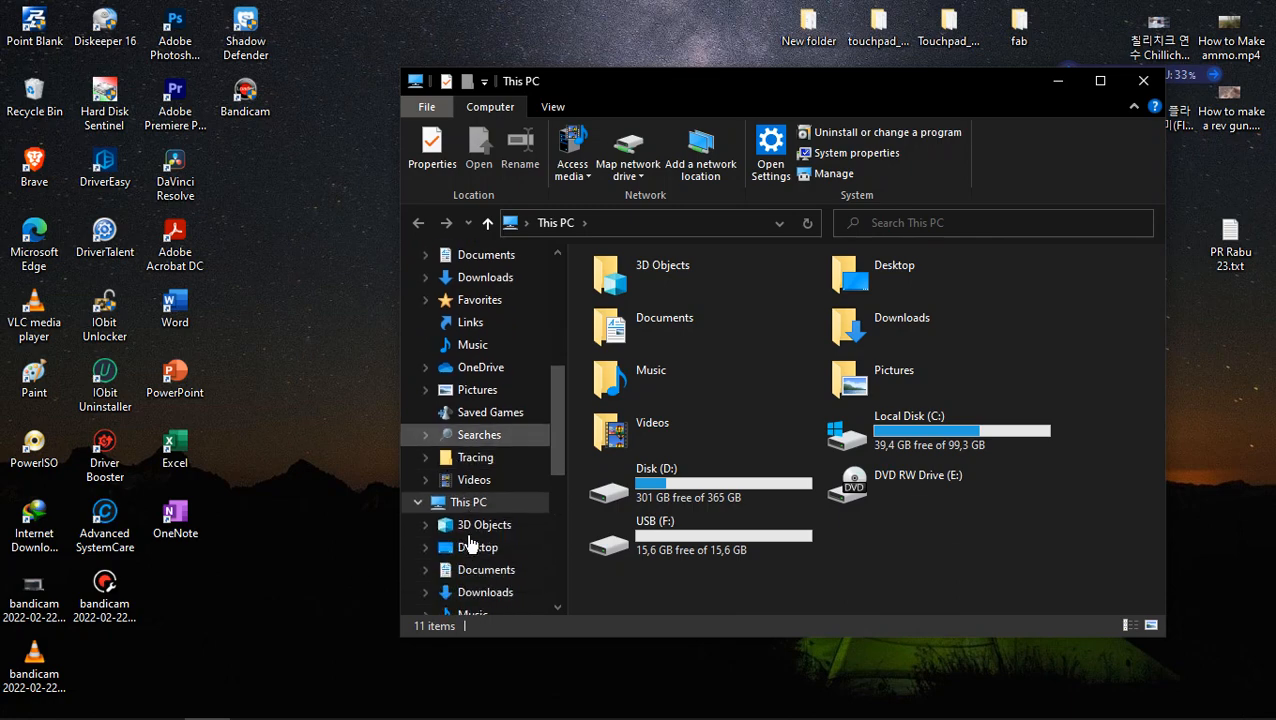
click(487, 592)
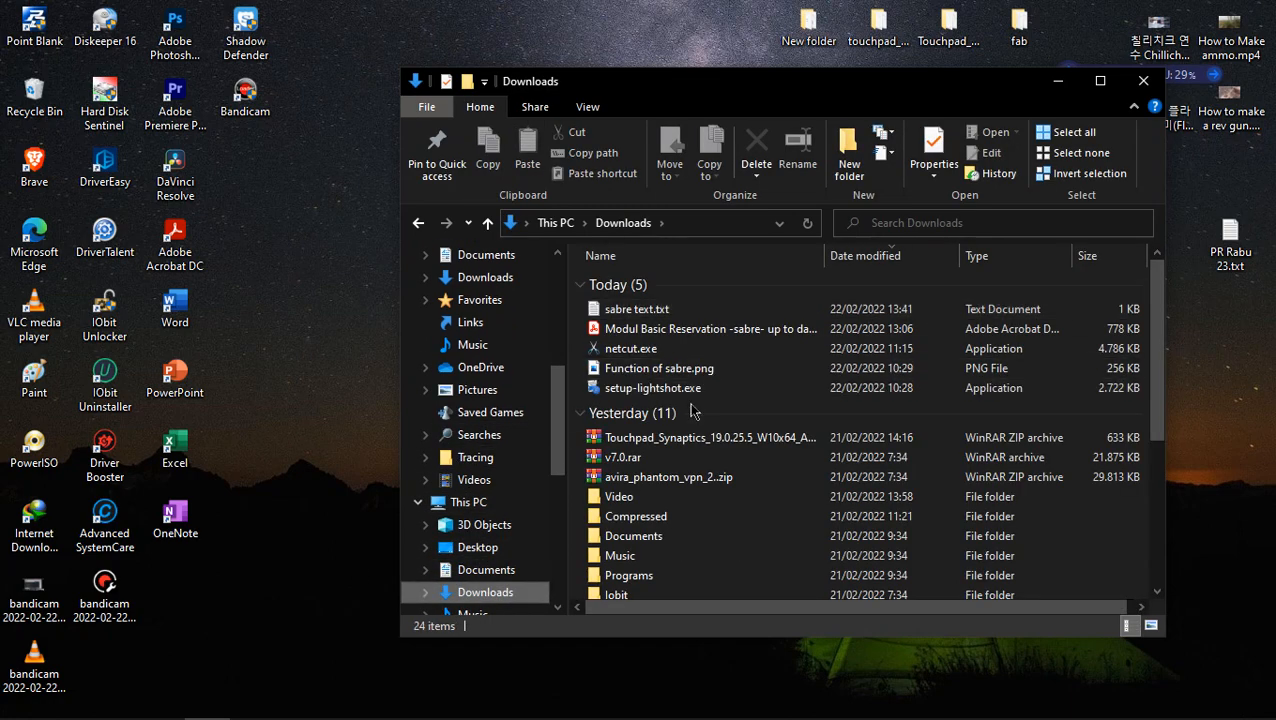
scroll(688, 415, down, 5)
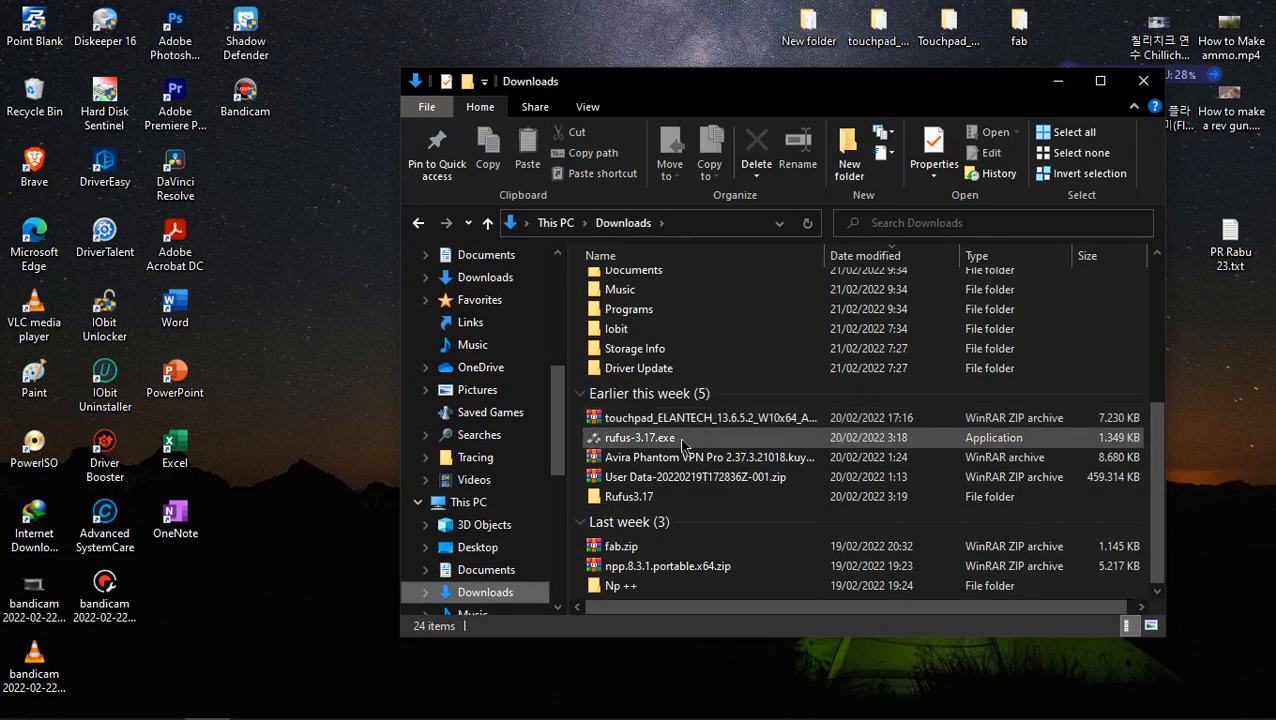
scroll(683, 447, up, 5)
scroll(683, 447, down, 2)
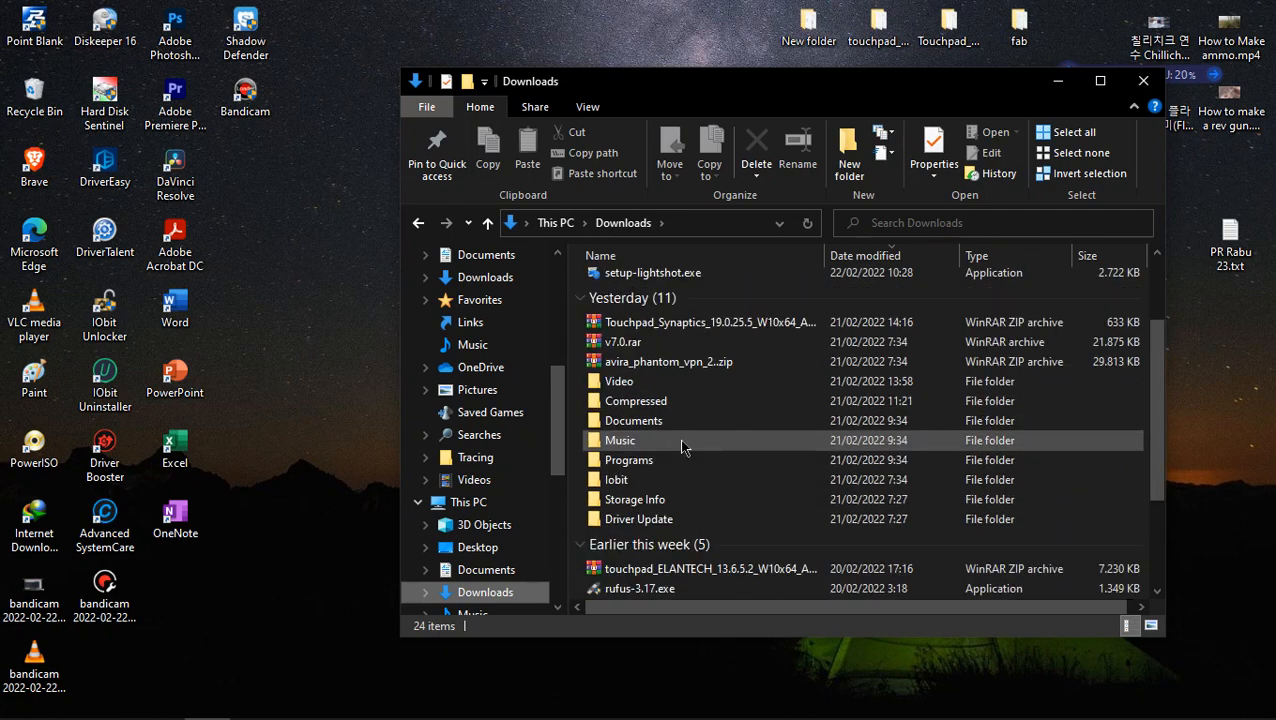
scroll(681, 447, down, 3)
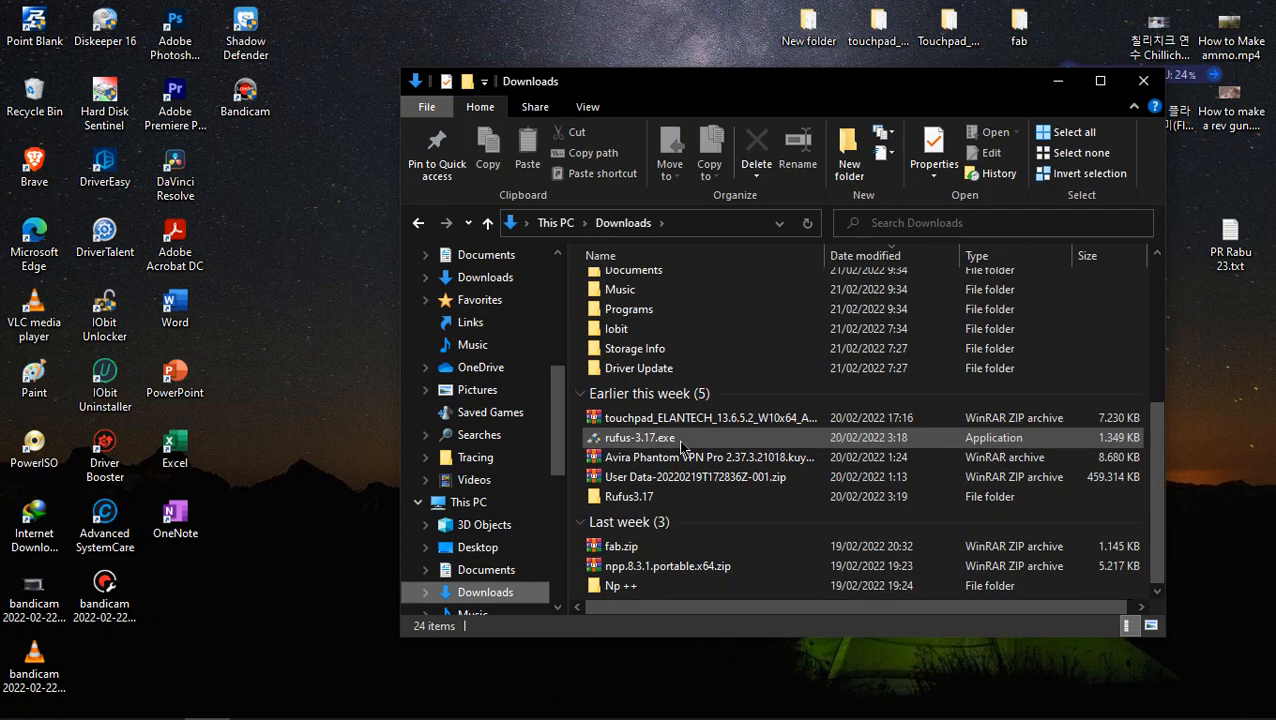
click(681, 446)
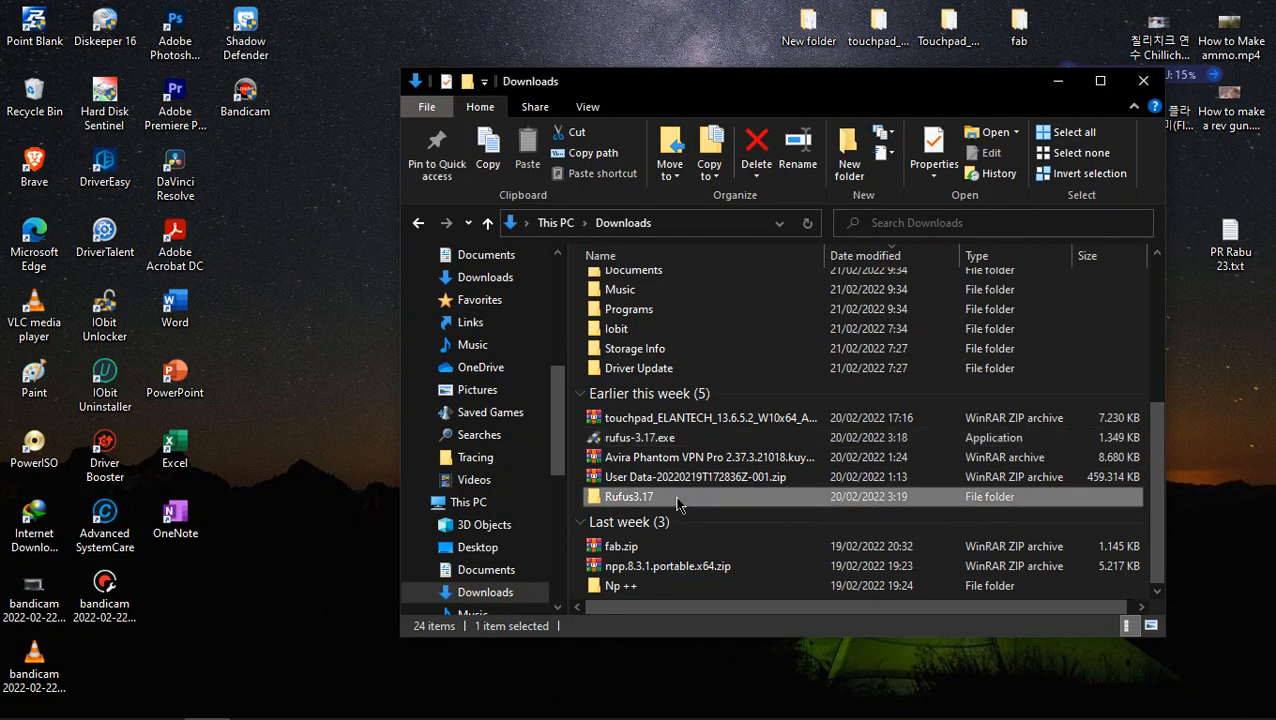
- Launch rufus-3.17.exe from the Rufus3.17 folder and move its window aside
double_click(715, 495)
click(668, 290)
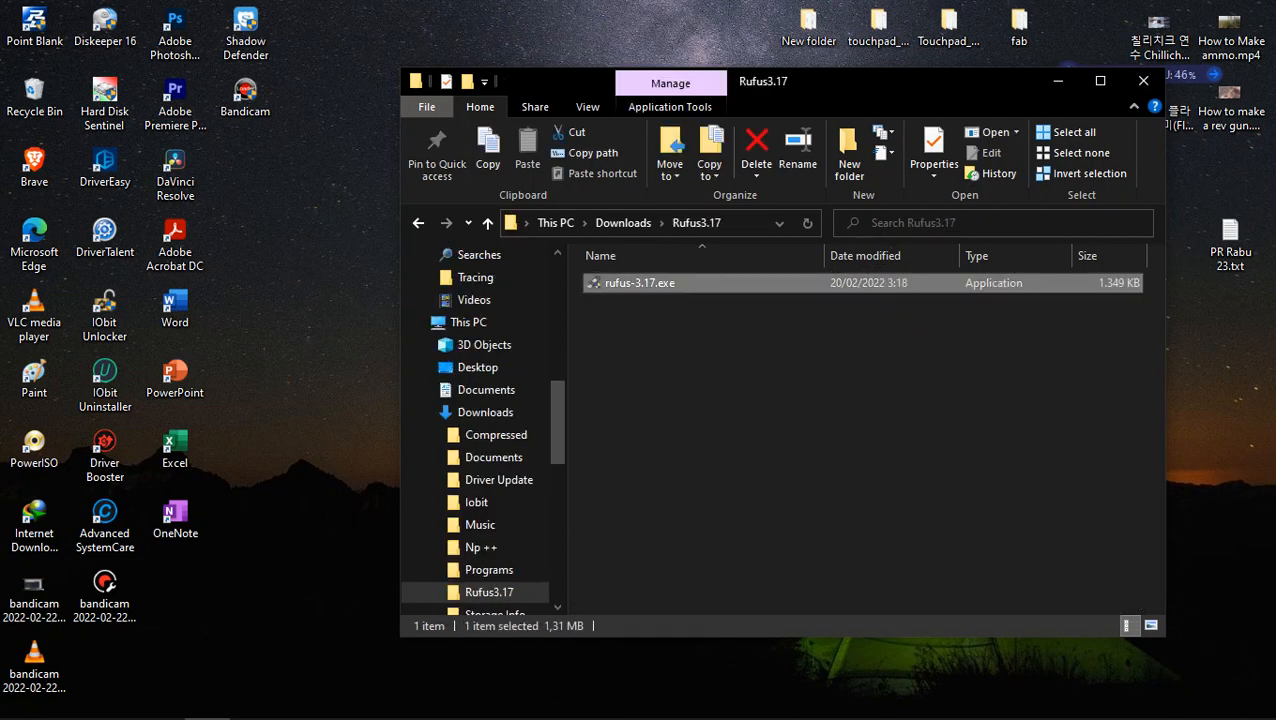
click(419, 224)
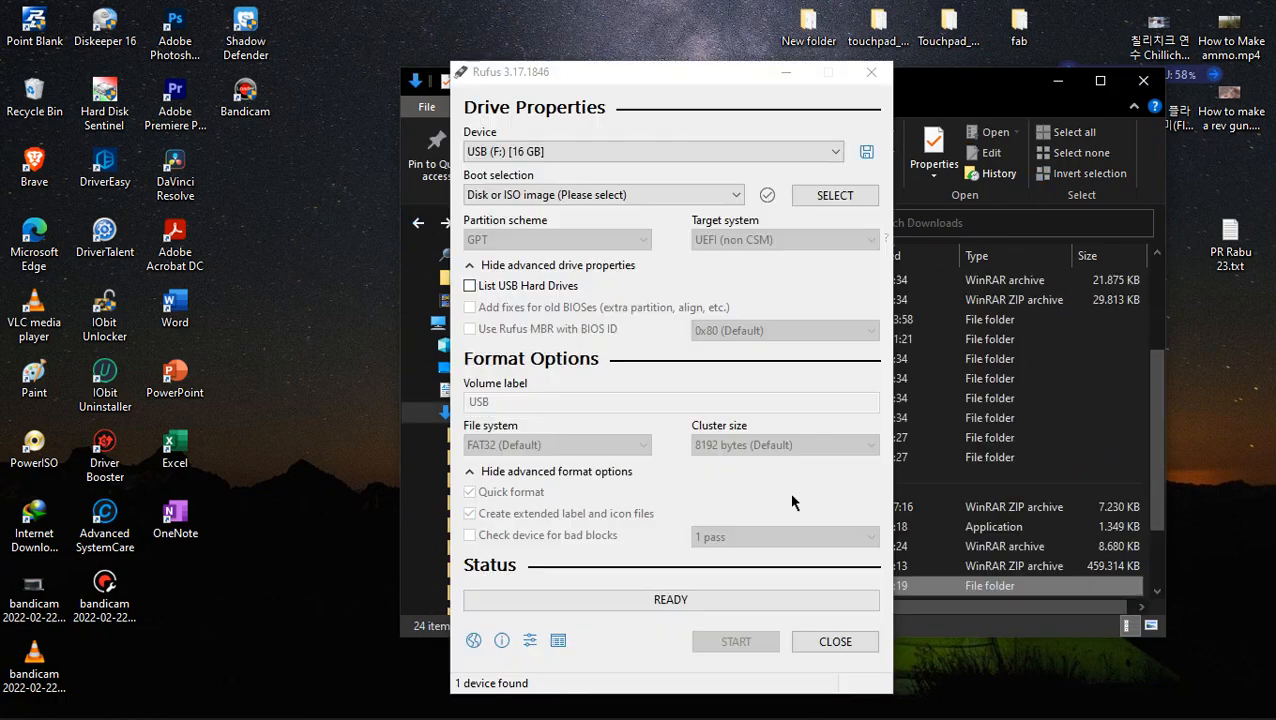
drag(719, 64, 600, 73)
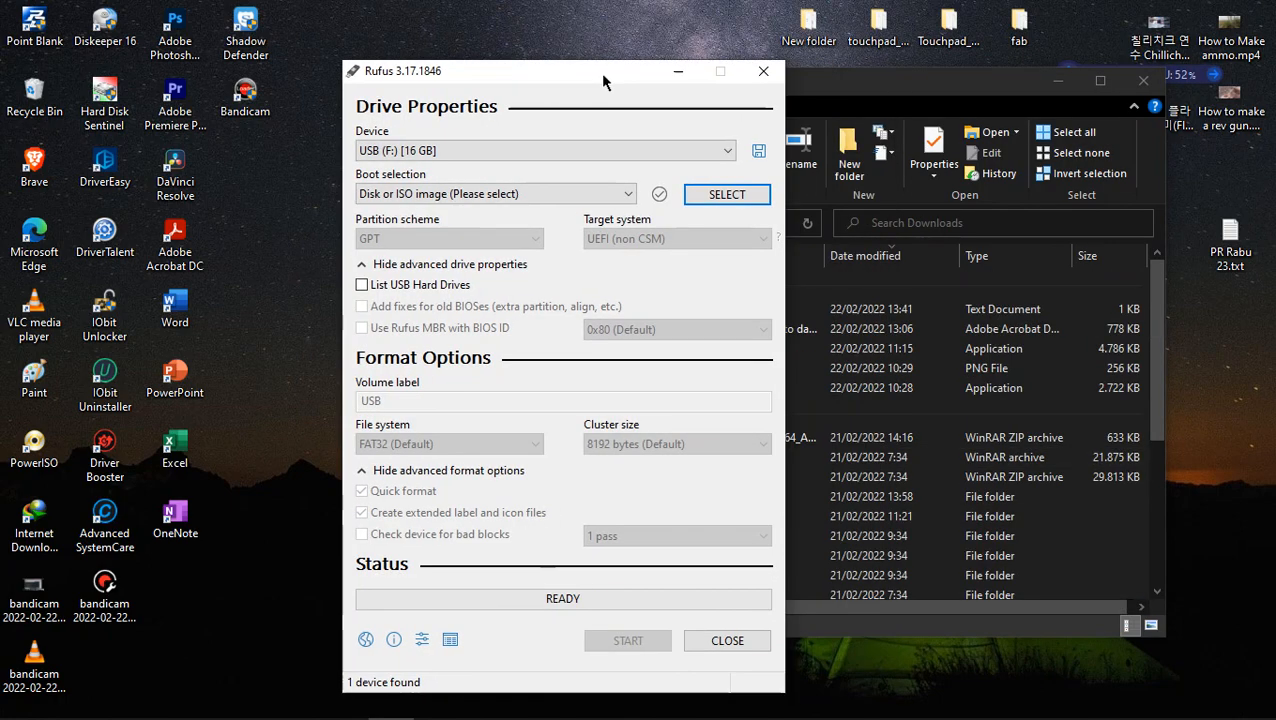
- Start choosing a boot image for the USB (F:) device and browse to Disk (D:)
click(587, 195)
click(587, 195)
click(730, 196)
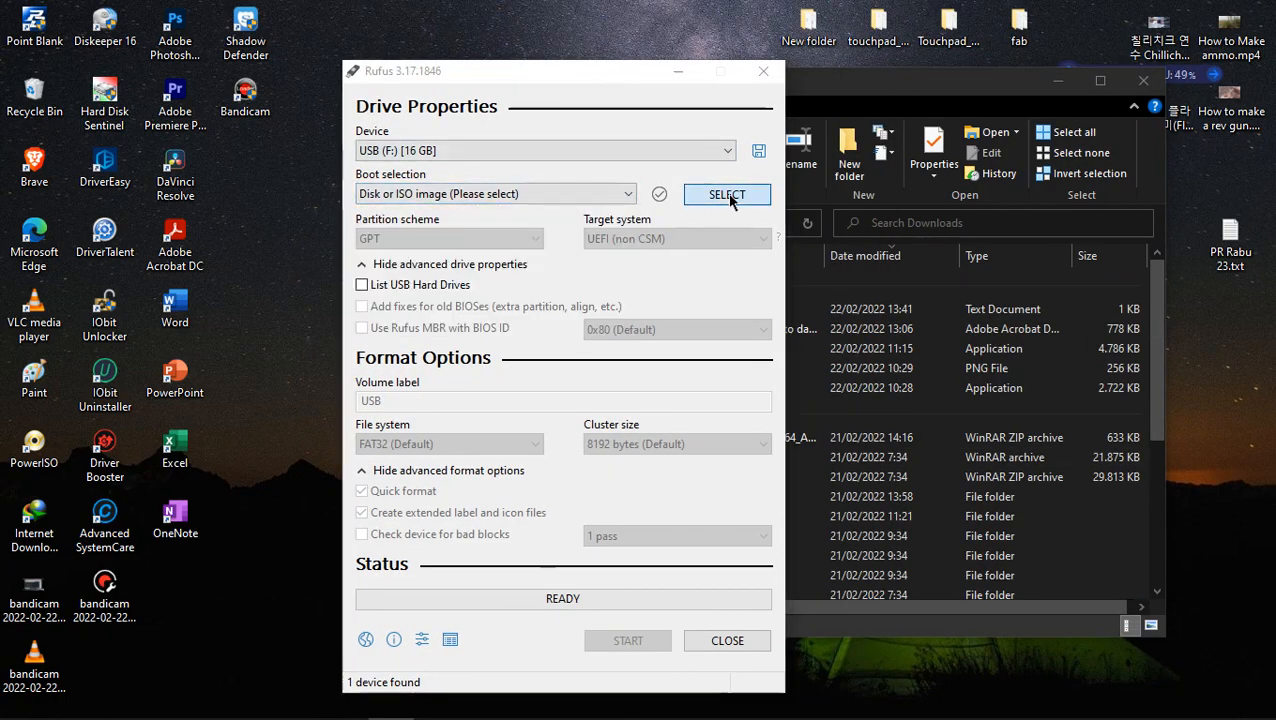
scroll(586, 371, down, 5)
scroll(575, 370, up, 5)
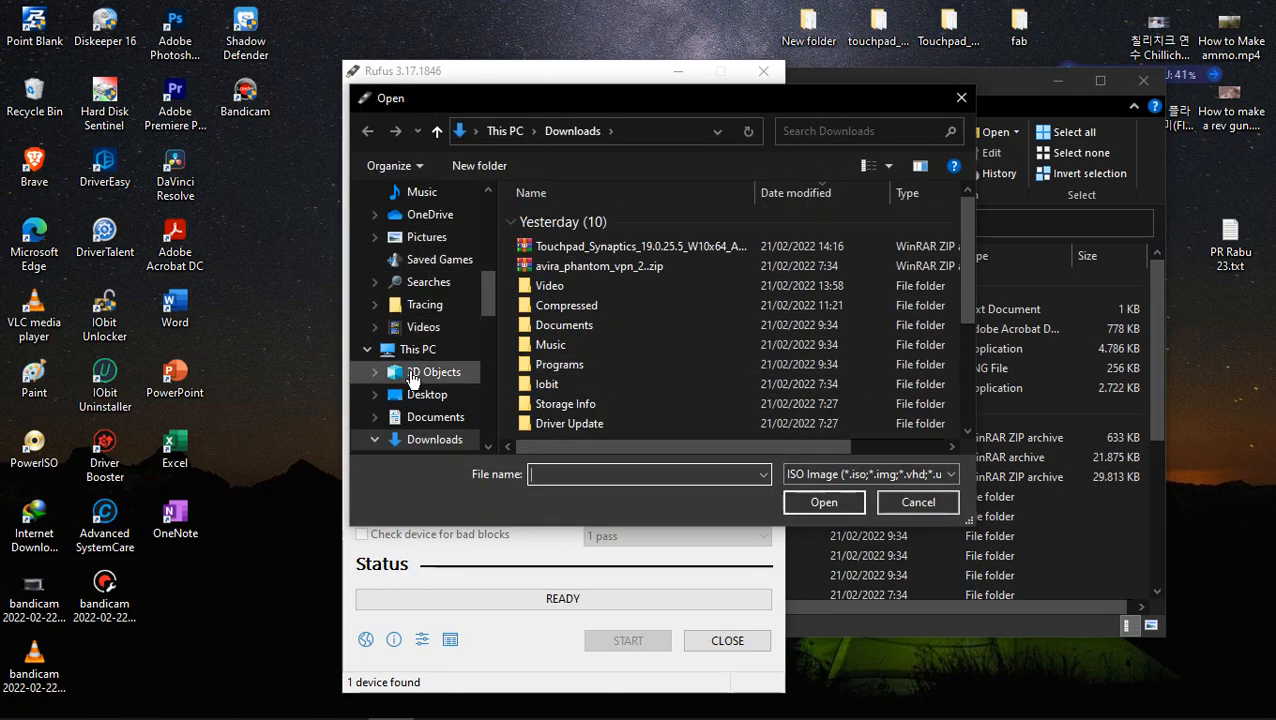
click(420, 439)
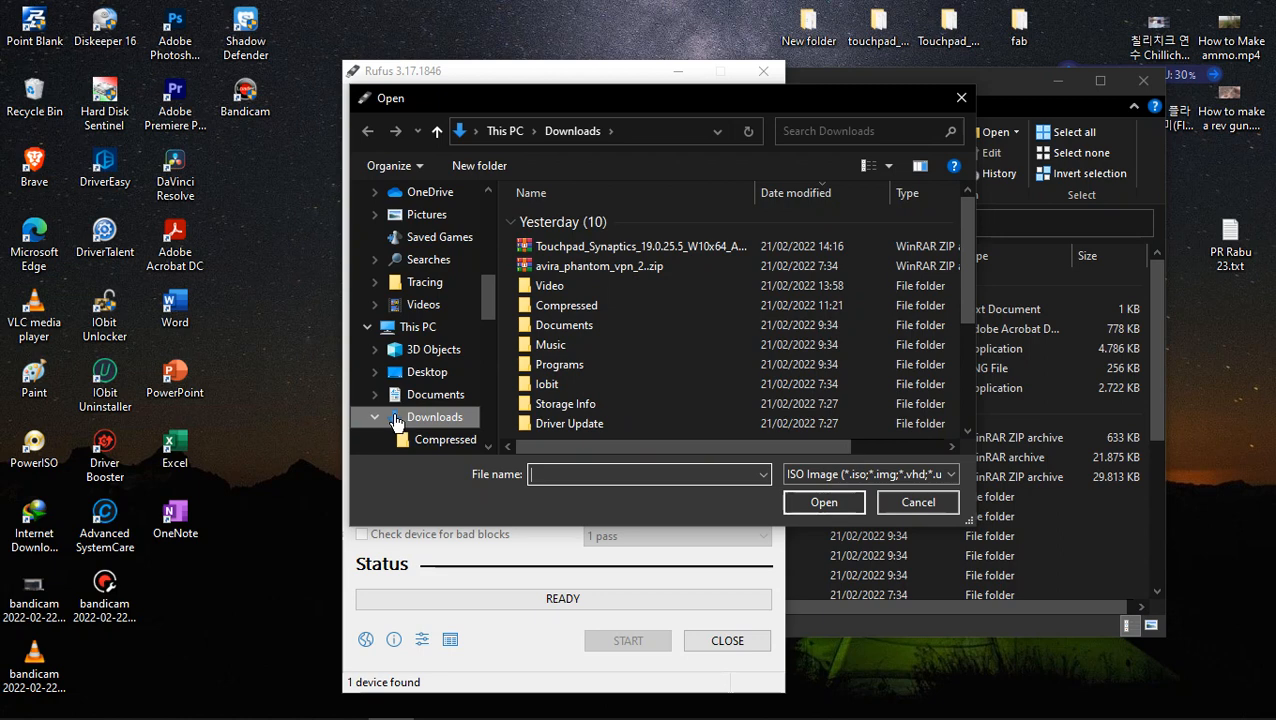
click(375, 416)
scroll(419, 416, down, 2)
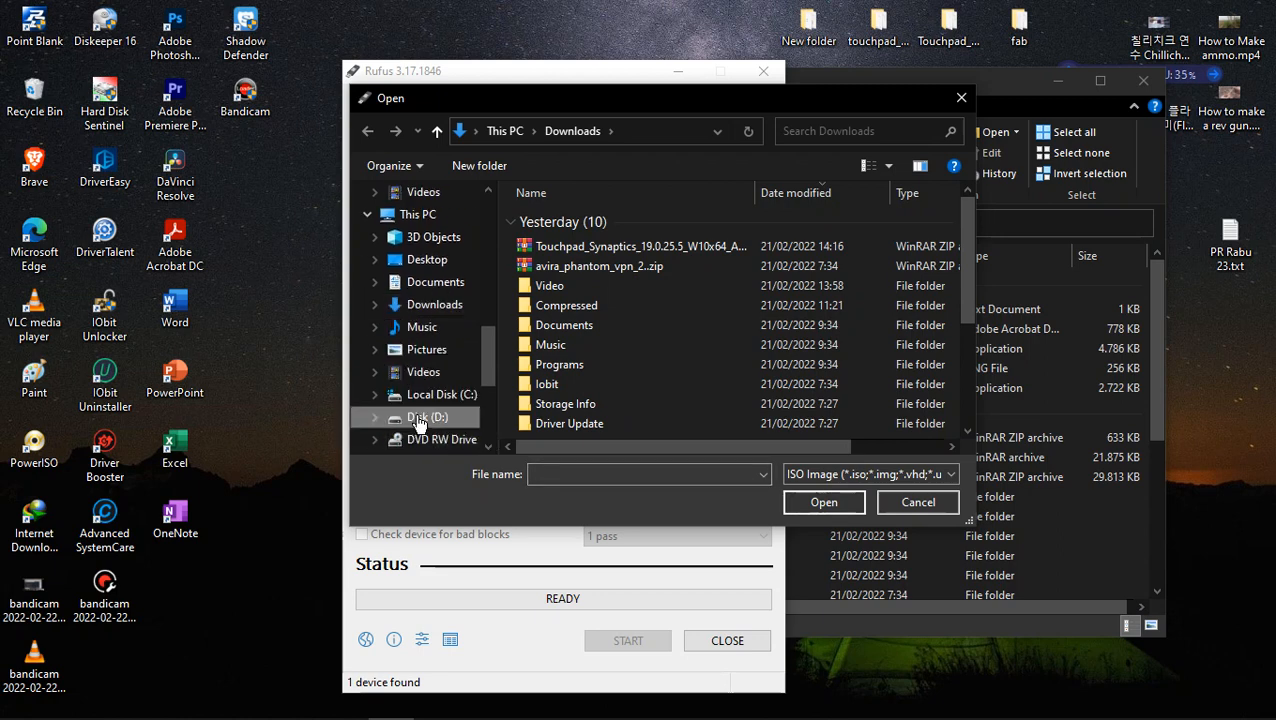
click(420, 419)
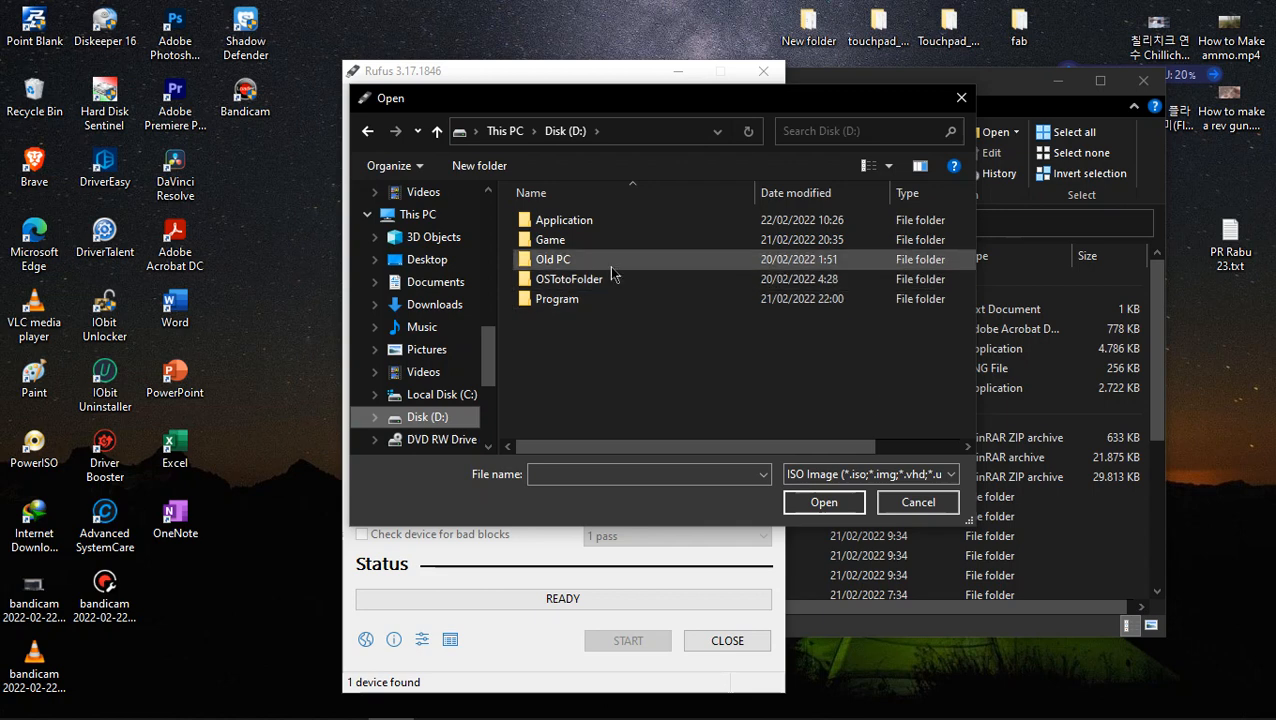
- Load Win11_English_x64v1.iso from the Program > OS > Windows folder as the boot image
double_click(545, 299)
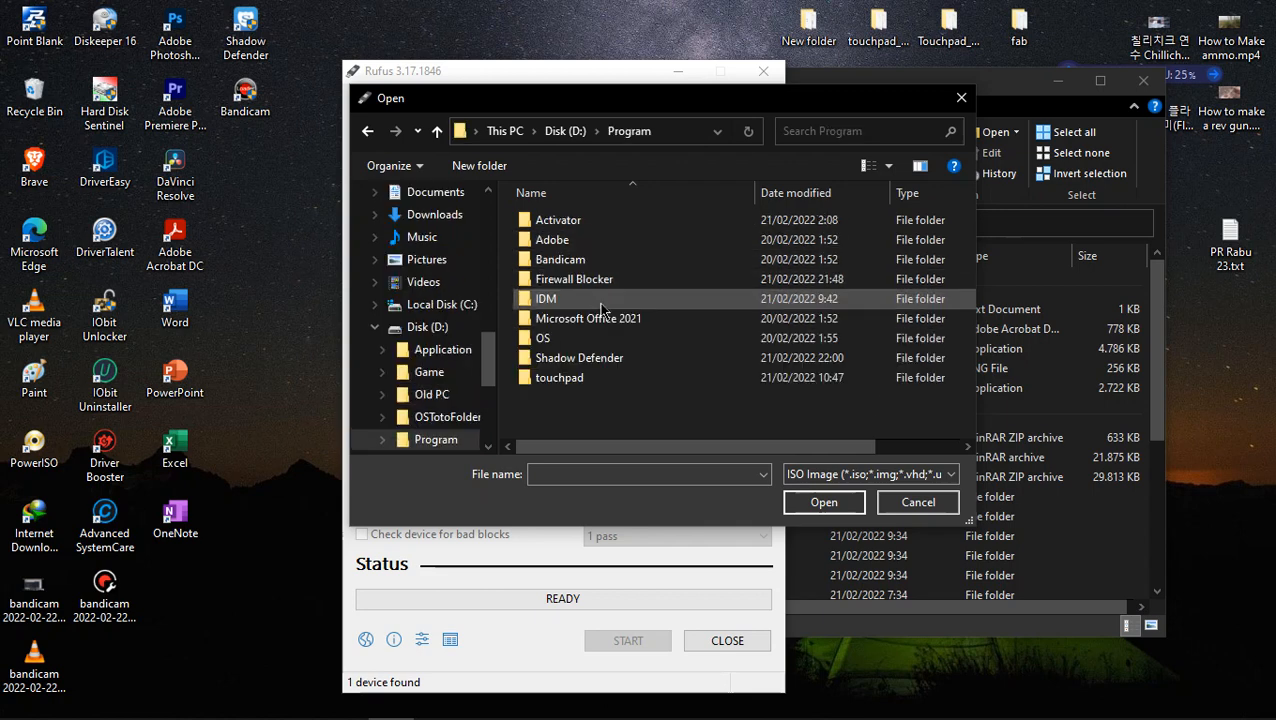
double_click(560, 343)
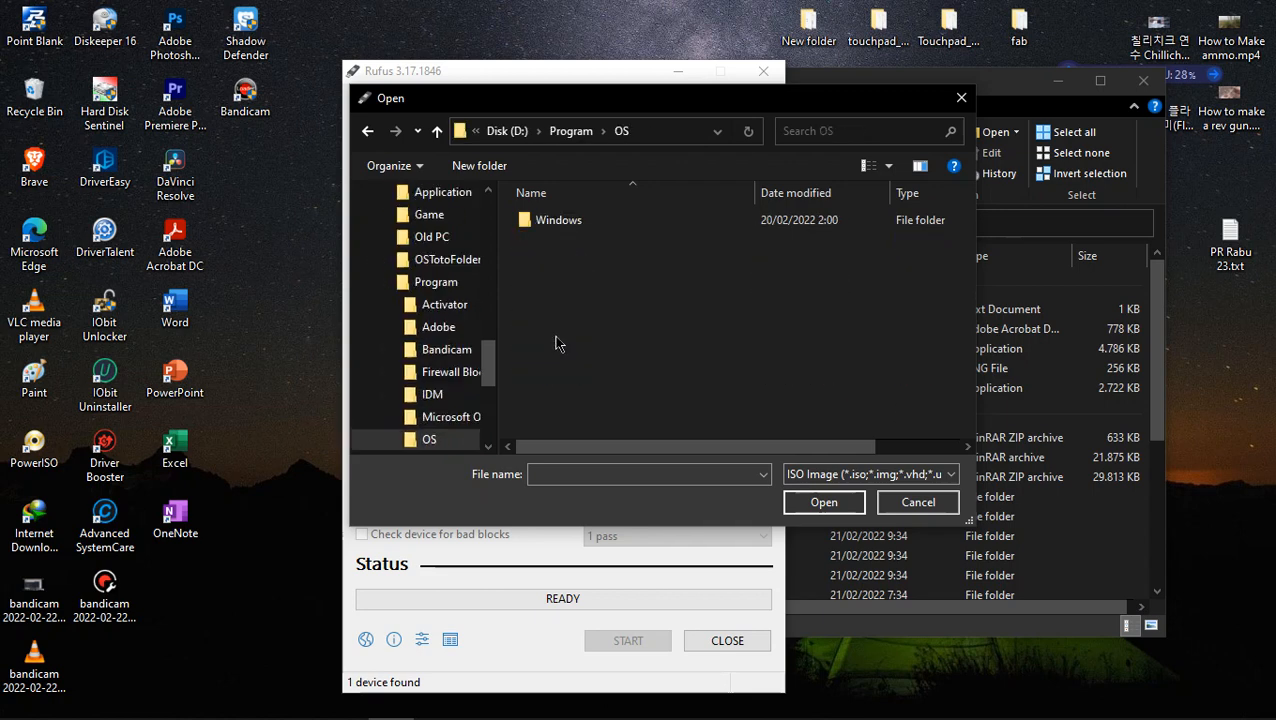
double_click(587, 220)
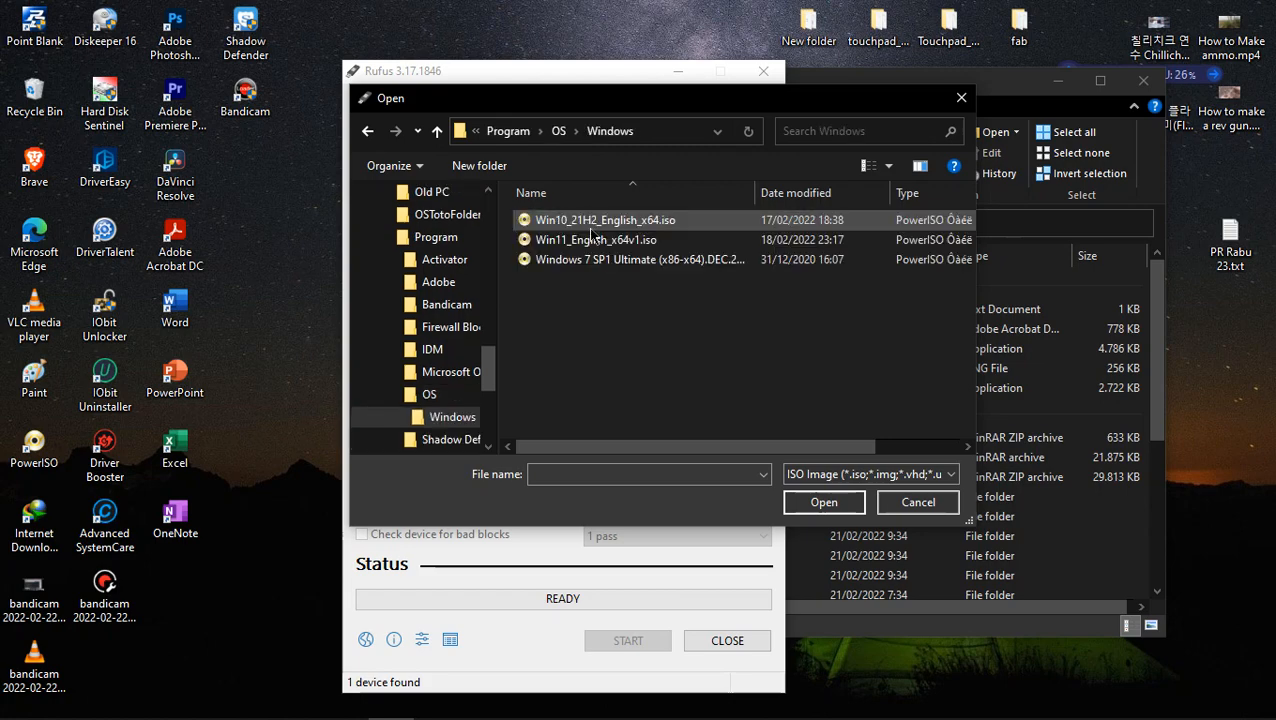
click(592, 239)
click(822, 502)
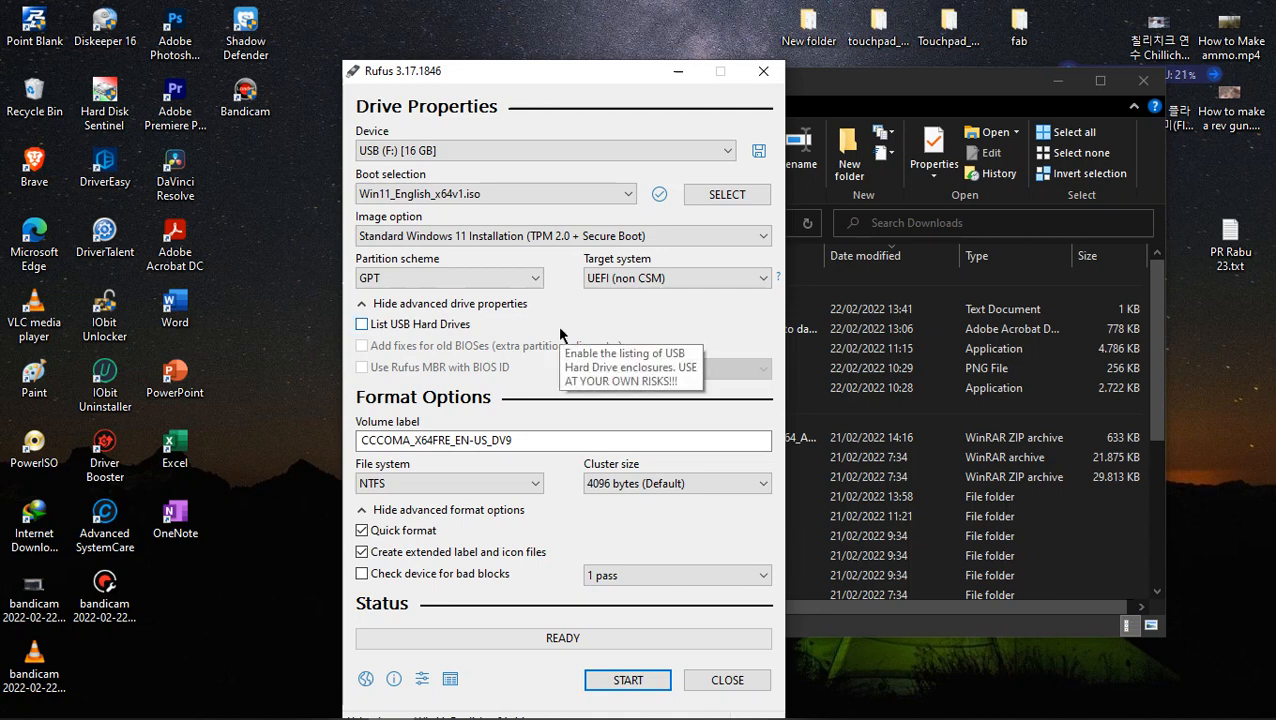
- Review the image option, partition scheme and target system choices, keeping Standard Windows 11 Installation, GPT and UEFI (non CSM)
click(541, 237)
click(541, 243)
click(541, 240)
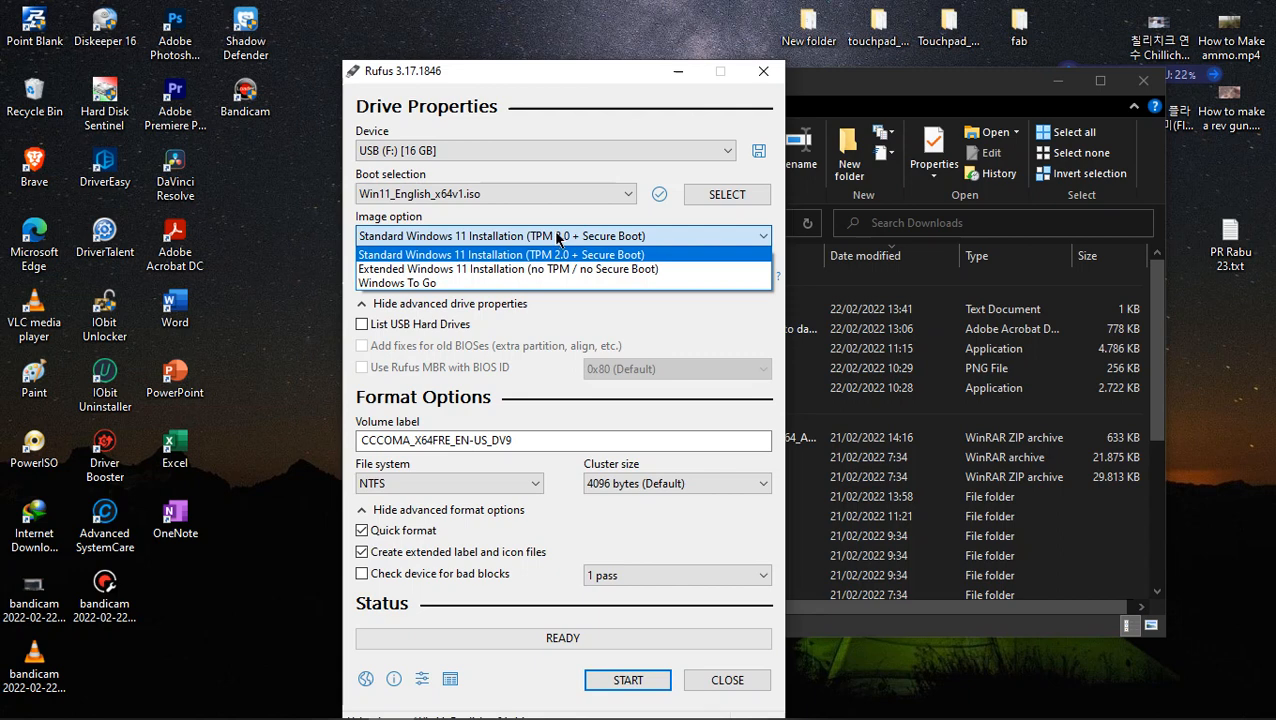
click(557, 237)
click(674, 274)
click(670, 277)
click(496, 280)
click(495, 278)
click(494, 276)
click(494, 276)
key(Tab)
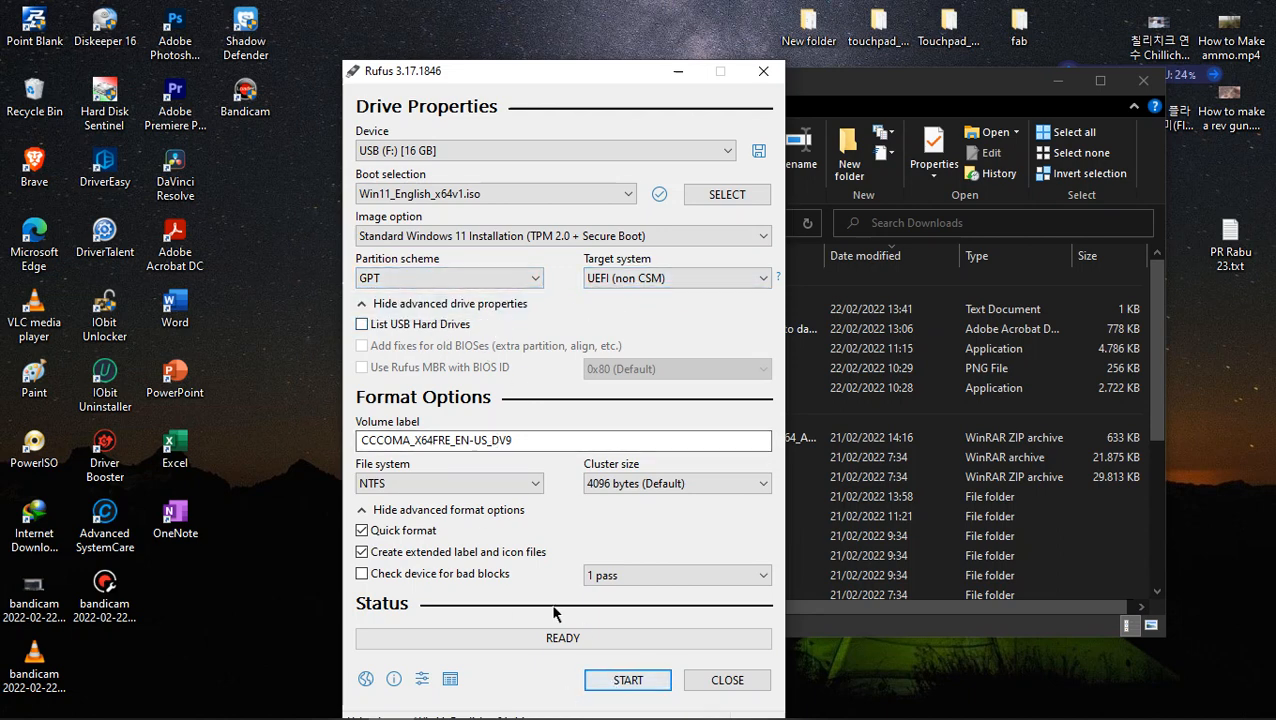
- Set the volume label to WIN11 and try to write the Windows 11 image to the USB drive, accepting the data erasure
double_click(557, 441)
drag(557, 445, 200, 453)
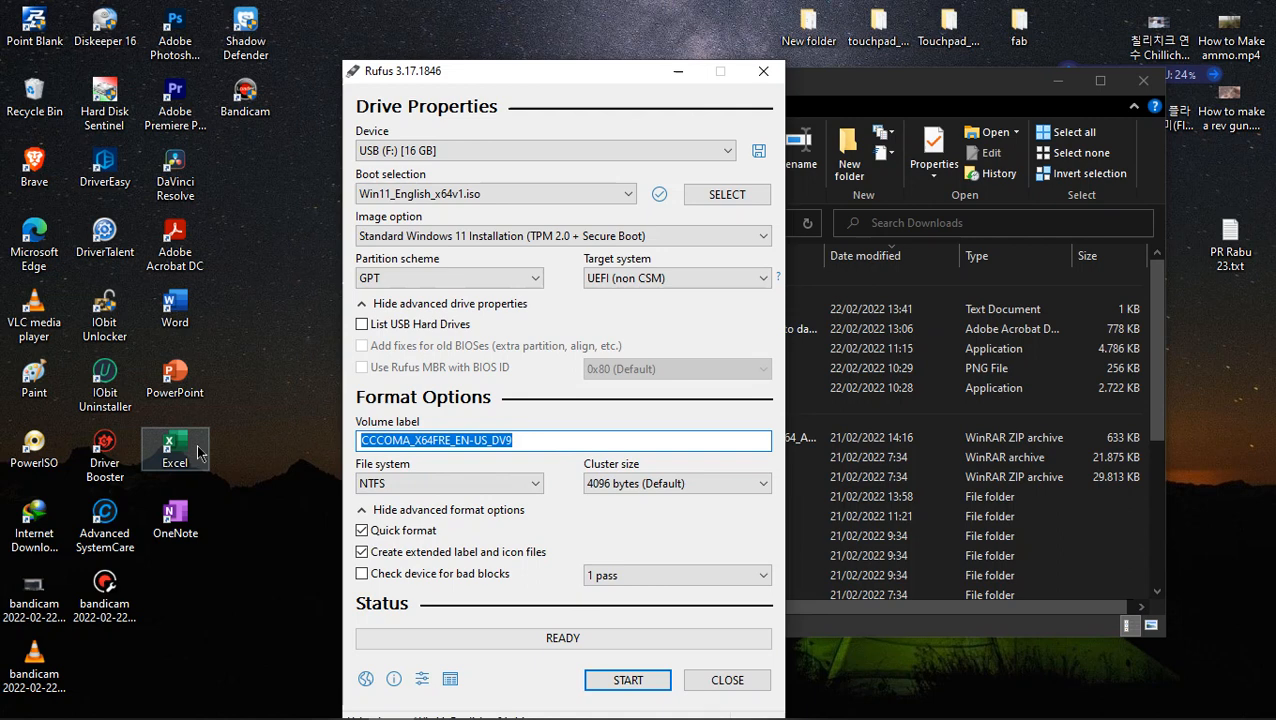
key(BackSpace)
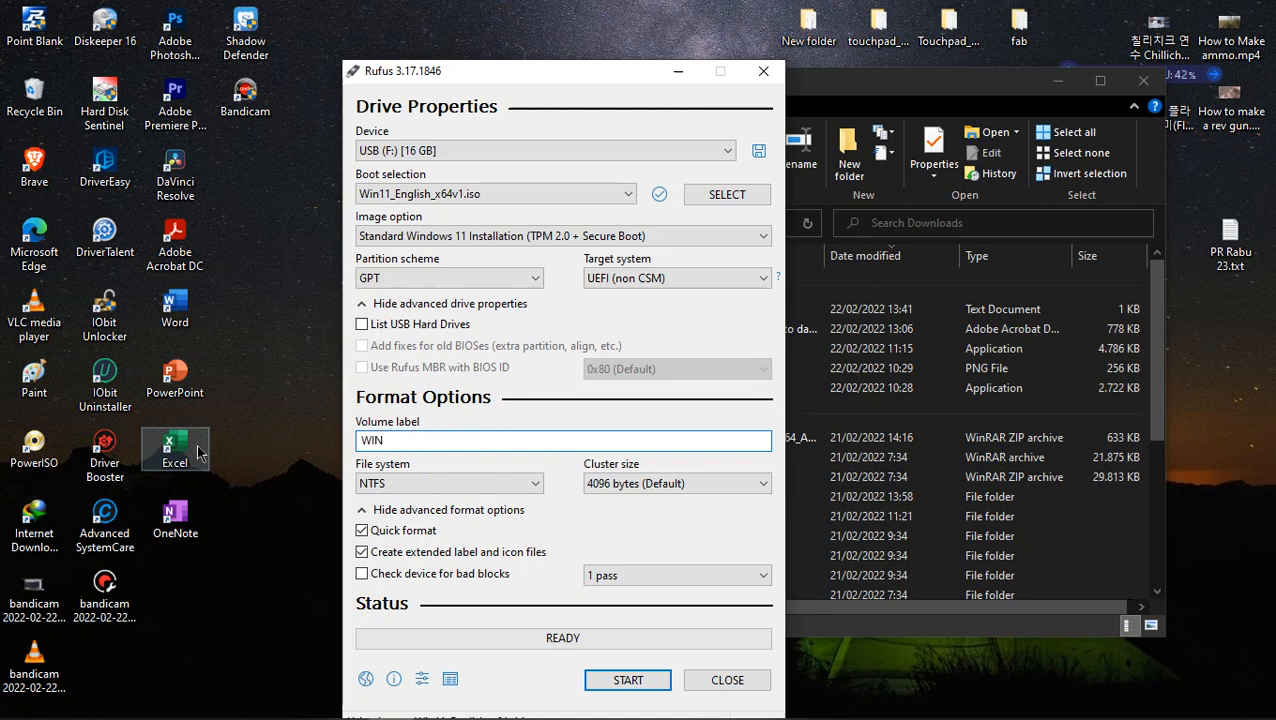
click(628, 684)
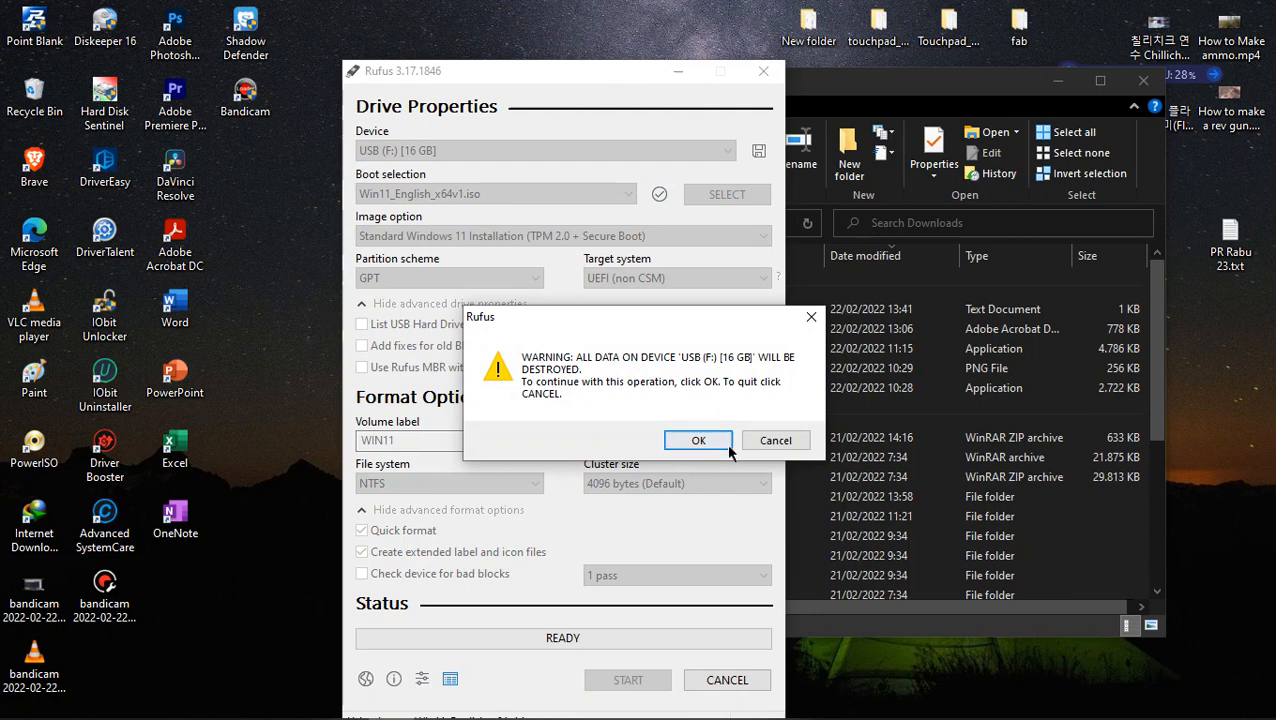
click(698, 440)
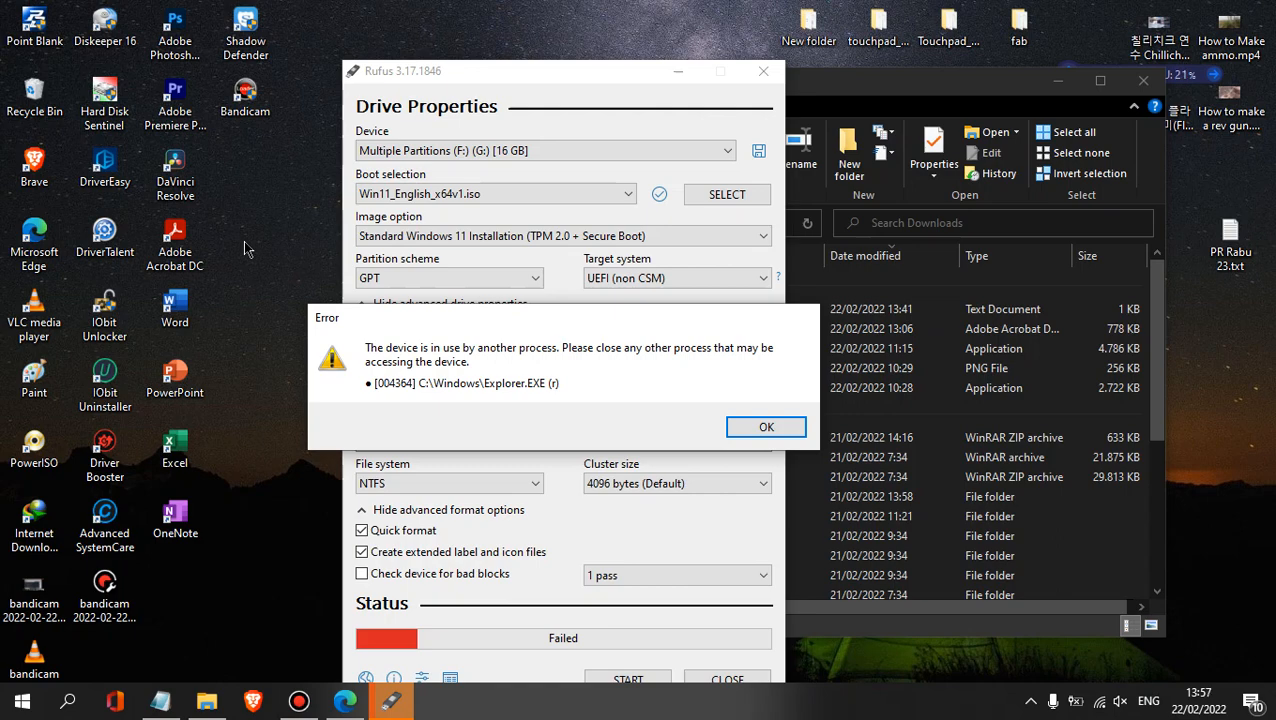
- Dismiss the device error and close Rufus
click(787, 426)
click(787, 425)
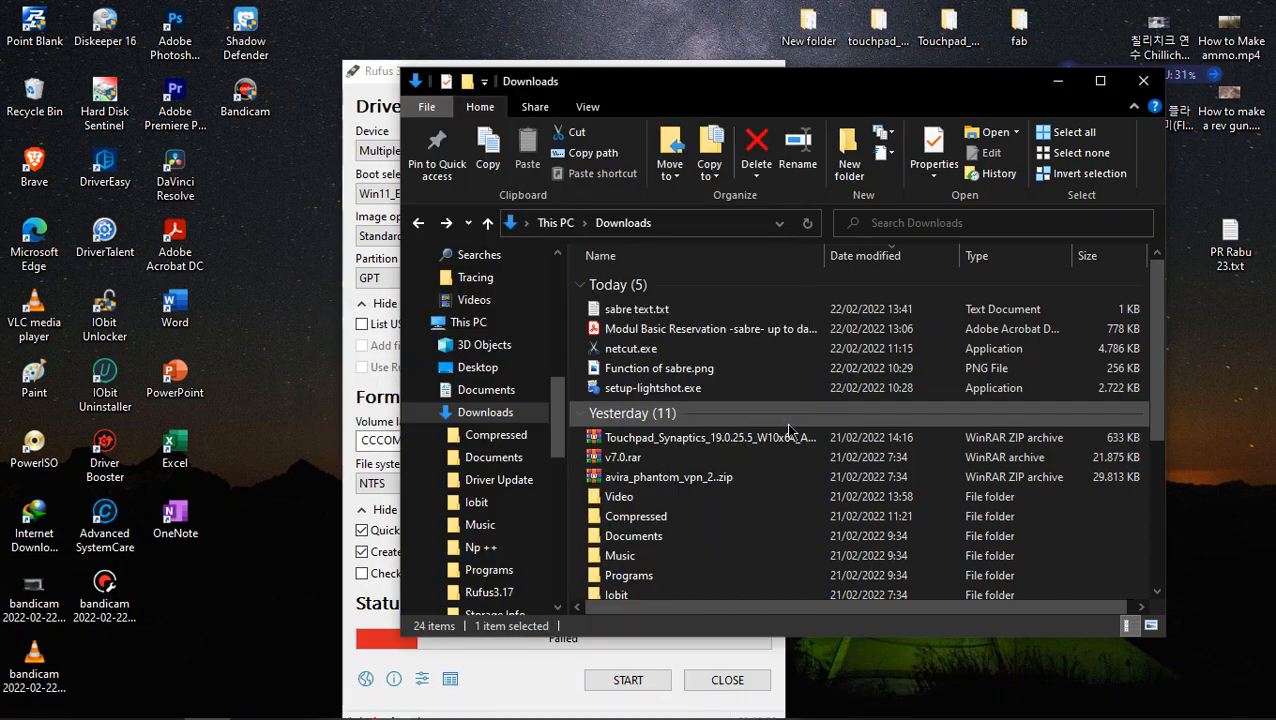
click(347, 94)
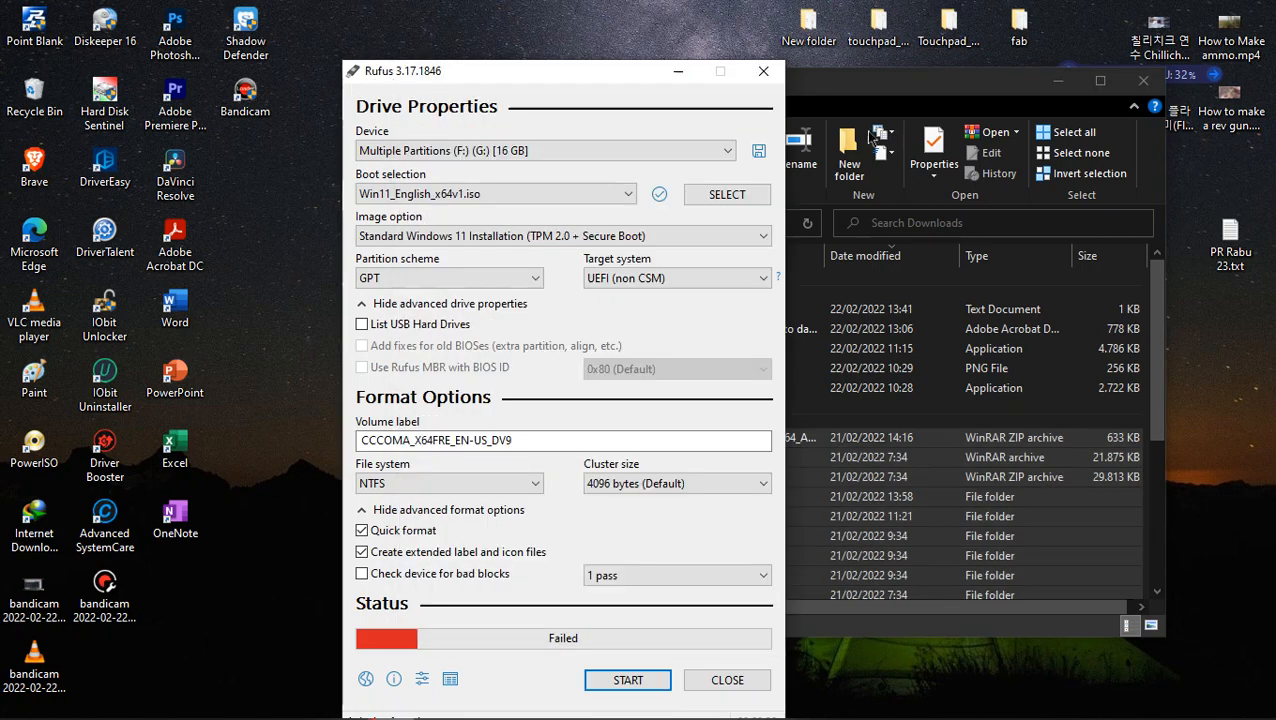
click(763, 70)
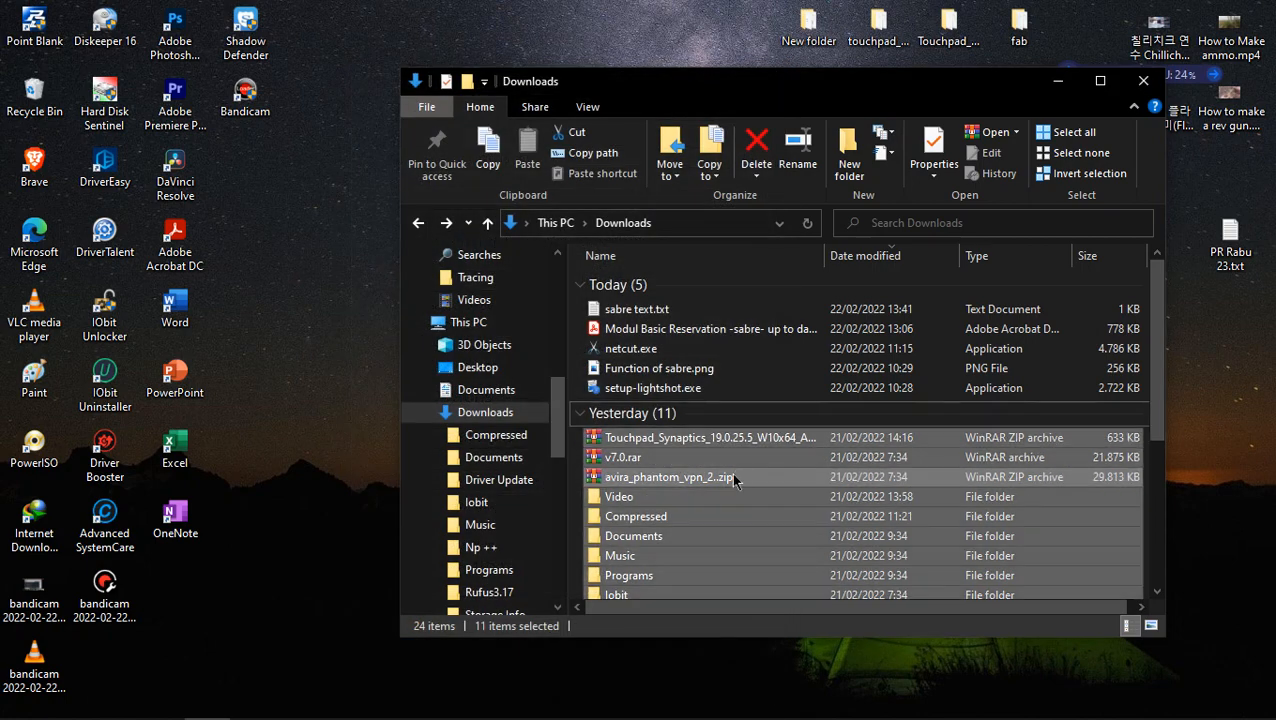
- Eject USB Drive (G:) from the folder tree and cancel the request to insert a disk into Removable Disk (F:)
click(427, 412)
scroll(470, 445, down, 2)
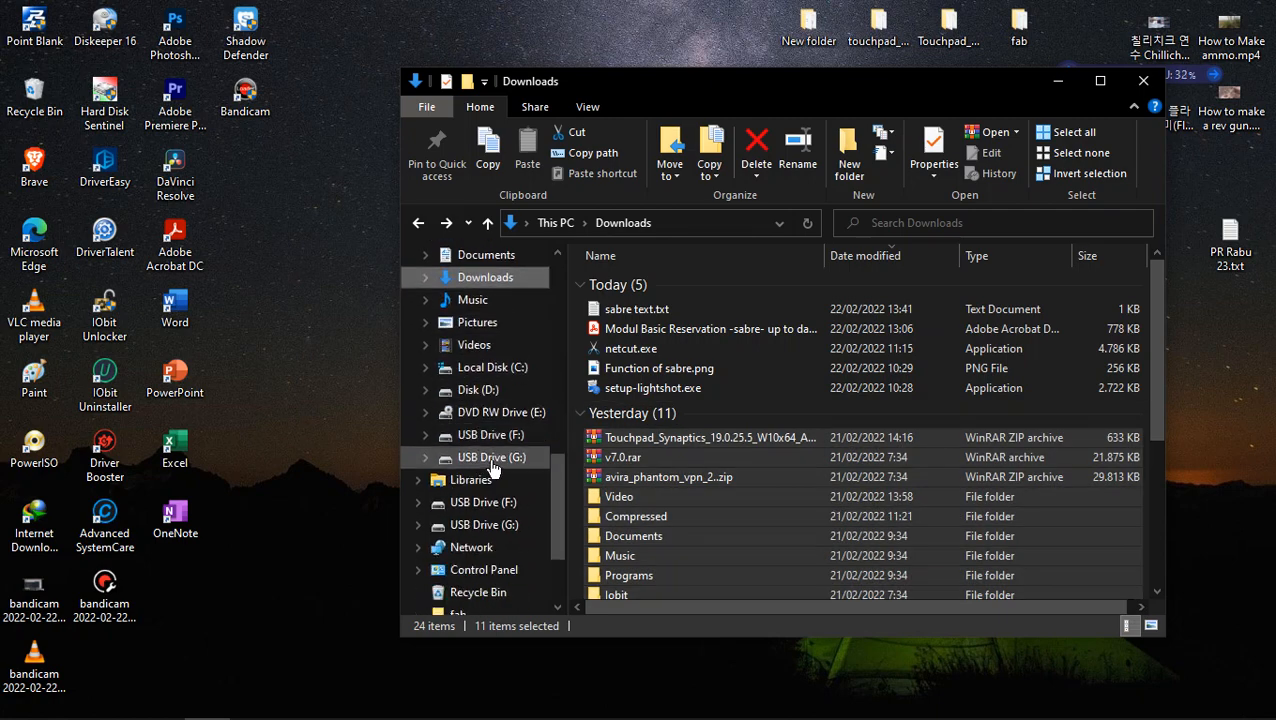
right_click(491, 465)
click(585, 578)
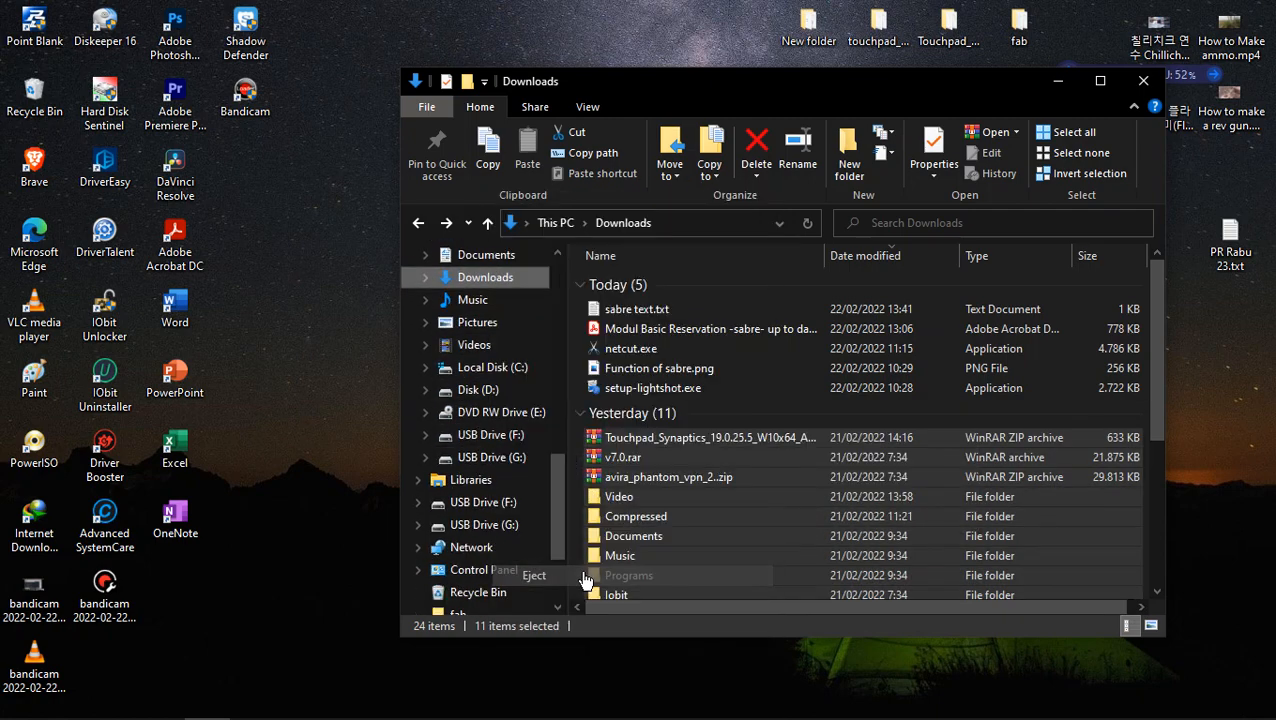
right_click(510, 440)
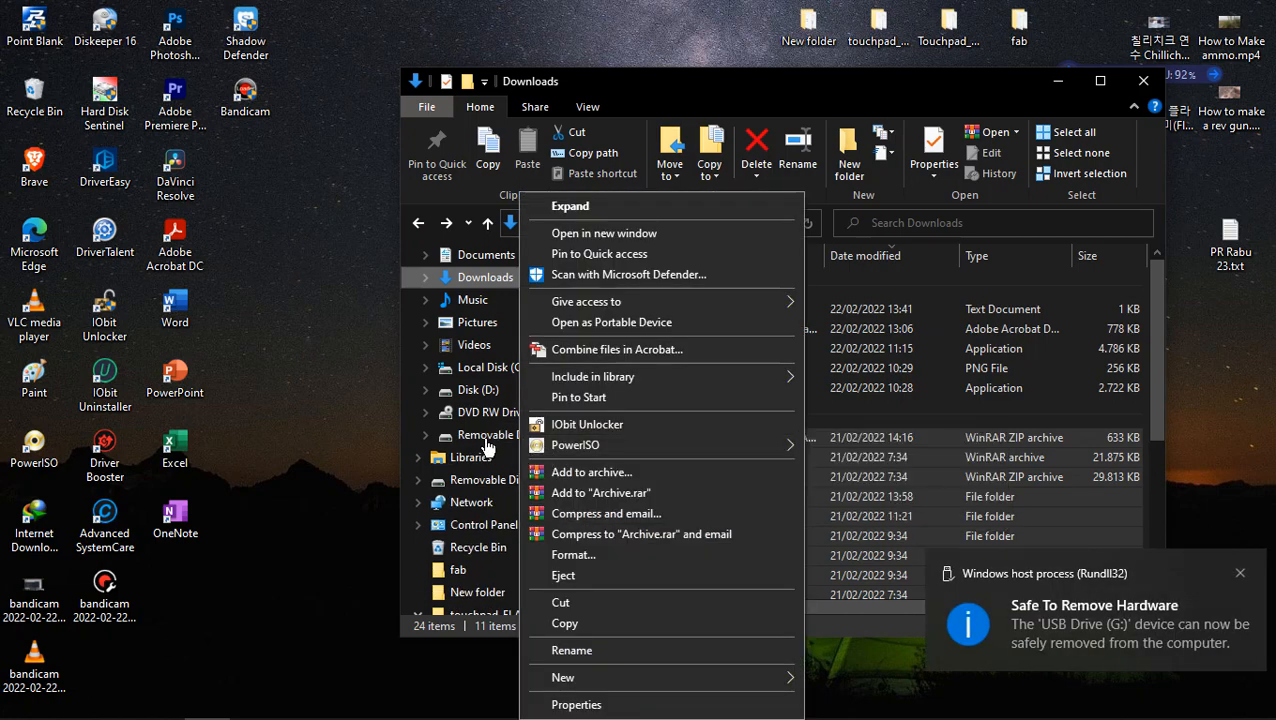
click(487, 443)
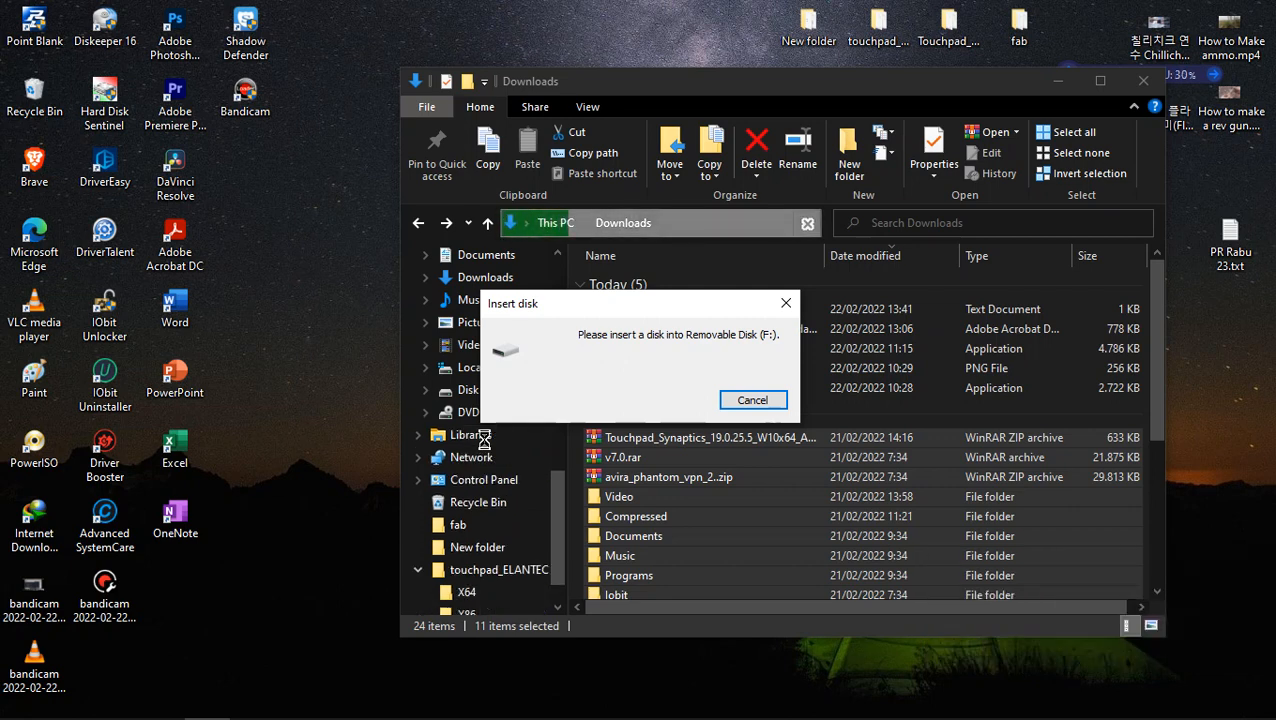
click(752, 400)
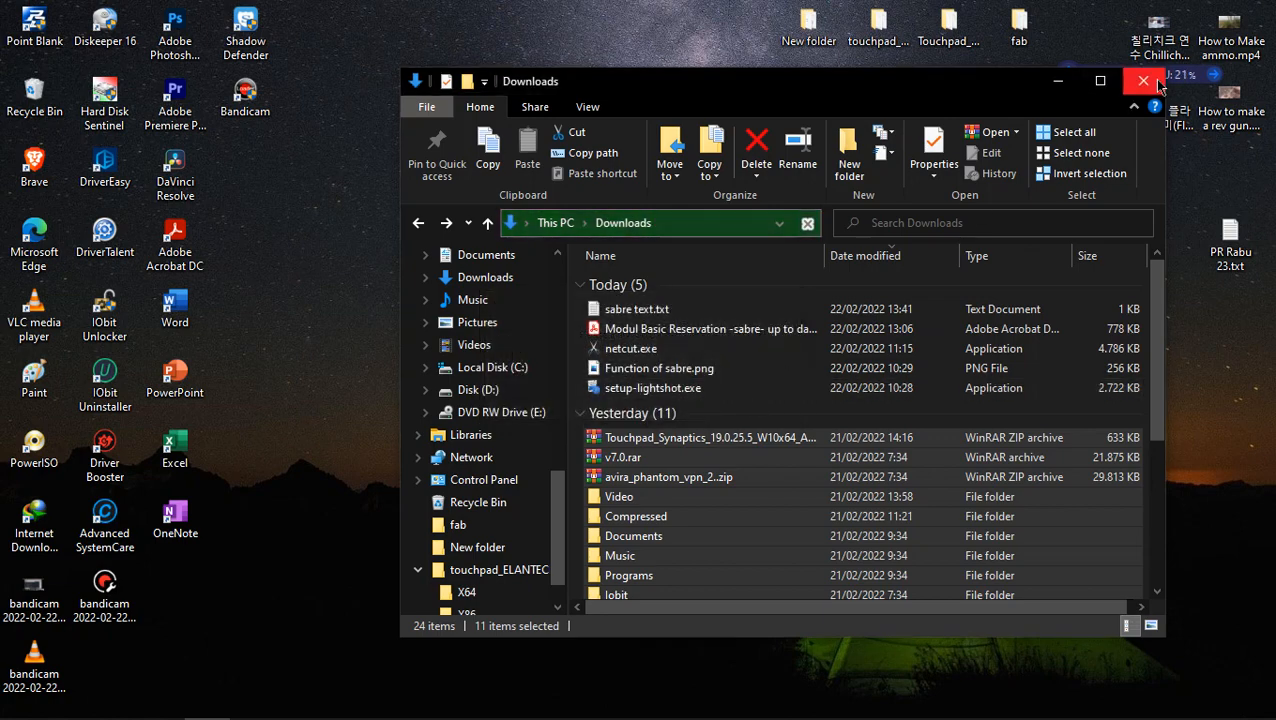
- Close File Explorer and switch back to the browser with the Teams meeting
click(1144, 81)
key(F5)
key(F5)
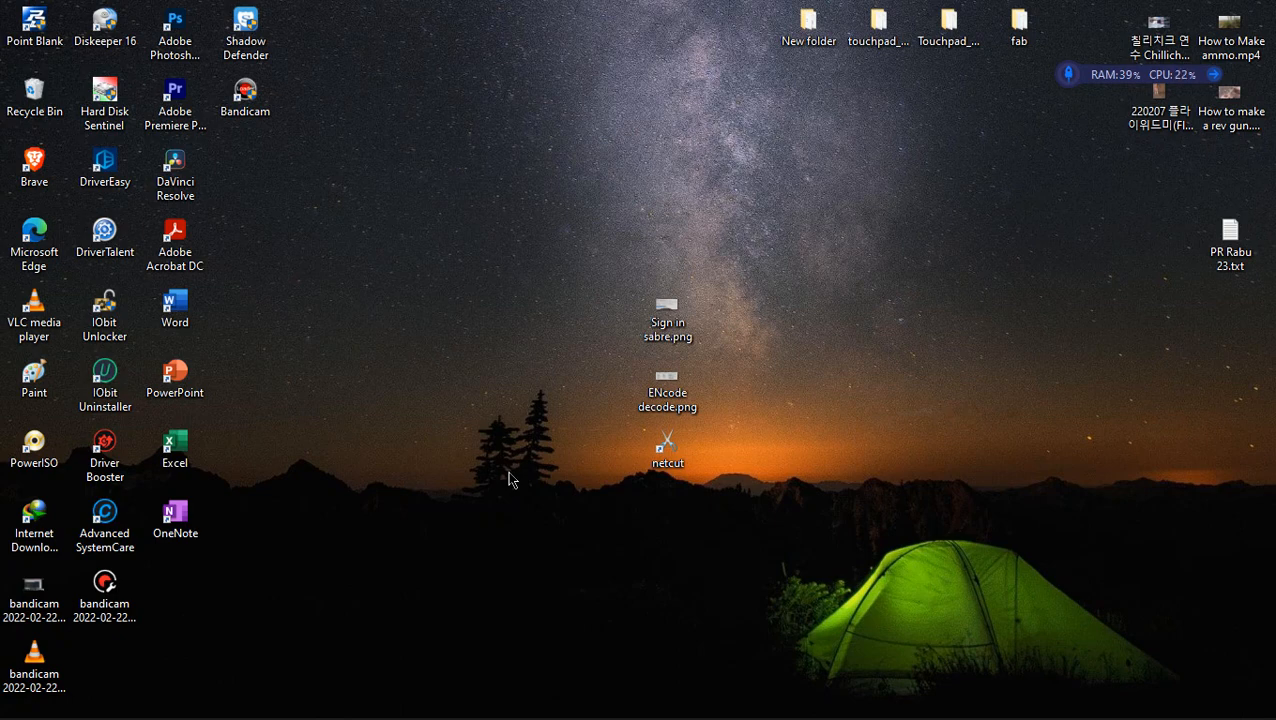
key(alt+Tab)
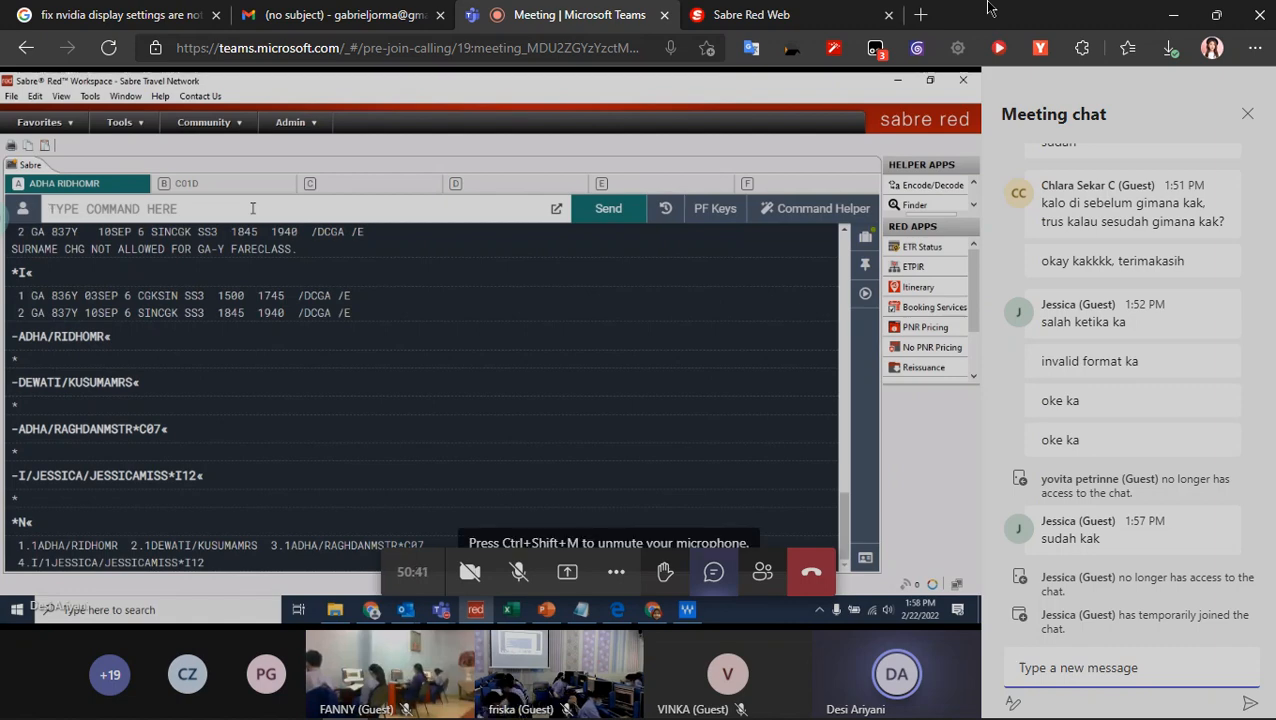
text(3CHLD/)
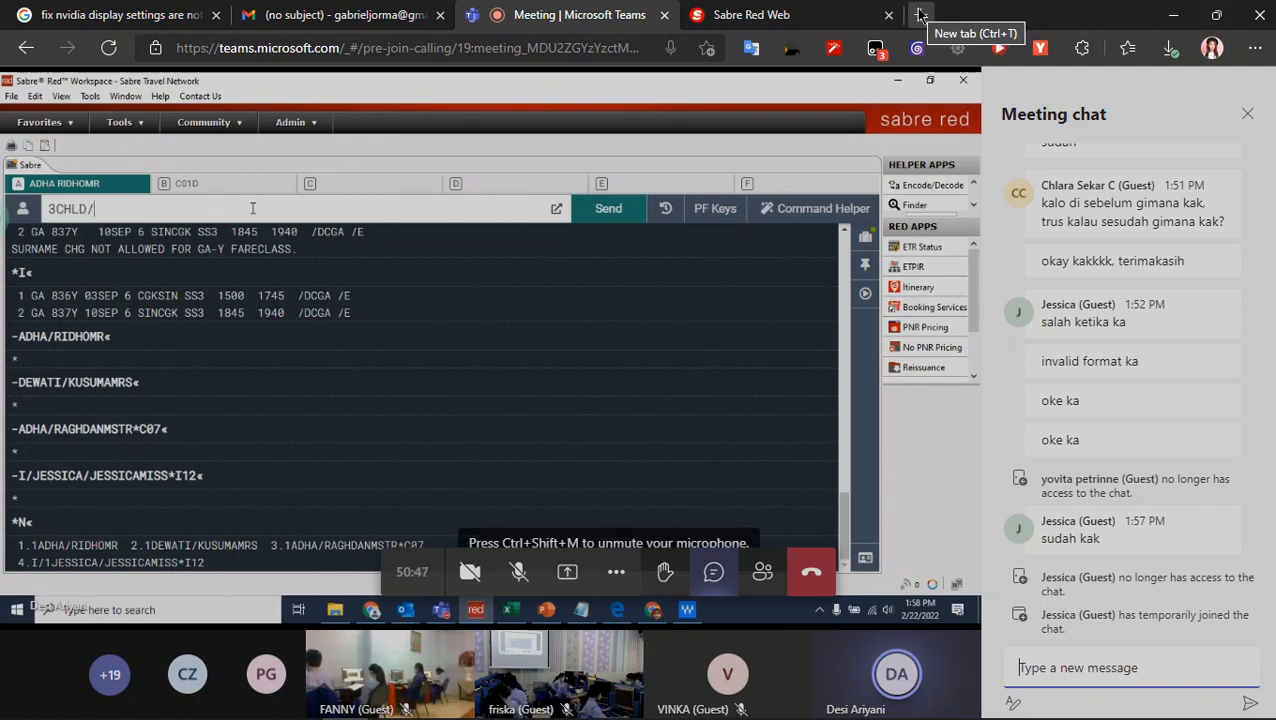
- Open YouTube in a new browser tab, checking the Teams meeting while the page loads
click(920, 14)
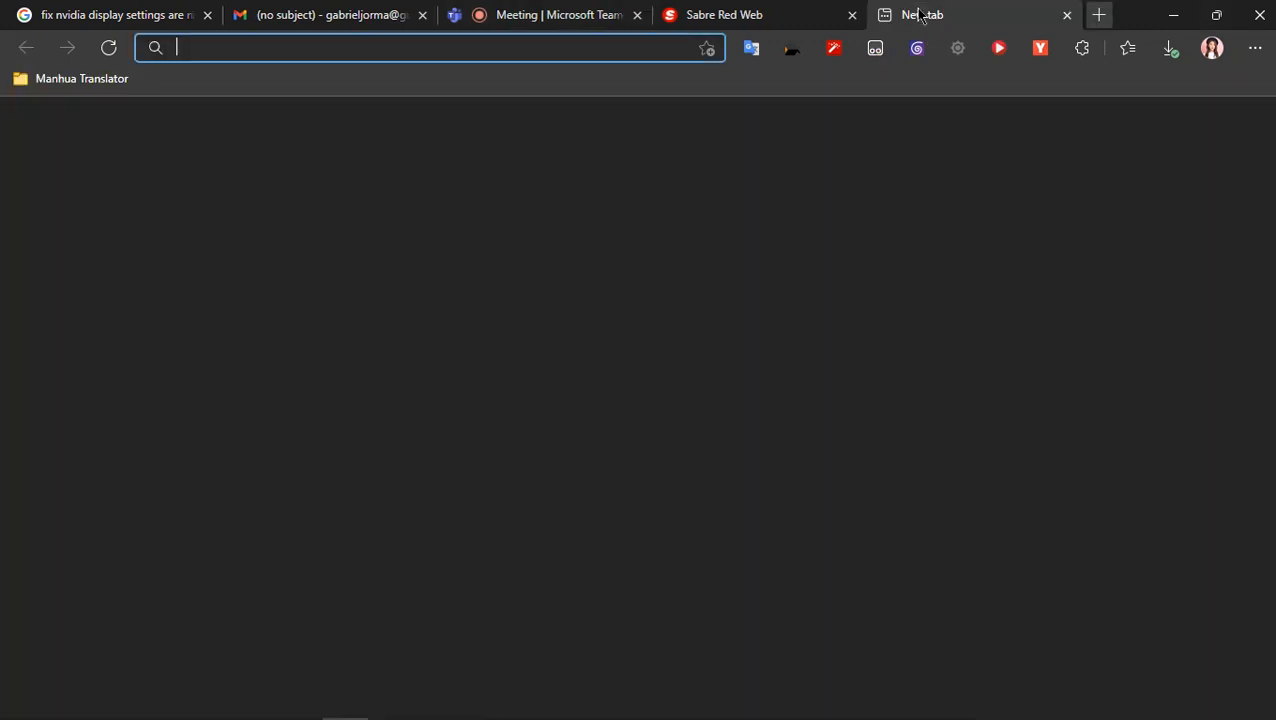
text(y)
key(Return)
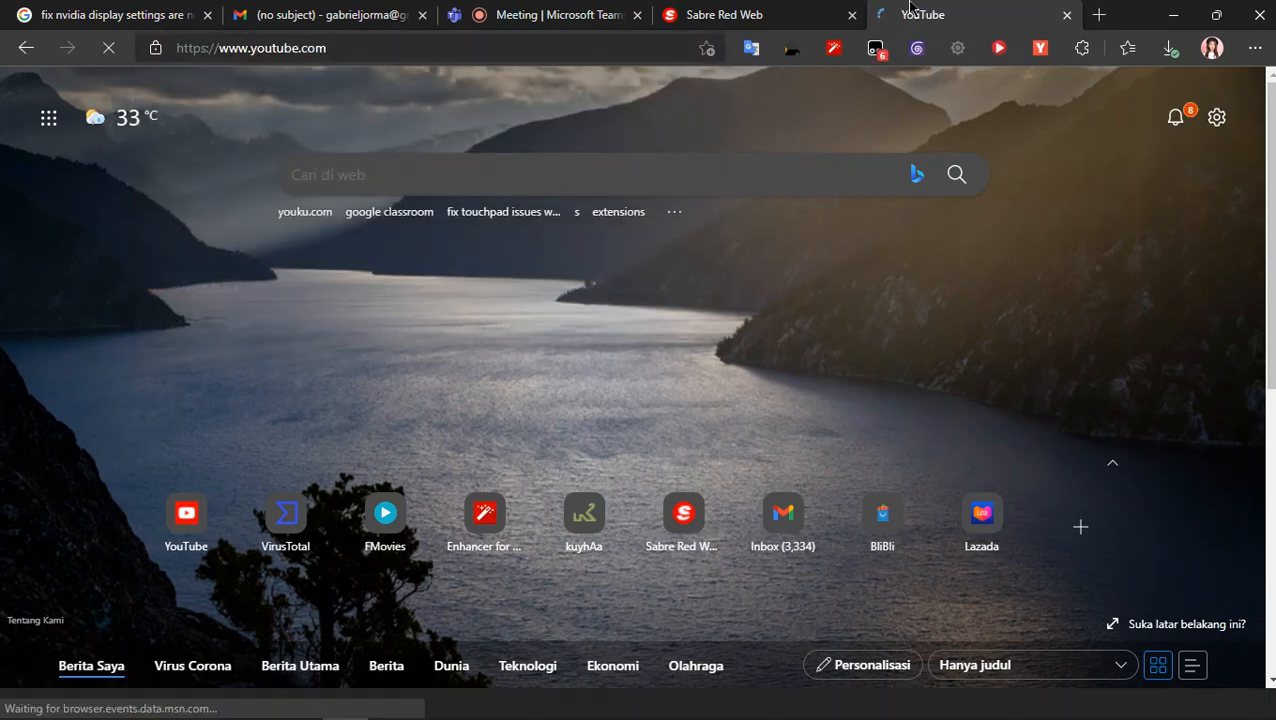
click(615, 6)
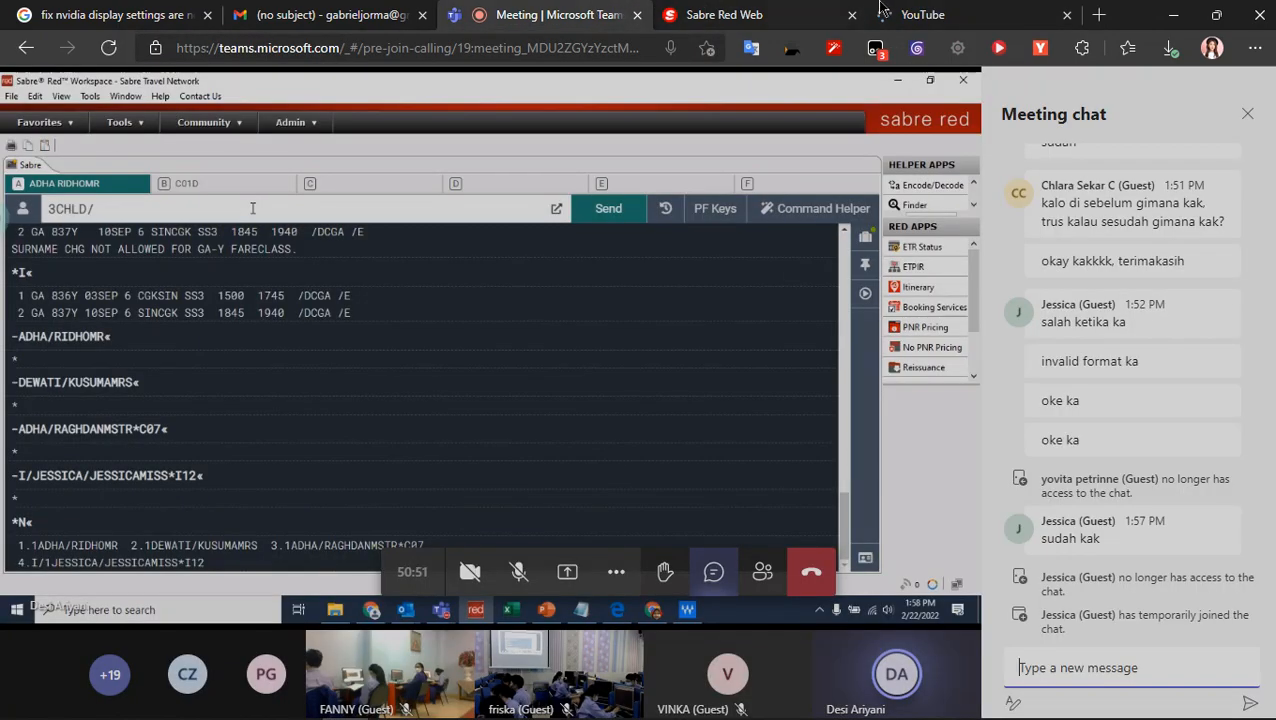
click(980, 10)
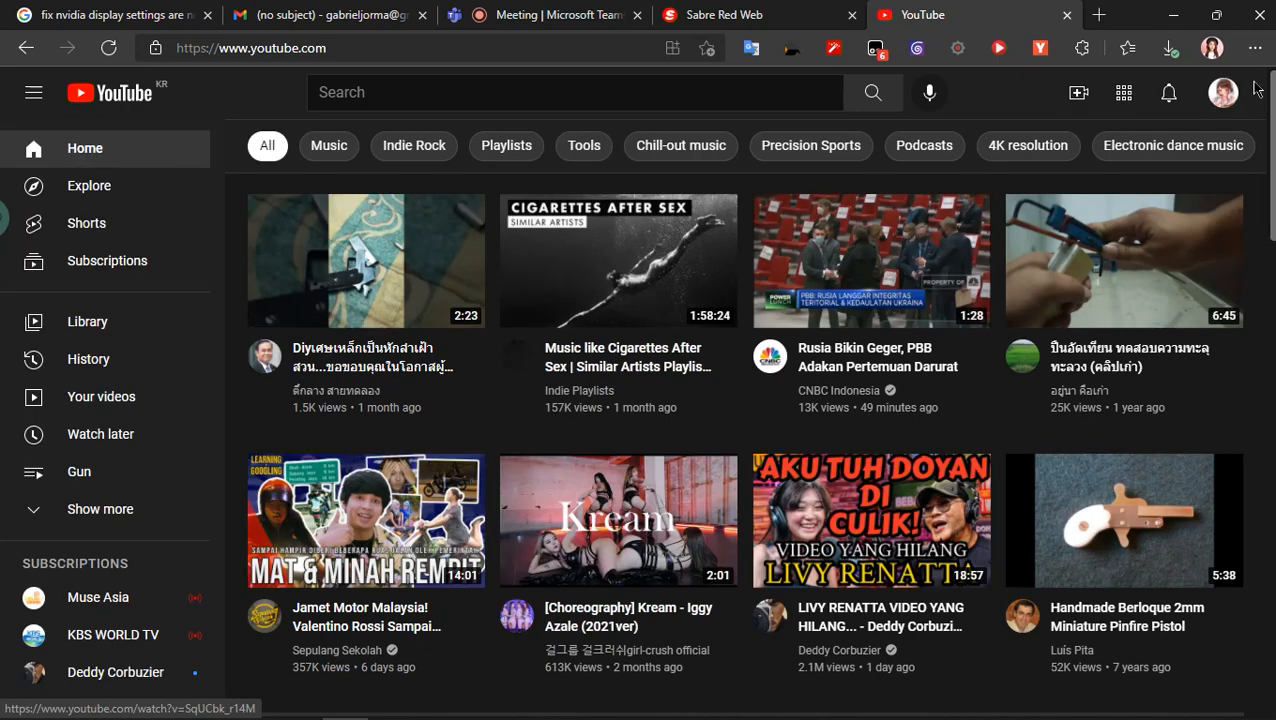
click(1222, 92)
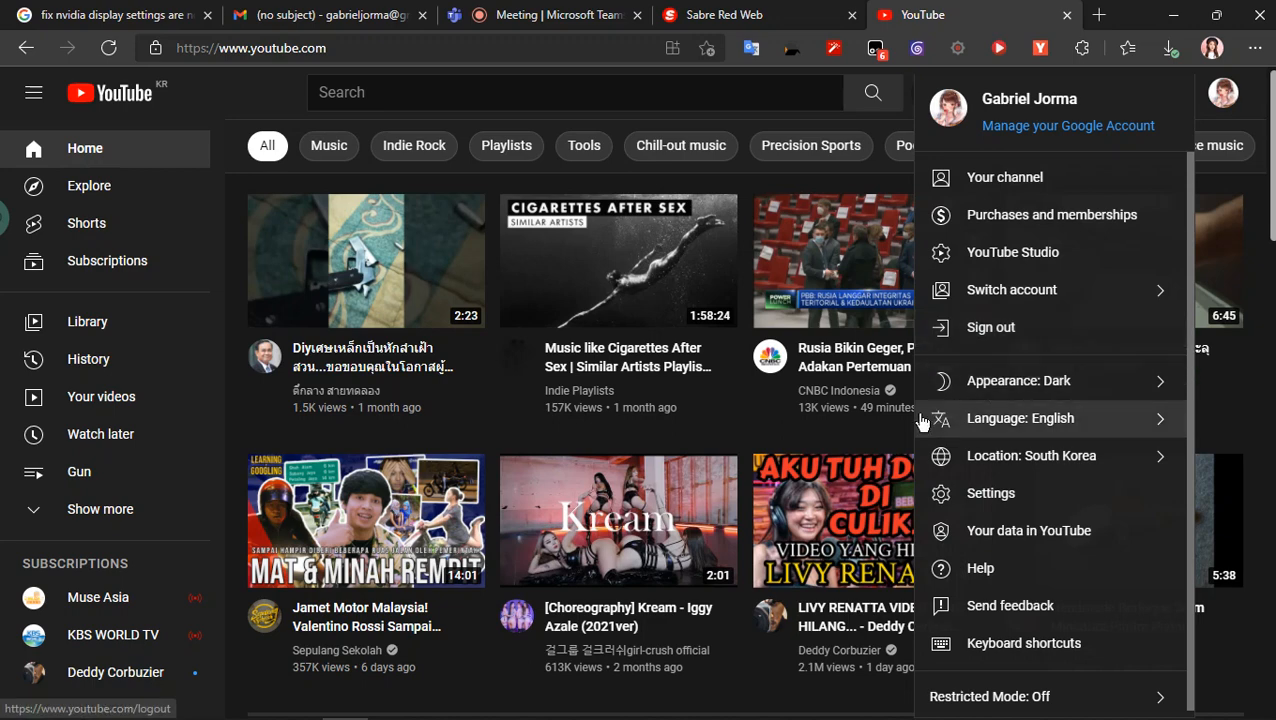
click(657, 497)
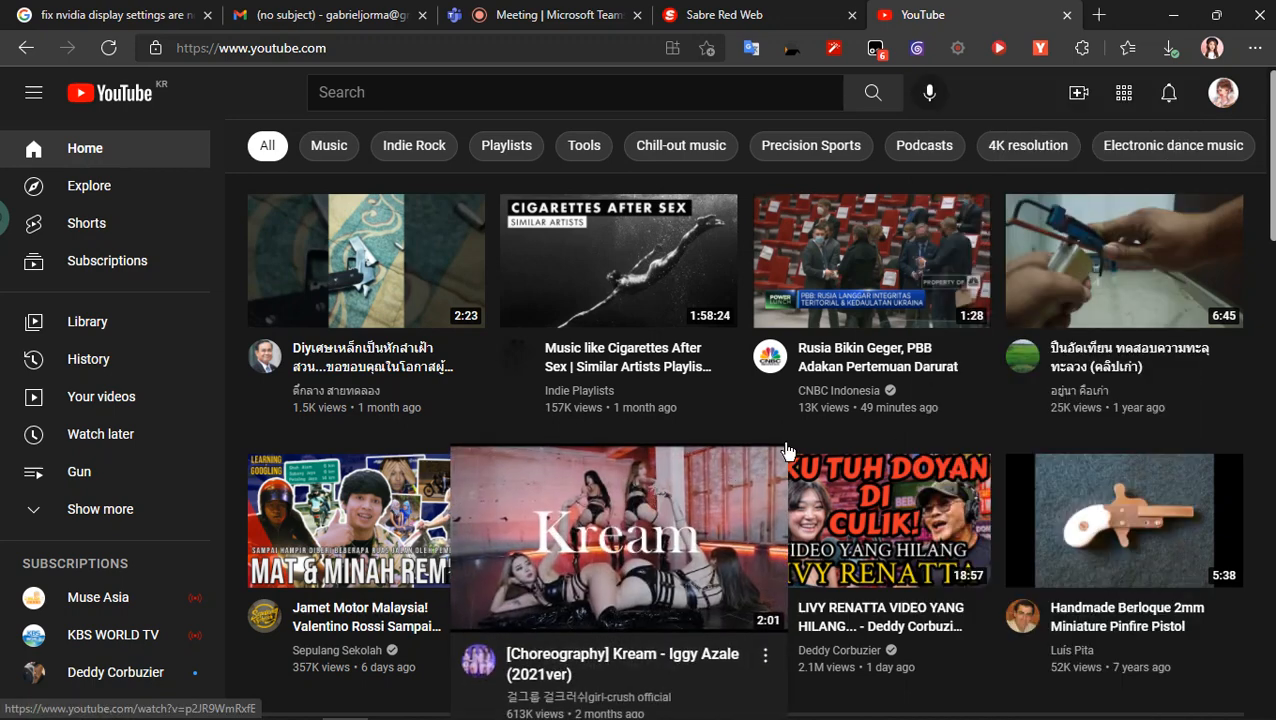
click(514, 568)
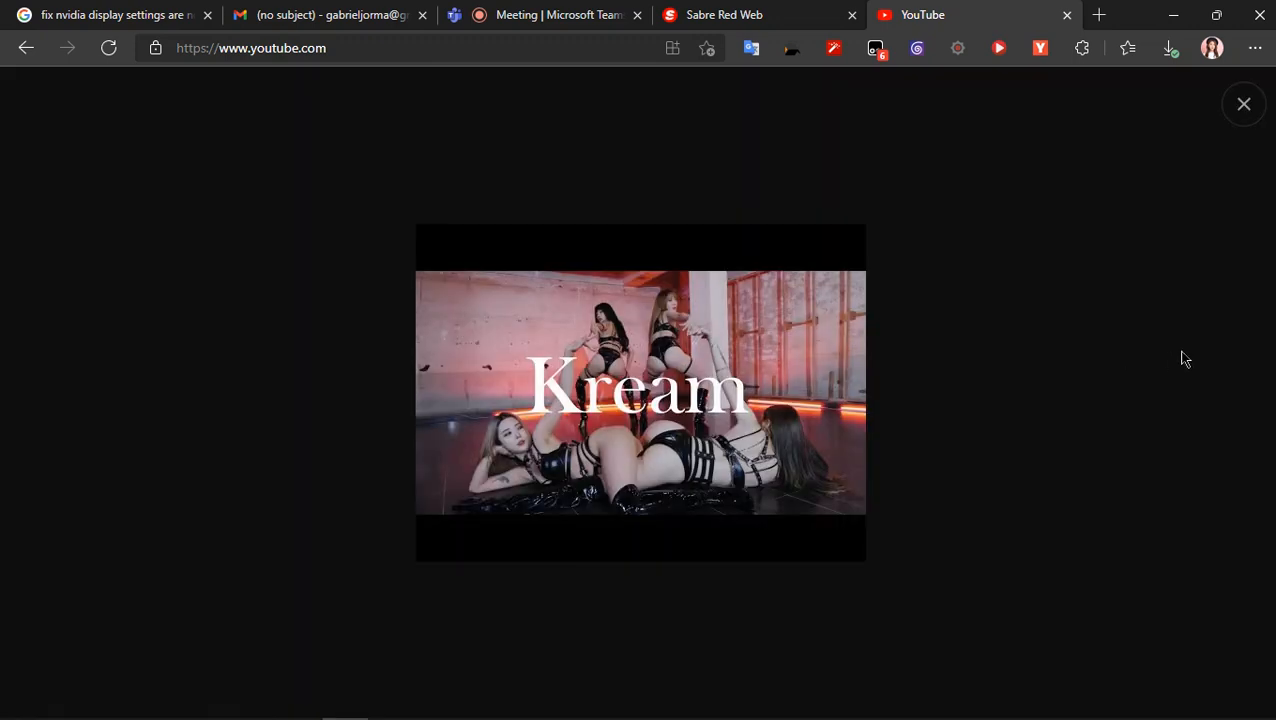
click(1185, 359)
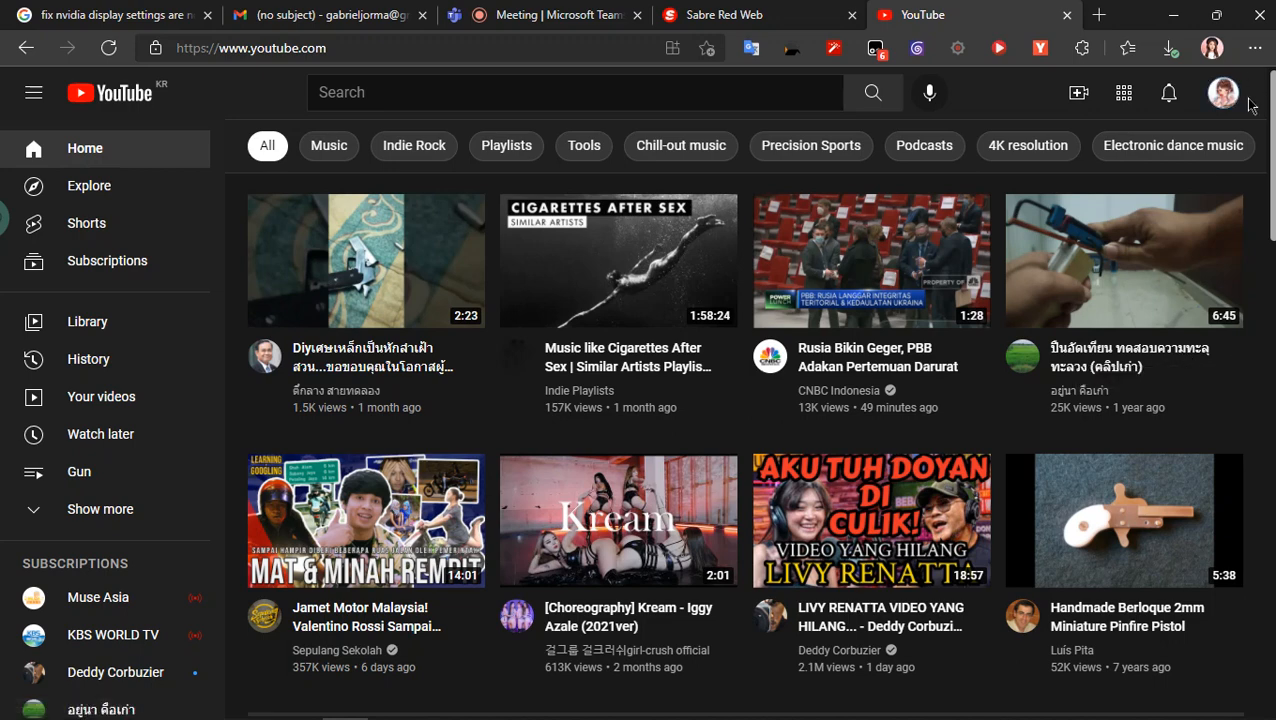
- Switch YouTube to the DIVINE PHOENIX account, glancing at the Sabre Red Web page while it loads
click(1218, 92)
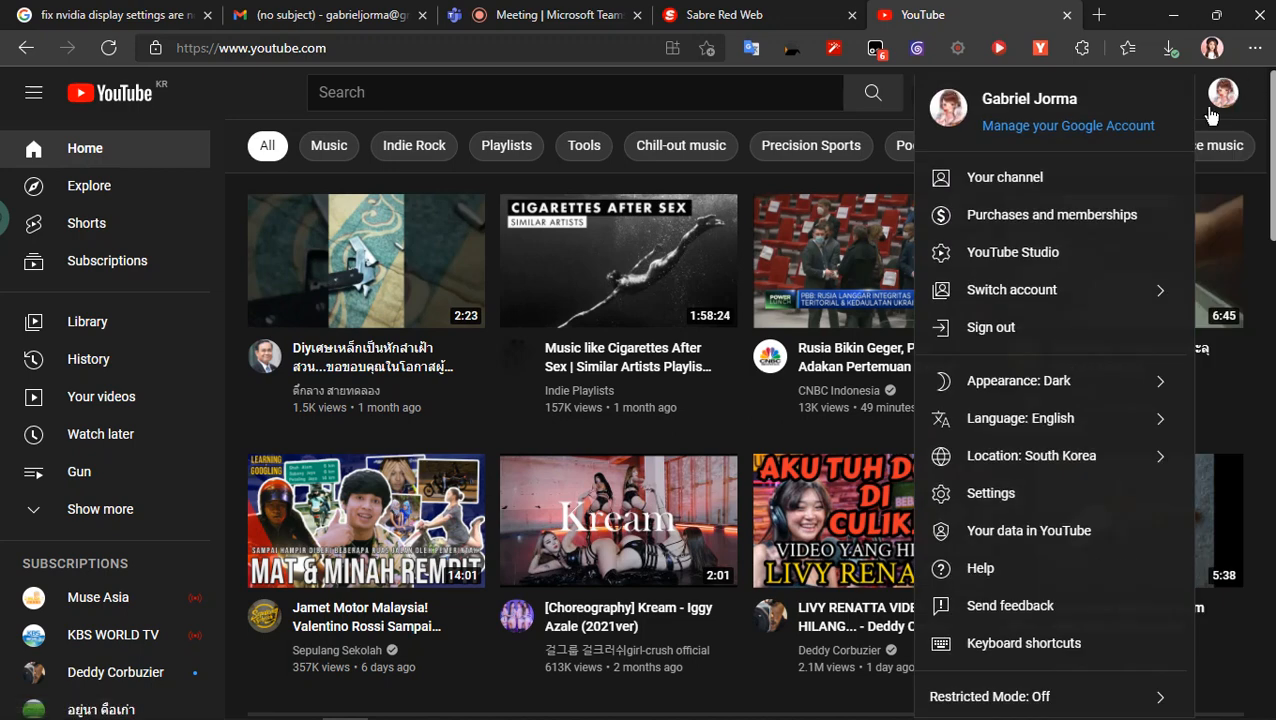
click(1058, 300)
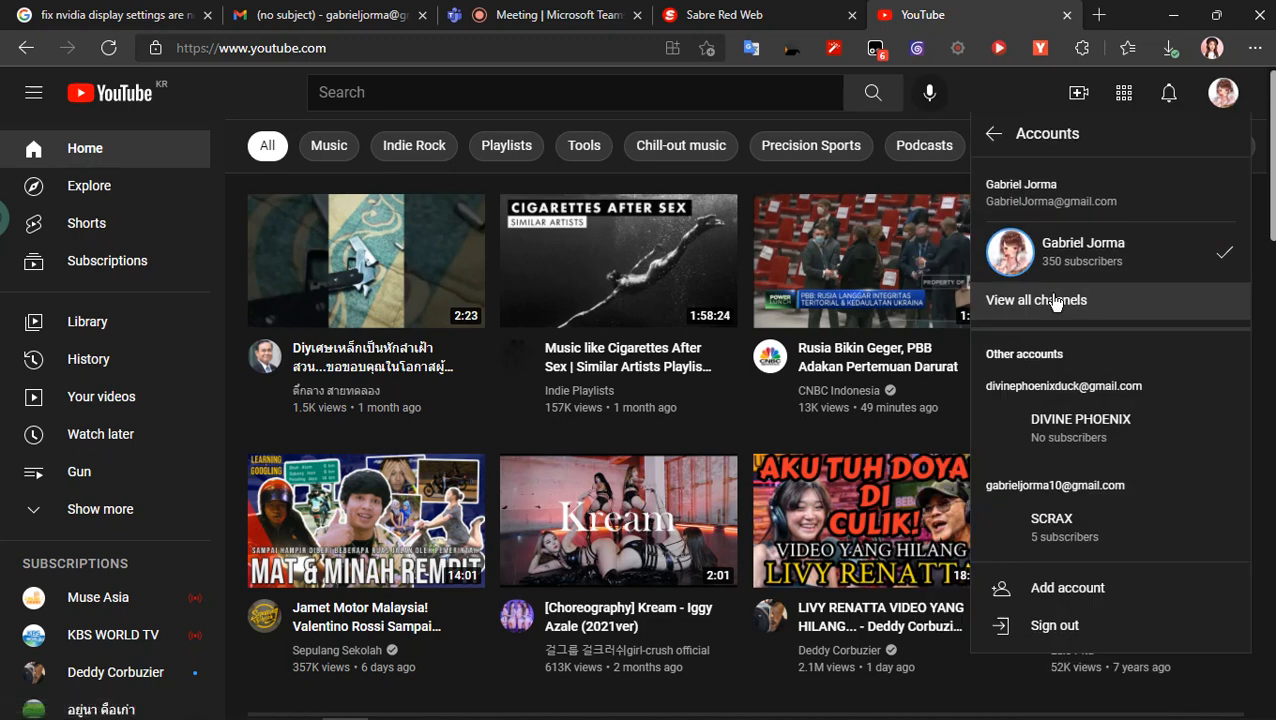
click(1095, 426)
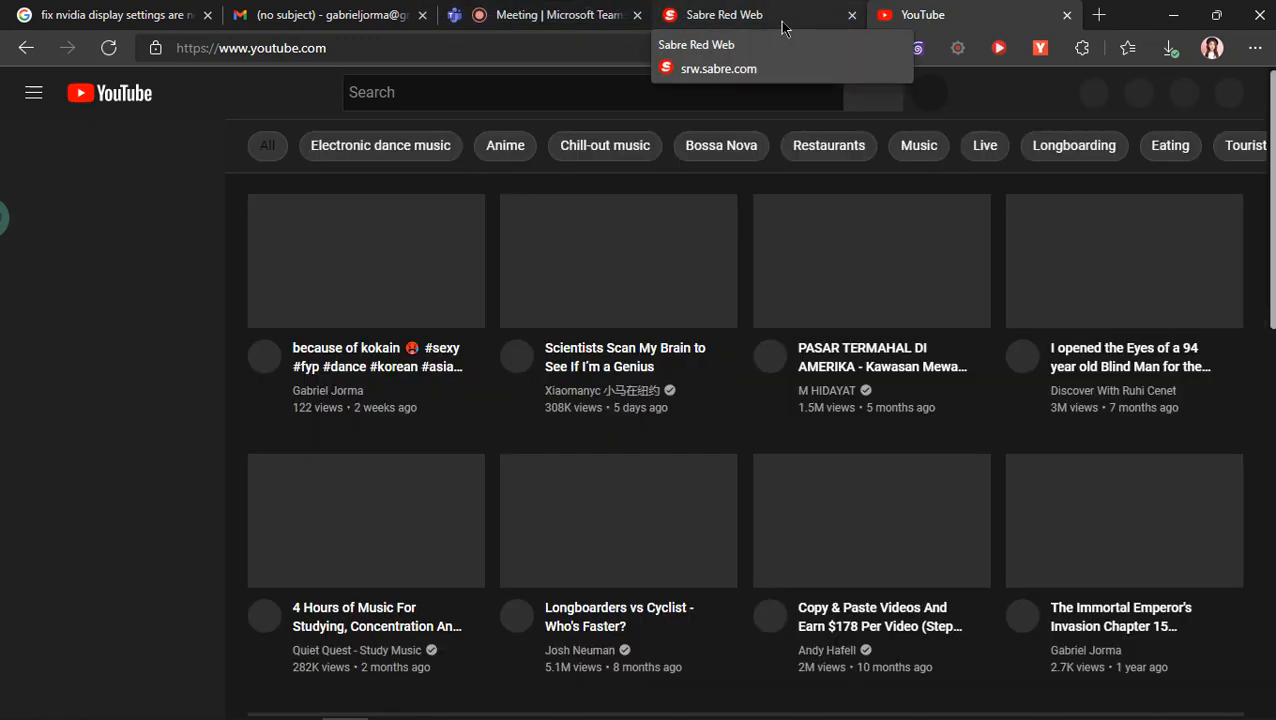
click(781, 25)
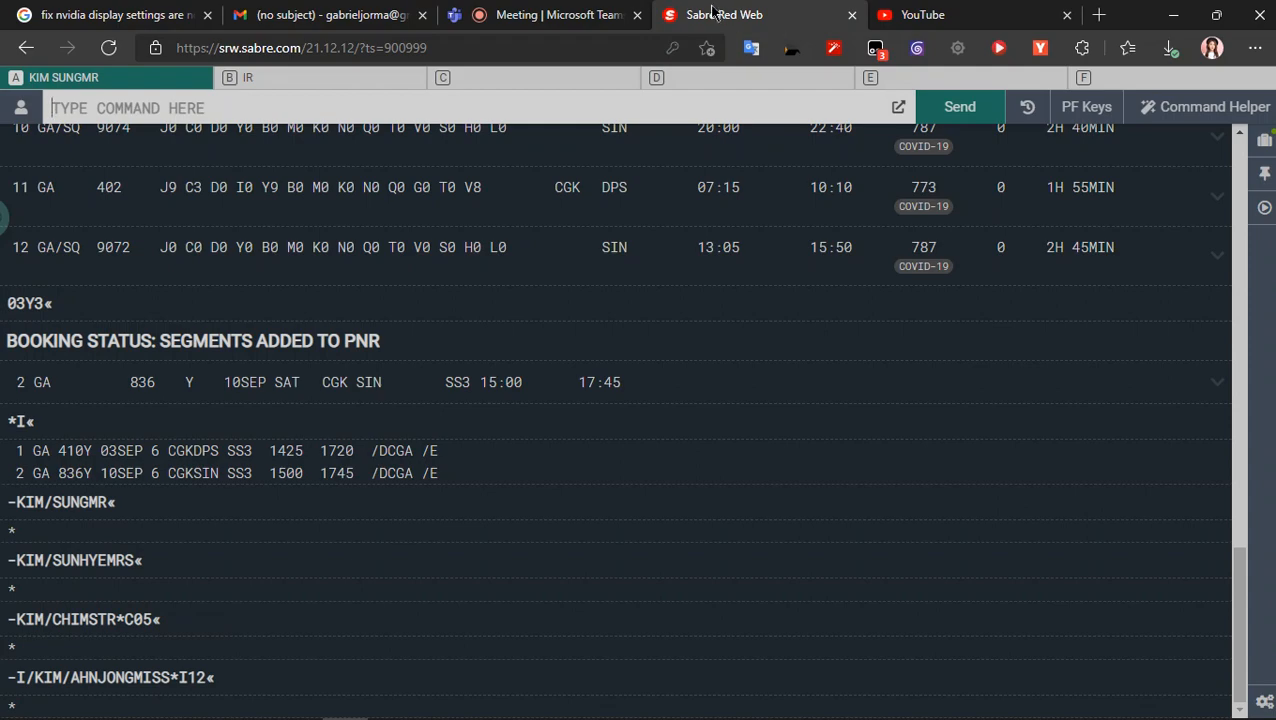
click(870, 12)
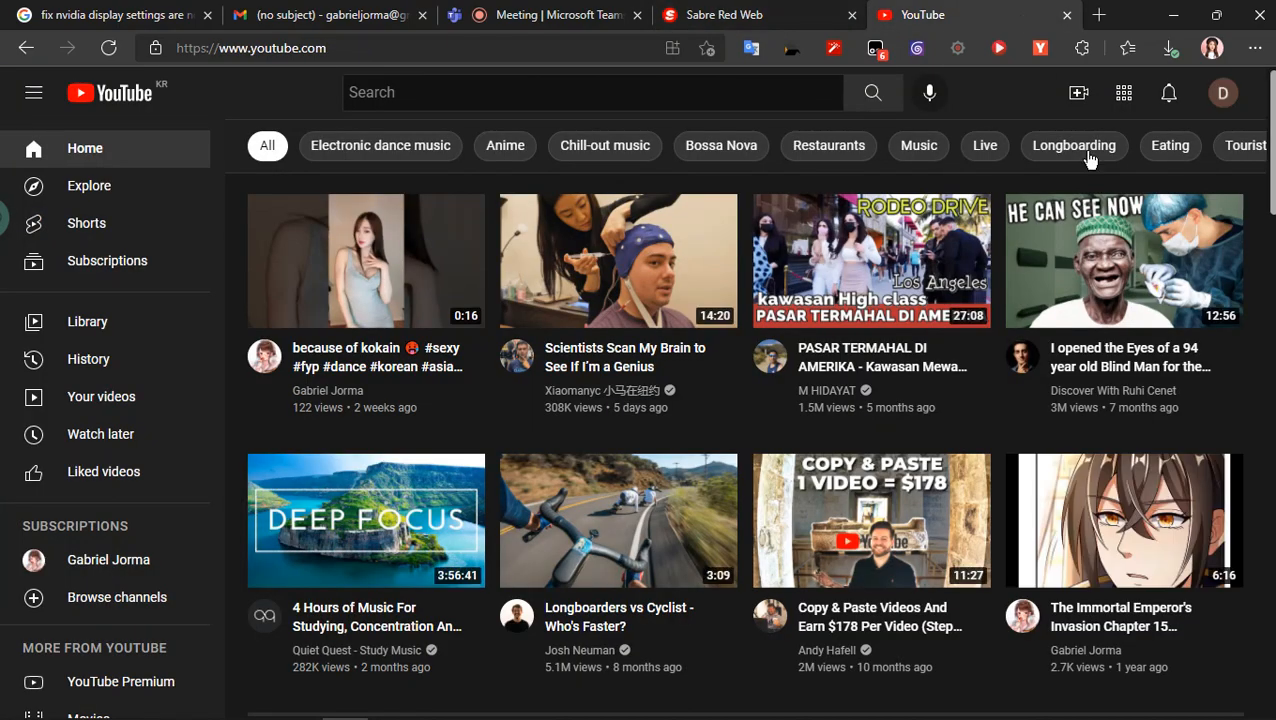
- Start a video upload from the account's own channel page and continue past the YouTube Studio welcome message
click(1224, 92)
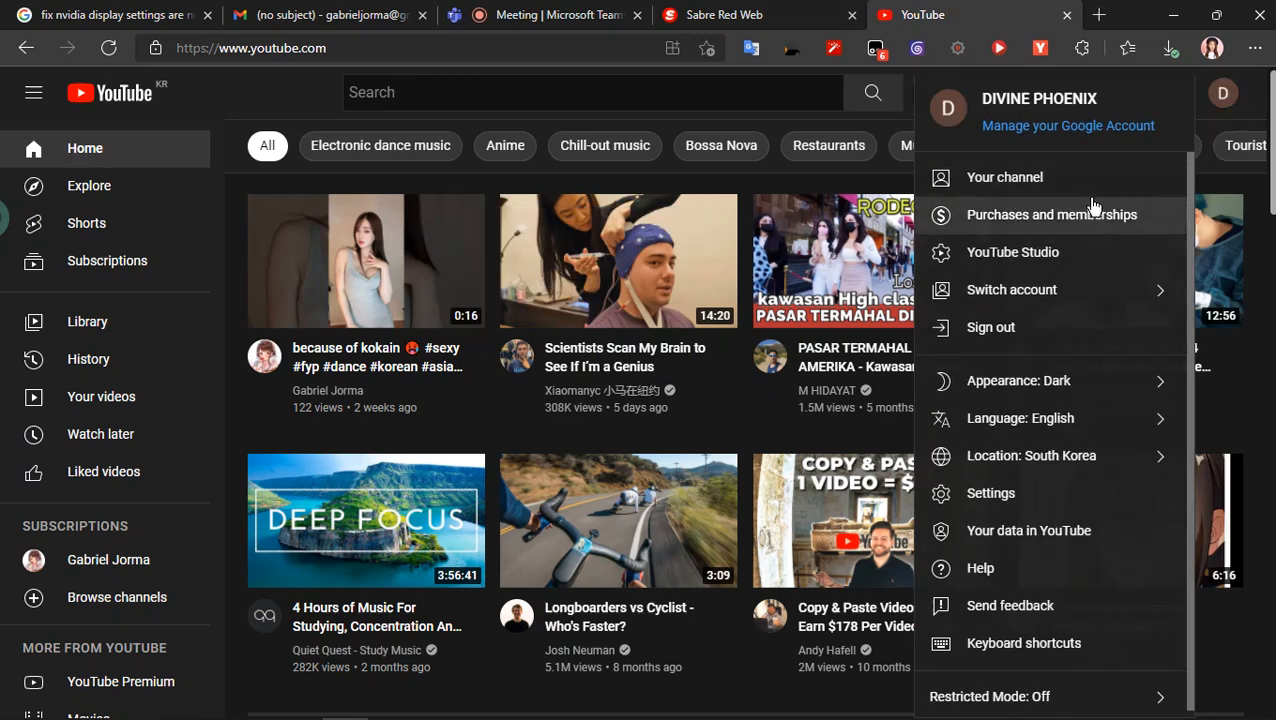
click(1117, 177)
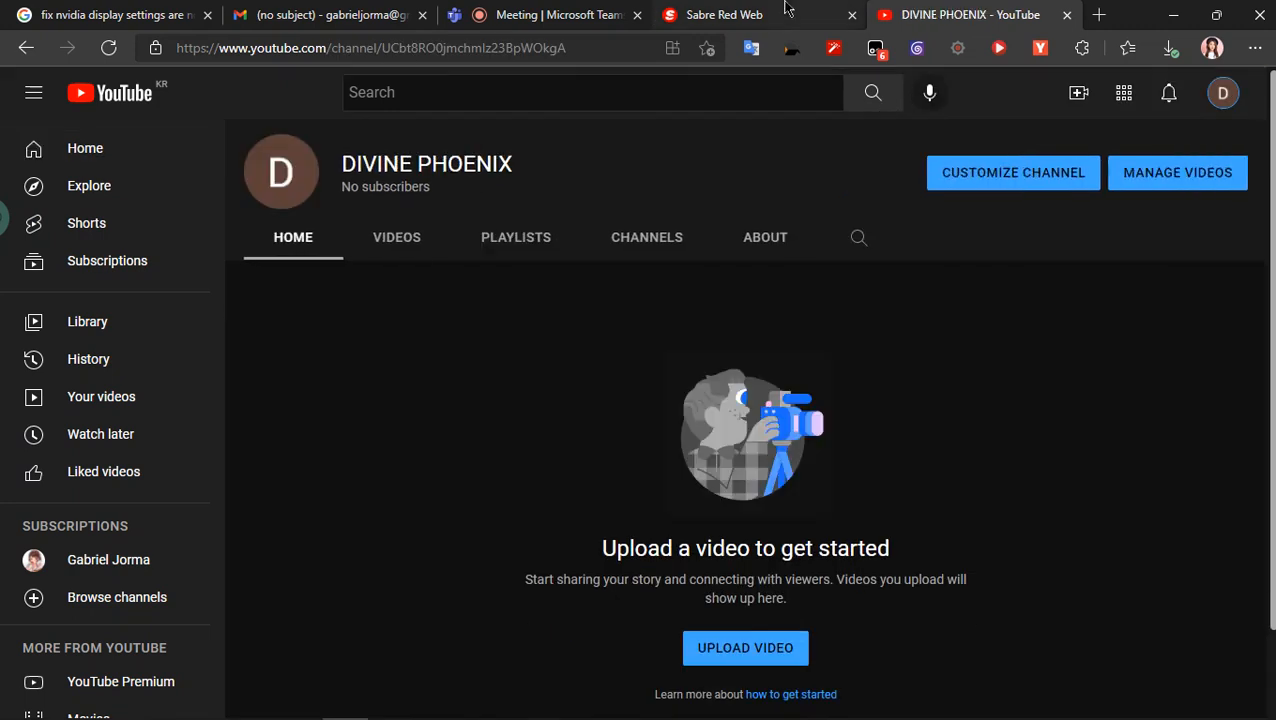
click(752, 652)
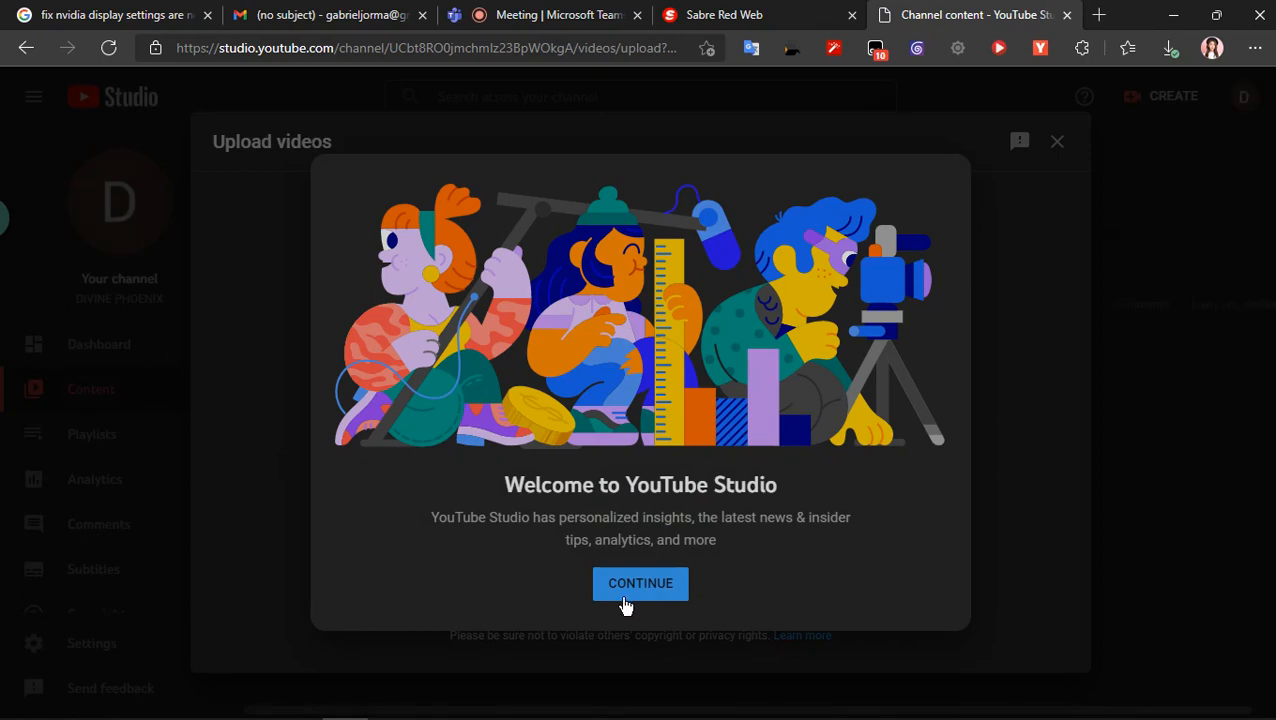
click(632, 588)
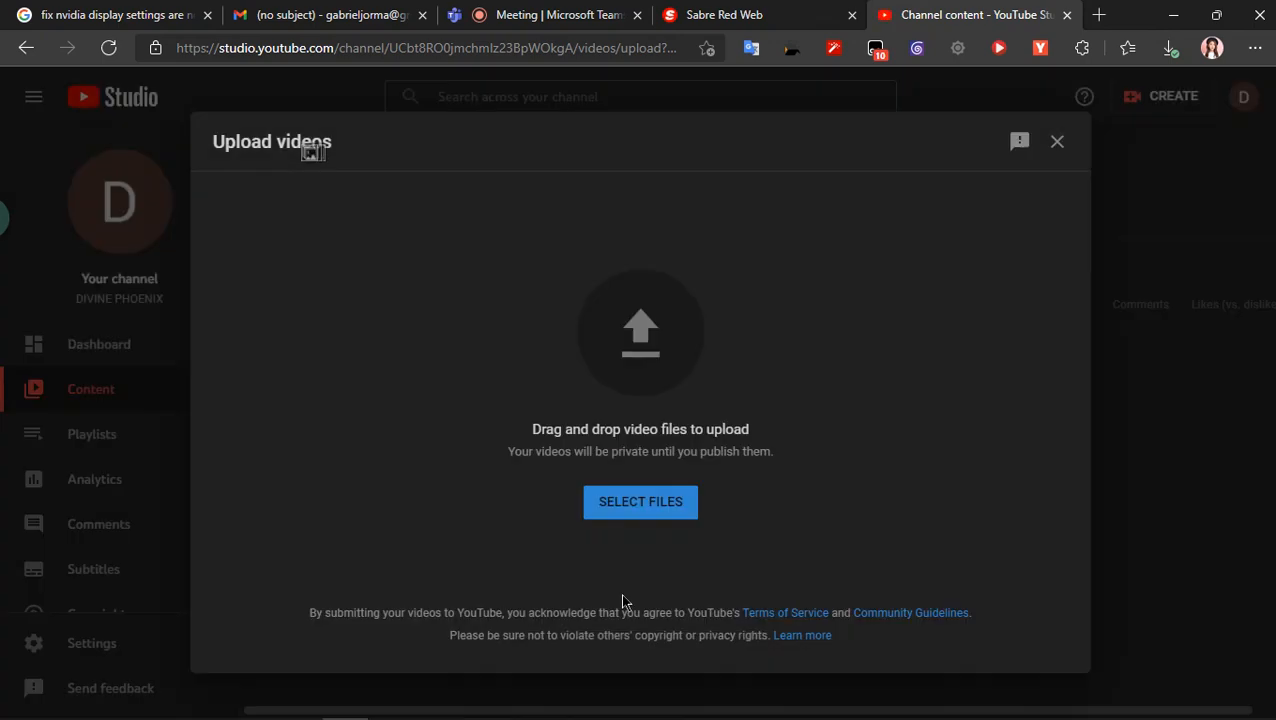
- Check the shared Sabre screen in the Teams meeting and return to the YouTube Studio upload
click(760, 14)
click(594, 10)
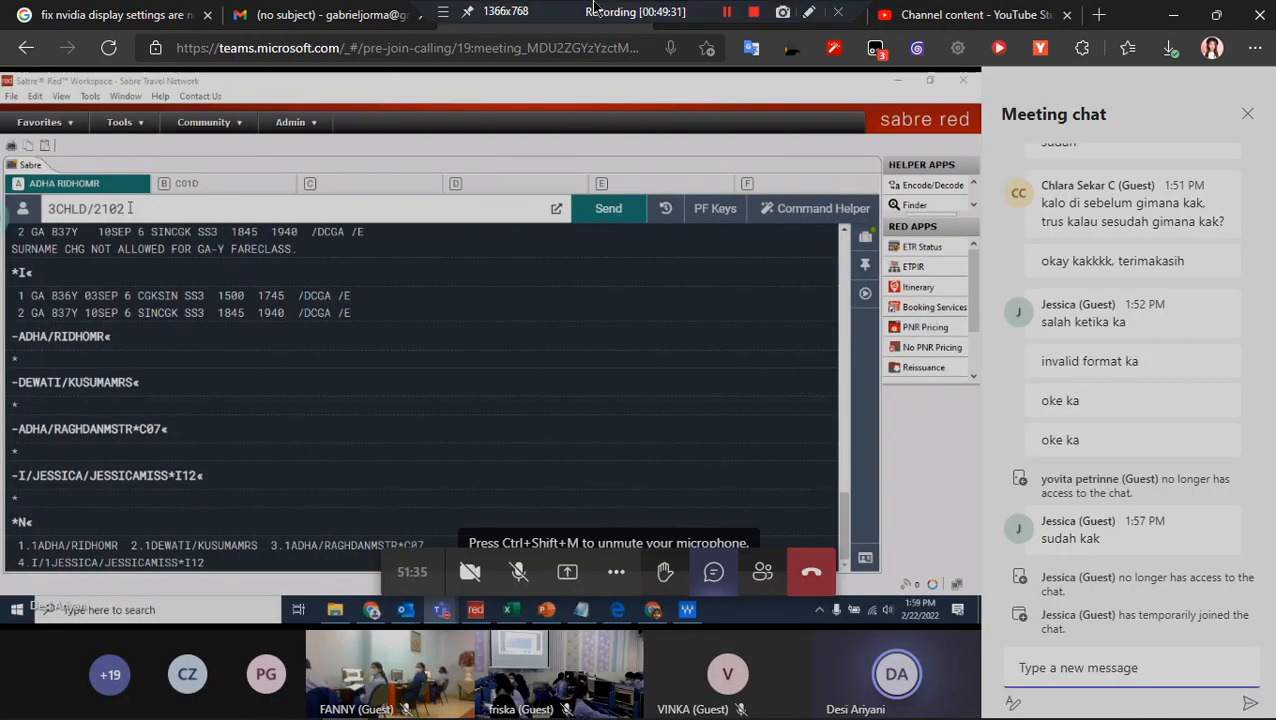
click(997, 12)
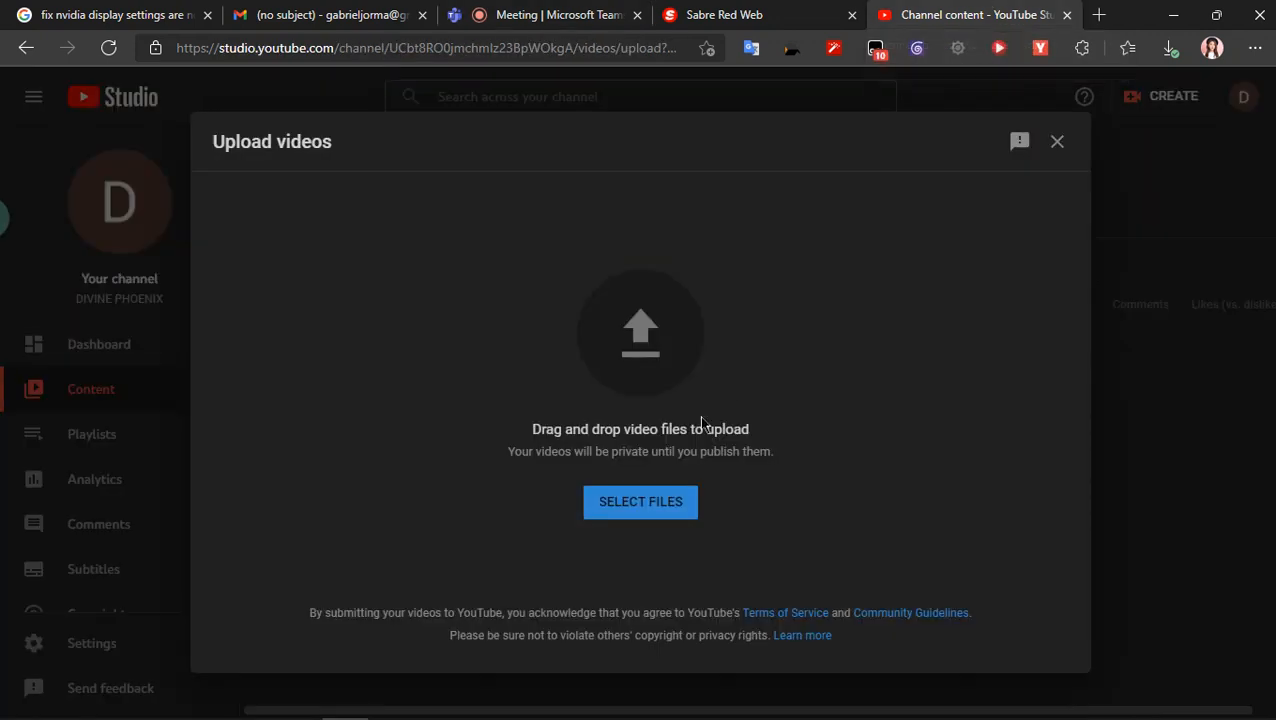
click(625, 518)
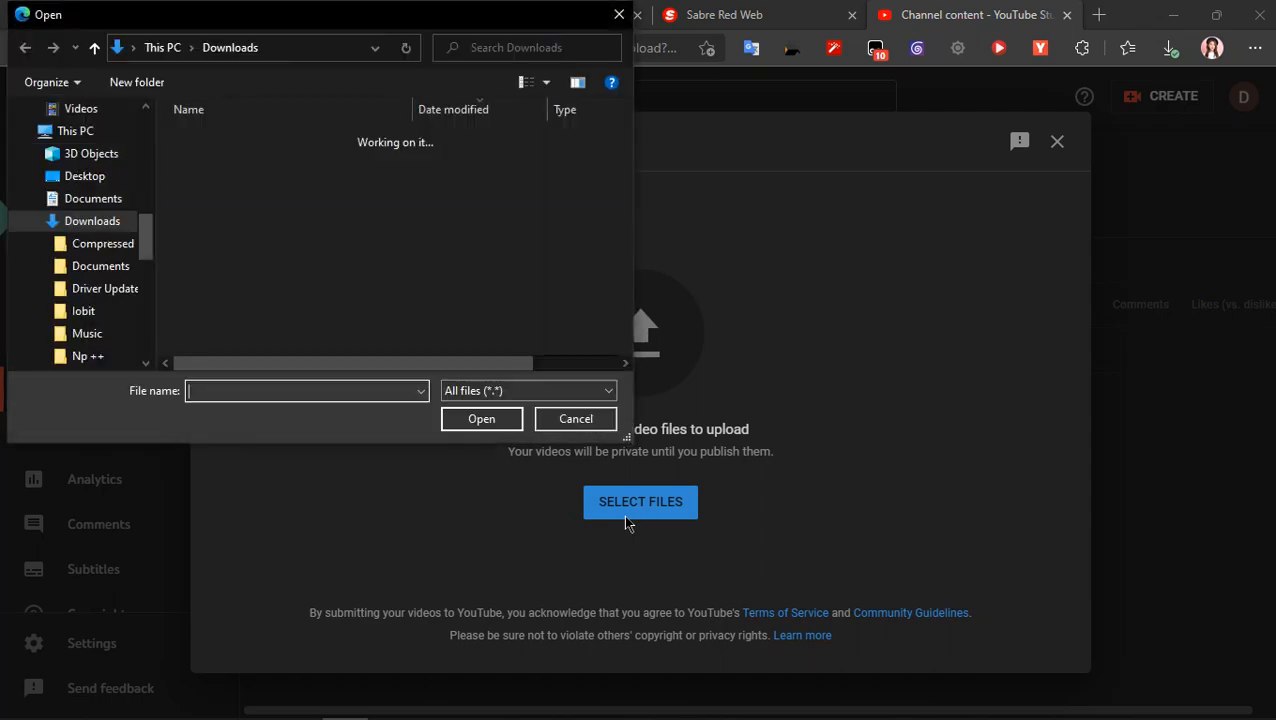
click(84, 176)
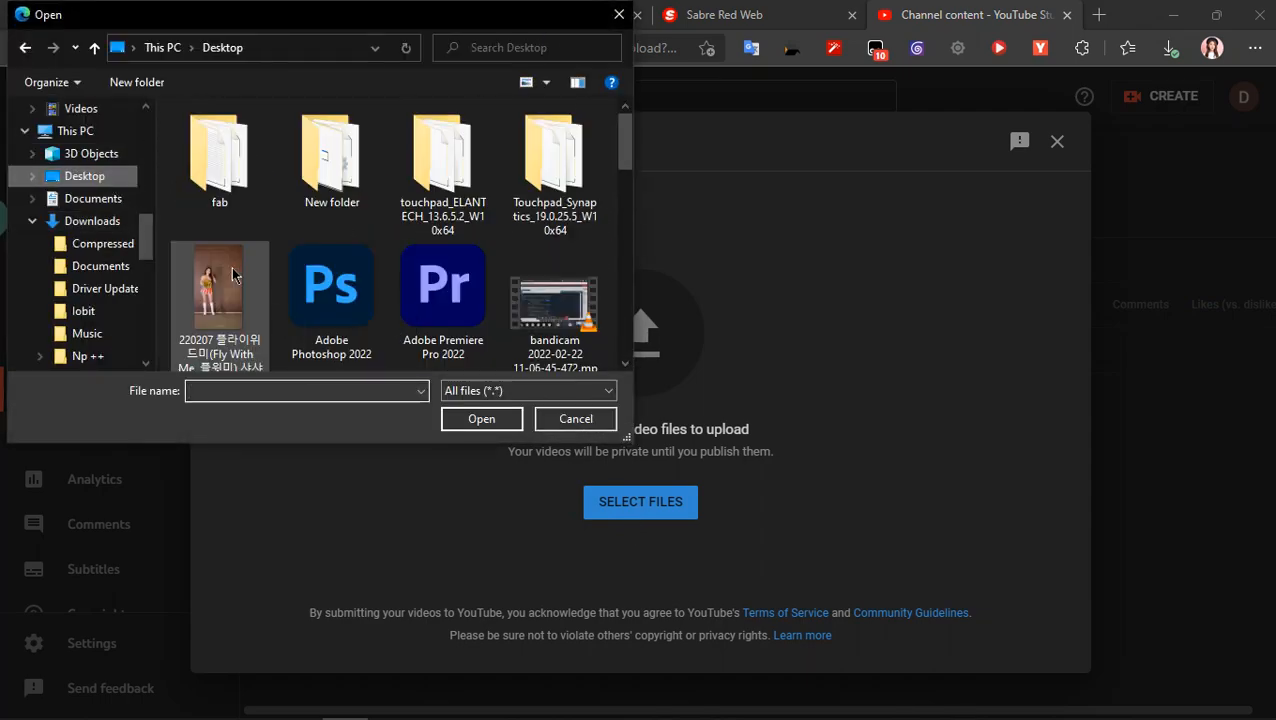
scroll(232, 280, down, 10)
scroll(330, 295, up, 3)
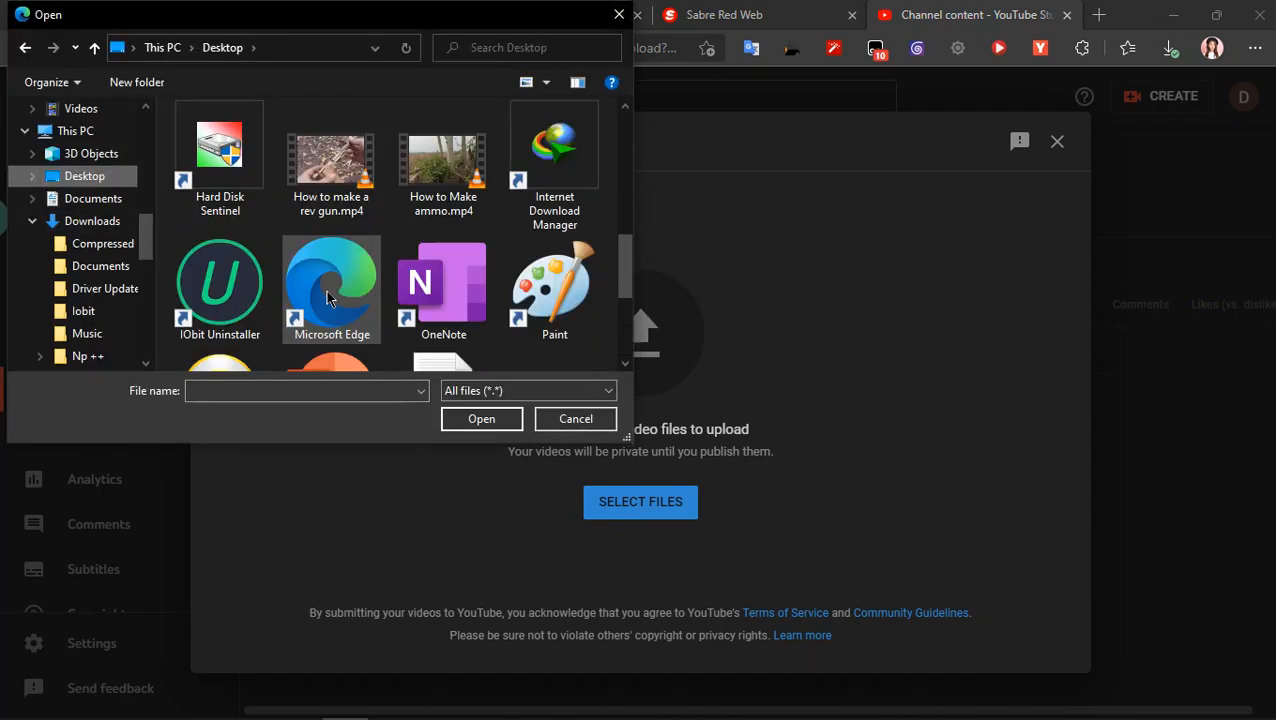
scroll(328, 297, up, 5)
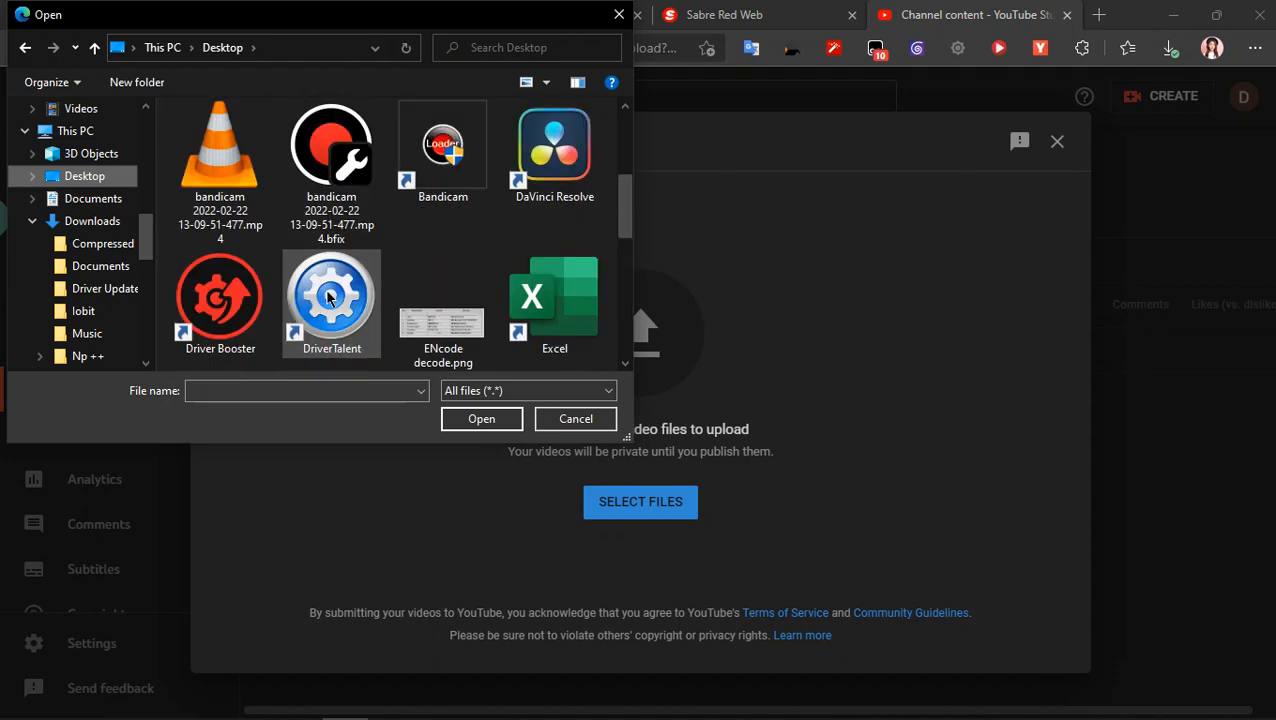
scroll(328, 297, up, 2)
scroll(330, 297, down, 3)
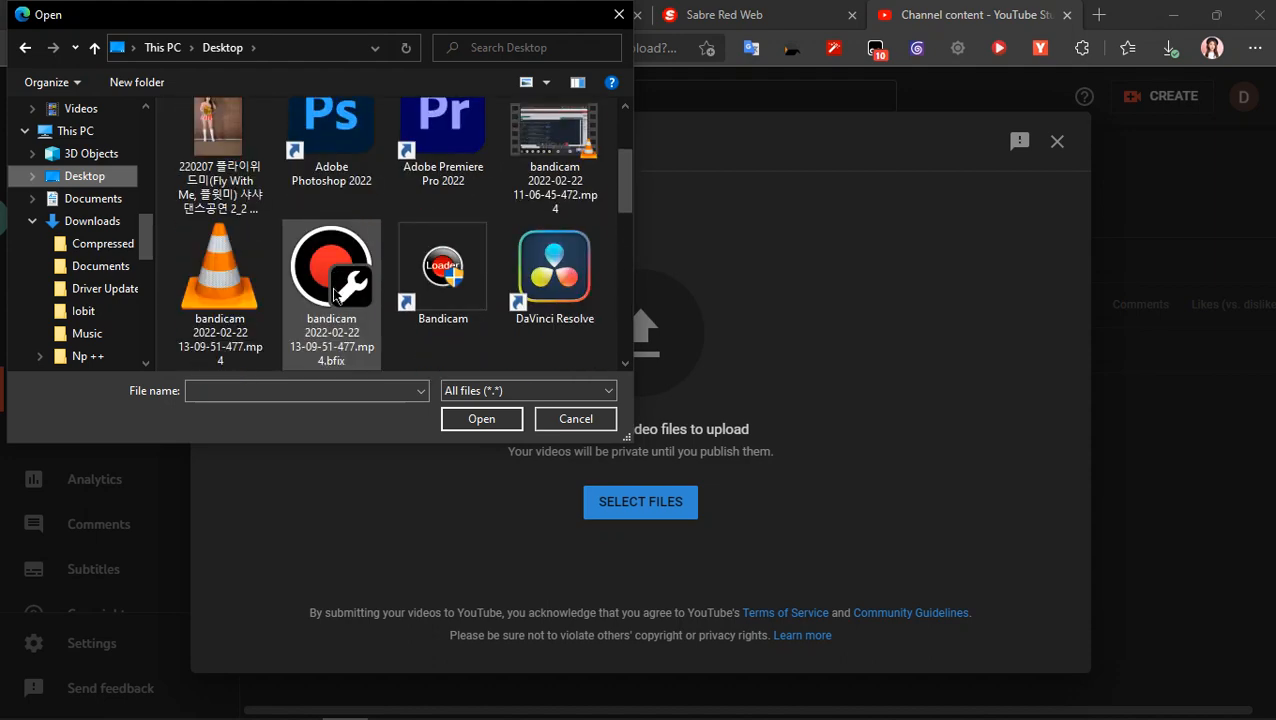
scroll(632, 215, up, 1)
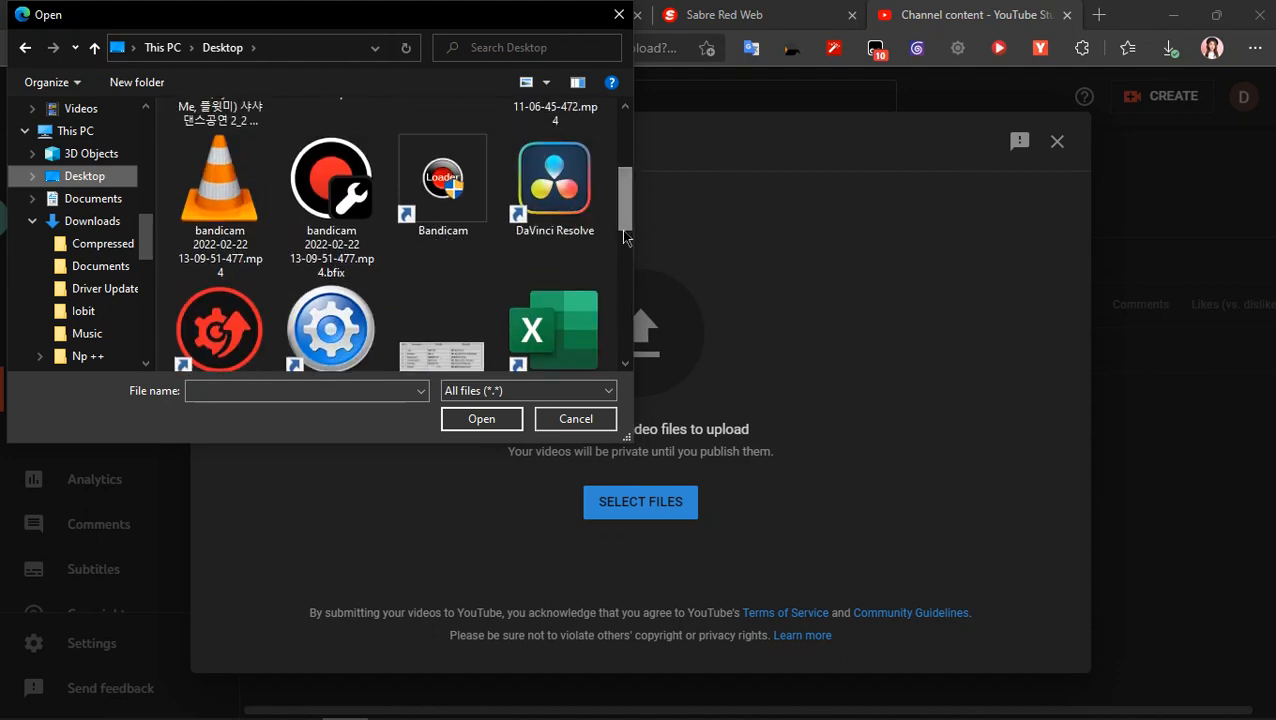
click(575, 418)
- Minimise the browser and rename the 11-06-45-472 Bandicam recording on the desktop as "Sabre Basic Day 1 Part 1"
click(1174, 14)
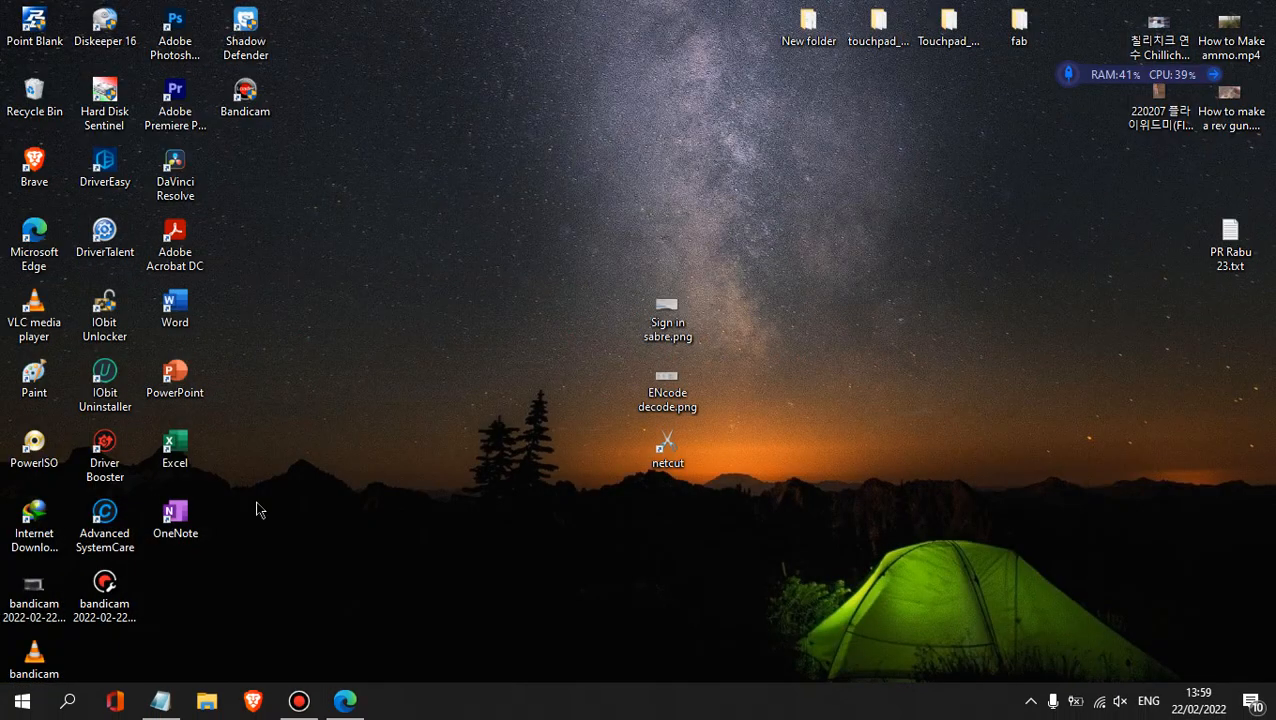
click(34, 595)
key(F2)
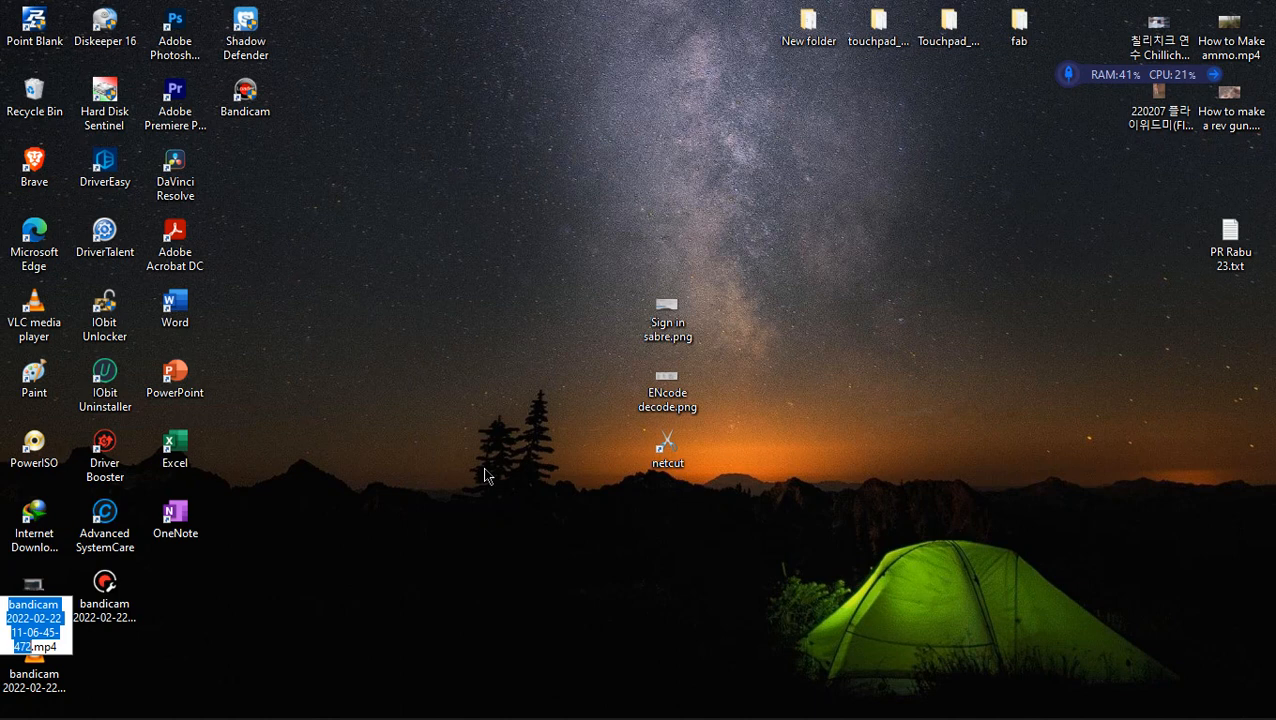
text(Sabre Basic Day)
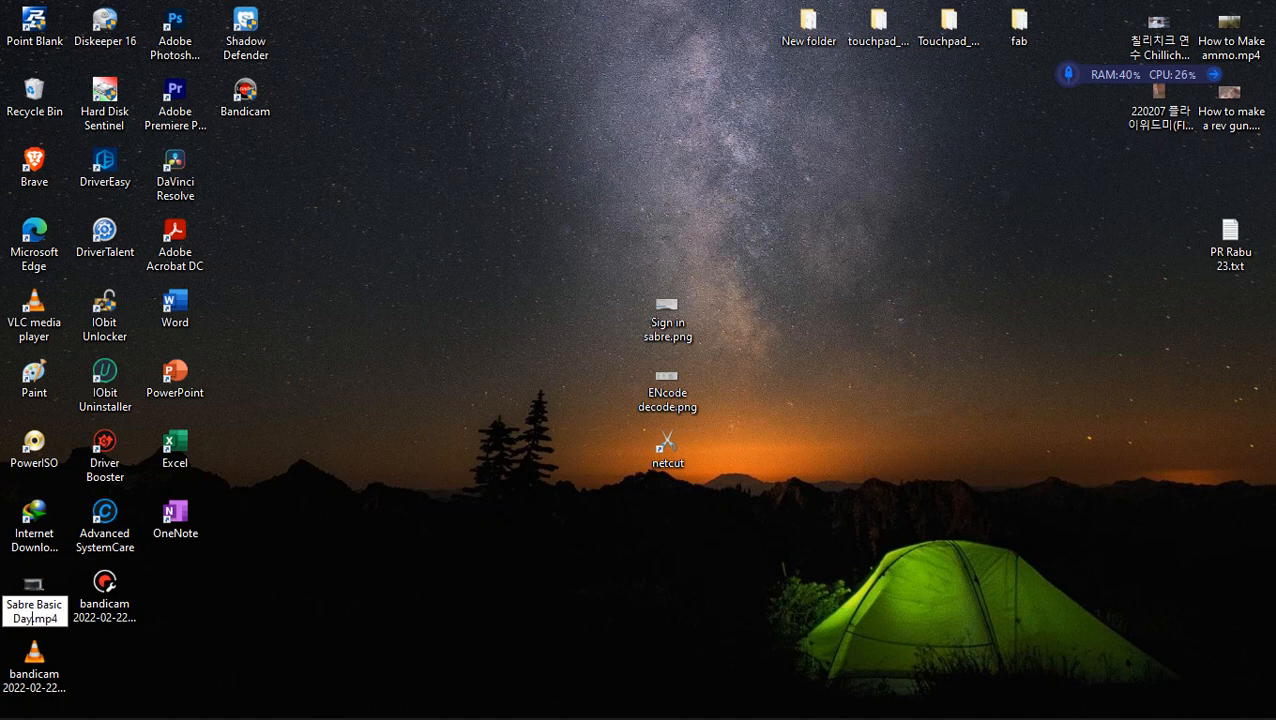
text( 1 Part 1)
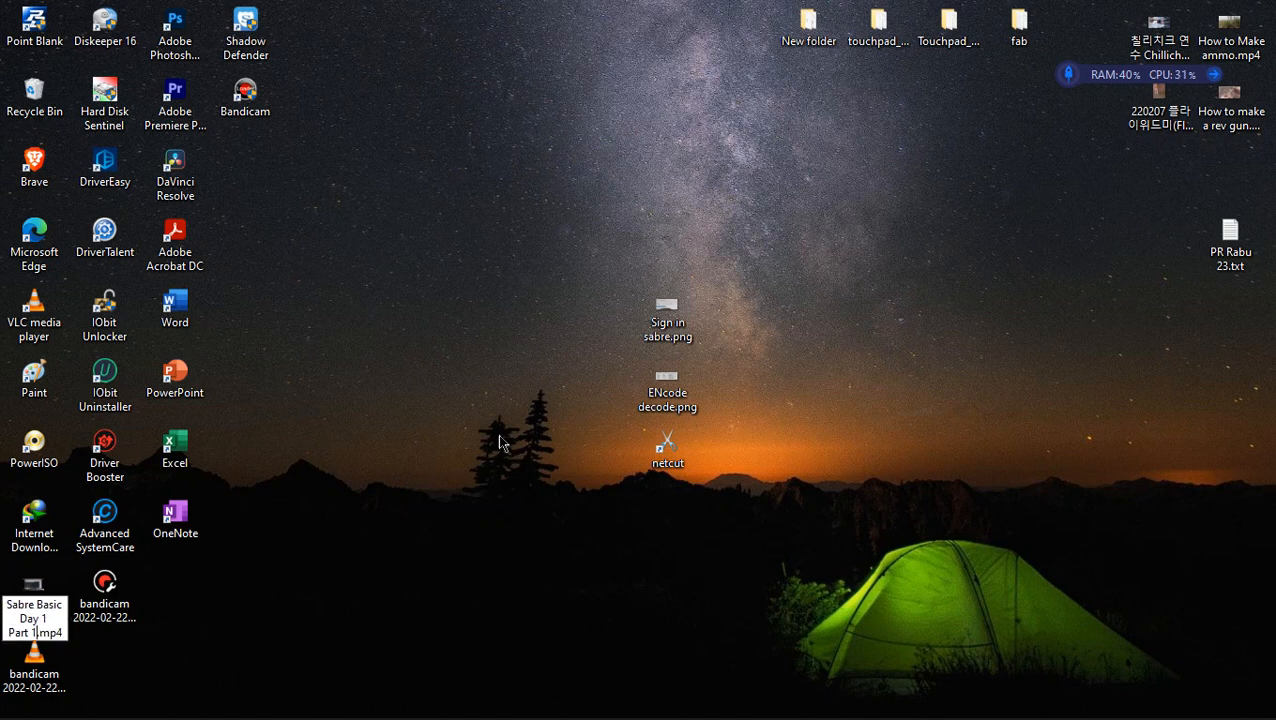
key(Return)
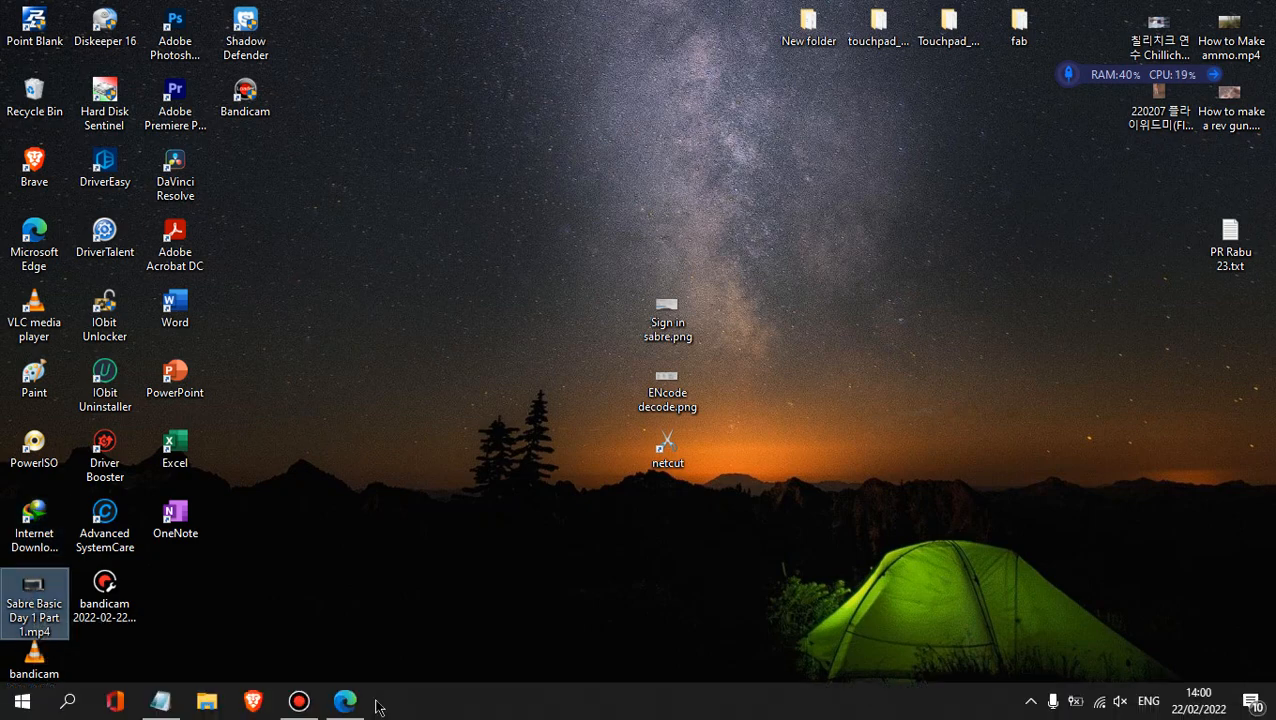
- Return to YouTube Studio in the browser and choose Sabre Basic Day 1 Part 1.mp4 from the Desktop folder as the upload
click(346, 700)
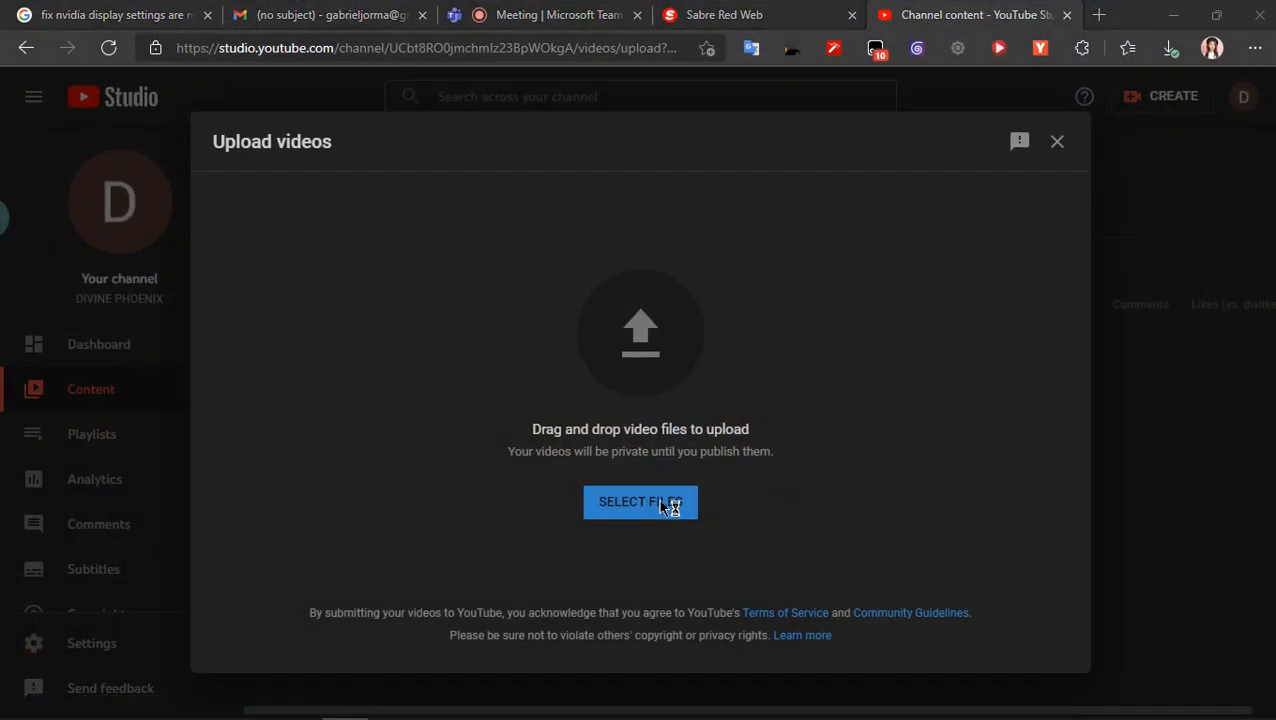
click(658, 500)
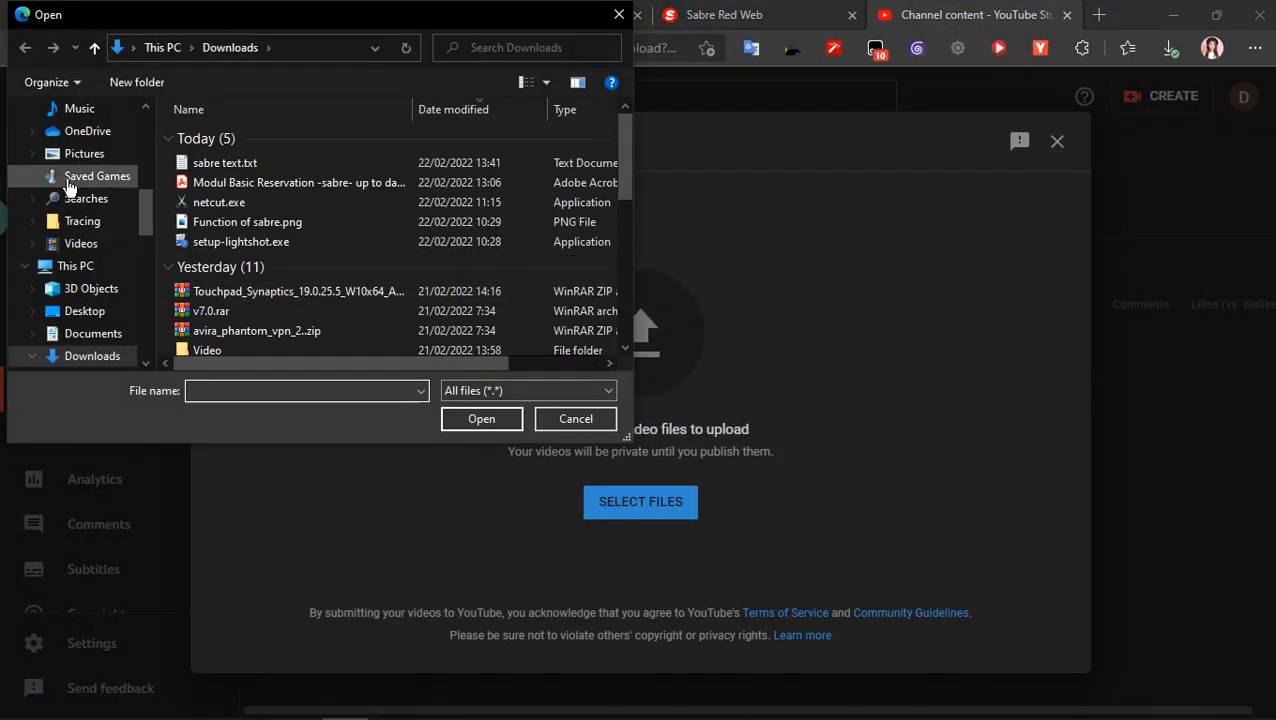
click(78, 312)
scroll(311, 290, down, 1)
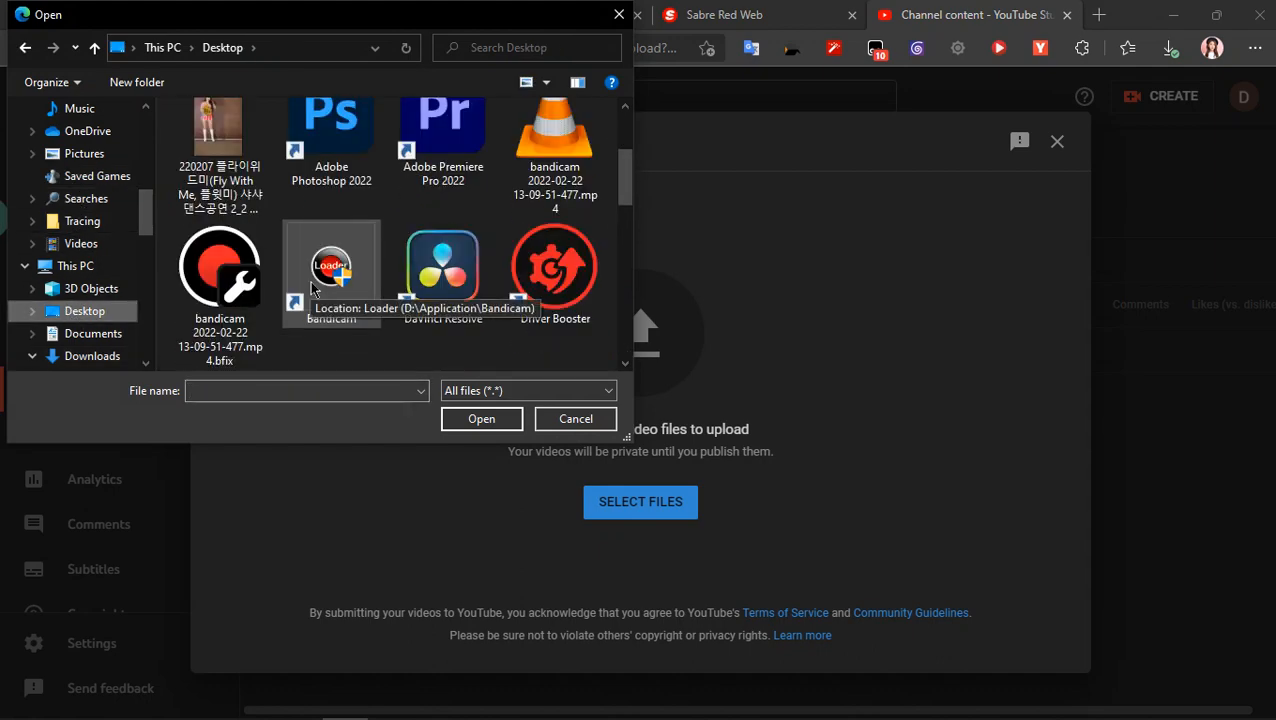
scroll(311, 290, down, 2)
scroll(311, 290, up, 1)
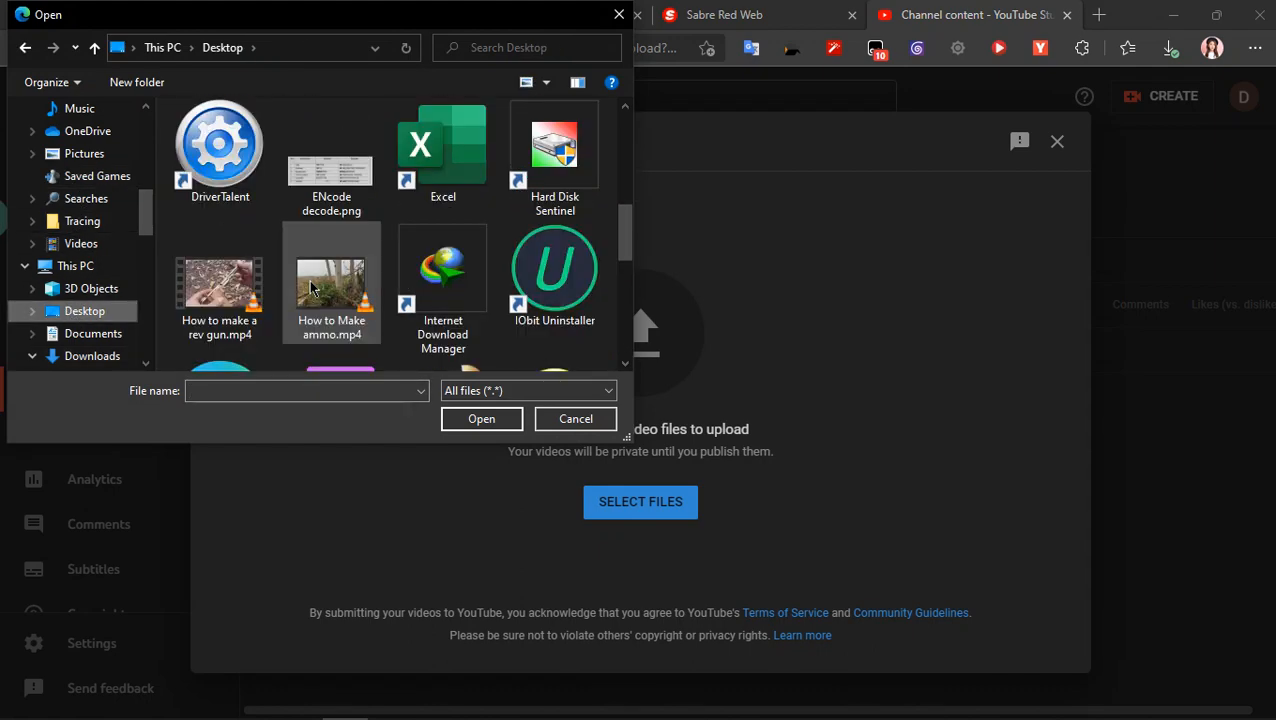
scroll(311, 290, down, 3)
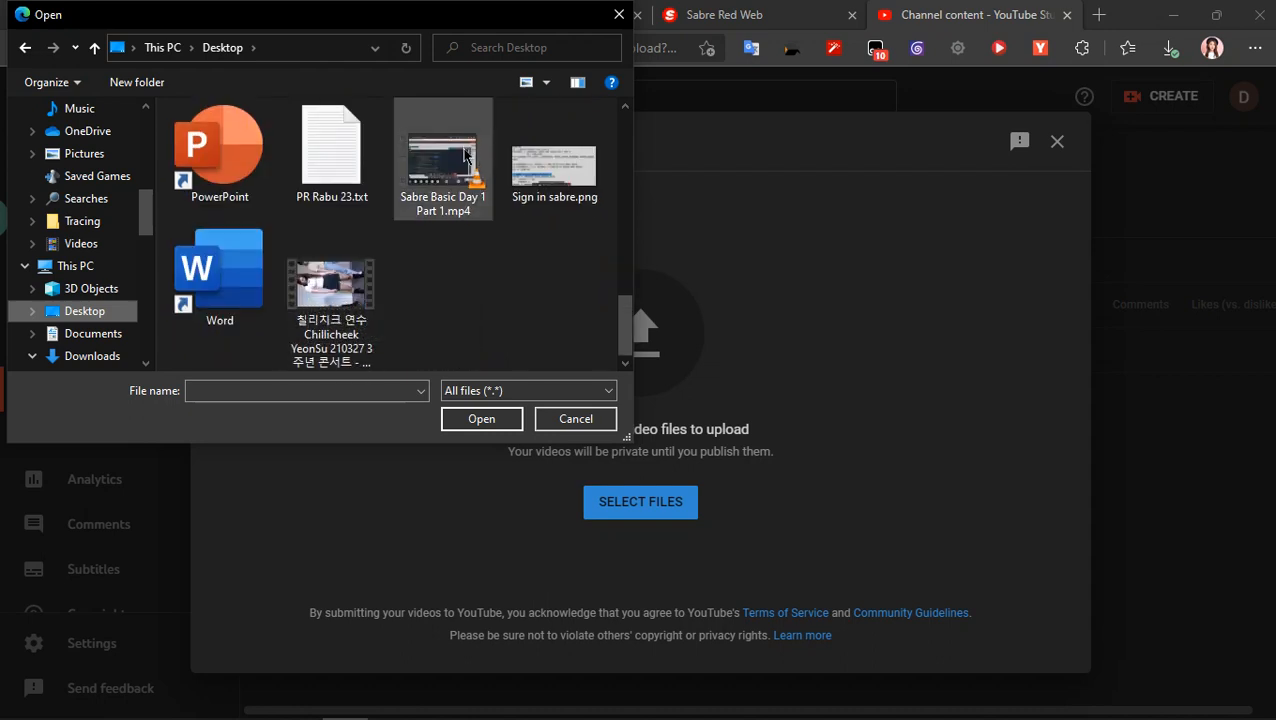
scroll(459, 186, up, 1)
click(442, 275)
click(481, 419)
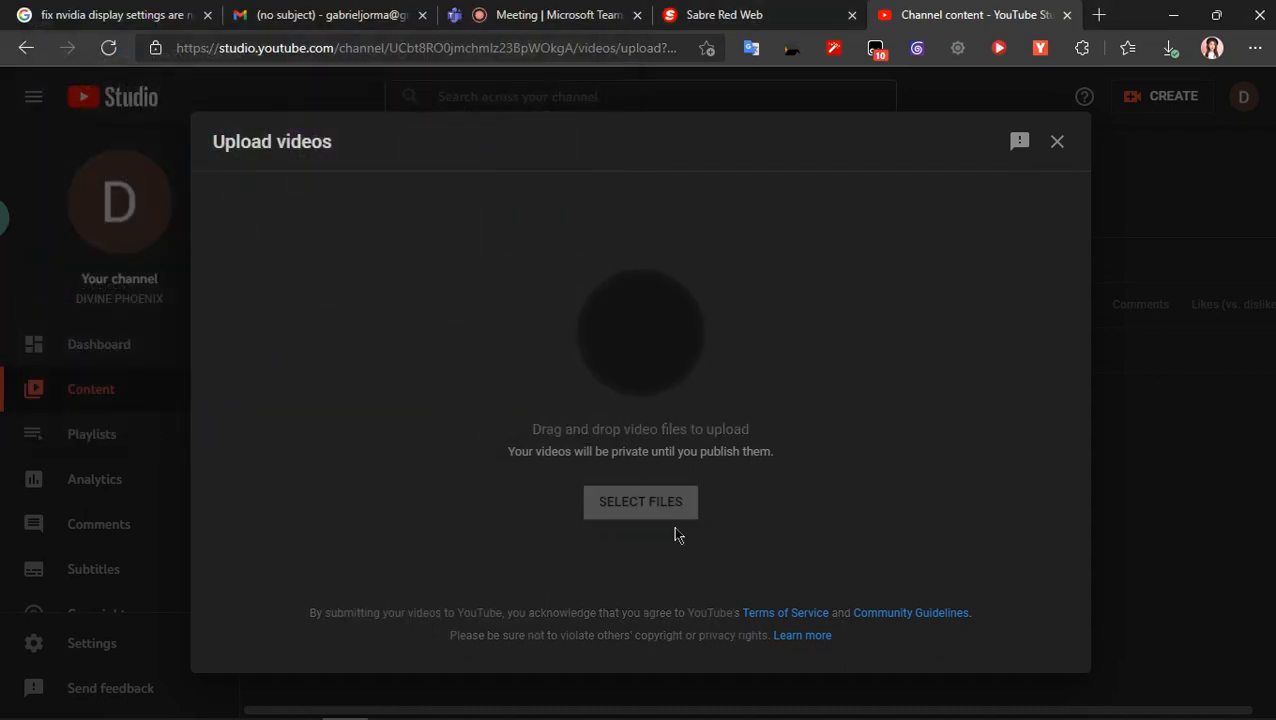
- Expand the video's additional details and review the chapters, tags, recording date, licence and sampling options
click(369, 452)
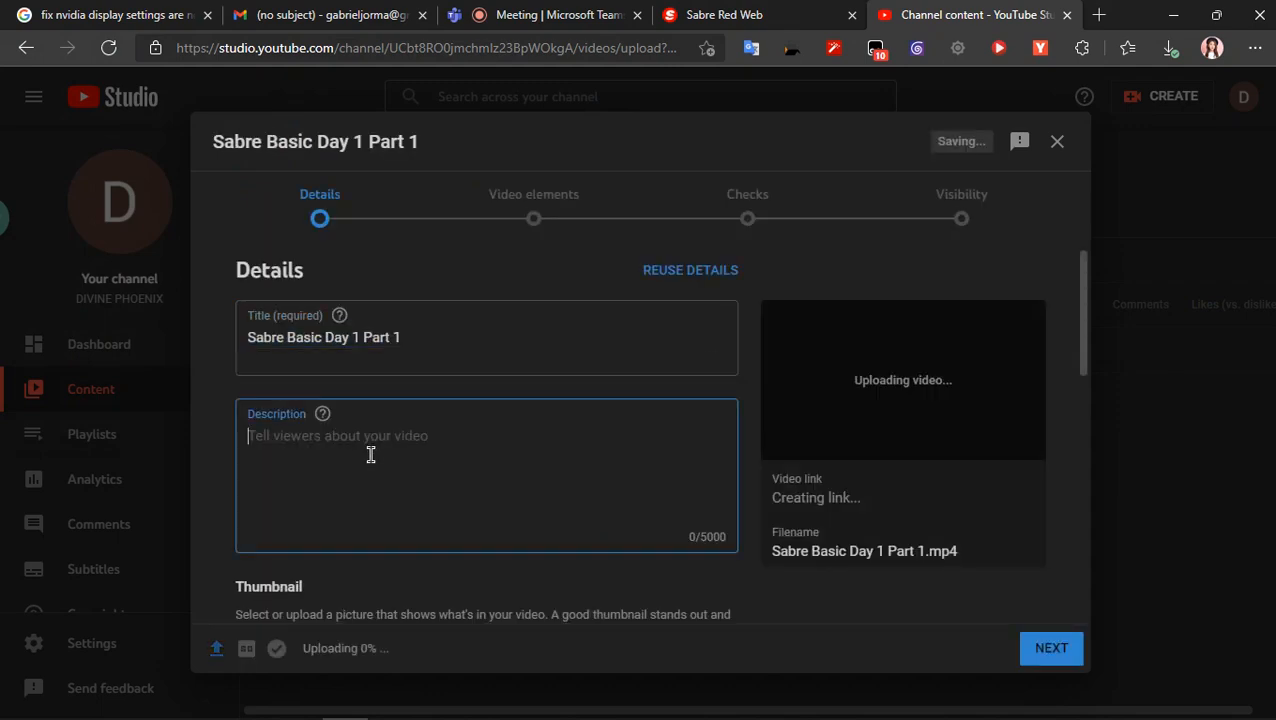
scroll(364, 453, down, 6)
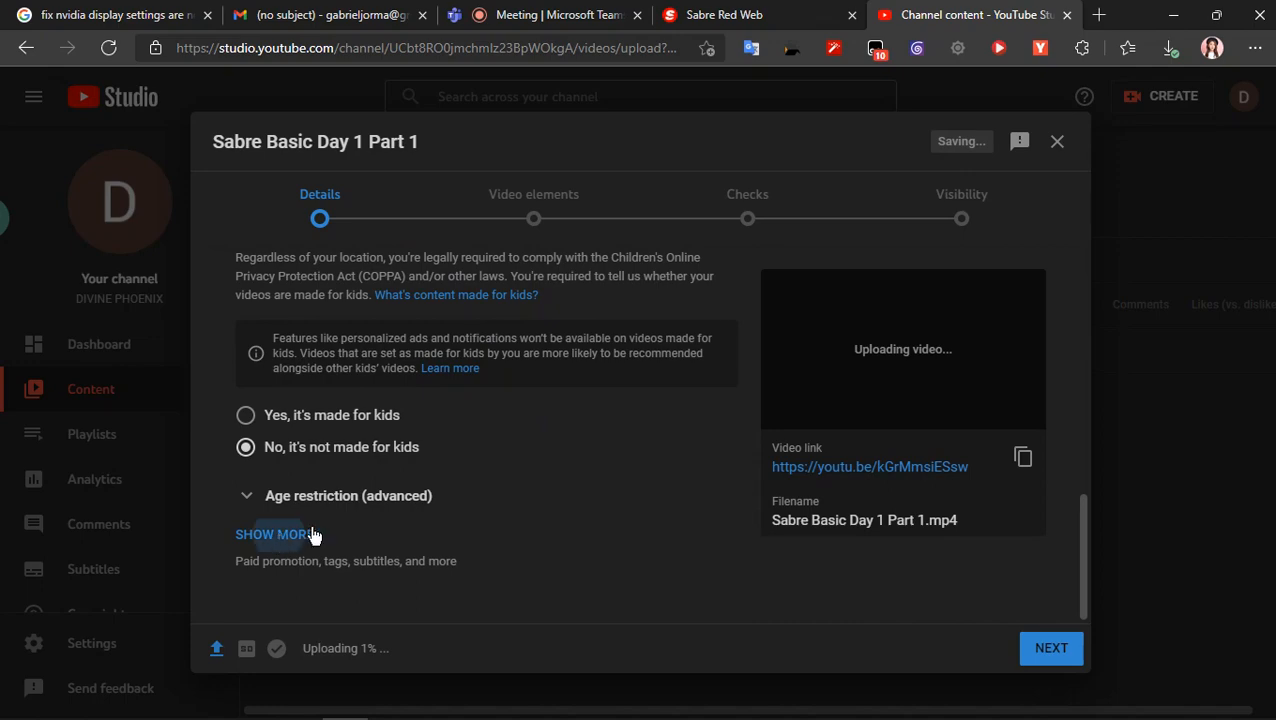
click(329, 534)
scroll(331, 521, down, 8)
scroll(345, 511, up, 5)
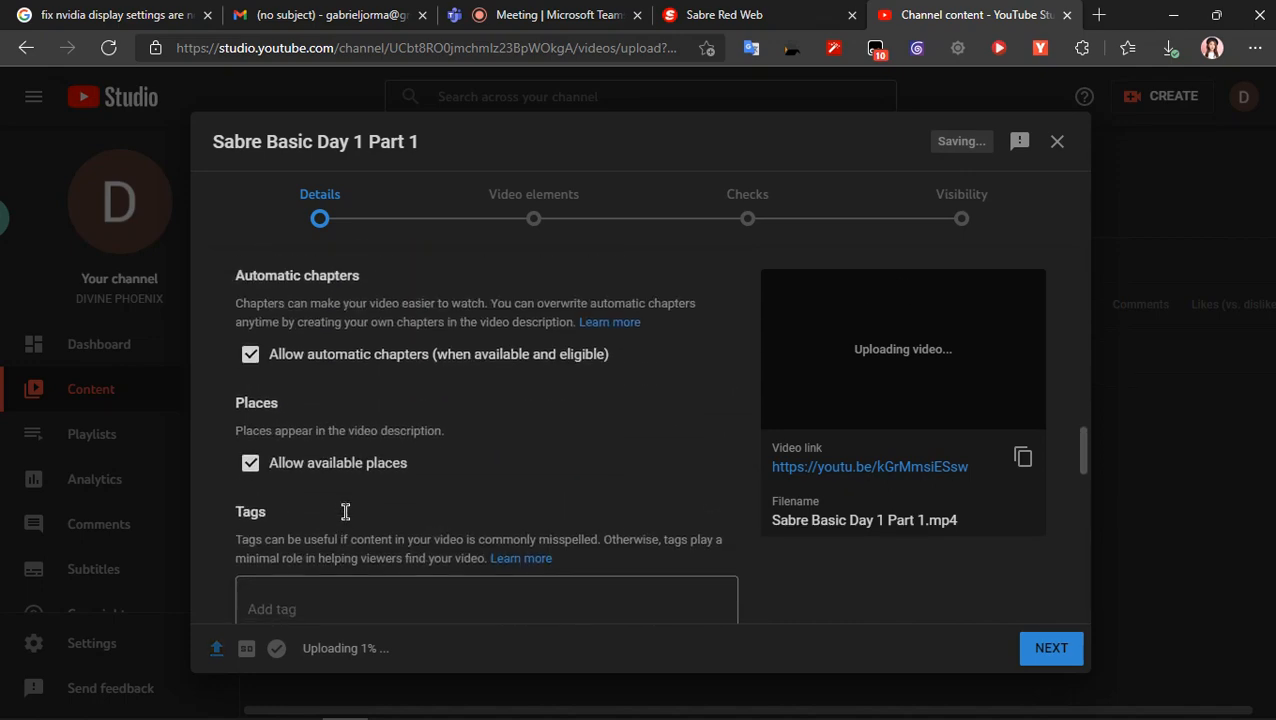
scroll(371, 507, down, 8)
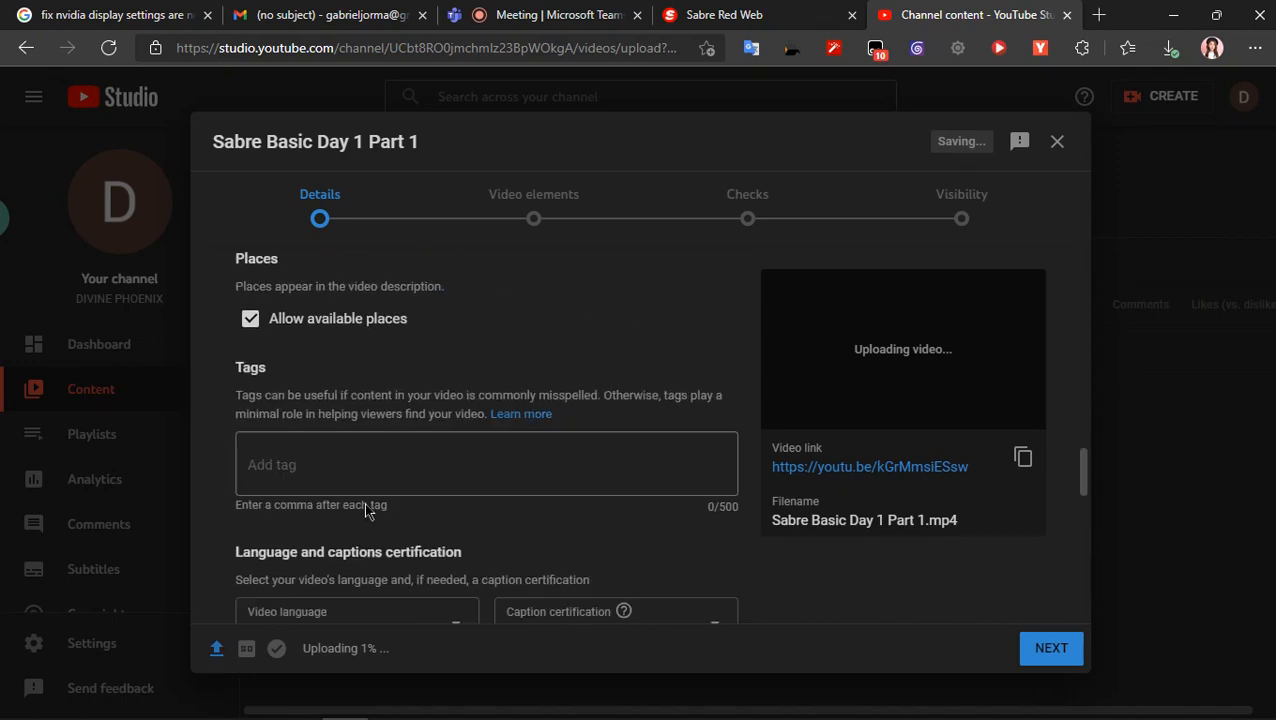
scroll(394, 428, down, 2)
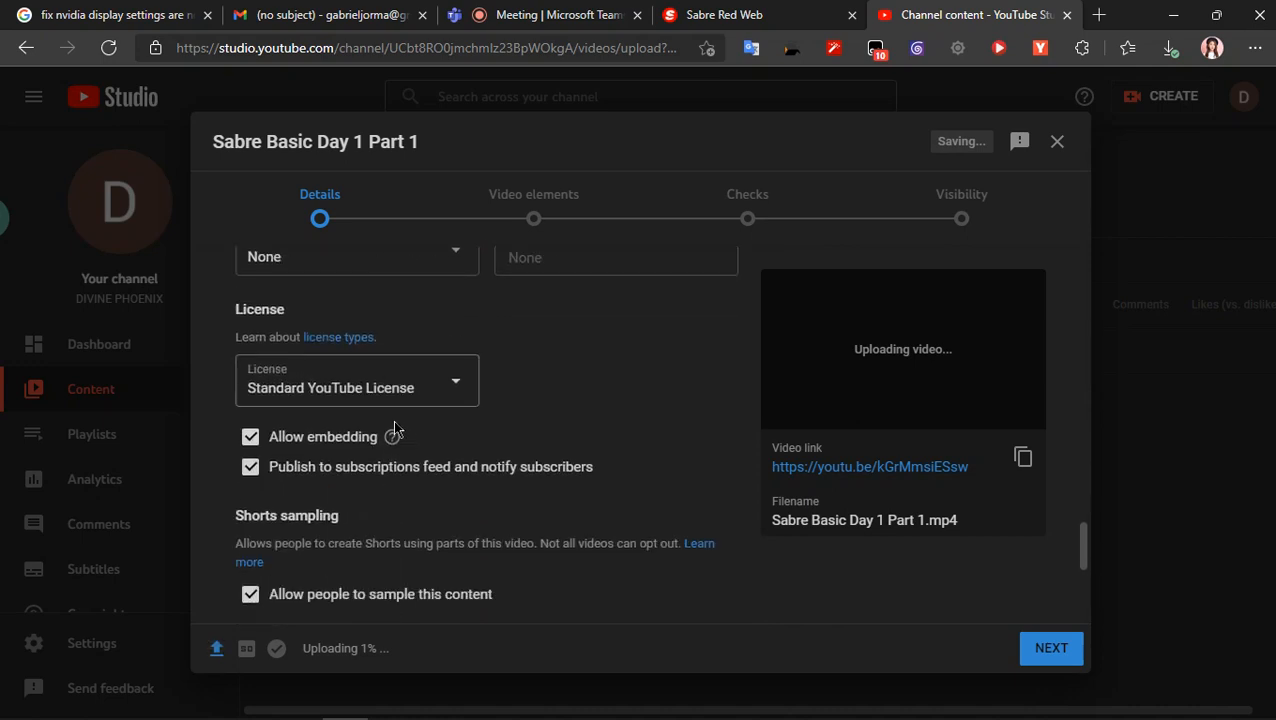
scroll(356, 445, up, 2)
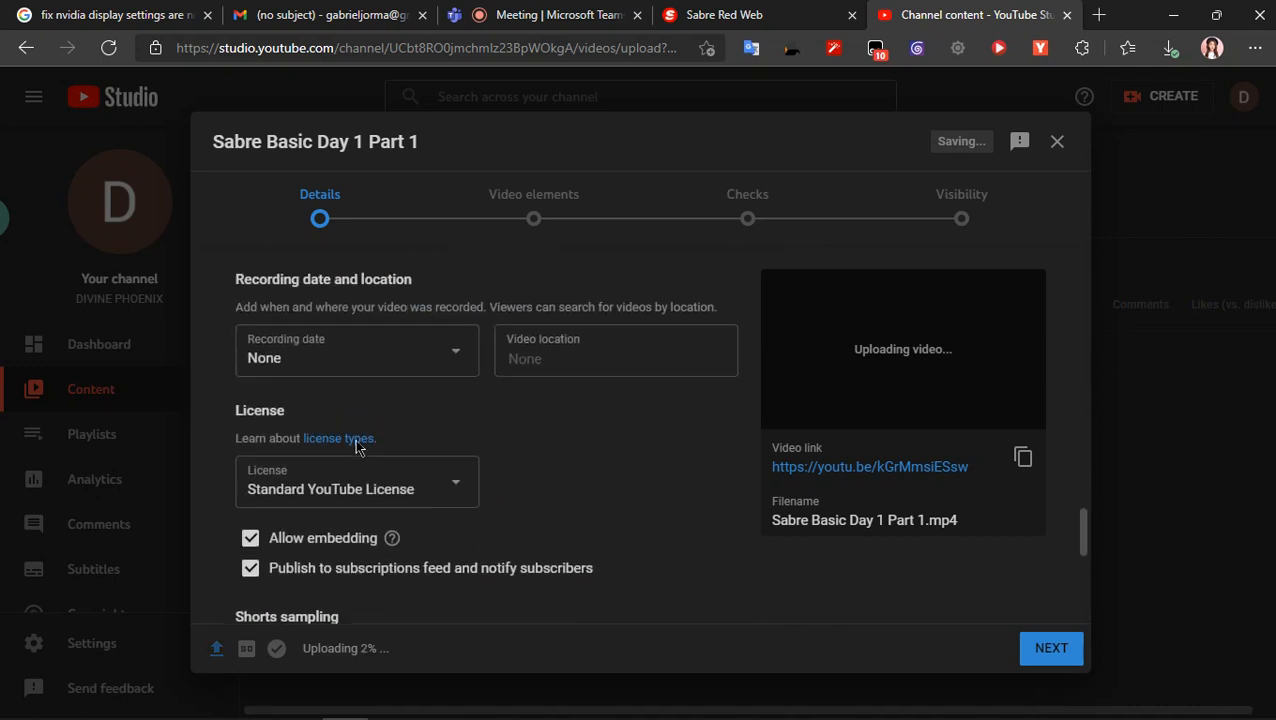
scroll(357, 448, down, 3)
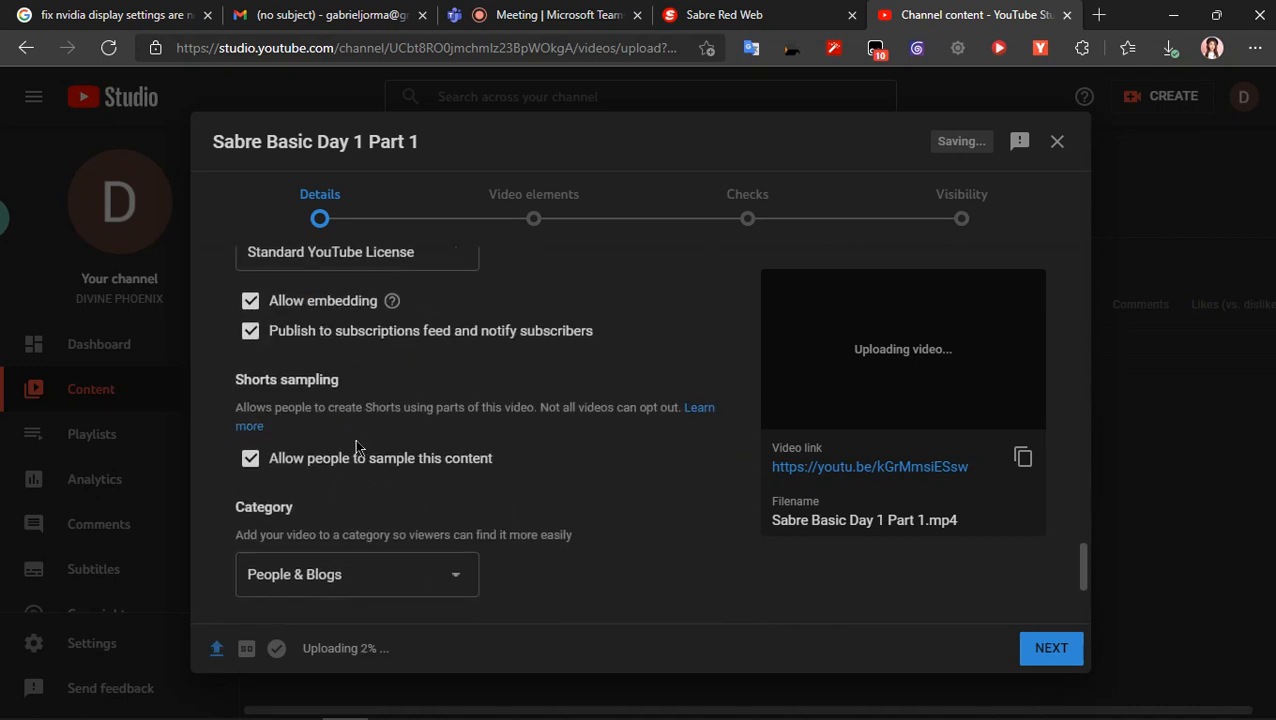
- Set the video's category to Education
click(448, 578)
click(668, 547)
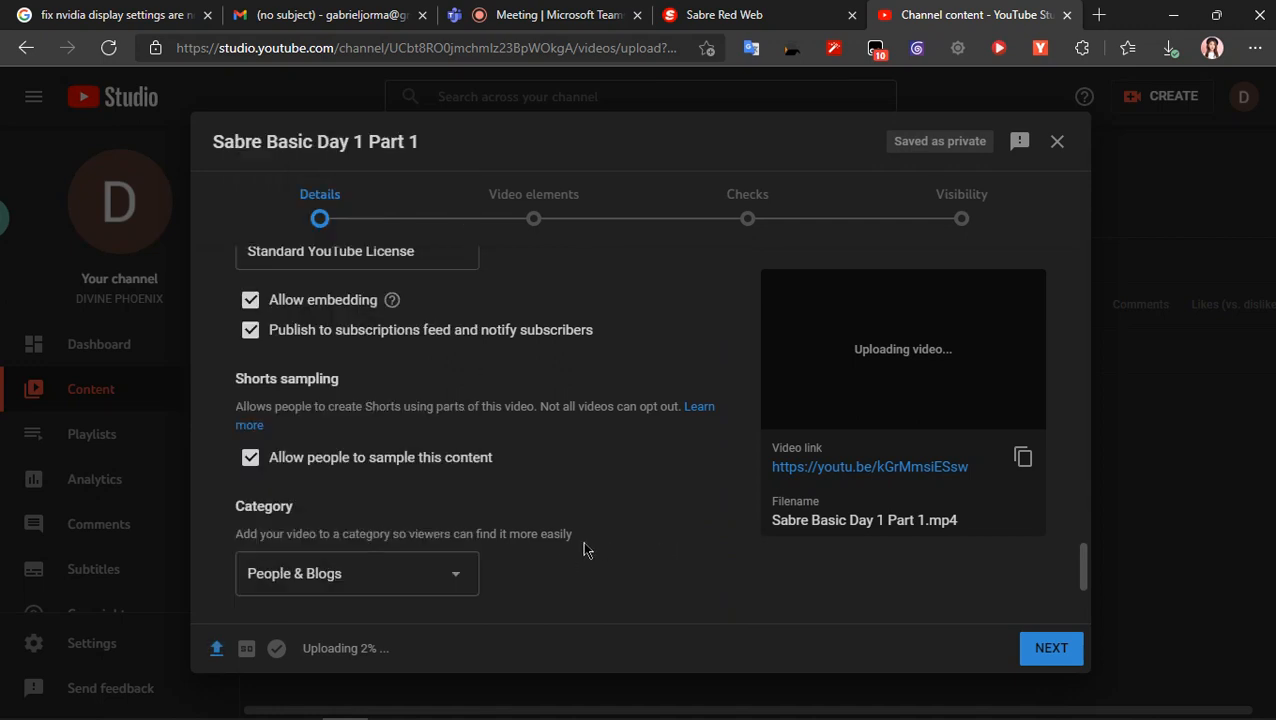
click(421, 576)
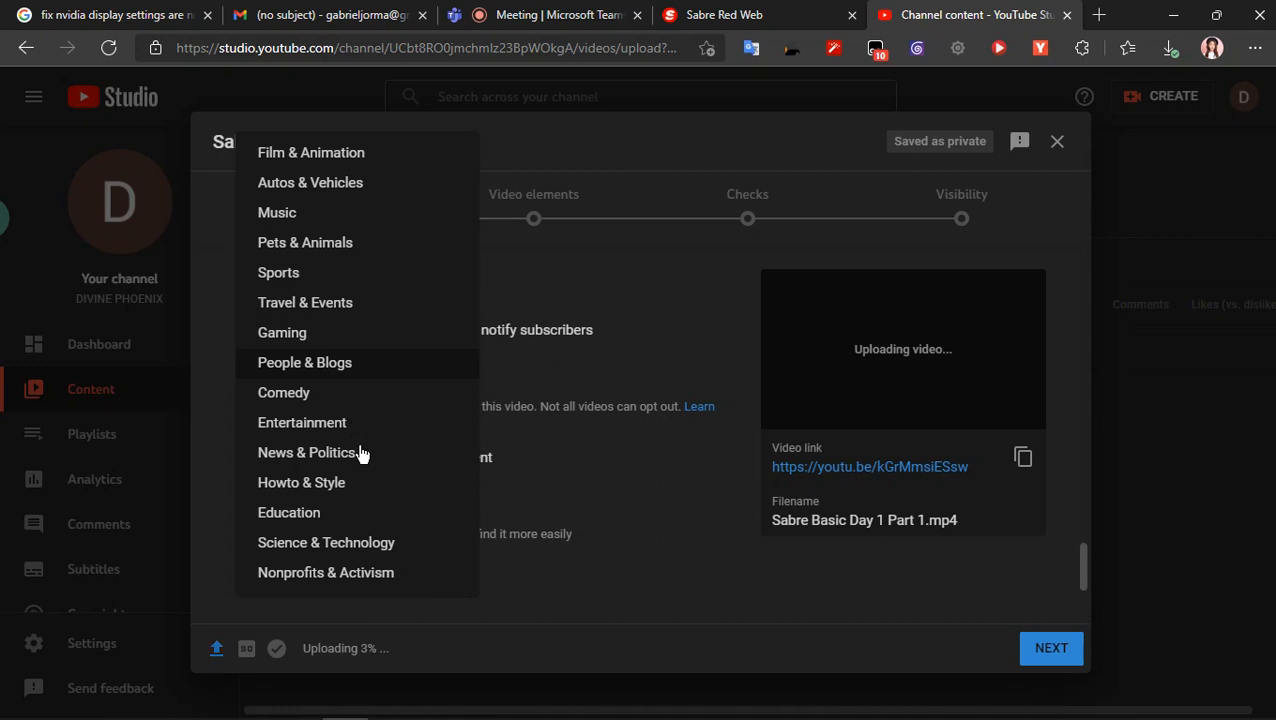
click(345, 527)
scroll(577, 569, down, 3)
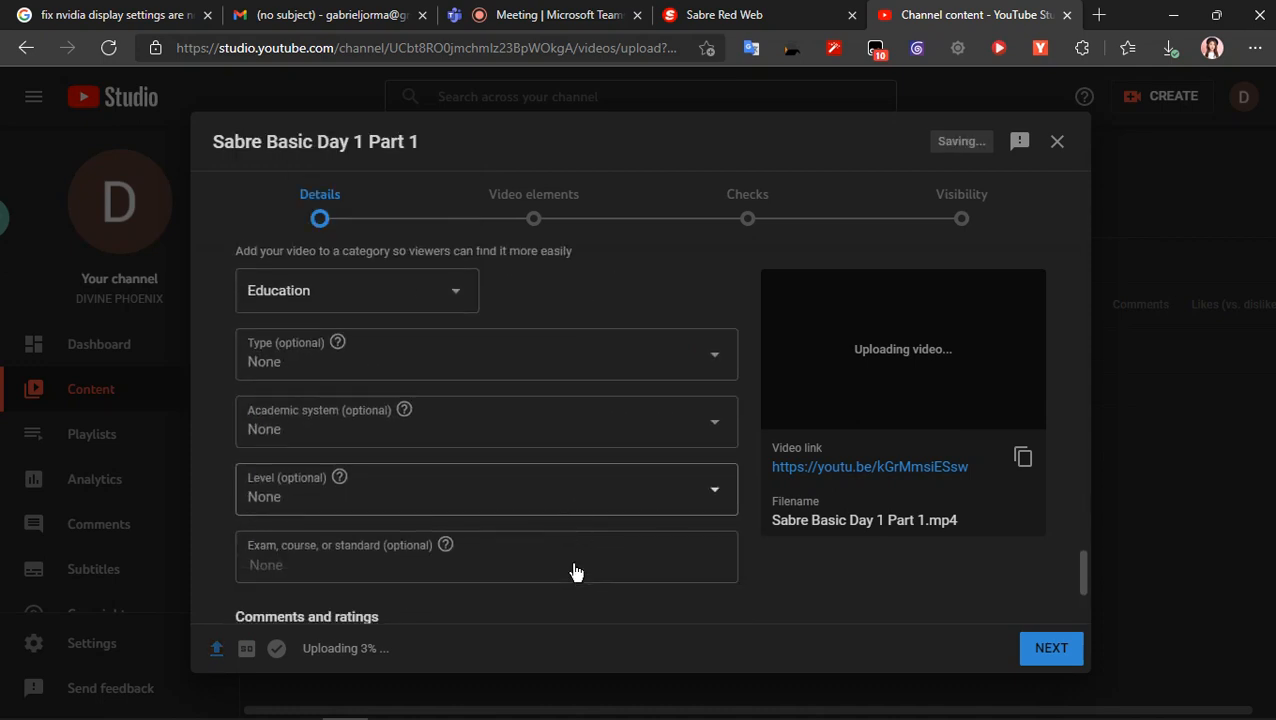
- Look at the education type choices and set the comment visibility to Allow all comments
click(565, 368)
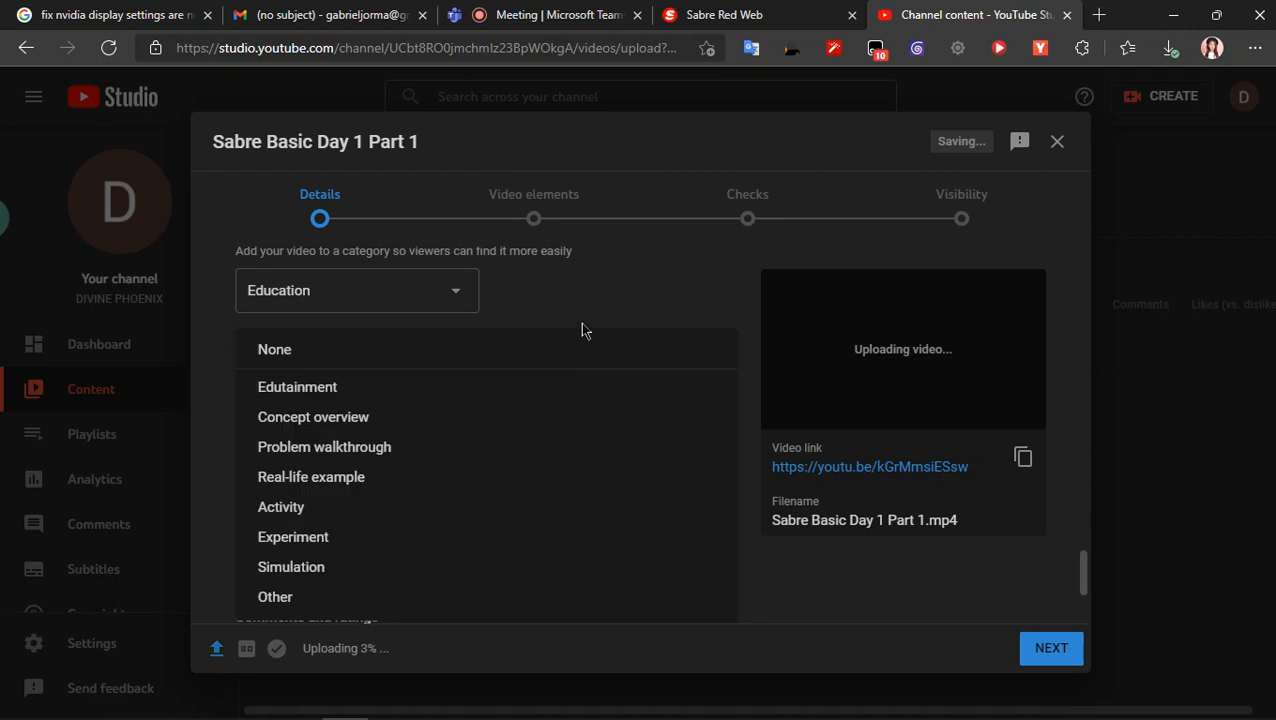
click(581, 323)
scroll(560, 371, down, 2)
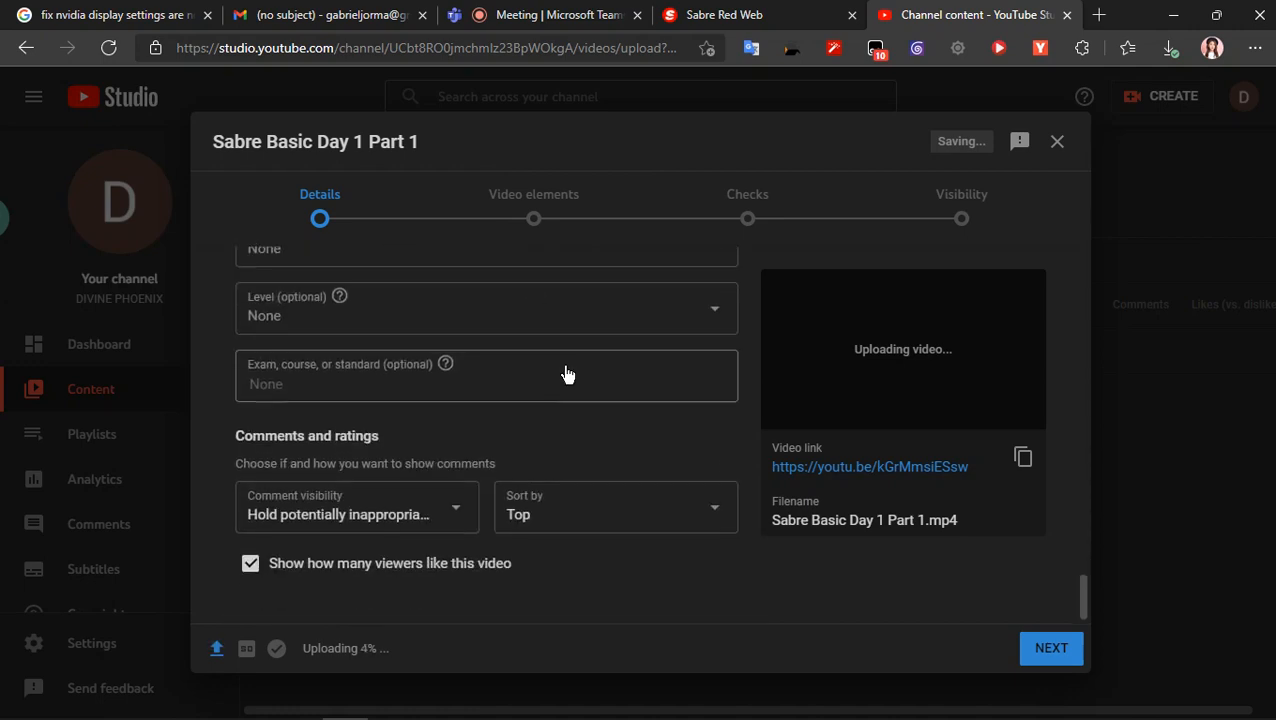
click(420, 510)
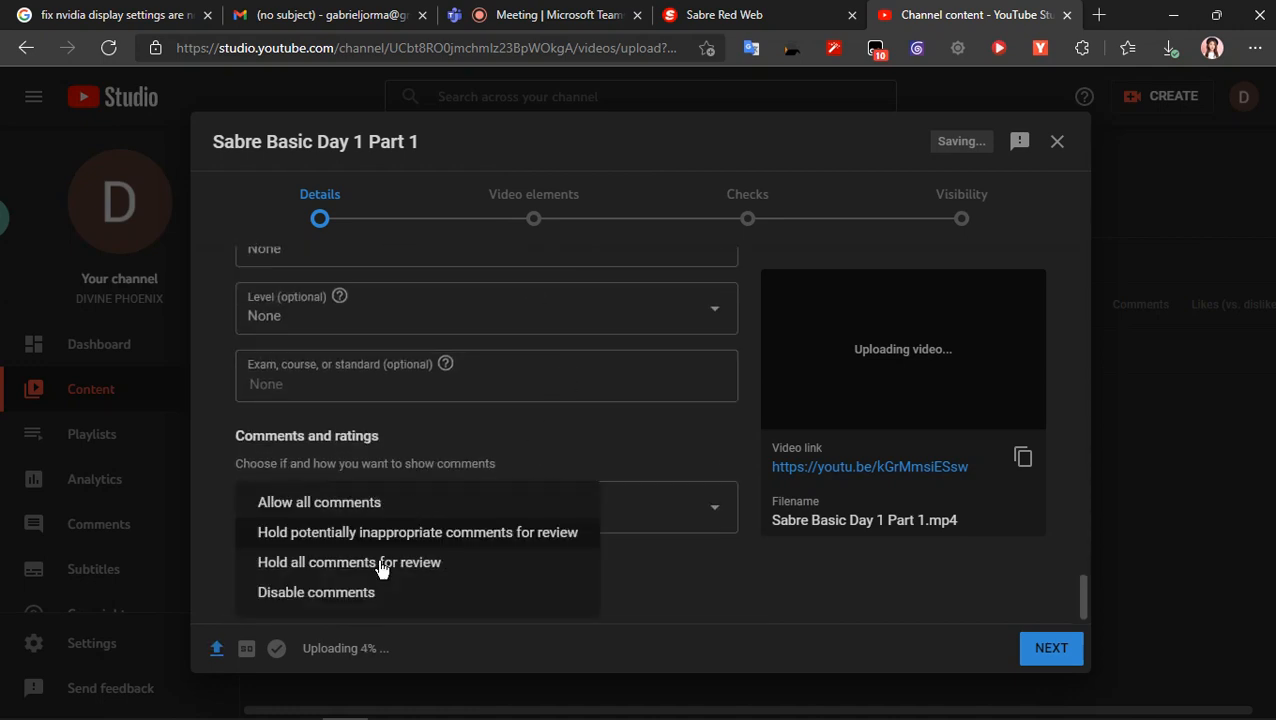
click(398, 510)
- Set the video's education type to Simulation and look through the academic system choices
scroll(402, 507, up, 3)
click(450, 404)
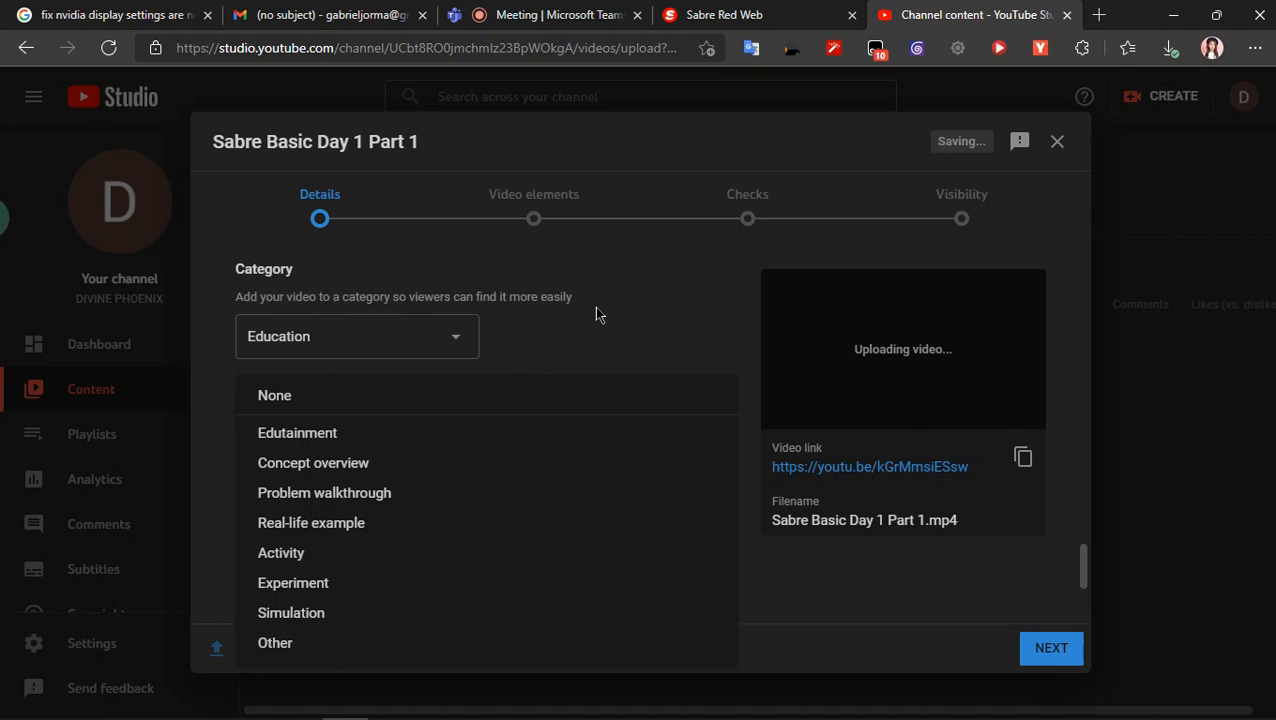
click(410, 613)
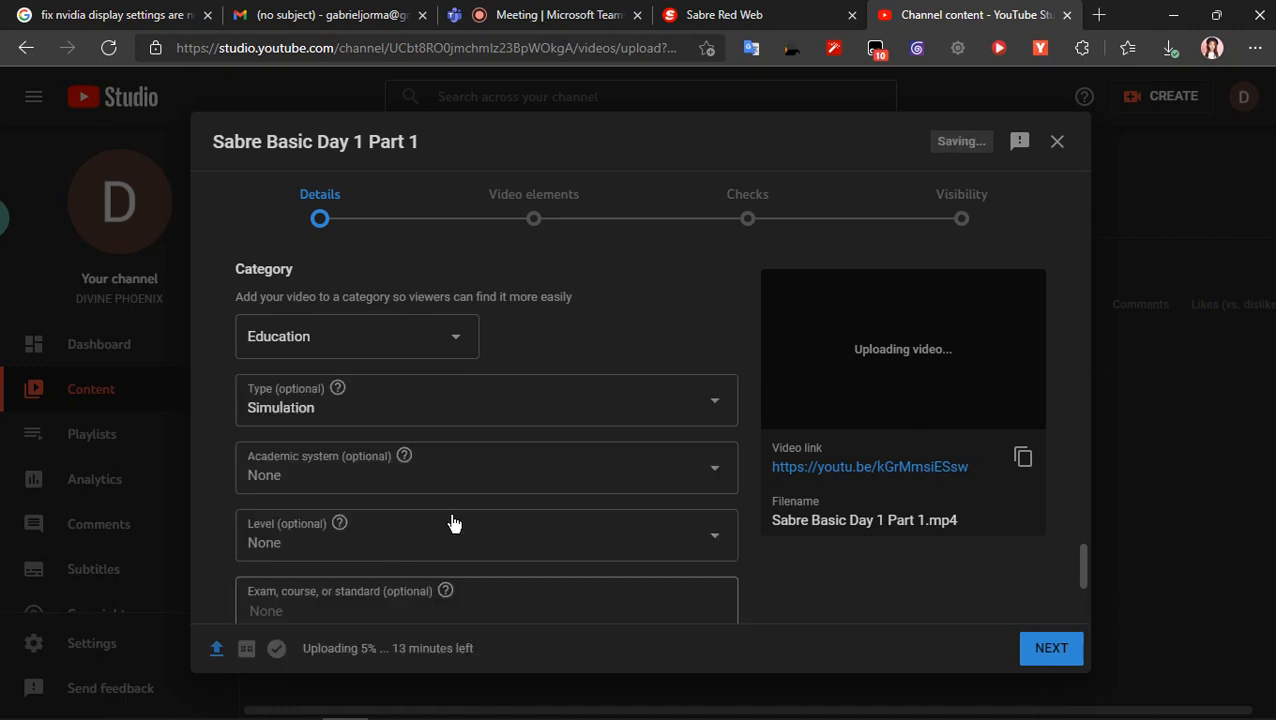
click(475, 480)
scroll(410, 408, down, 1)
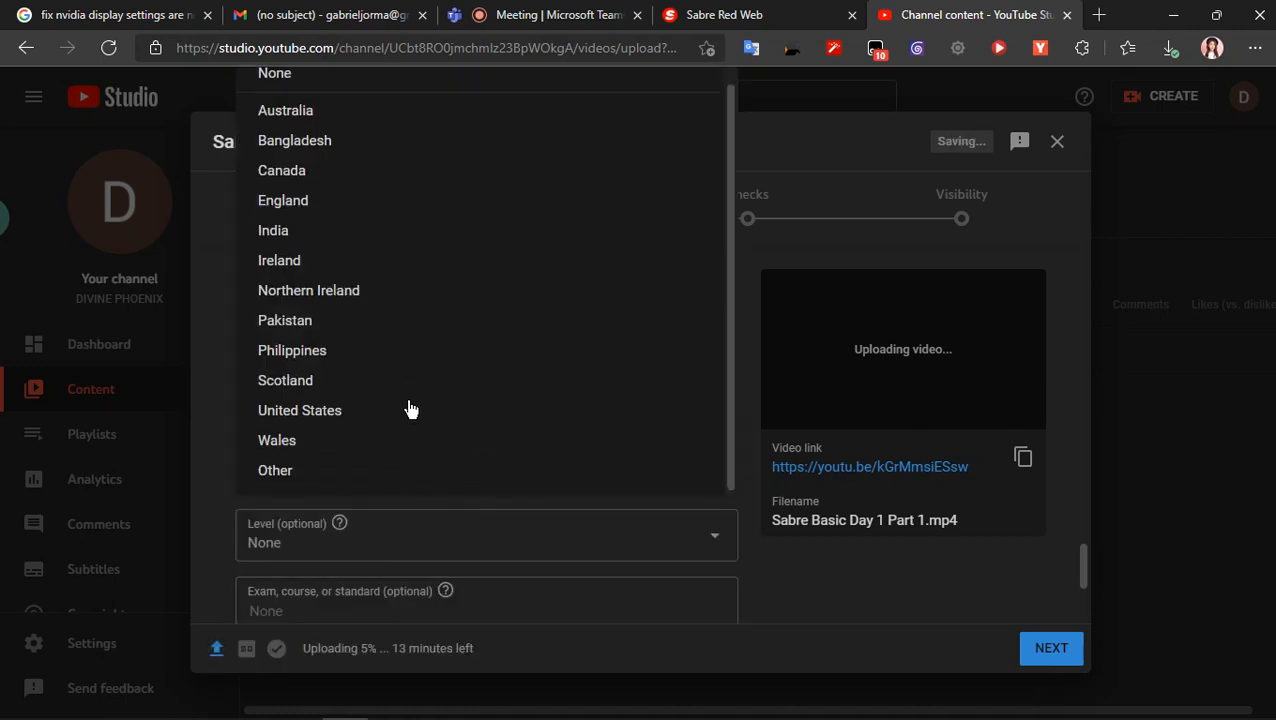
scroll(400, 412, up, 1)
click(200, 473)
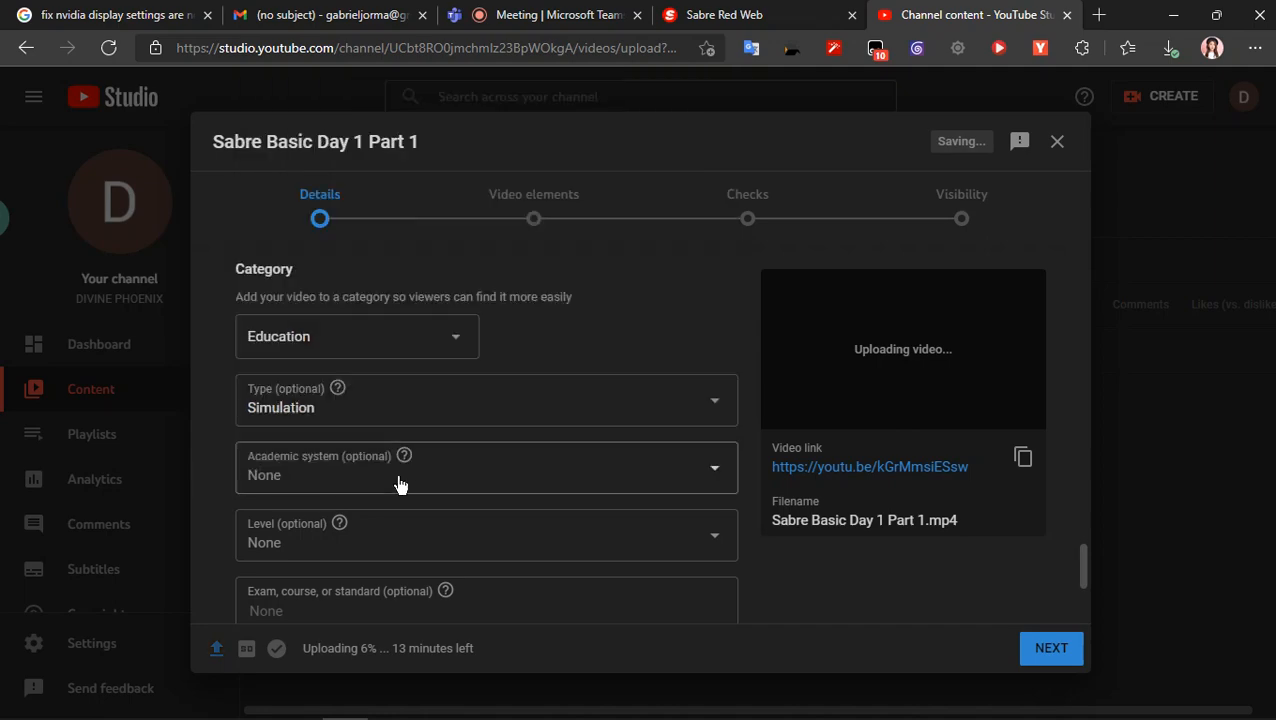
- Advance the upload past the Details, Video elements and Checks stages to Visibility without adding an end screen or cards
scroll(550, 495, up, 10)
scroll(549, 491, up, 8)
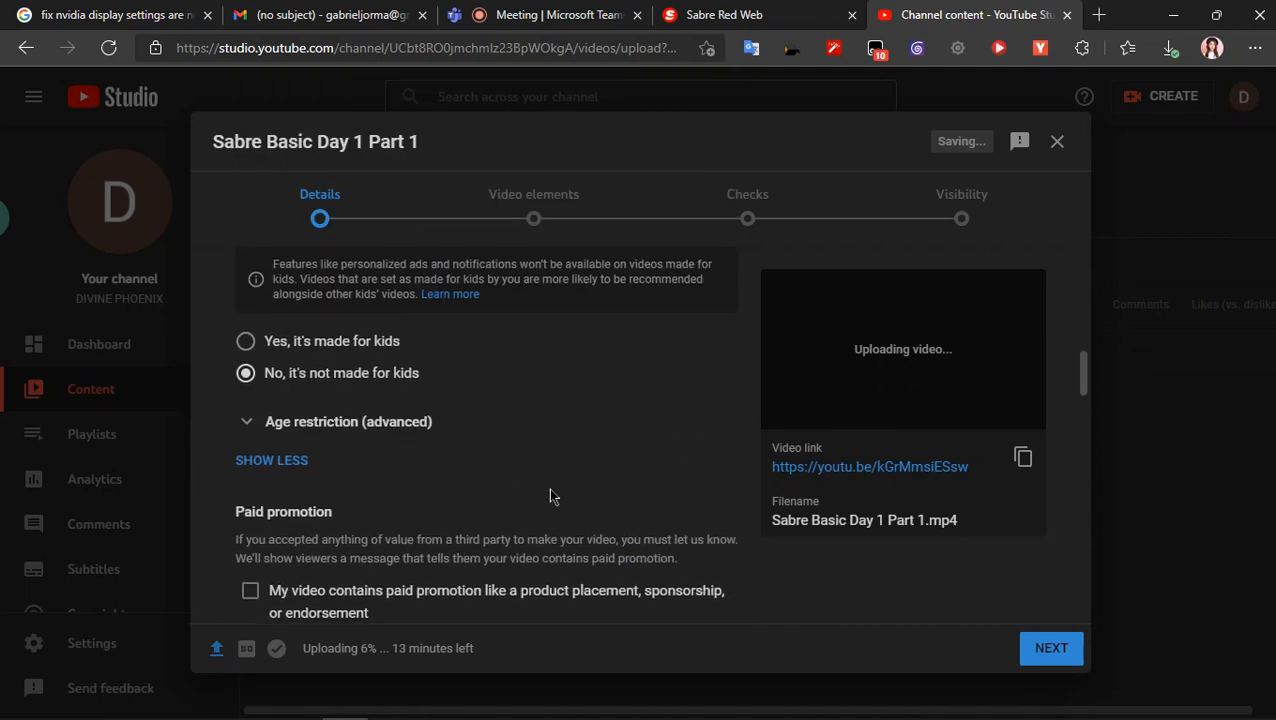
click(1050, 650)
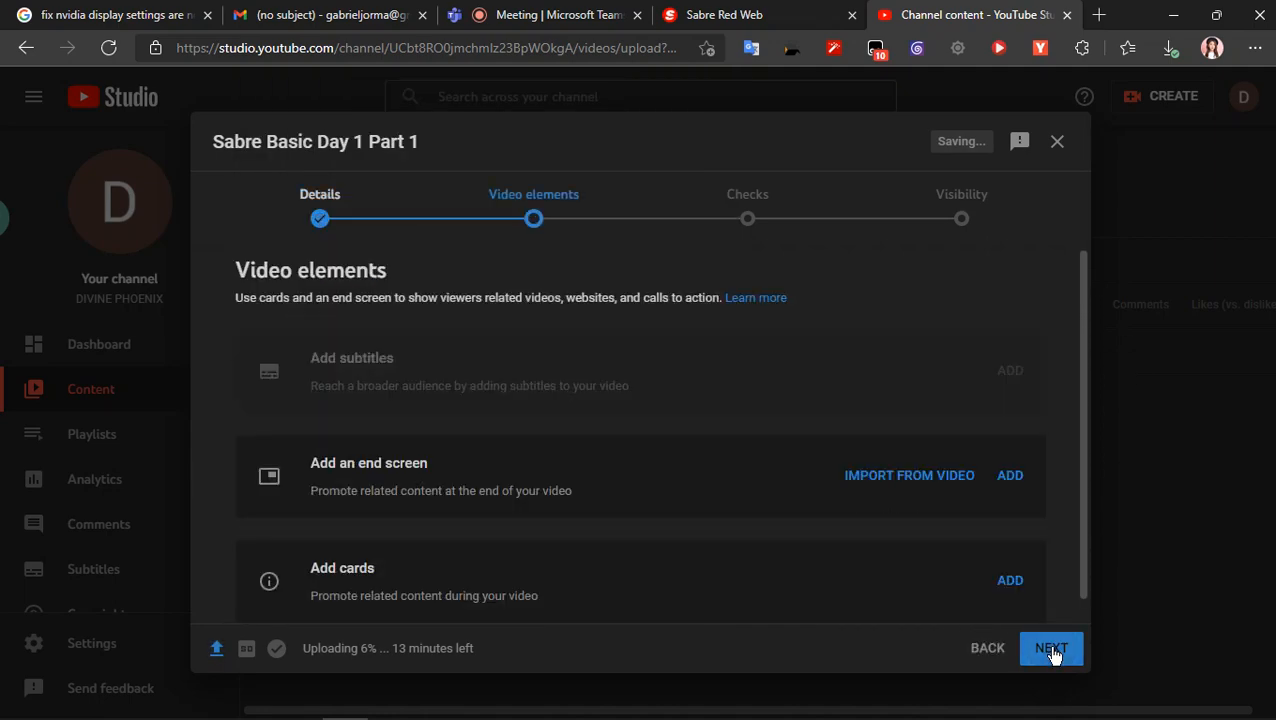
scroll(905, 606, down, 1)
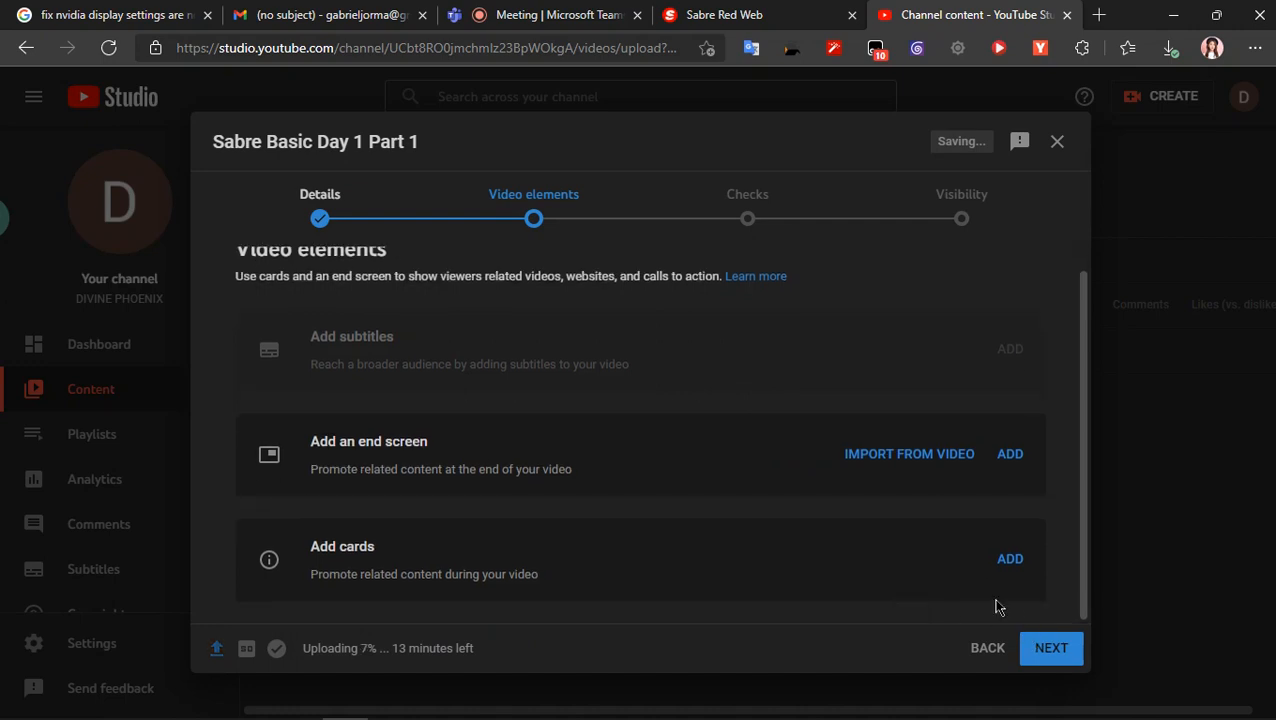
click(1050, 649)
click(1065, 652)
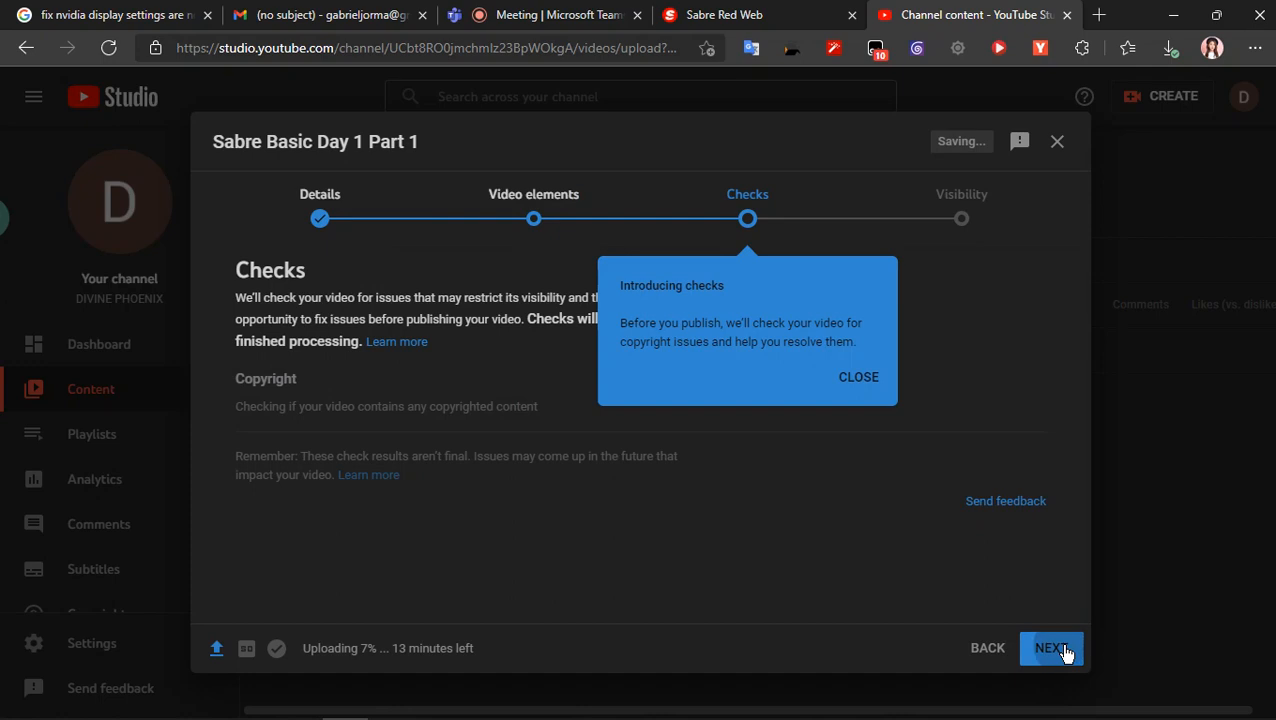
- Set the video's visibility to Public and publish it
click(293, 510)
scroll(995, 592, down, 3)
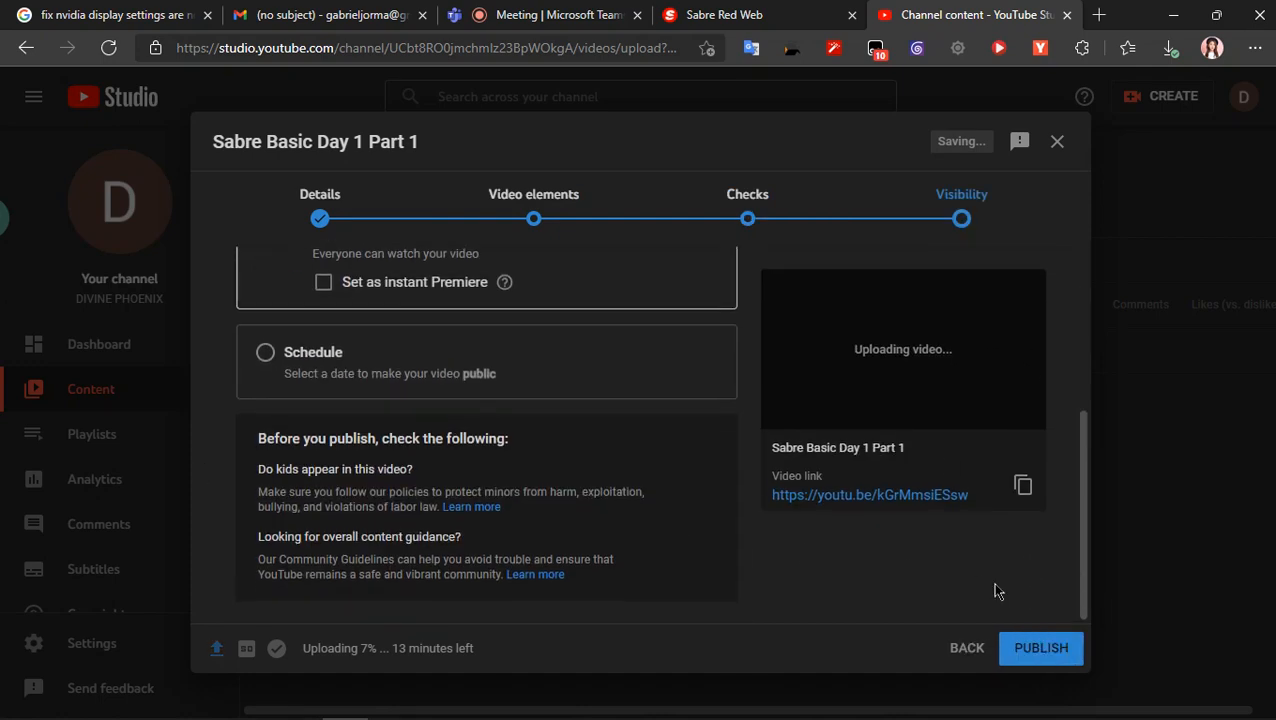
click(1024, 647)
- Minimise the browser, play the Sabre Basic Day 1 Part 1 recording from the desktop and unmute the speakers at volume 100
click(1172, 14)
double_click(61, 583)
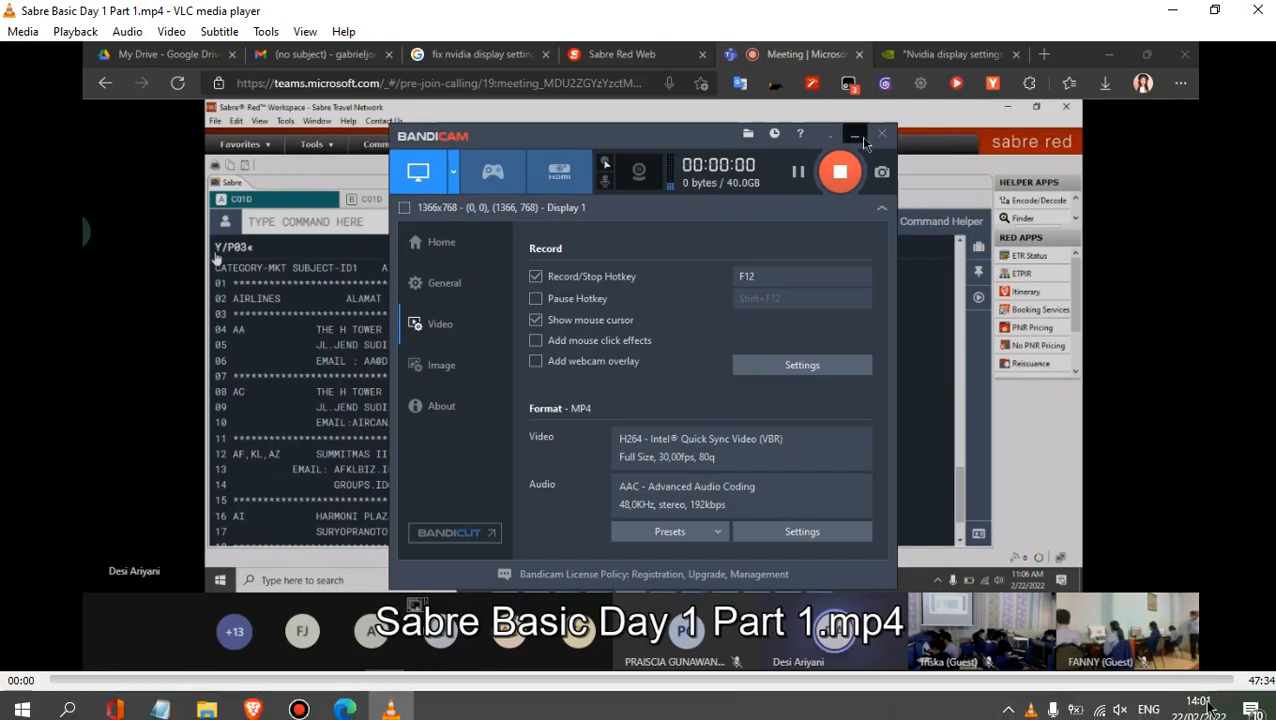
click(1101, 703)
click(1119, 702)
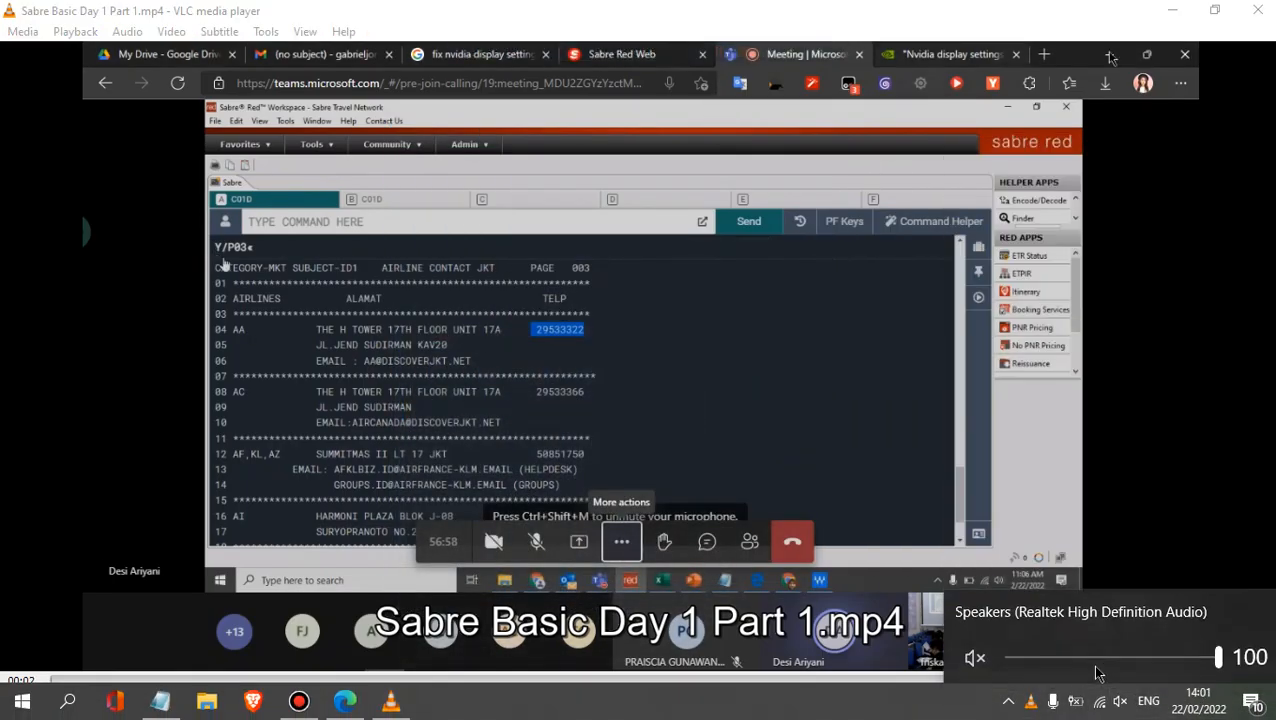
click(1053, 658)
drag(1053, 660, 1228, 650)
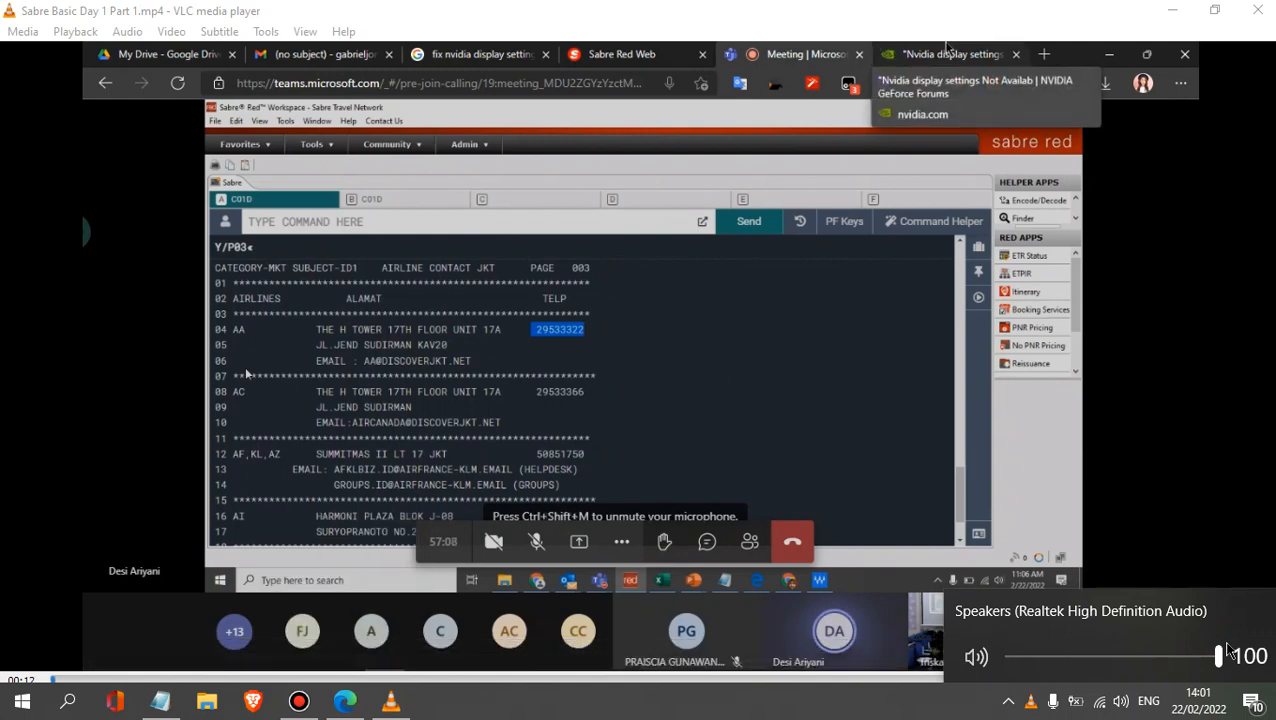
- Lower the speaker volume to 0 and switch from VLC back to the YouTube Studio upload in the browser
drag(1222, 655, 946, 672)
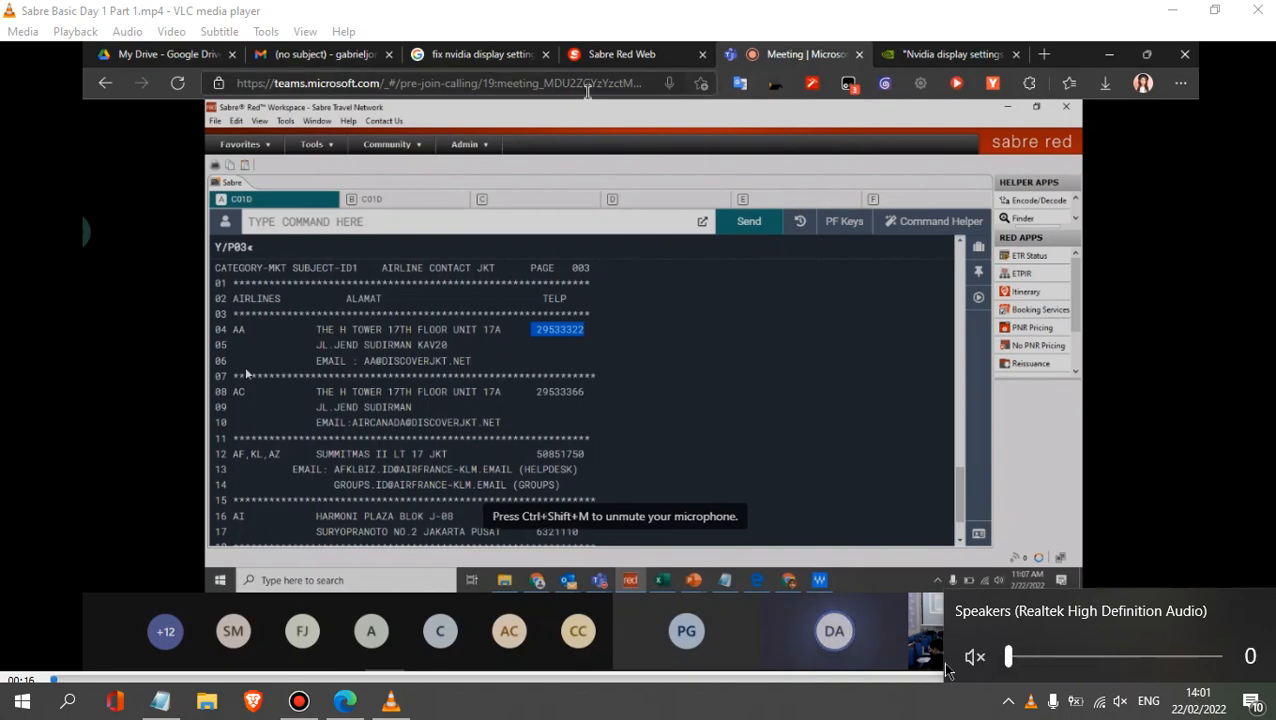
click(1118, 703)
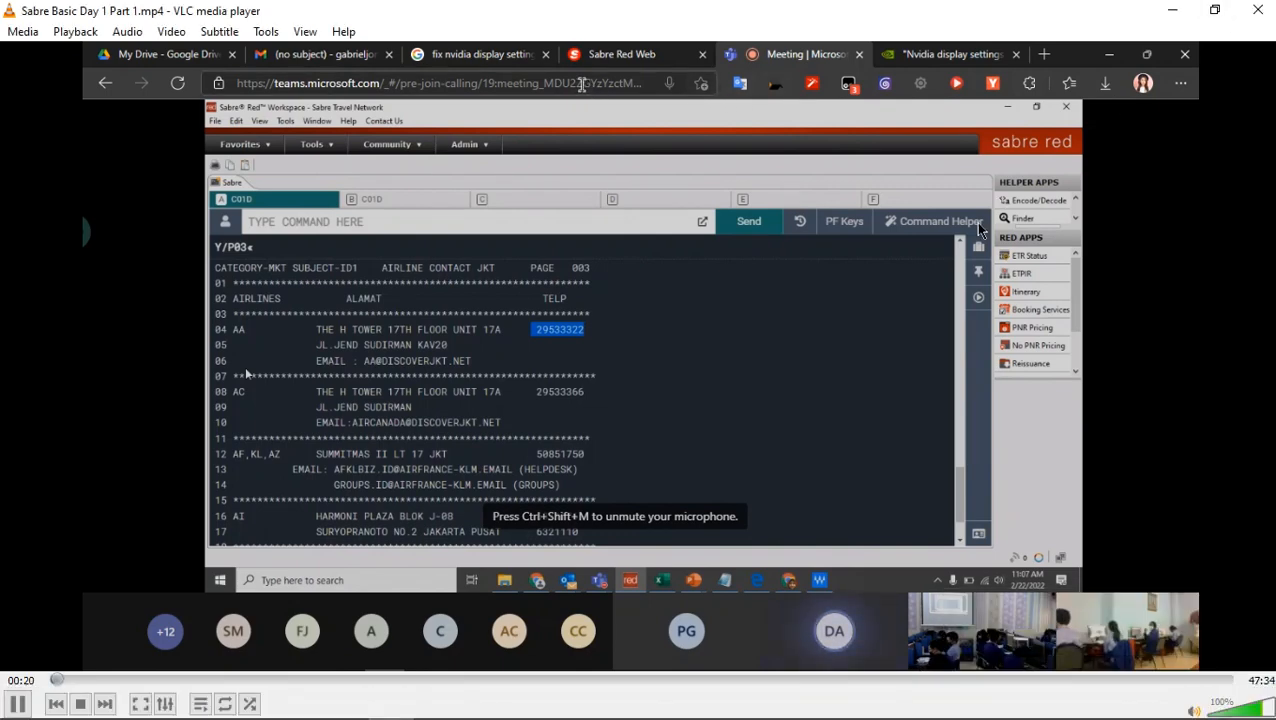
mouse_move(888, 690)
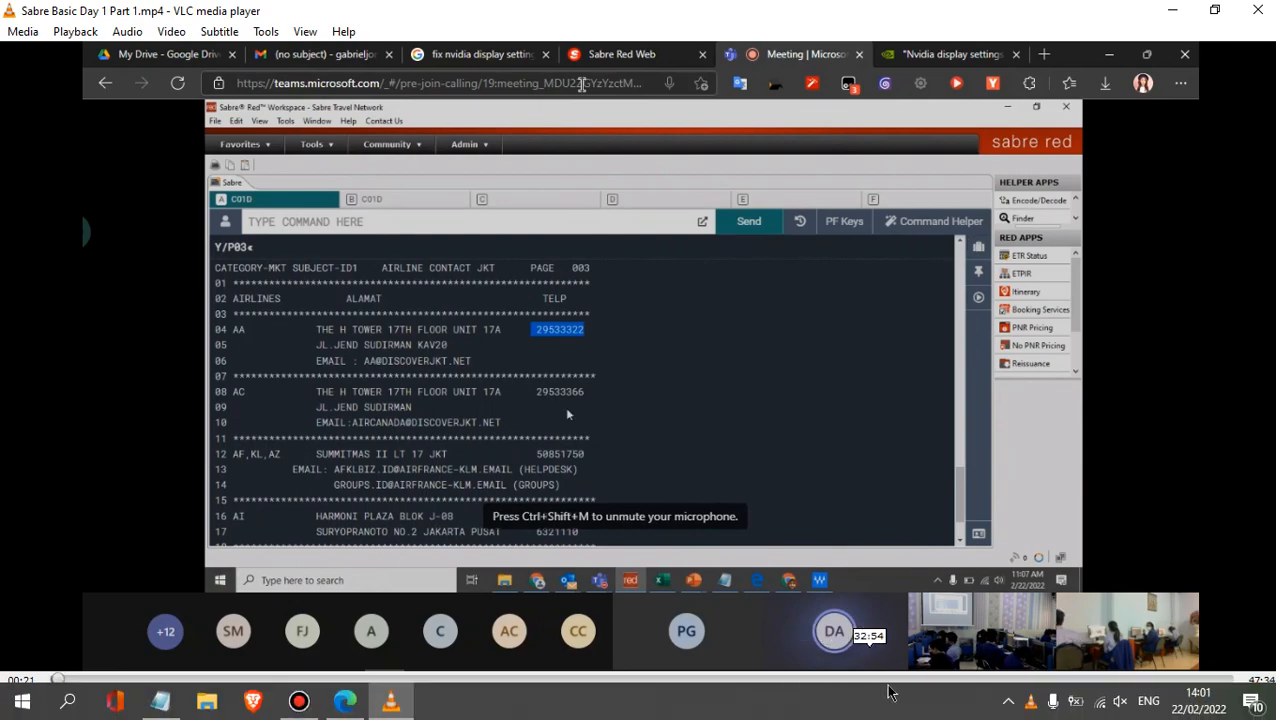
click(1003, 711)
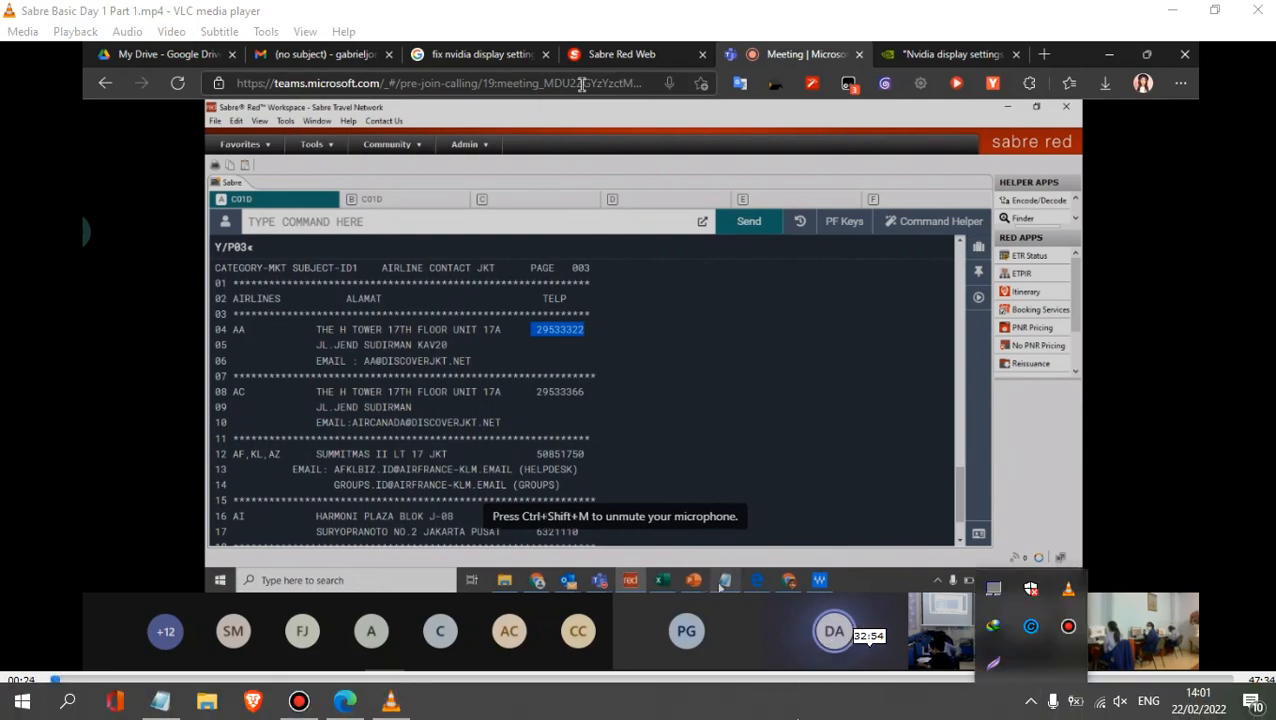
click(299, 708)
click(348, 708)
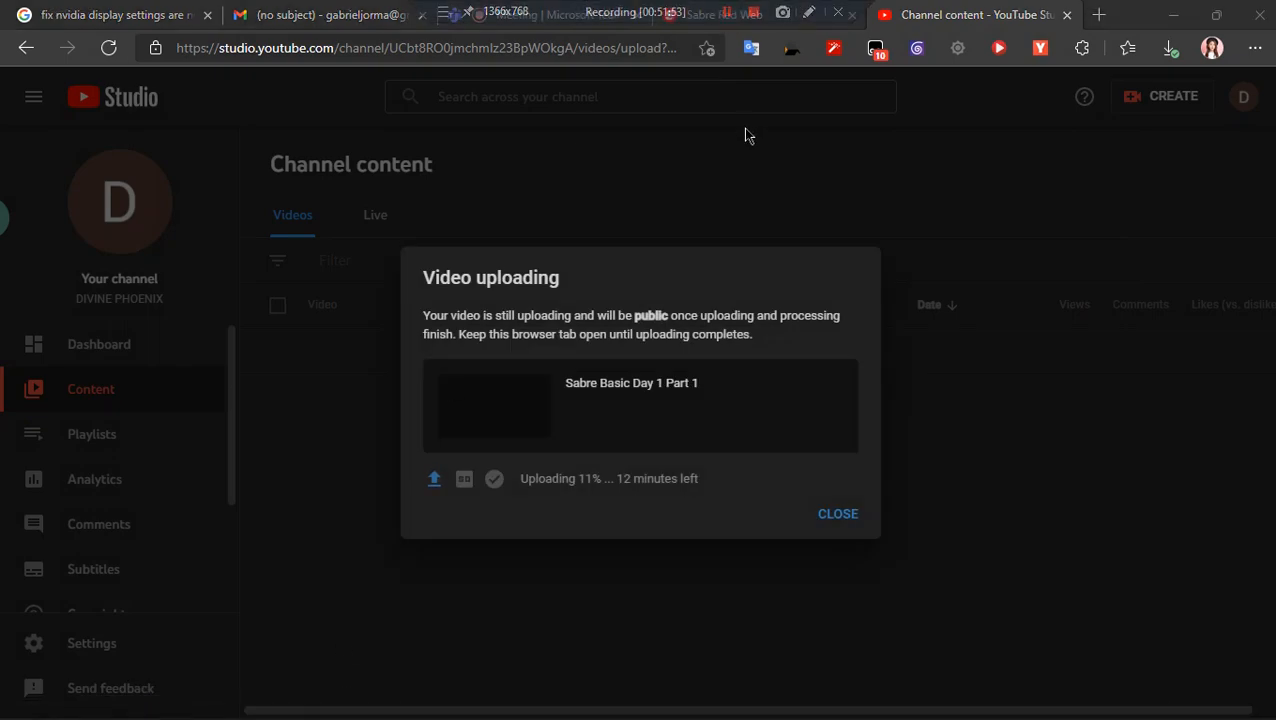
- Reorder the browser tabs so that YouTube Studio precedes Sabre Red Web and the Teams meeting comes last, then show the meeting
click(735, 12)
click(624, 8)
drag(606, 8, 1010, 8)
click(560, 14)
drag(560, 14, 790, 14)
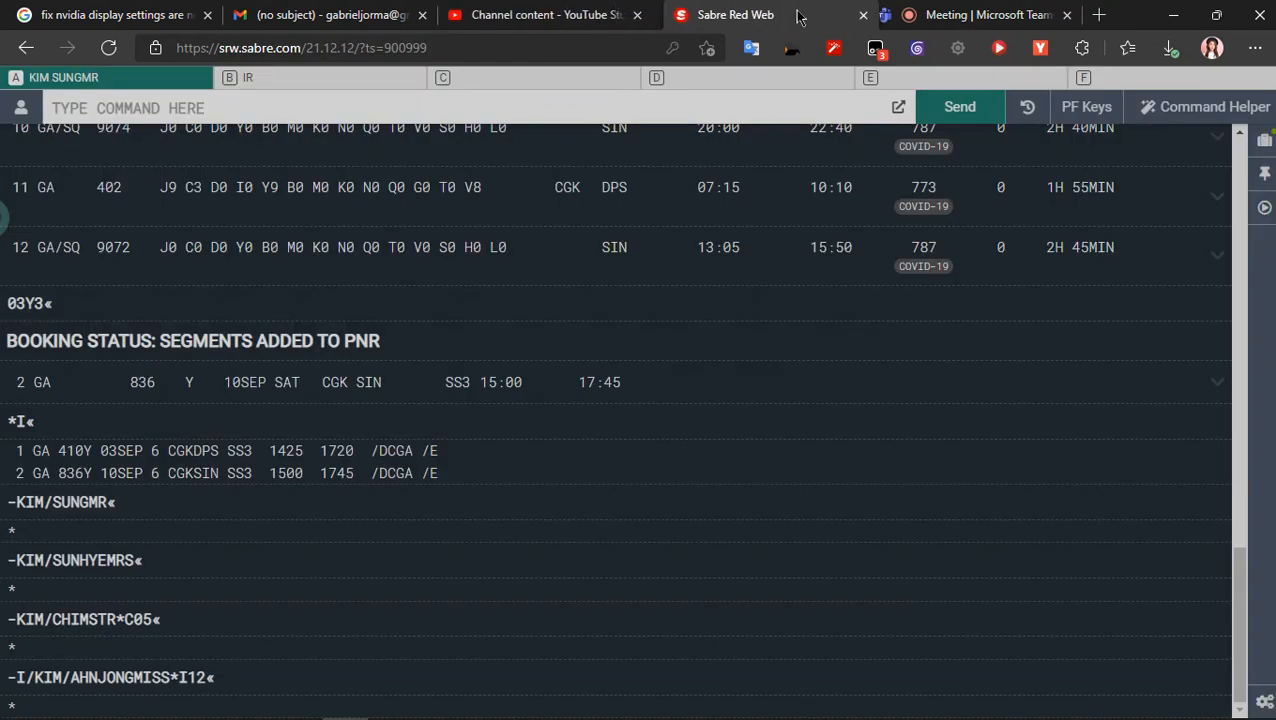
click(925, 14)
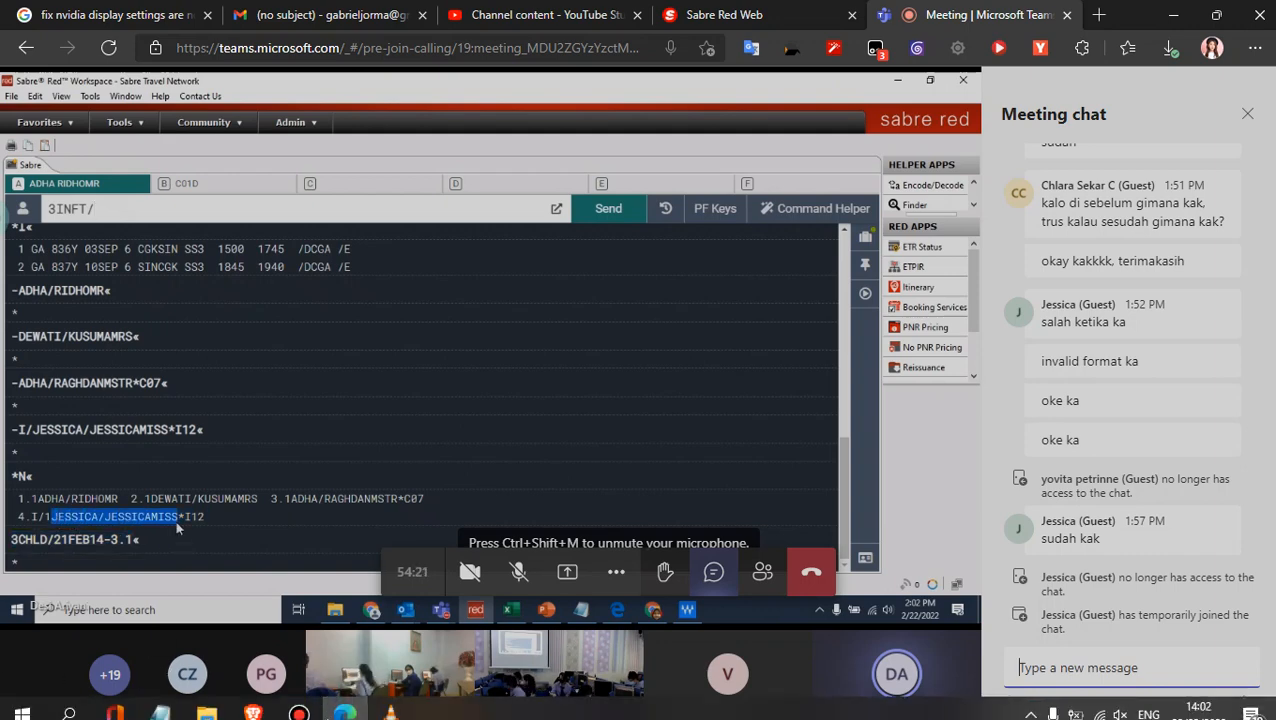
- Open the Windows Bluetooth settings and turn Bluetooth on
click(391, 703)
click(391, 703)
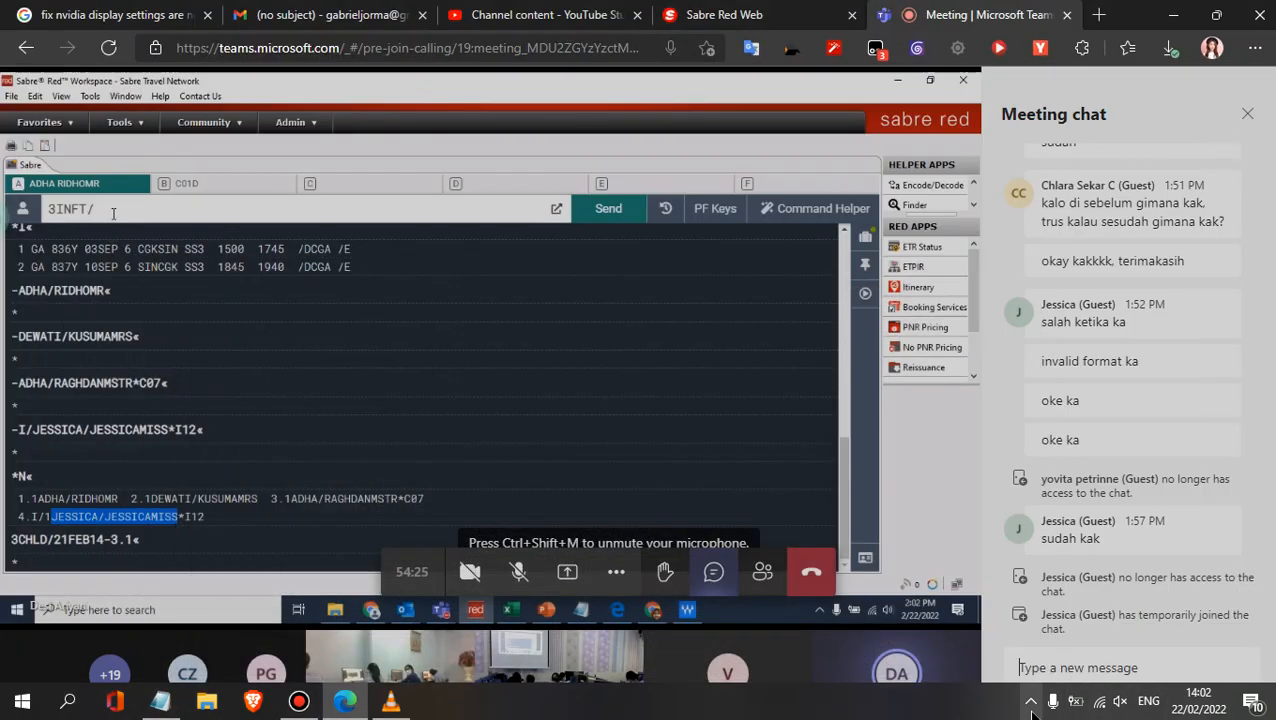
click(70, 704)
text(blu)
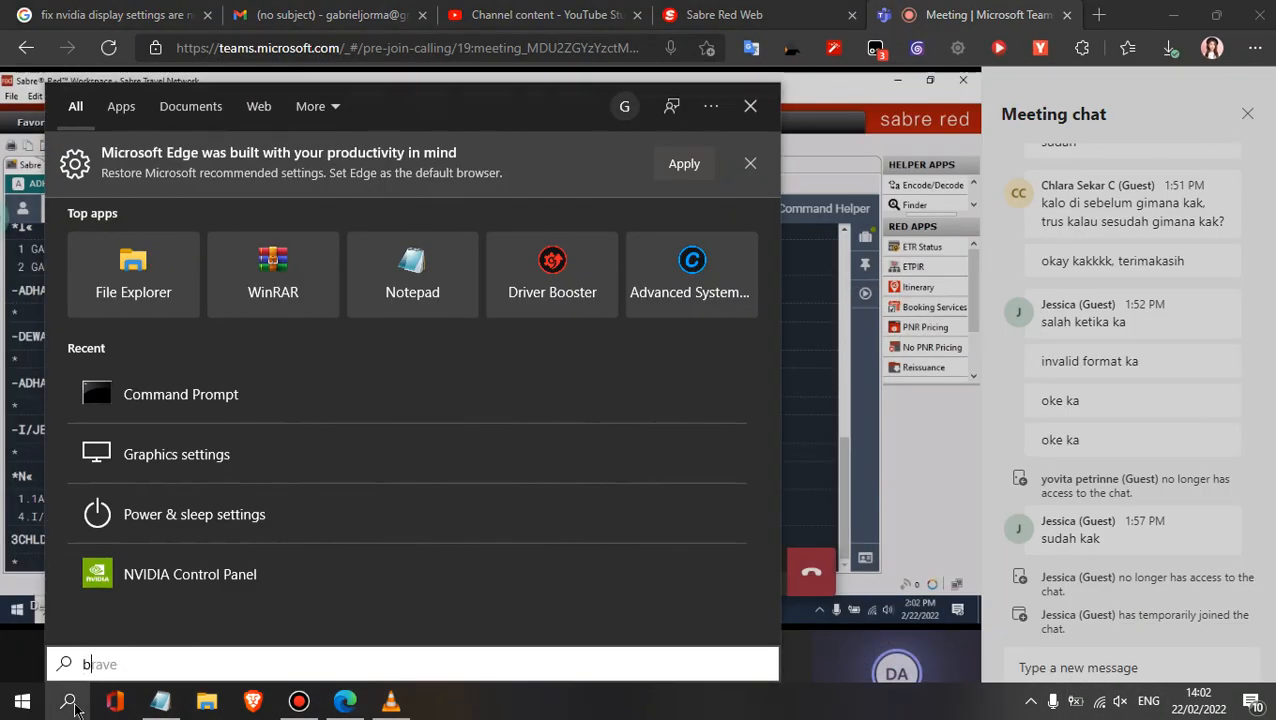
key(Return)
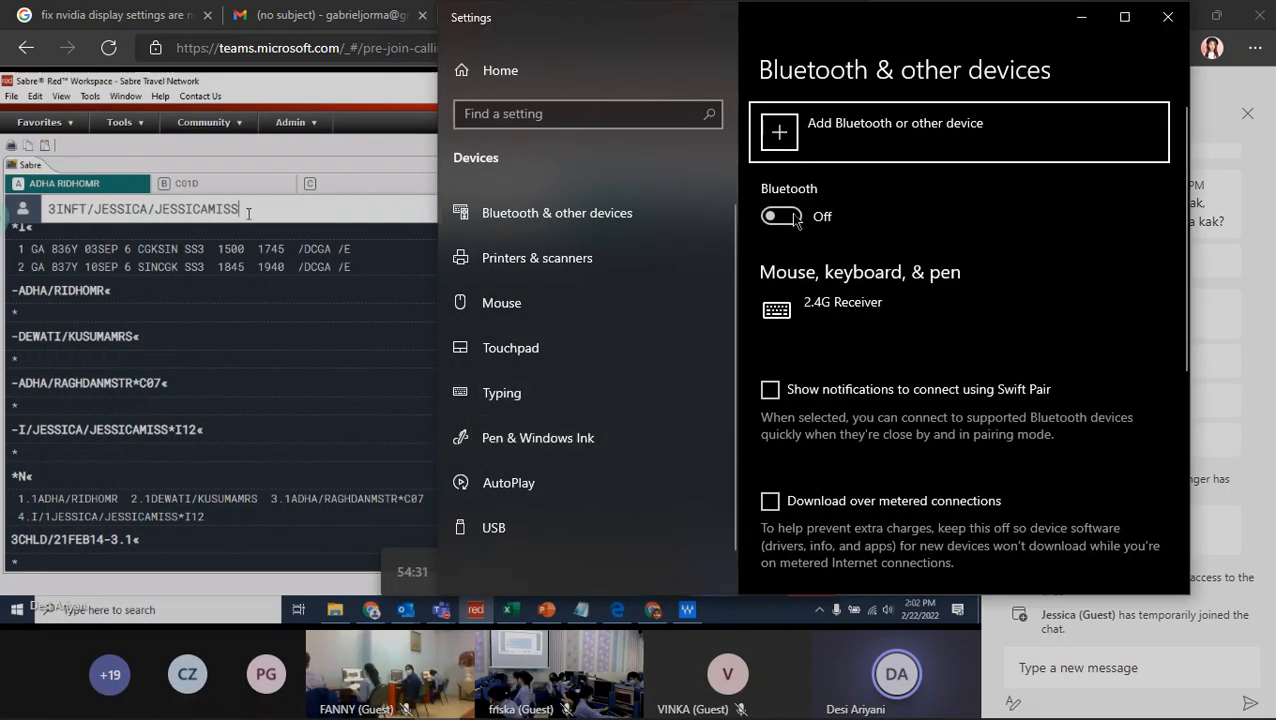
click(795, 219)
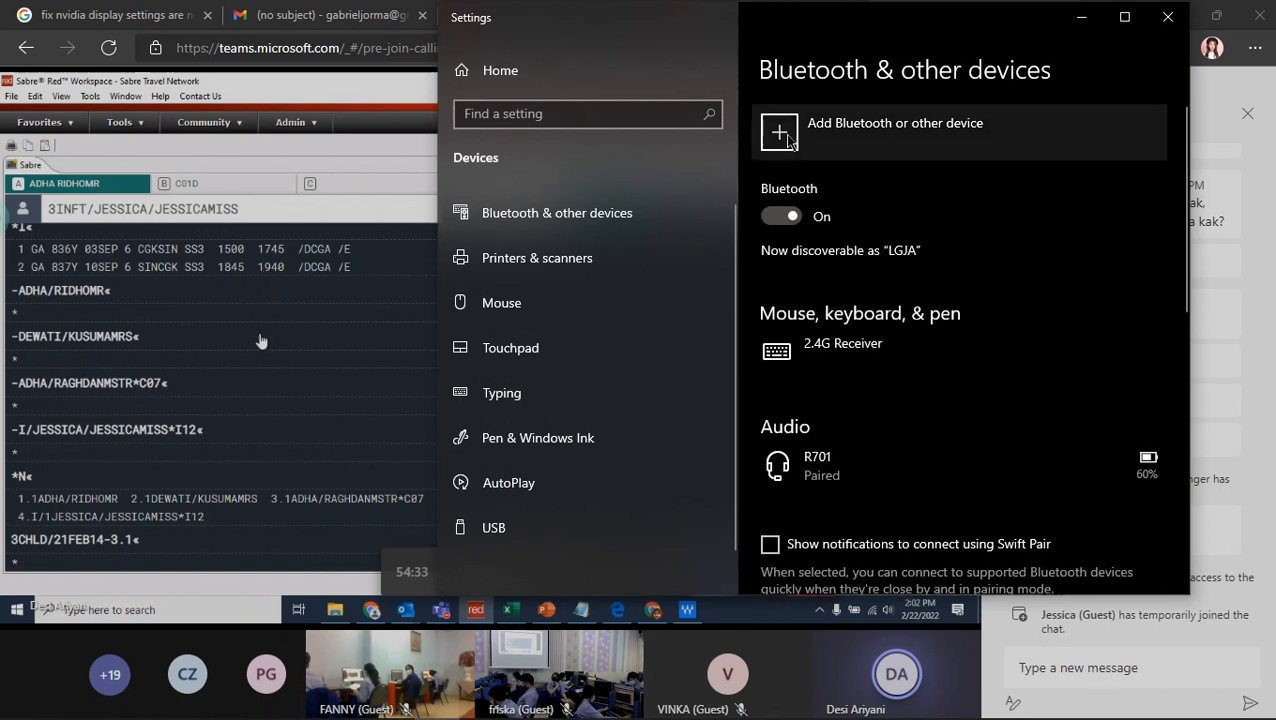
- Connect the paired R701 headset and close the Bluetooth settings
click(838, 478)
click(990, 525)
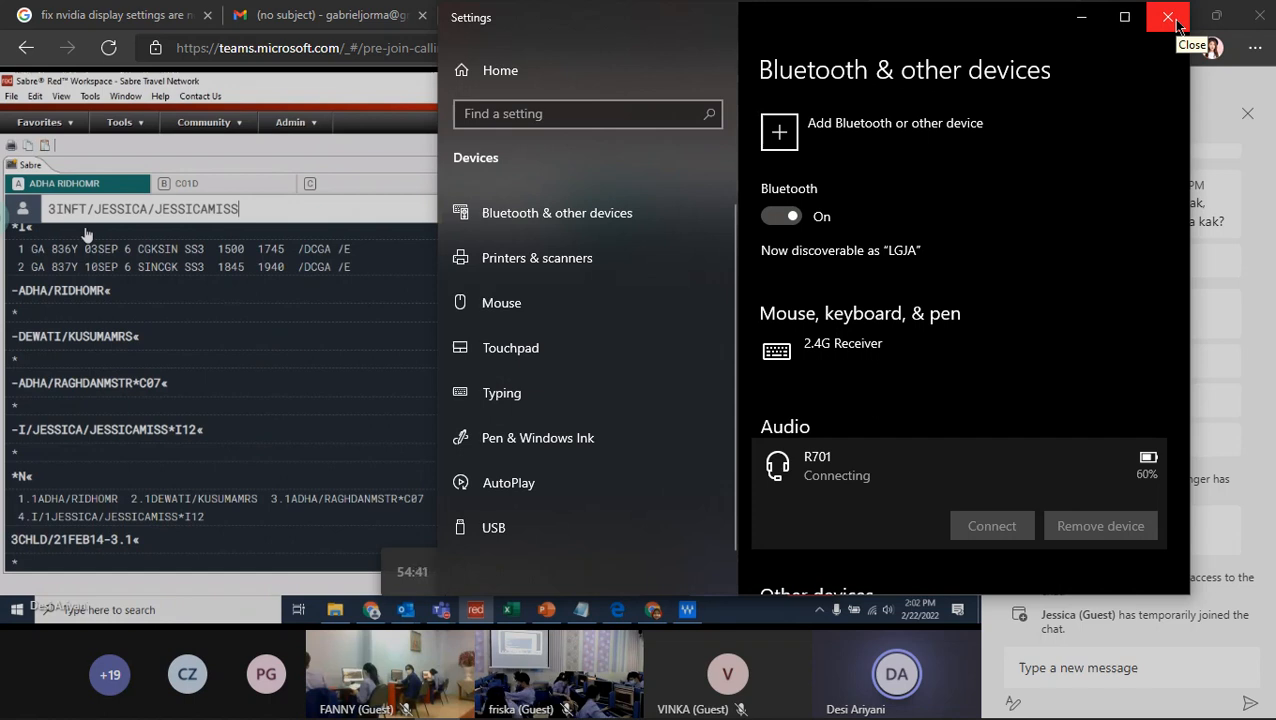
click(983, 521)
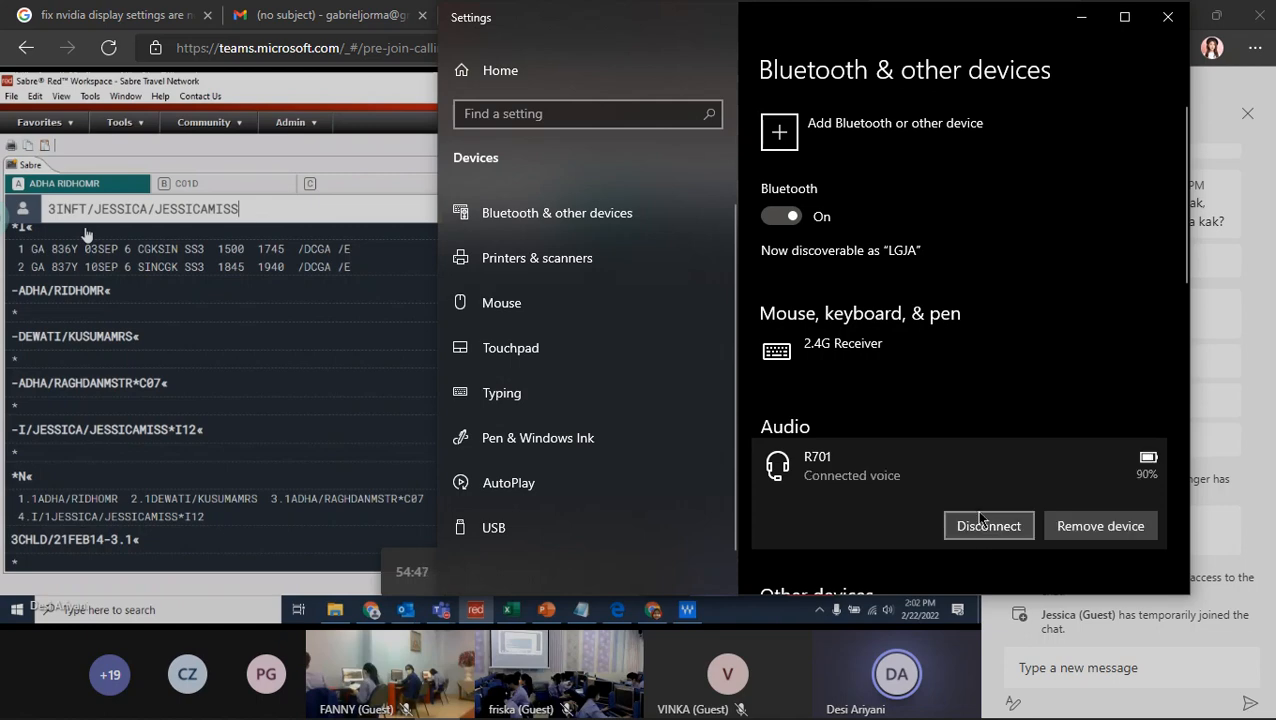
click(1167, 17)
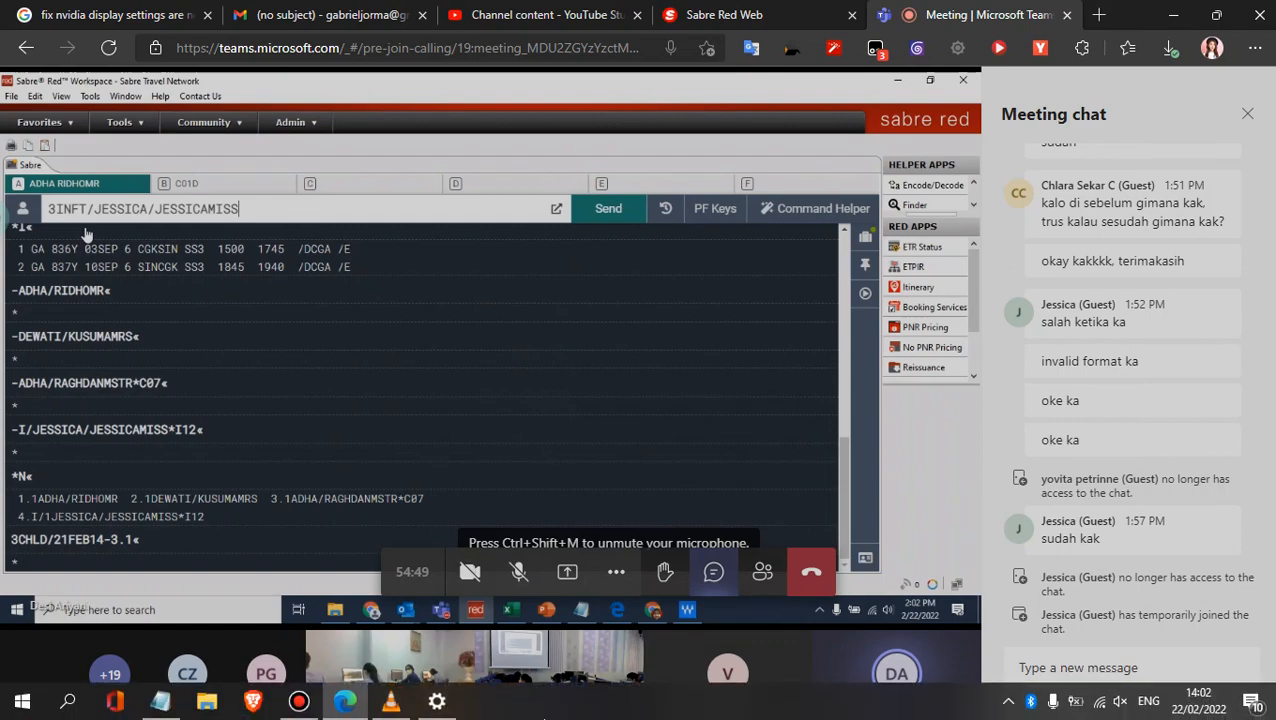
- Switch to VLC, play the Sabre Basic Day 1 Part 1 recording at 125% volume and skip forward through it
click(391, 701)
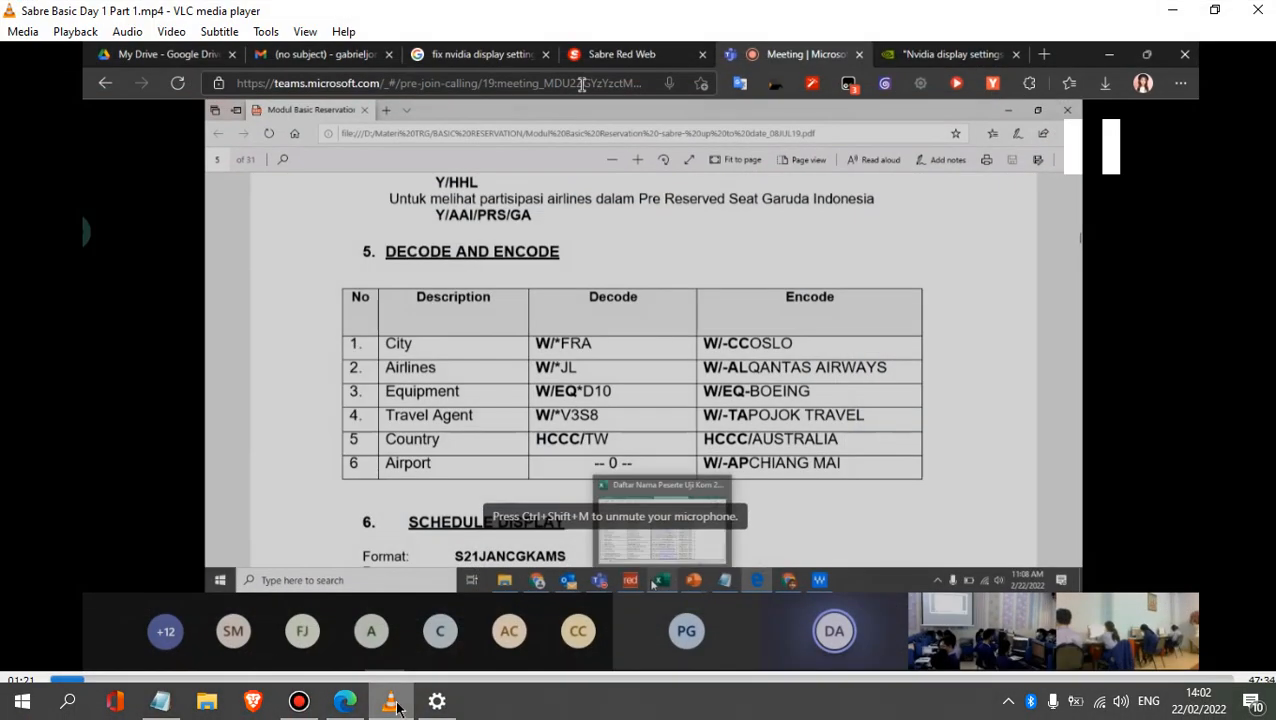
scroll(390, 447, up, 2)
scroll(582, 84, up, 8)
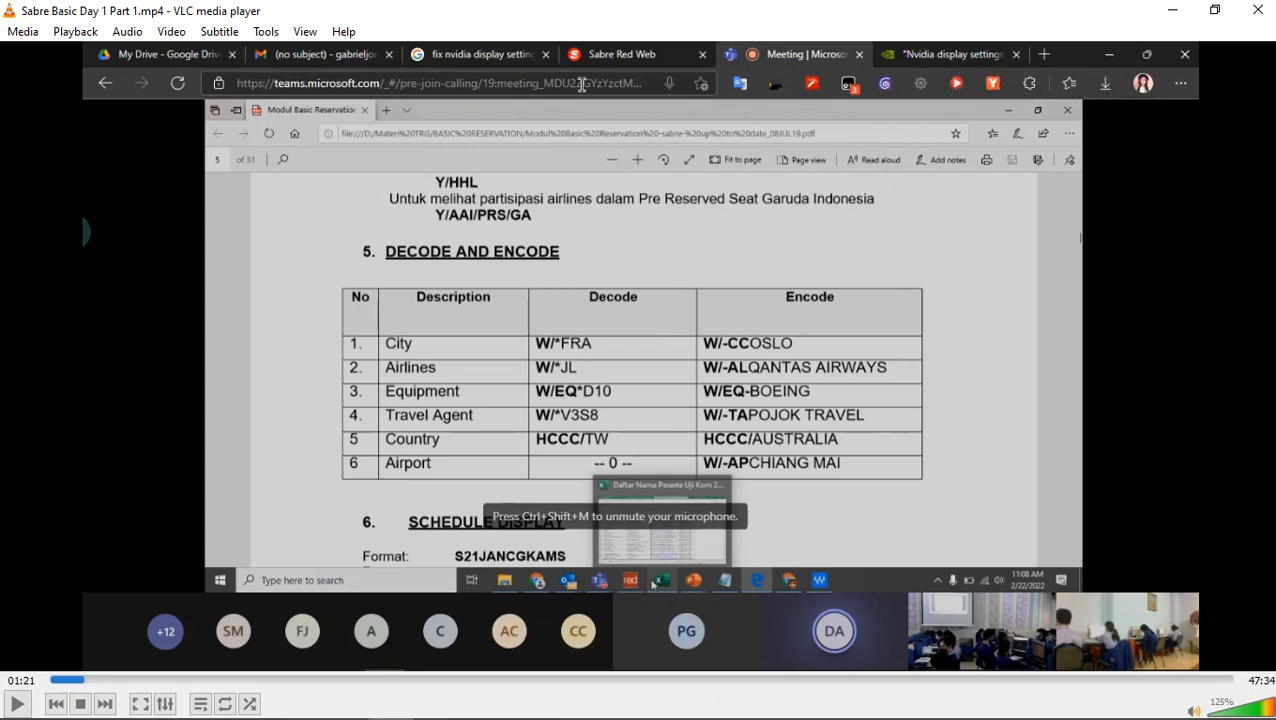
key(space)
key(Right)
key(Right)
key(Right)
key(Right)
key(Right)
key(Right)
key(Right)
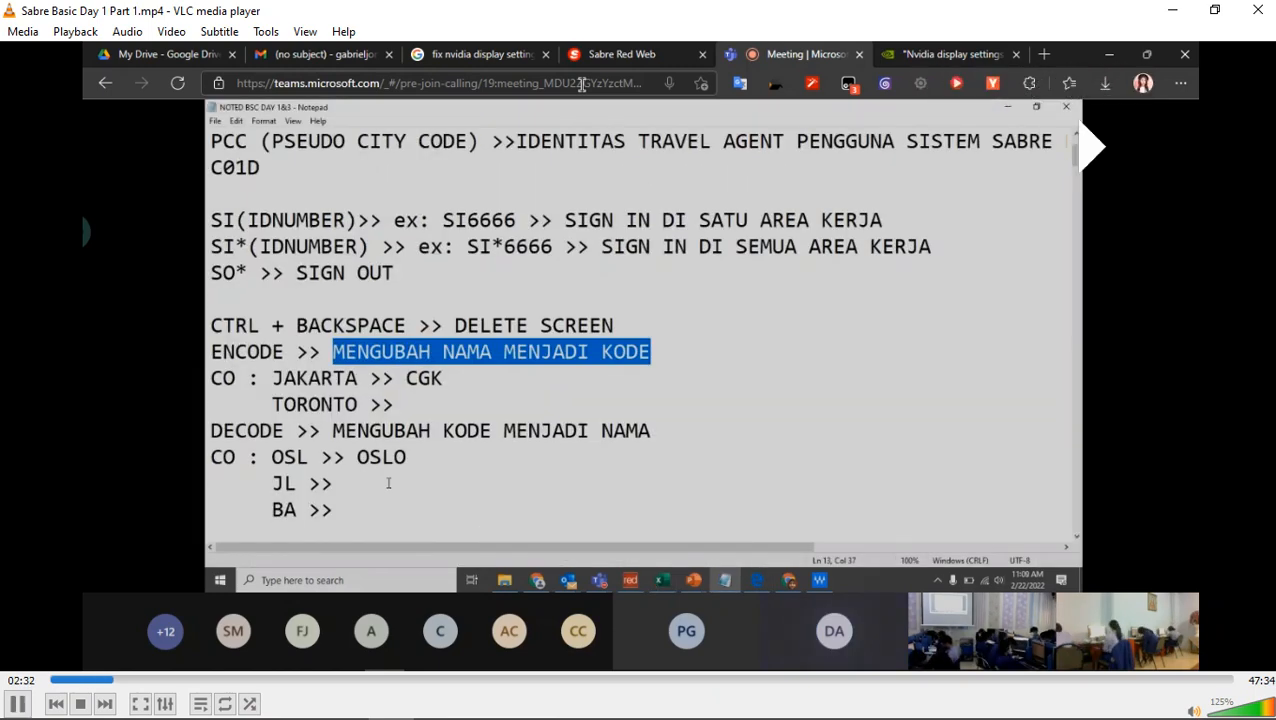
key(Right)
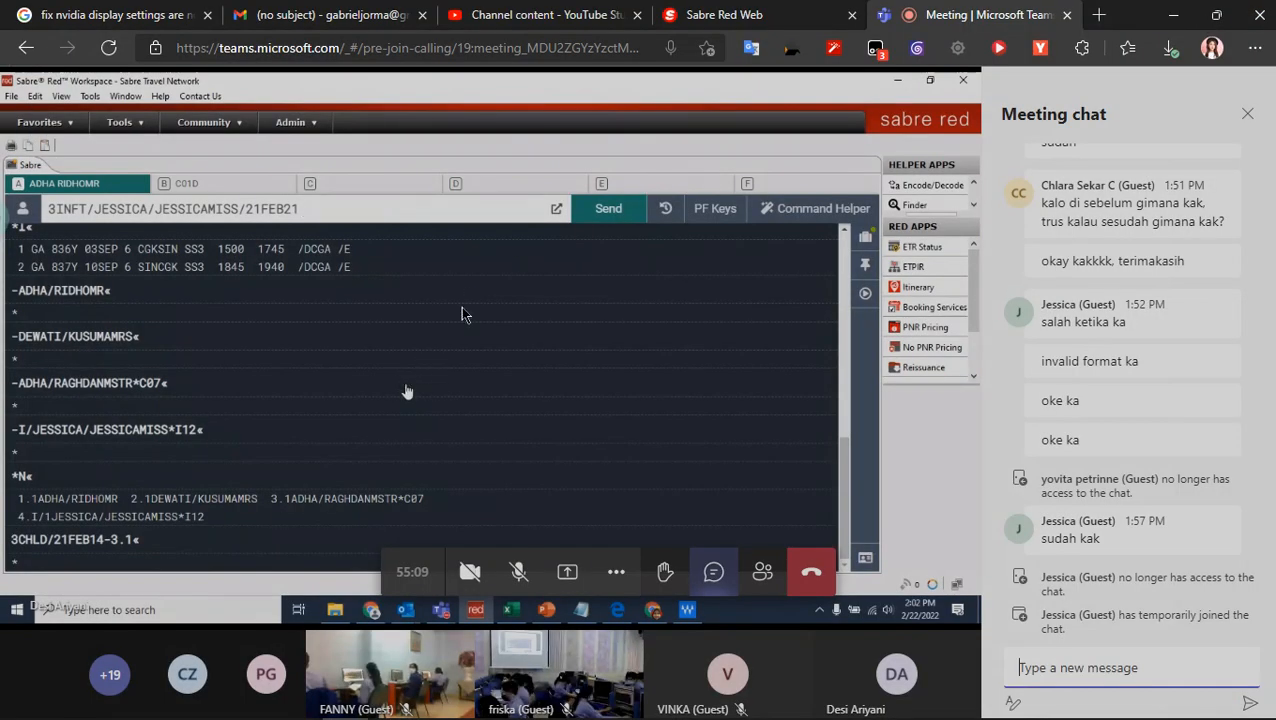
- Return to the Bluetooth settings, turn Bluetooth off and close the settings
mouse_move(734, 3)
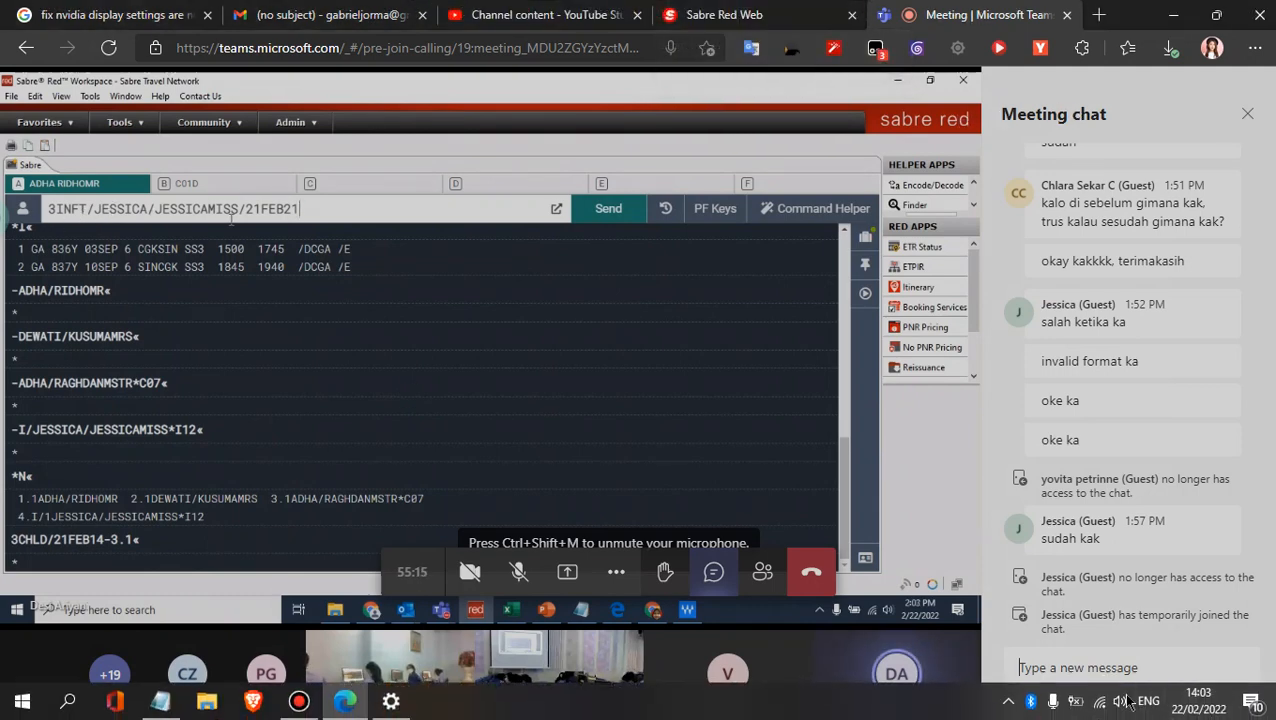
click(391, 703)
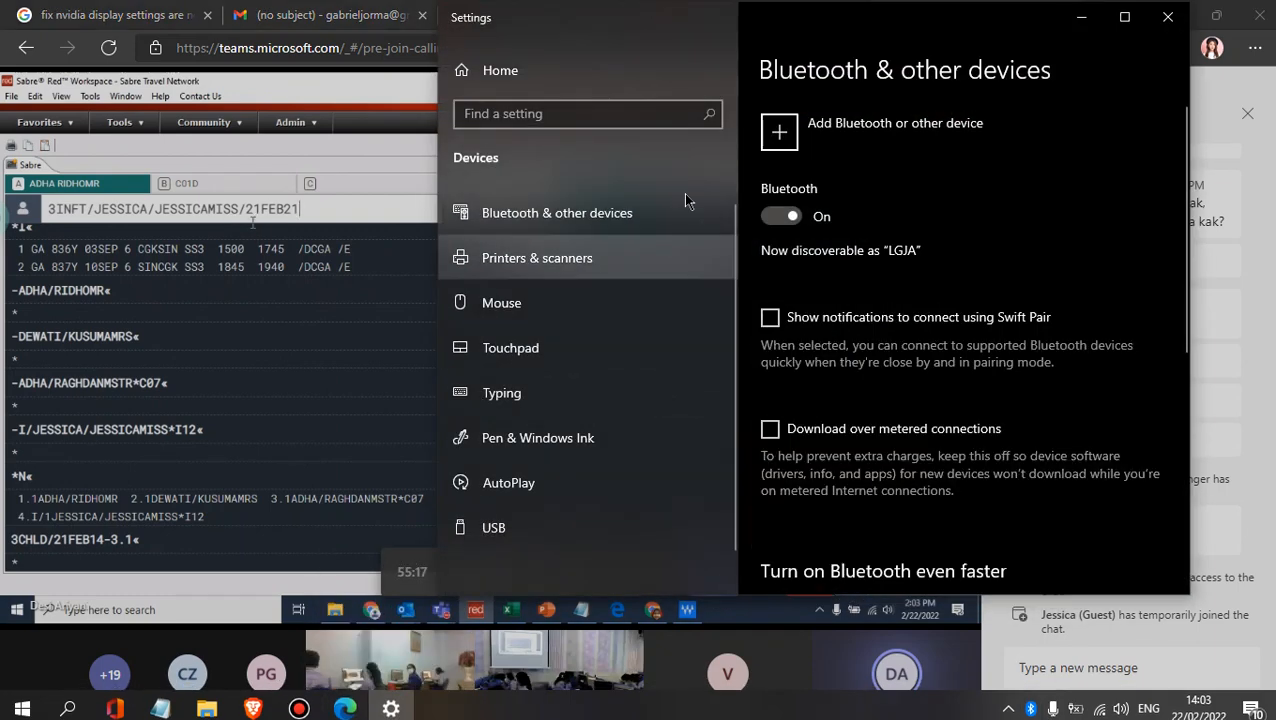
click(778, 216)
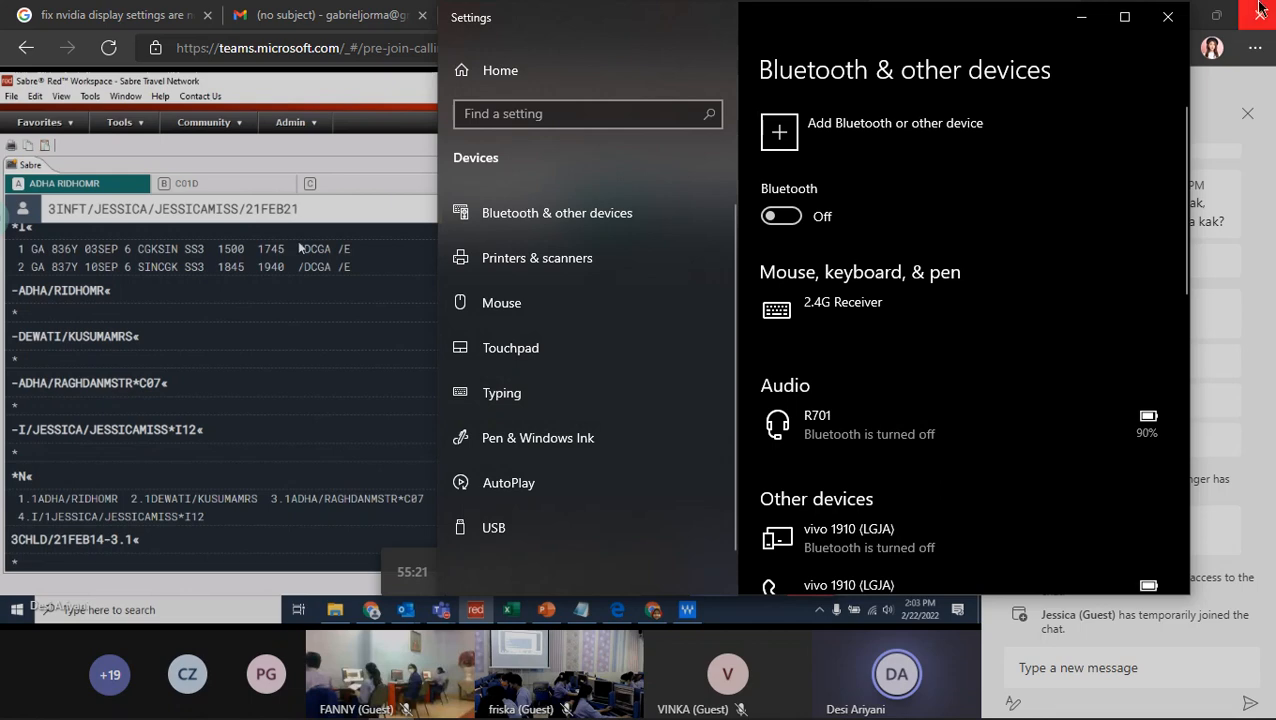
click(1166, 17)
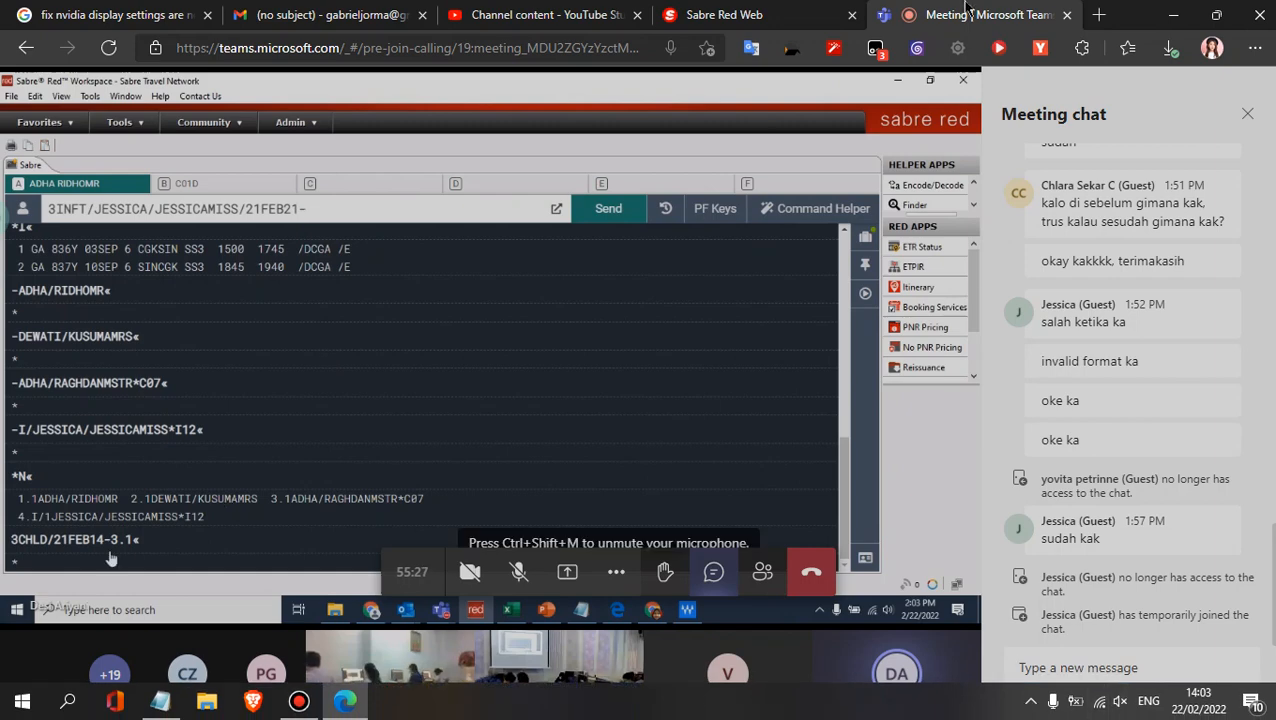
- Check the video's upload progress in YouTube Studio and return to the Teams meeting
click(781, 10)
click(503, 12)
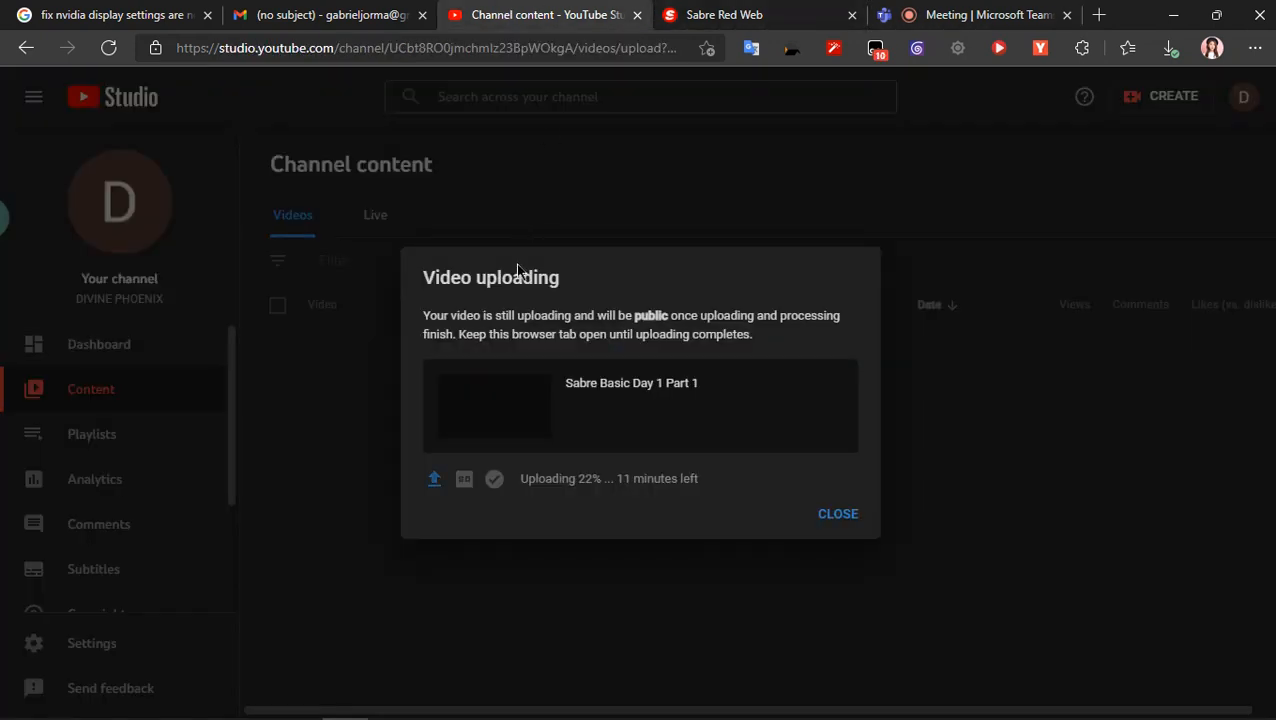
click(966, 10)
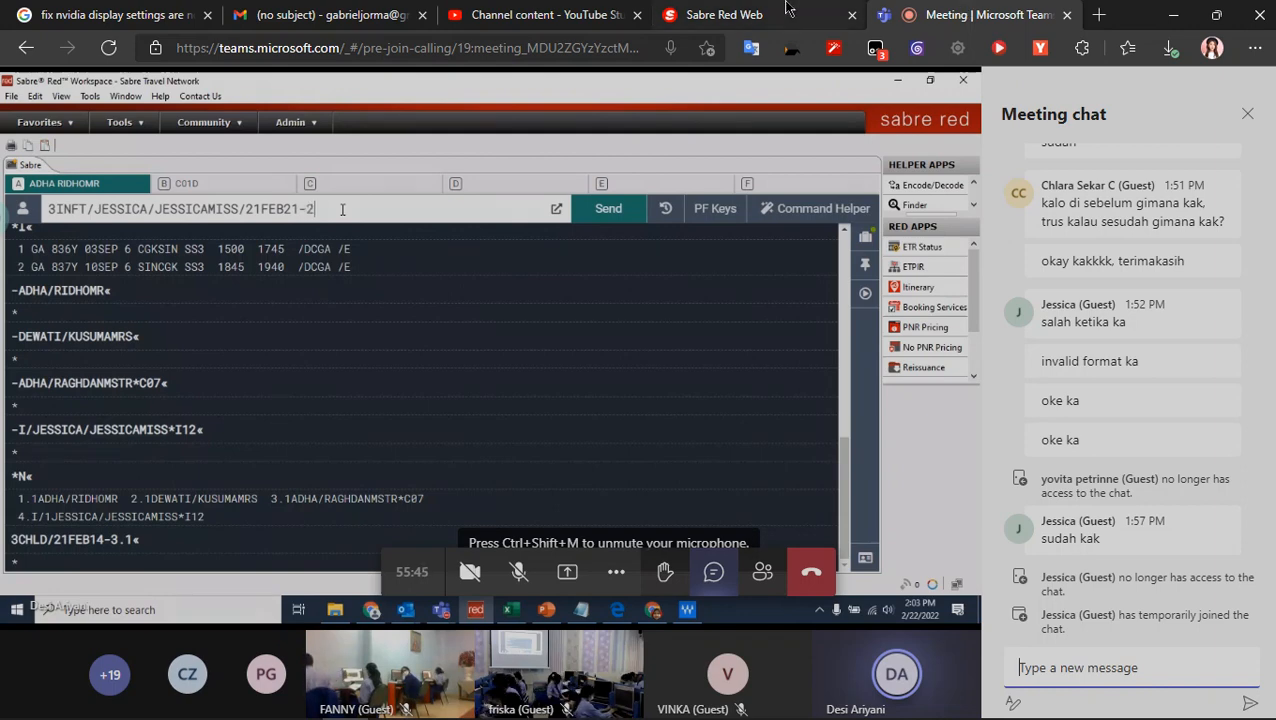
- Display the booking's passenger names in Sabre Red Web with *N and return to the Teams meeting
click(745, 15)
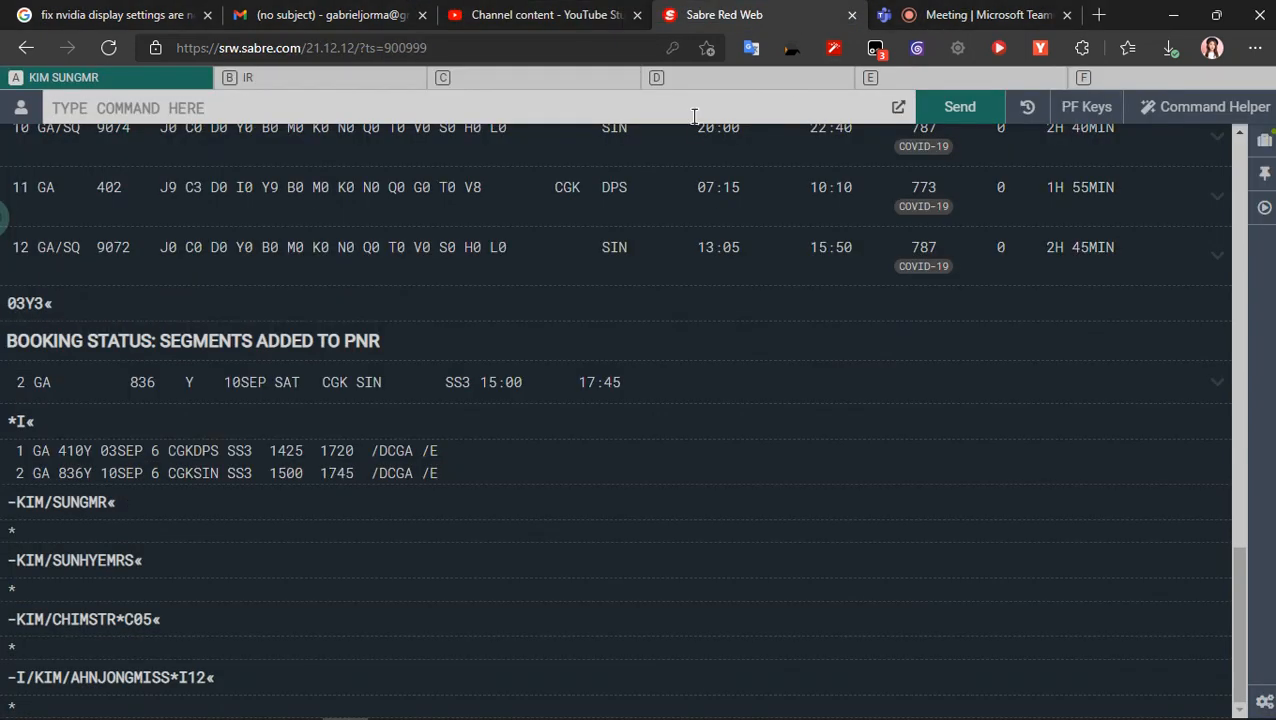
text(*)
key(Return)
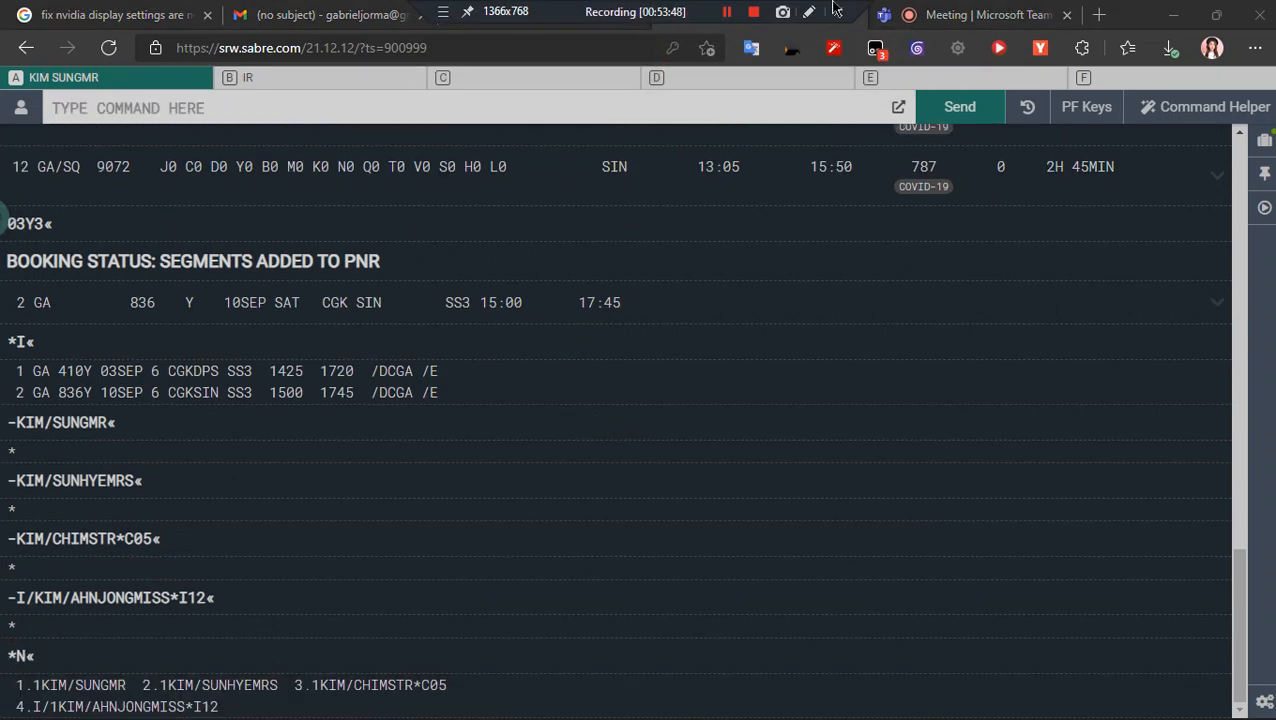
click(1012, 9)
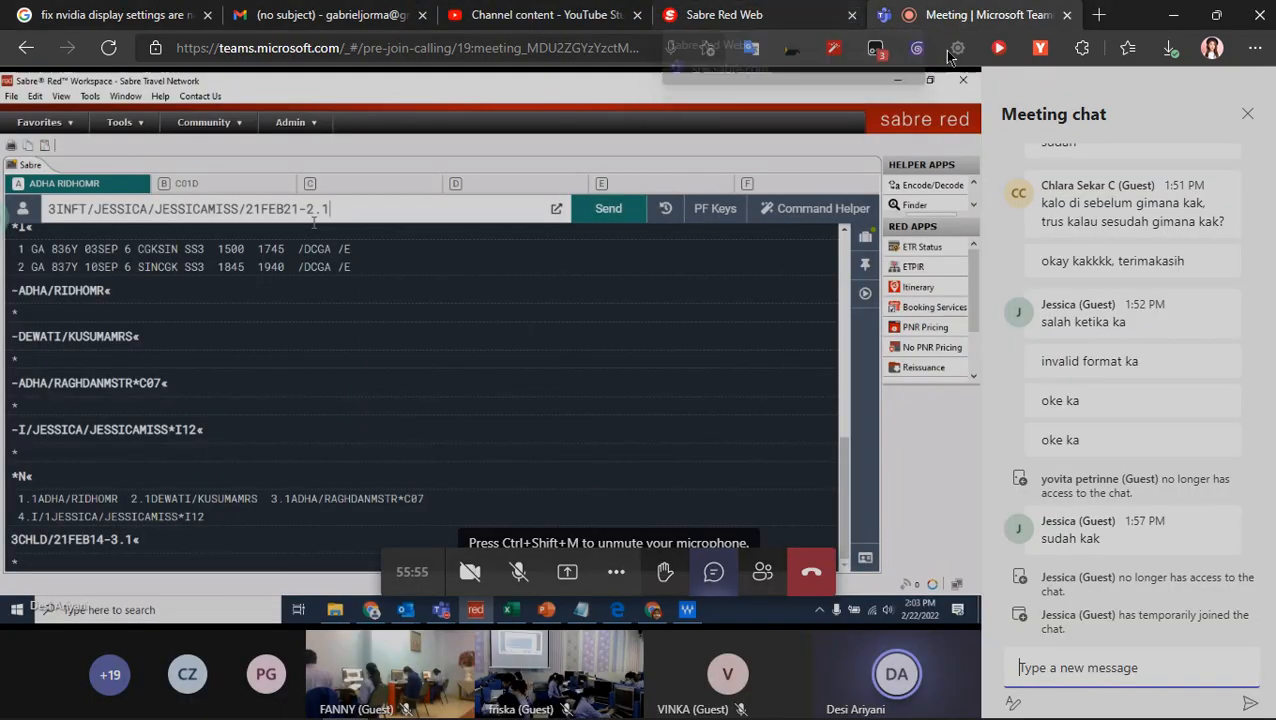
click(745, 12)
click(920, 13)
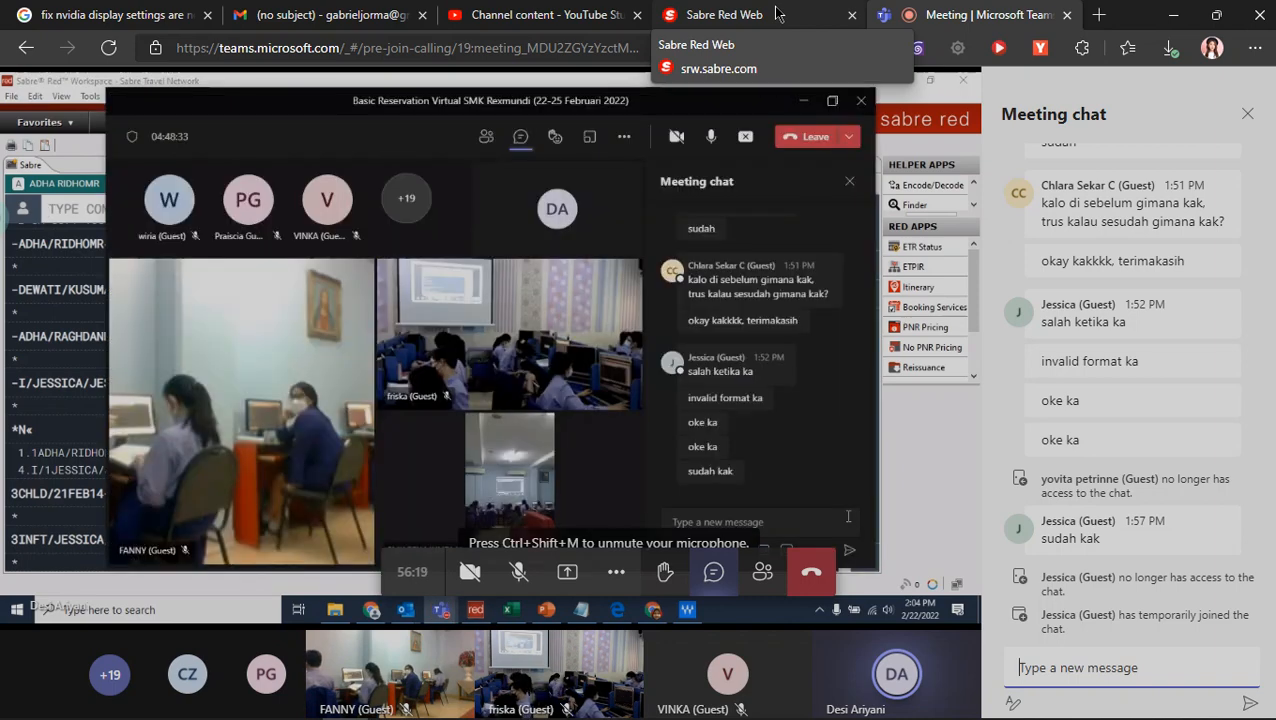
- Copy the first infant's 3INFT line from sabre text.txt in Notepad into the Sabre Red Web command line
click(777, 13)
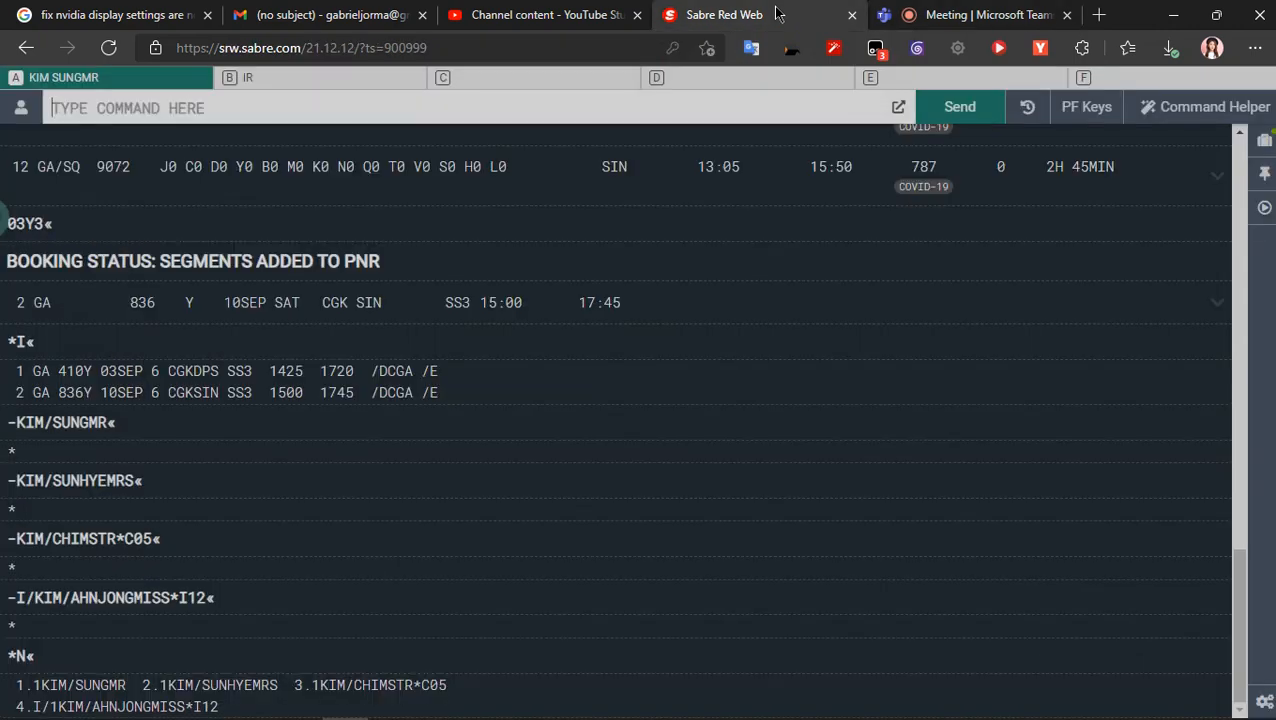
key(alt+Tab)
key(Tab)
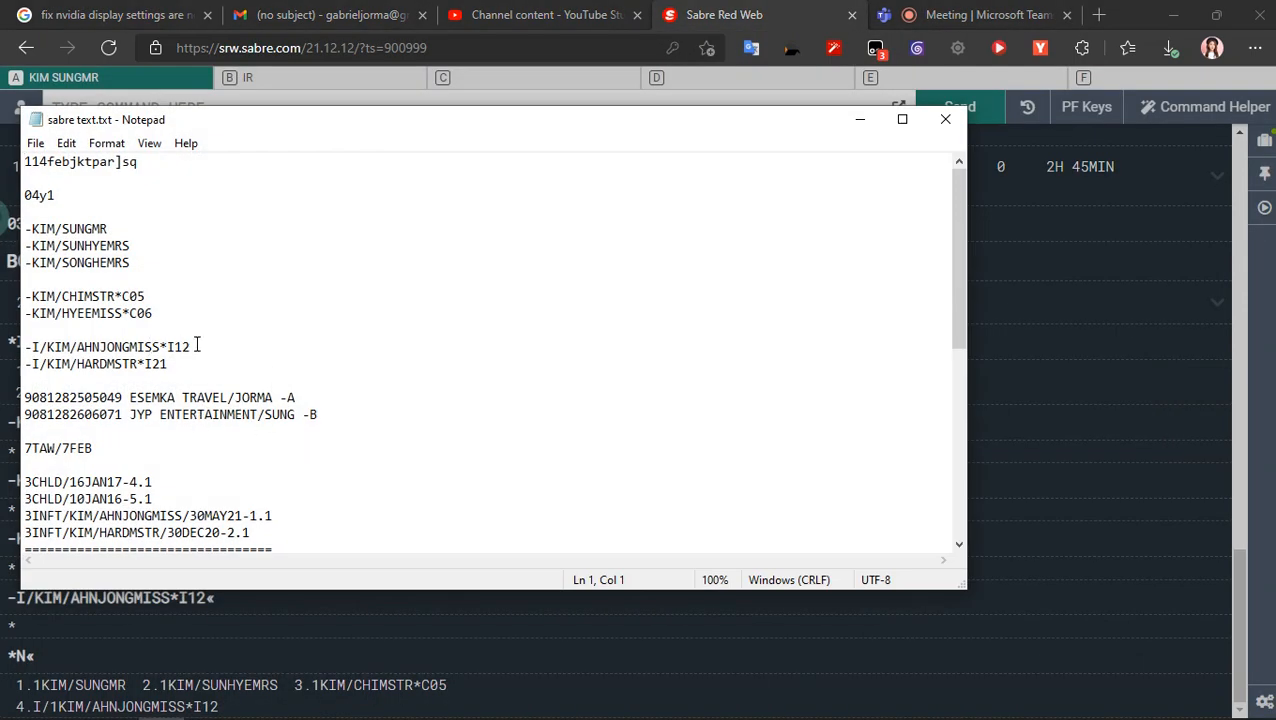
drag(197, 344, 8, 346)
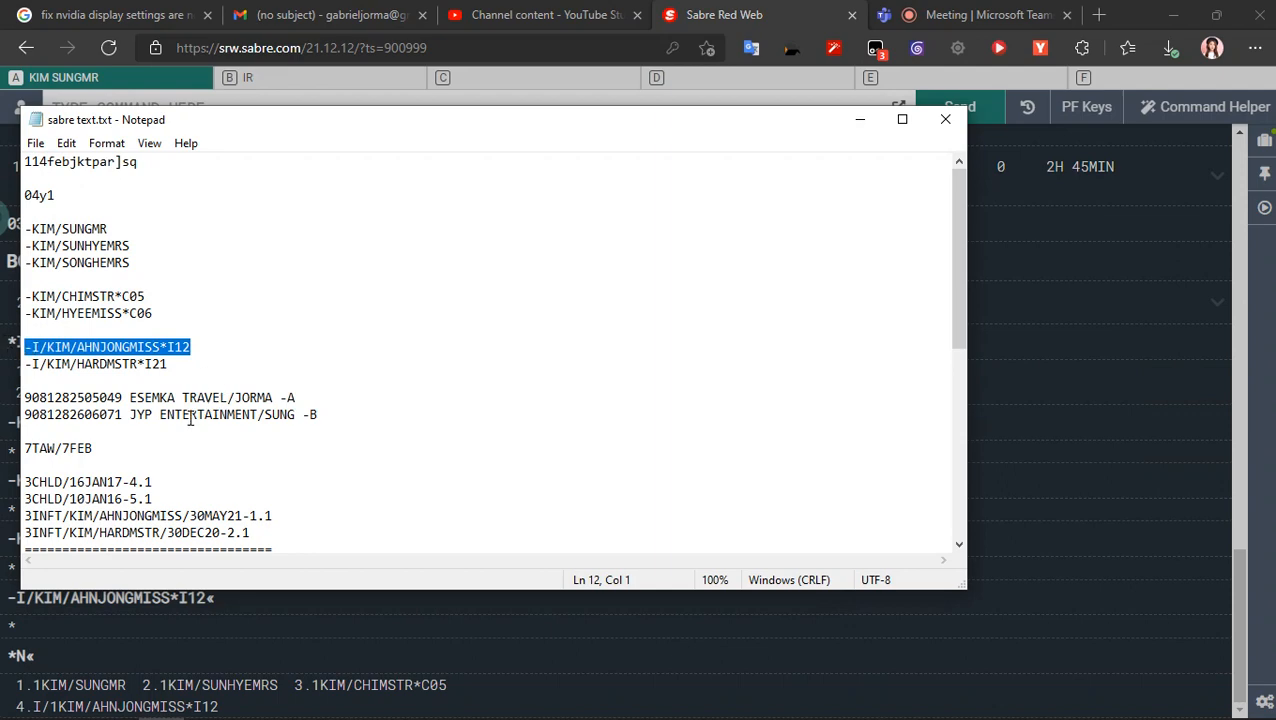
scroll(190, 420, down, 4)
scroll(190, 420, up, 3)
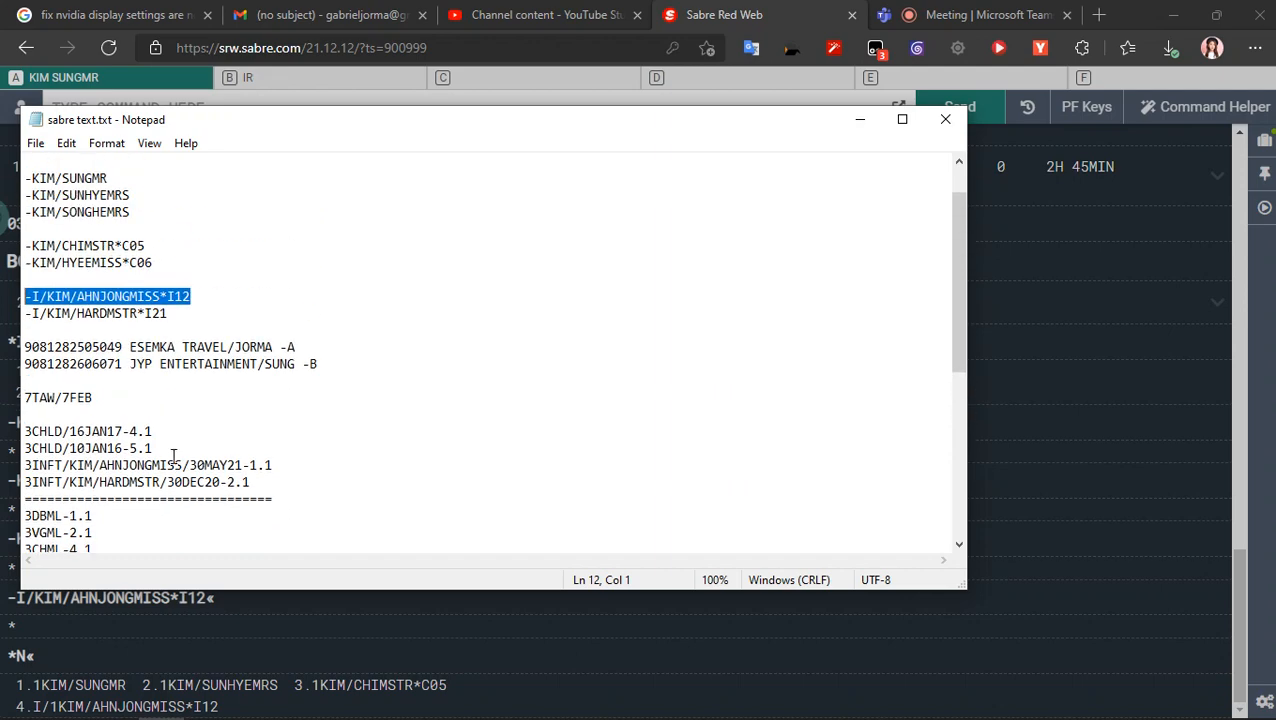
drag(276, 465, 26, 460)
key(ctrl+c)
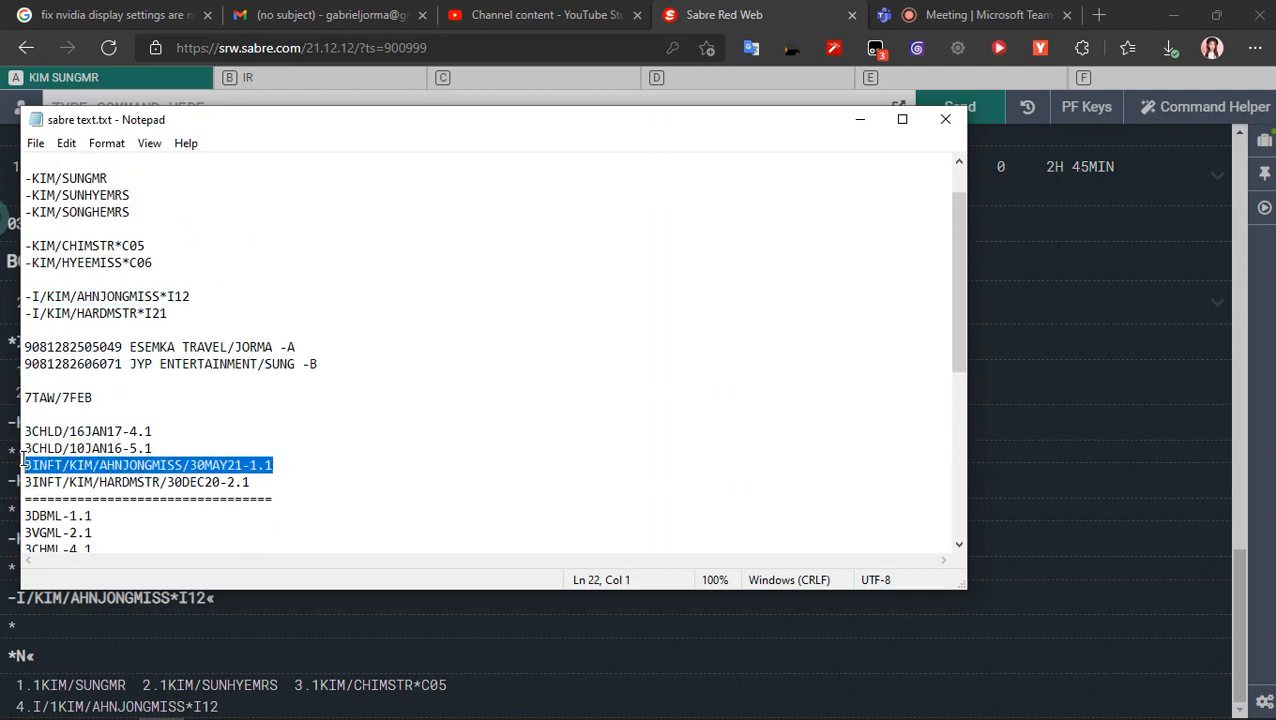
key(alt+Tab)
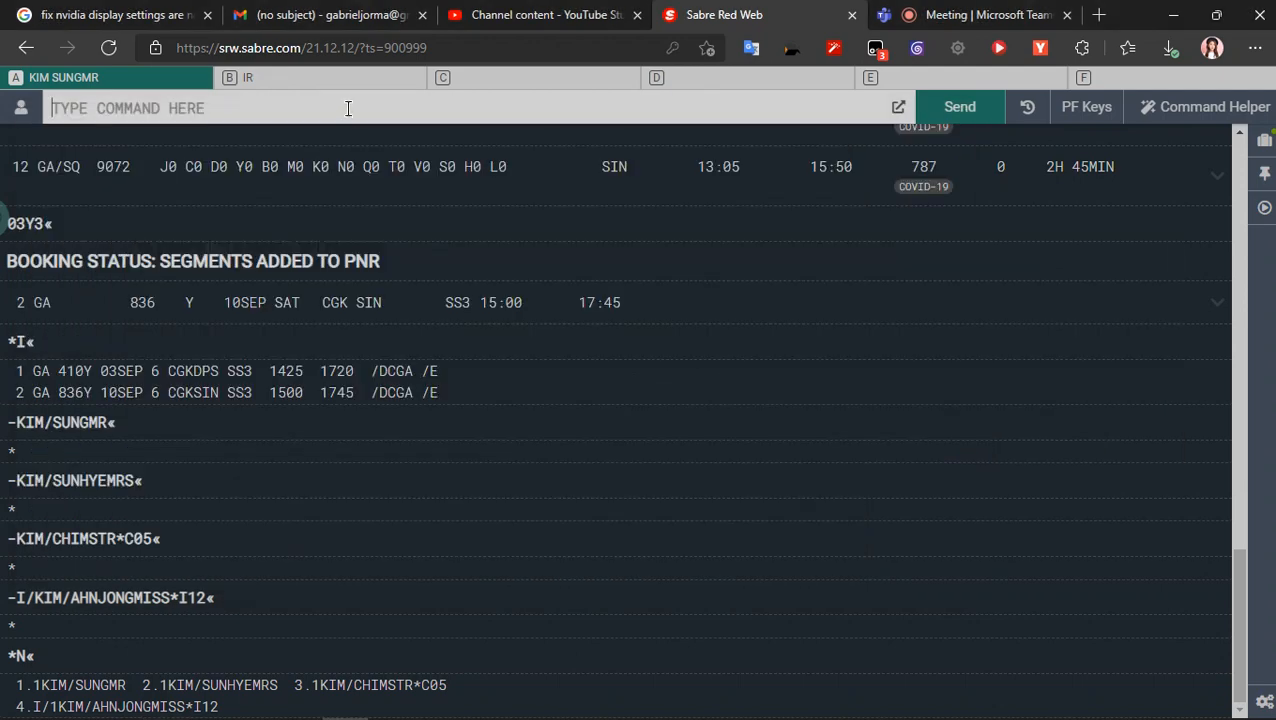
key(ctrl+v)
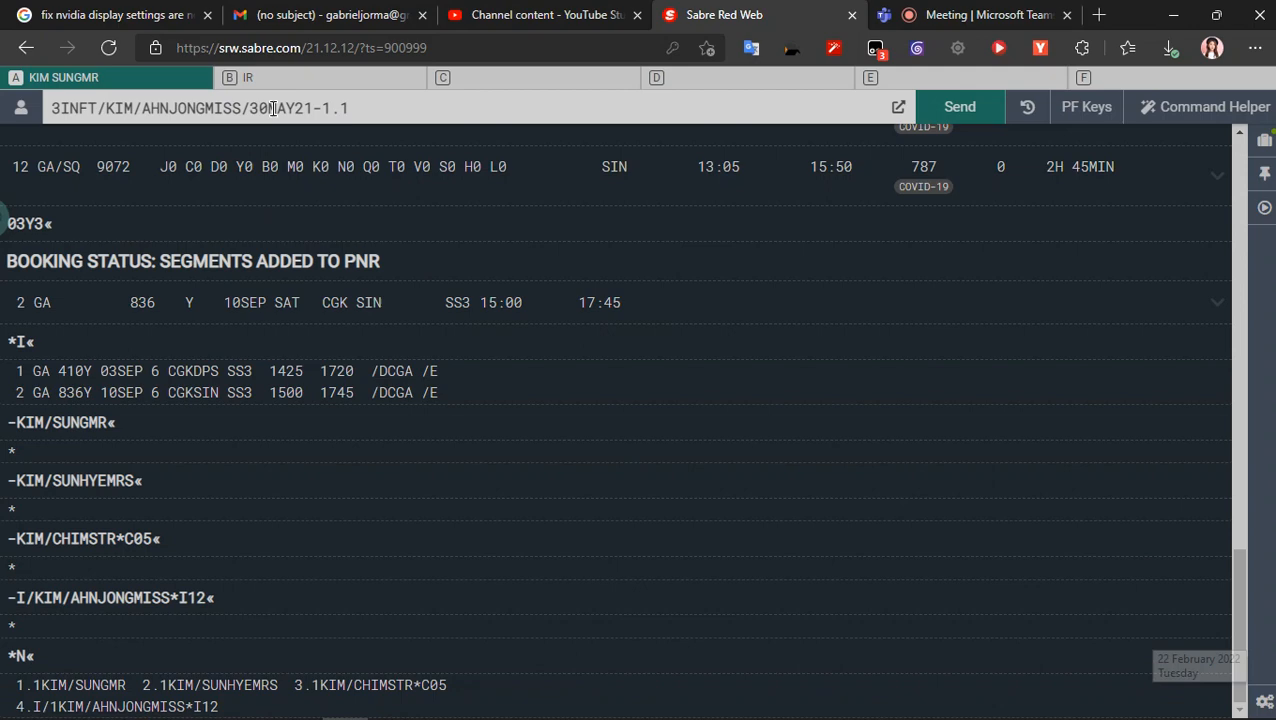
- Replace the infant's date of birth in the unsent 3INFT command and return to the Teams meeting
key(Left)
key(Left)
key(Left)
key(Left)
key(Left)
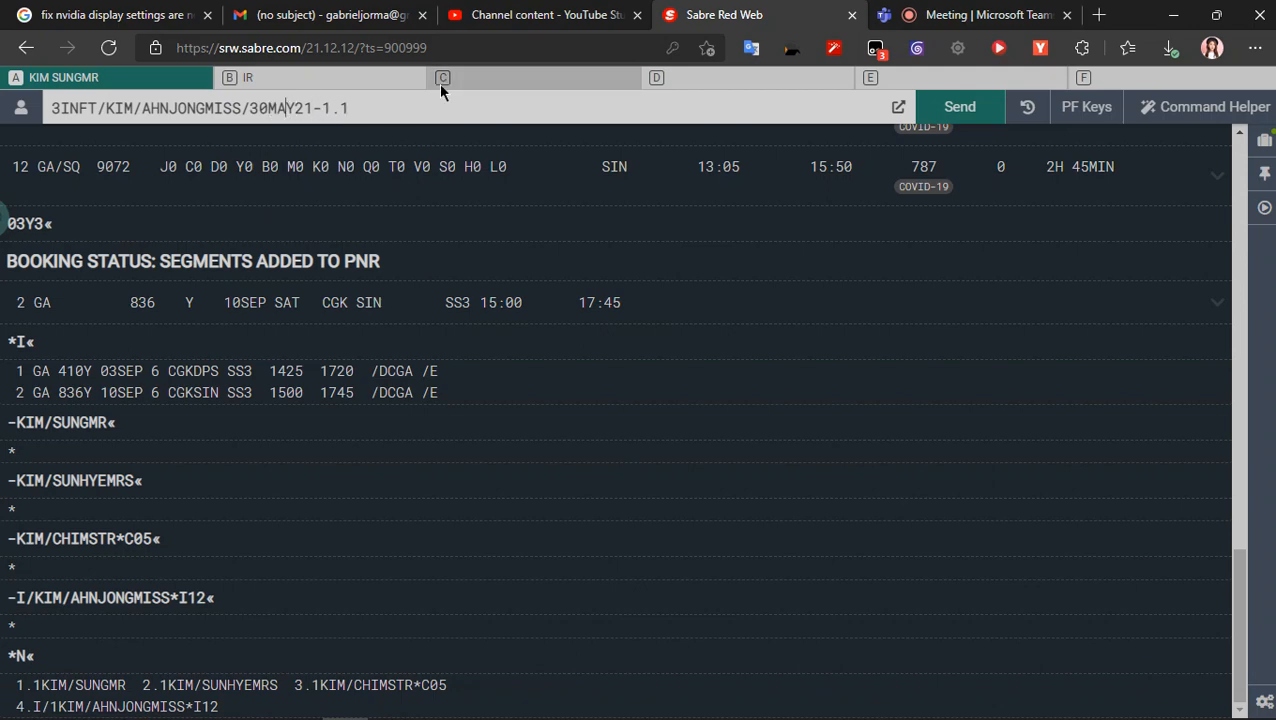
key(BackSpace)
key(BackSpace)
key(BackSpace)
key(BackSpace)
key(BackSpace)
text(22)
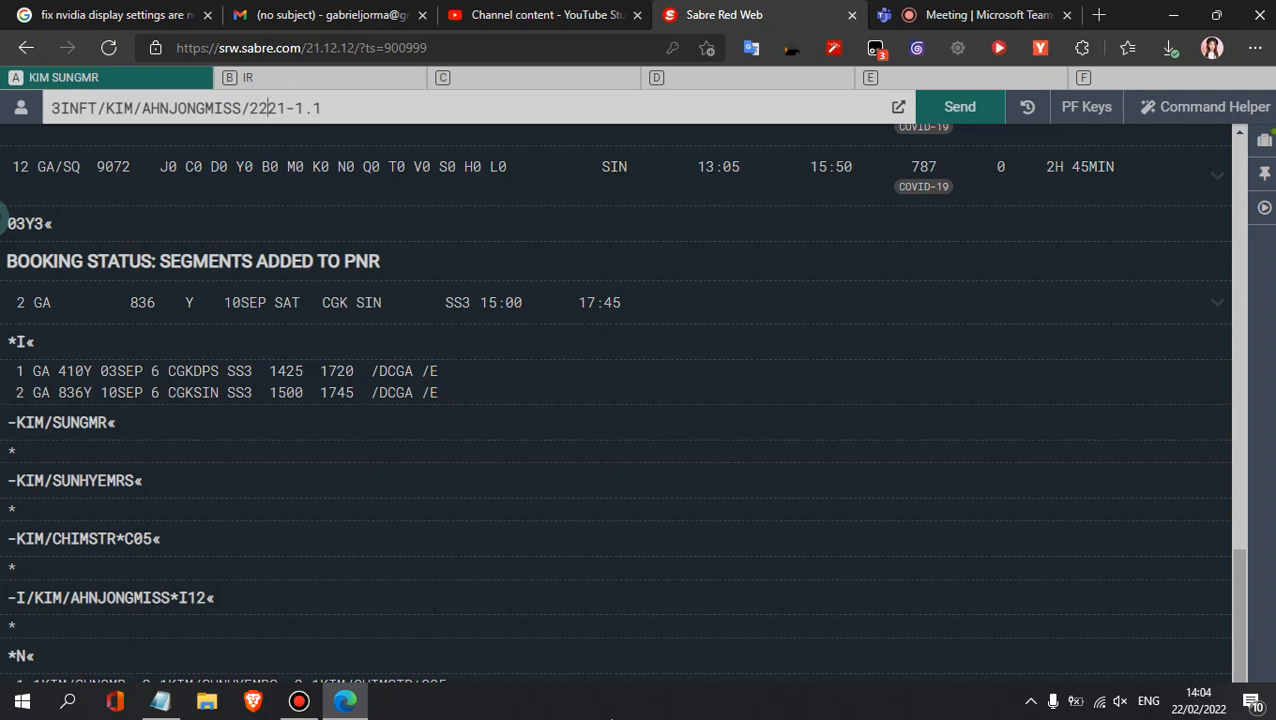
text(302)
text(FEB)
key(Left)
key(BackSpace)
text(5)
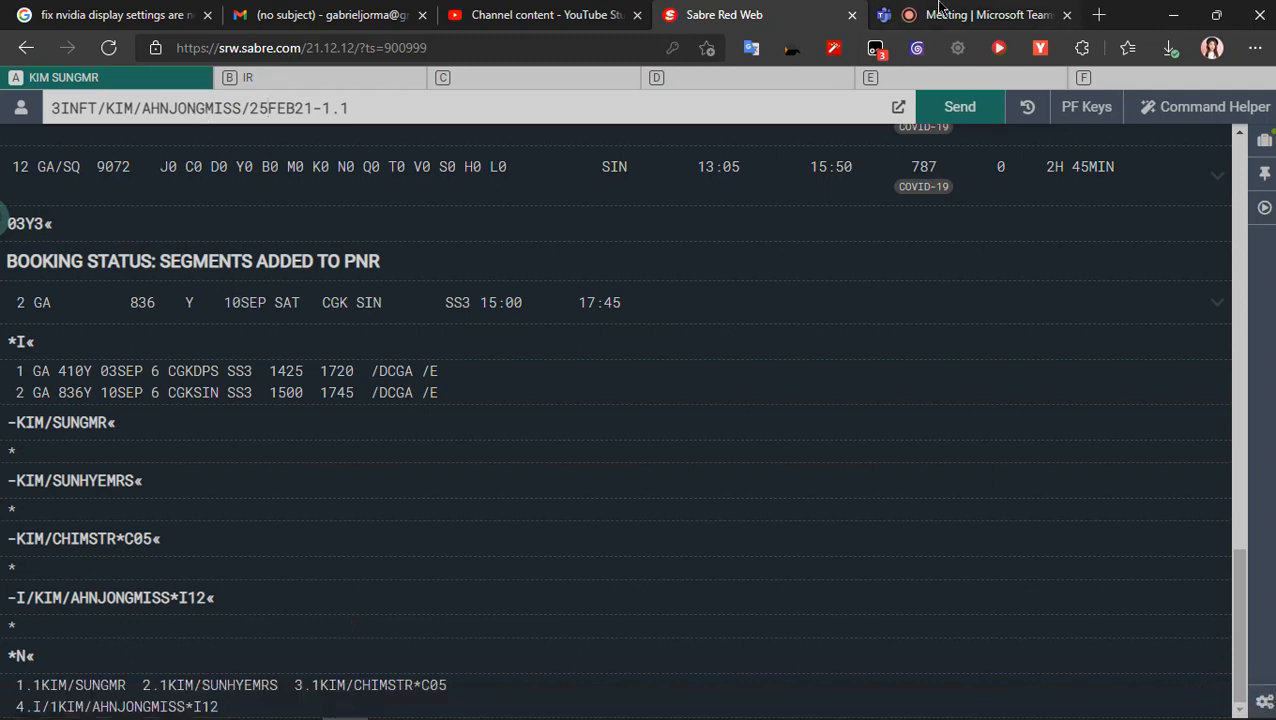
click(993, 14)
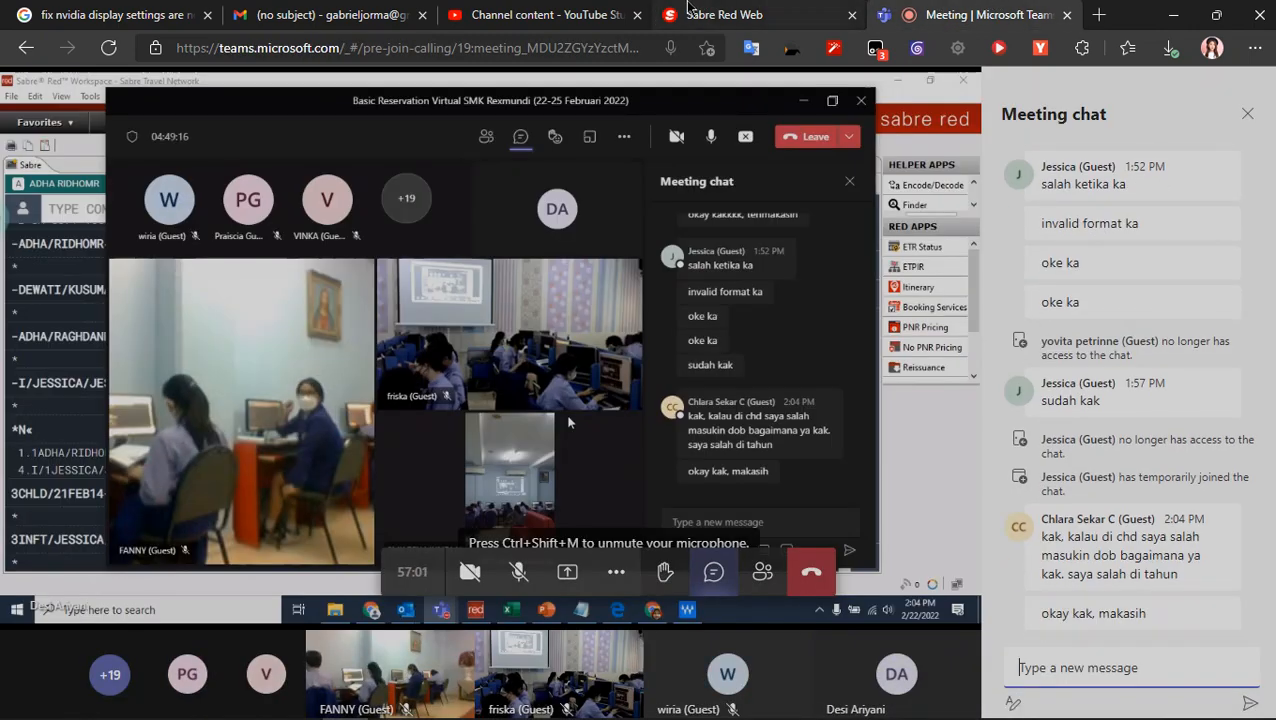
mouse_move(688, 7)
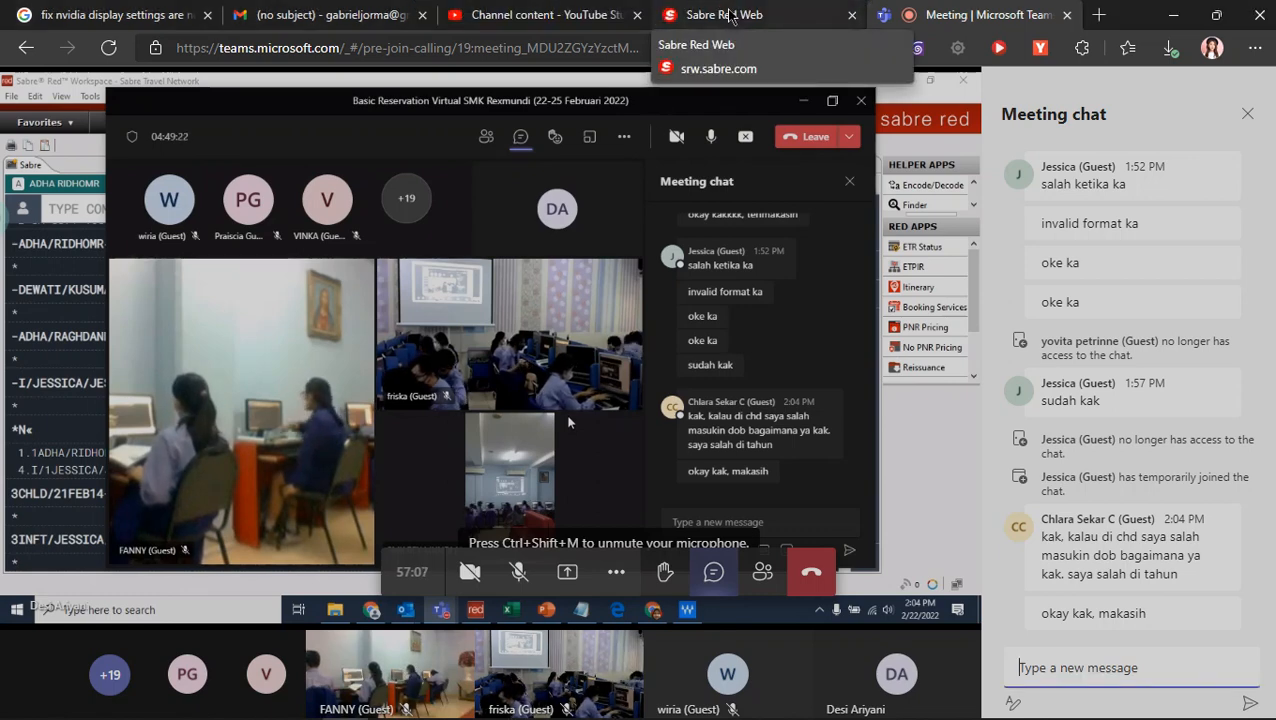
- Bring sabre text.txt forward in Notepad, reposition its window over Sabre Red Web, and place the cursor in the first infant's 3INFT date
click(730, 14)
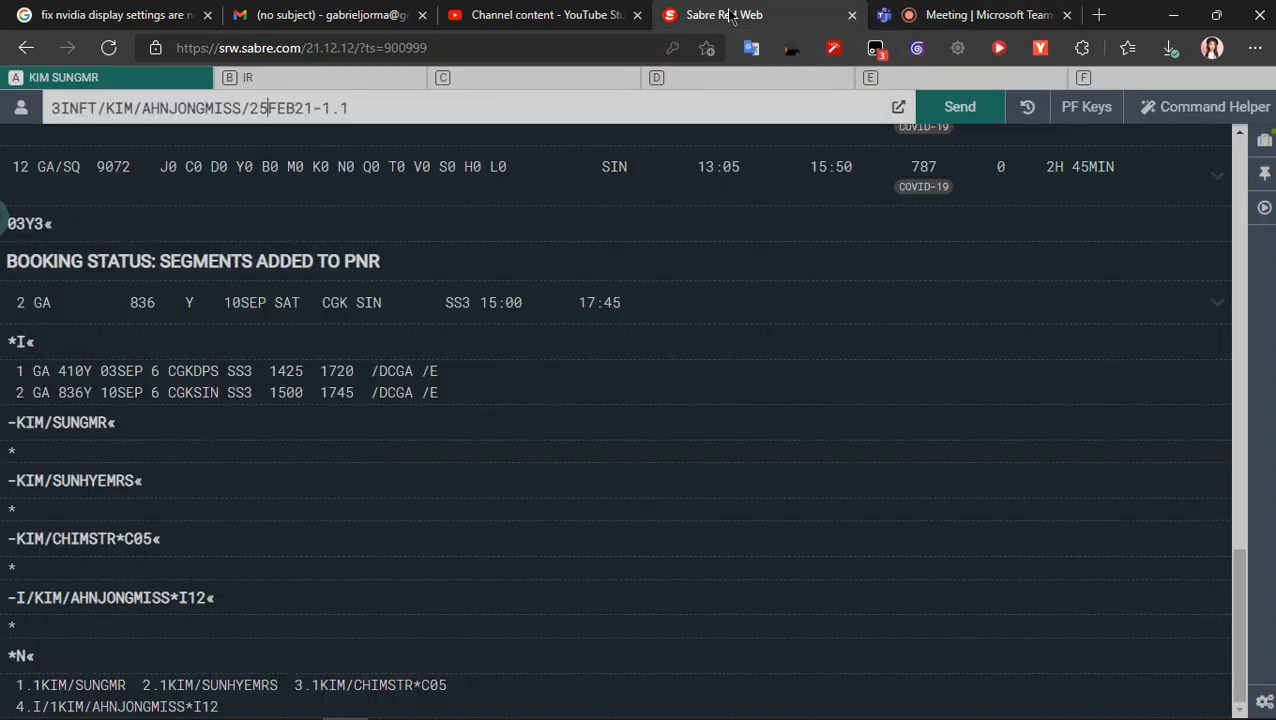
key(alt+Tab)
drag(299, 141, 736, 191)
click(712, 515)
click(668, 516)
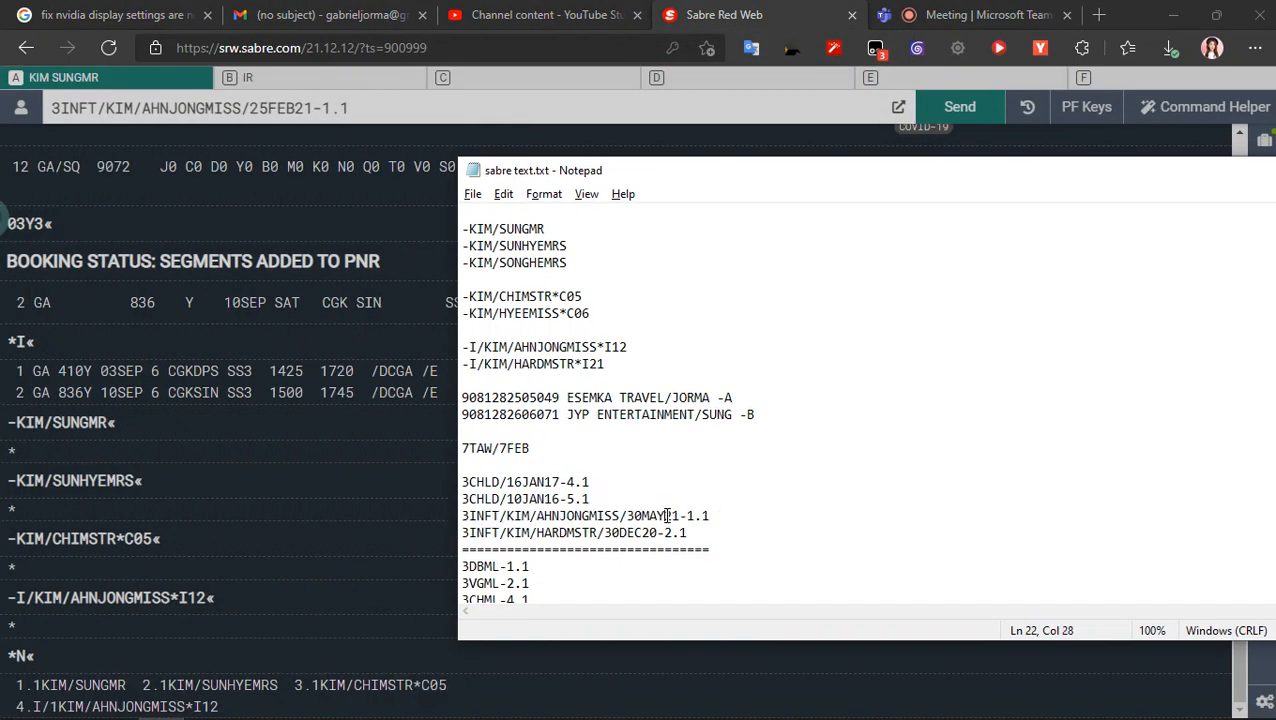
key(BackSpace)
key(BackSpace)
key(BackSpace)
key(BackSpace)
key(BackSpace)
key(BackSpace)
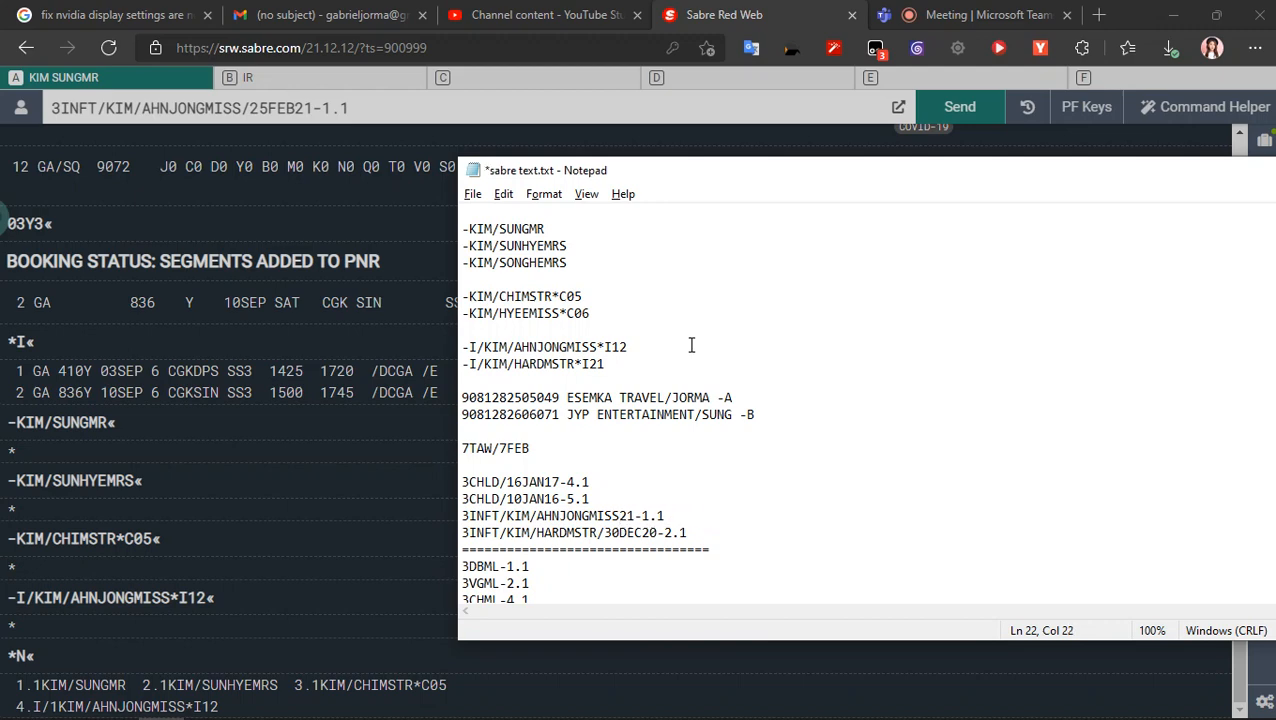
key(ctrl+z)
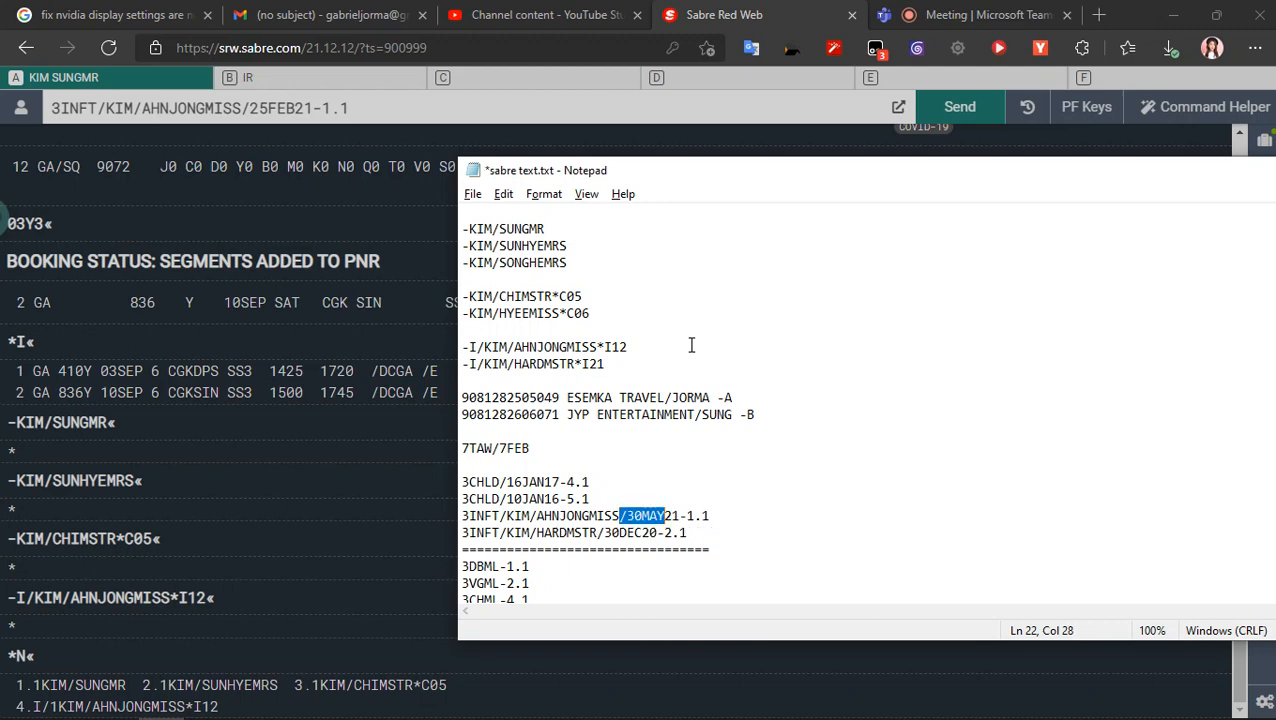
- Replace the day and month of birth in the first infant's 3INFT line in Notepad and return to the Teams meeting
key(Left)
key(shift+Right)
key(shift+Right)
key(shift+Right)
key(shift+Right)
key(BackSpace)
text(25feb)
key(BackSpace)
key(BackSpace)
key(BackSpace)
text(FEB)
click(968, 8)
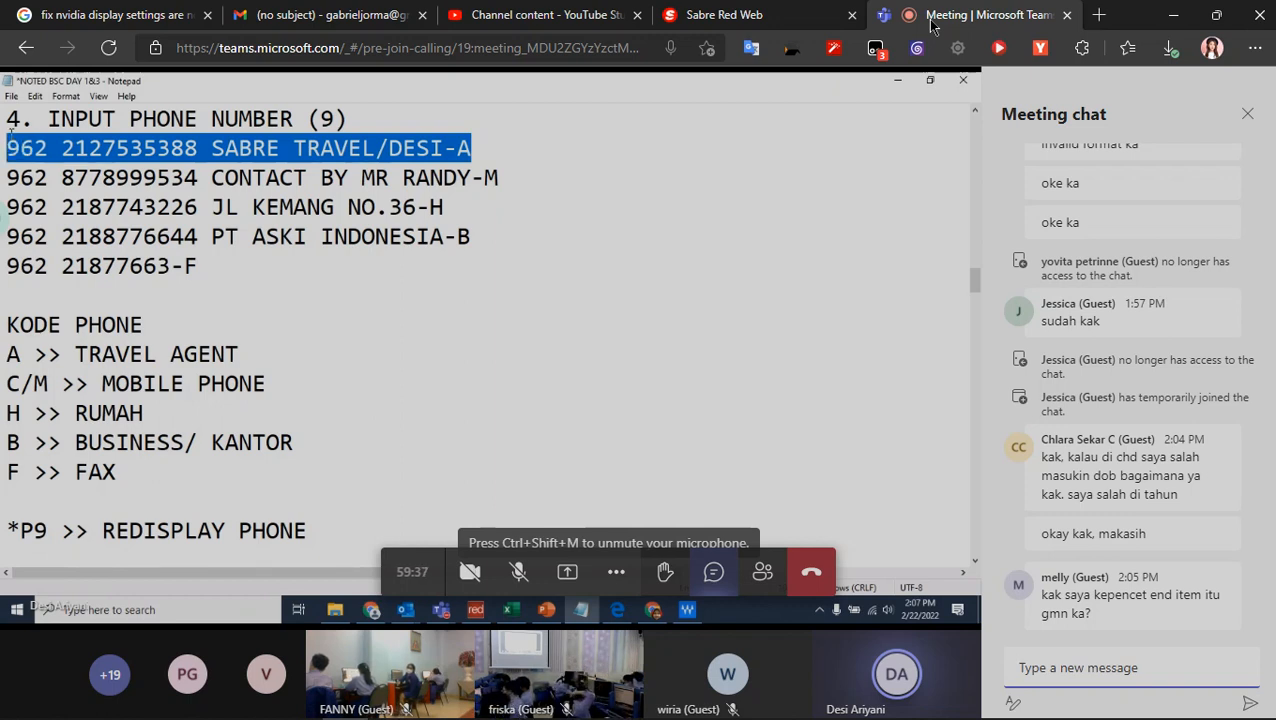
click(797, 17)
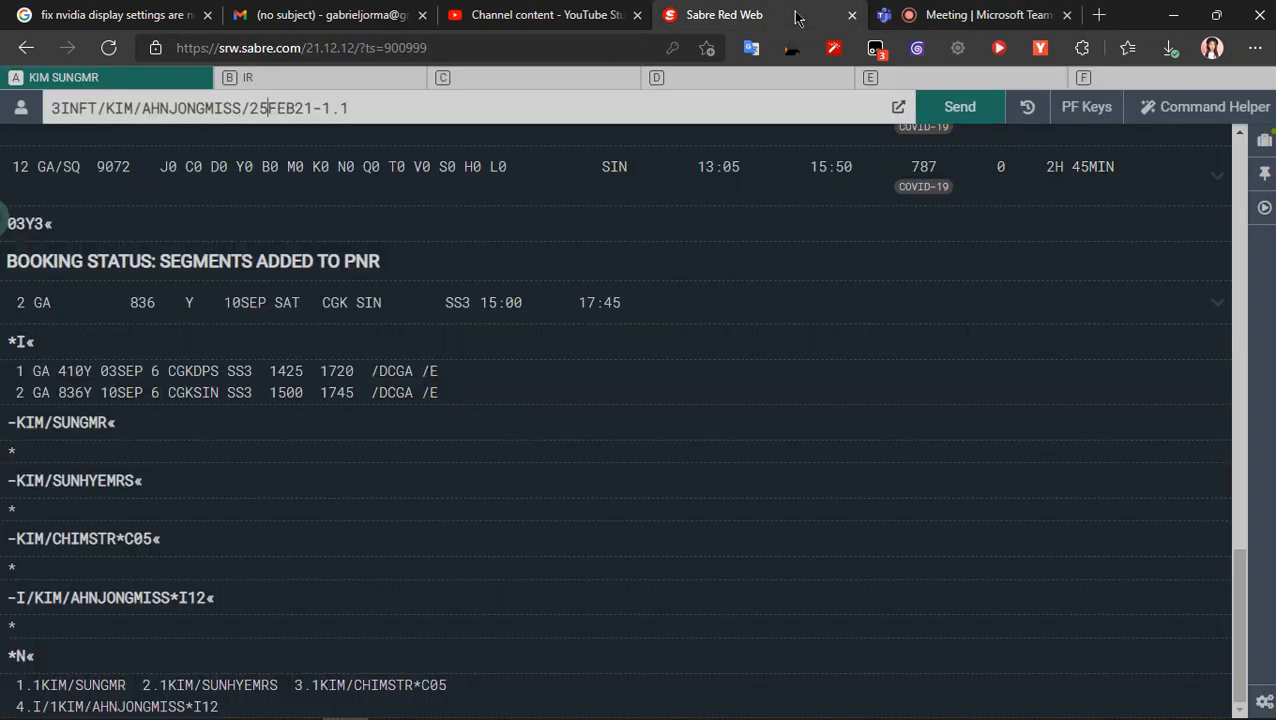
click(1048, 14)
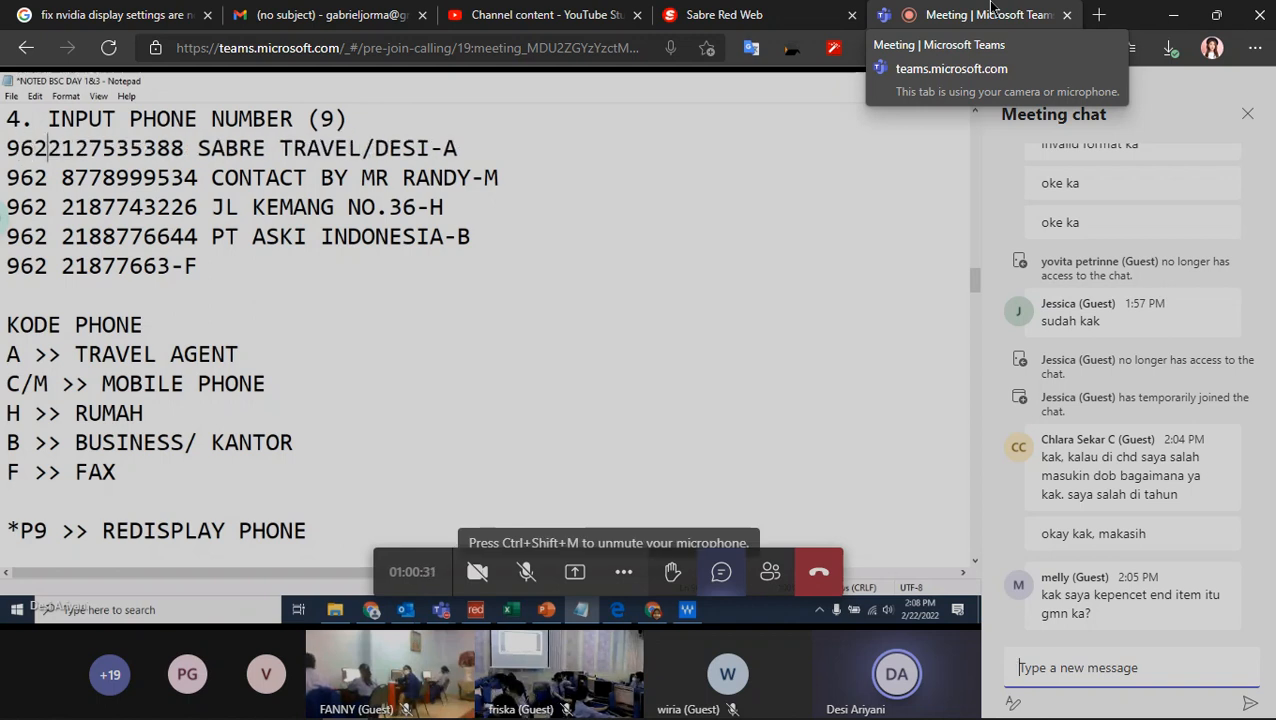
click(697, 20)
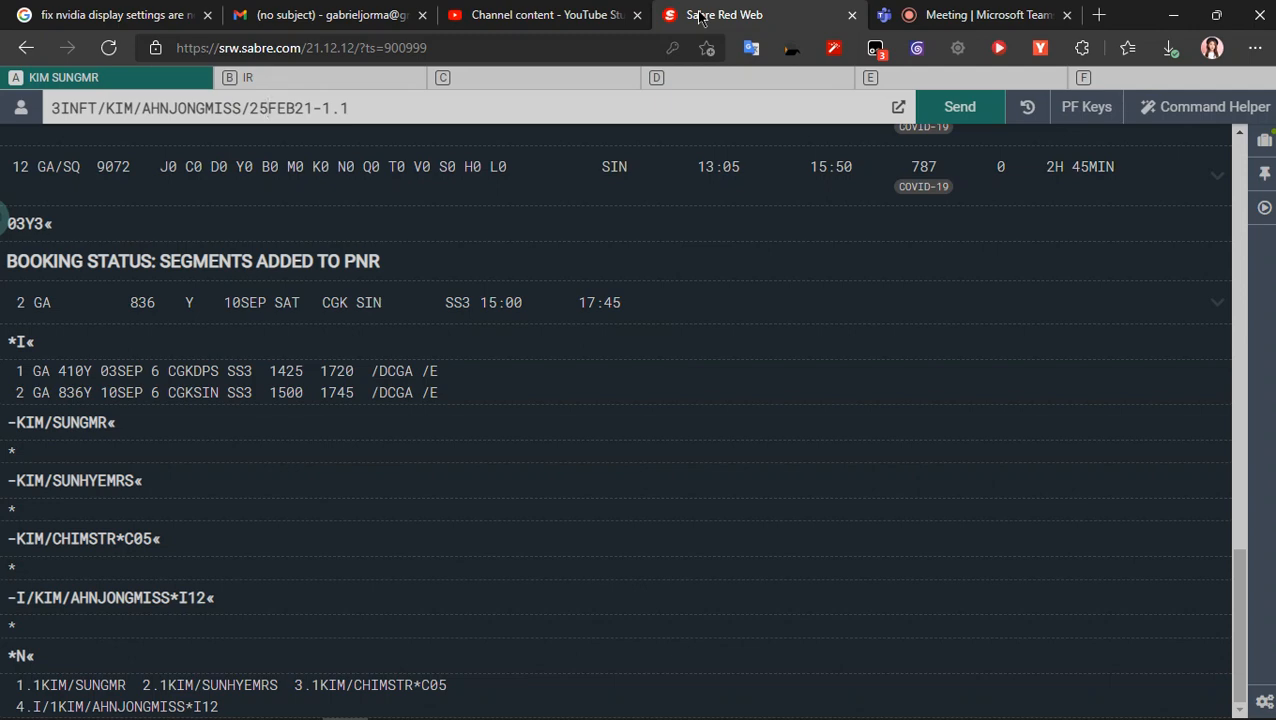
click(982, 20)
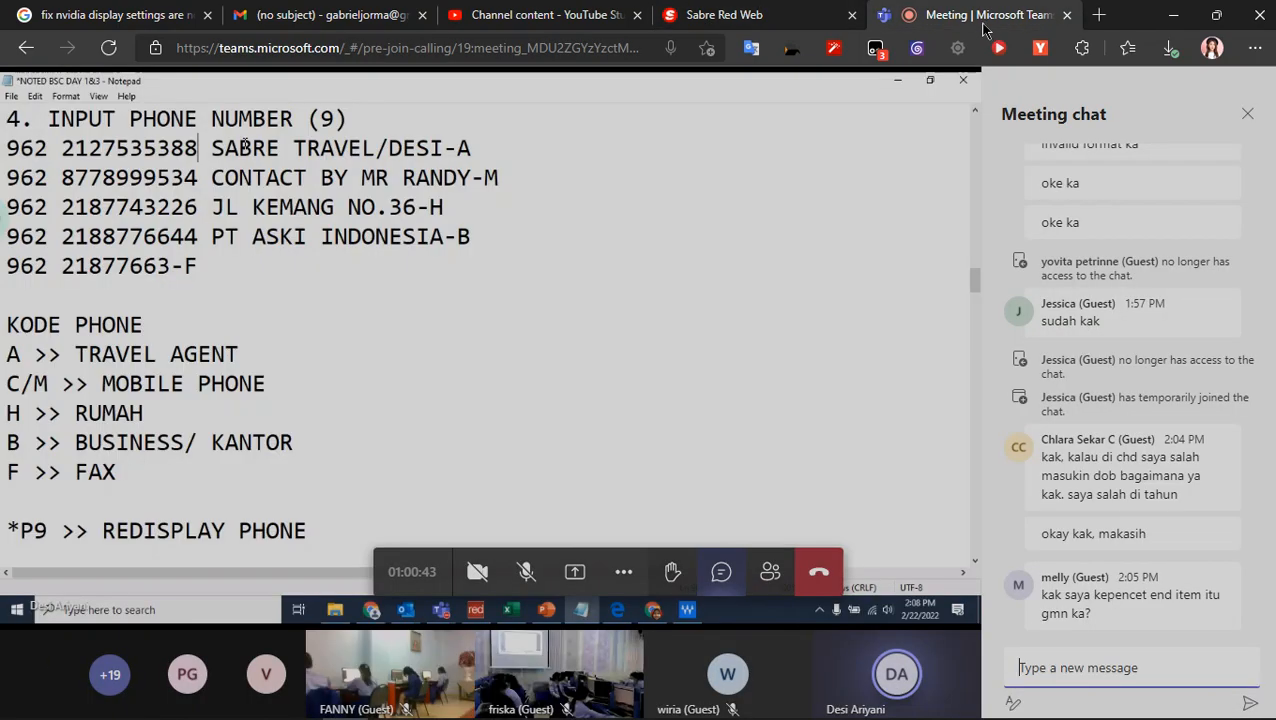
- Send the infant's pending 3INFT command in Sabre Red Web and check the recording status in Bandicam
click(755, 25)
key(Return)
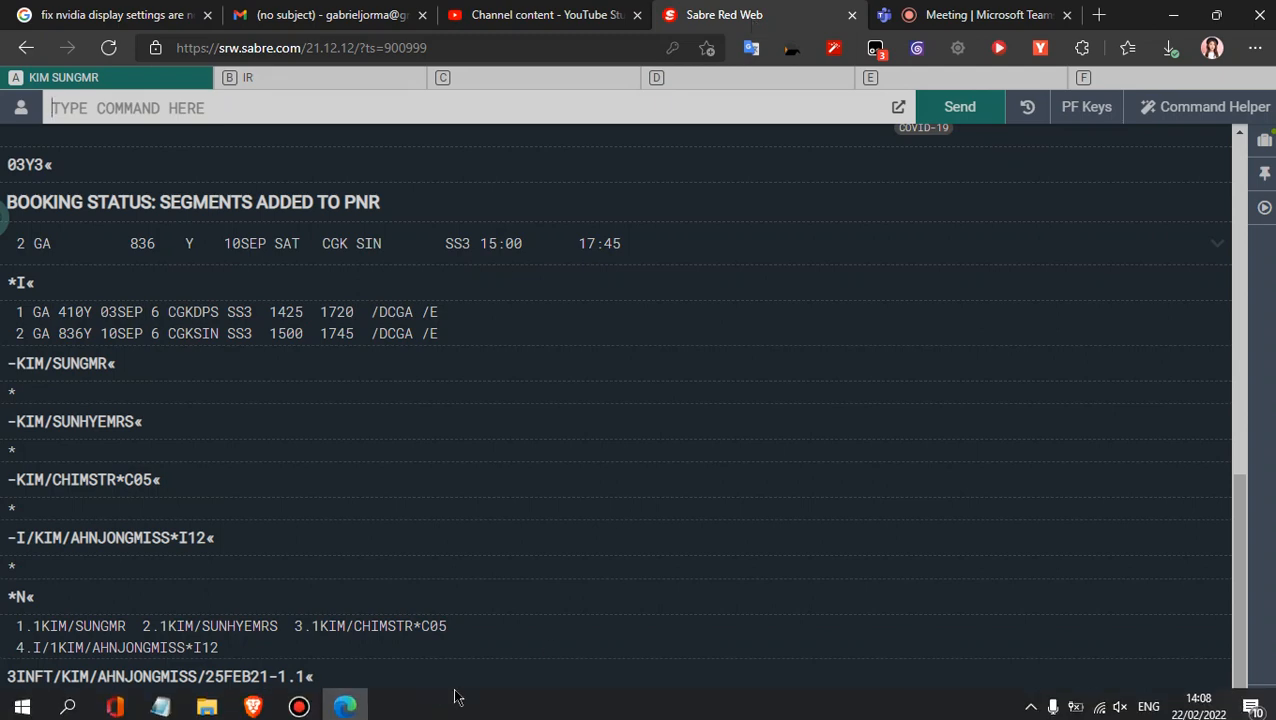
click(298, 703)
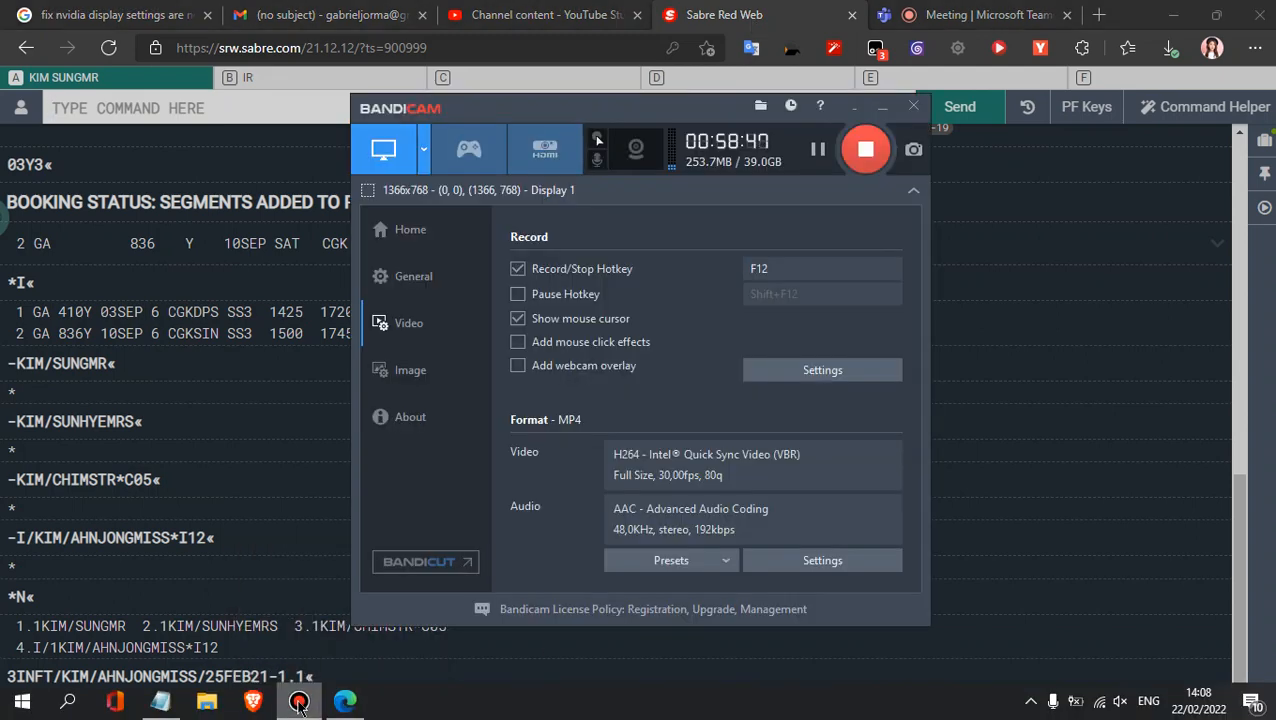
click(298, 703)
- Copy the first 3CHLD line from sabre text.txt in Notepad into the Sabre Red Web command line
click(160, 703)
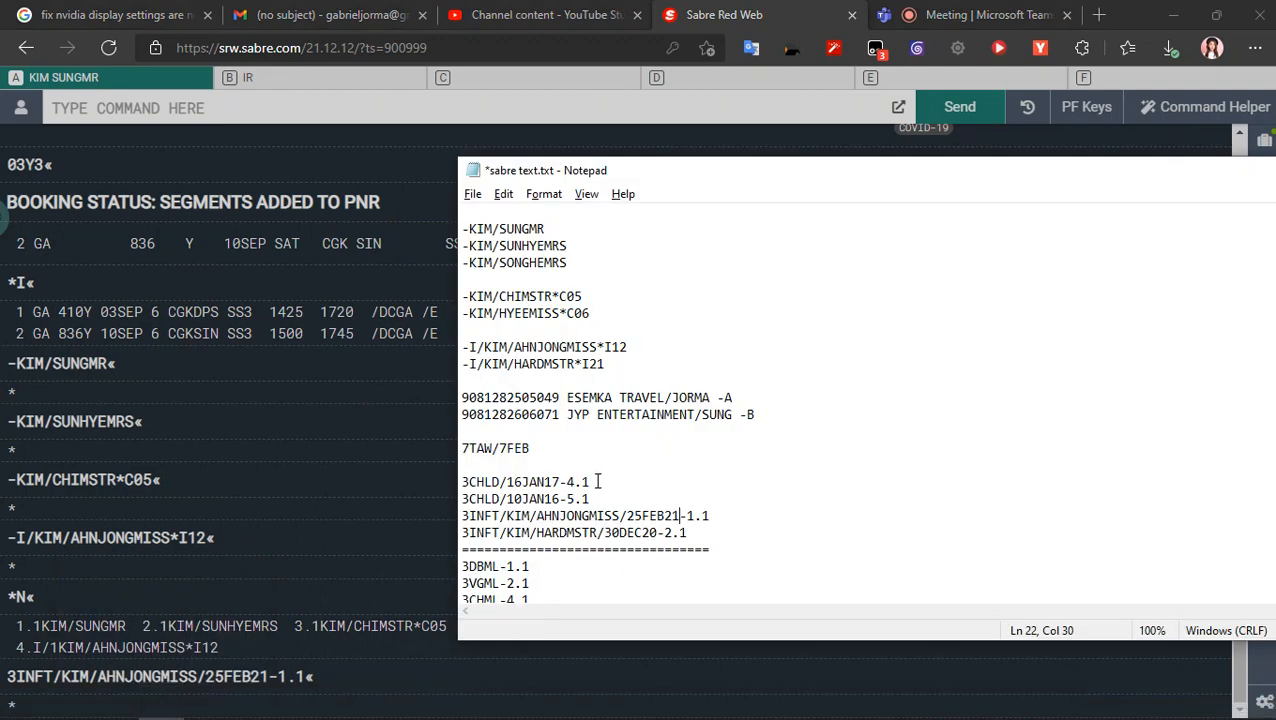
drag(597, 481, 456, 475)
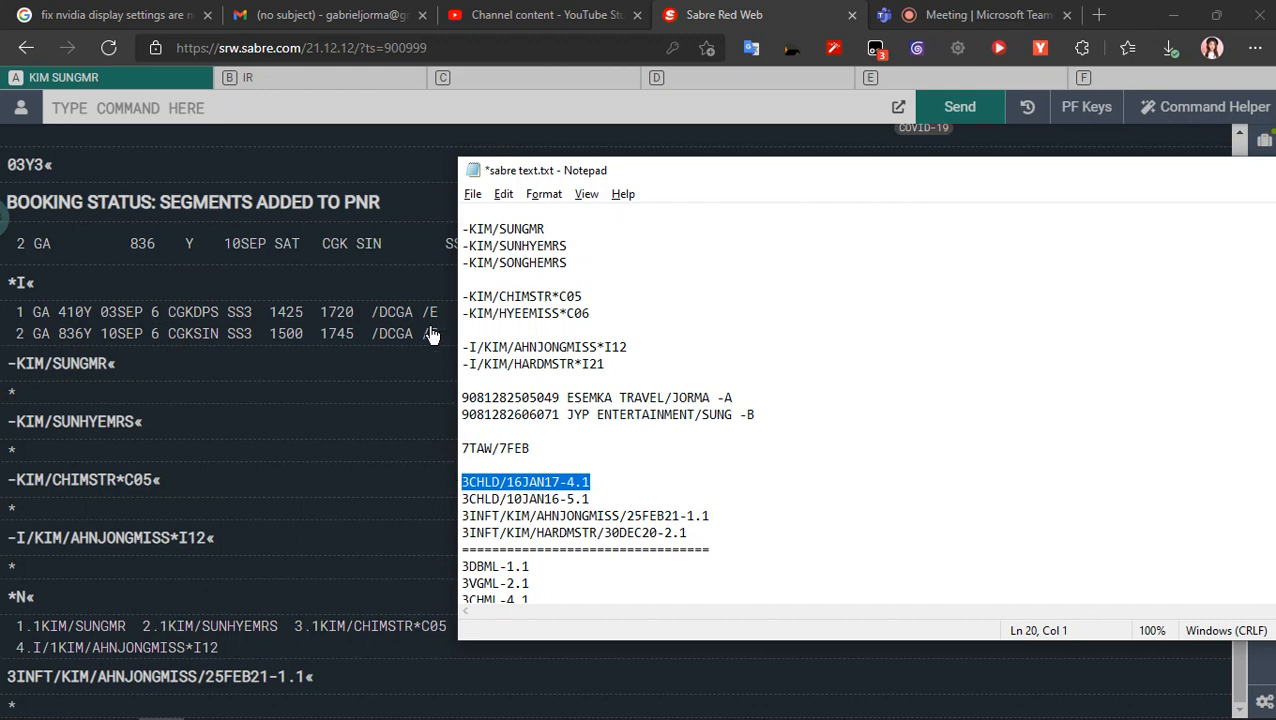
drag(531, 181, 624, 203)
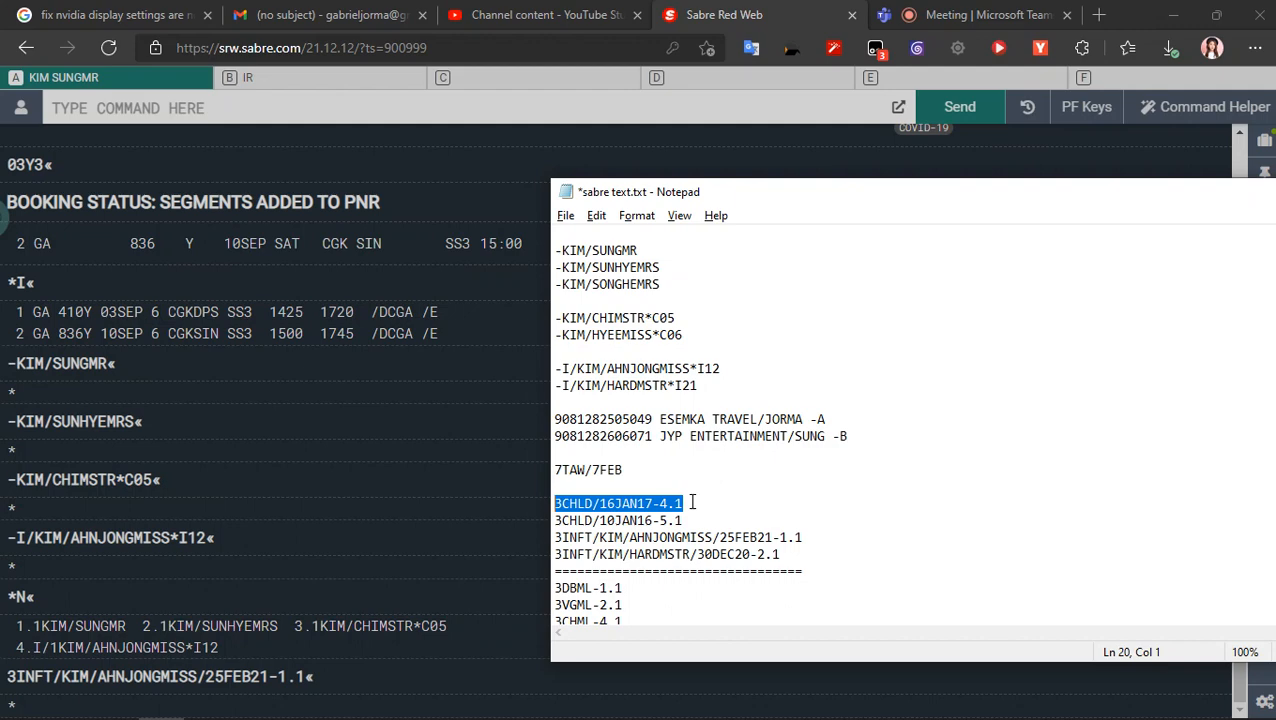
right_click(616, 510)
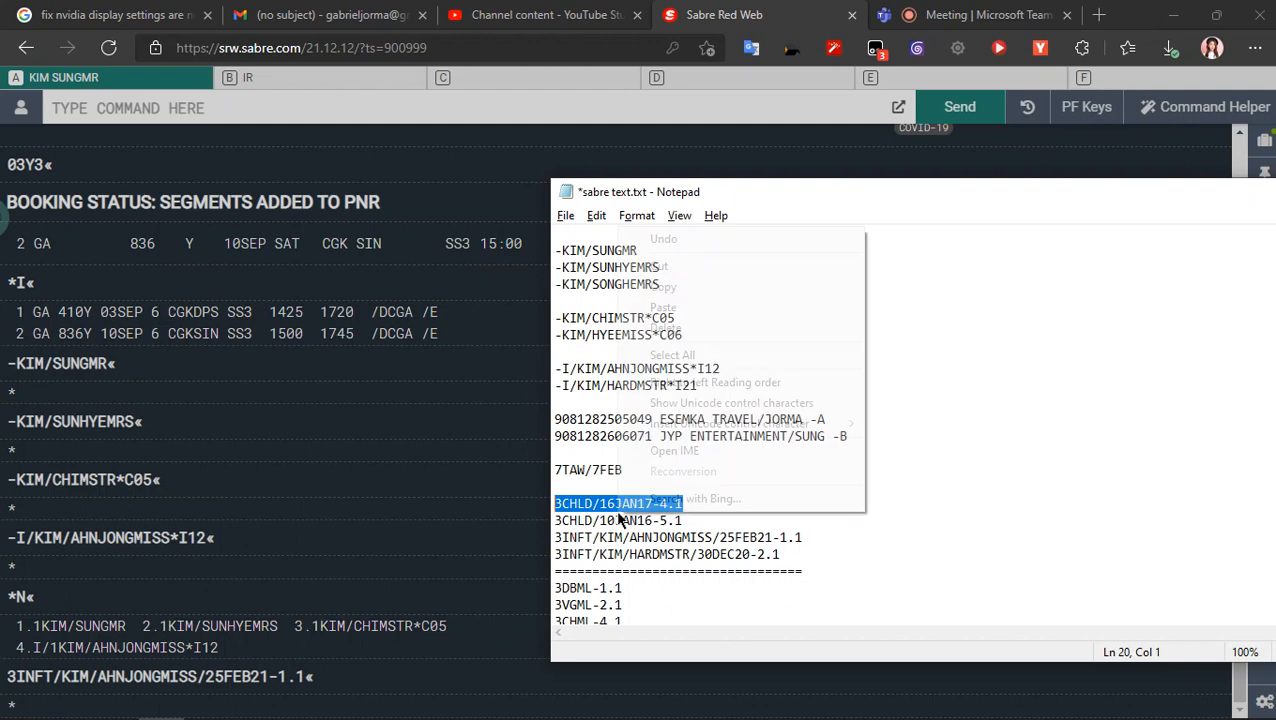
click(663, 287)
click(322, 108)
right_click(323, 109)
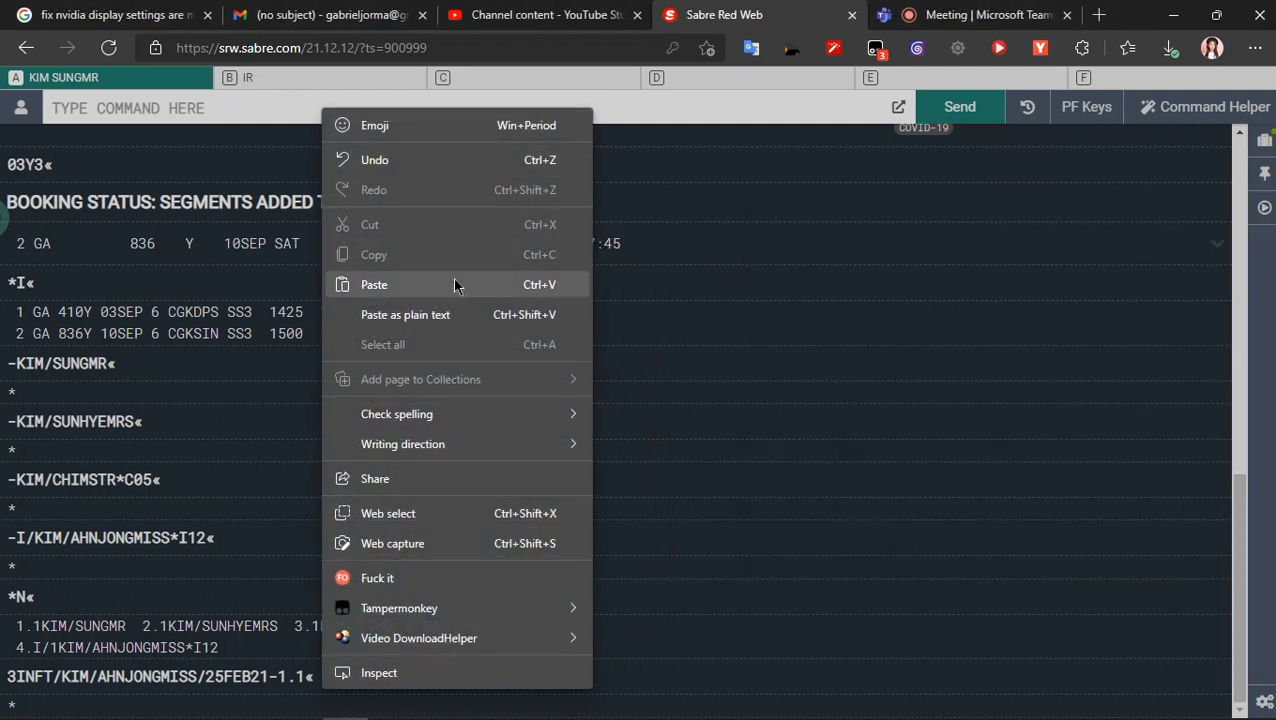
click(453, 284)
- Set the passenger number in the unsent 3CHLD command to 3.1 and send the entry
key(Left)
key(Left)
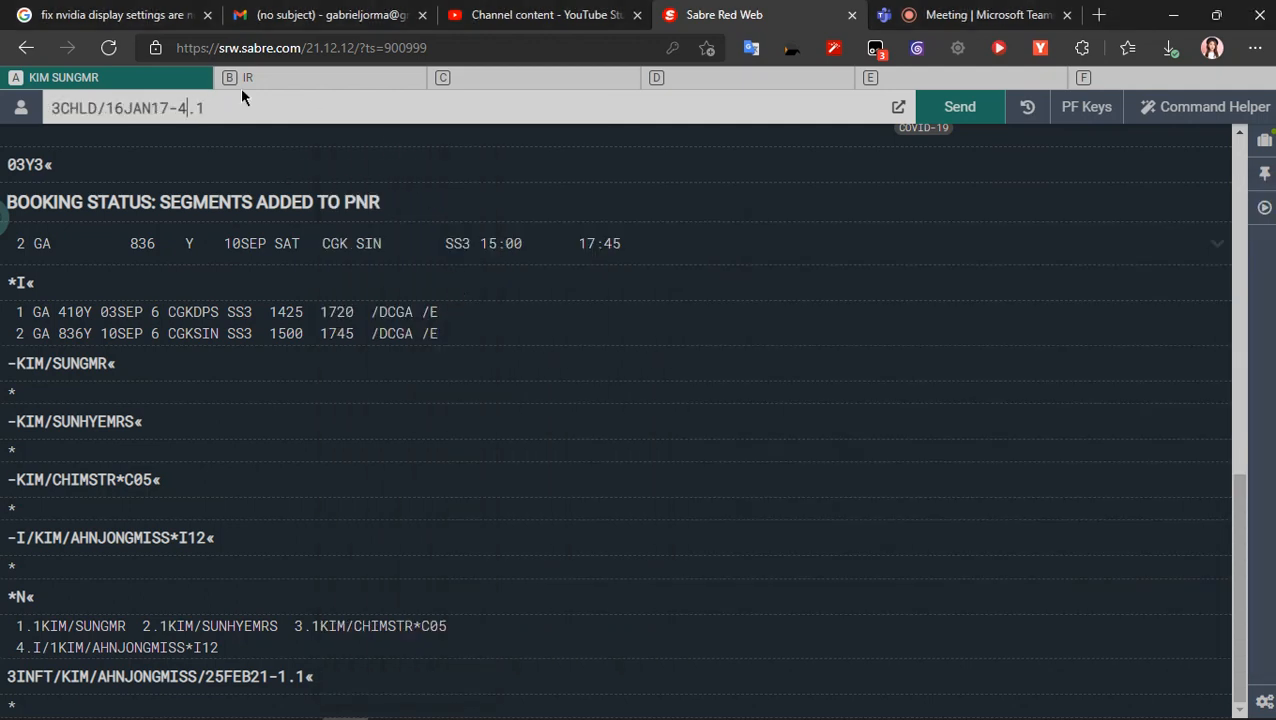
key(BackSpace)
text(3)
key(Return)
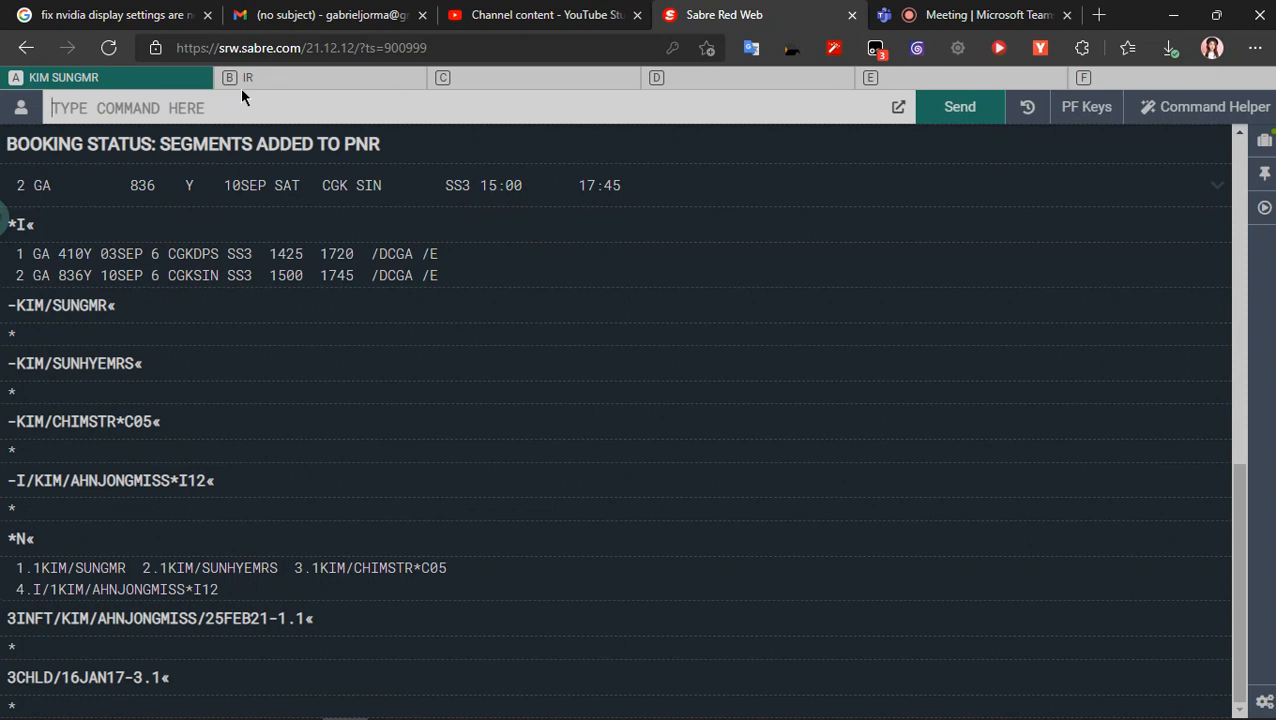
- Display the complete booking in Sabre Red Web with *A and return to the Teams meeting
text(*A)
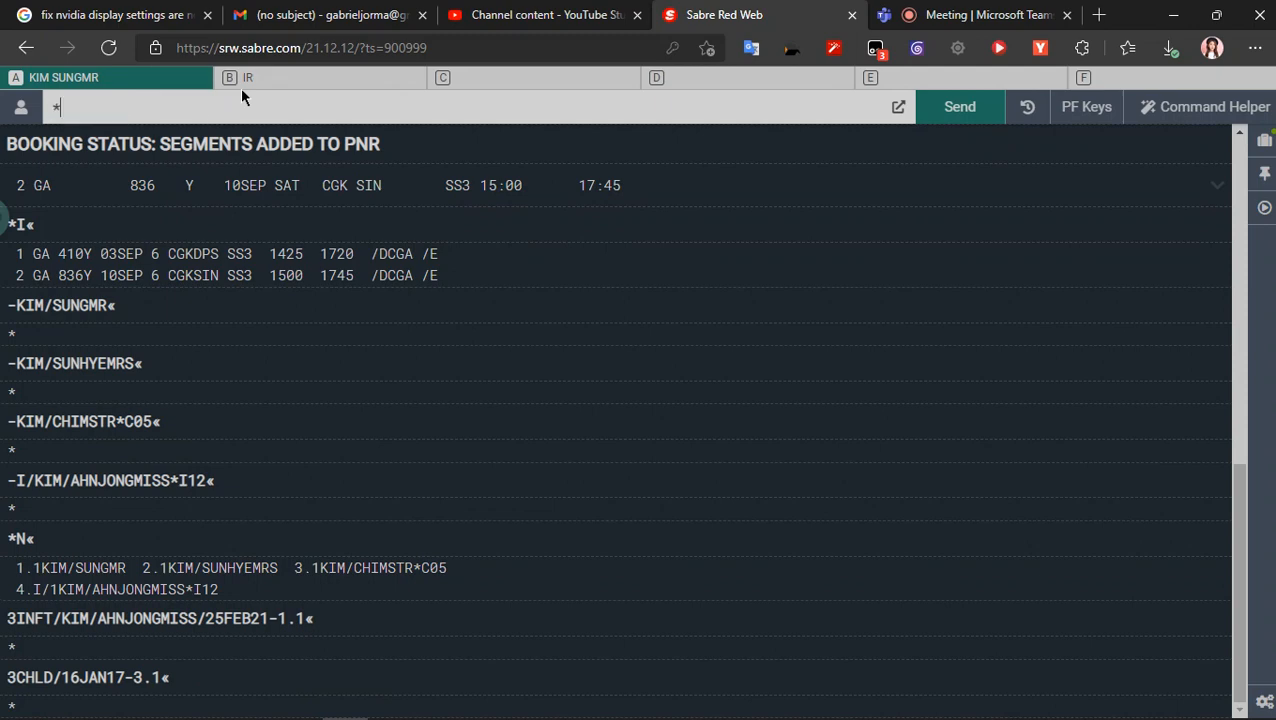
key(Return)
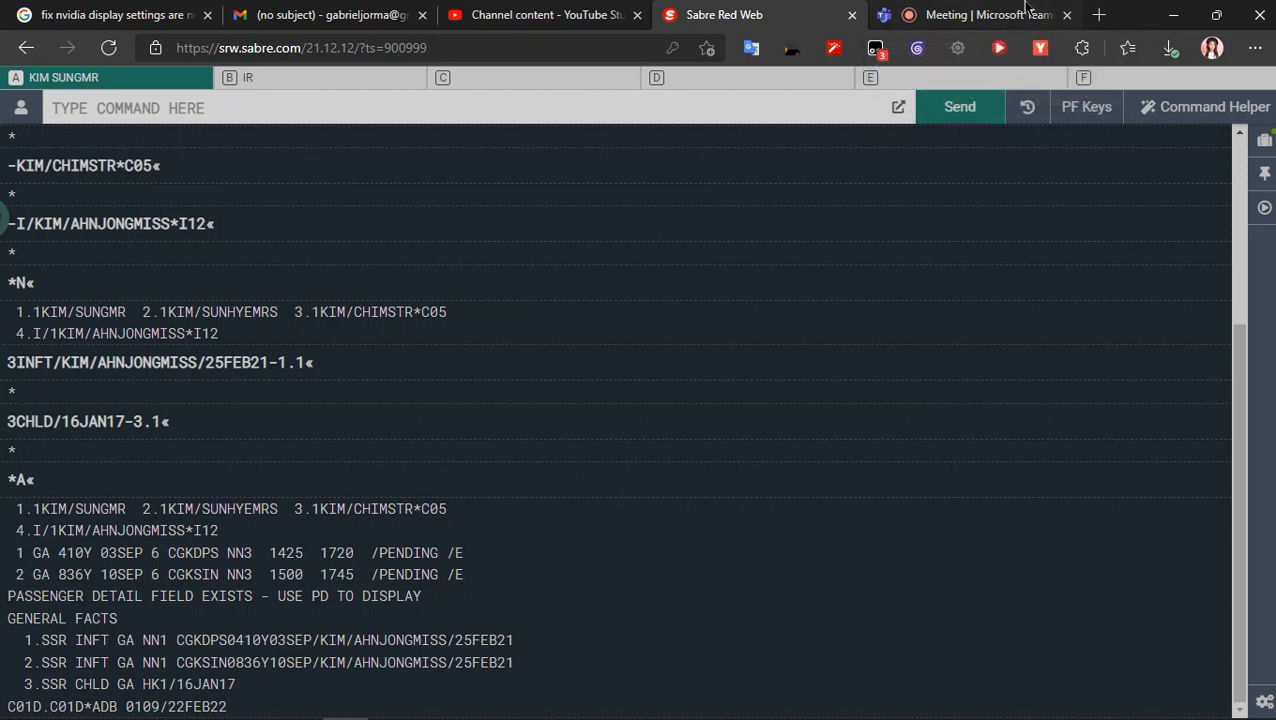
click(996, 8)
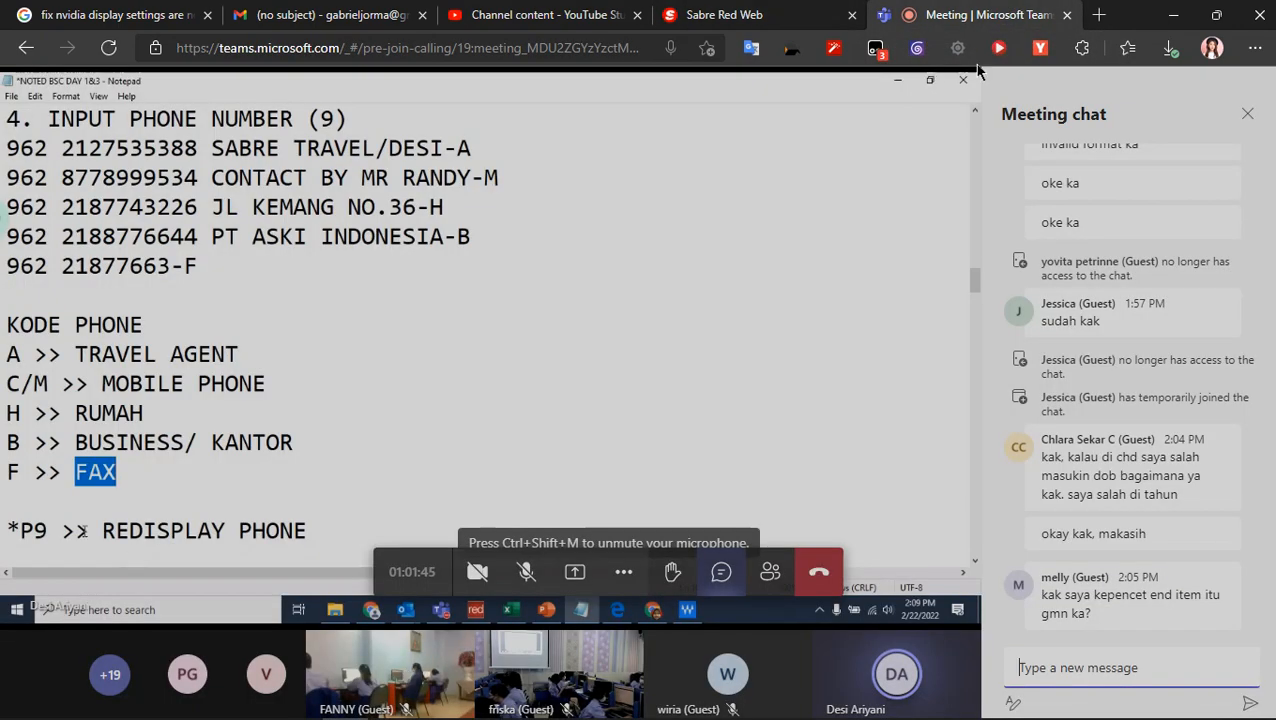
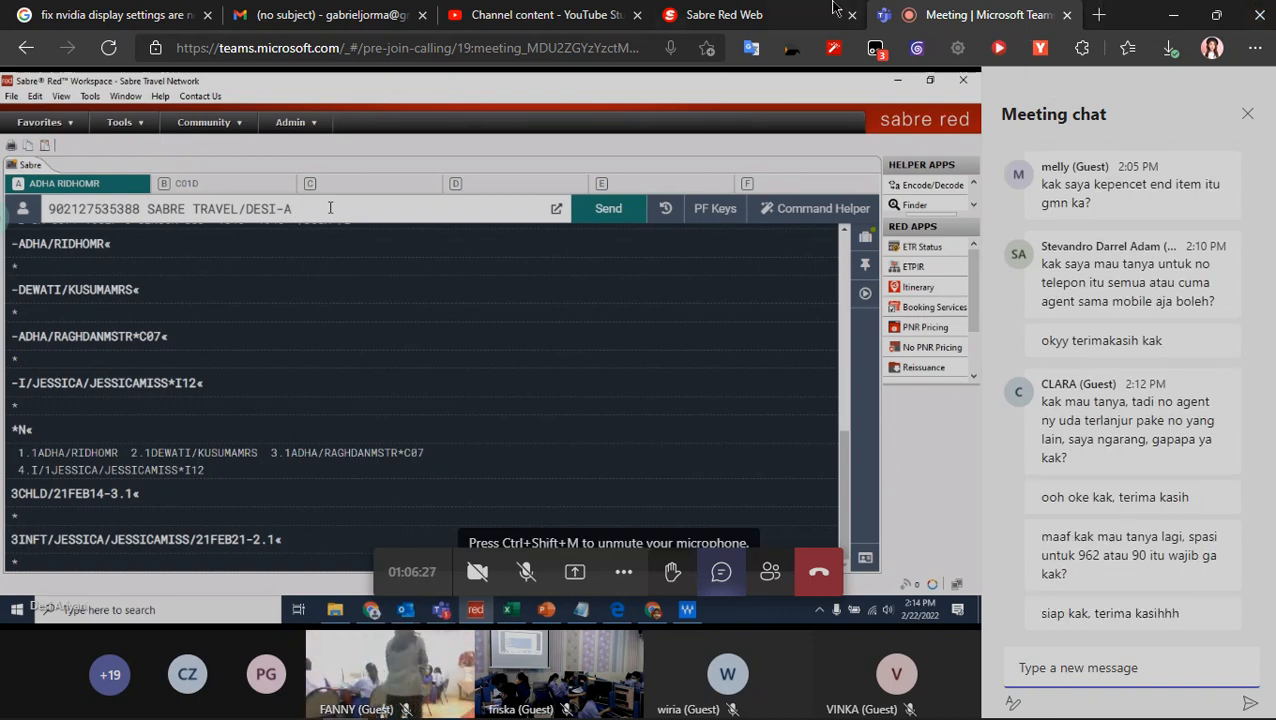
- Capture the phone entry from the instructor's shared screen with the Copyfish OCR tool, copy its recognized text and dismiss the result
click(790, 45)
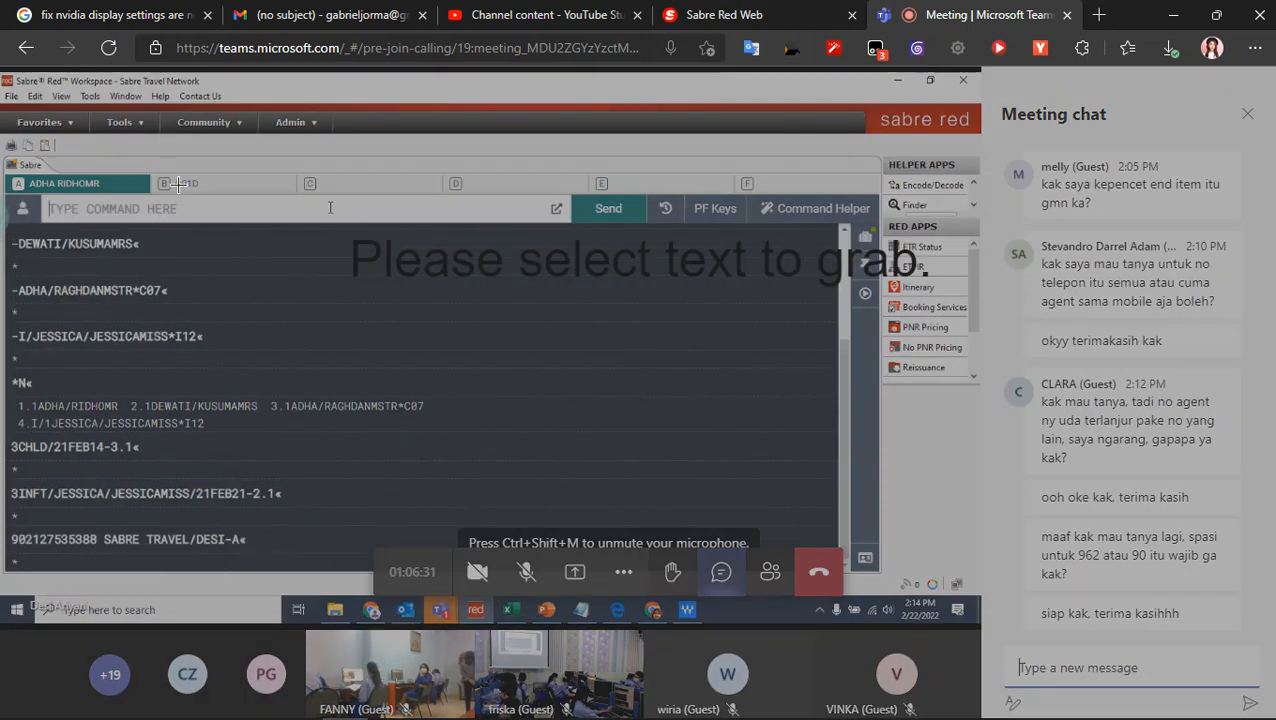
drag(8, 527, 265, 553)
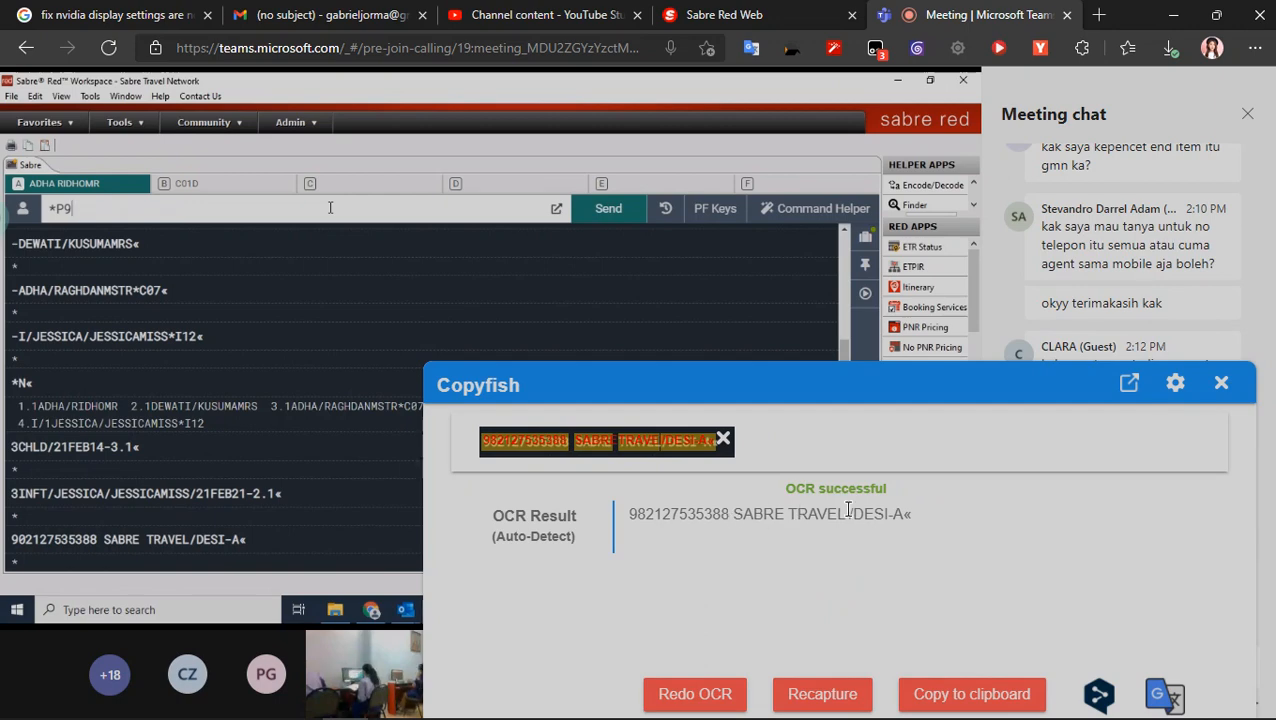
drag(887, 514, 502, 555)
key(ctrl+c)
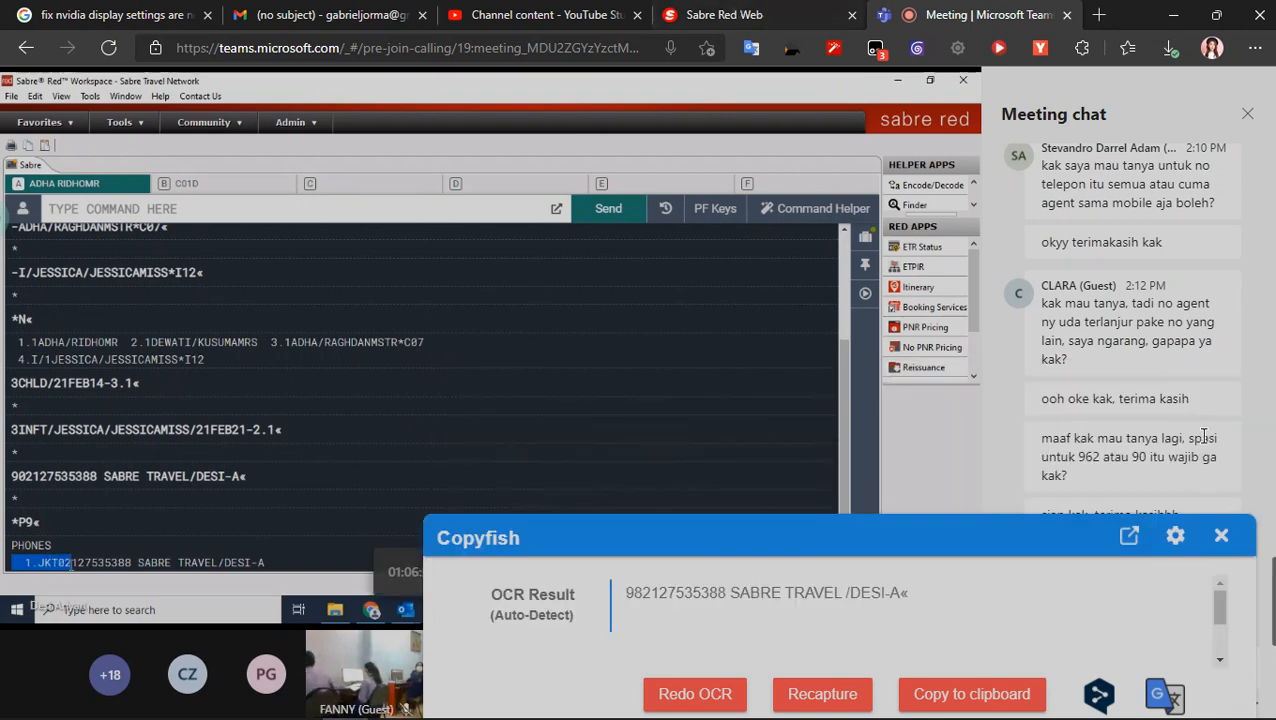
click(1060, 381)
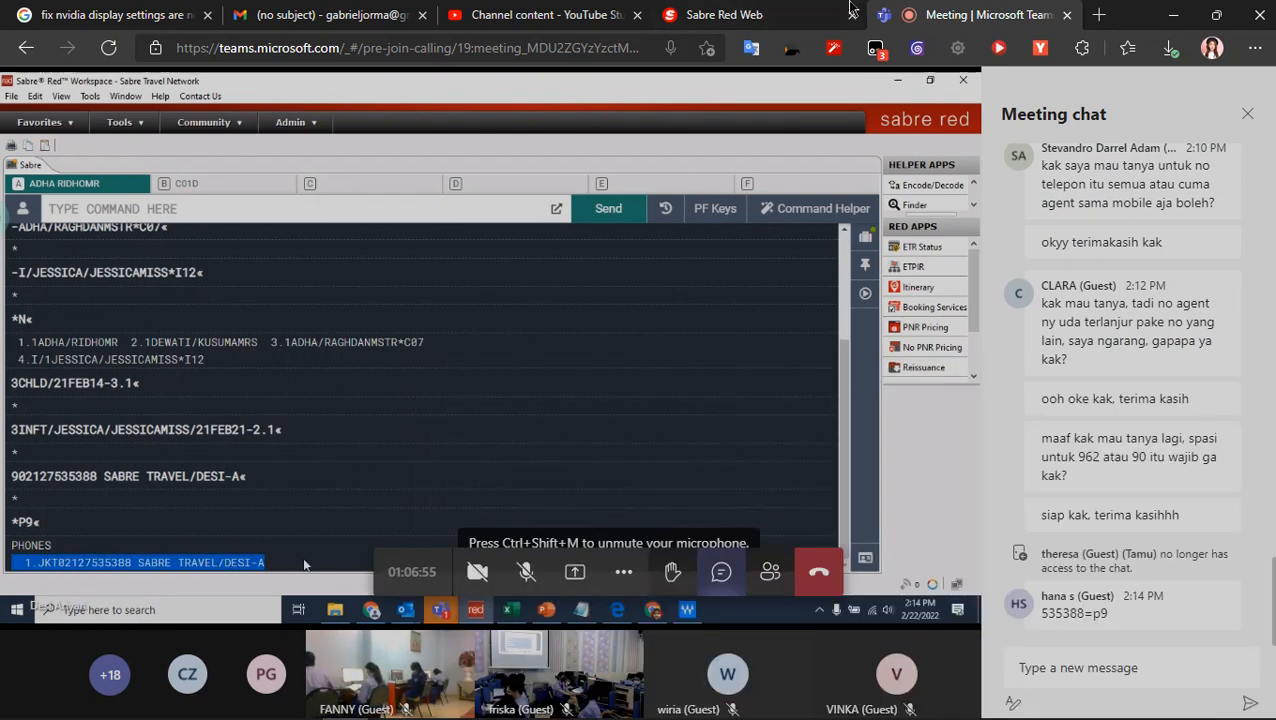
- Paste the captured SABRE TRAVEL phone entry into the Sabre Red Web command line, replacing the contact's name and ending it with -A
click(706, 14)
key(ctrl+v)
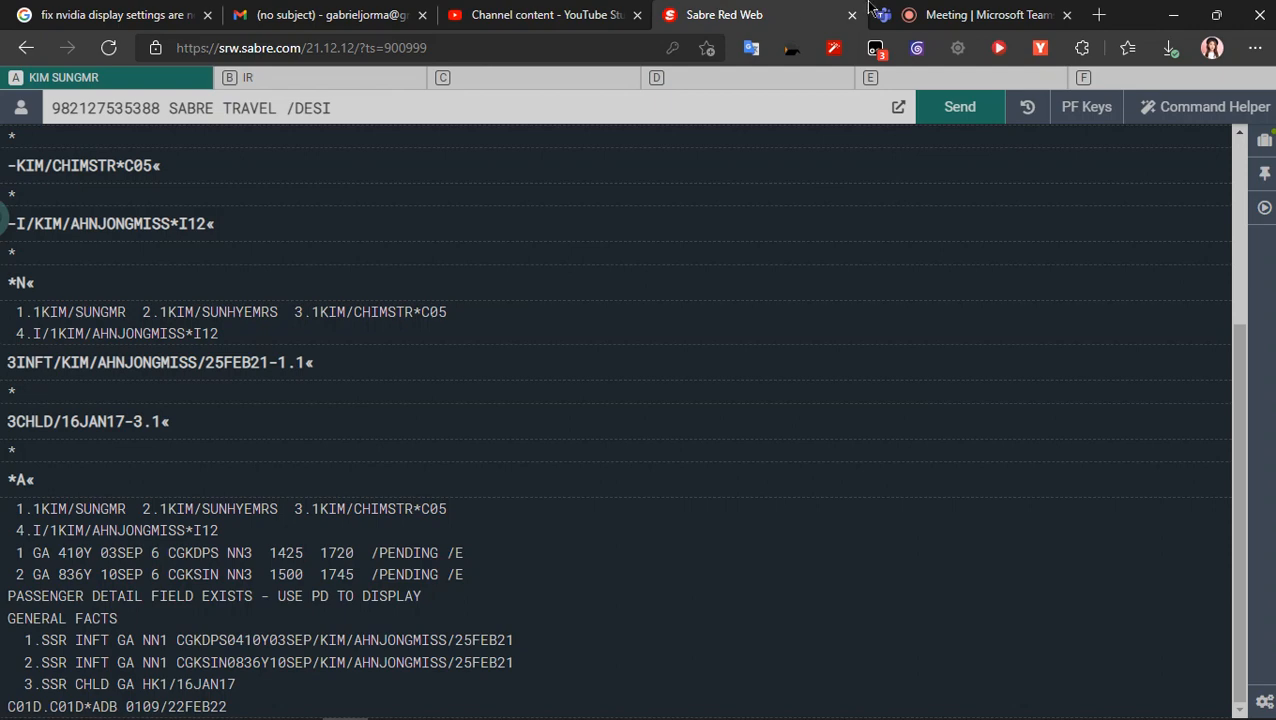
key(BackSpace)
key(BackSpace)
key(BackSpace)
key(BackSpace)
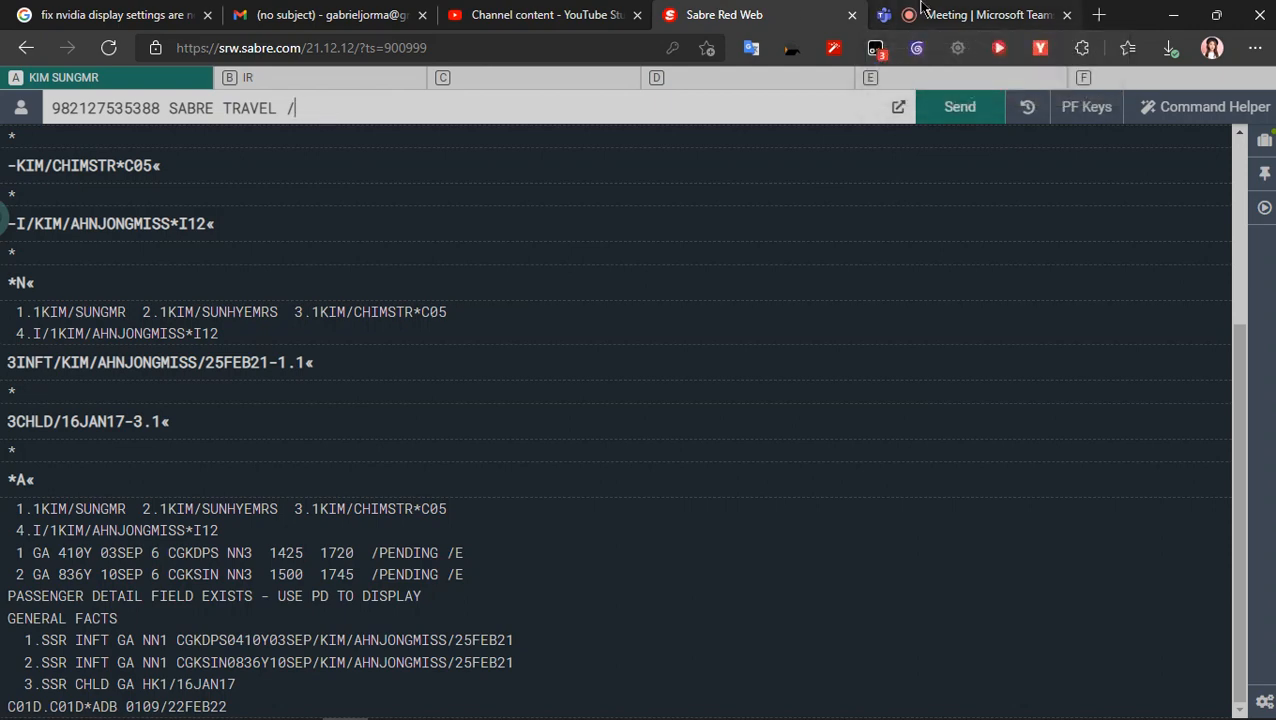
click(921, 7)
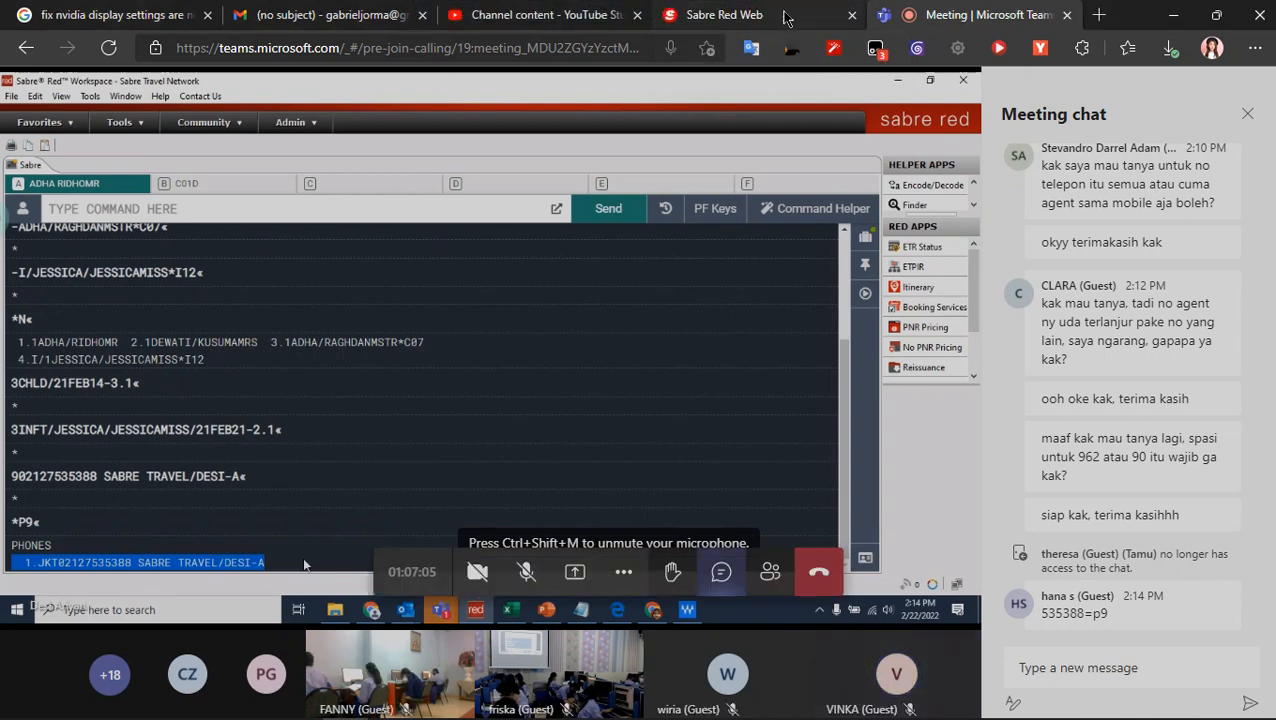
click(786, 18)
text(GA)
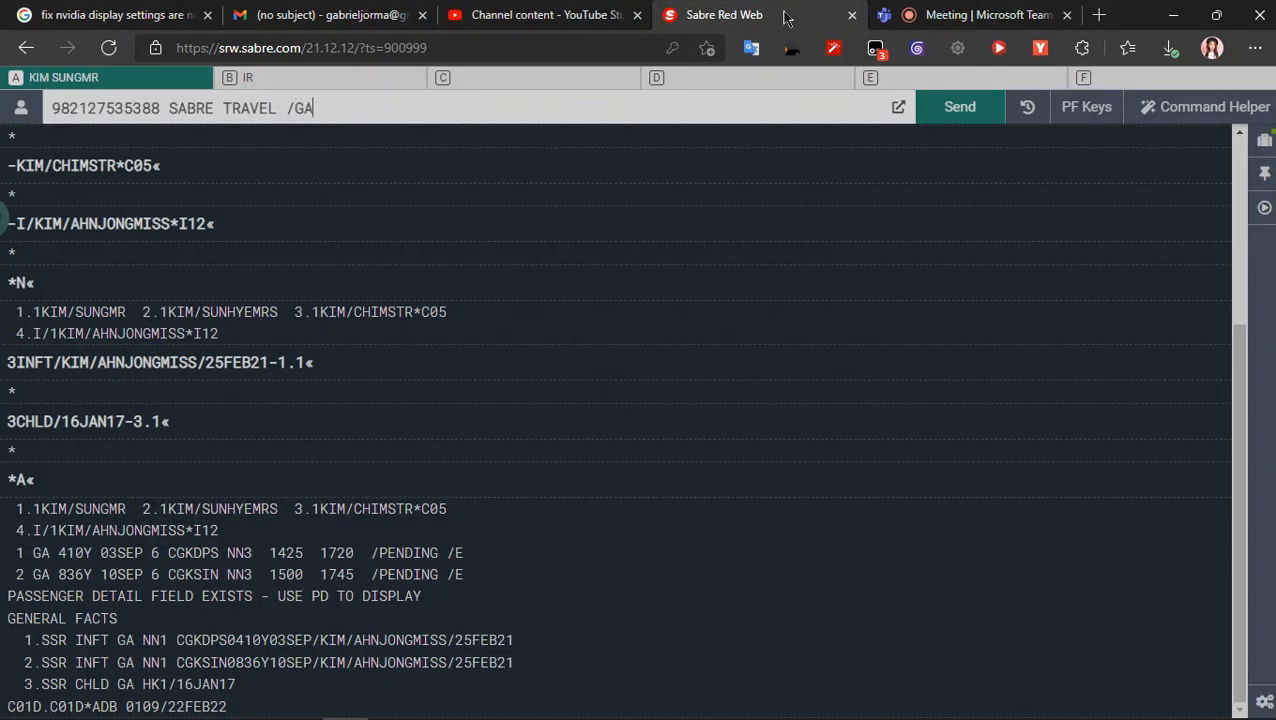
text(BRIEL -A)
- Compare the phone entry with the instructor's in Teams, remove the space before its slash and send it in Sabre Red Web
click(912, 15)
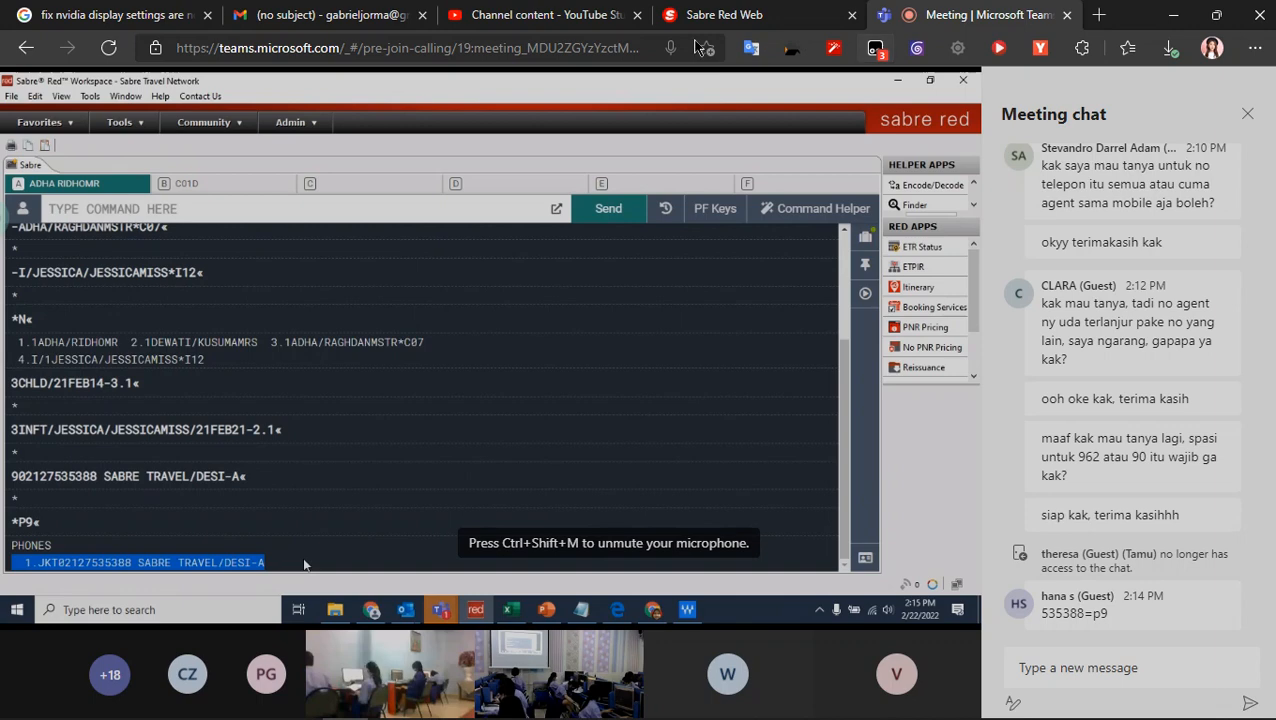
click(694, 22)
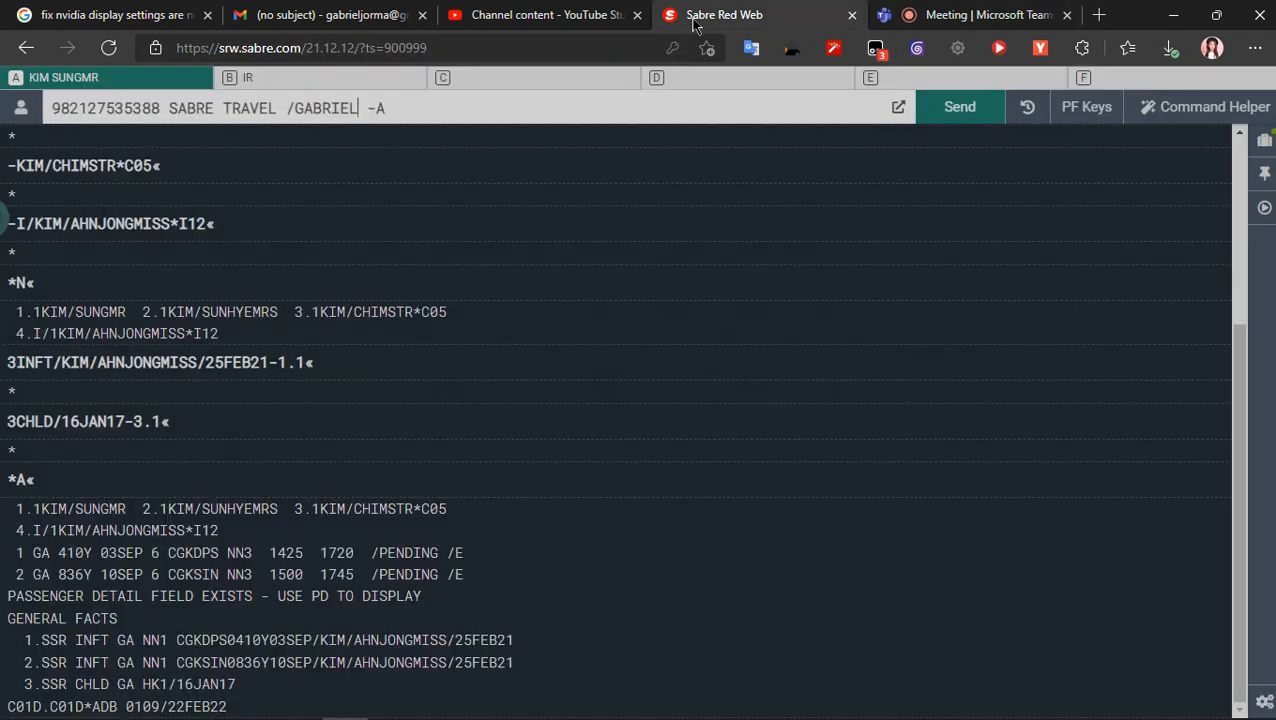
key(BackSpace)
key(Right)
key(Right)
key(Right)
key(Right)
key(Right)
key(Right)
key(Return)
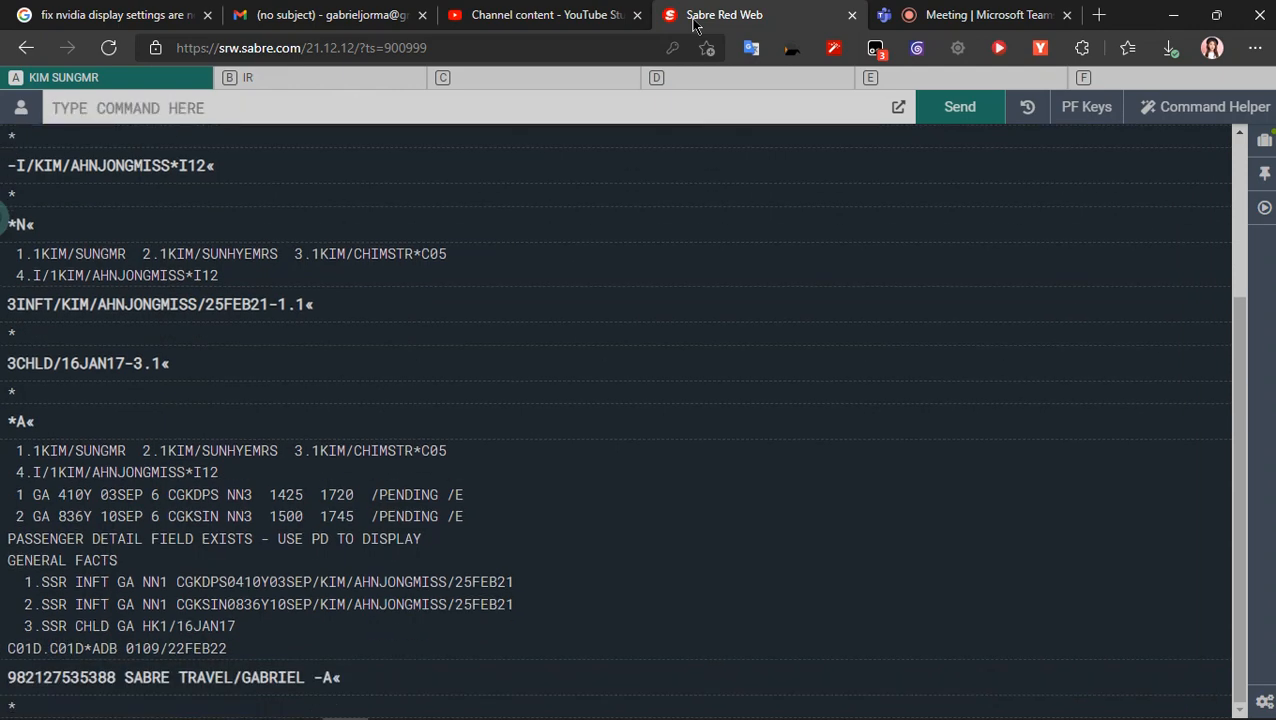
- Display the booking's phone field with *P9 and return to the Teams meeting
text(*P9)
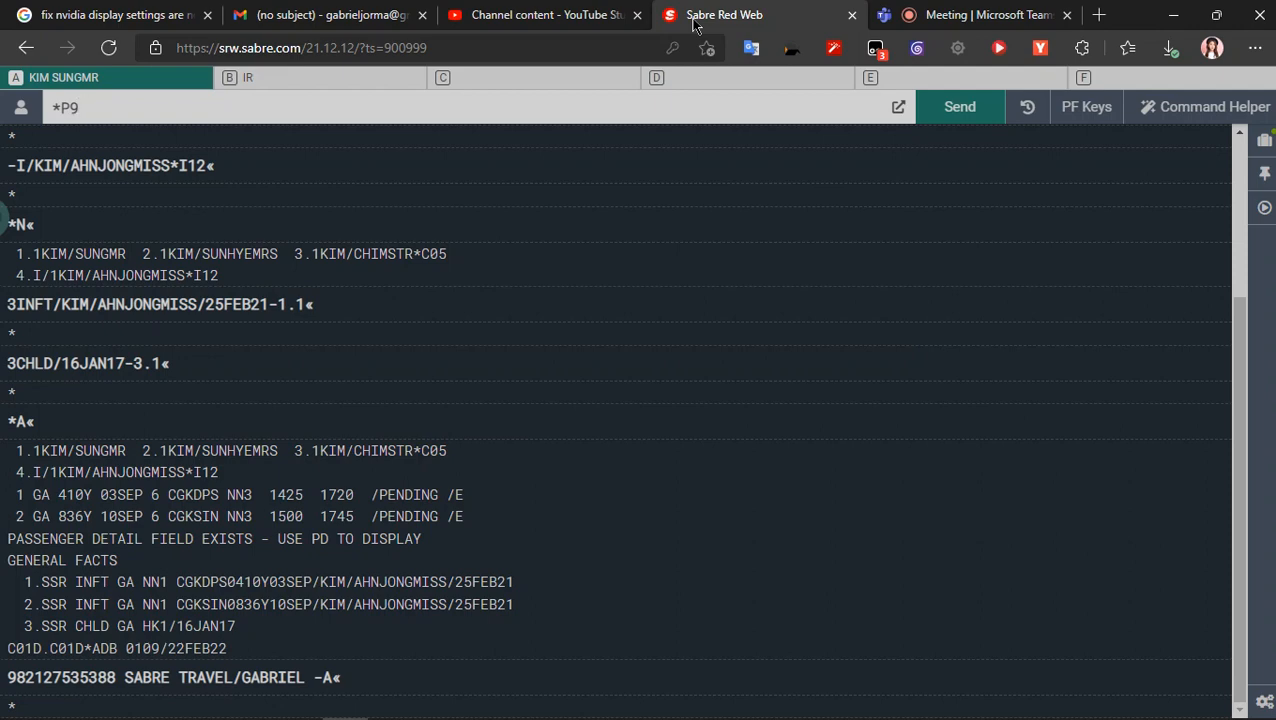
key(Return)
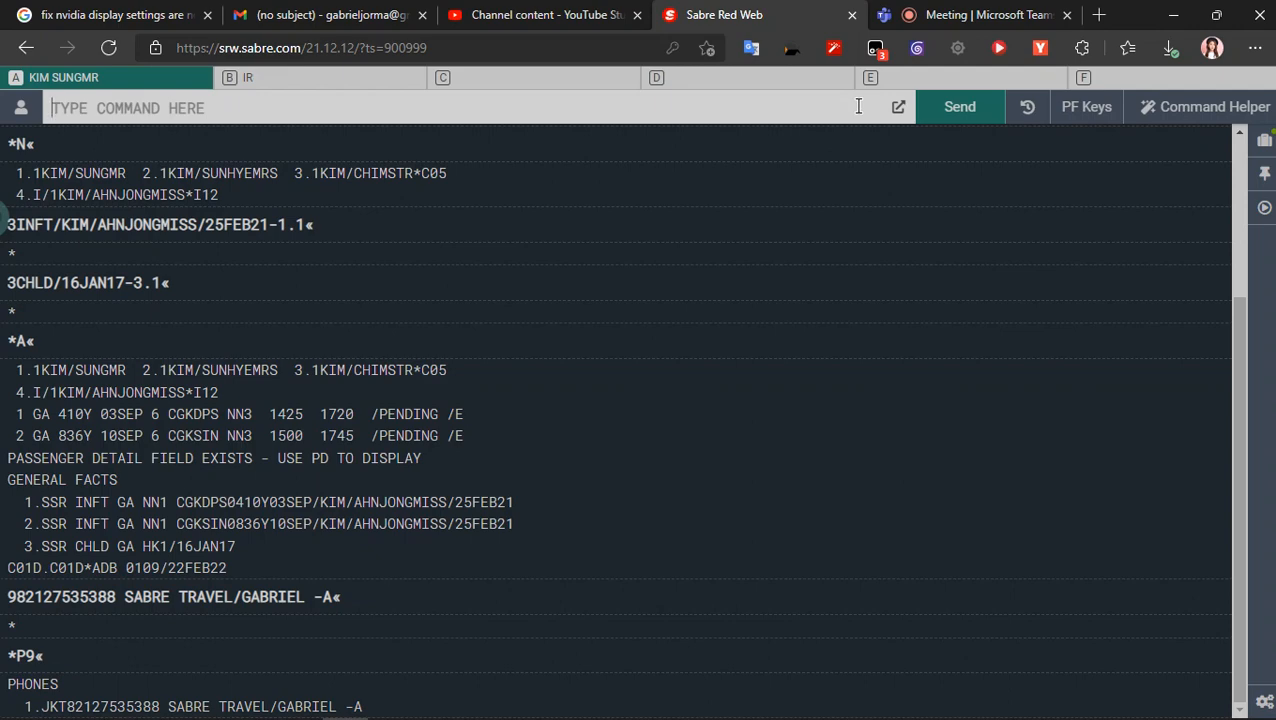
click(988, 10)
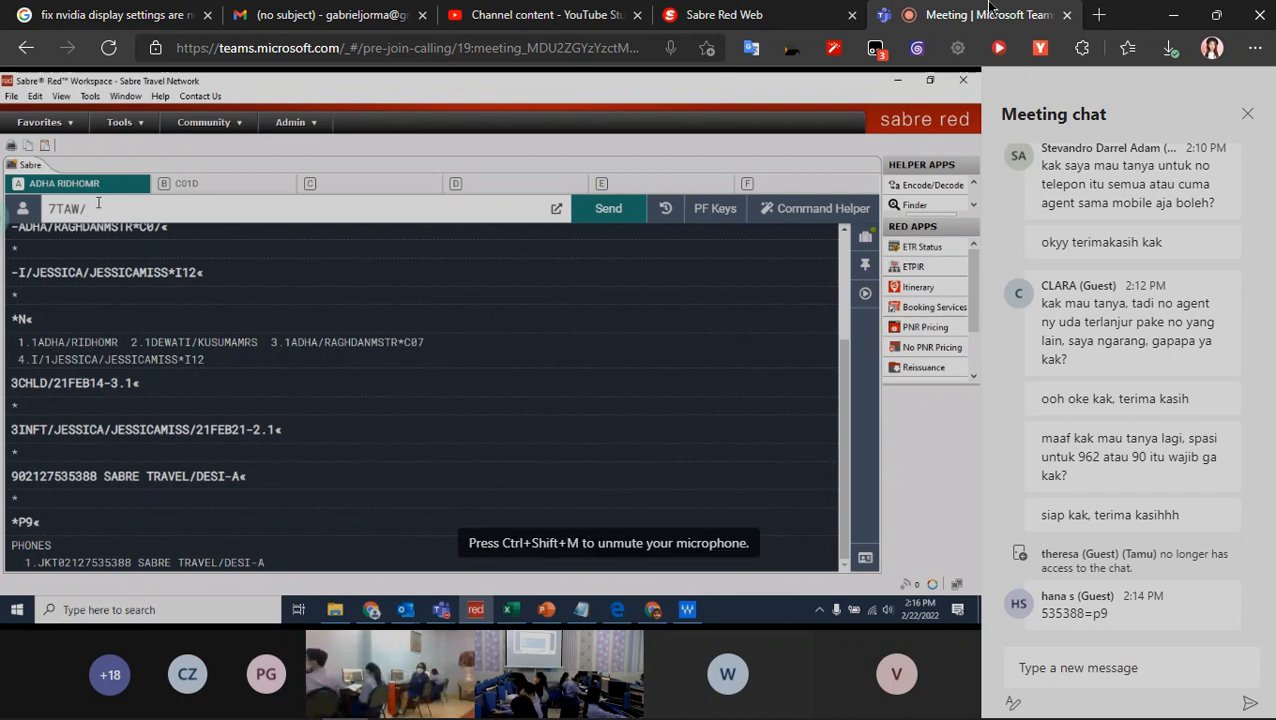
key(BackSpace)
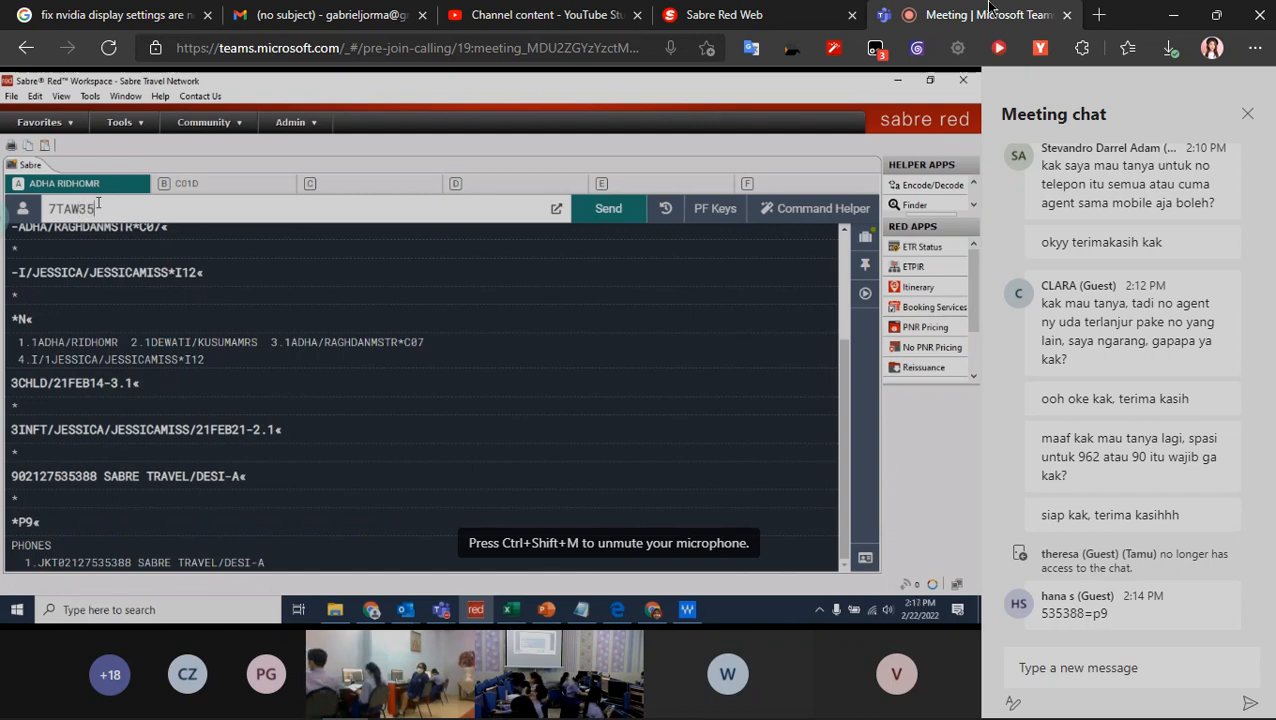
text(35FEB/)
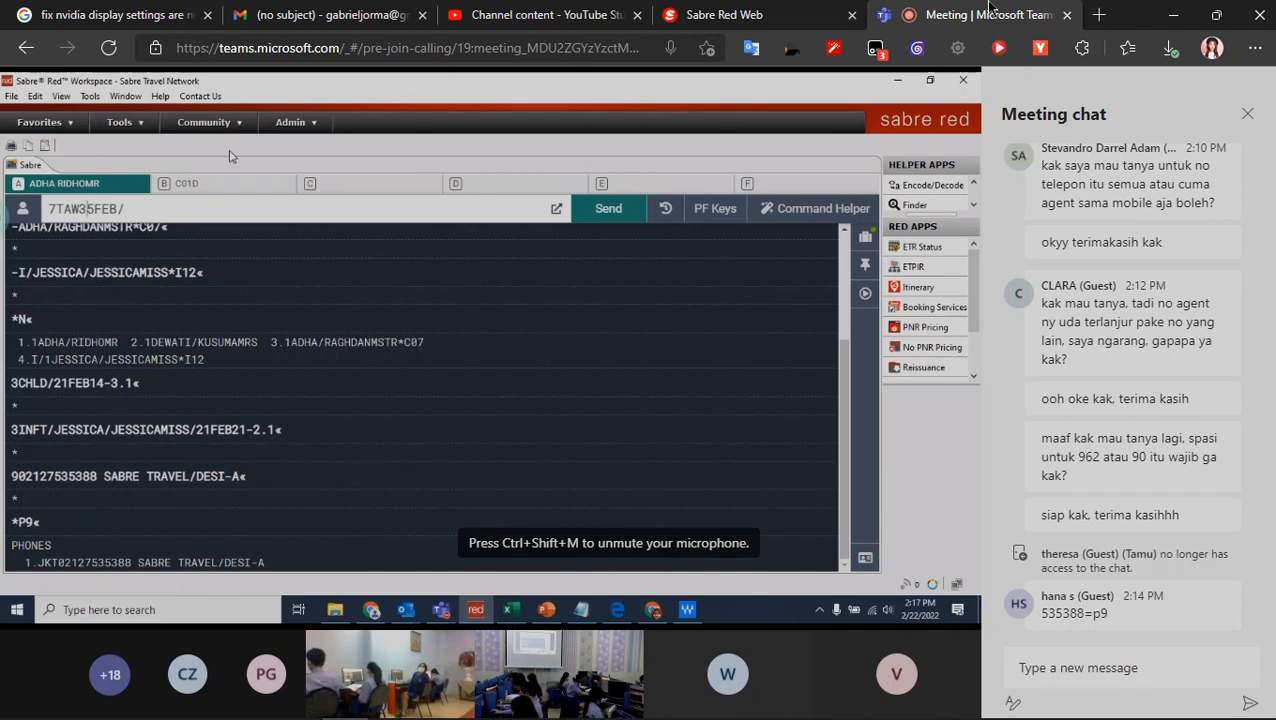
key(Left)
key(BackSpace)
text(2)
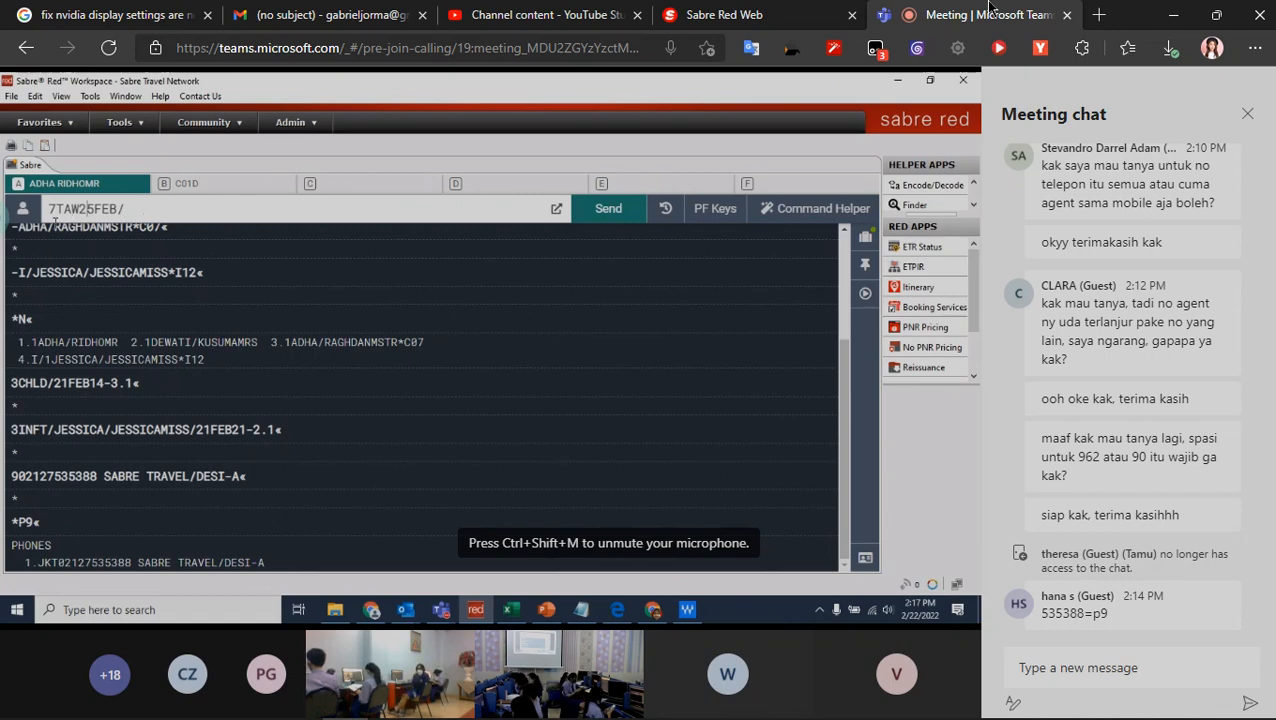
drag(43, 209, 146, 211)
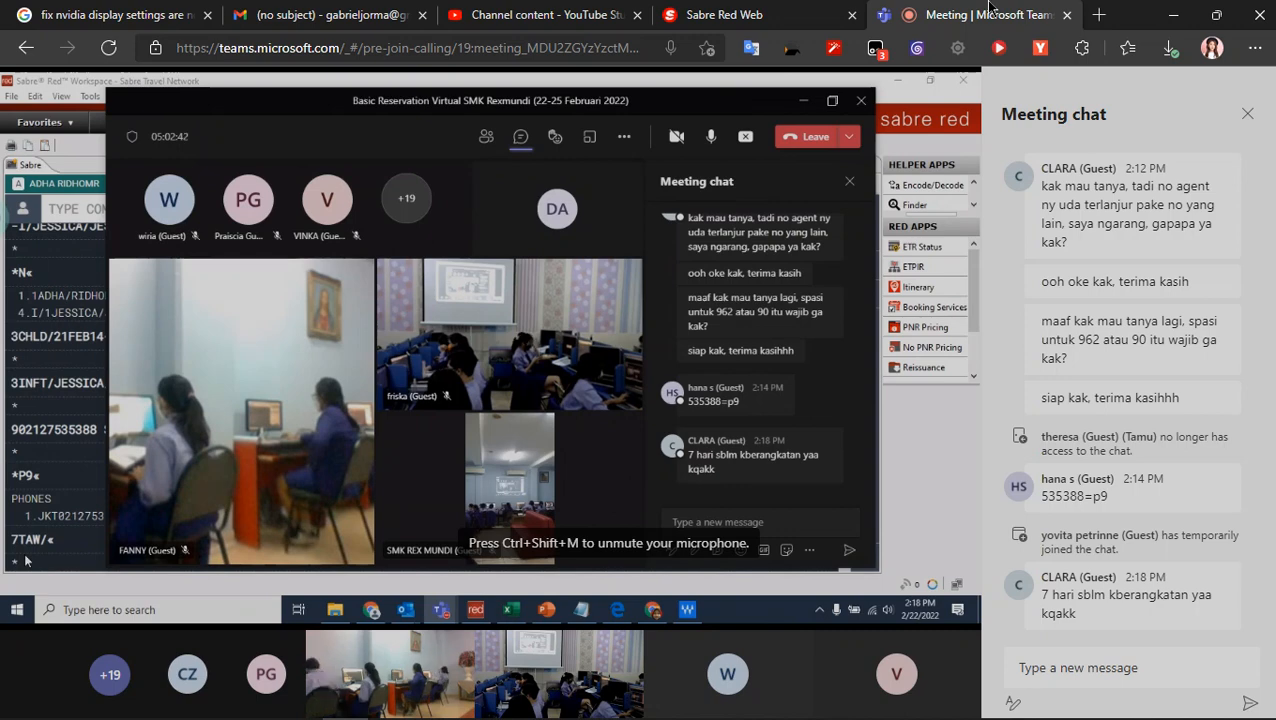
- Switch to YouTube Studio, close the Video processing dialog and dismiss the Studio search and dark theme tips
click(584, 10)
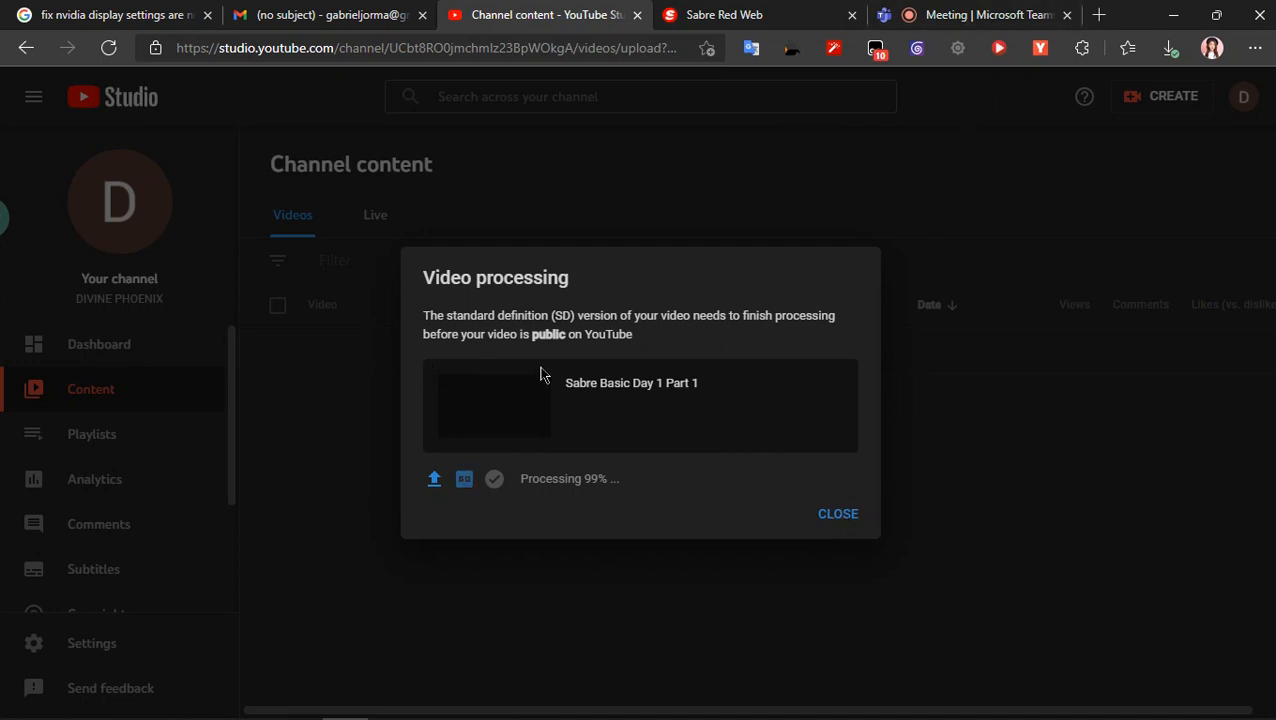
click(852, 518)
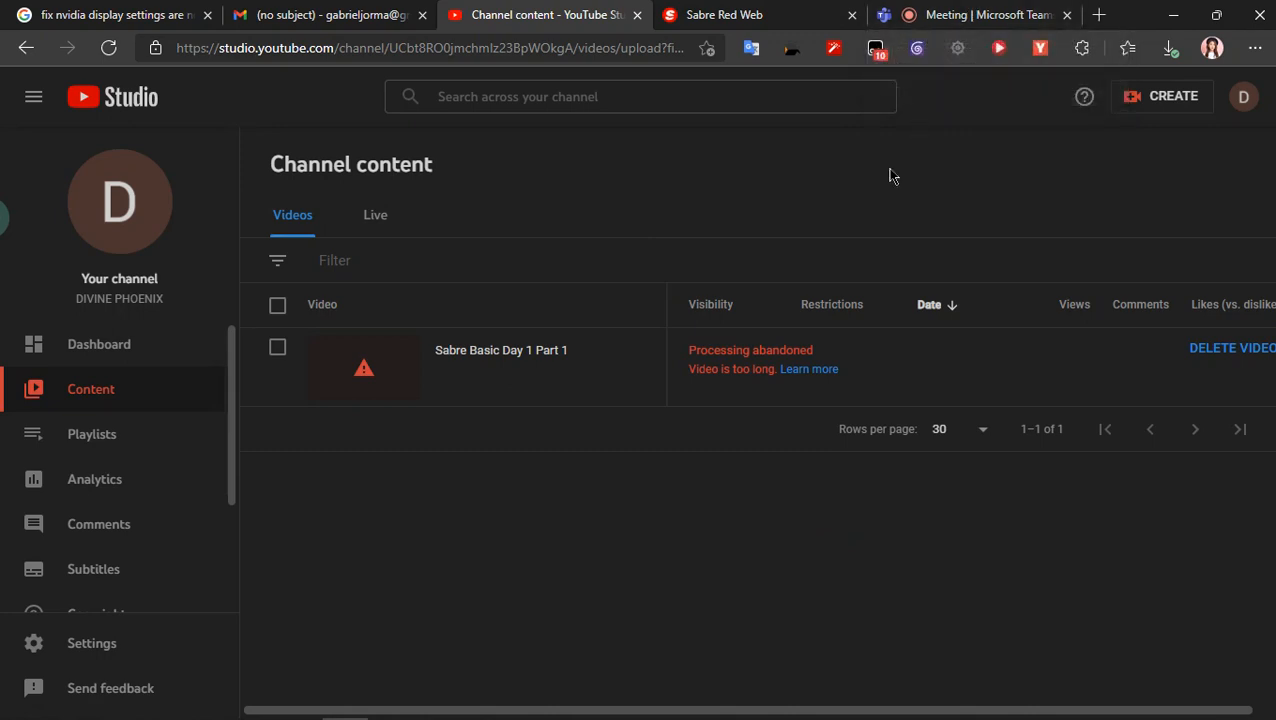
click(664, 516)
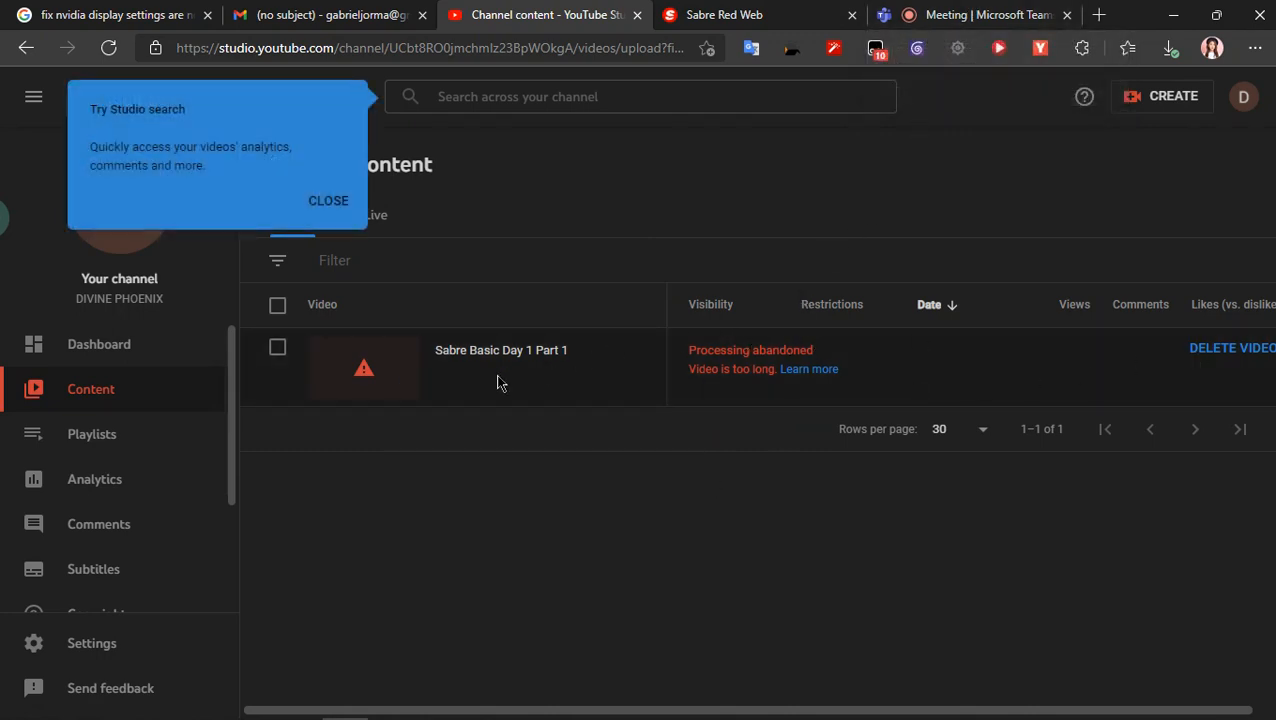
click(347, 220)
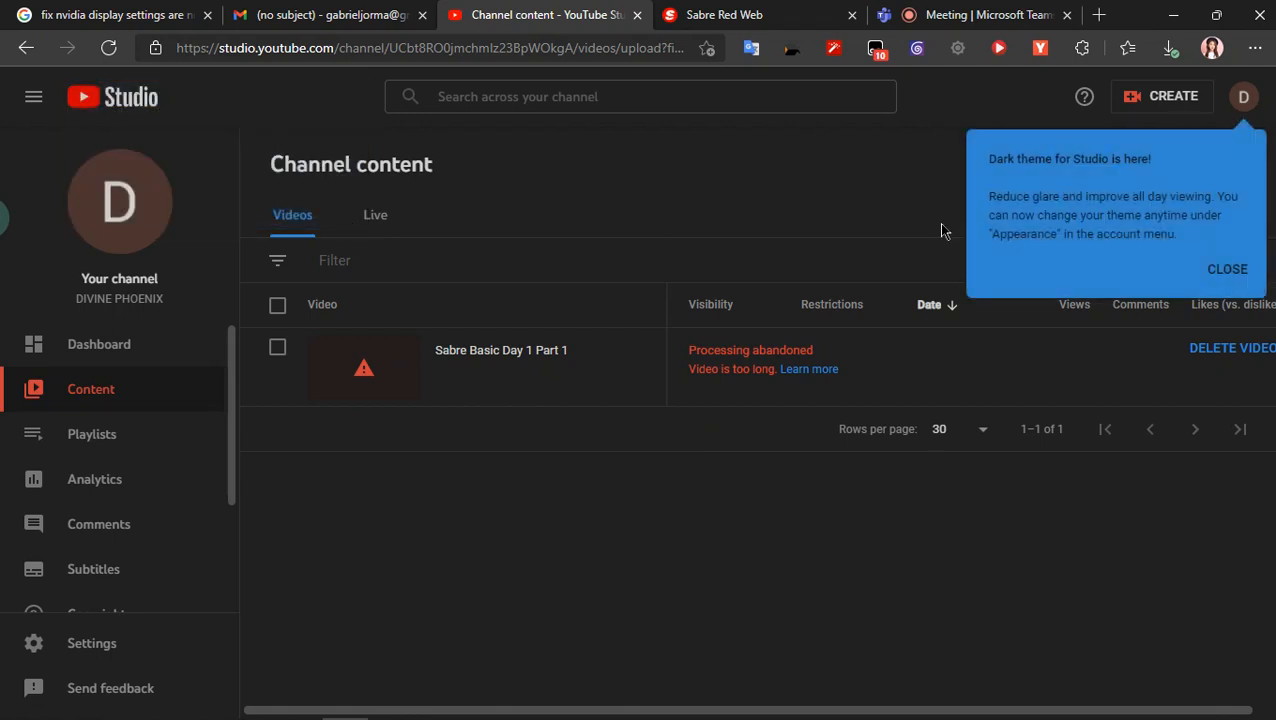
click(1236, 277)
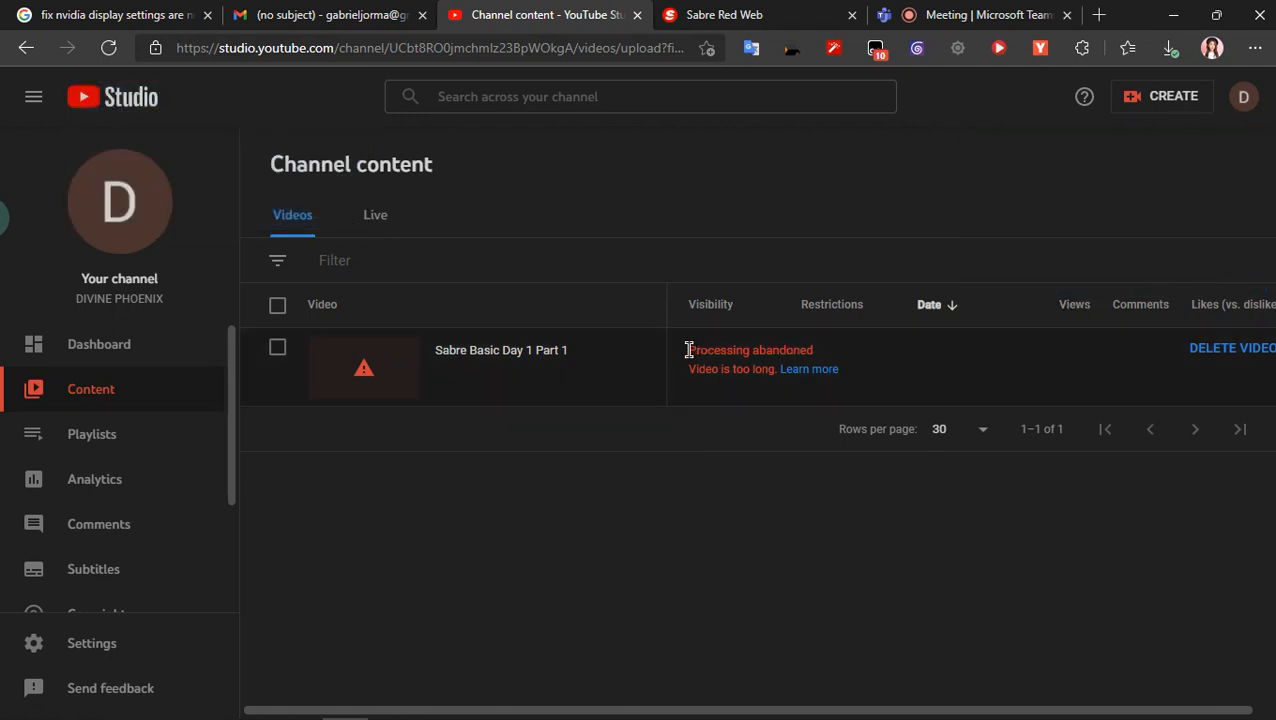
- Read the processing status of the Sabre Basic Day 1 Part 1 video and return to the Teams meeting
drag(686, 350, 845, 384)
click(922, 380)
click(975, 14)
click(803, 10)
click(975, 14)
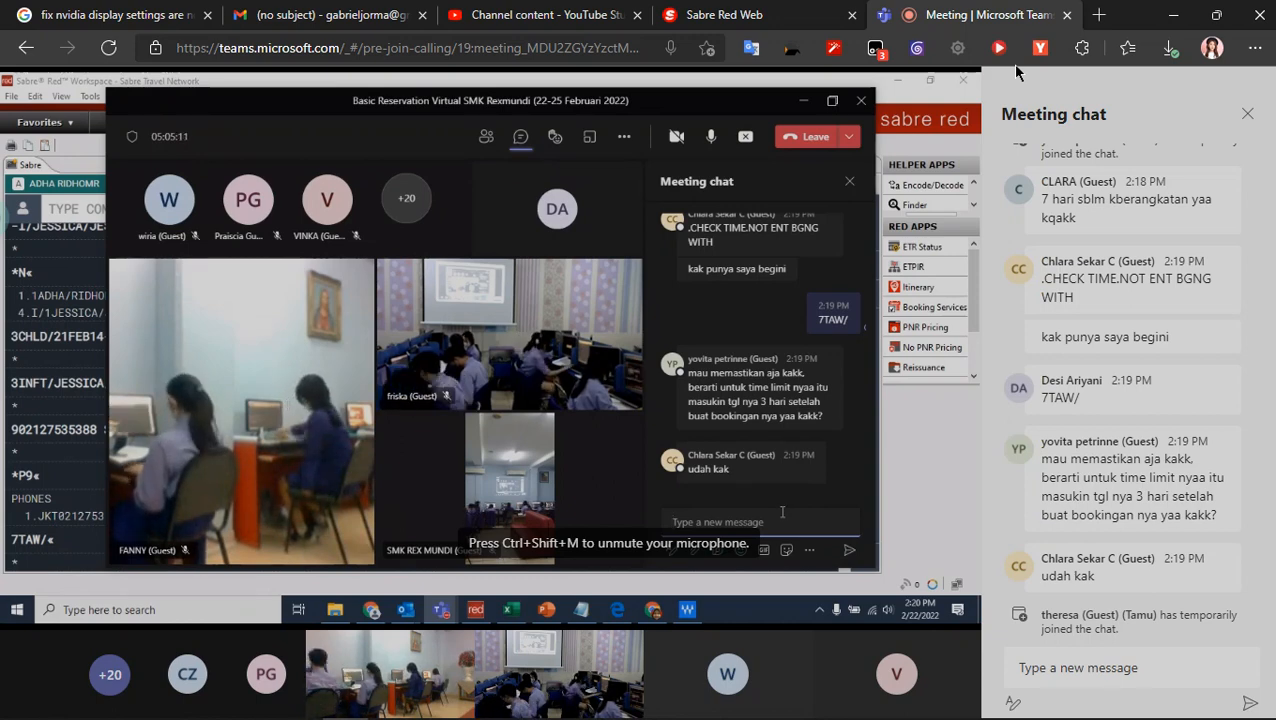
- Search Google in a new browser tab for "cara mematikan komputer dengan cmd"
click(1098, 14)
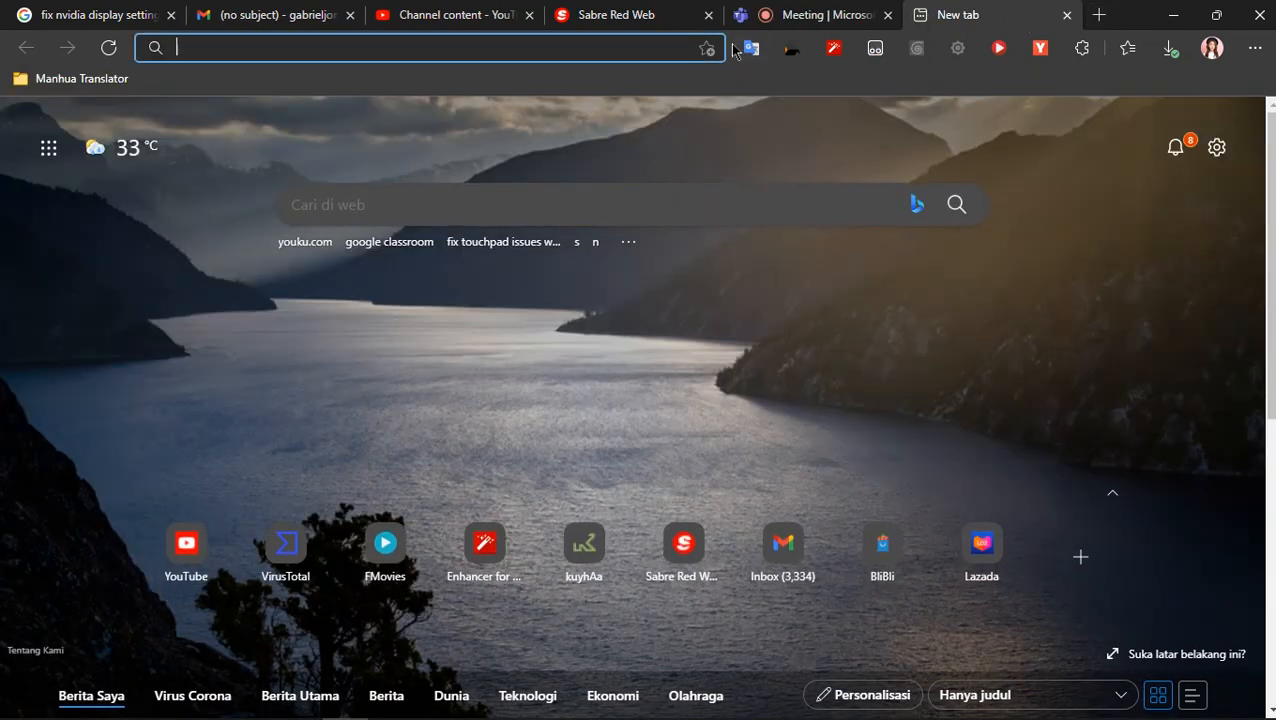
text(cara me)
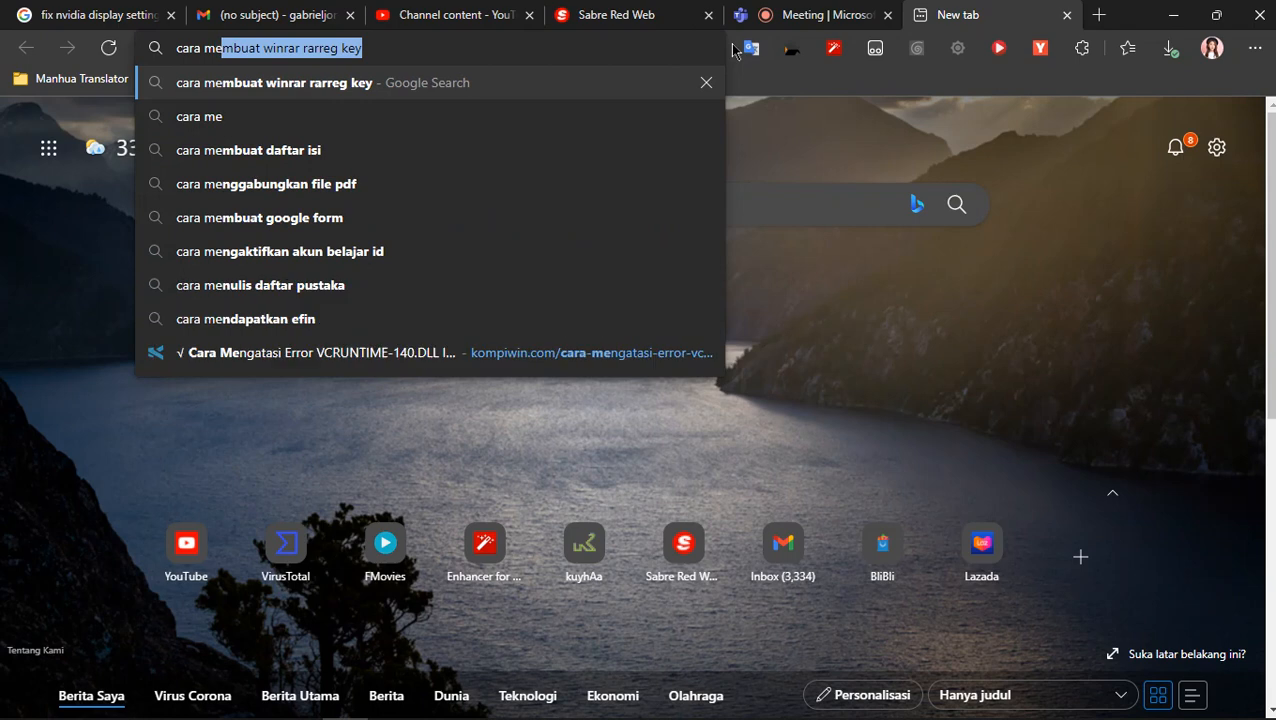
text(matikan)
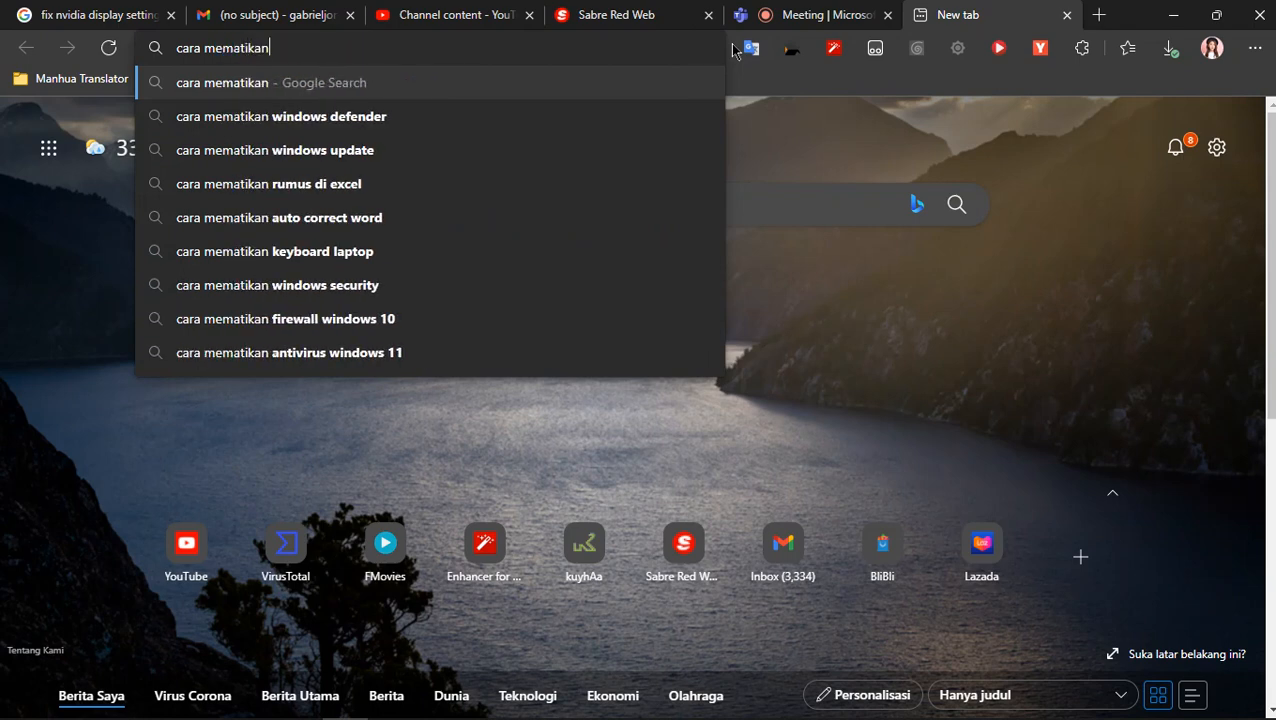
key(BackSpace)
key(BackSpace)
key(BackSpace)
key(BackSpace)
key(BackSpace)
key(BackSpace)
key(BackSpace)
key(BackSpace)
key(BackSpace)
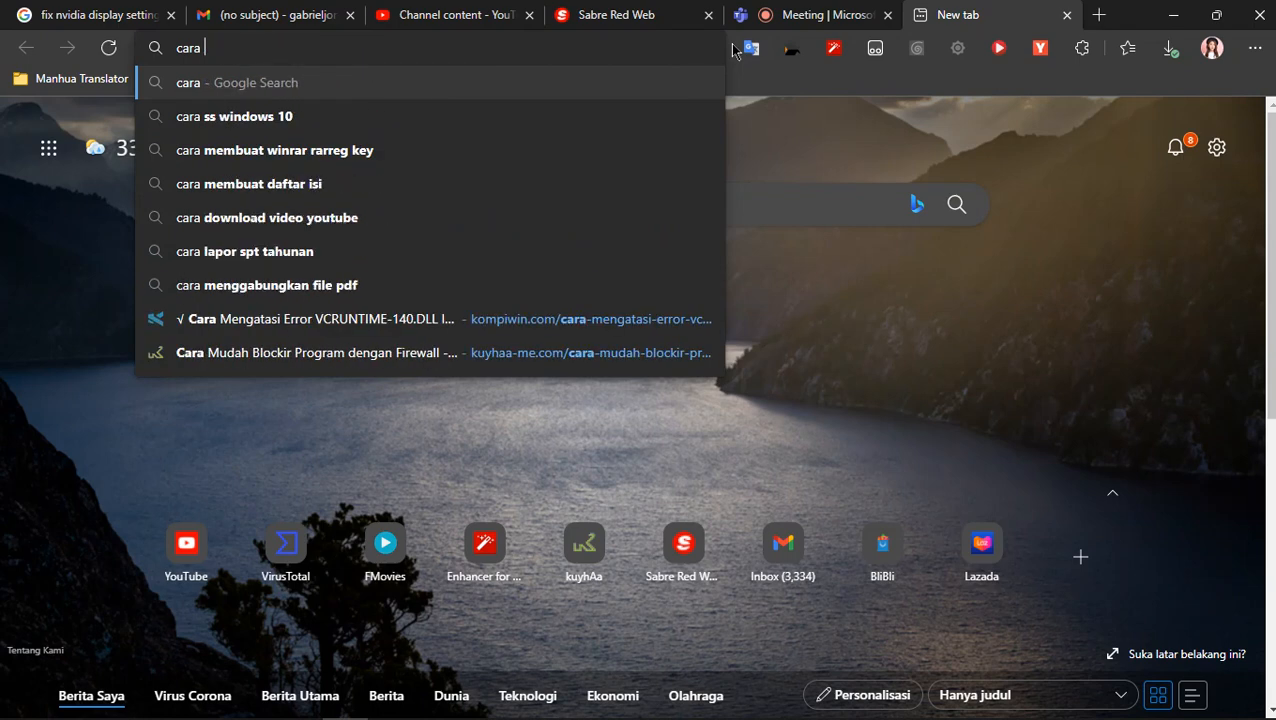
text(mama)
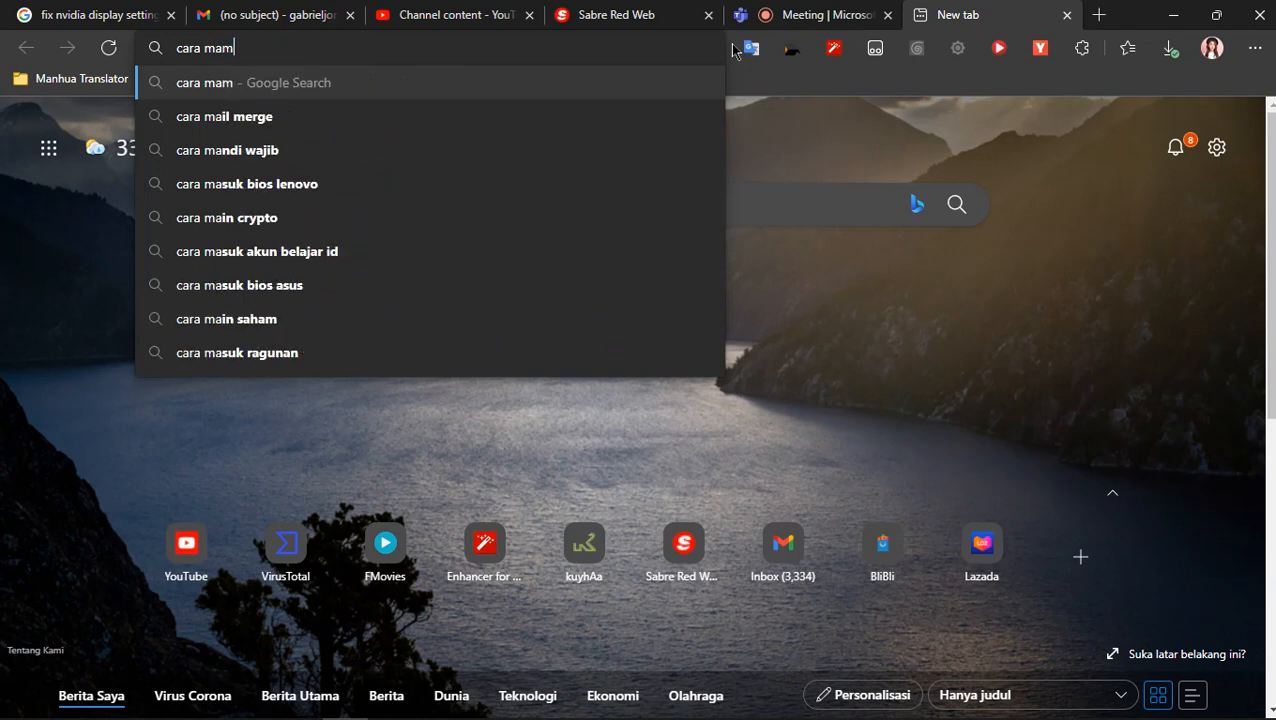
key(BackSpace)
key(BackSpace)
key(BackSpace)
text(emat)
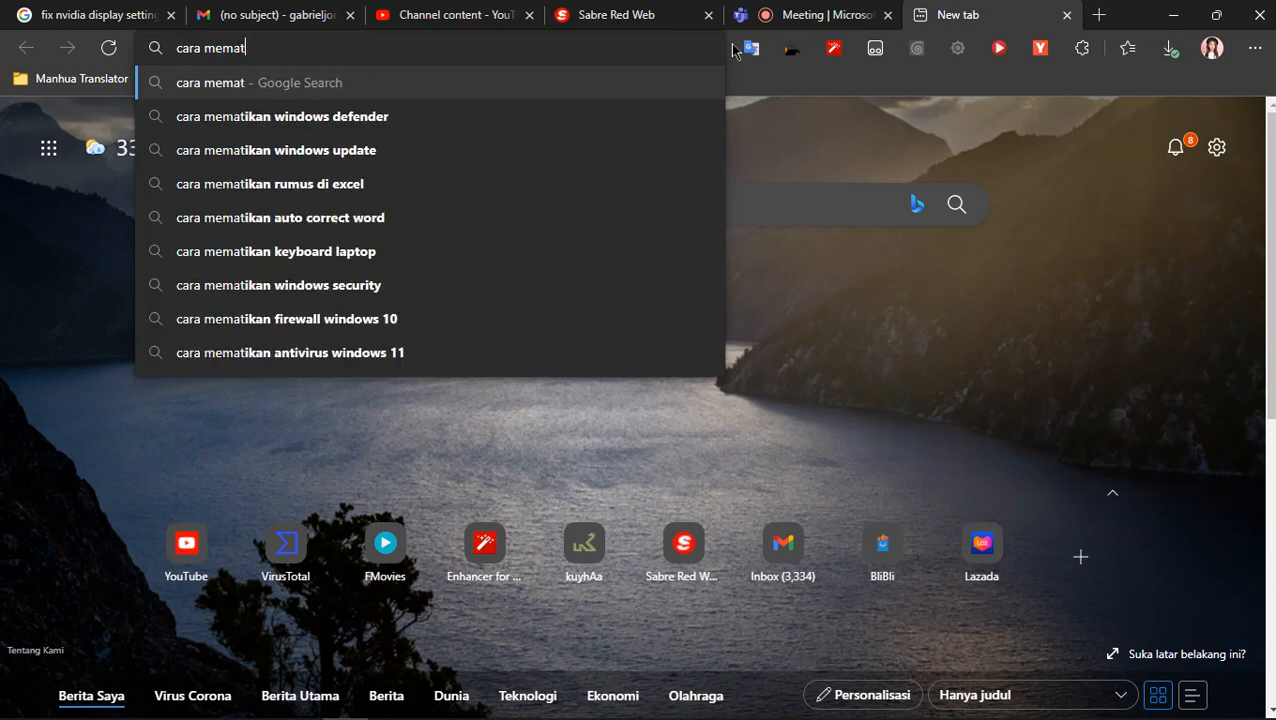
text(ikan komp)
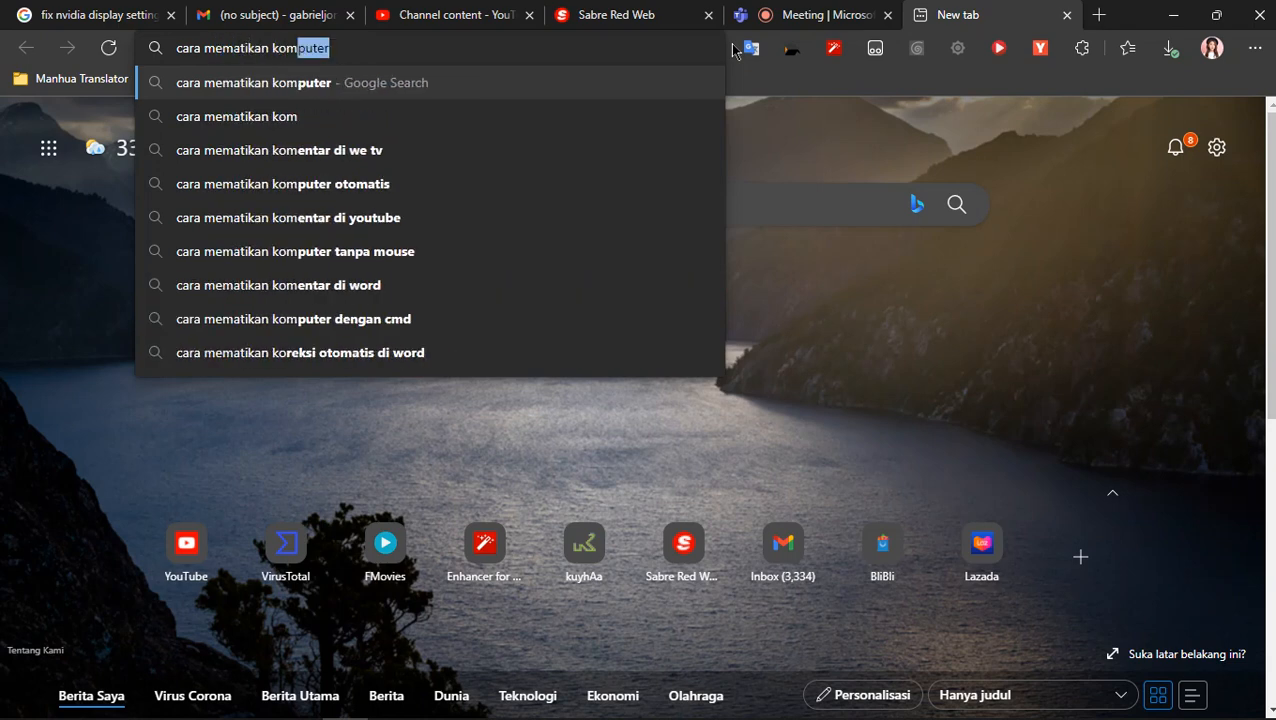
key(Down)
key(Down)
key(Down)
key(Down)
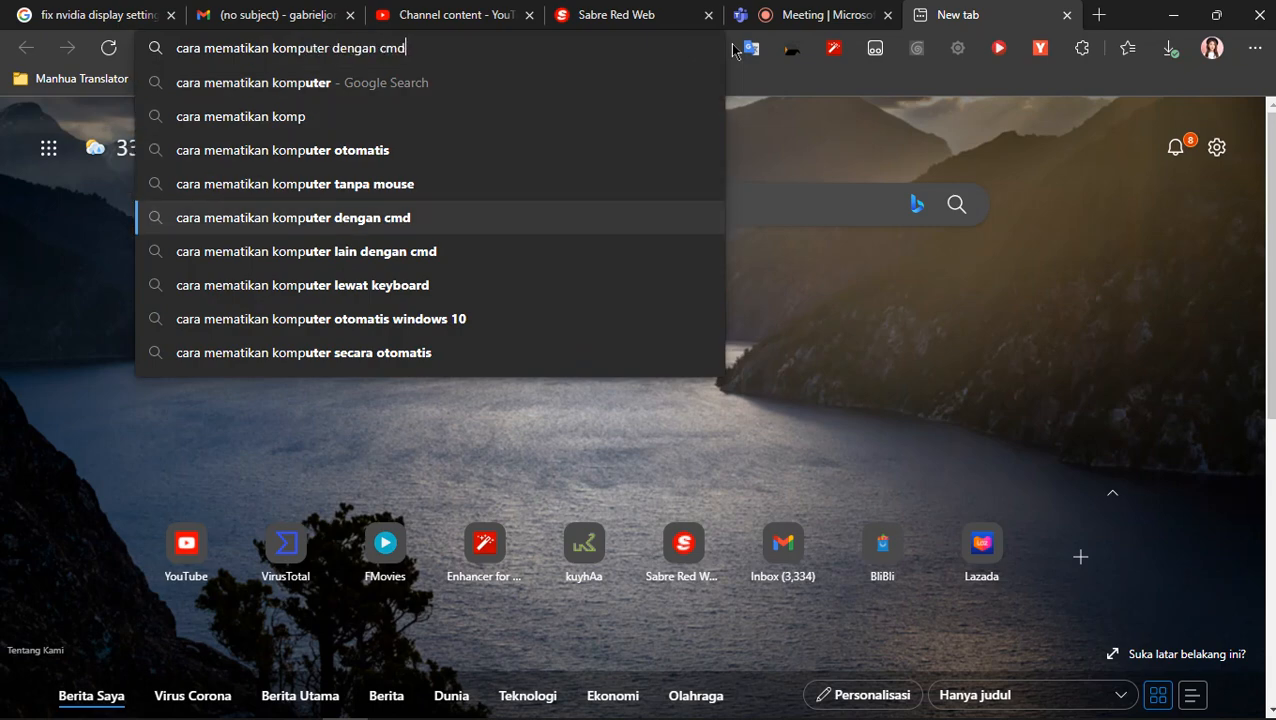
key(Return)
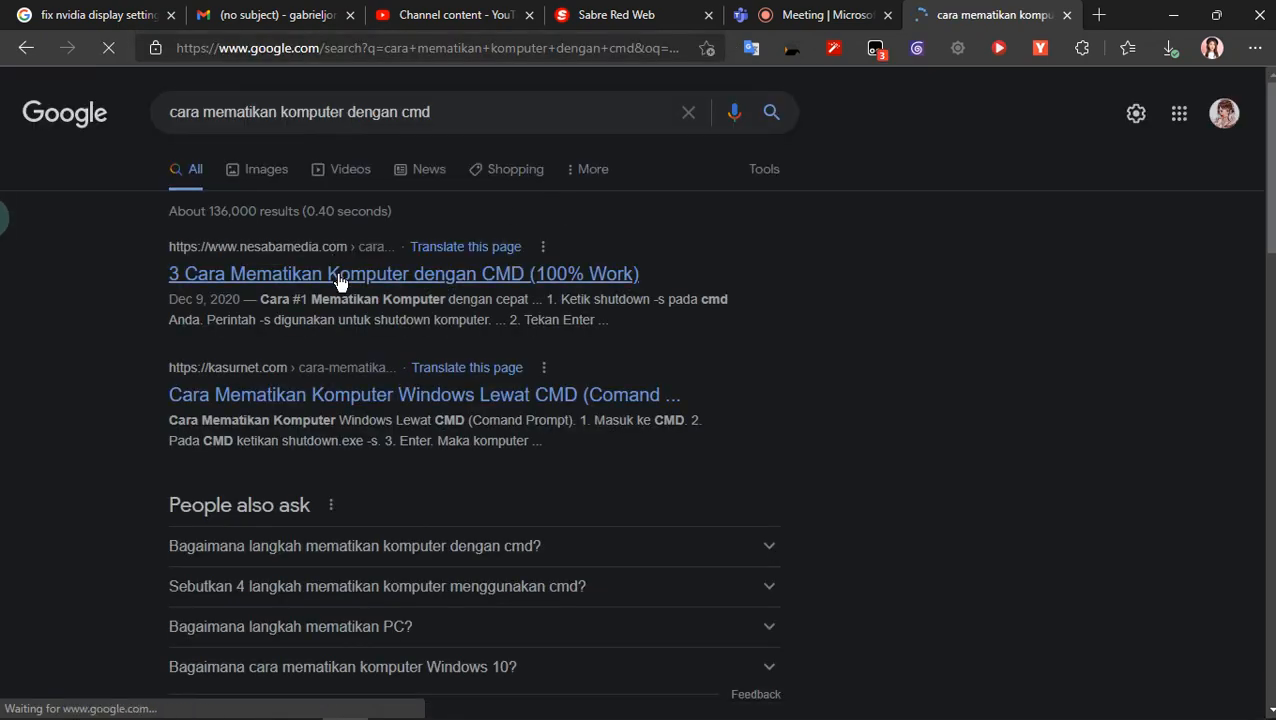
- Open the nesabamedia.com article on shutting down a computer with CMD in a new tab, skim it and minimize the browser
right_click(340, 272)
click(385, 282)
click(960, 14)
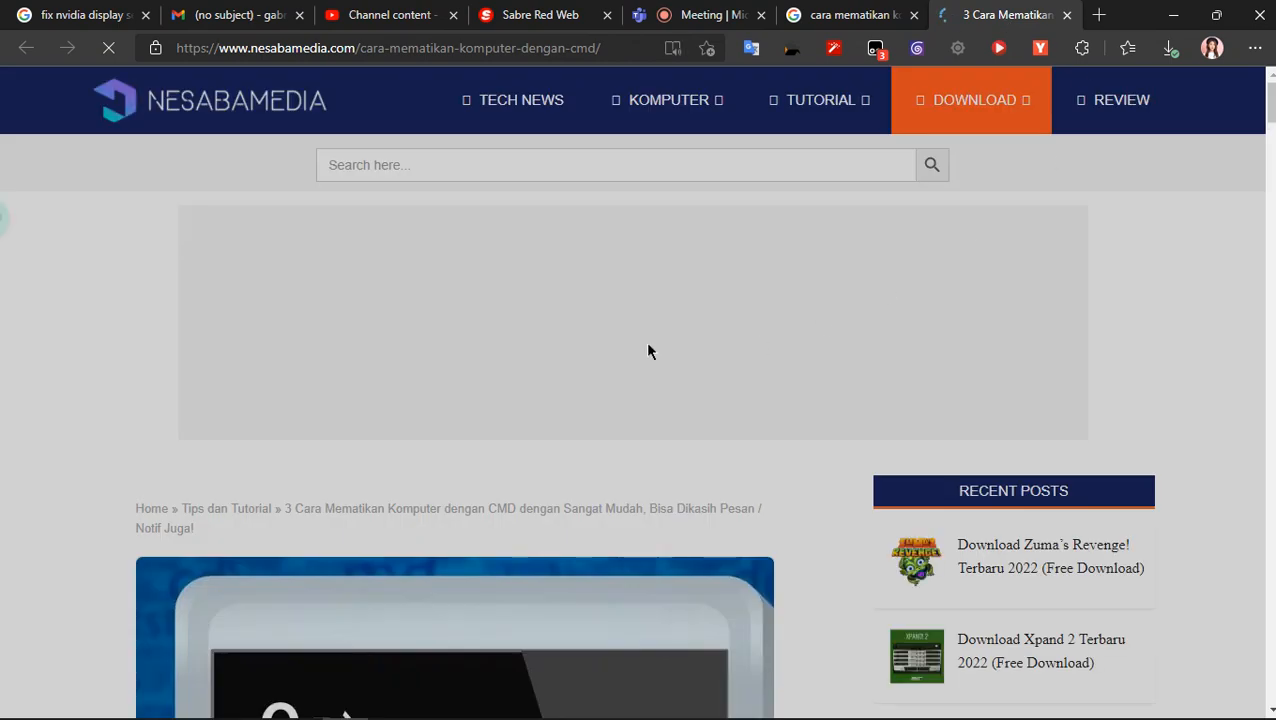
scroll(645, 344, down, 9)
click(875, 10)
click(1172, 15)
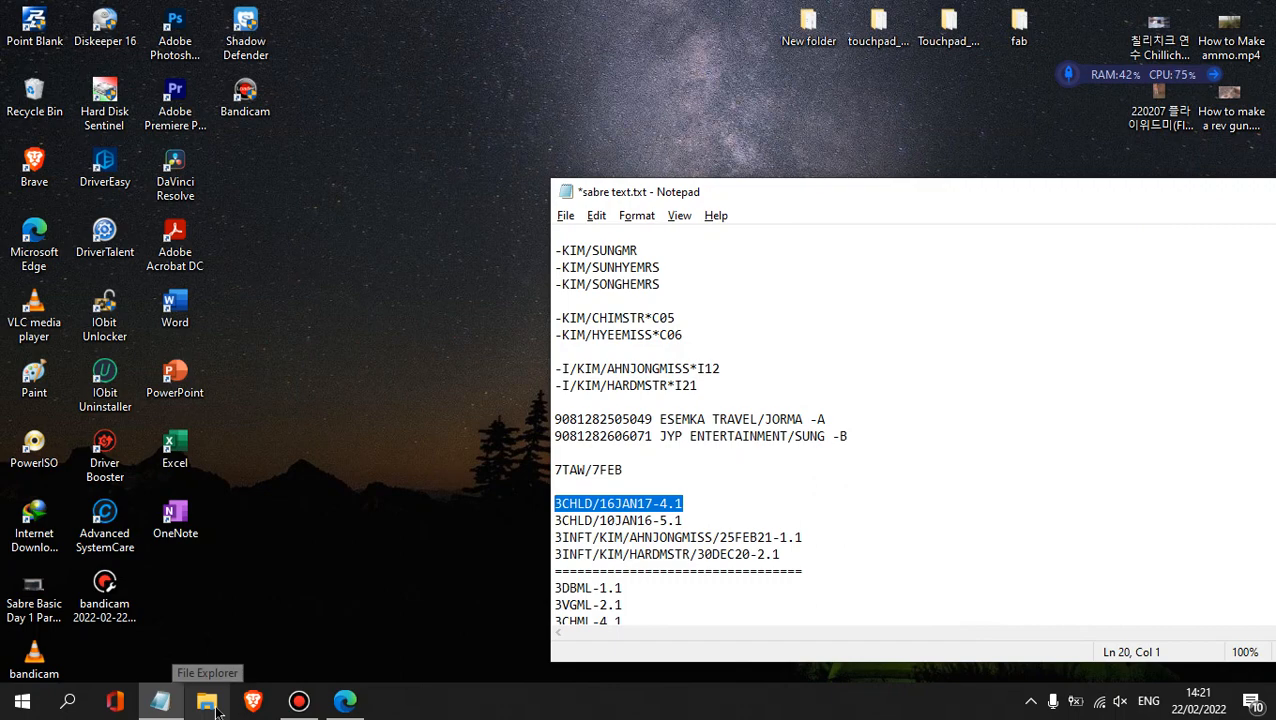
- Open File Explorer, browse to the Old PC folder on Disk (D:), check its Notepad subfolder and return to Old PC
click(216, 707)
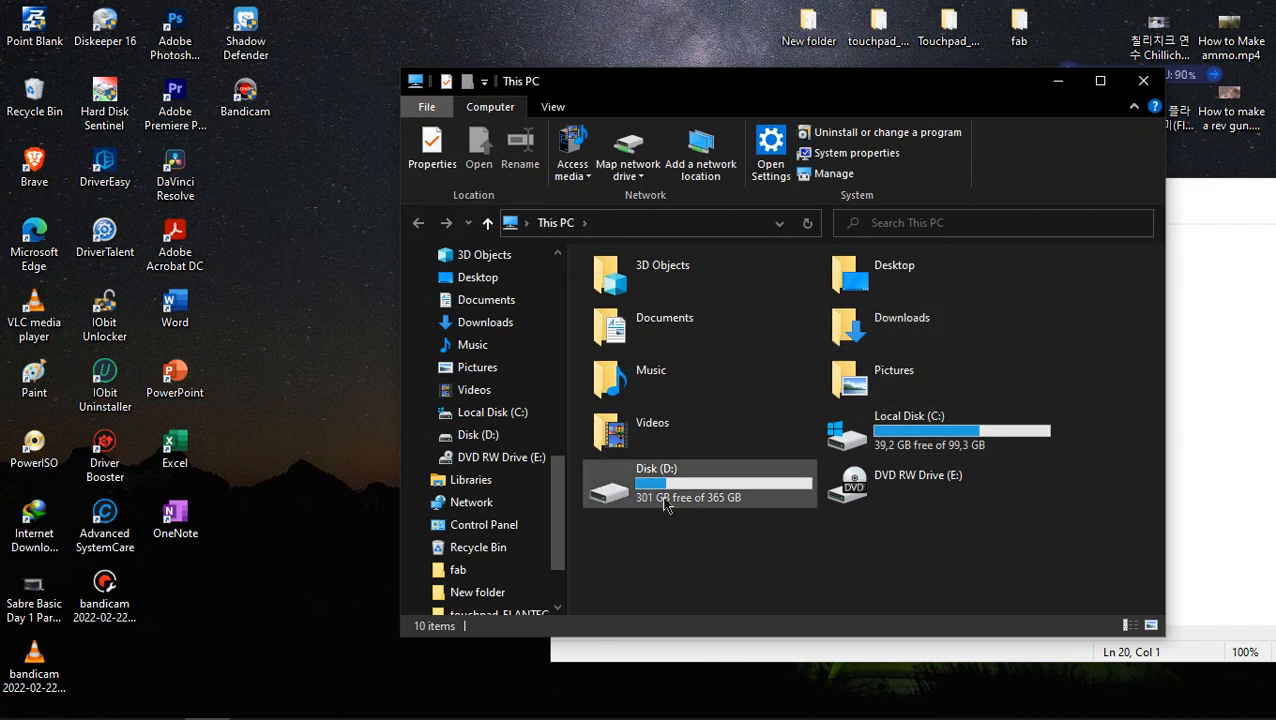
double_click(735, 497)
double_click(743, 318)
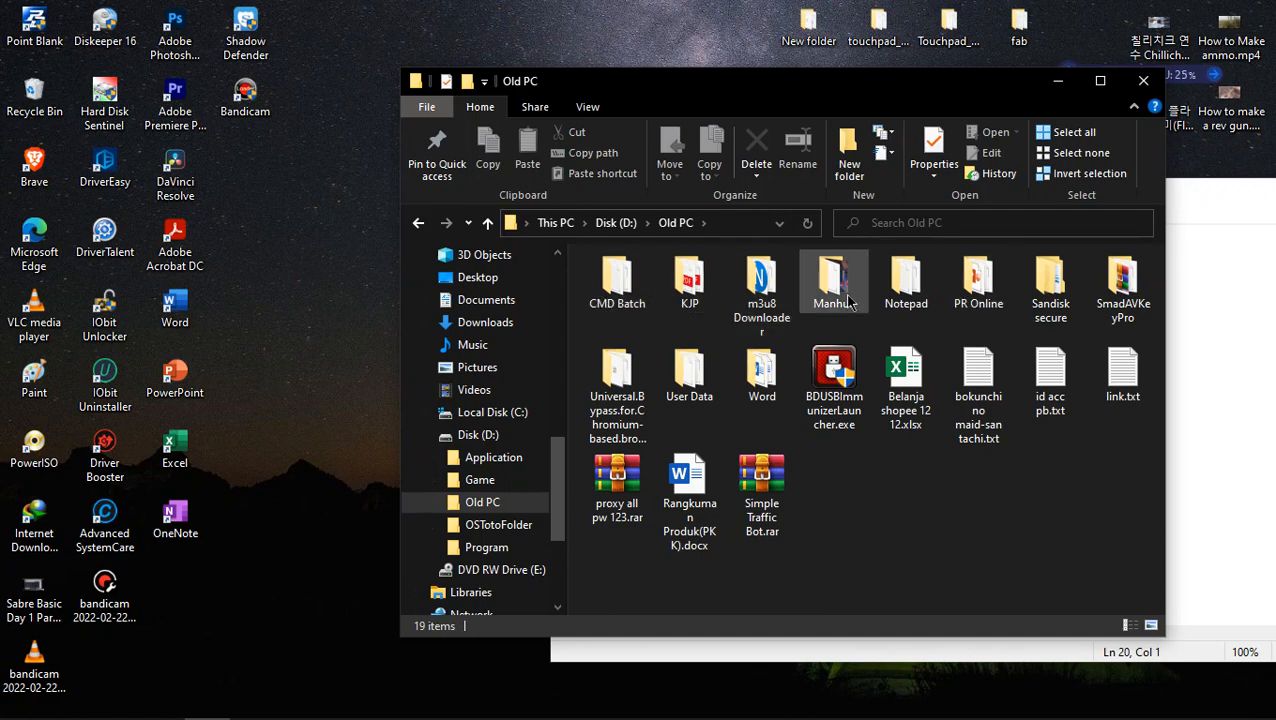
double_click(900, 298)
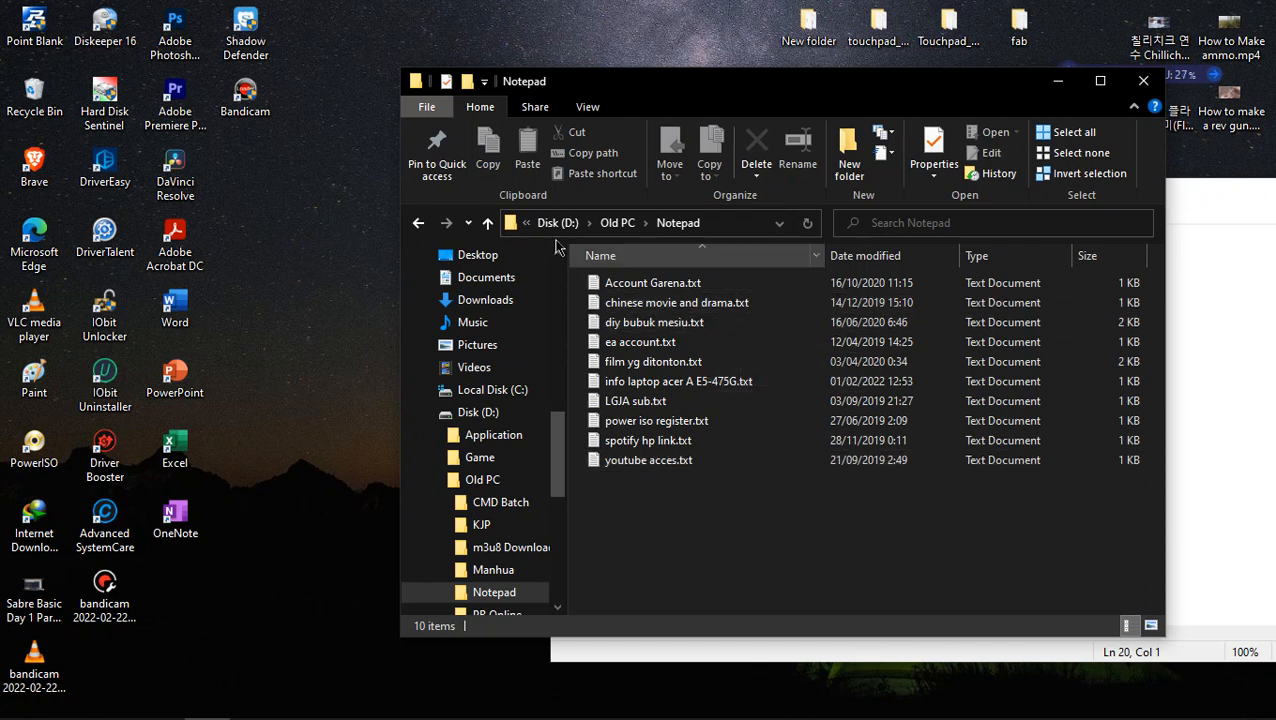
click(419, 224)
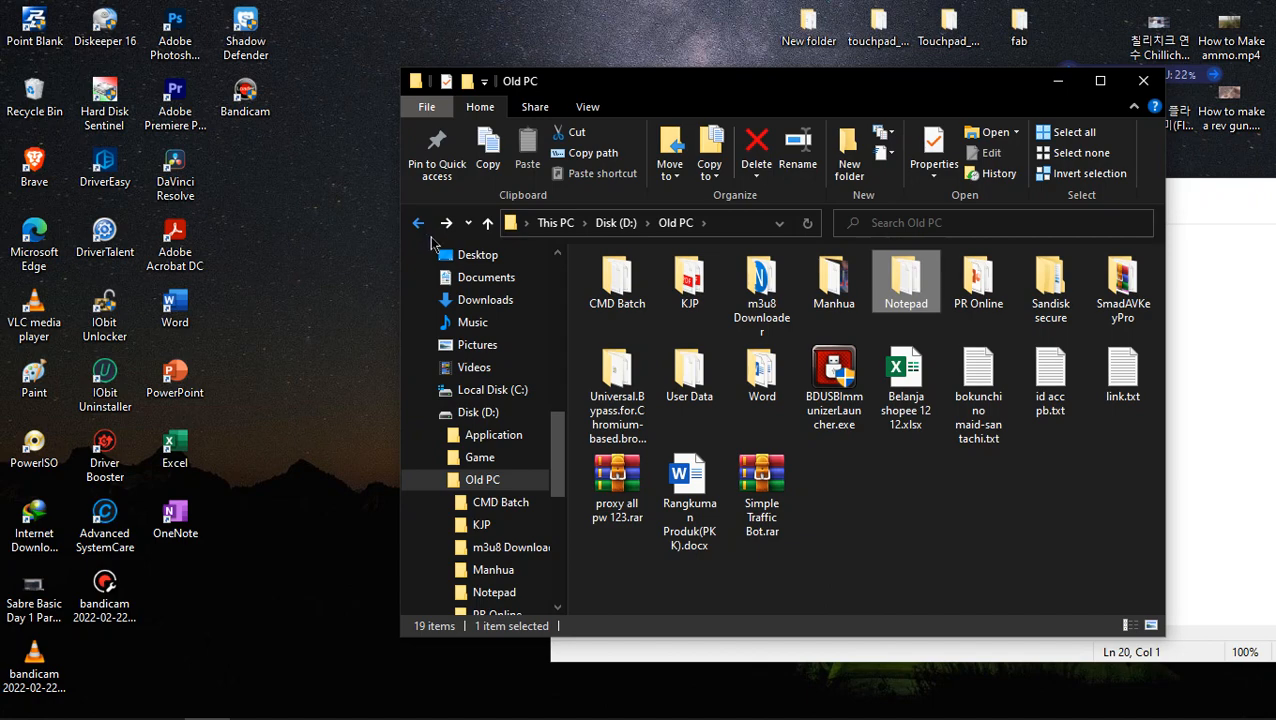
- Switch to the Edge browser, view the Sabre Red Web session and the CMD shutdown article, and minimize the browser
mouse_move(397, 713)
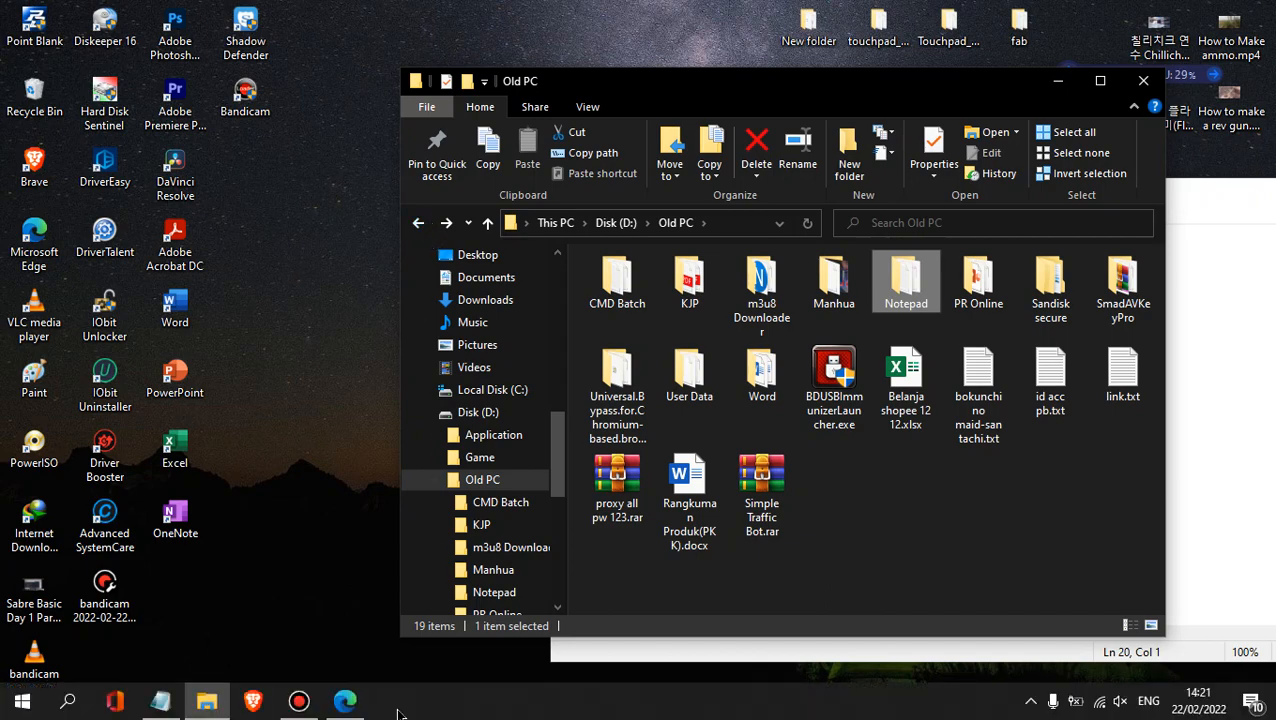
click(310, 705)
click(300, 703)
click(344, 701)
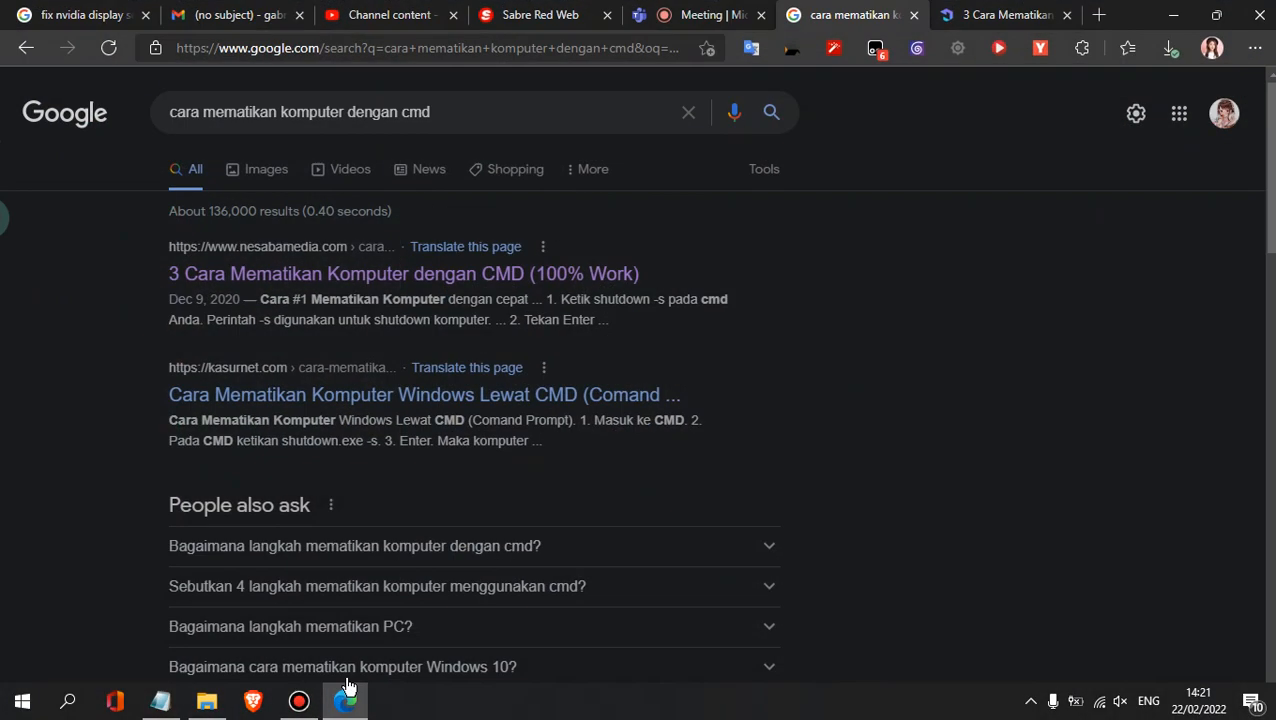
click(575, 10)
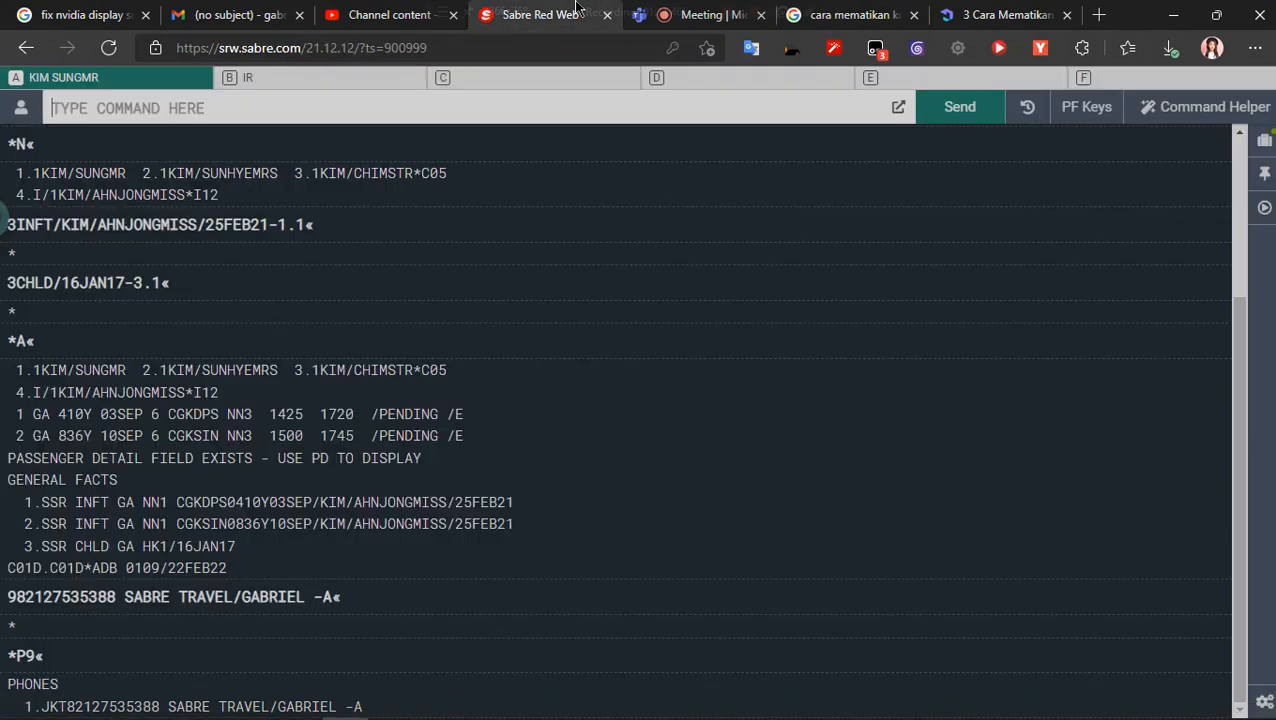
click(985, 15)
click(1184, 8)
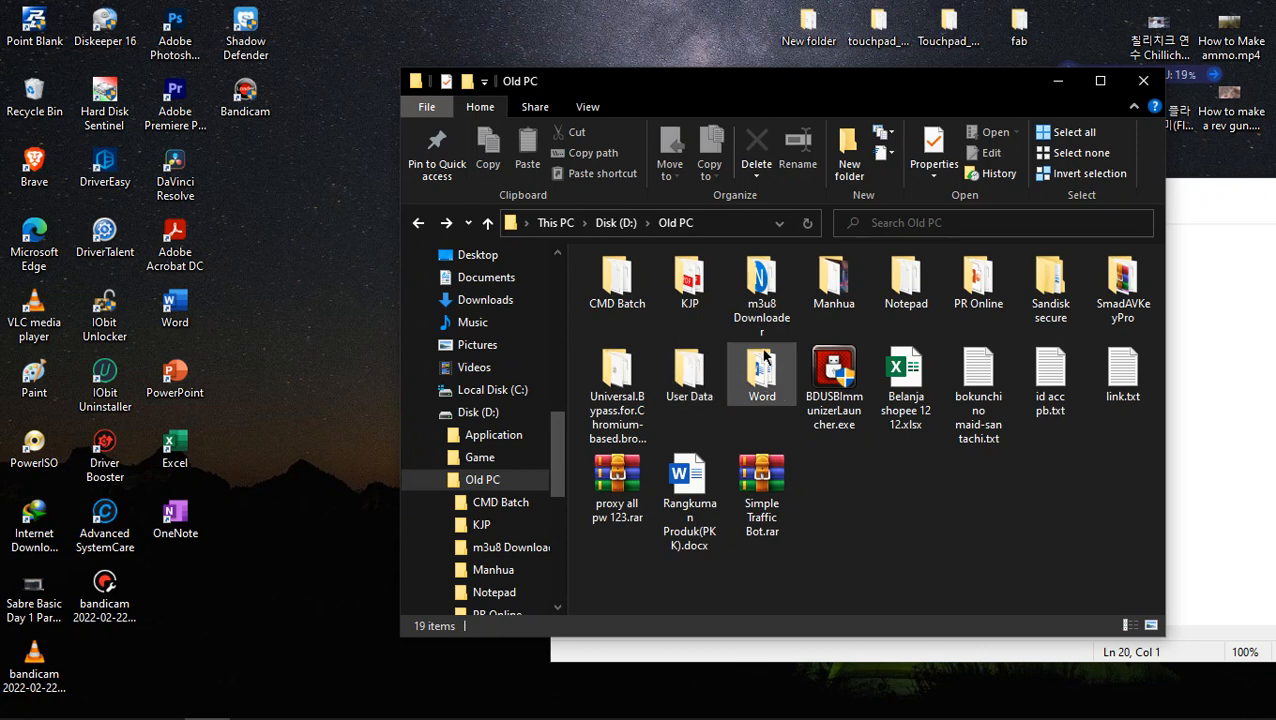
- Open the CMD Batch folder inside Old PC and run See All Wifi Pass.bat
double_click(617, 282)
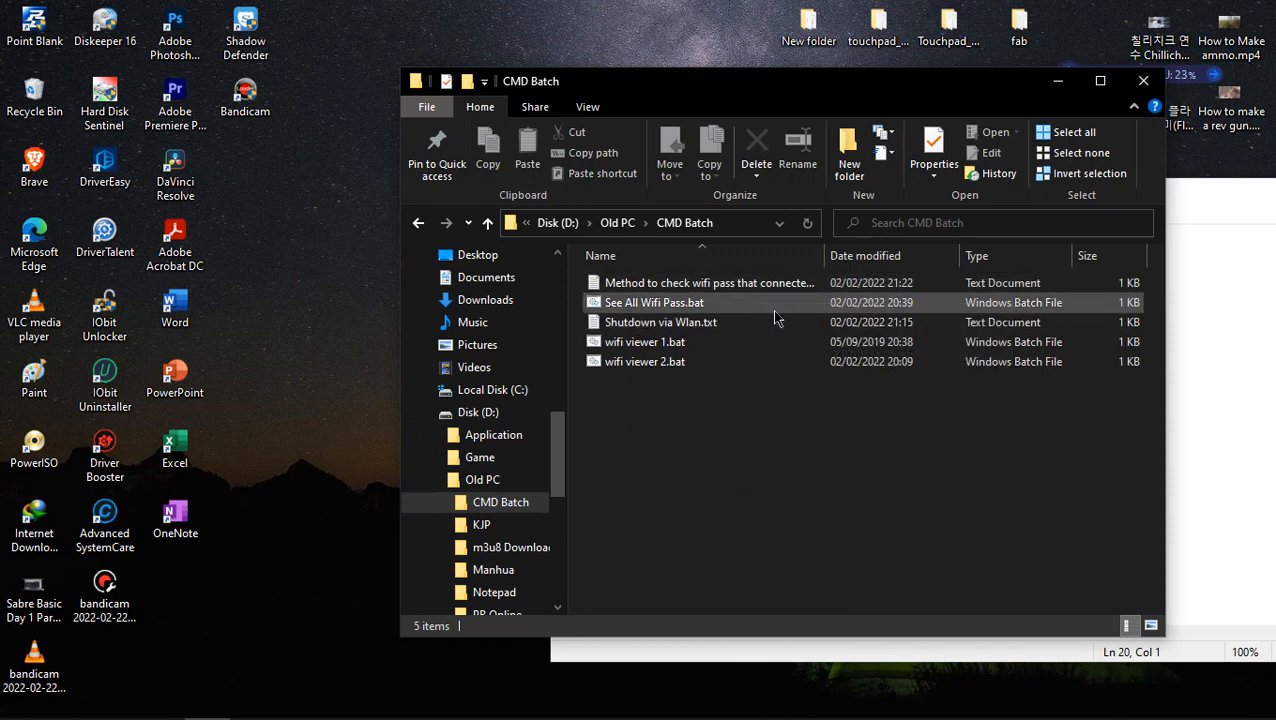
double_click(686, 304)
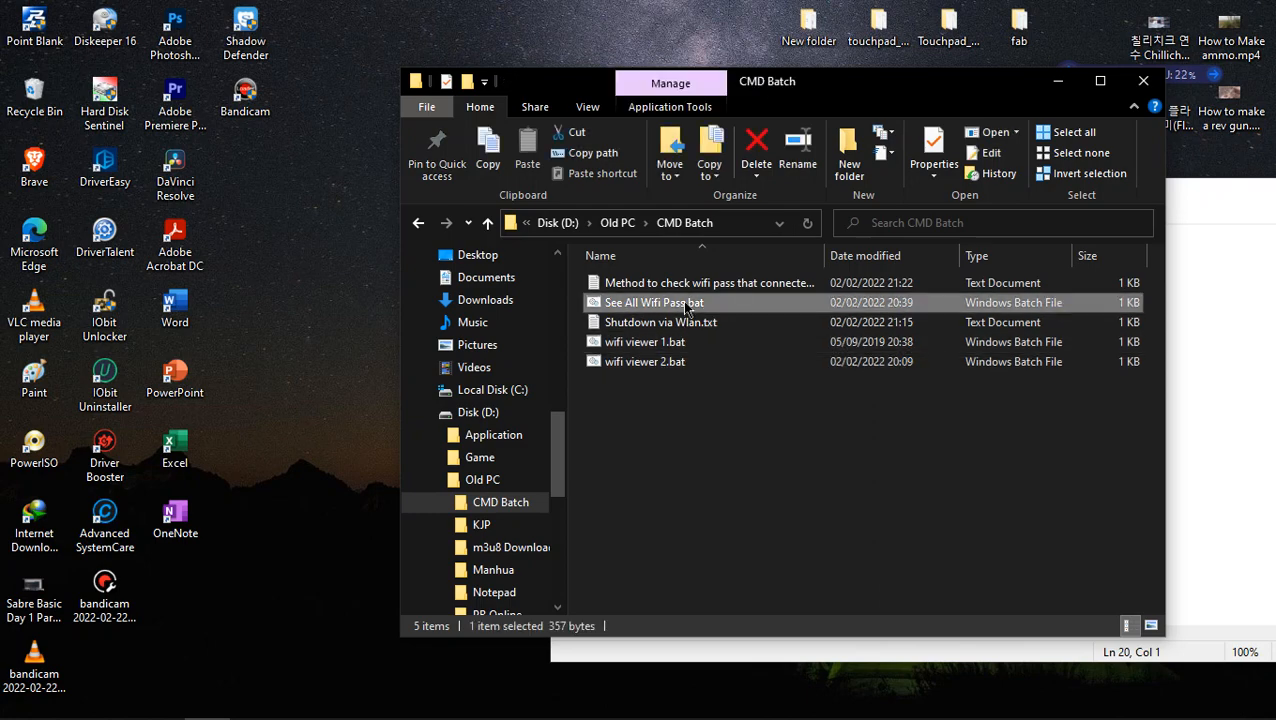
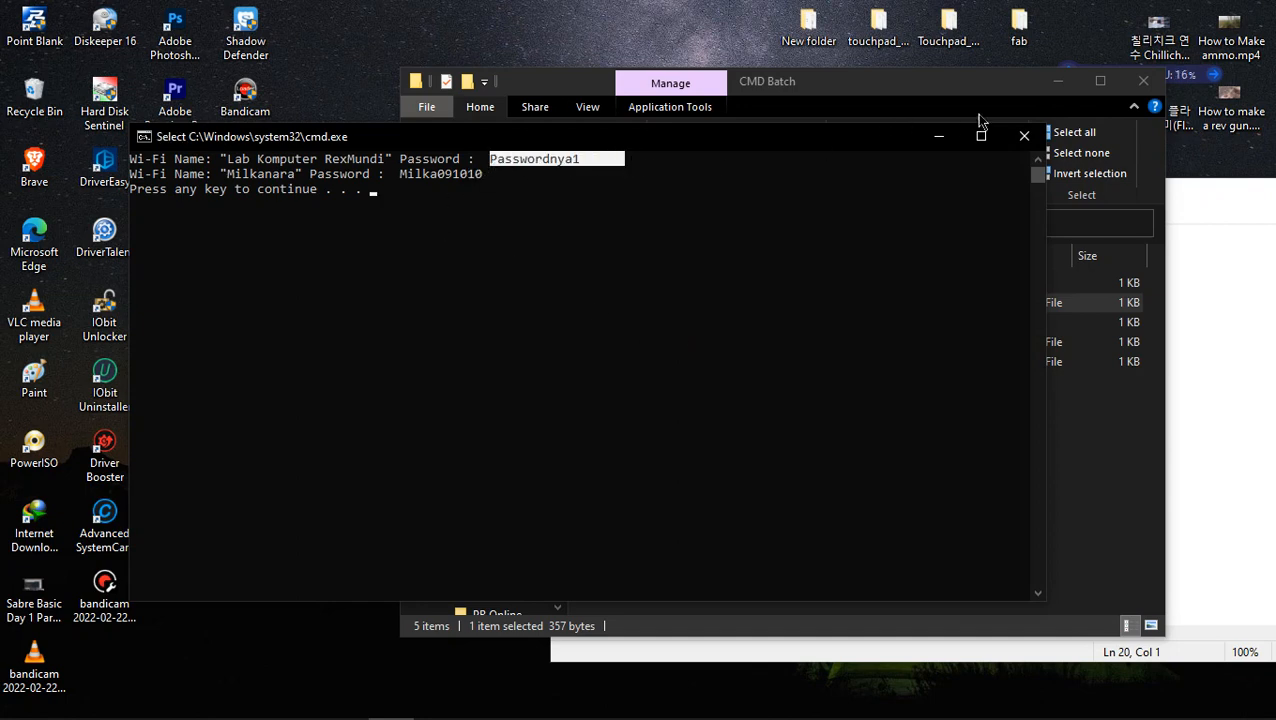
- Close the Wi-Fi password console window and open Shutdown via Wlan.txt from the CMD Batch folder
click(1022, 134)
click(771, 390)
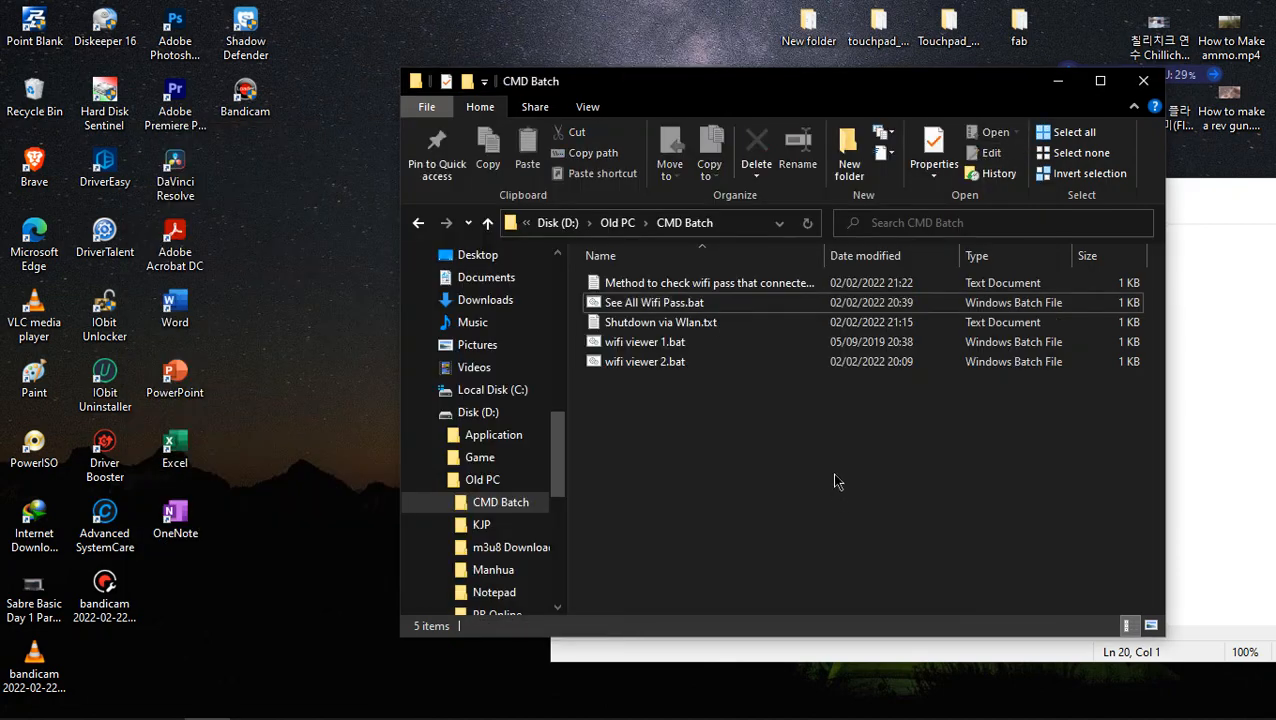
double_click(812, 324)
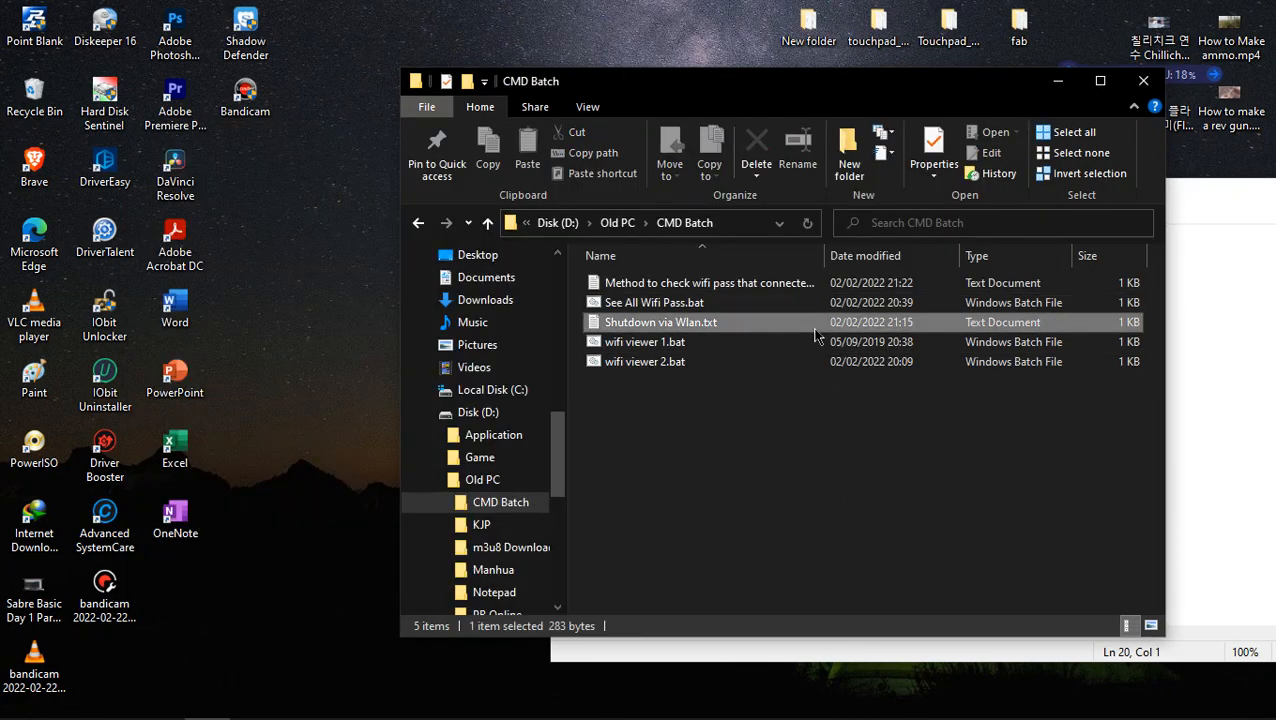
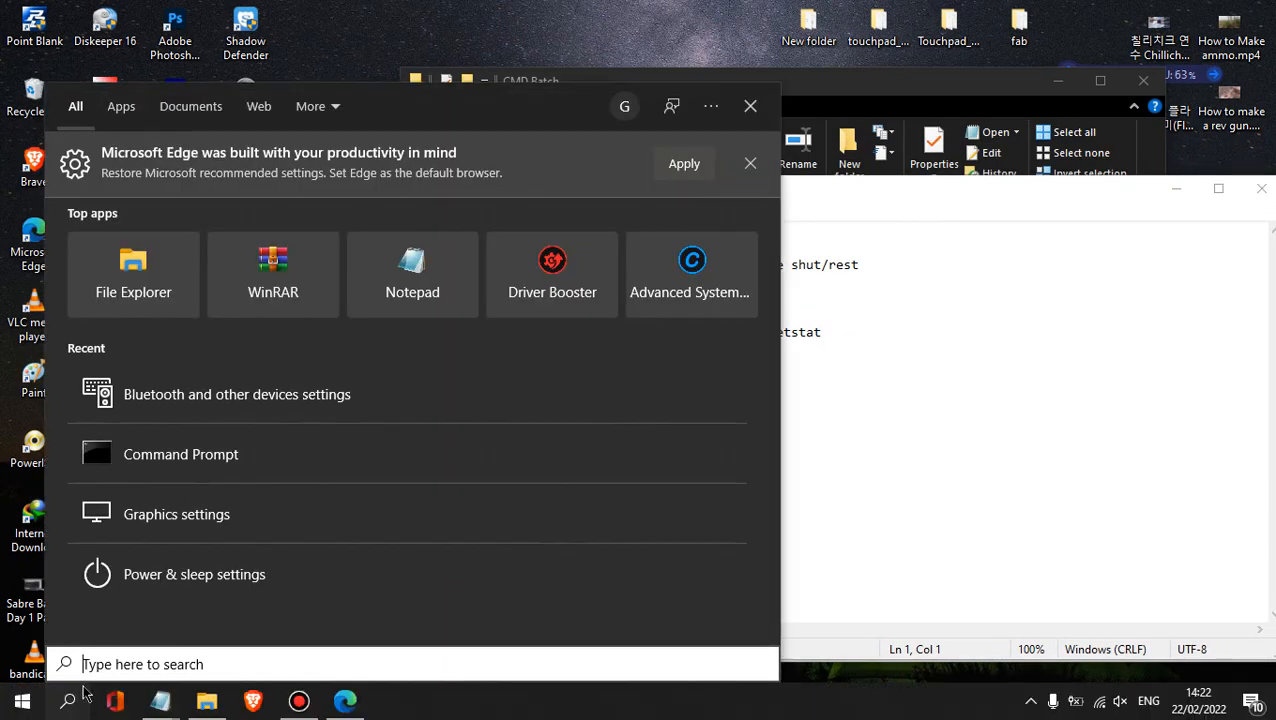
- Start Command Prompt as administrator from the recent items in Windows search
right_click(214, 455)
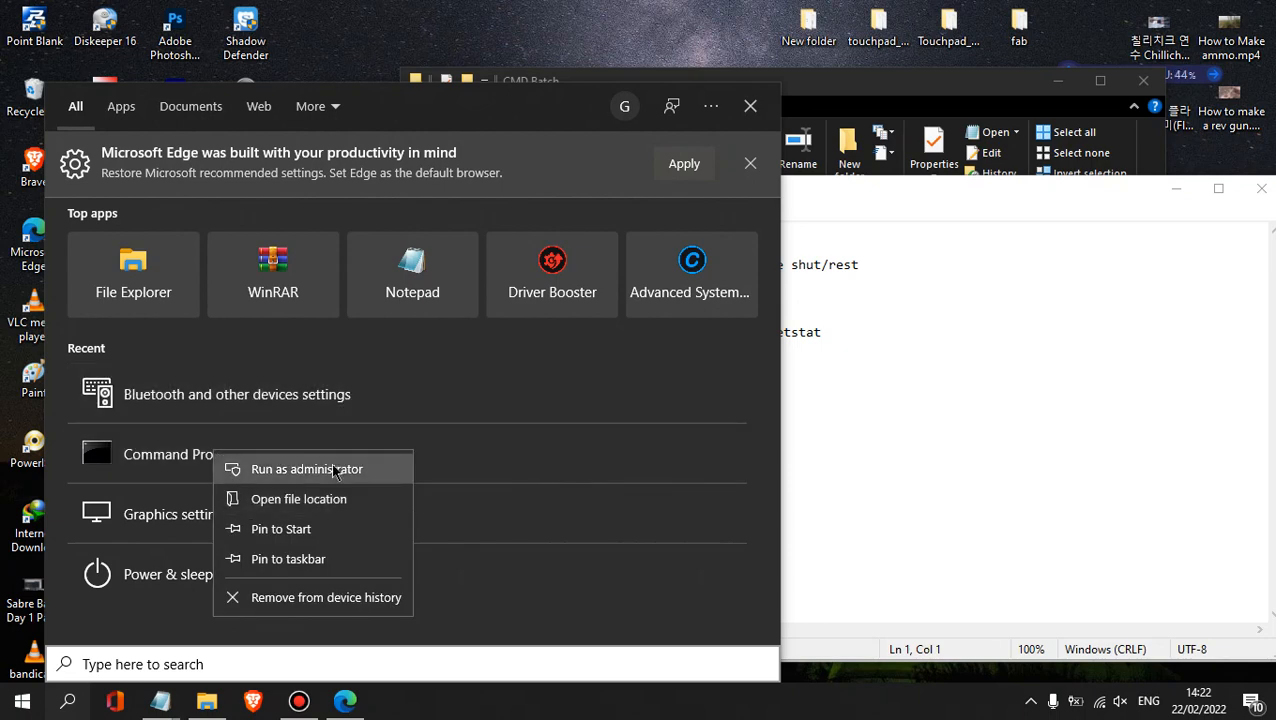
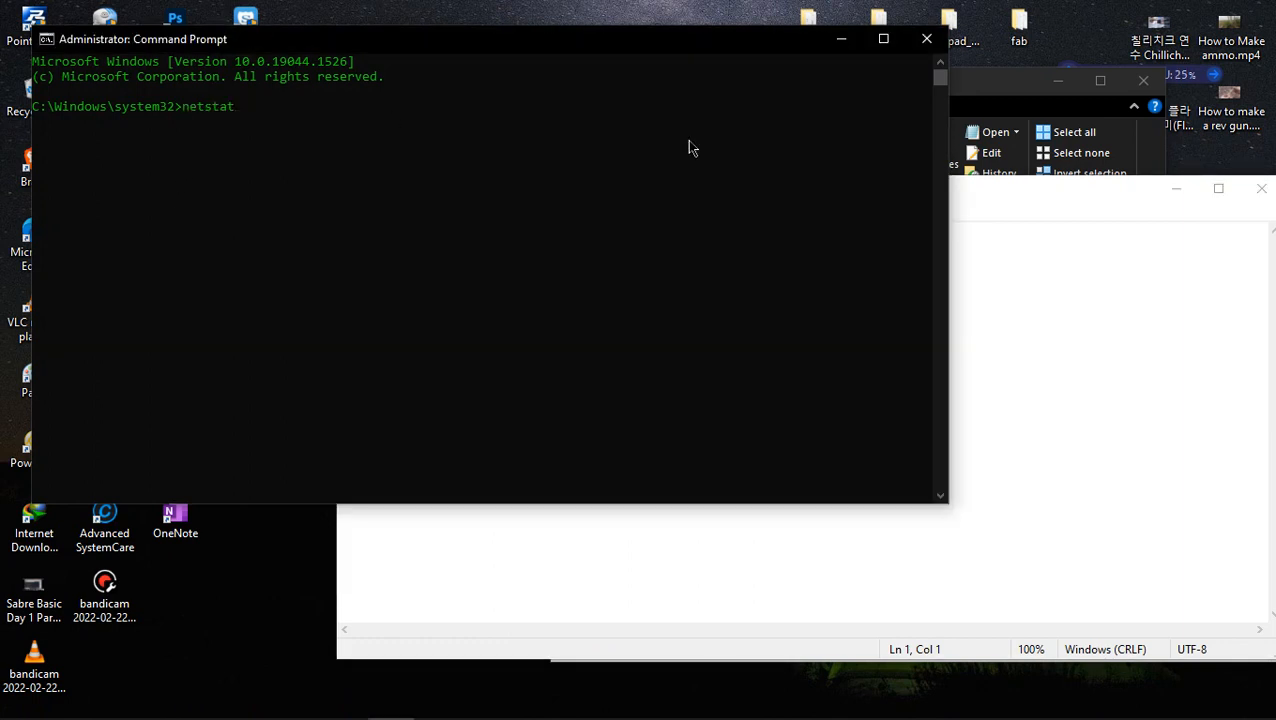
- Run netstat in the administrator Command Prompt to list the computer's active network connections
text(netstat)
key(Return)
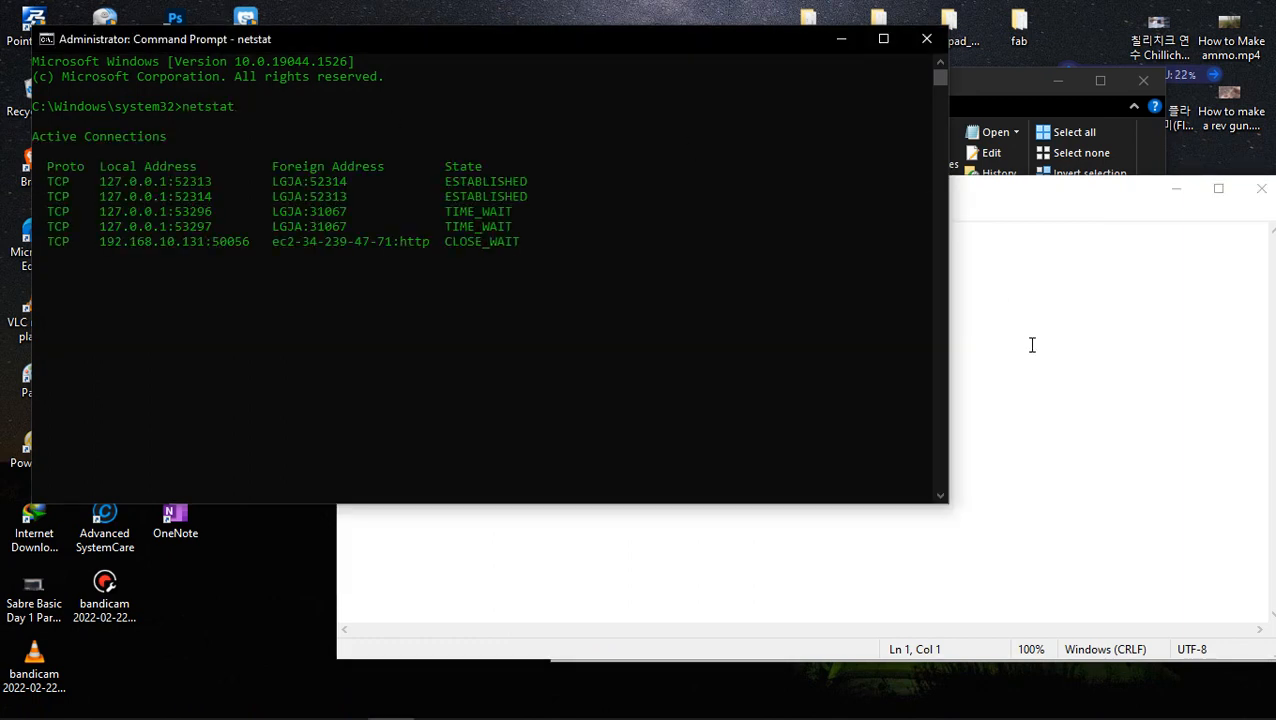
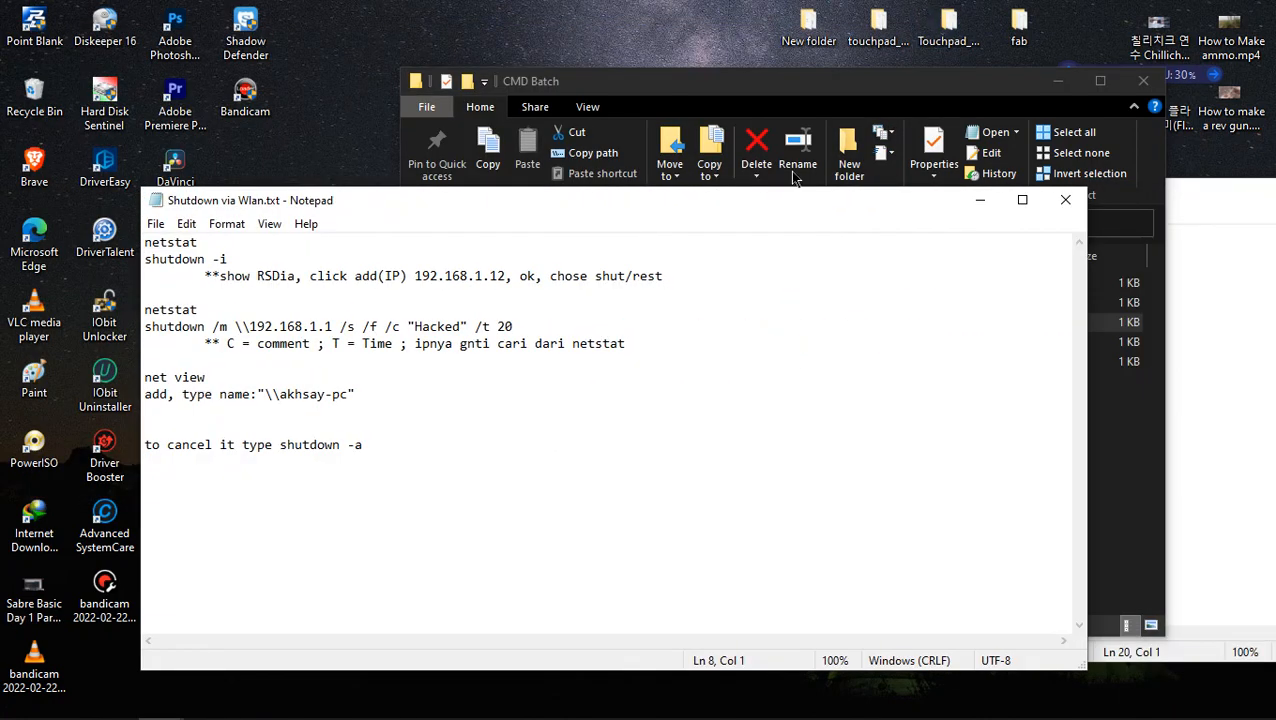
- Close the Shutdown via Wlan.txt notes, switch to Microsoft Edge and close the shutdown article and its Google search page
click(1075, 200)
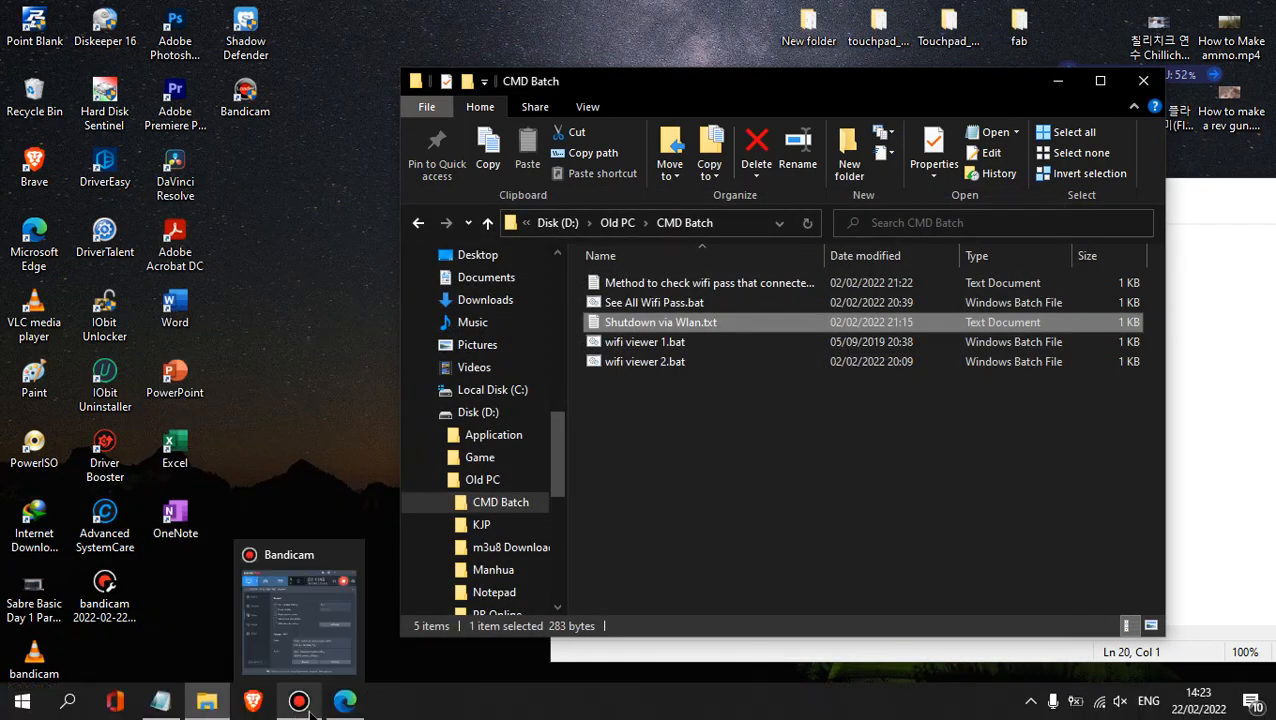
click(335, 590)
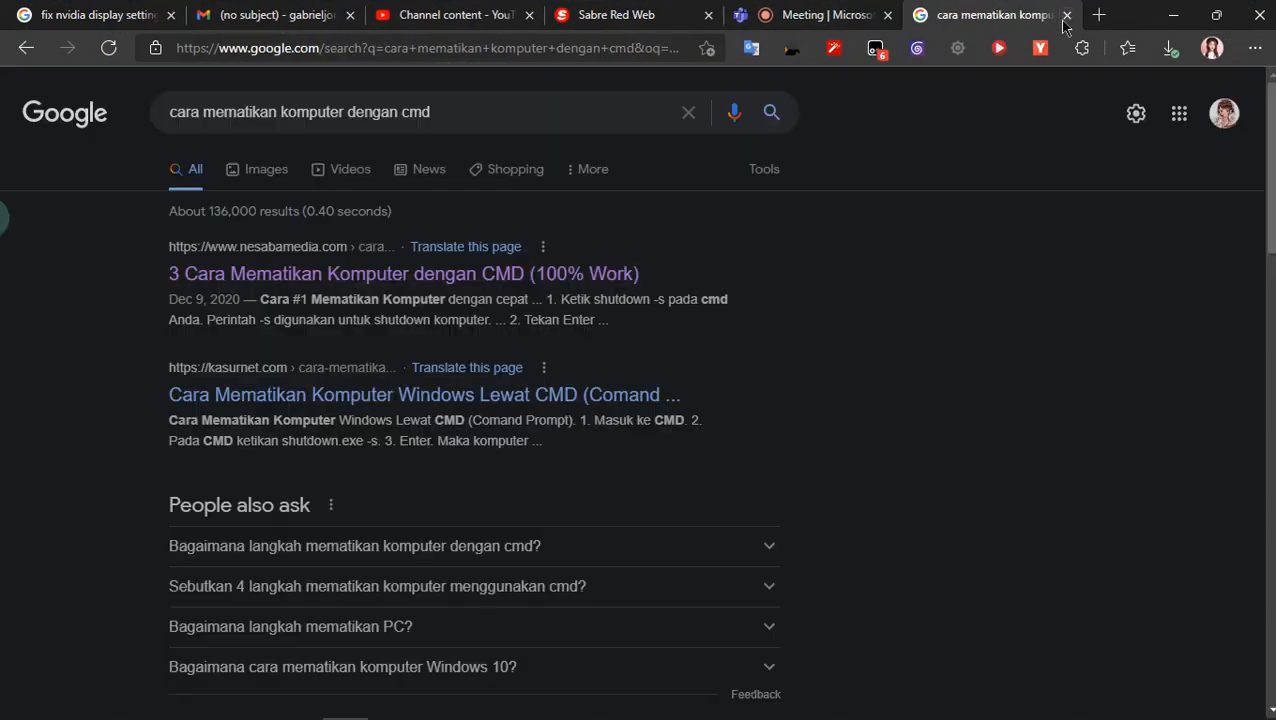
click(1067, 16)
click(1067, 16)
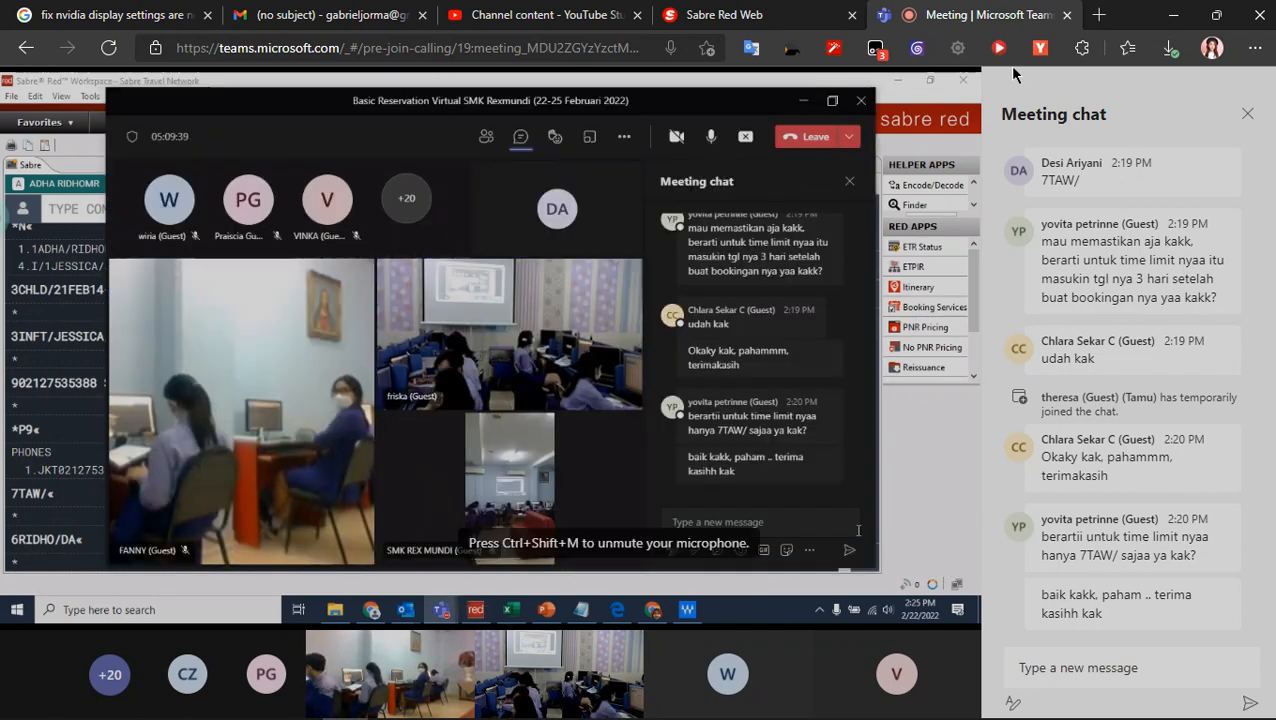
- Check the class meeting and submit the ticketing time limit entry 7TAW/ in Sabre Red Web
click(760, 15)
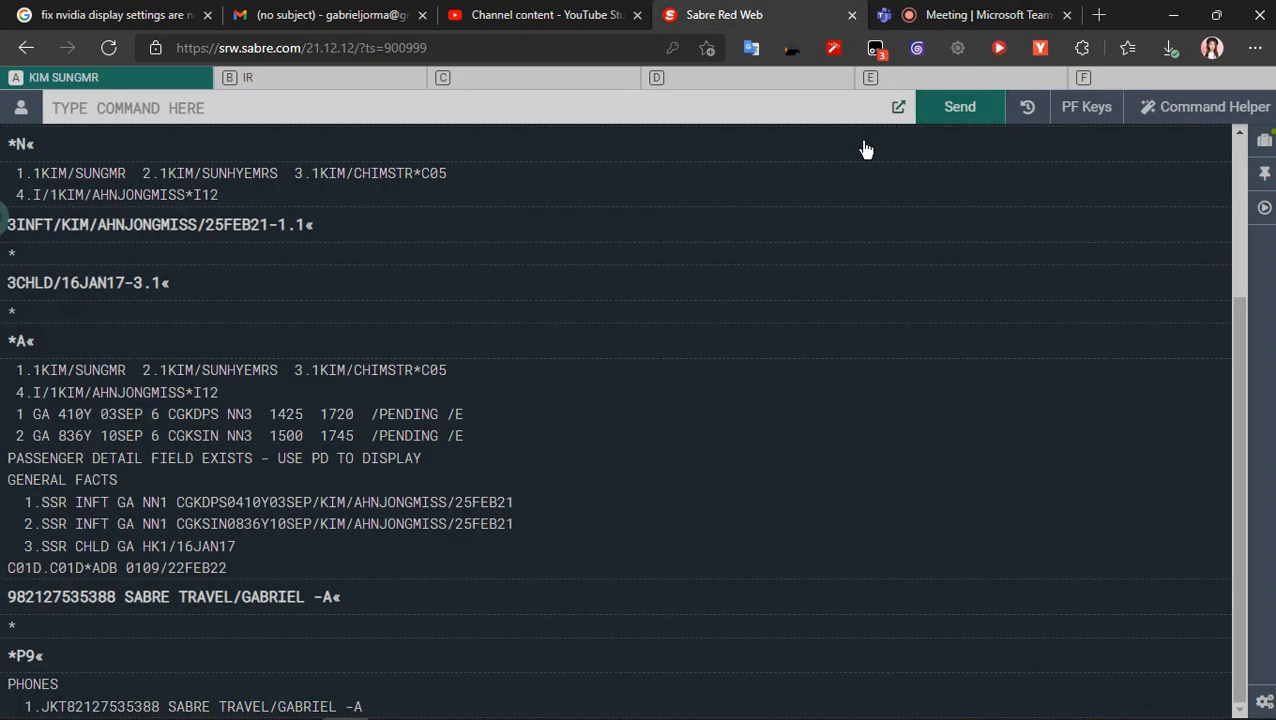
click(948, 12)
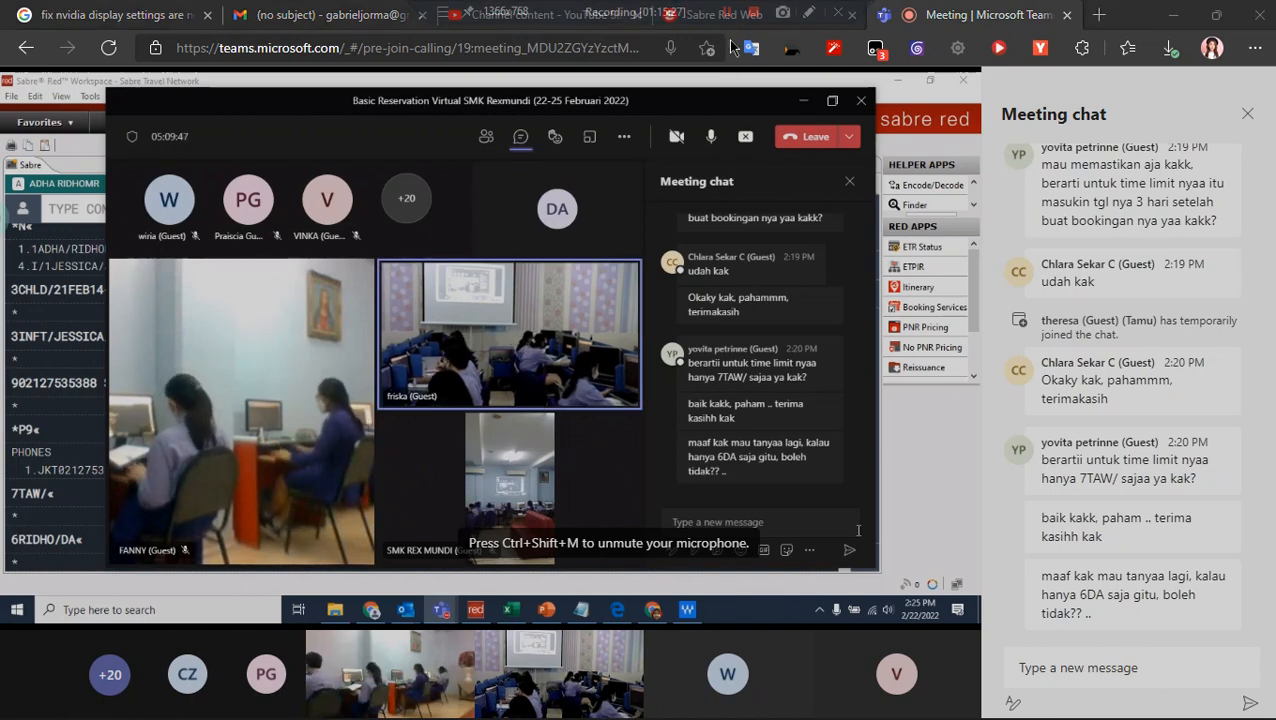
click(753, 14)
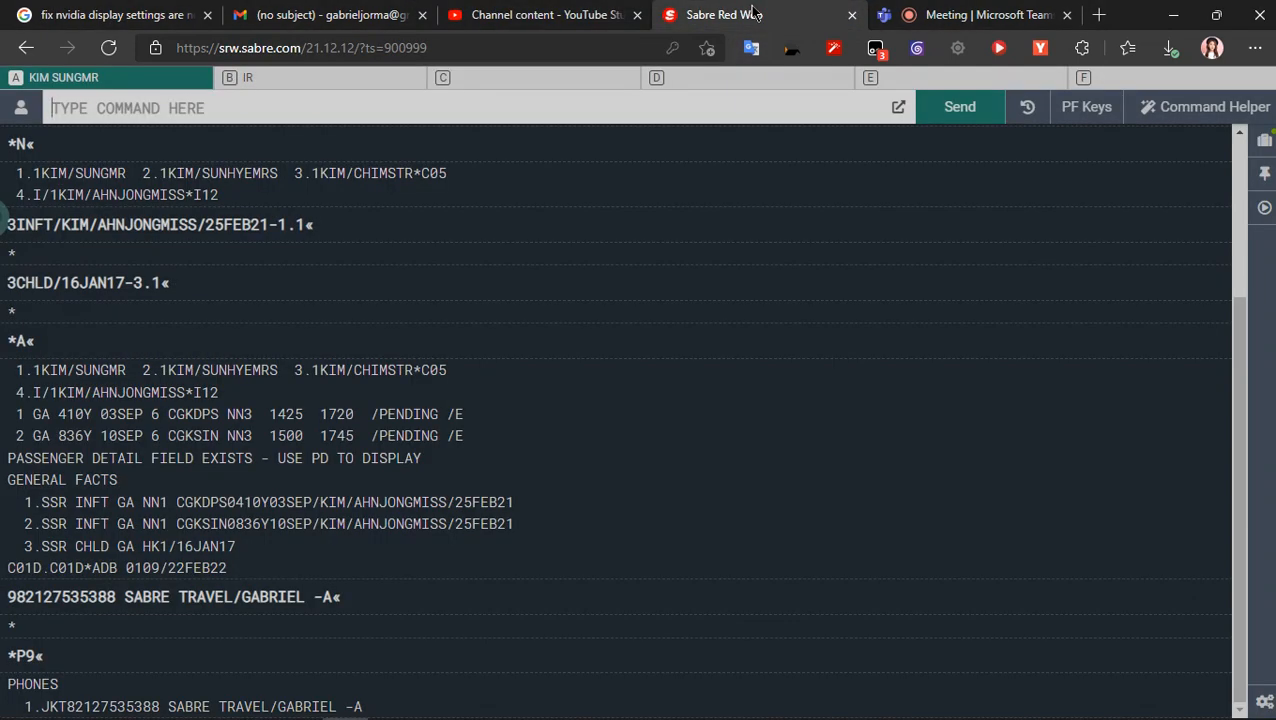
text(7TAW)
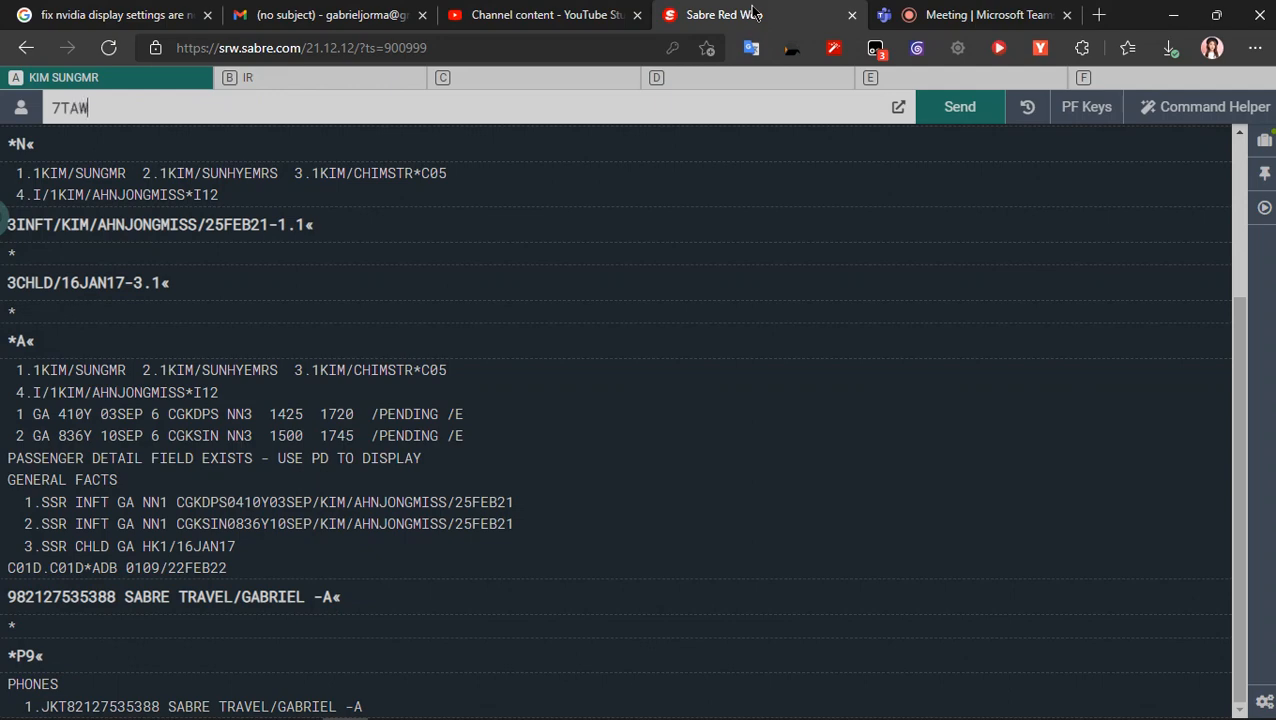
text(/)
key(Return)
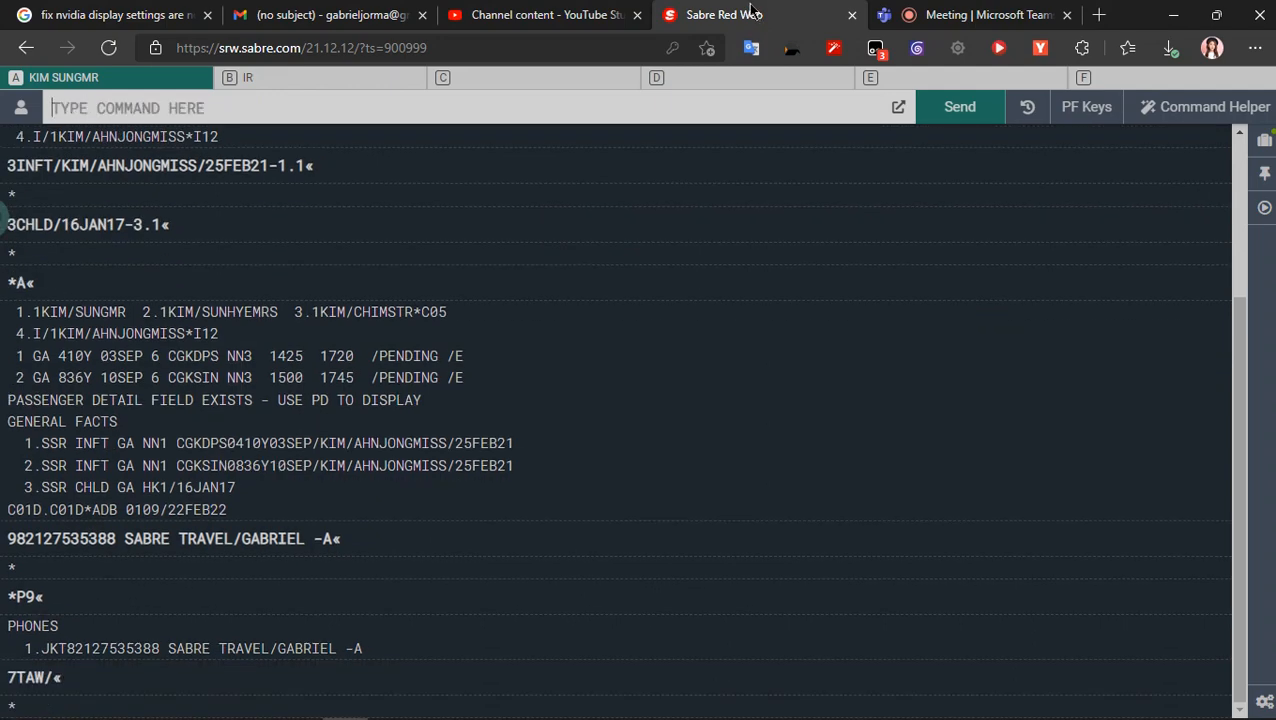
- Look up the received-from entry format in the Teams class and the sabre text.txt notes
click(1041, 10)
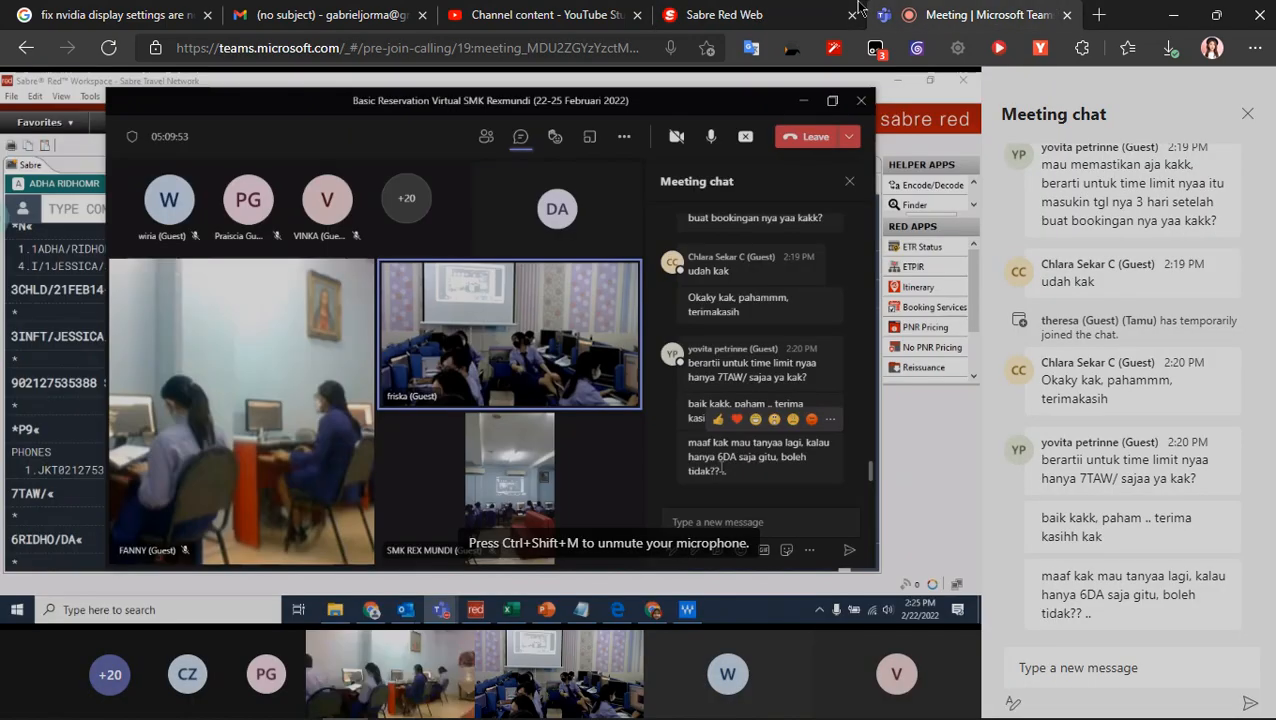
click(804, 28)
text(6)
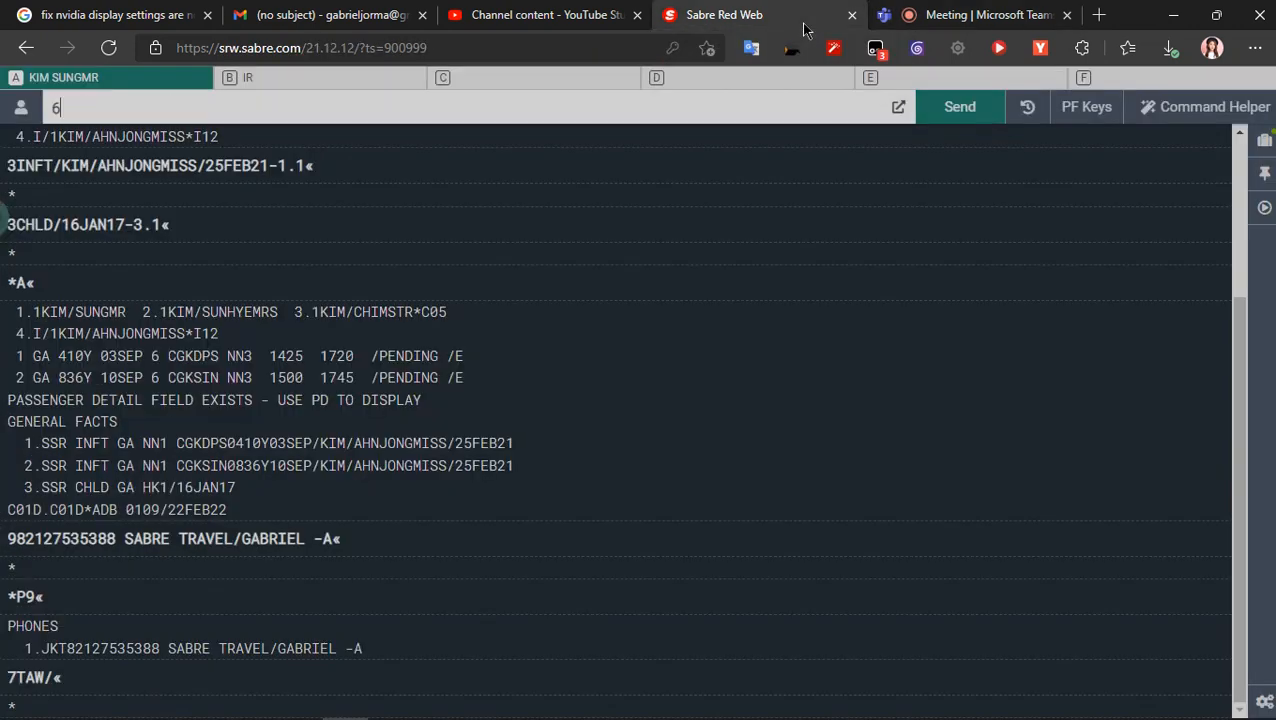
key(alt+Tab)
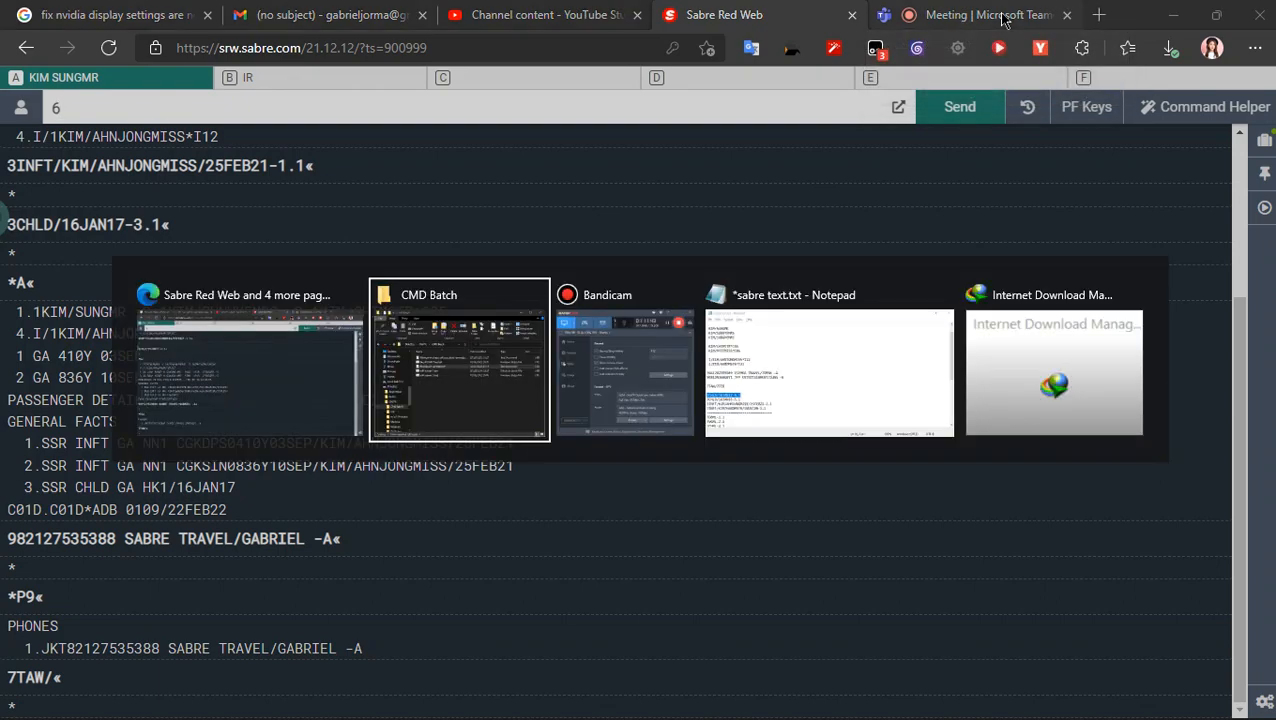
key(alt+Tab)
key(alt+Tab)
key(alt+Tab)
key(alt+Tab)
key(alt+Tab)
key(alt+Tab)
key(alt+Tab)
scroll(719, 398, down, 7)
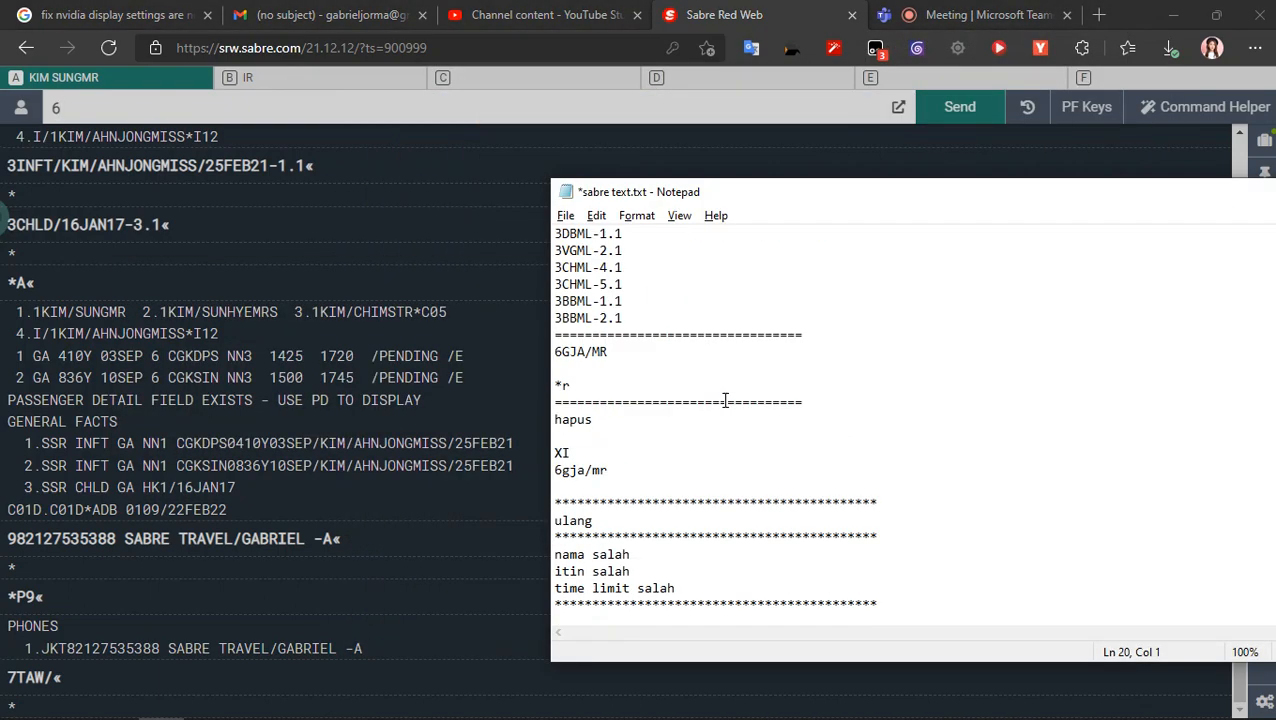
key(alt+Tab)
text(6GJA)
key(alt+Tab)
key(alt+Tab)
text(/)
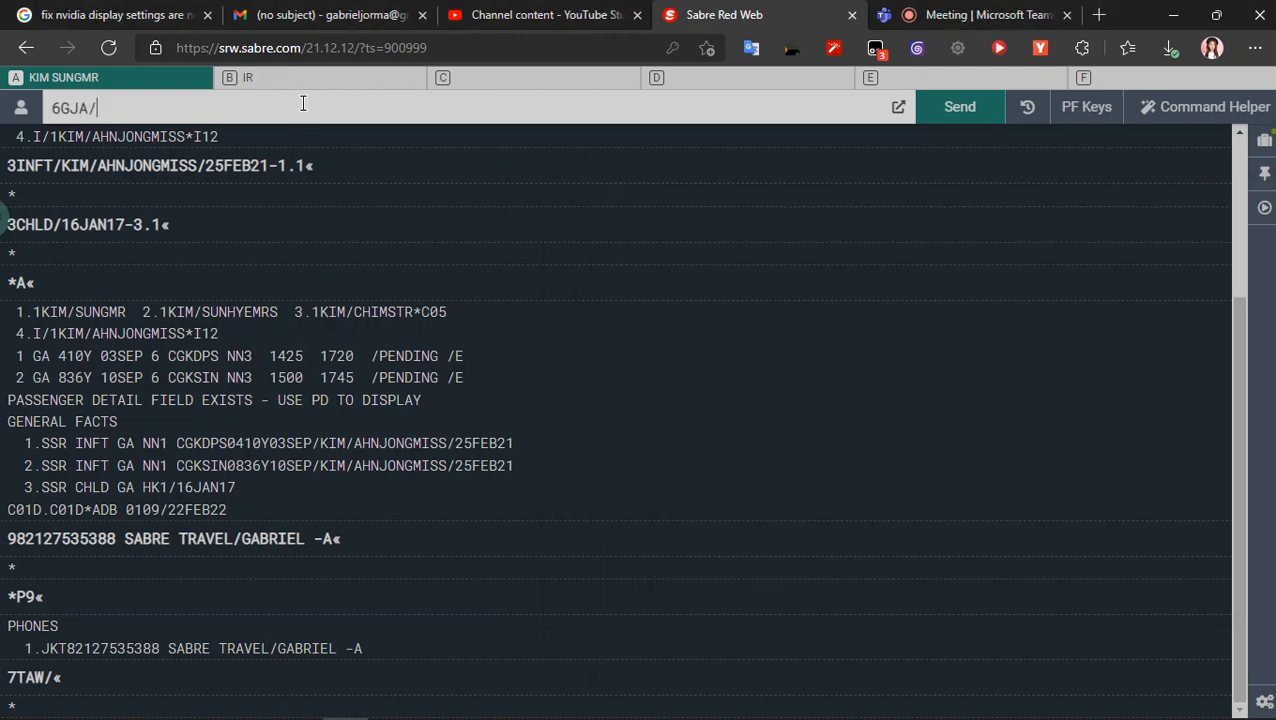
- Check the class meeting, and submit the received-from entry in Sabre as 6 followed by the agent's surname
click(1024, 10)
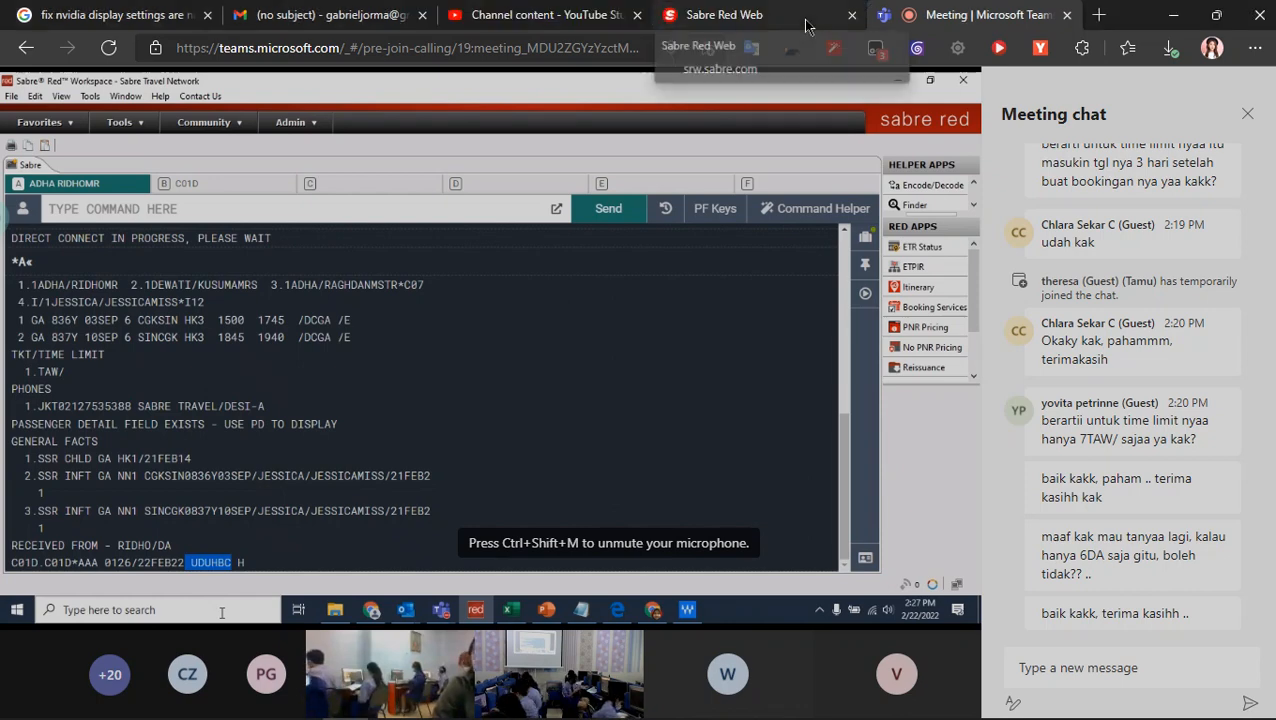
click(705, 15)
click(950, 18)
click(765, 18)
key(BackSpace)
key(BackSpace)
key(BackSpace)
key(BackSpace)
text(JORMA)
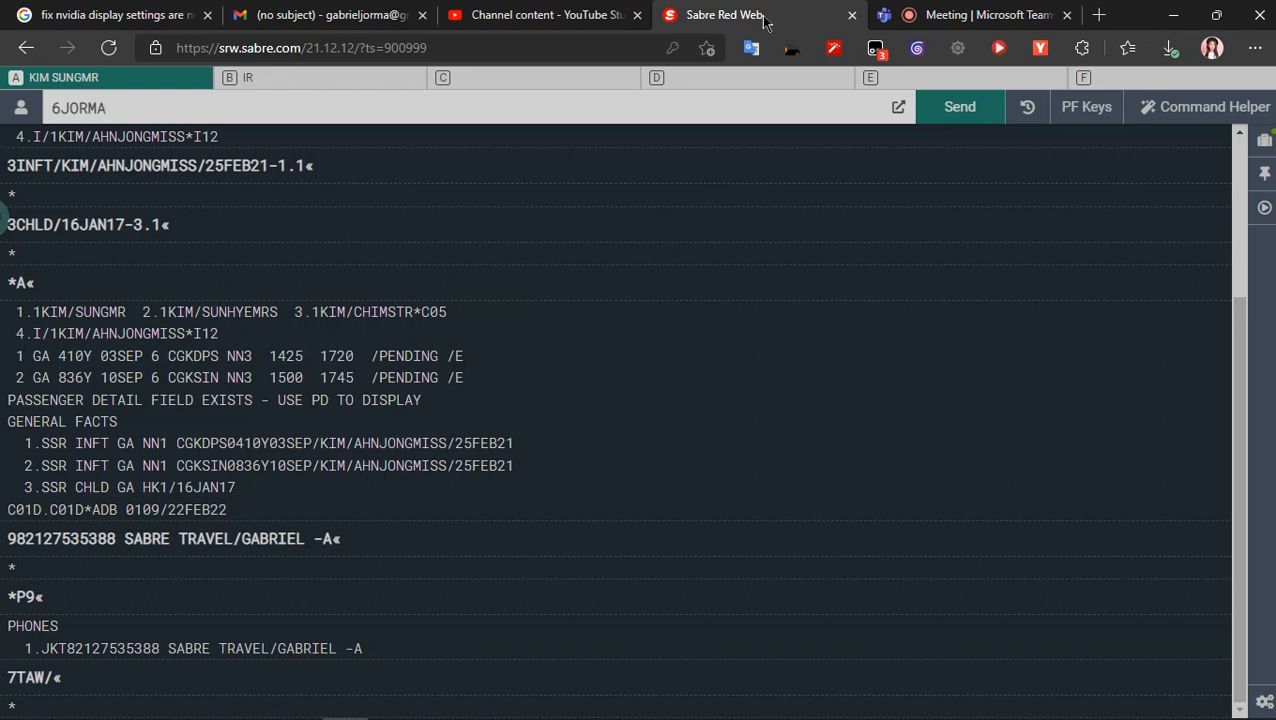
key(Return)
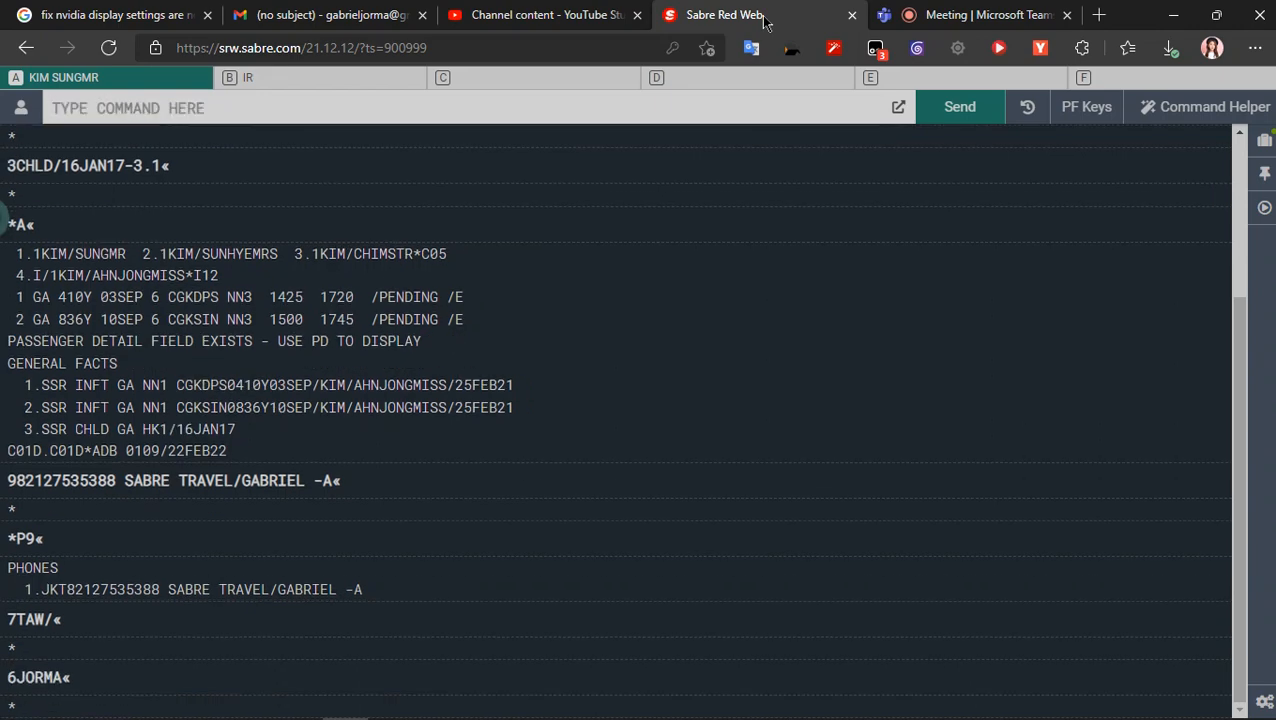
- Submit ER to end and retrieve the Sabre booking, and display the full record with *A
click(985, 16)
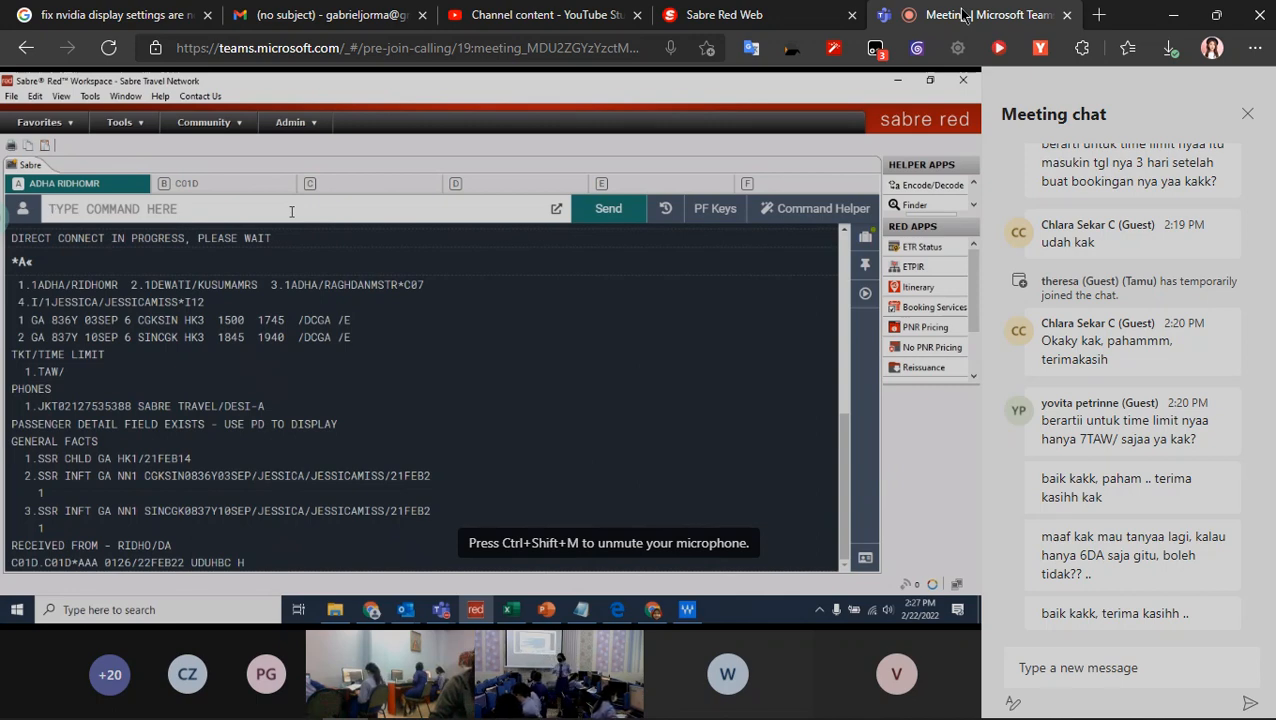
click(712, 15)
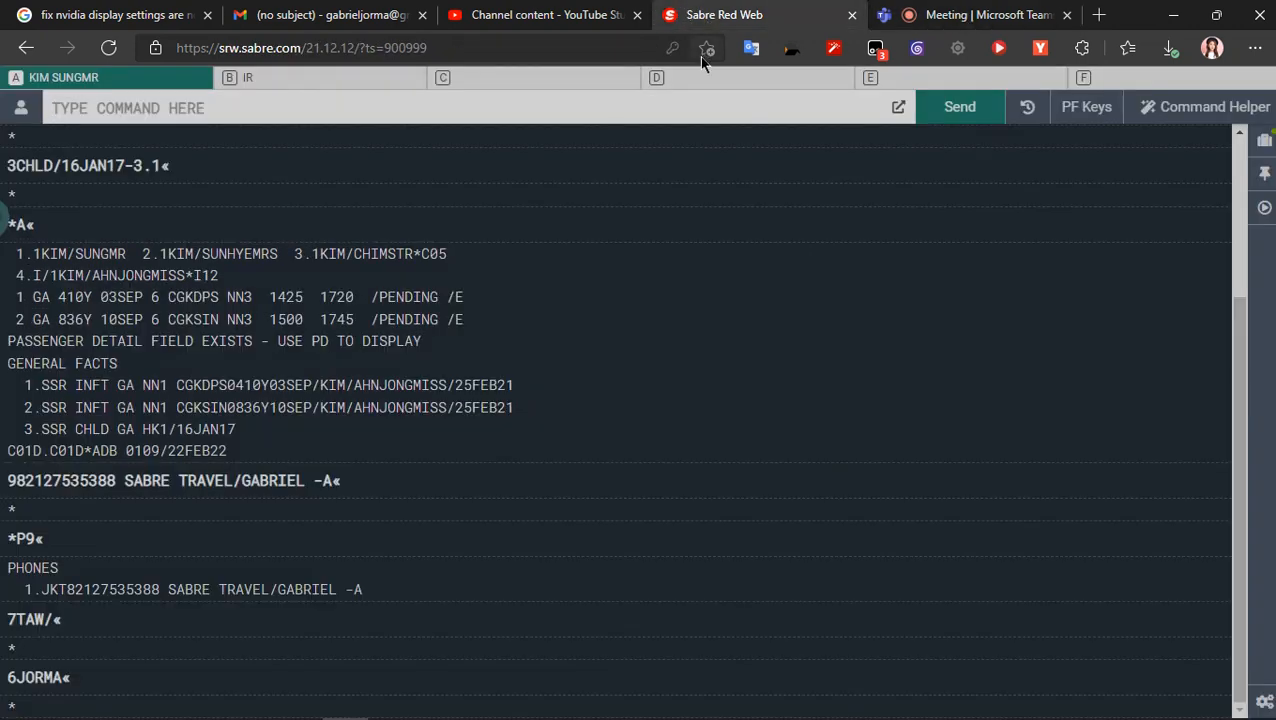
text(ER)
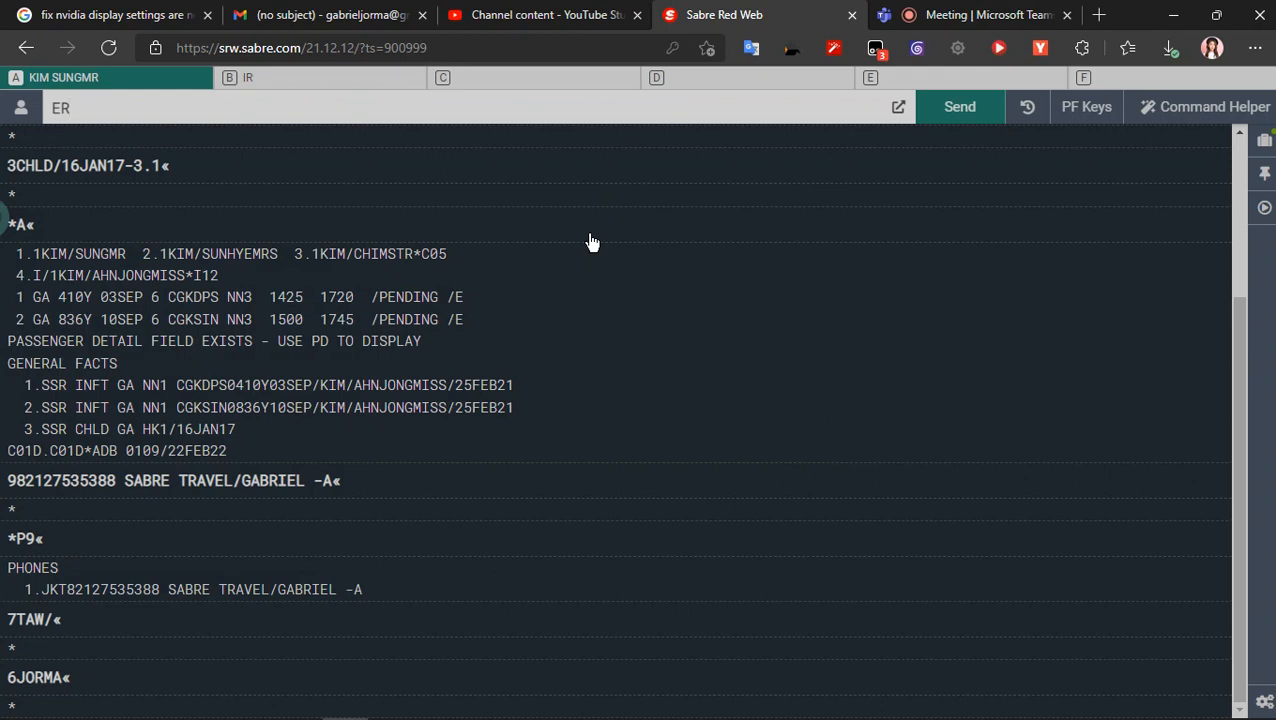
key(Return)
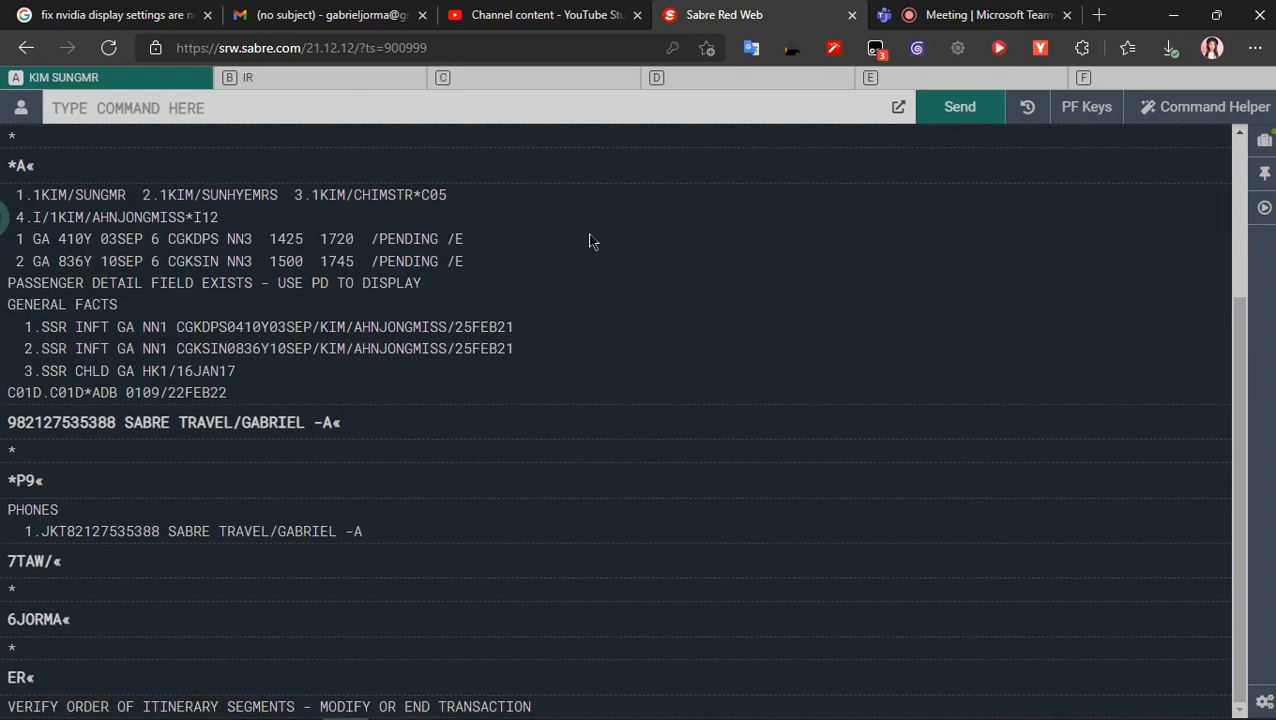
text(*A)
key(Return)
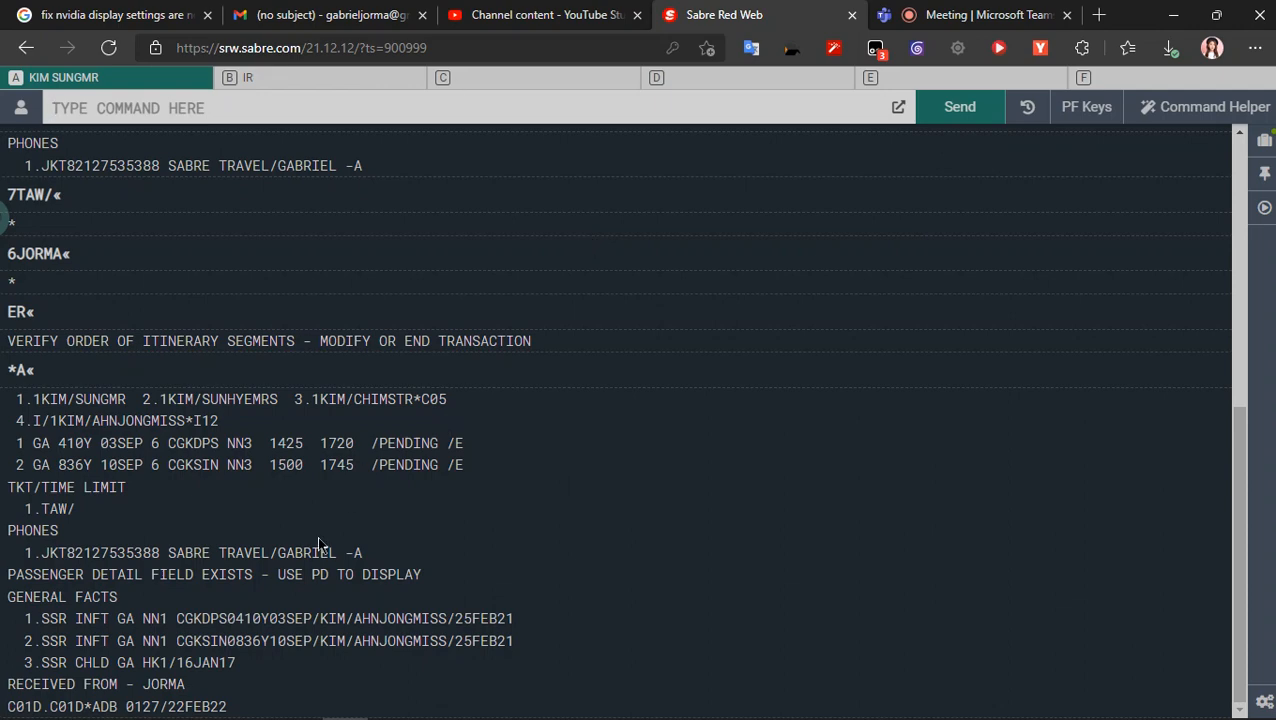
- Compare with the class meeting, repeat ER to end the transaction in Sabre, and redisplay the saved booking with *A
click(876, 16)
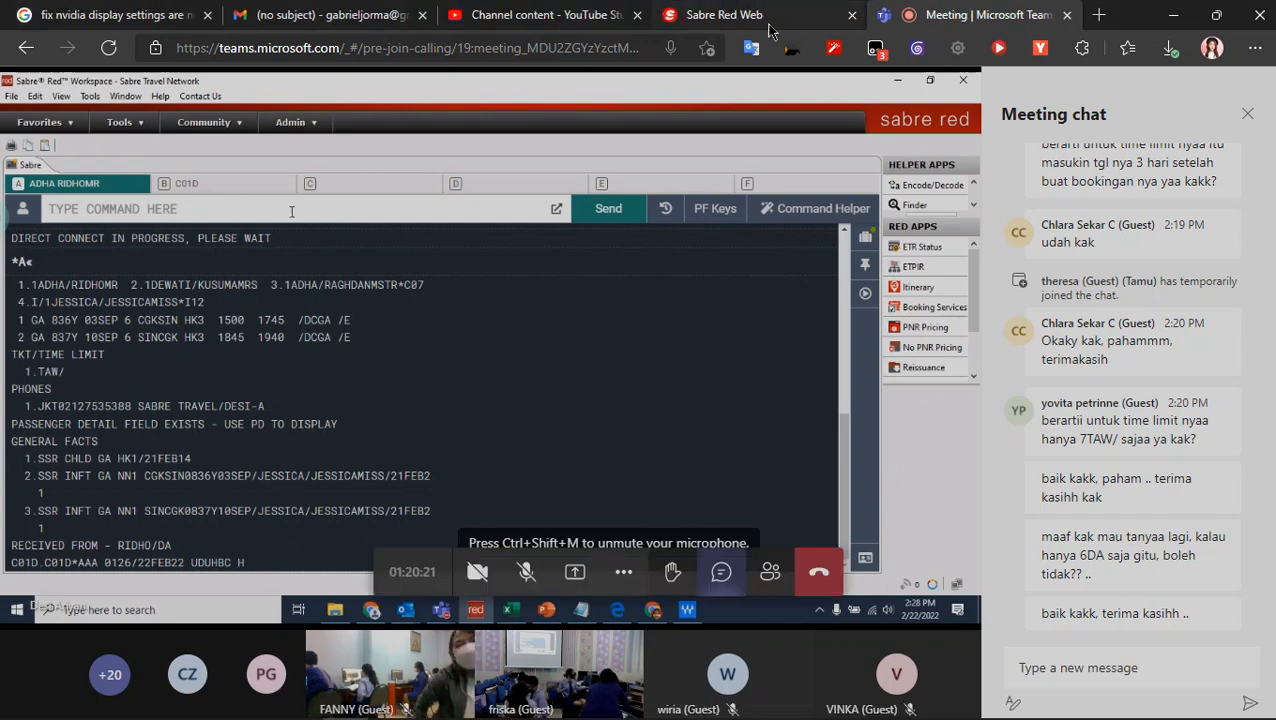
click(766, 20)
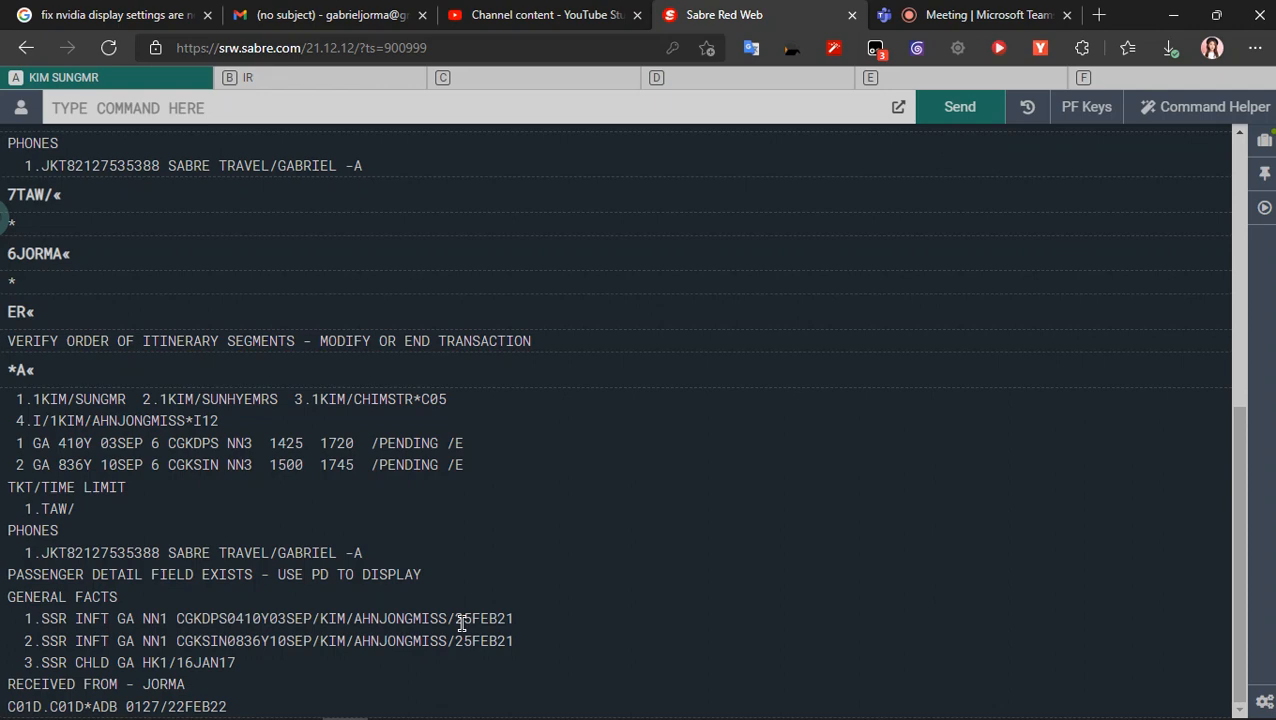
text(ER)
key(Return)
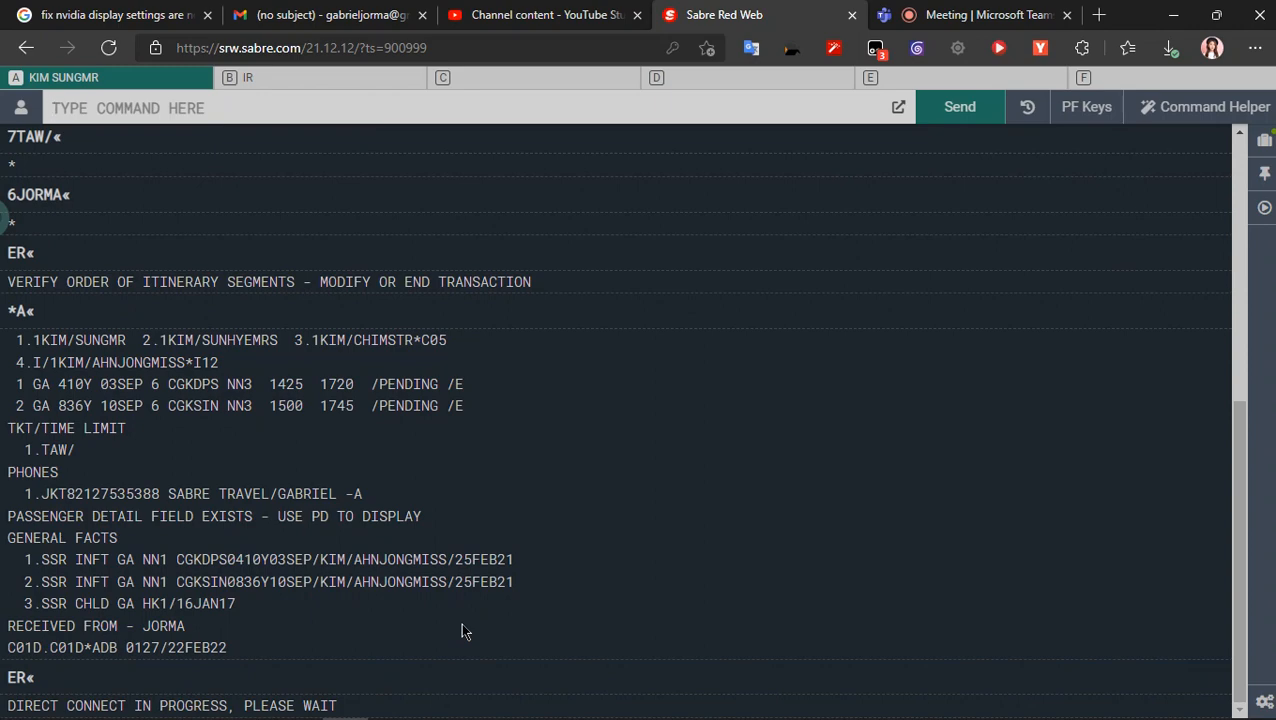
text(*A)
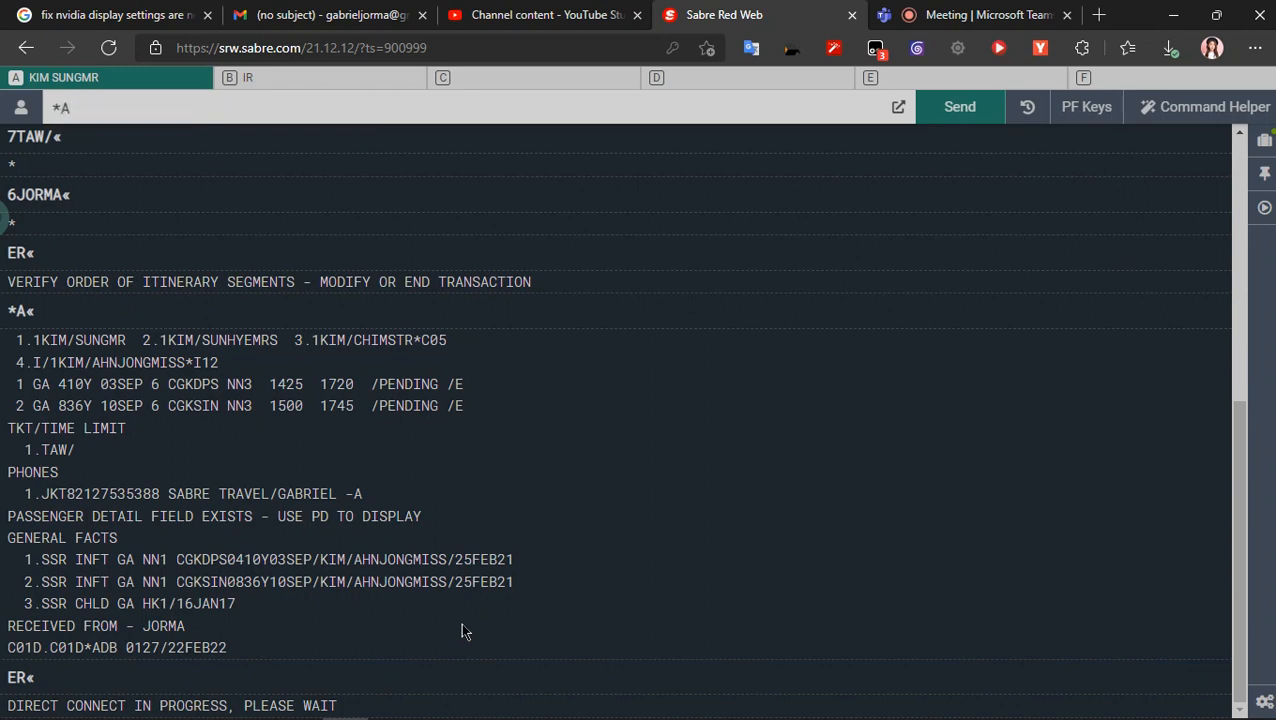
key(Return)
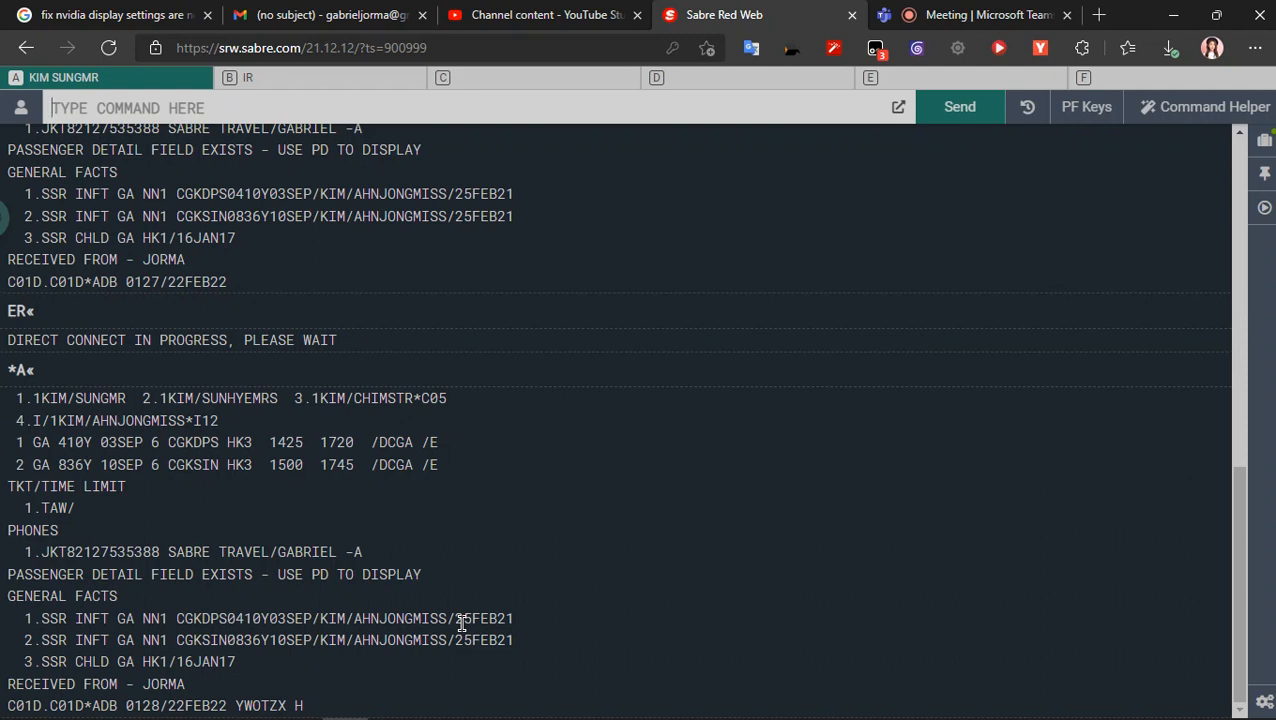
- Capture the booking record from *A down to its last line and save it to the Desktop as Code Booking
key(Print)
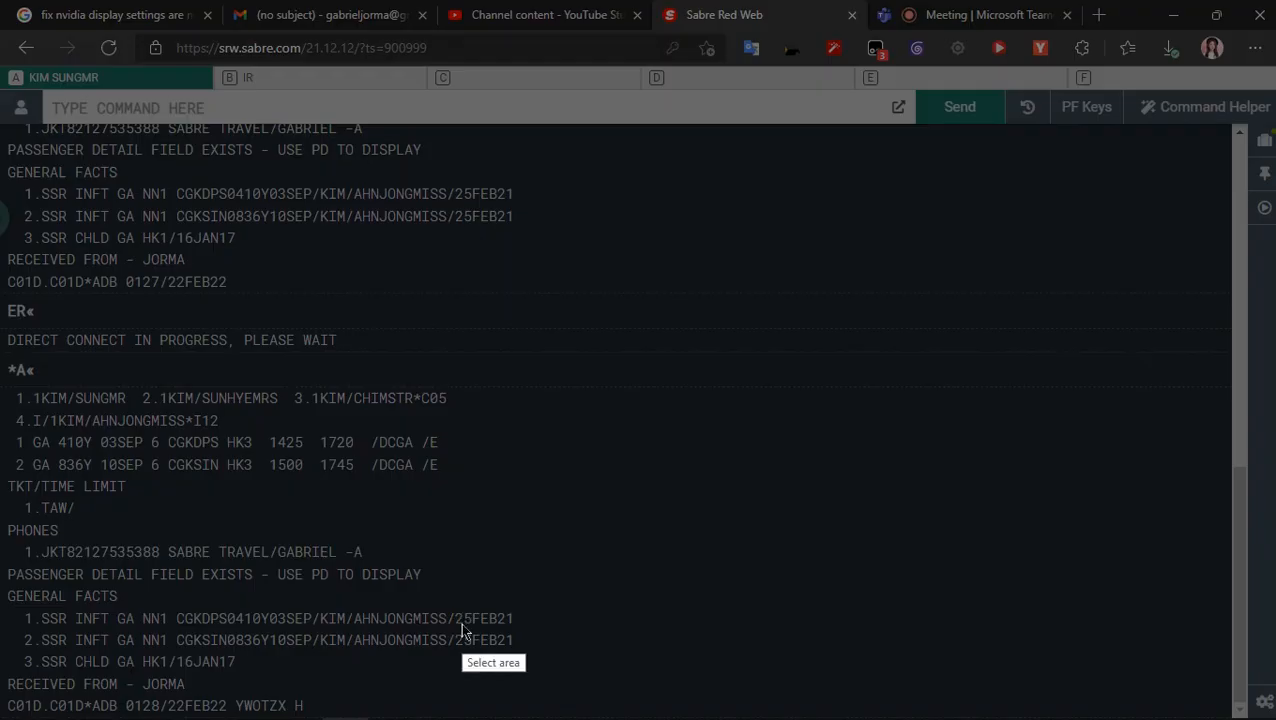
drag(2, 365, 606, 714)
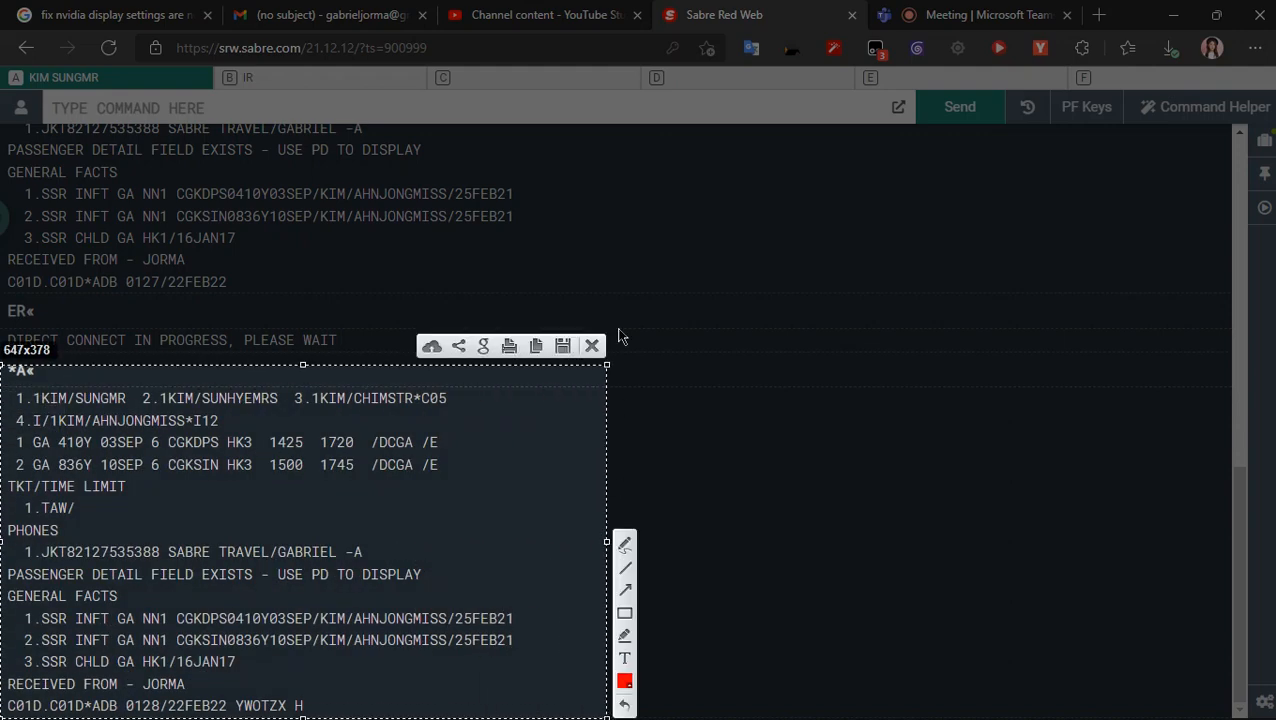
click(562, 345)
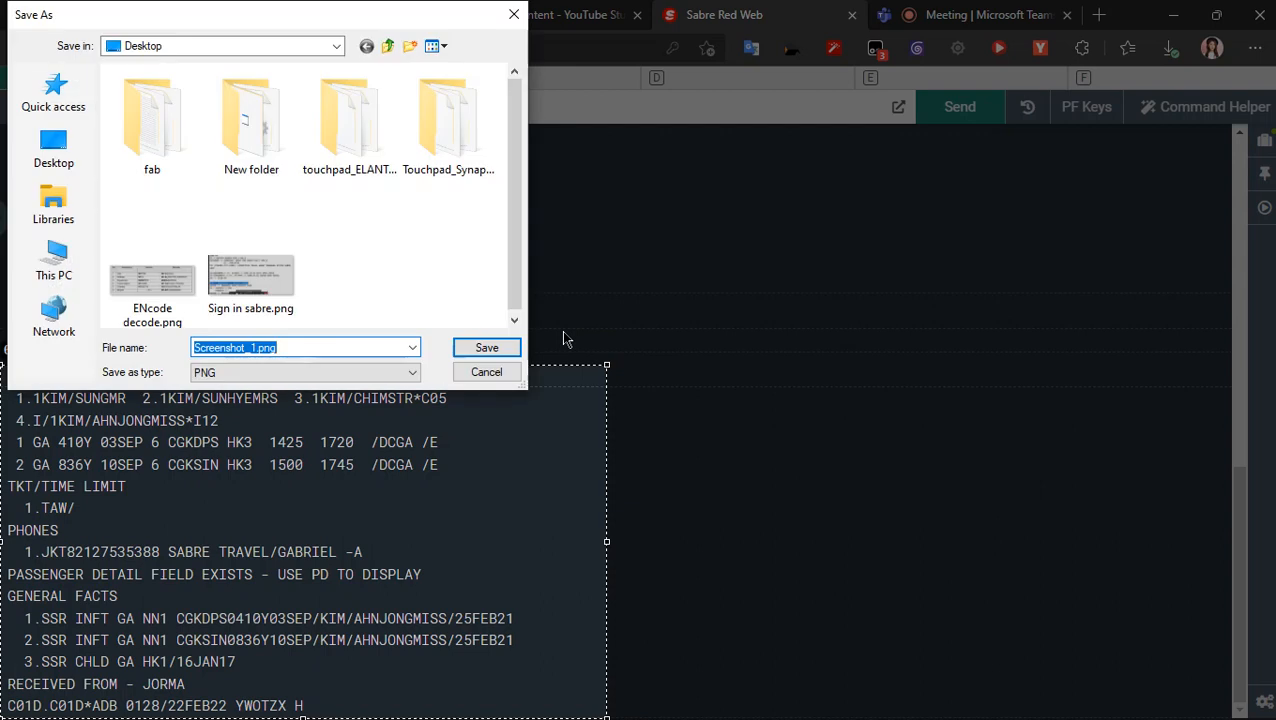
text(C)
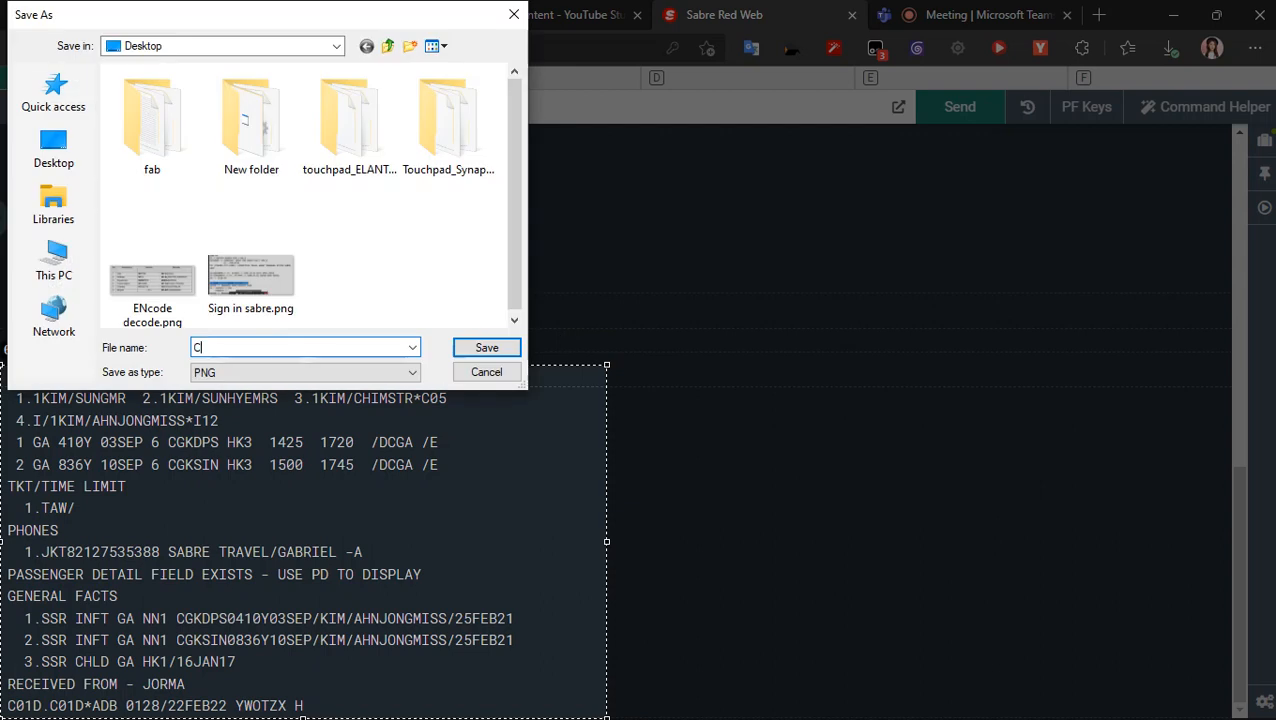
text(ode Booking)
key(Return)
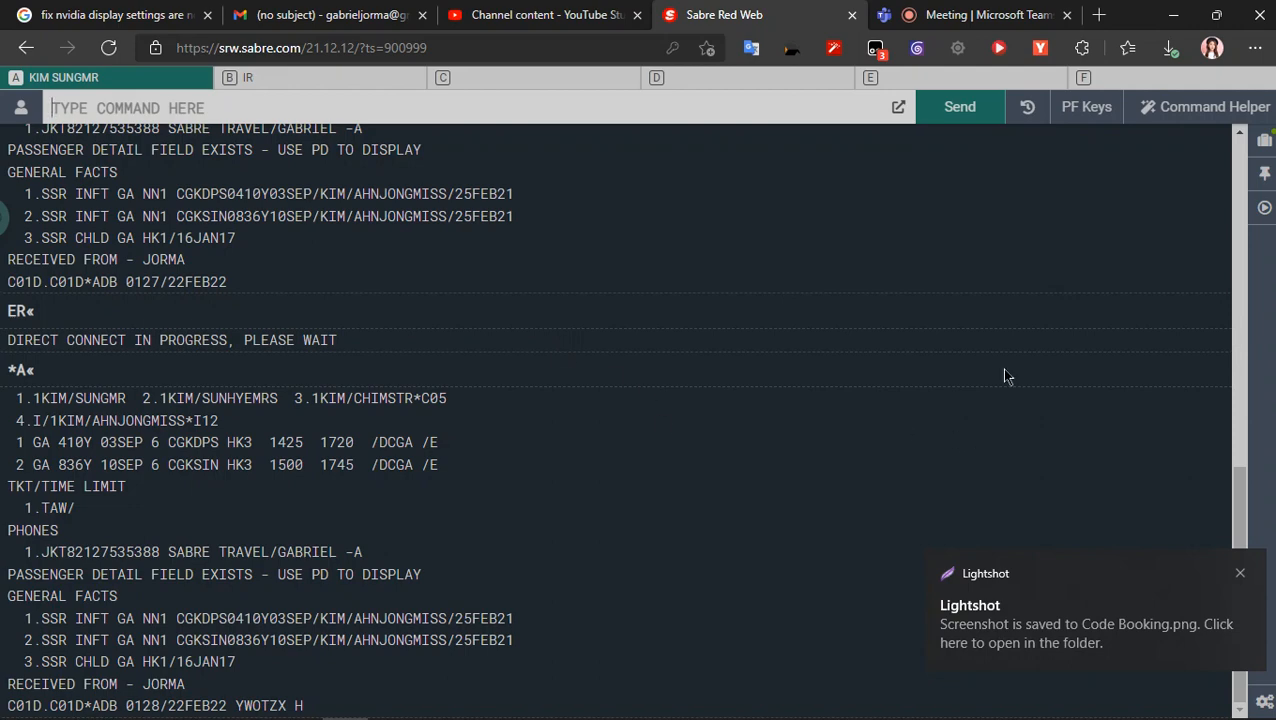
- Check the class meeting against the Sabre booking, and close the YouTube Studio channel content page
click(928, 14)
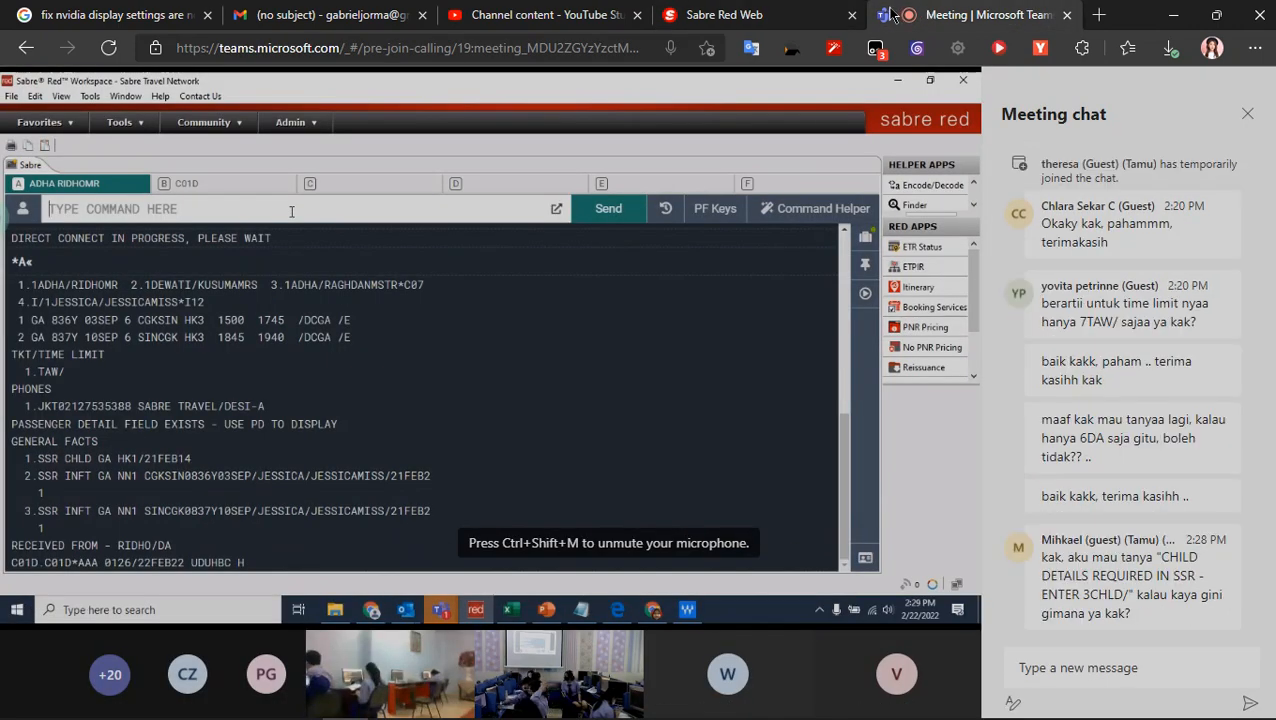
click(818, 12)
click(994, 12)
click(758, 12)
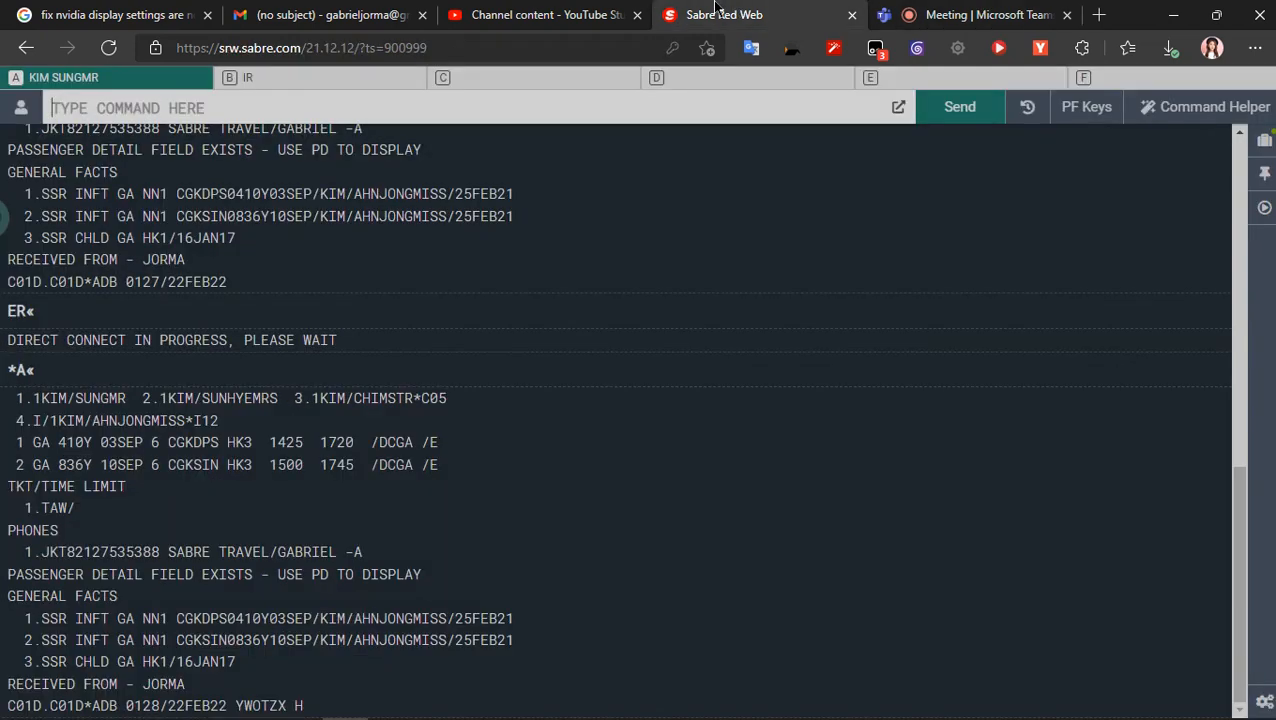
click(608, 12)
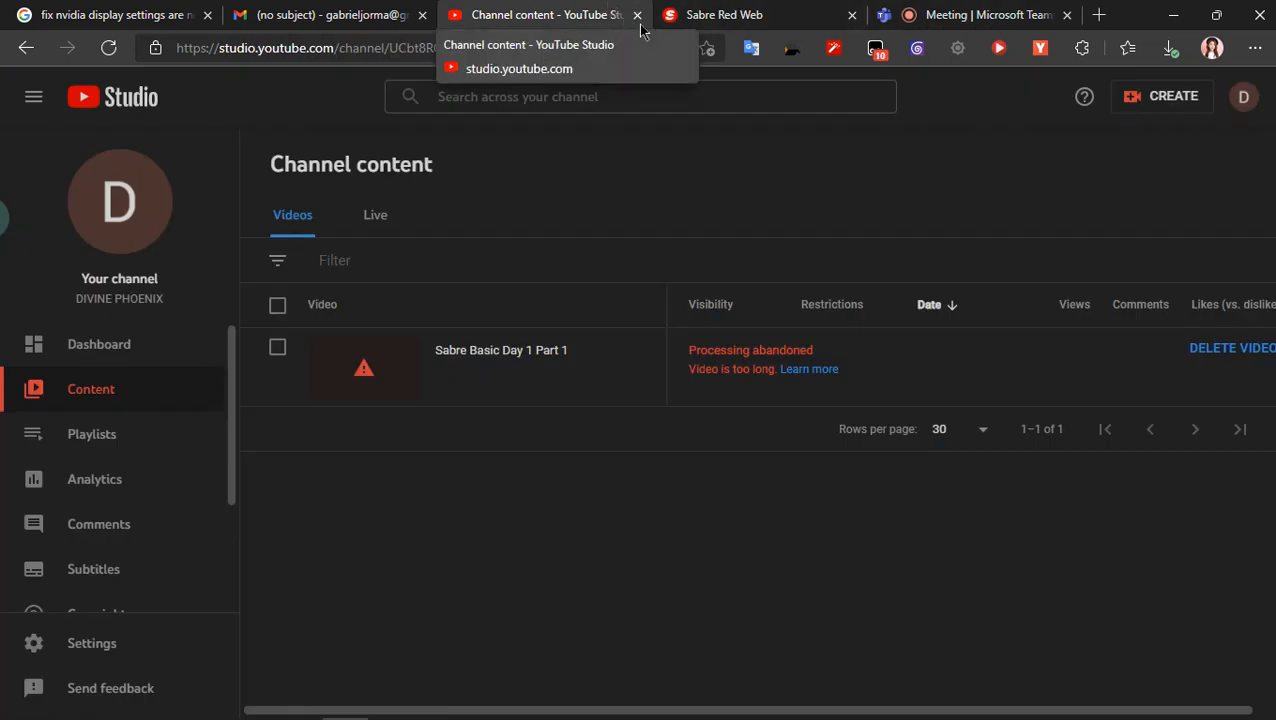
click(637, 15)
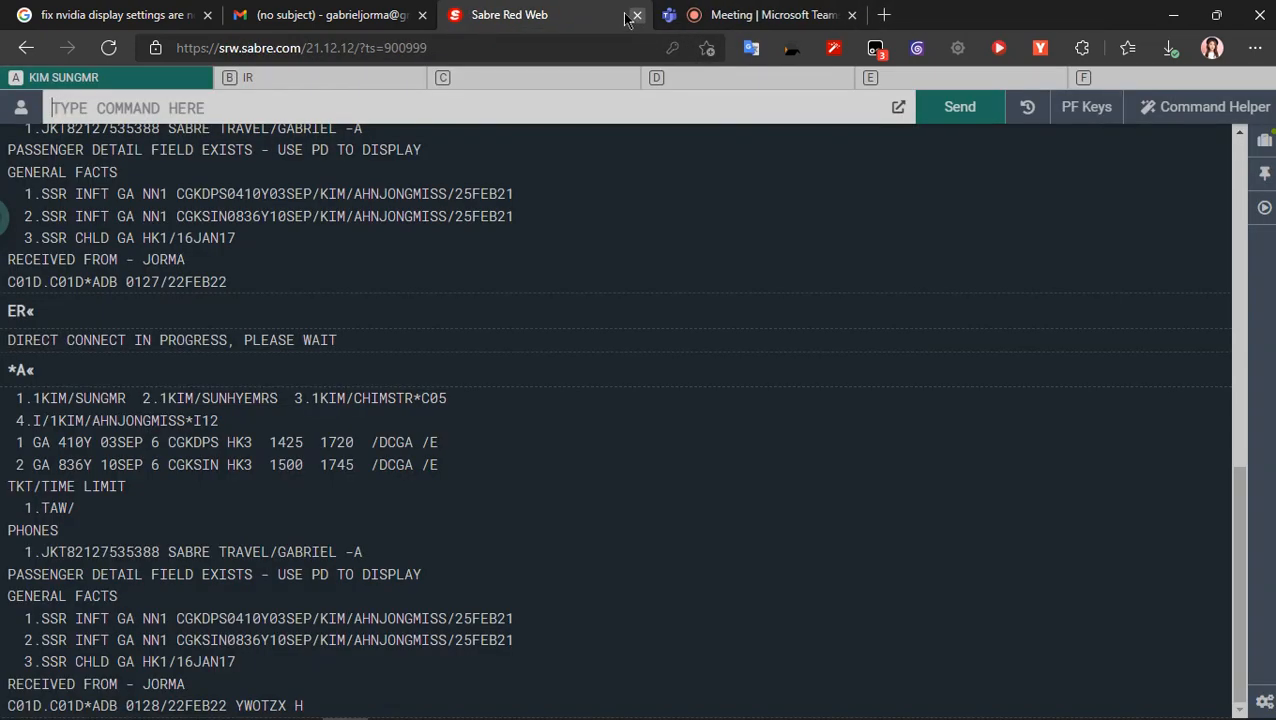
- Minimize the browser and close the sabre text.txt notes in Notepad, saving the changes
click(758, 14)
click(1174, 15)
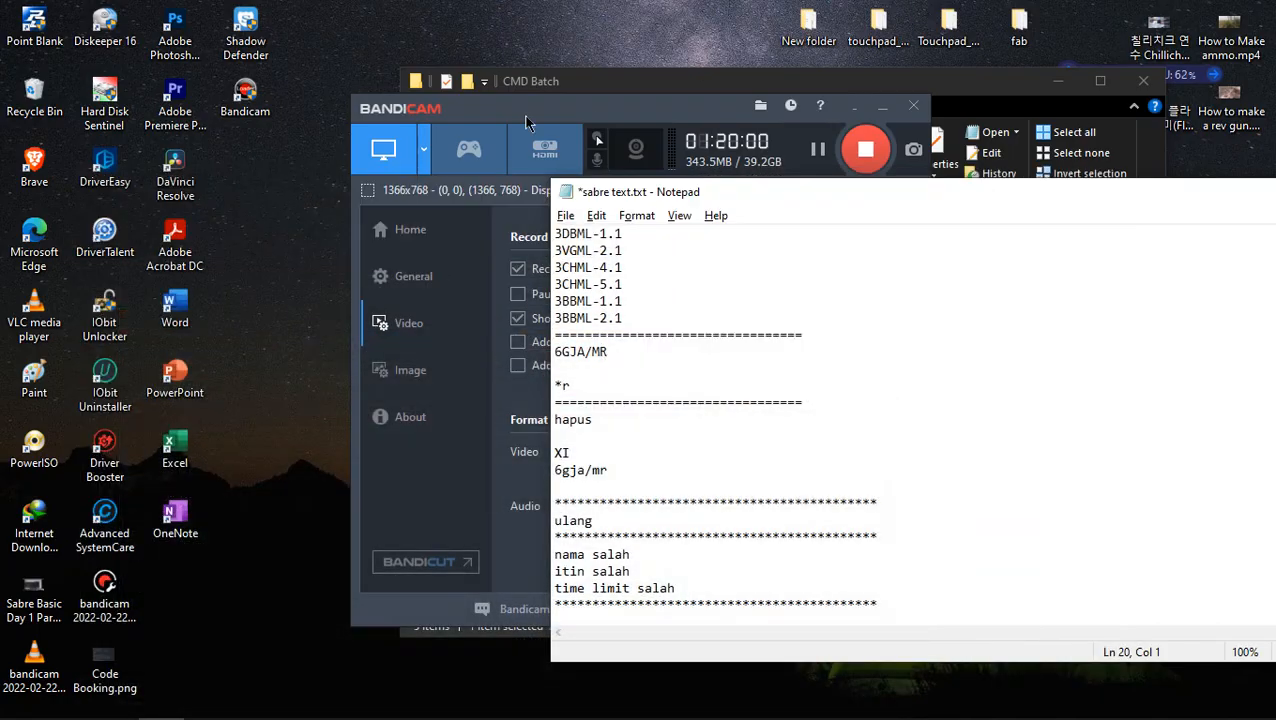
drag(721, 210, 420, 163)
click(1173, 160)
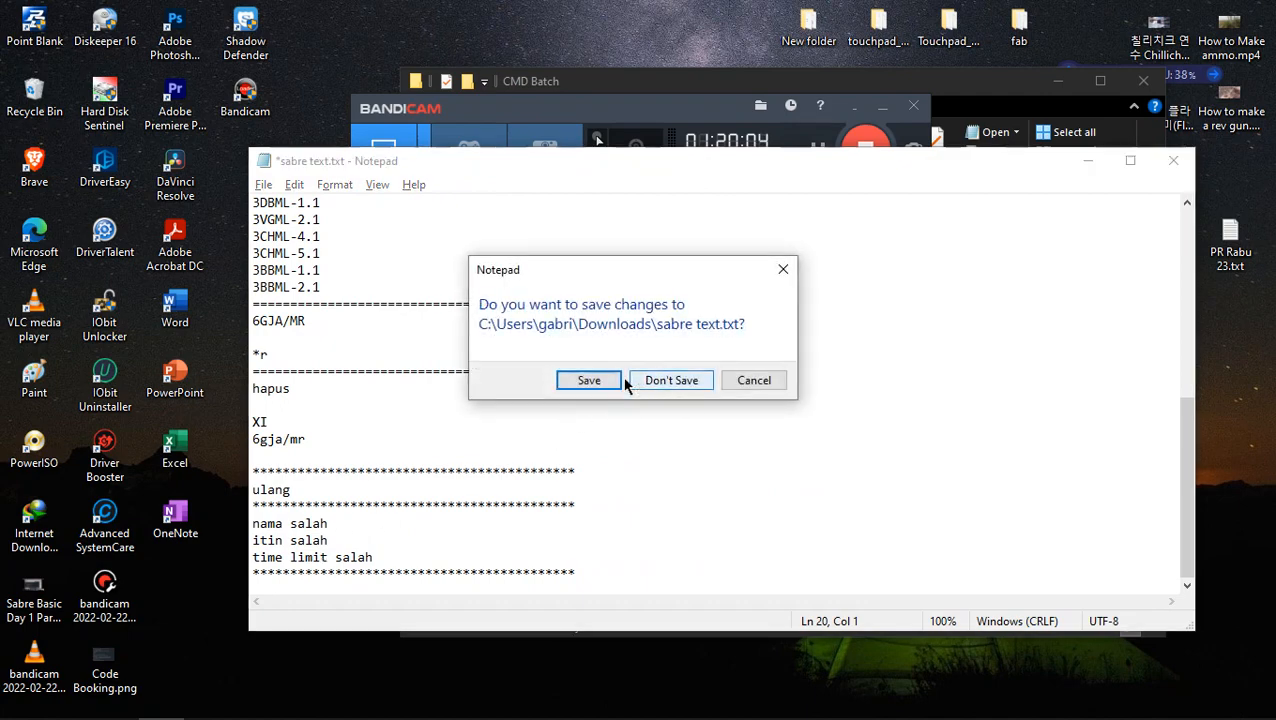
click(757, 381)
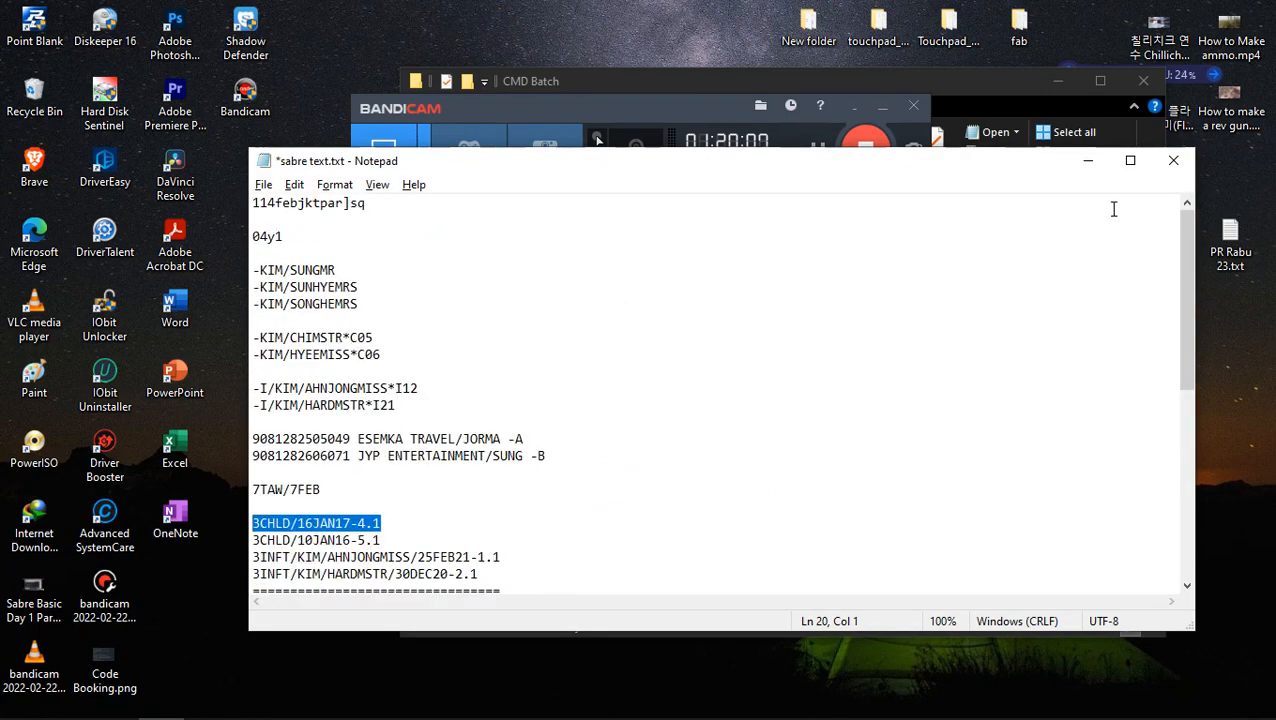
click(1173, 160)
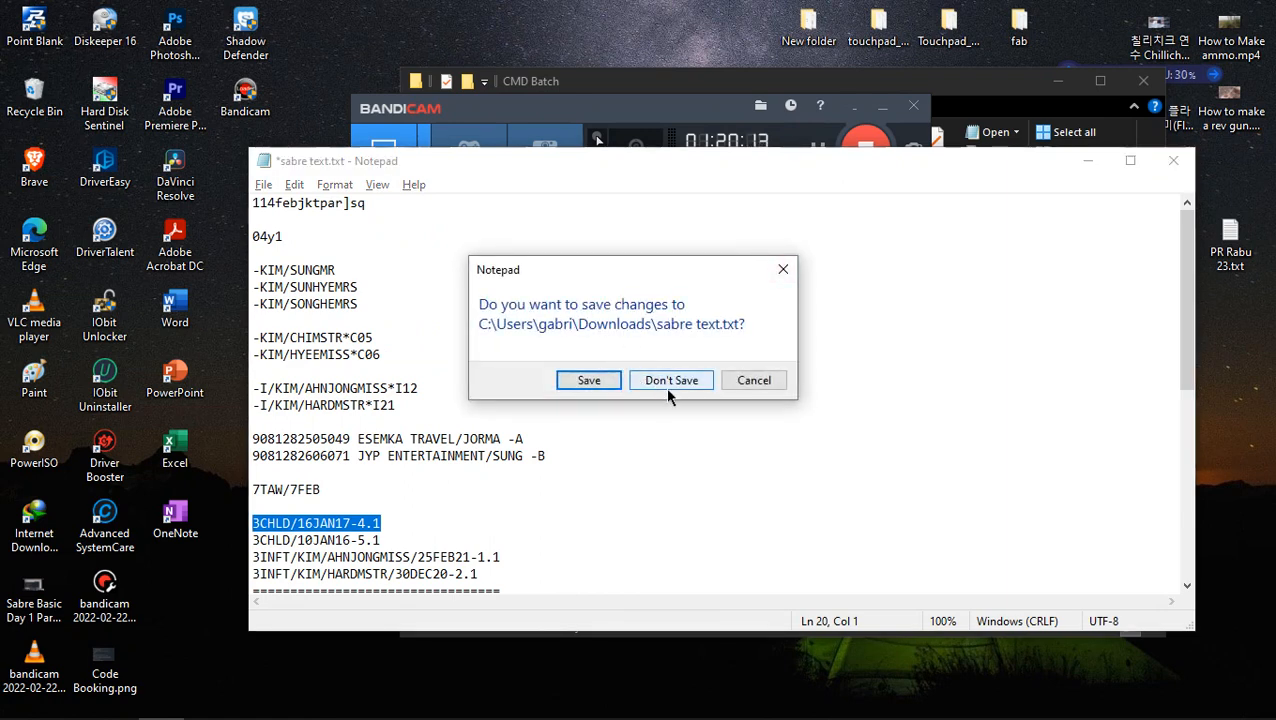
click(590, 380)
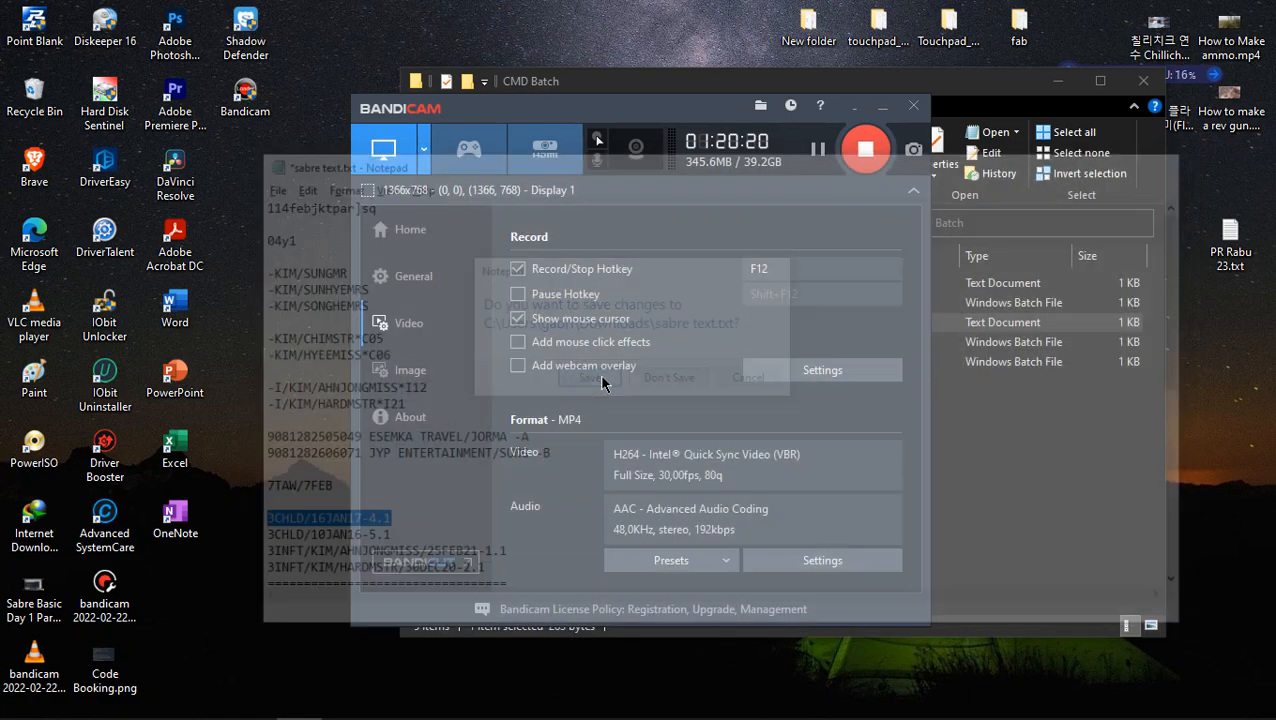
- Move Code Booking.png to the free desktop spot beside the Excel shortcut, and switch back to Microsoft Edge
click(108, 660)
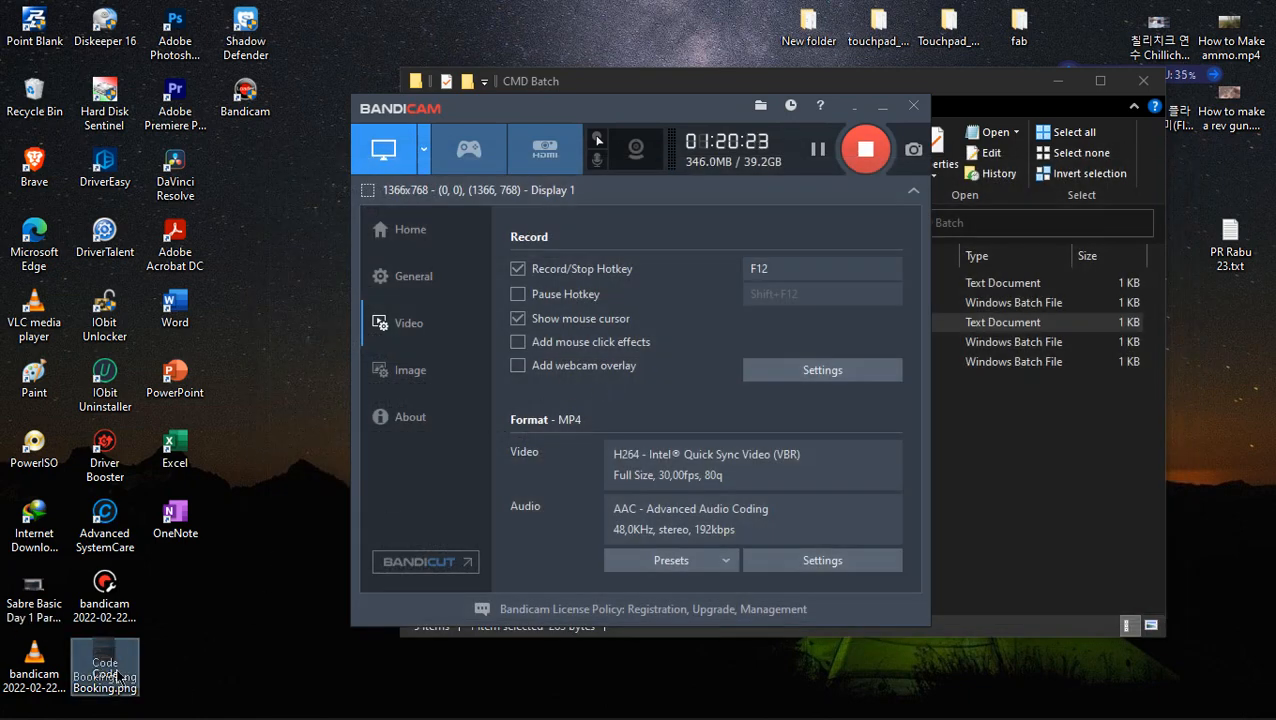
drag(113, 657, 266, 470)
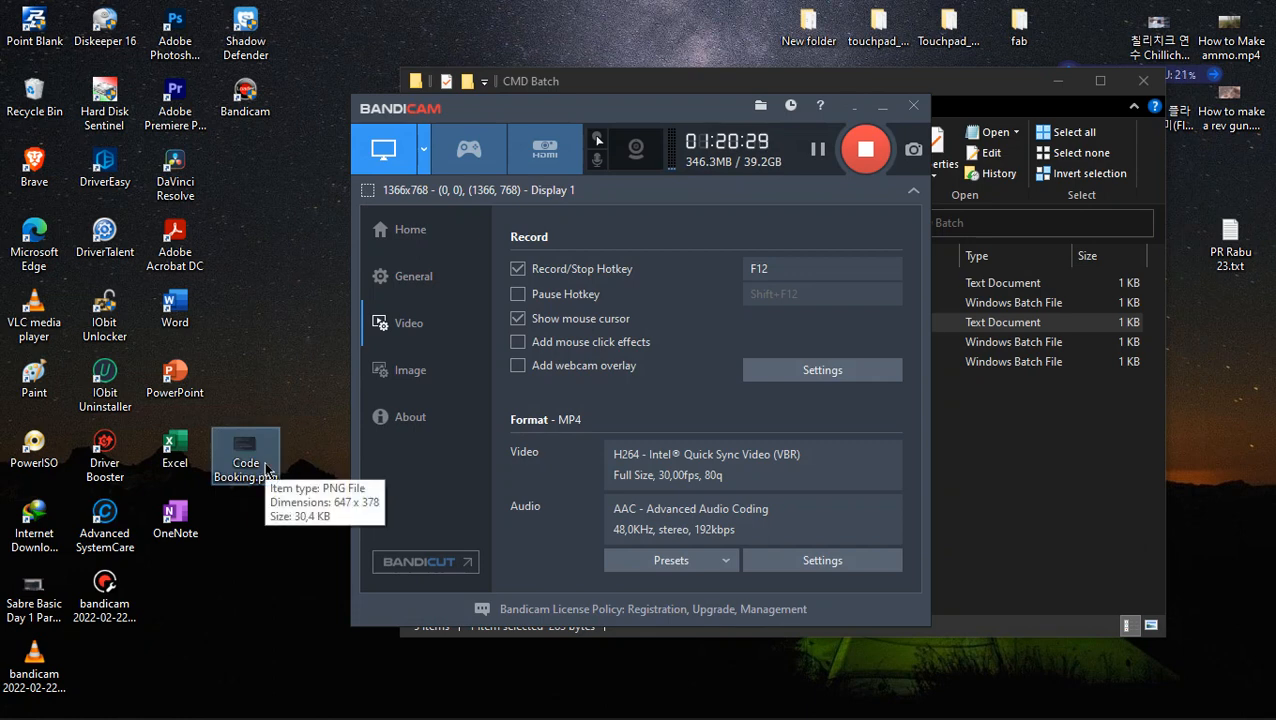
mouse_move(213, 716)
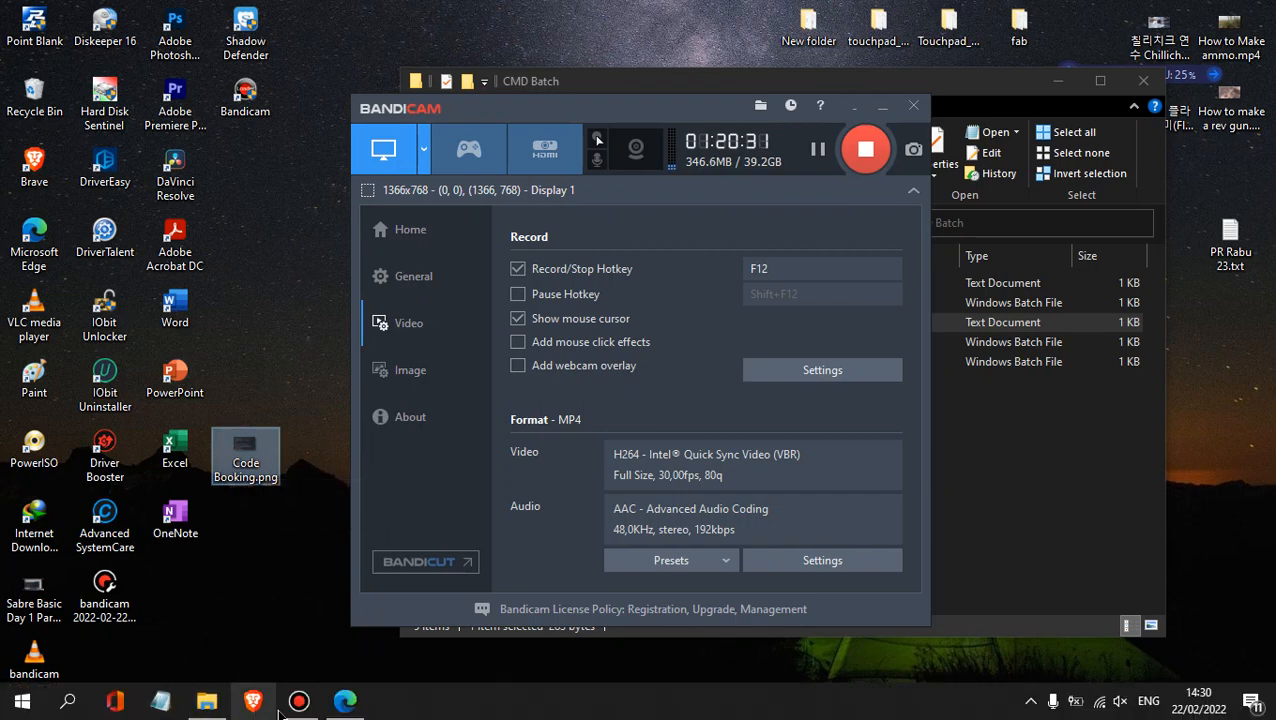
click(343, 700)
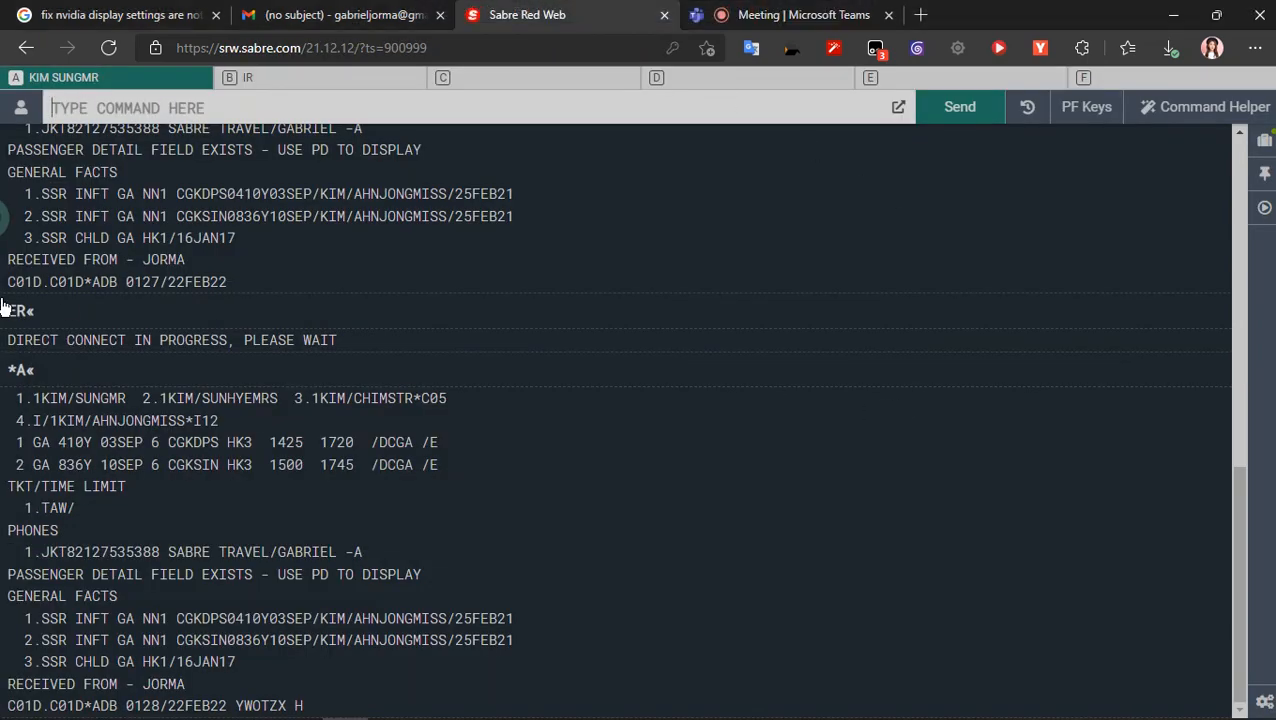
- Review the earlier Sabre entries, recall the received-from entry into the command line, and check the class meeting
scroll(56, 270, up, 6)
scroll(56, 262, up, 1)
click(45, 362)
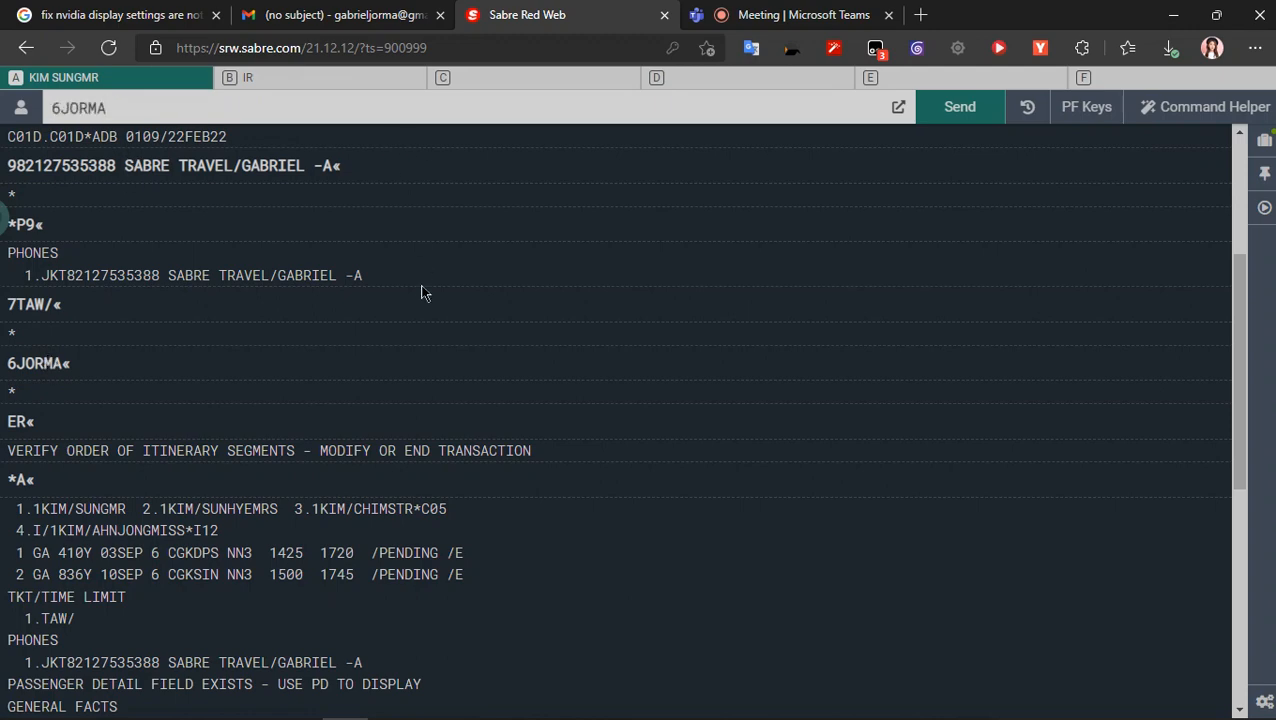
scroll(993, 418, down, 5)
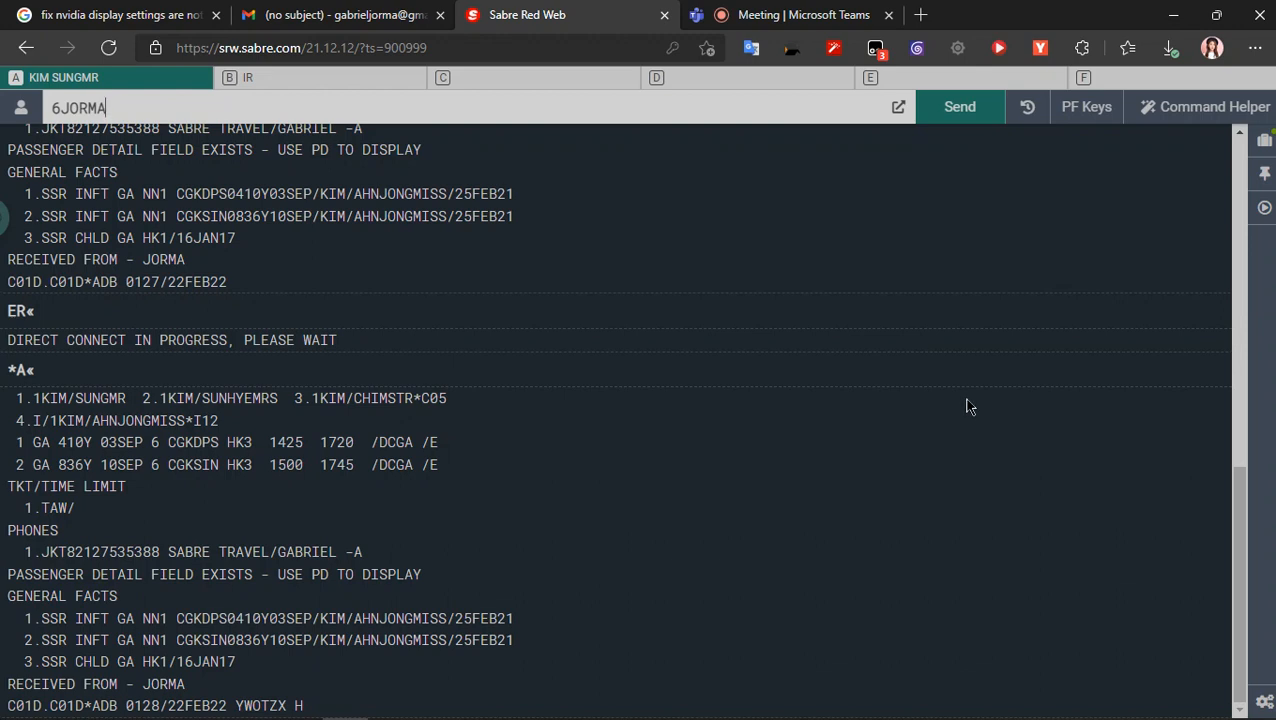
drag(1234, 473, 1222, 538)
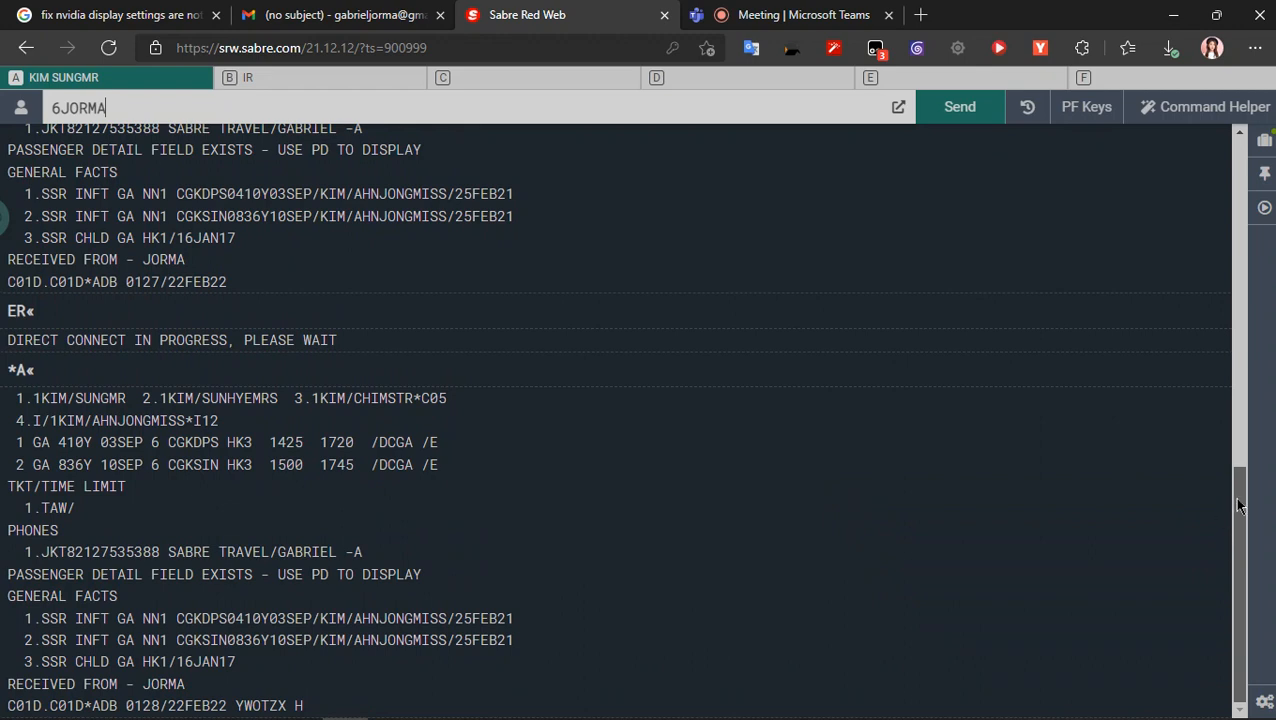
mouse_move(1238, 505)
mouse_down()
mouse_move(1240, 450)
mouse_move(1244, 513)
mouse_up()
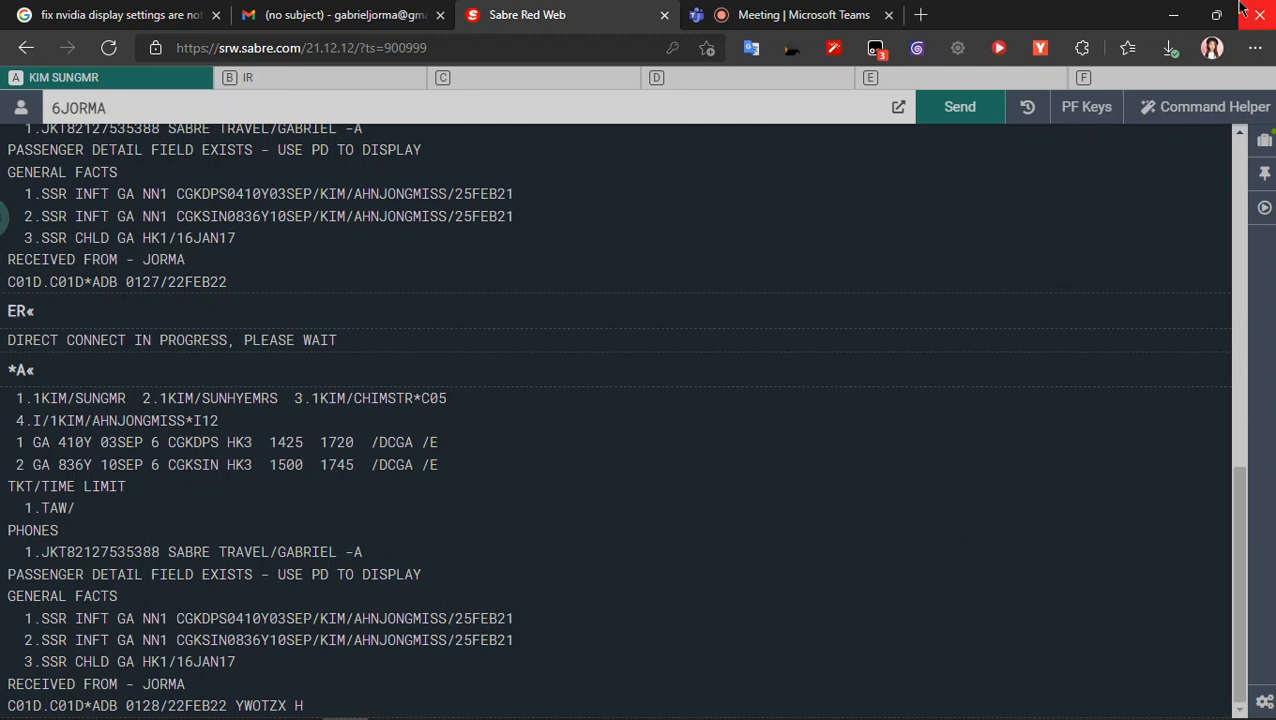
click(768, 14)
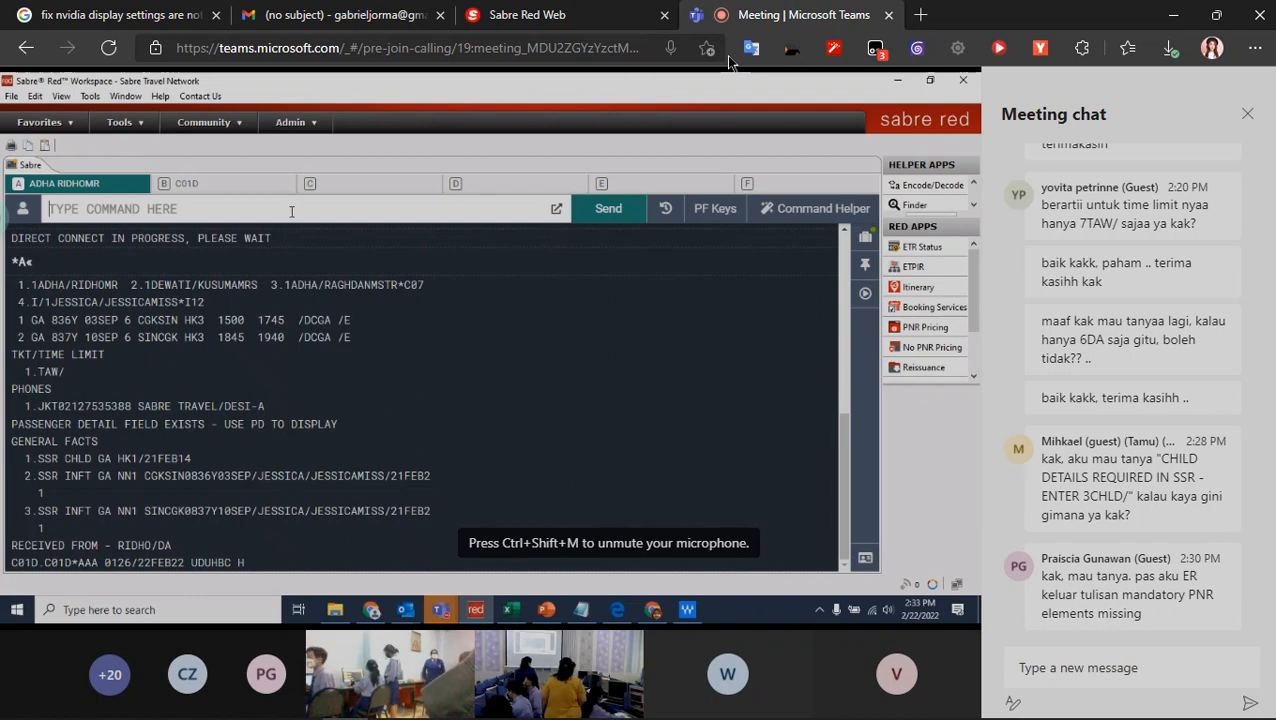
- Open YouTube in a new browser tab and lower the display brightness
click(921, 14)
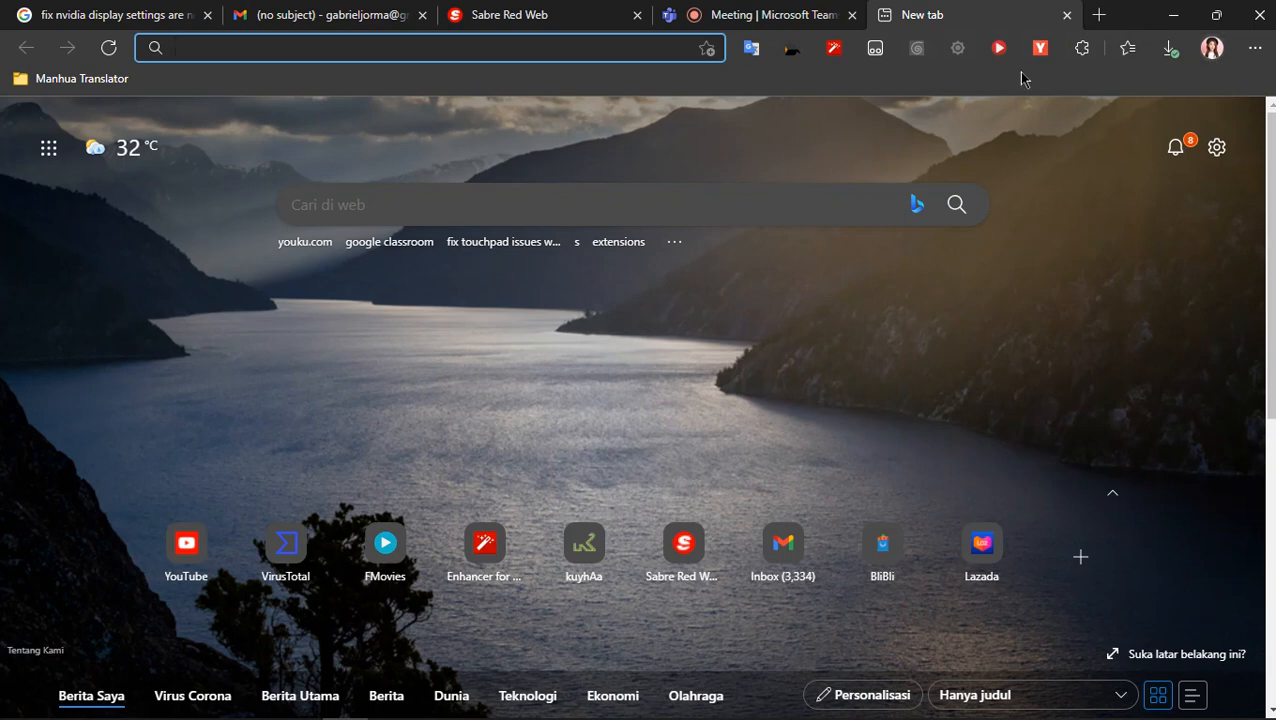
click(1215, 50)
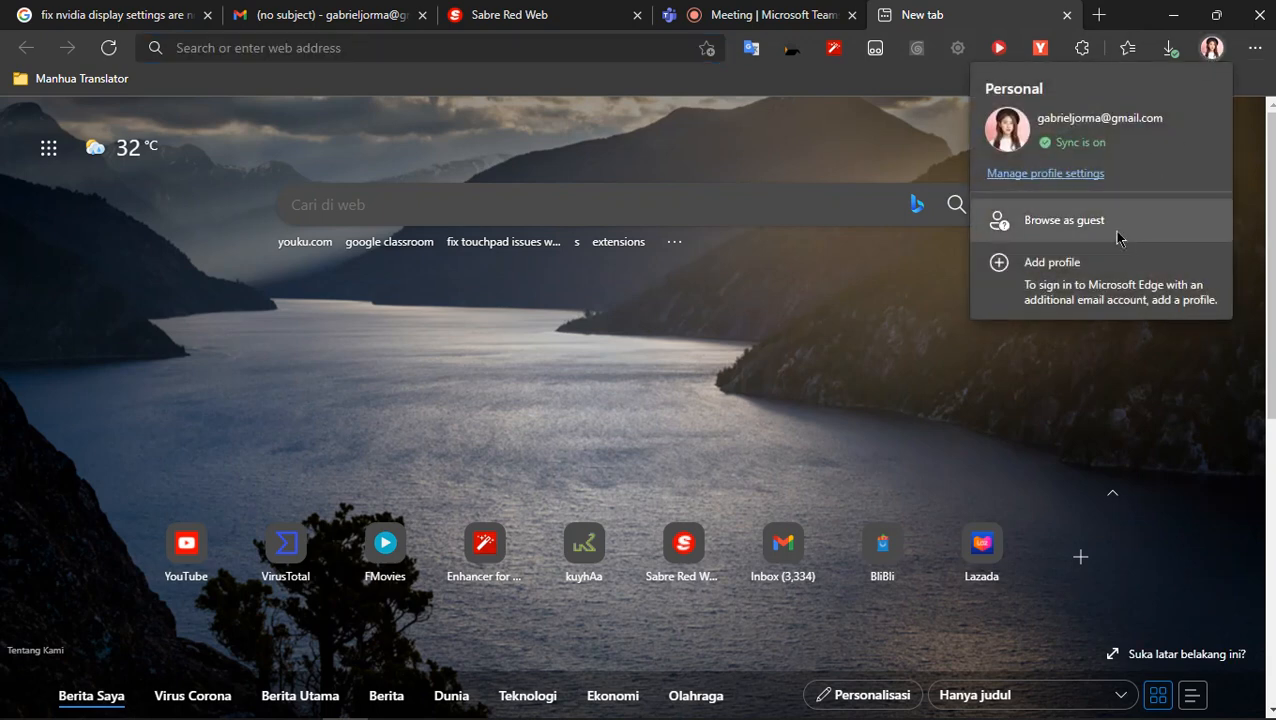
click(1208, 46)
text(y)
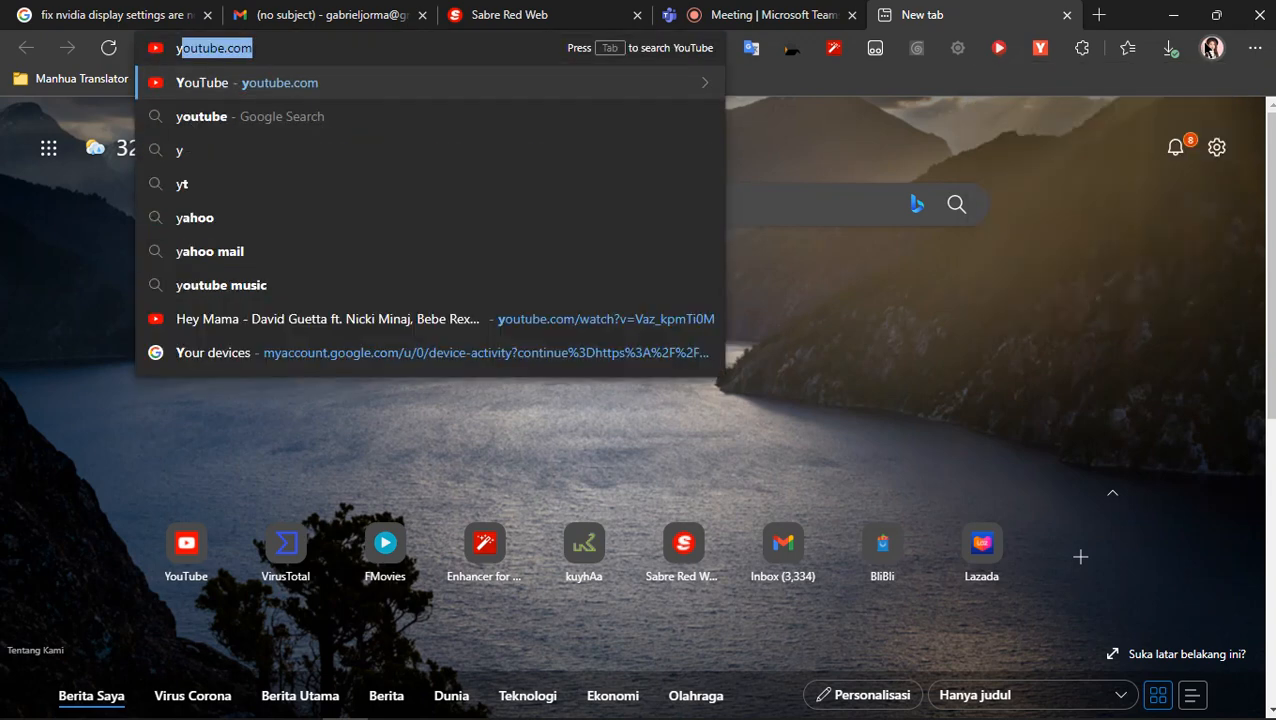
key(Return)
key(XF86MonBrightnessDown)
key(XF86MonBrightnessDown)
key(XF86MonBrightnessDown)
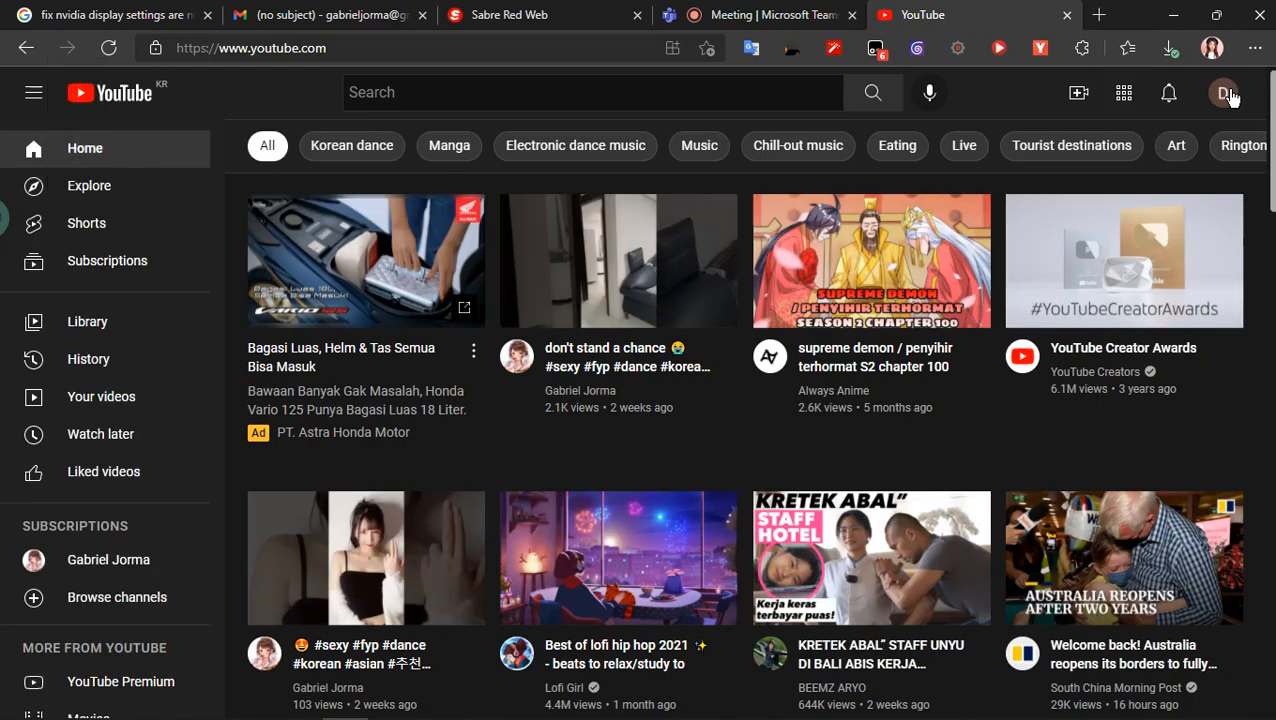
- Switch YouTube to the SCRAX account and open its YouTube Studio dashboard
click(1226, 93)
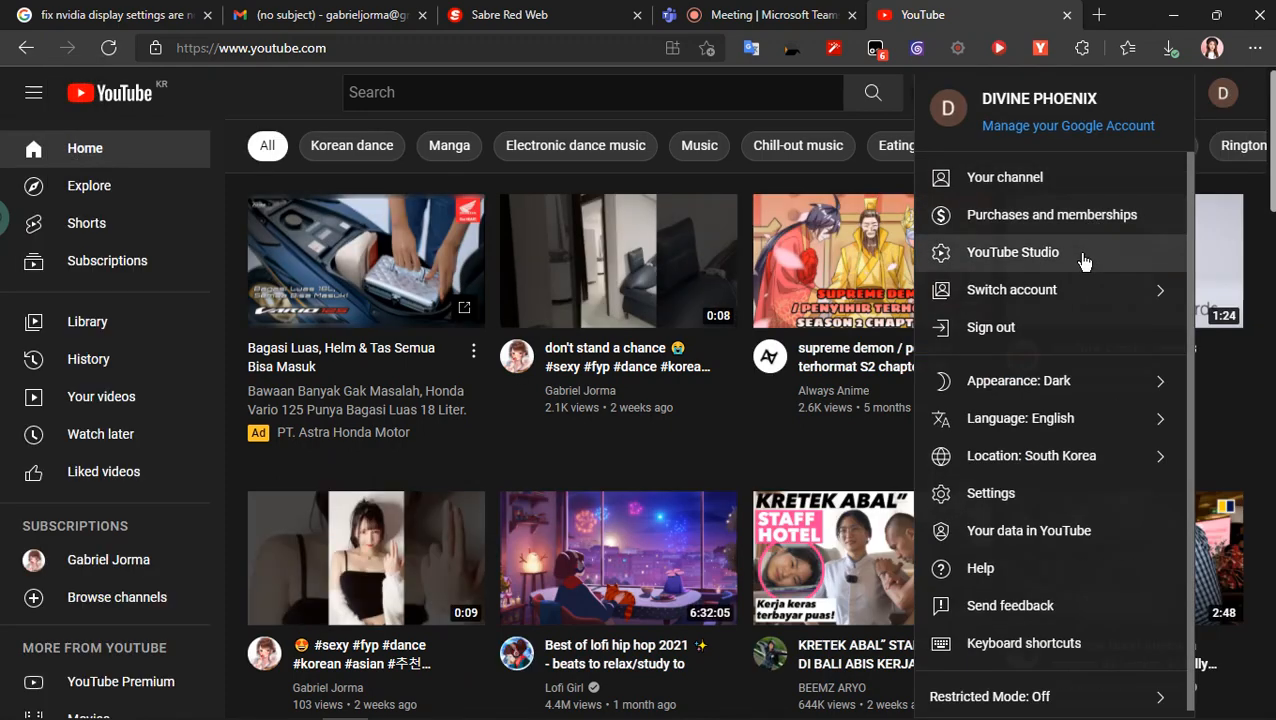
click(1034, 304)
click(1067, 540)
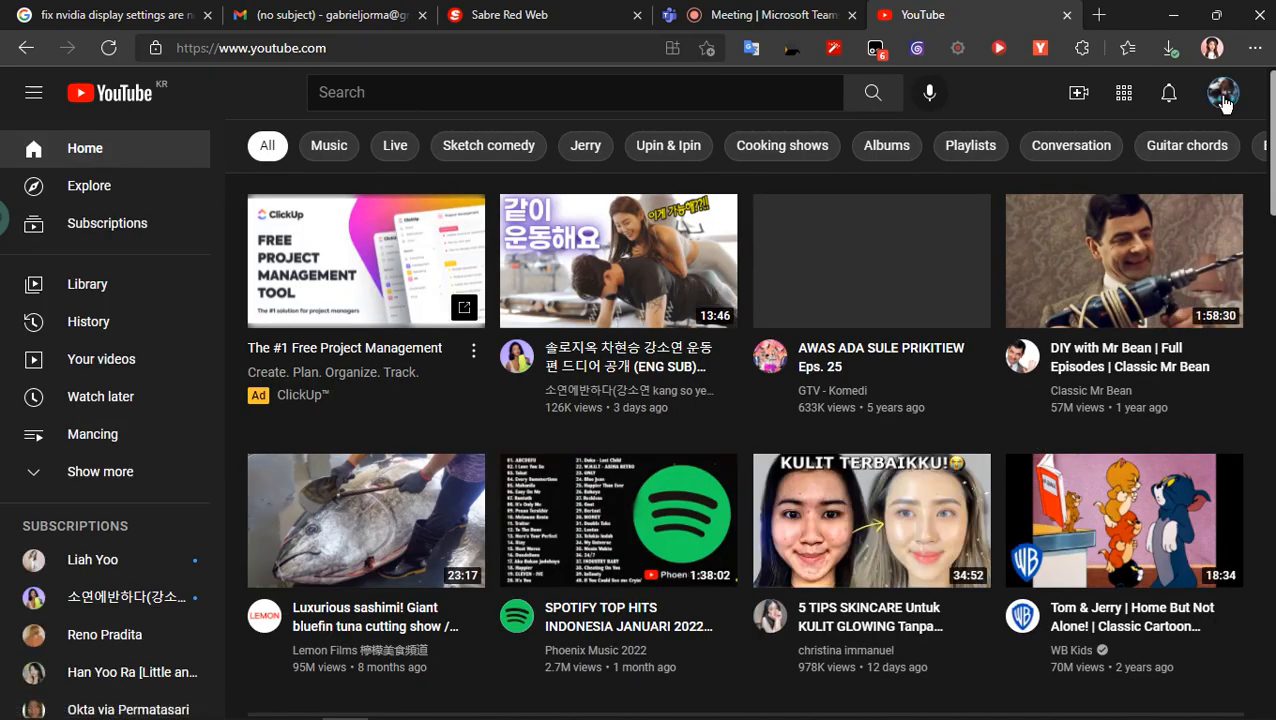
click(1222, 92)
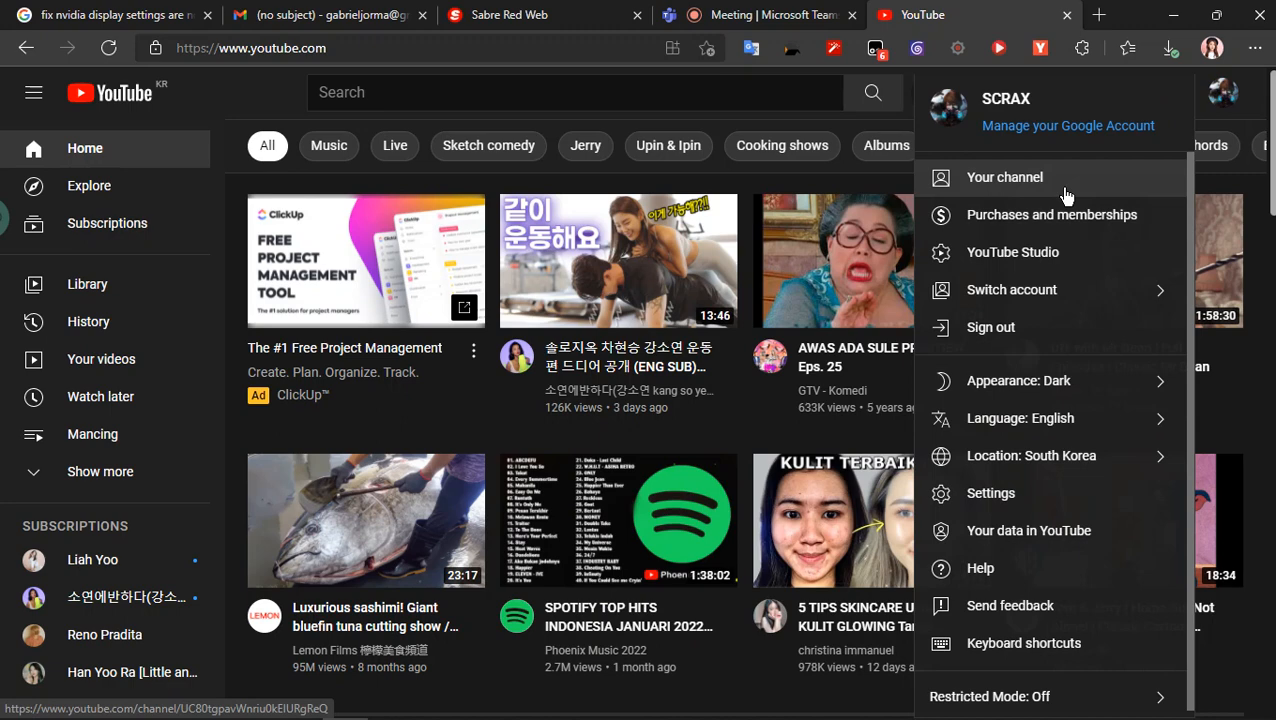
click(1040, 256)
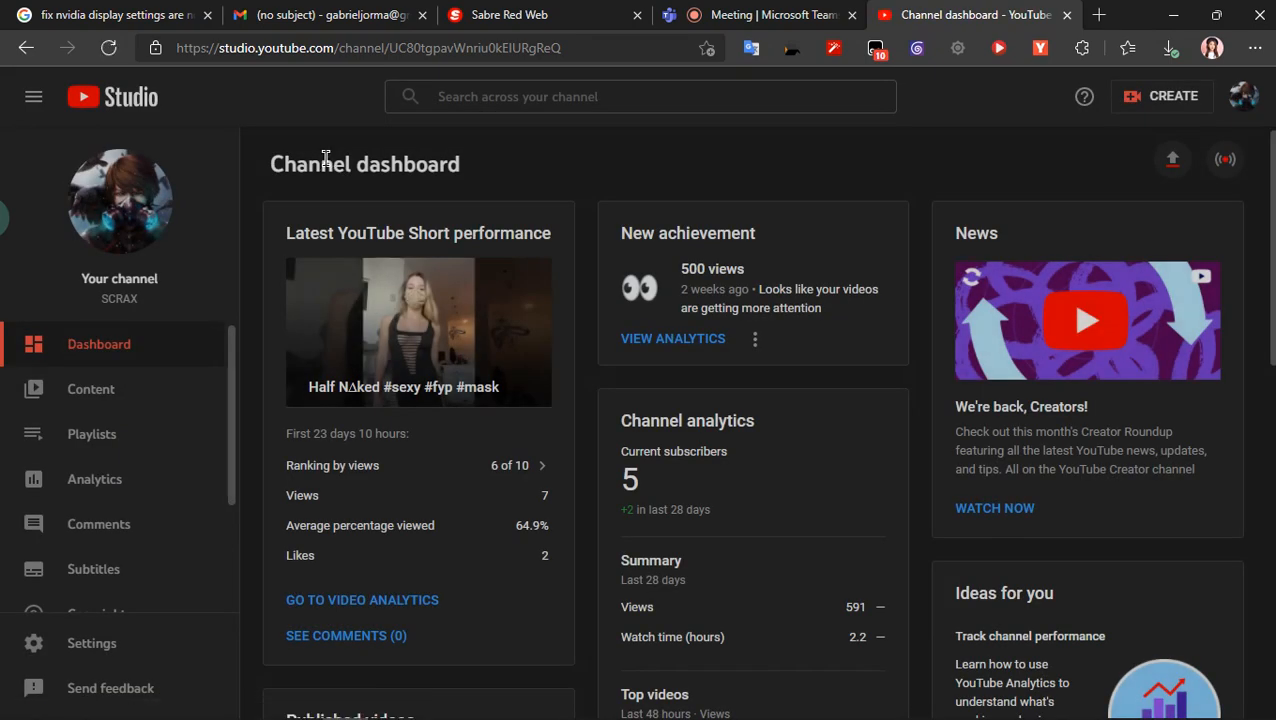
- Start uploading the video Sabre Basic Day 1 Part 1.mp4 from the Desktop to the channel
click(1140, 100)
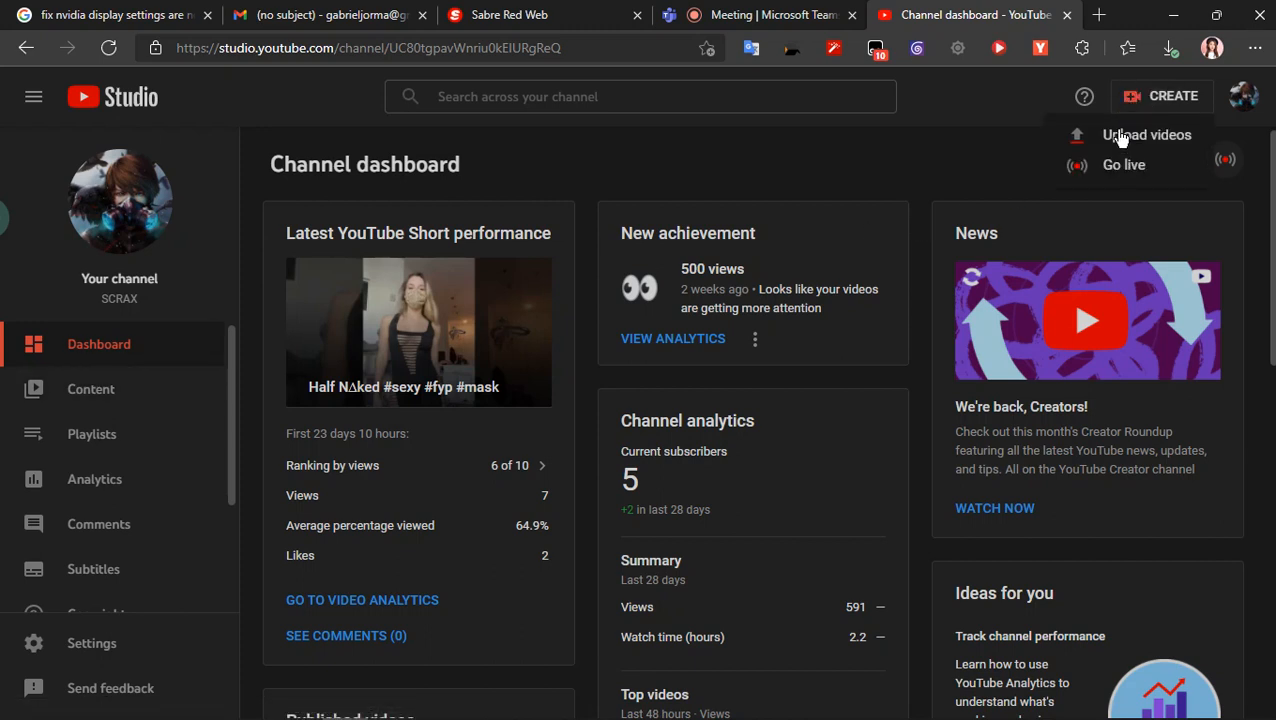
click(1120, 136)
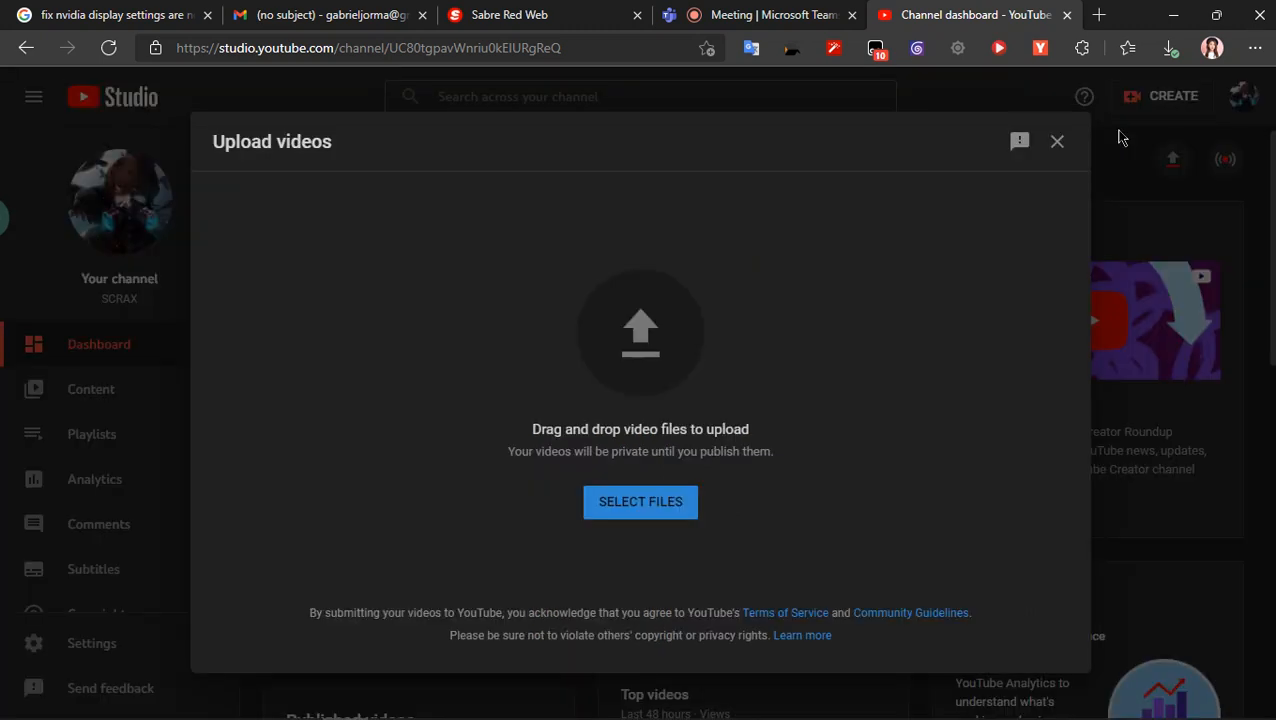
click(665, 505)
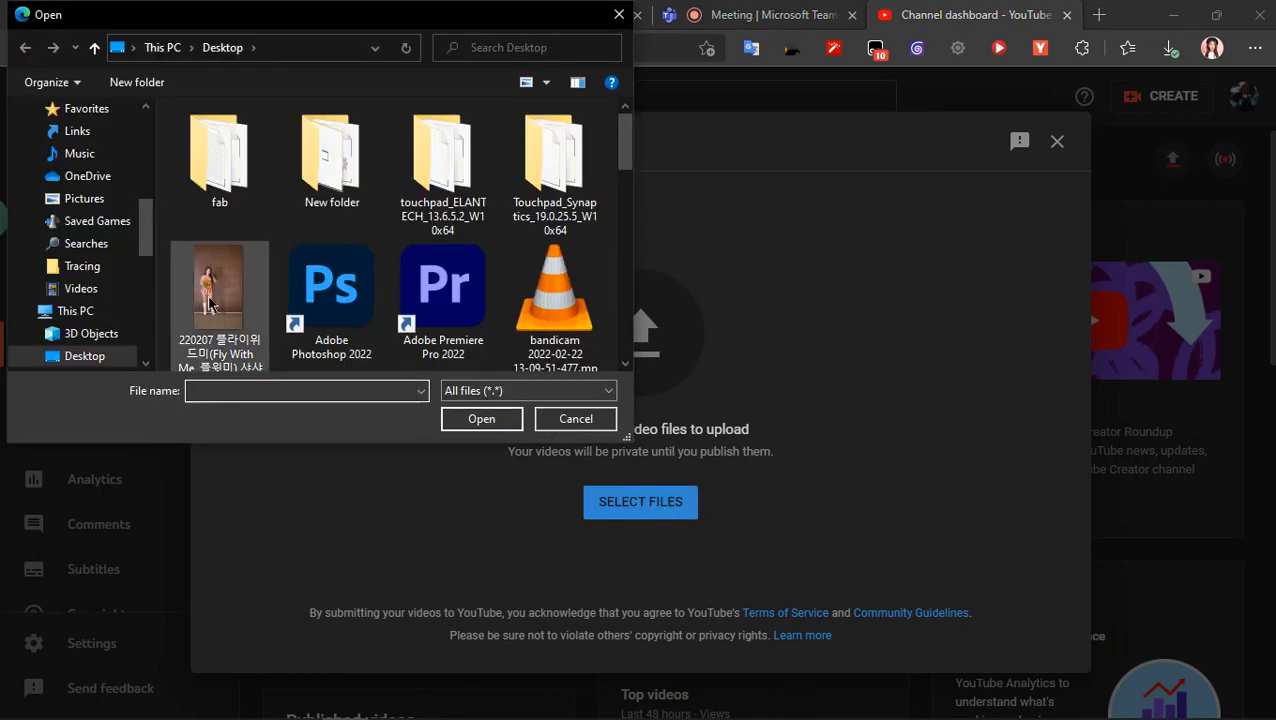
scroll(270, 300, down, 1)
scroll(270, 300, down, 3)
scroll(271, 292, up, 1)
scroll(320, 295, down, 3)
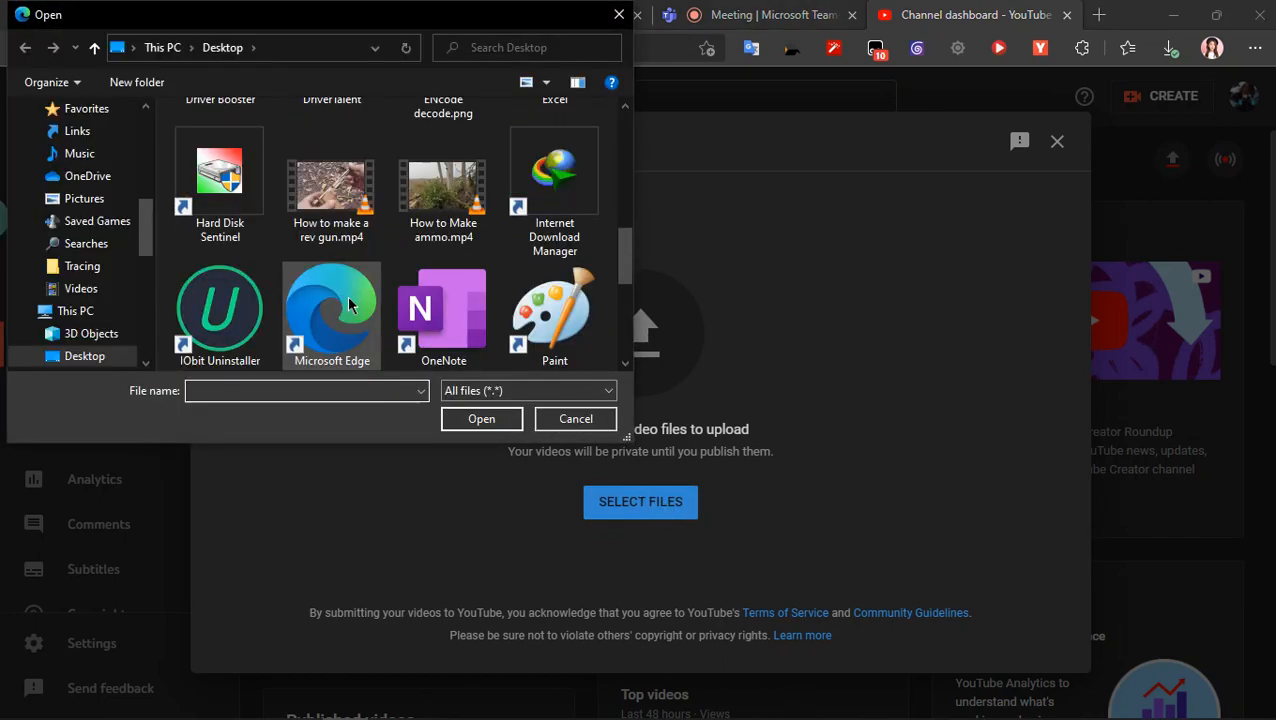
scroll(349, 300, up, 2)
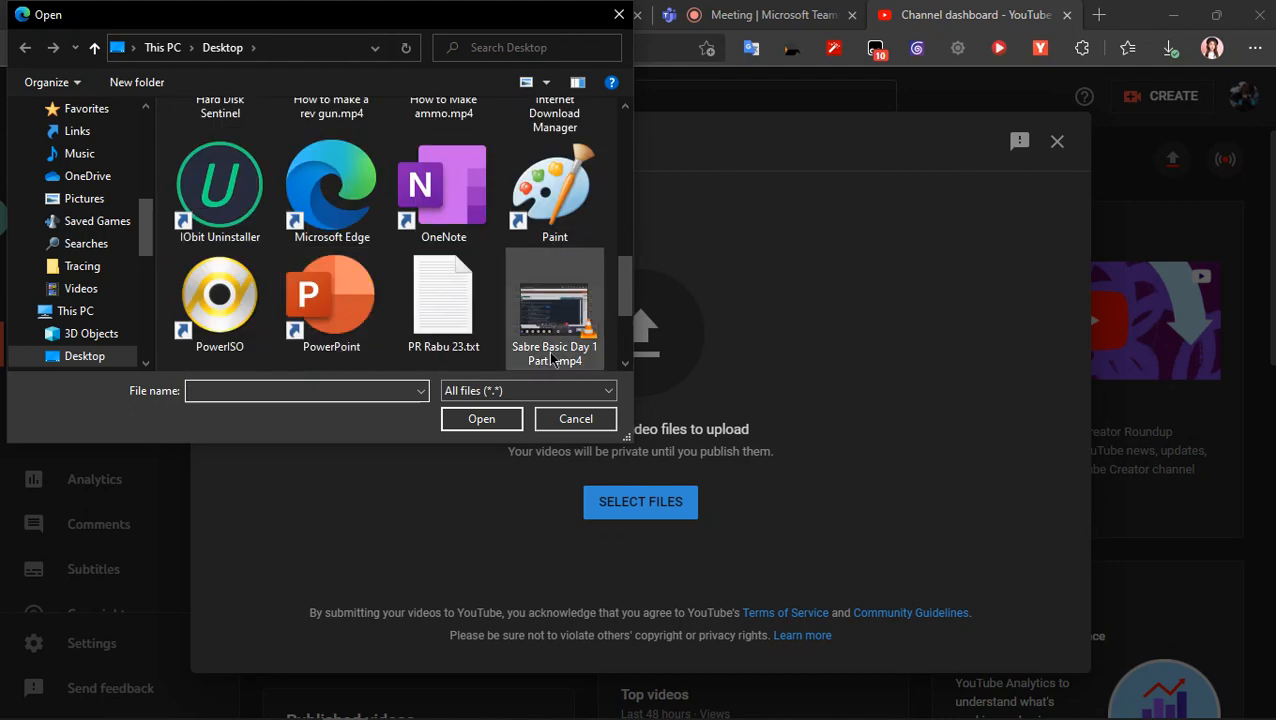
click(552, 318)
click(519, 412)
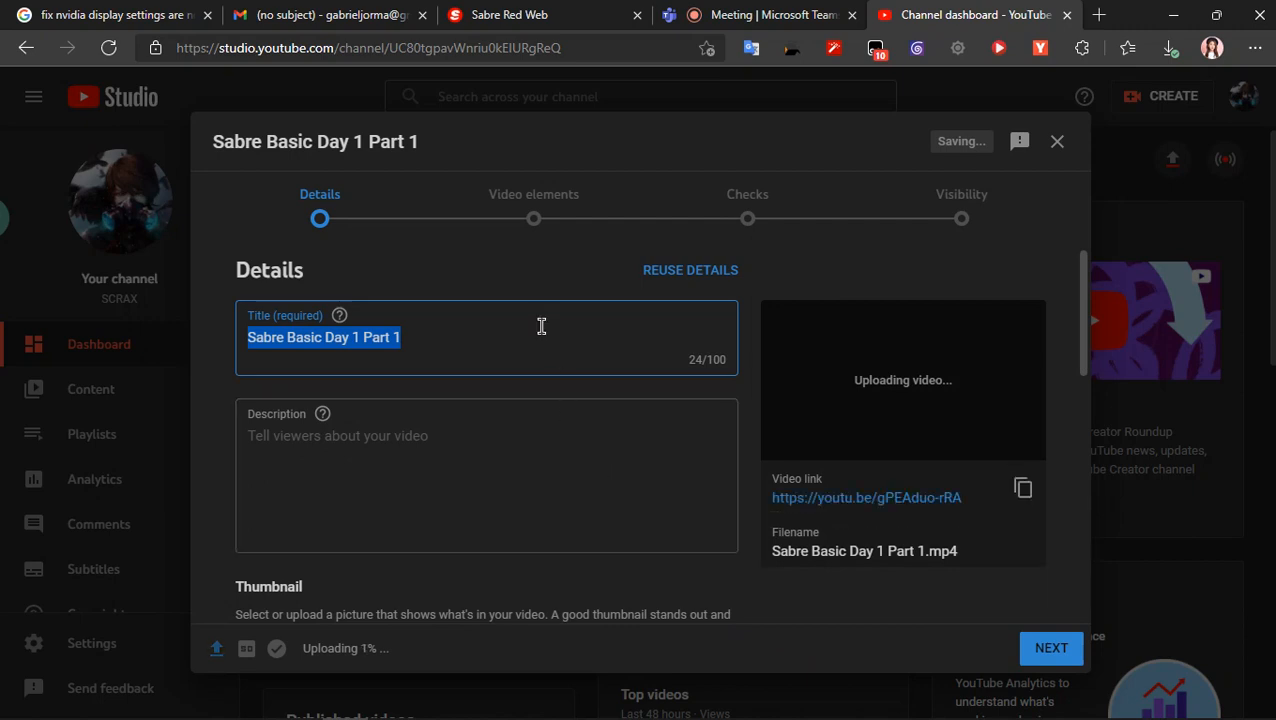
- Mark the uploaded video as not made for kids and expand its additional detail settings
click(464, 441)
scroll(478, 447, down, 6)
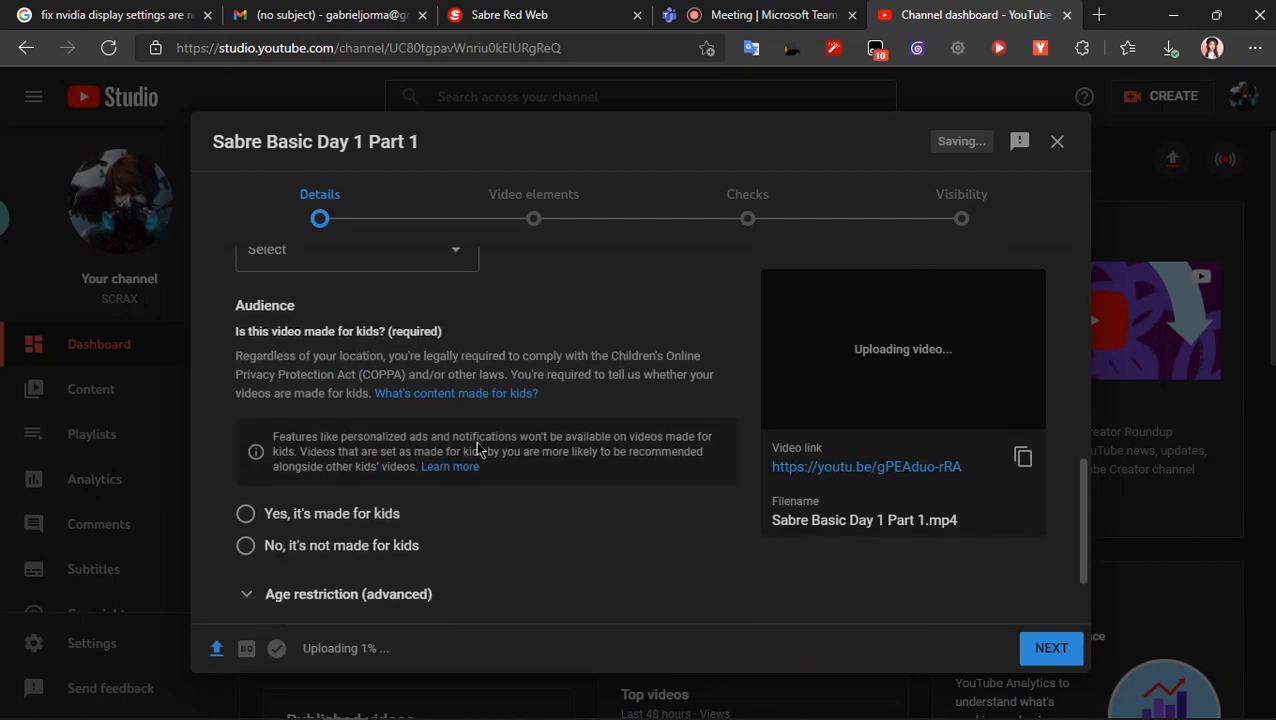
click(362, 457)
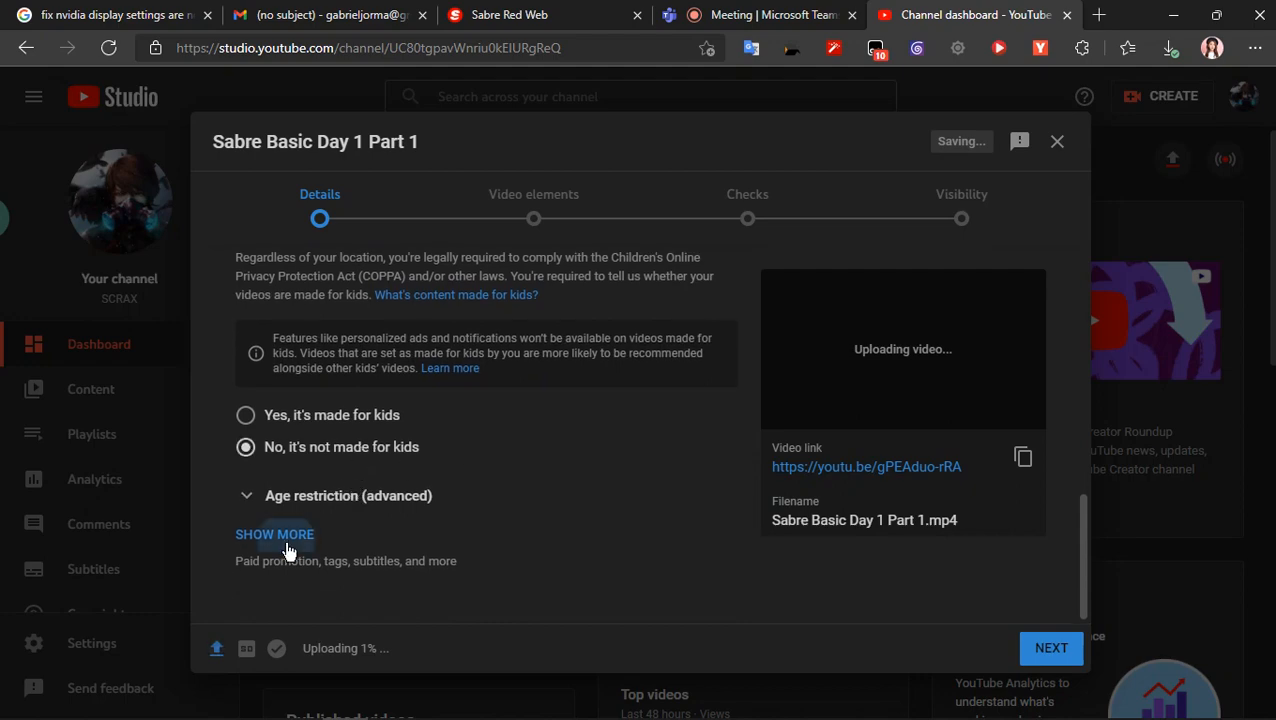
click(287, 540)
- Look through the video's category choices without changing them and set the comment visibility to Allow all comments
scroll(288, 543, down, 3)
scroll(288, 543, down, 10)
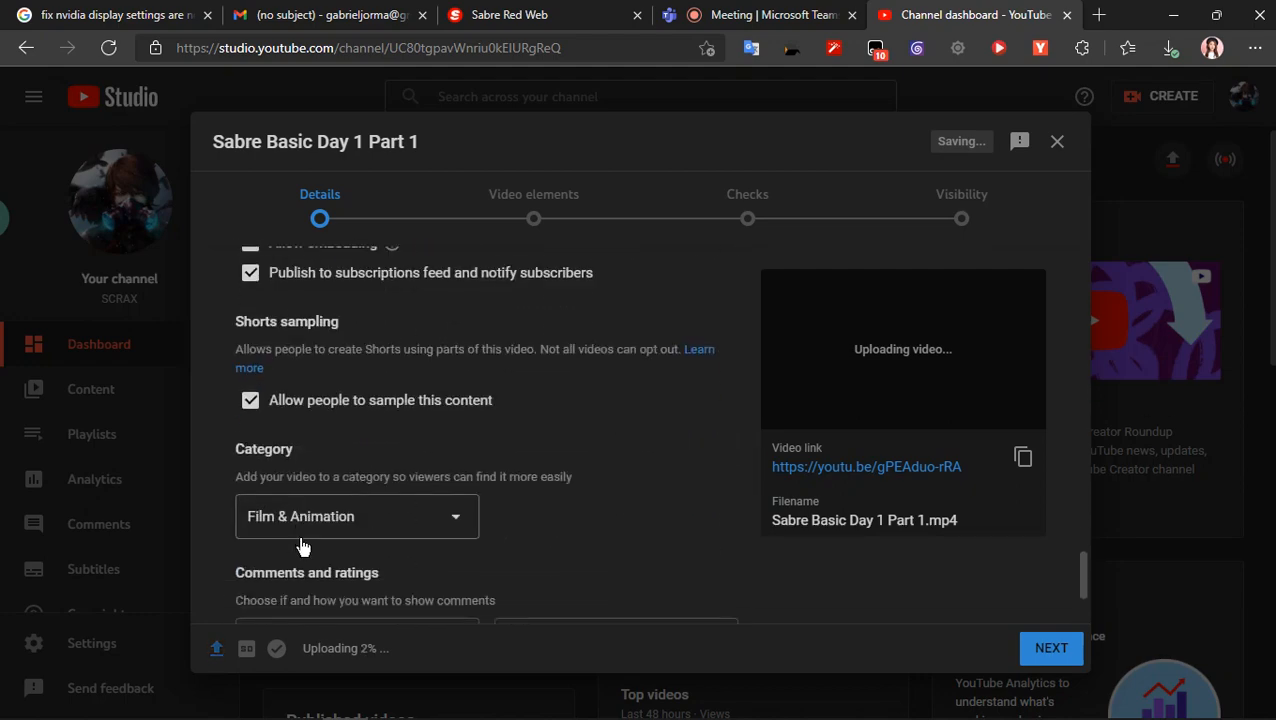
scroll(302, 545, up, 2)
scroll(305, 544, down, 4)
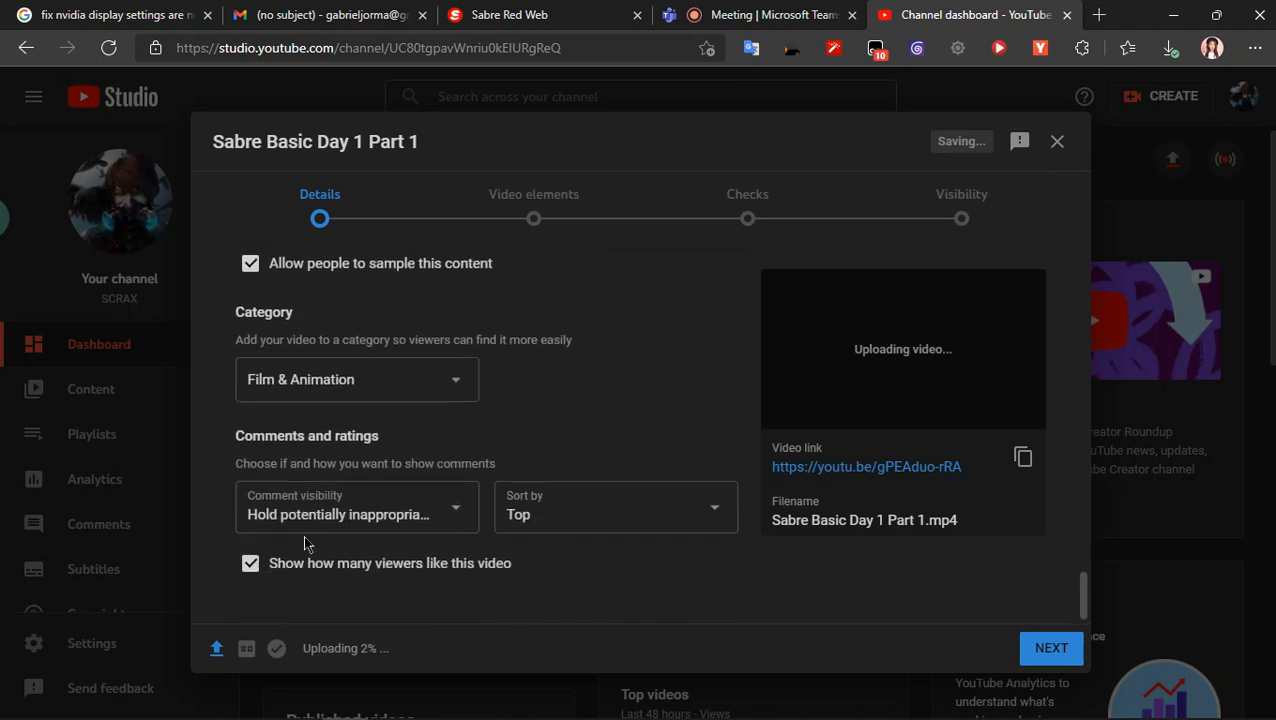
click(404, 371)
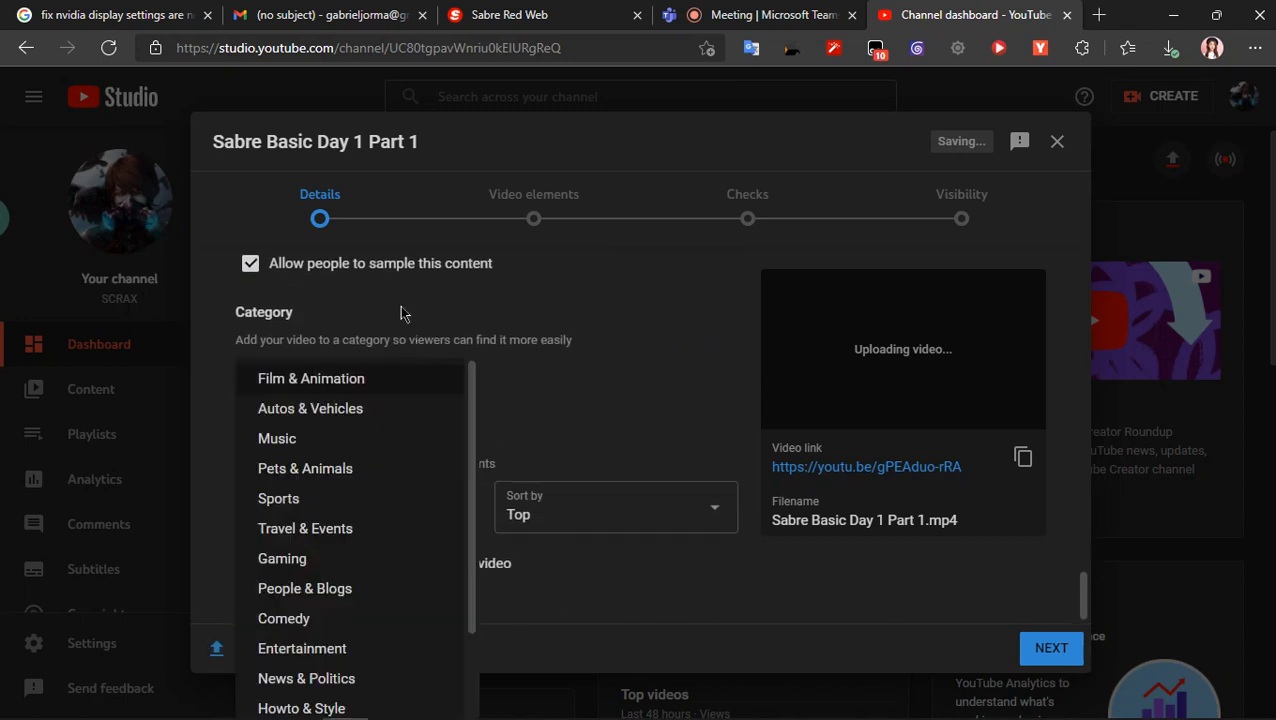
scroll(367, 530, down, 2)
scroll(367, 530, up, 2)
click(561, 447)
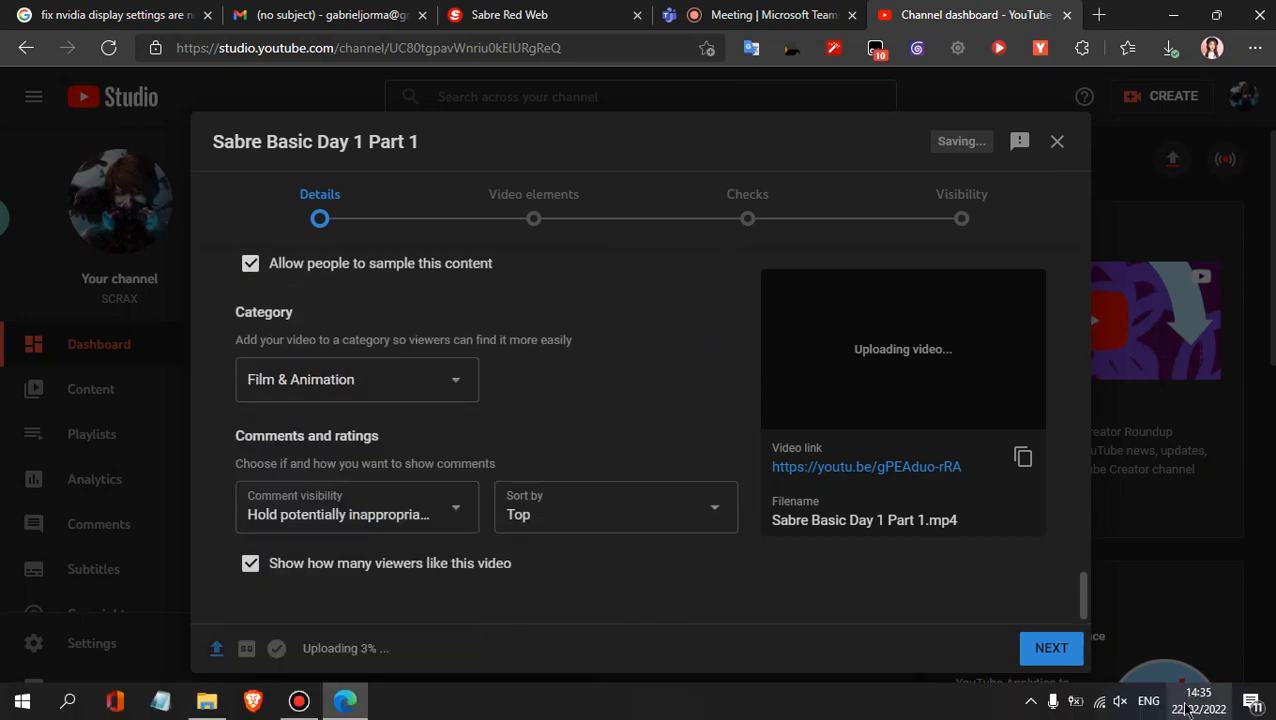
click(380, 508)
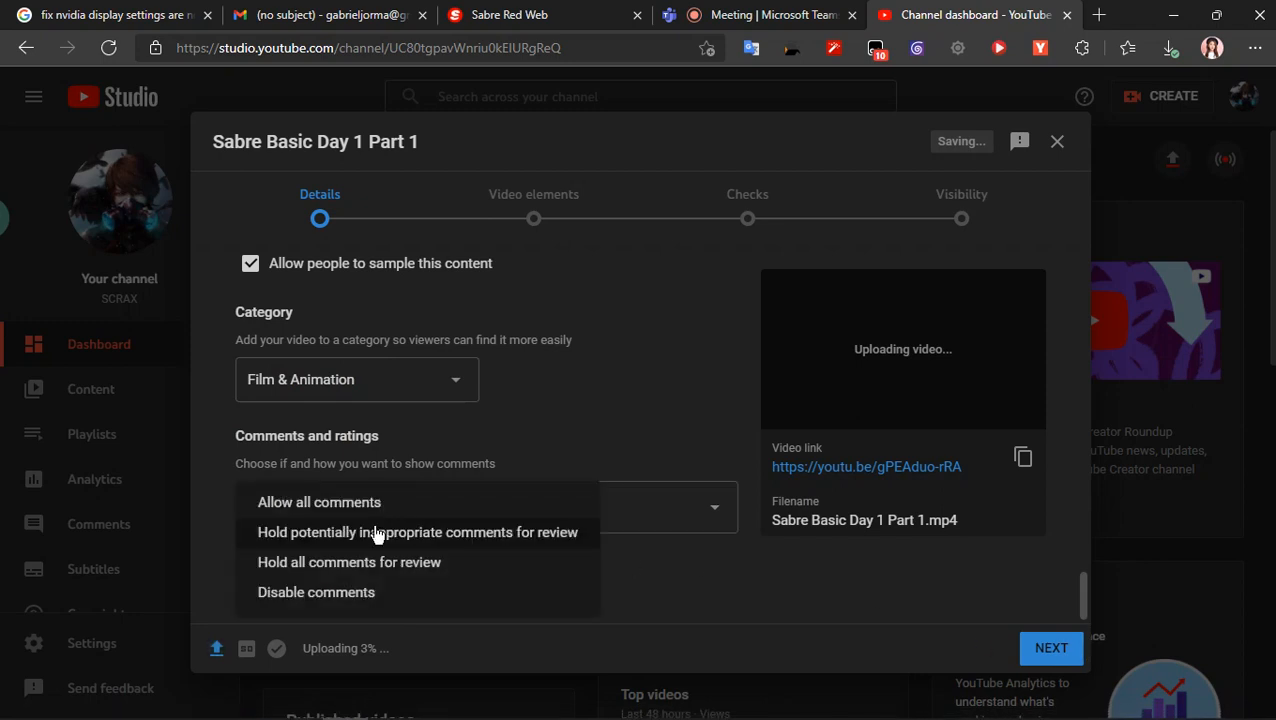
click(382, 510)
- Skip the video elements and checks, save the upload with Public visibility, and return to the Microsoft Teams meeting
click(1028, 650)
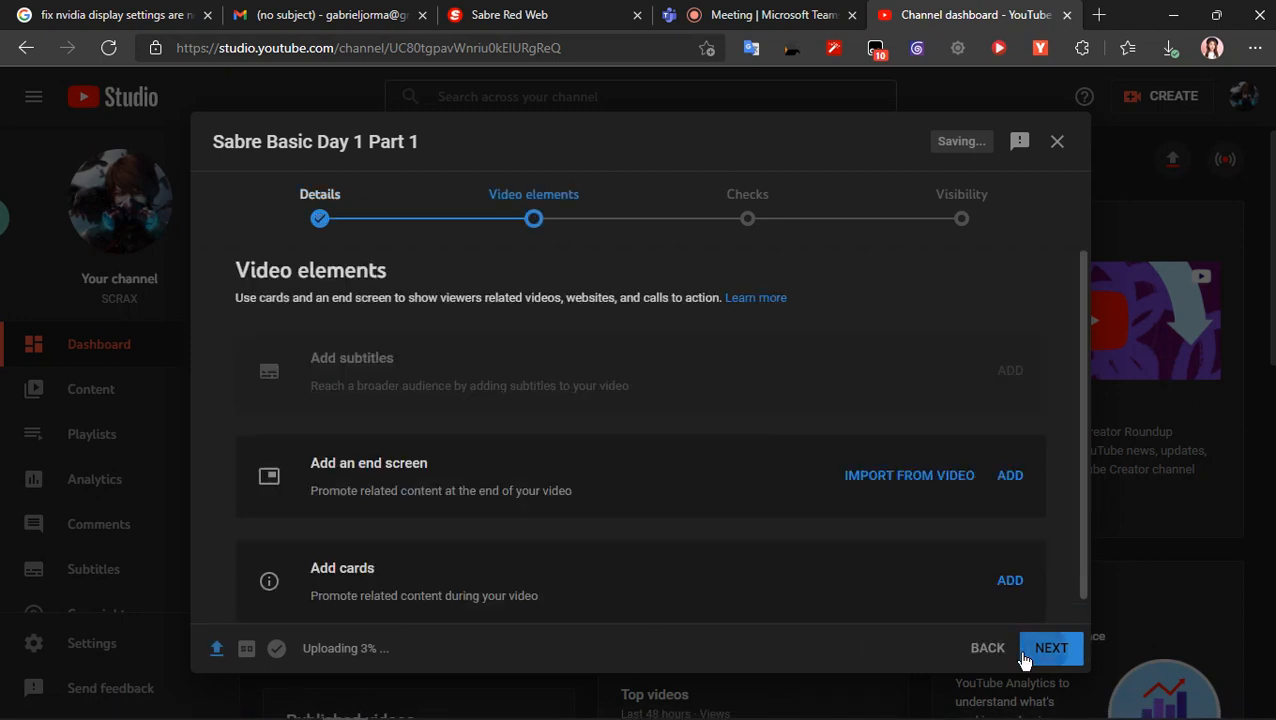
click(1035, 648)
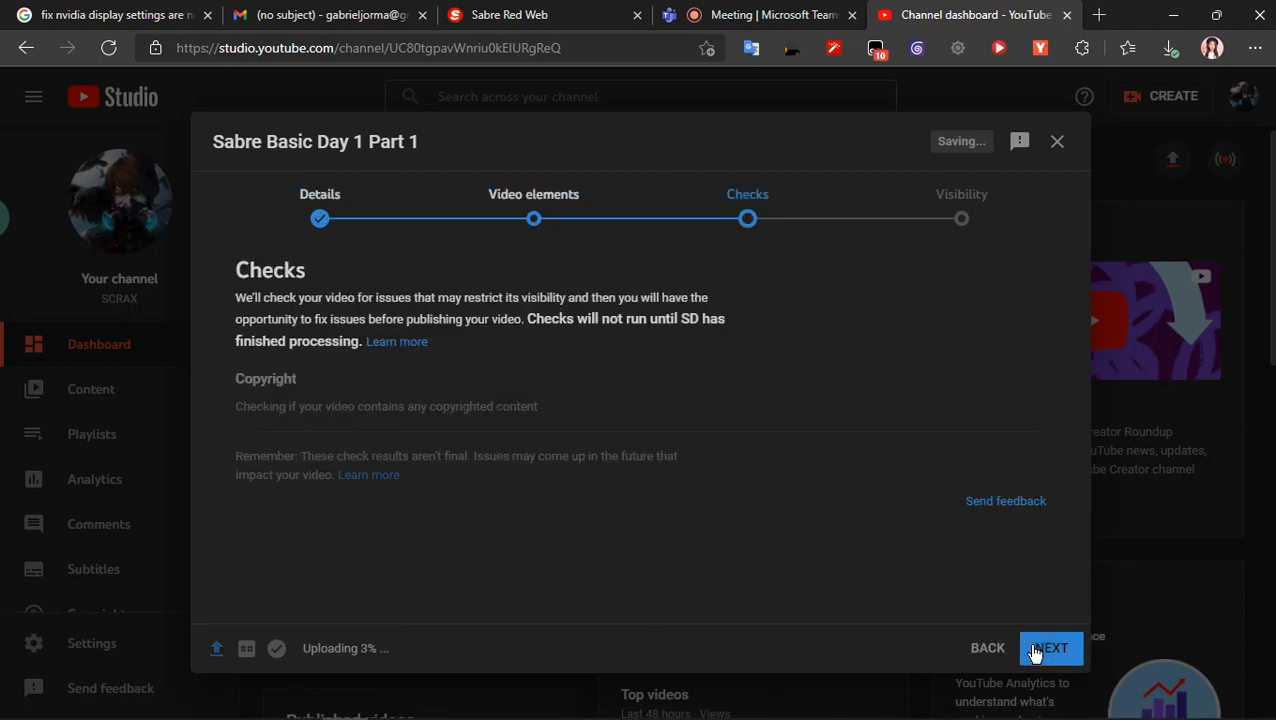
click(1035, 648)
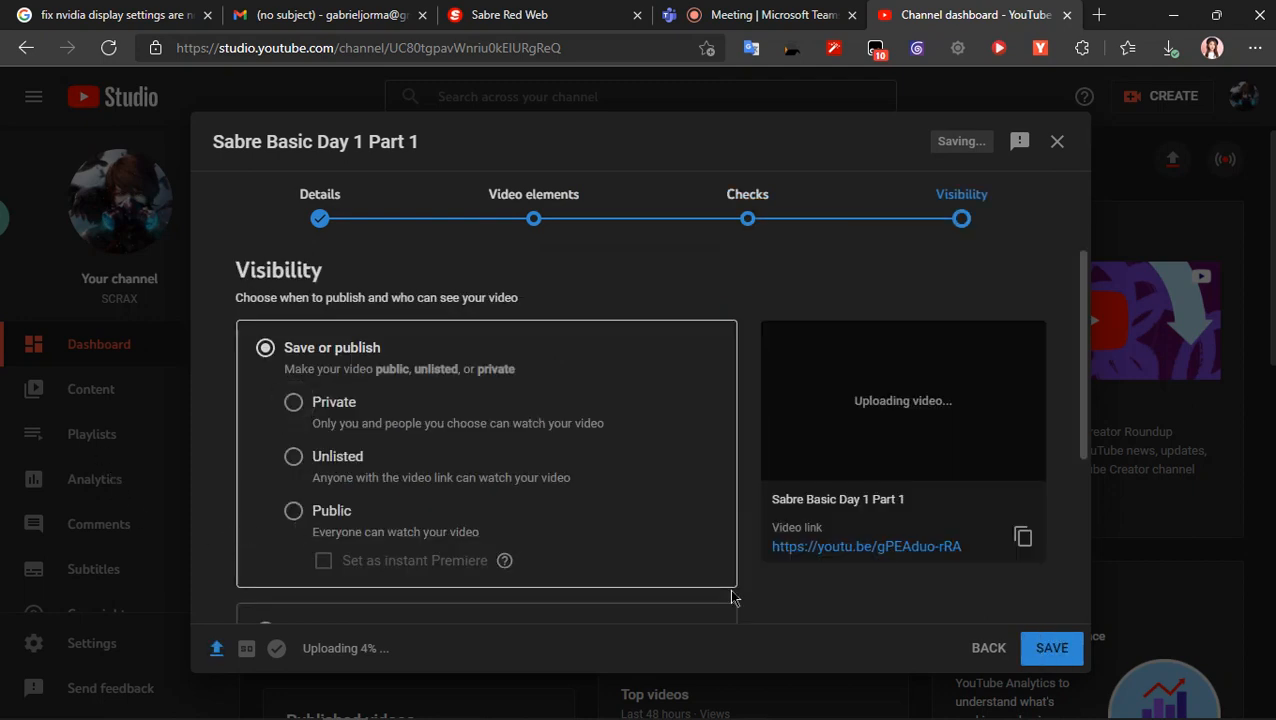
click(307, 516)
click(1025, 648)
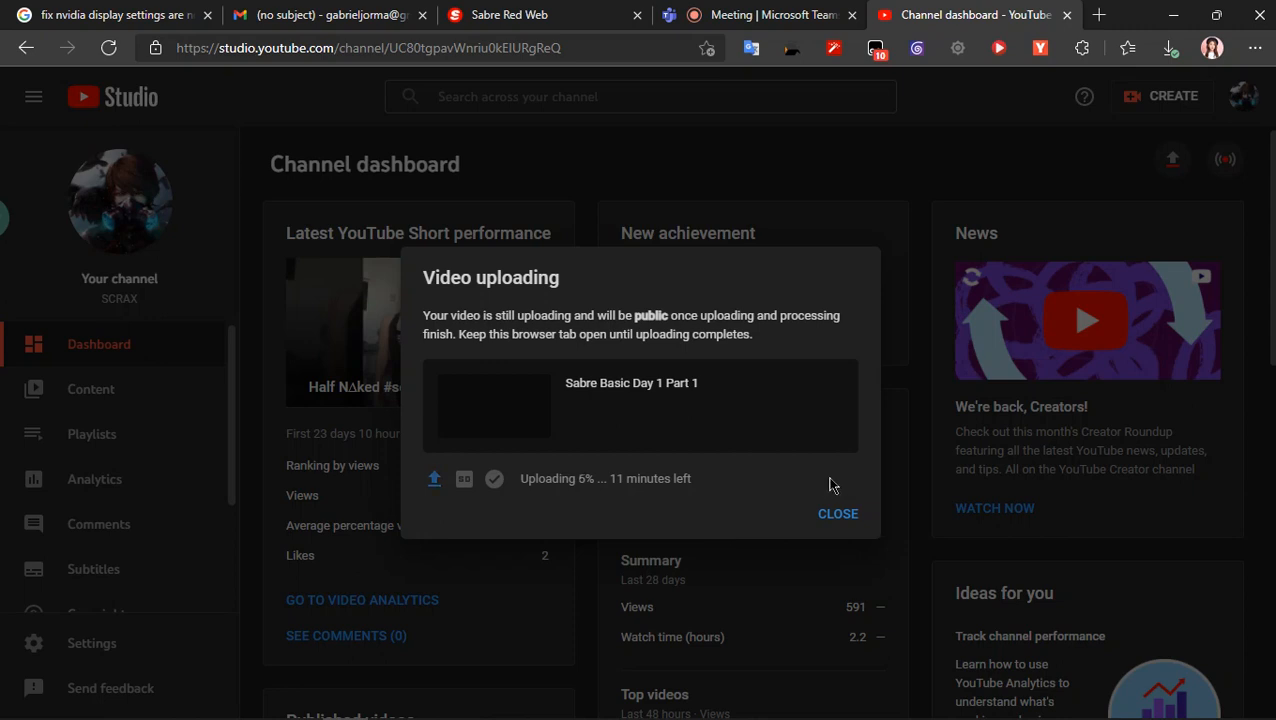
mouse_move(752, 8)
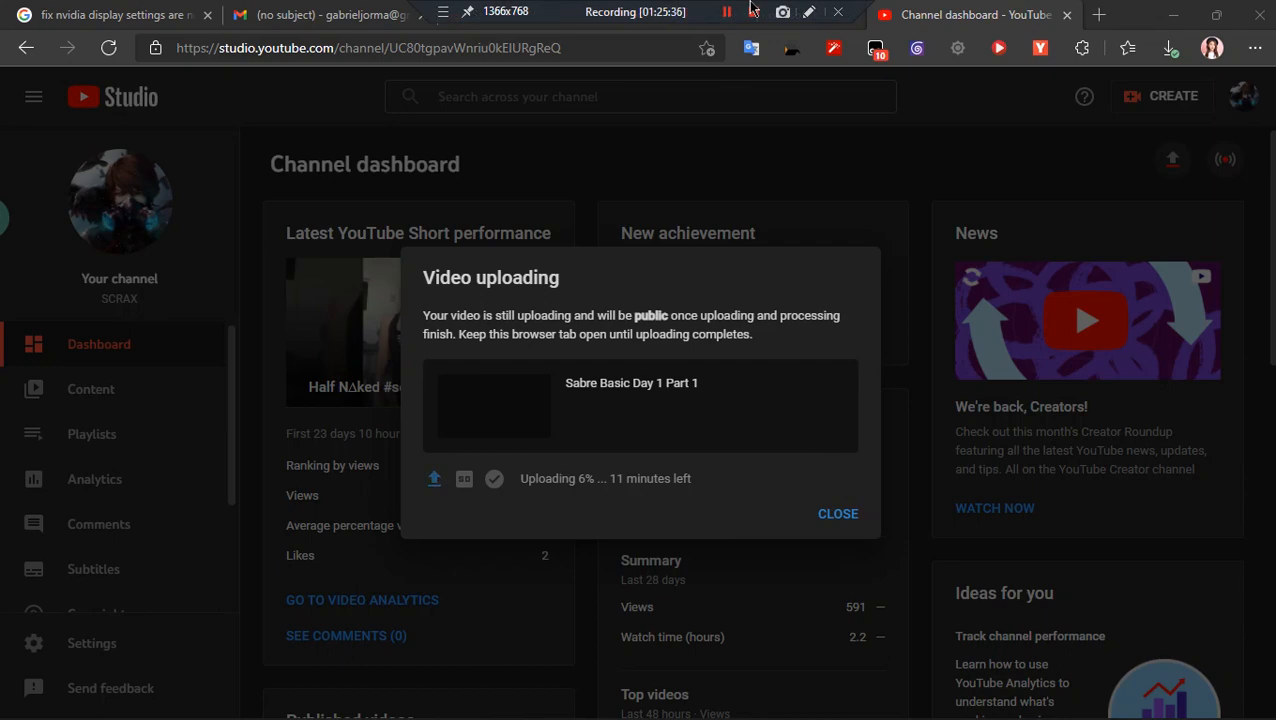
click(765, 15)
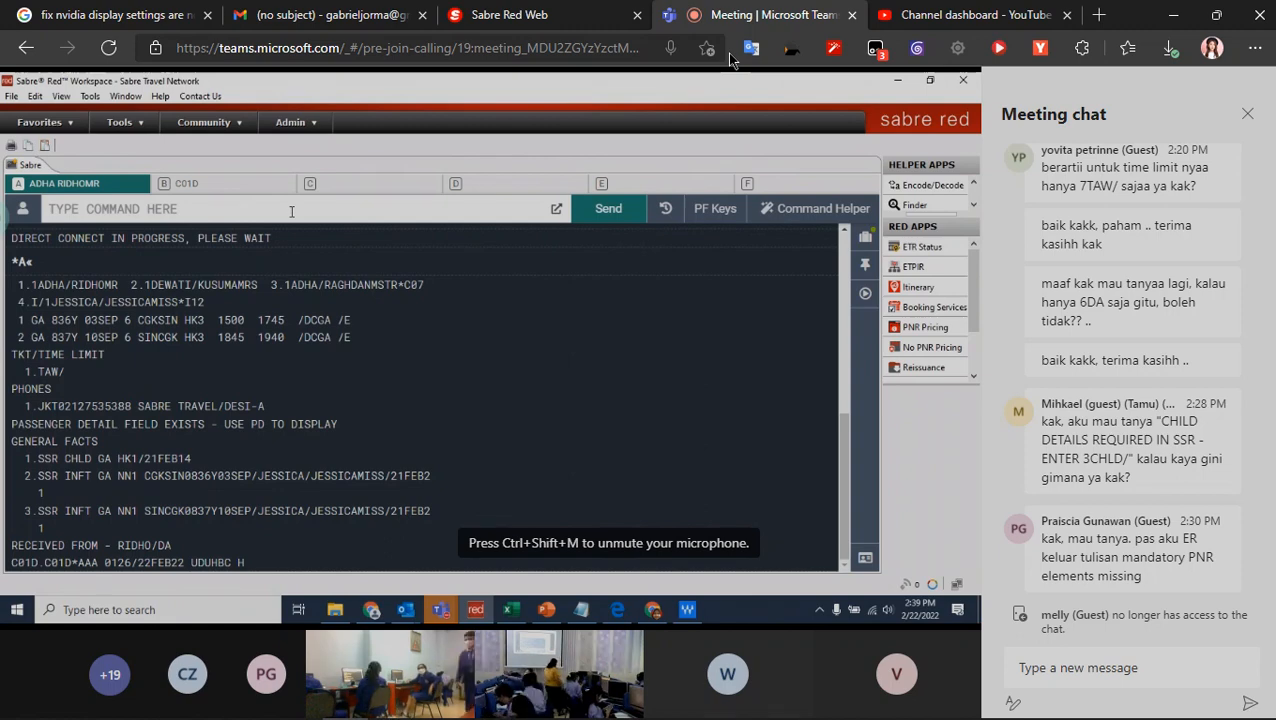
- Open a new browser tab and draft a search query beginning with "how to hide"
key(ctrl+t)
text(cara)
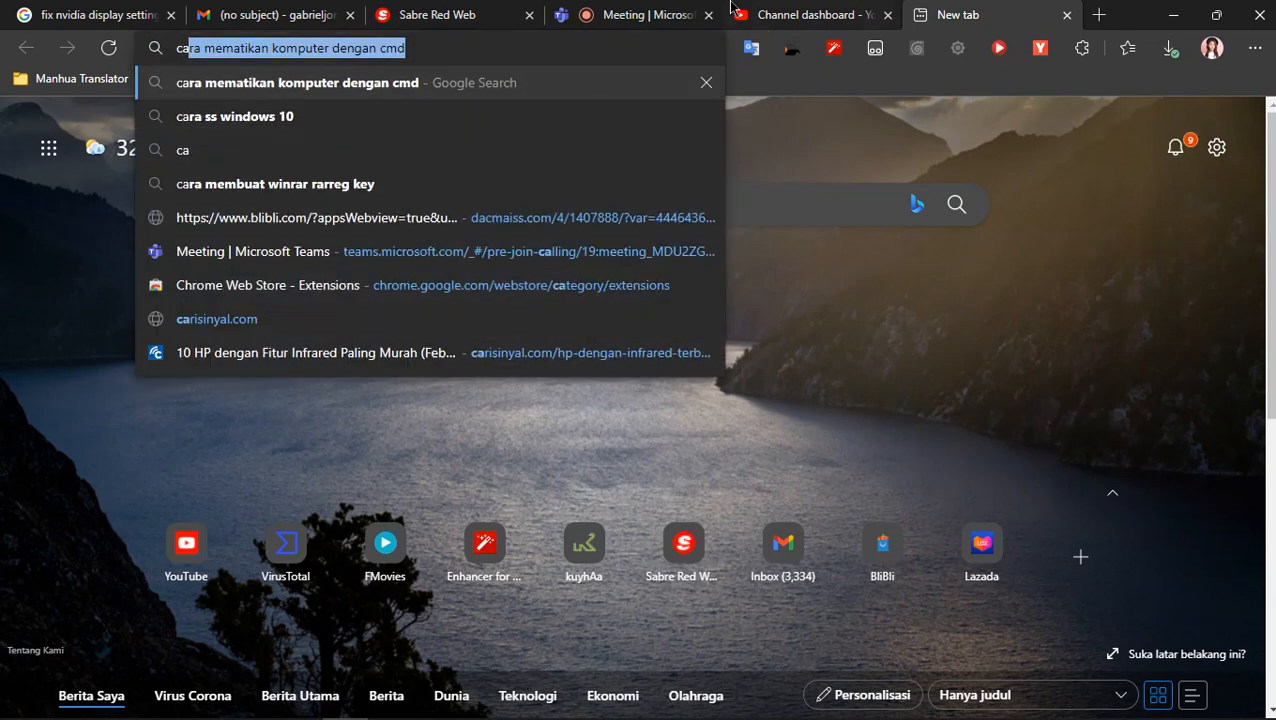
mouse_move(738, 8)
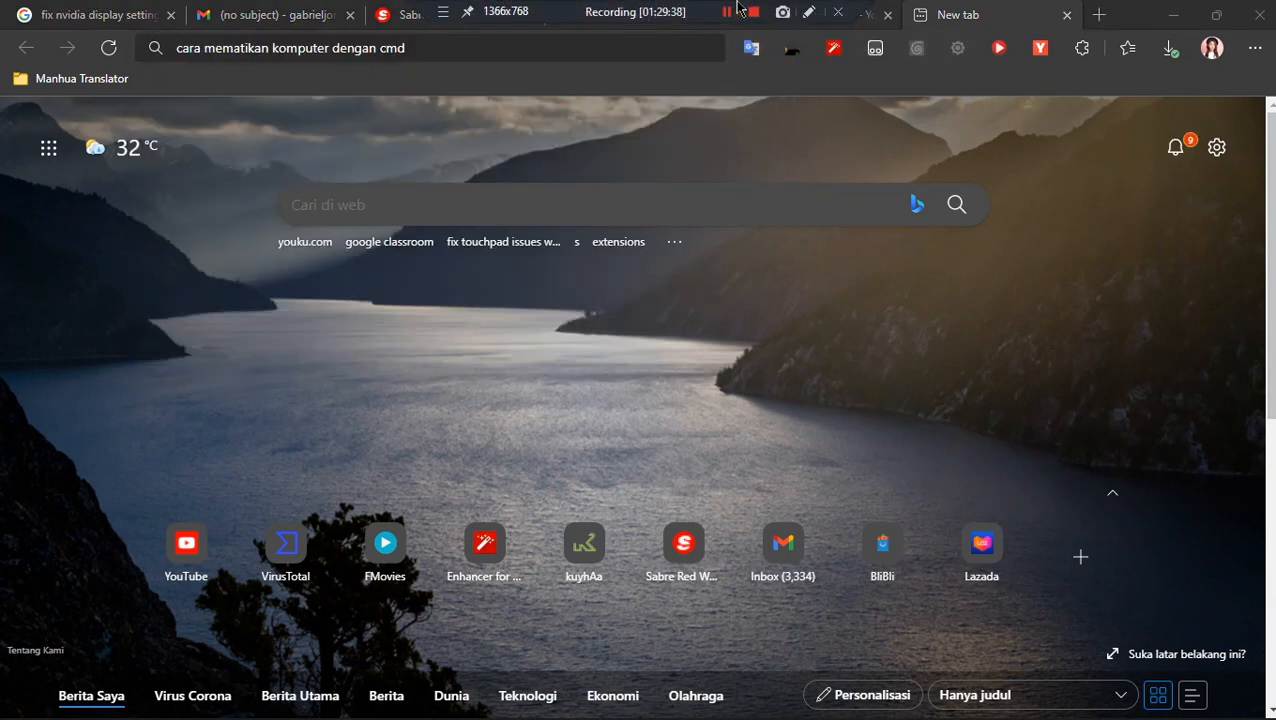
click(567, 54)
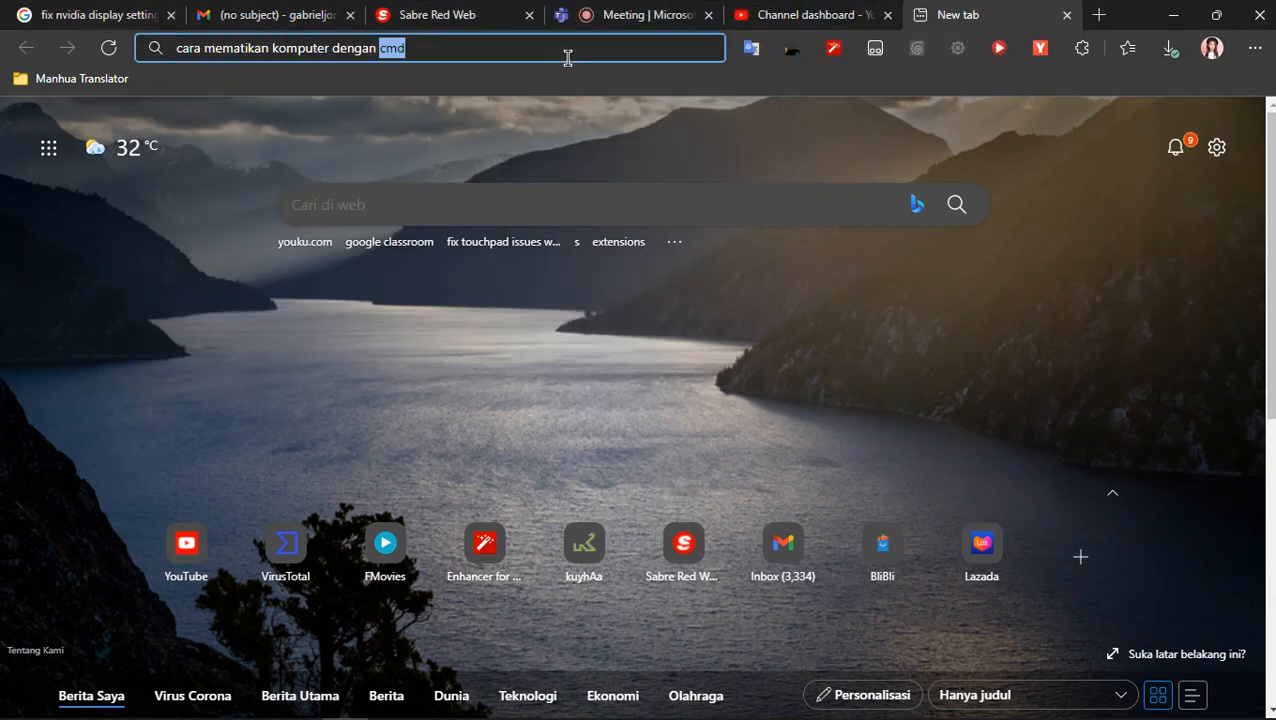
key(BackSpace)
key(BackSpace)
key(BackSpace)
key(BackSpace)
key(BackSpace)
key(BackSpace)
key(BackSpace)
key(BackSpace)
key(BackSpace)
key(BackSpace)
key(BackSpace)
key(BackSpace)
key(BackSpace)
key(BackSpace)
key(BackSpace)
key(BackSpace)
key(BackSpace)
key(BackSpace)
key(BackSpace)
key(BackSpace)
text(hide)
key(Delete)
key(Delete)
key(Delete)
key(Delete)
text(how t)
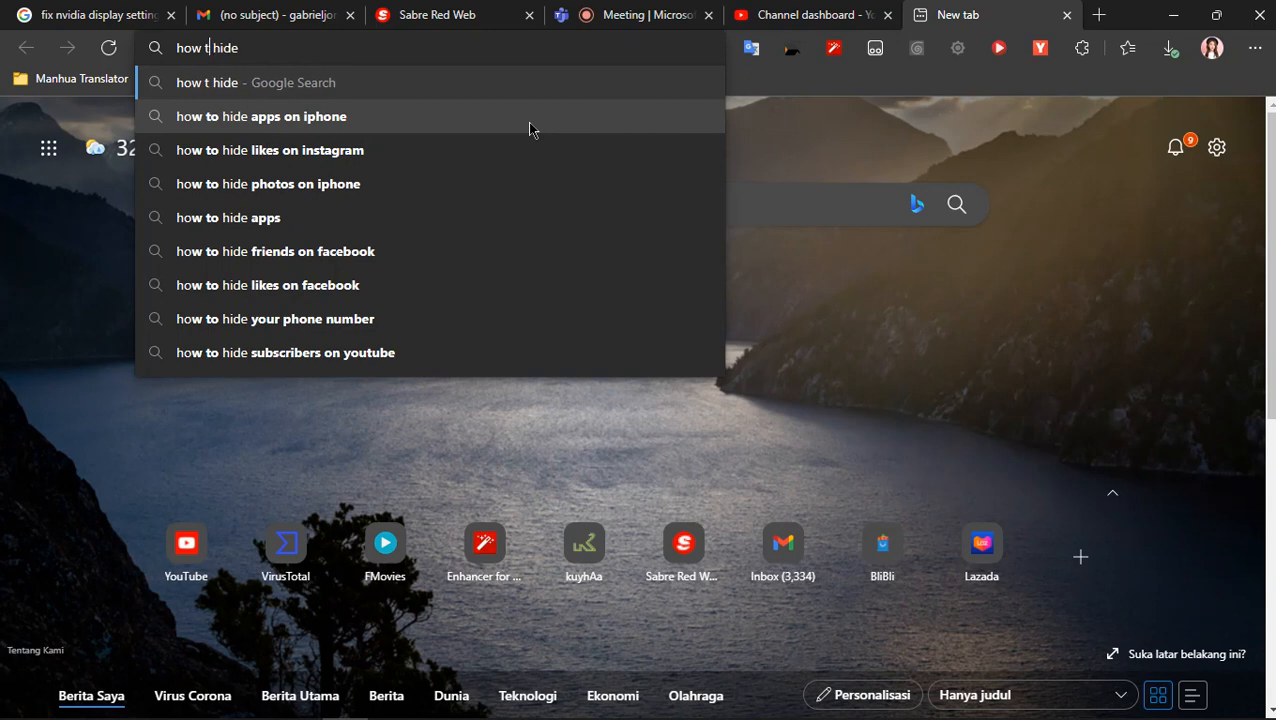
text(o)
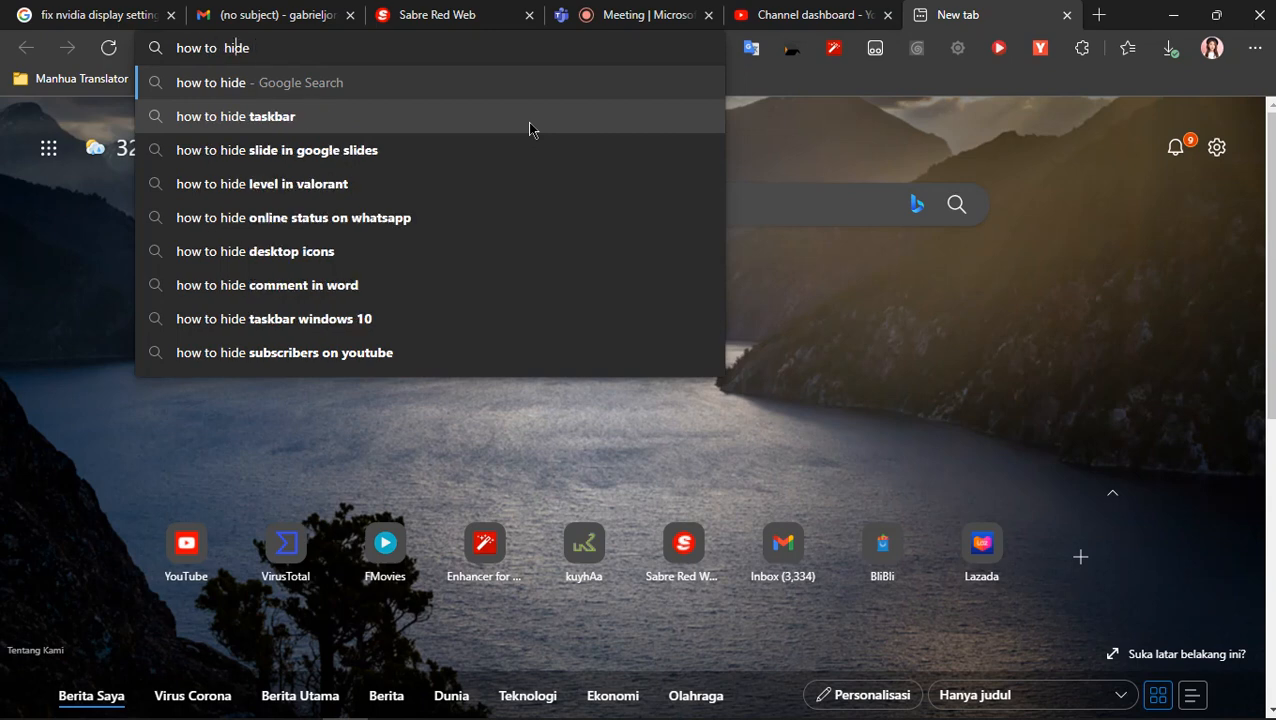
key(BackSpace)
- Complete the query and search Google for "how to hide chrome icon from taskbar"
text(chrome)
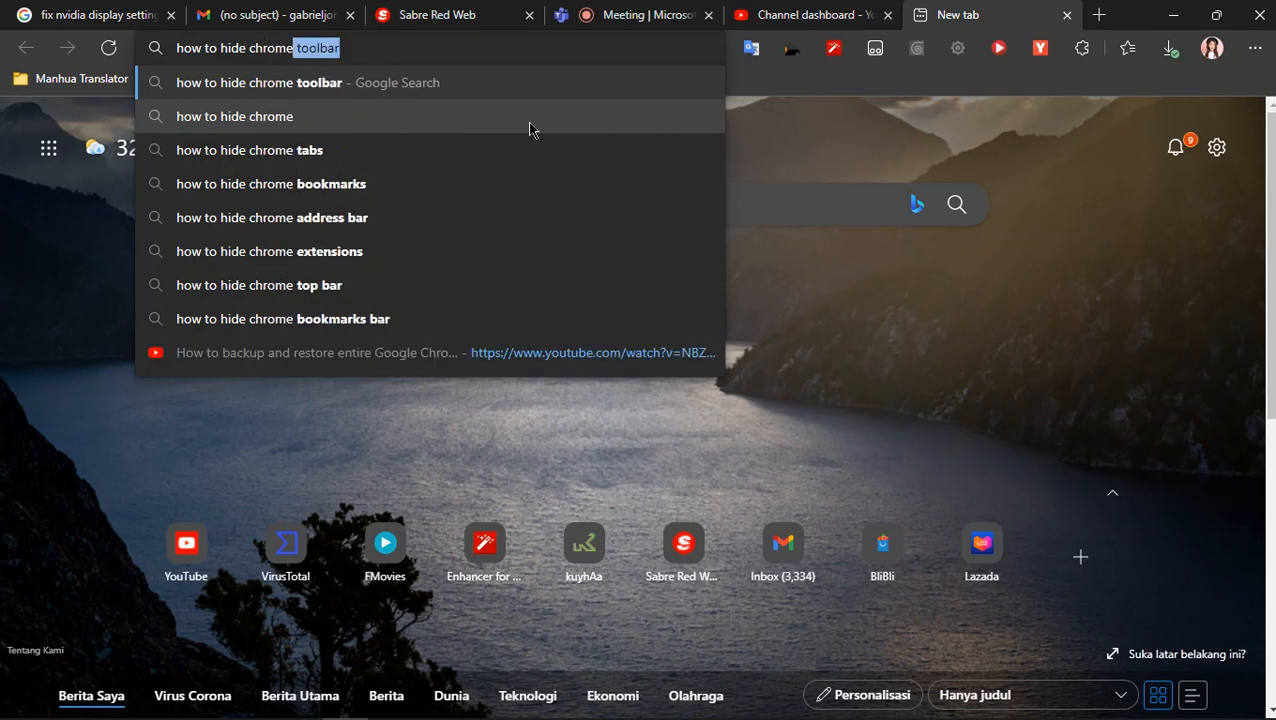
mouse_move(558, 716)
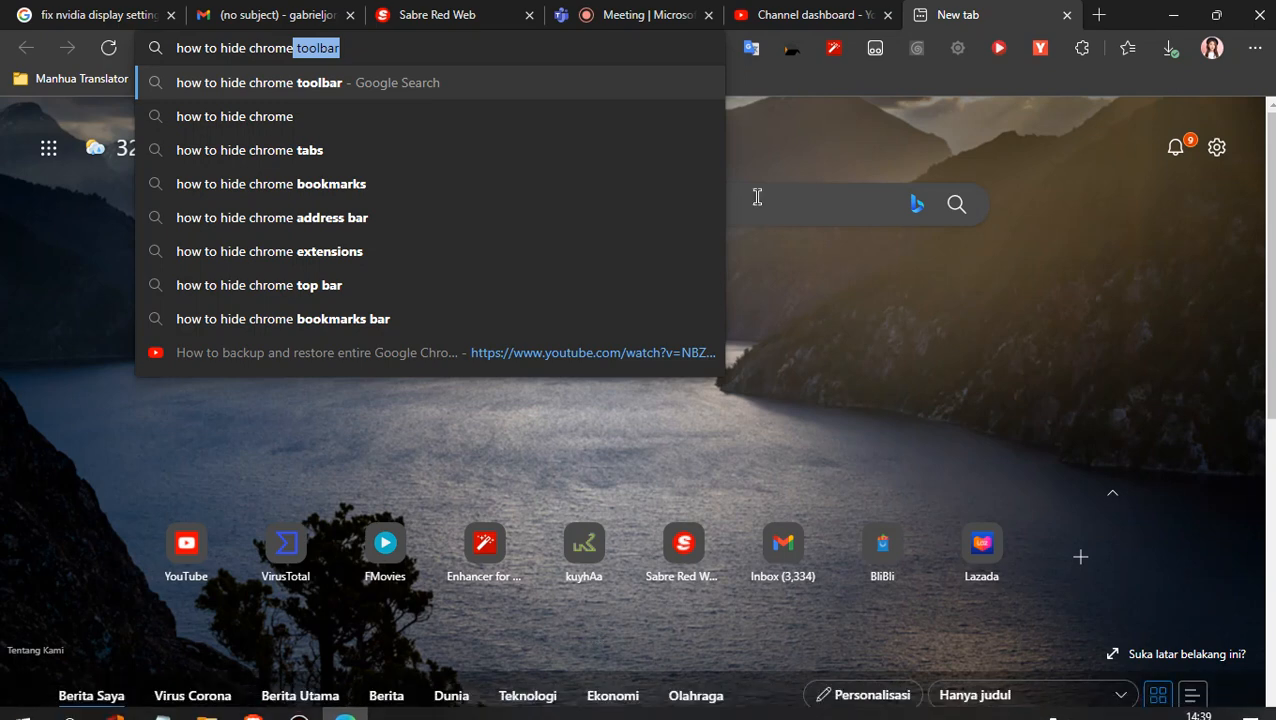
text(in )
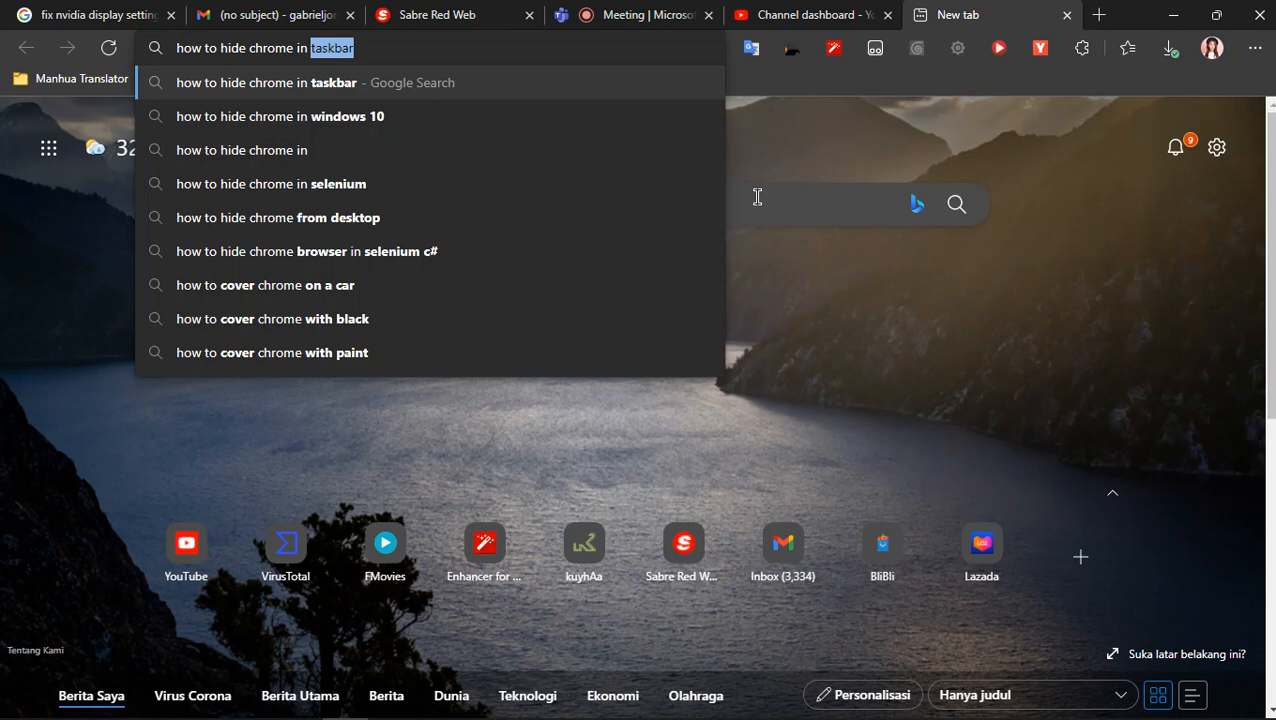
text(tas)
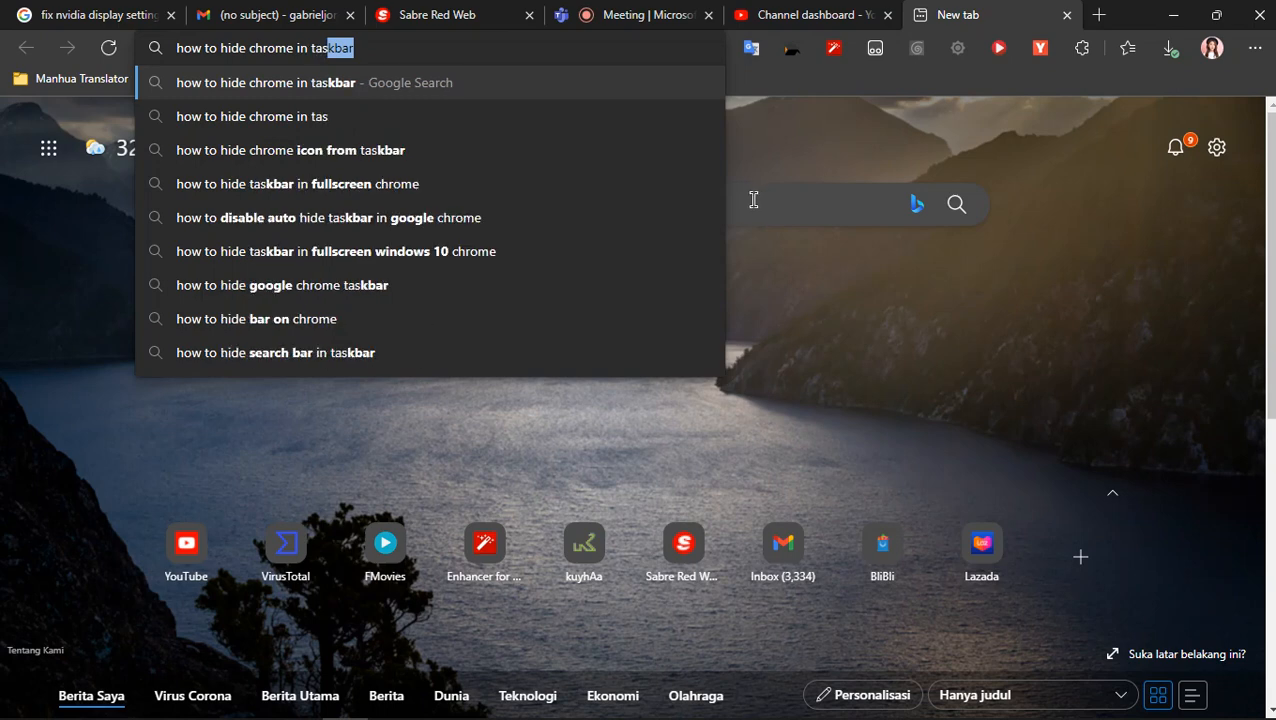
key(Down)
key(Down)
key(Return)
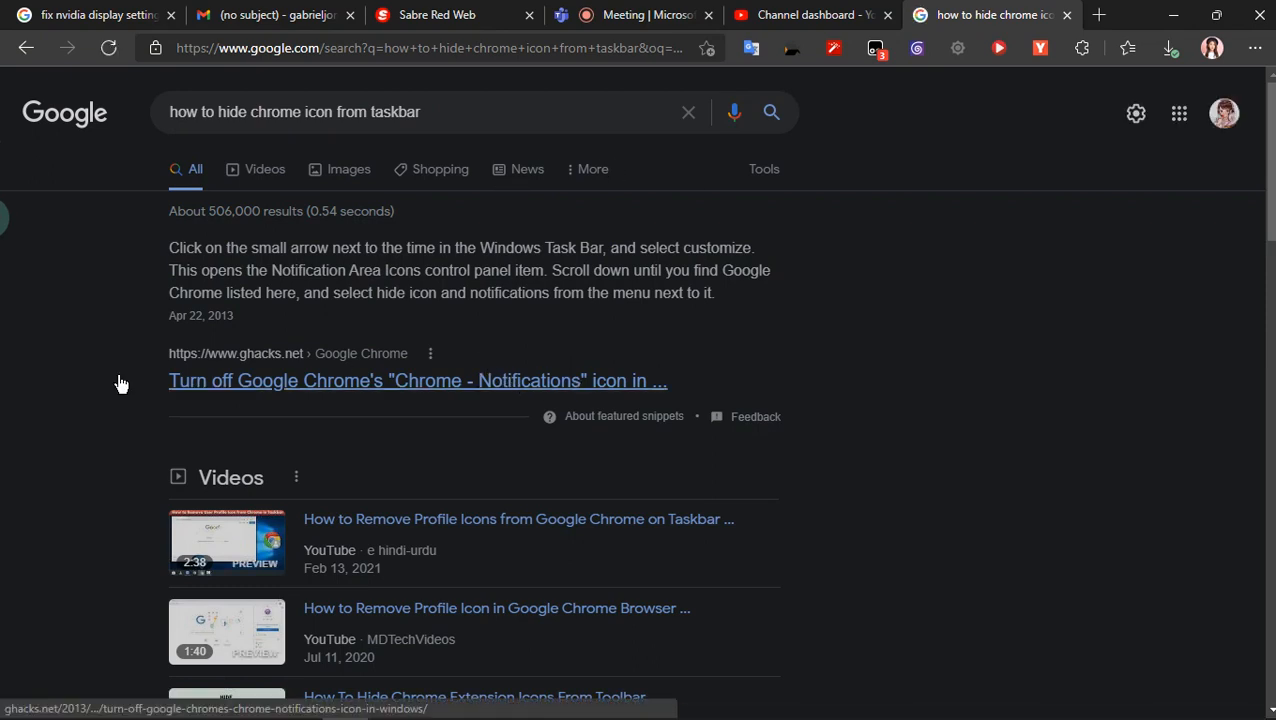
- Open the guidingtech.com result "How to Remove Profile Icons from Chrome on Taskbar"
scroll(6, 498, down, 4)
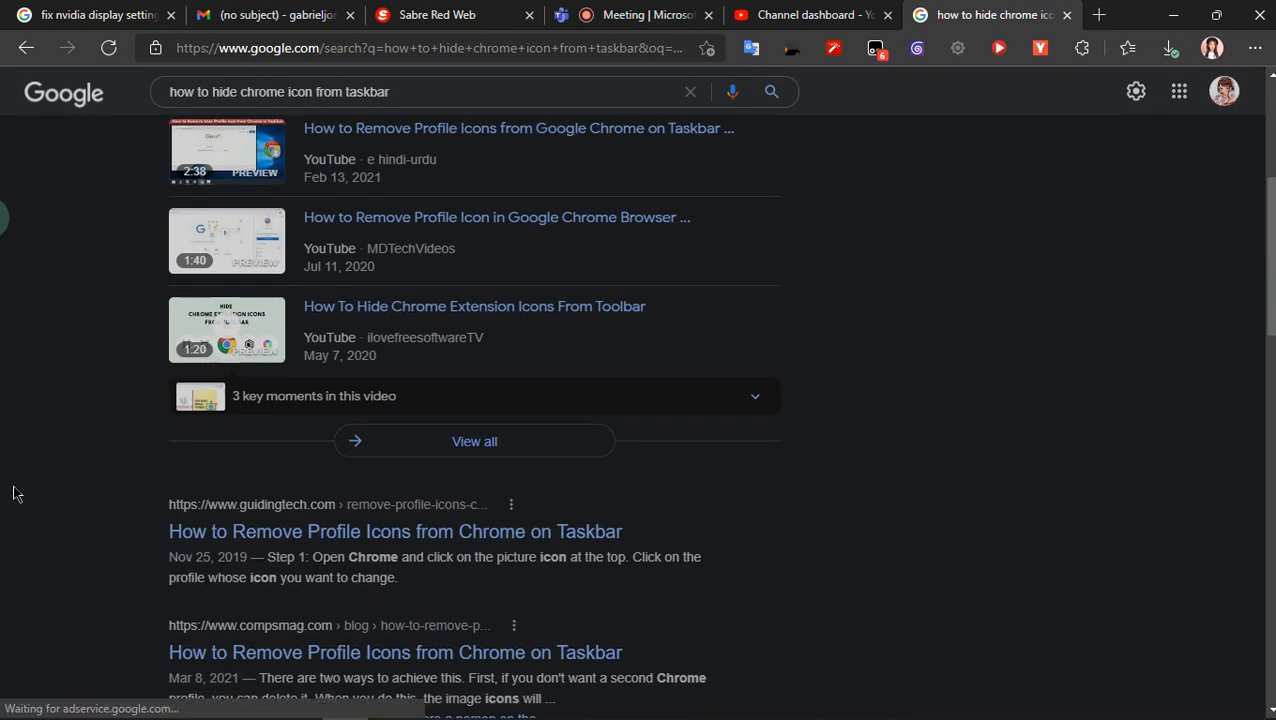
scroll(14, 492, down, 2)
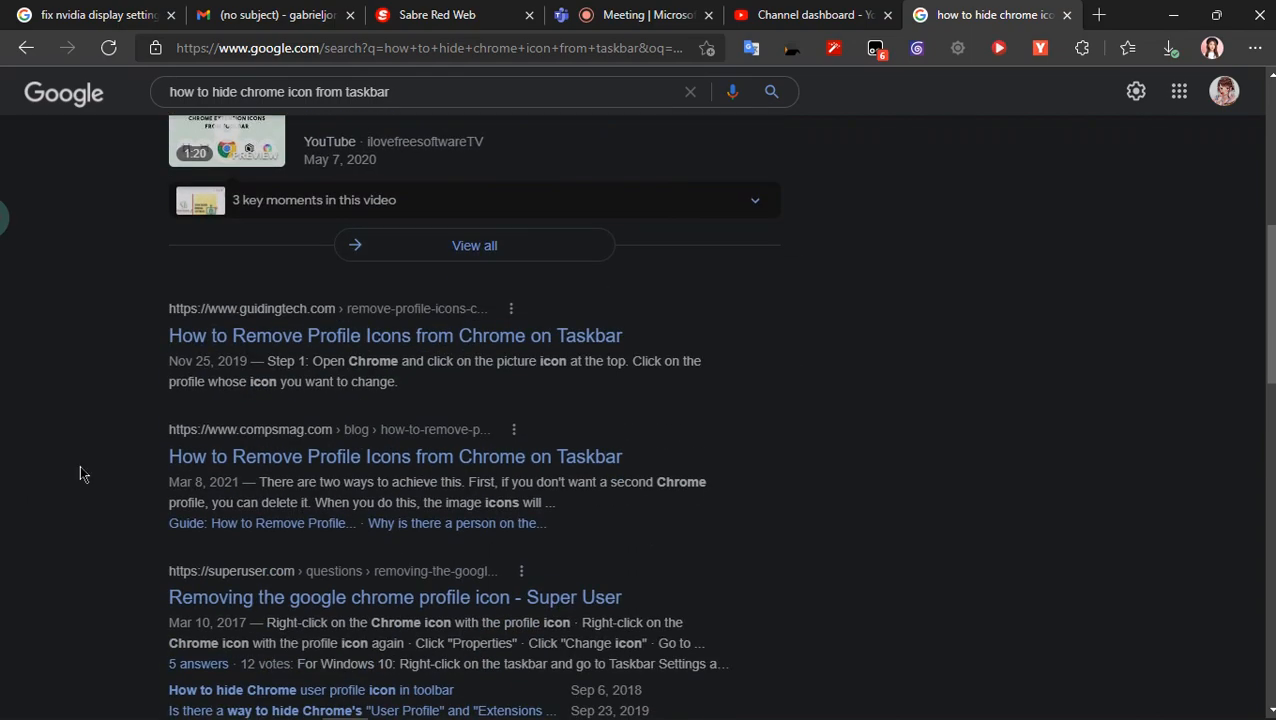
click(302, 340)
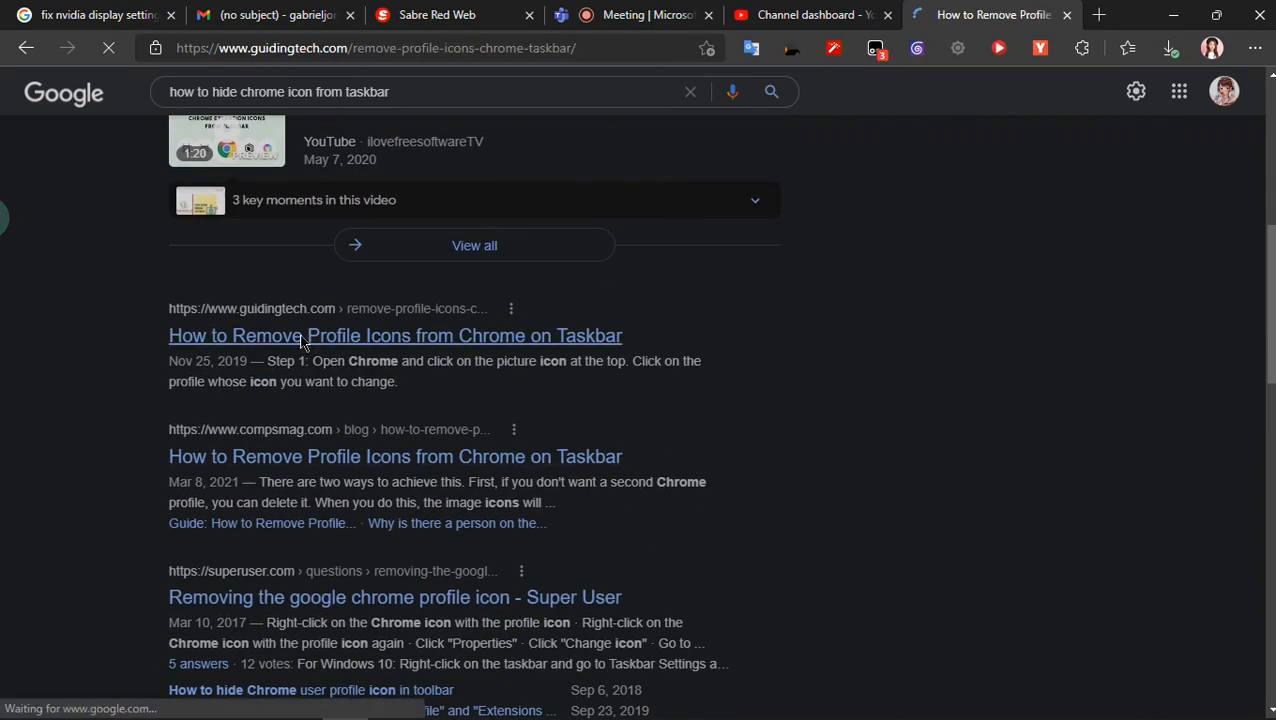
- Read through the article's methods for removing or changing Chrome profile icons and close its tab
scroll(6, 593, down, 15)
scroll(6, 593, down, 5)
scroll(5, 594, down, 4)
scroll(5, 594, down, 8)
scroll(5, 597, down, 6)
scroll(5, 597, down, 5)
scroll(2, 599, down, 5)
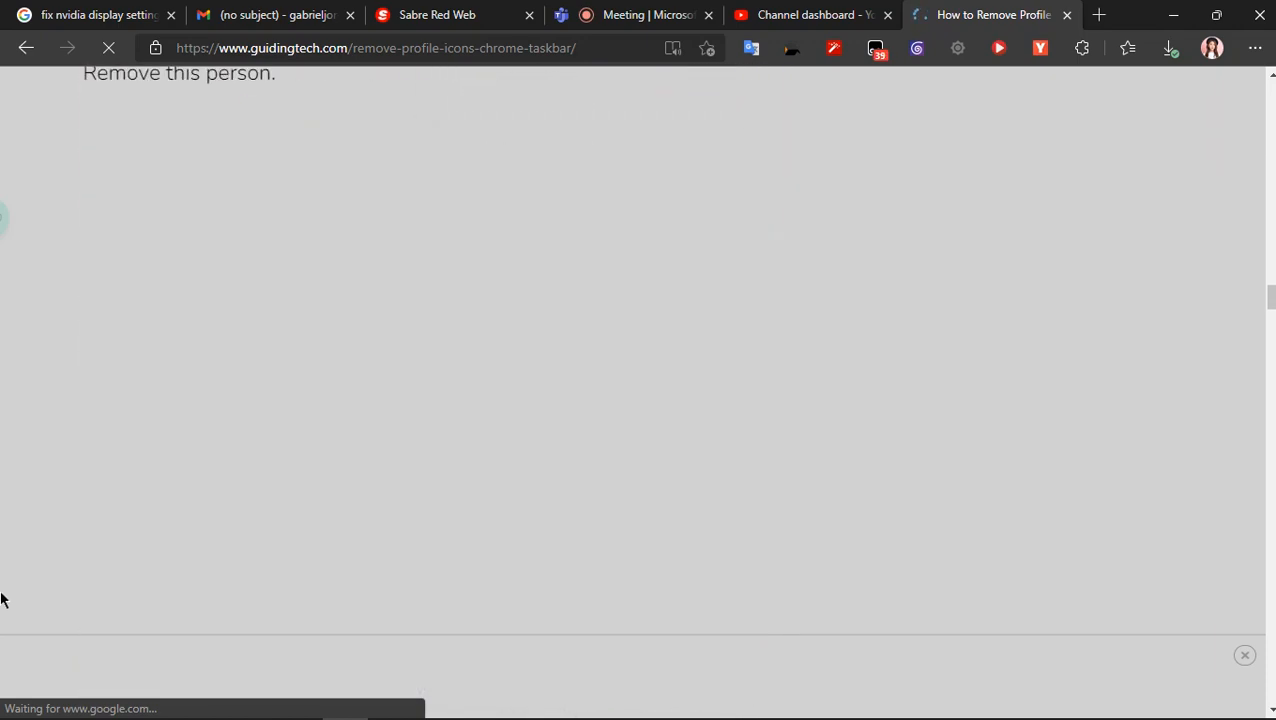
scroll(1, 599, down, 10)
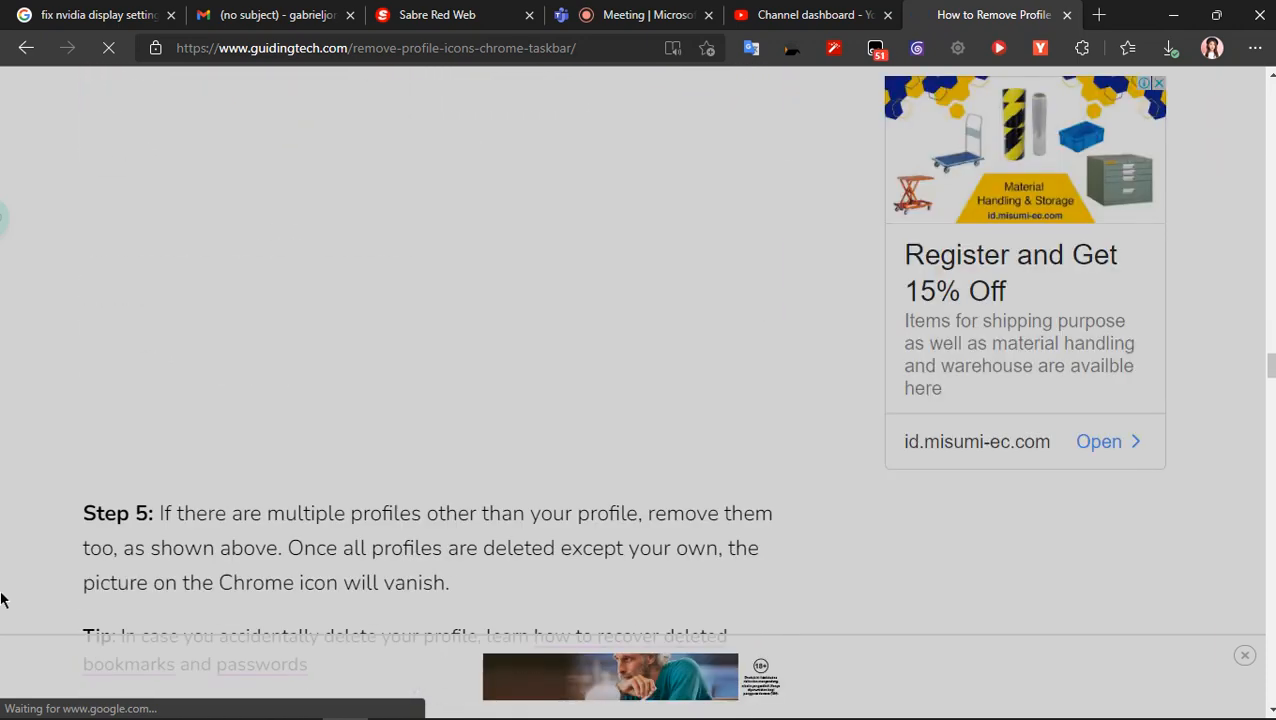
scroll(1, 599, down, 5)
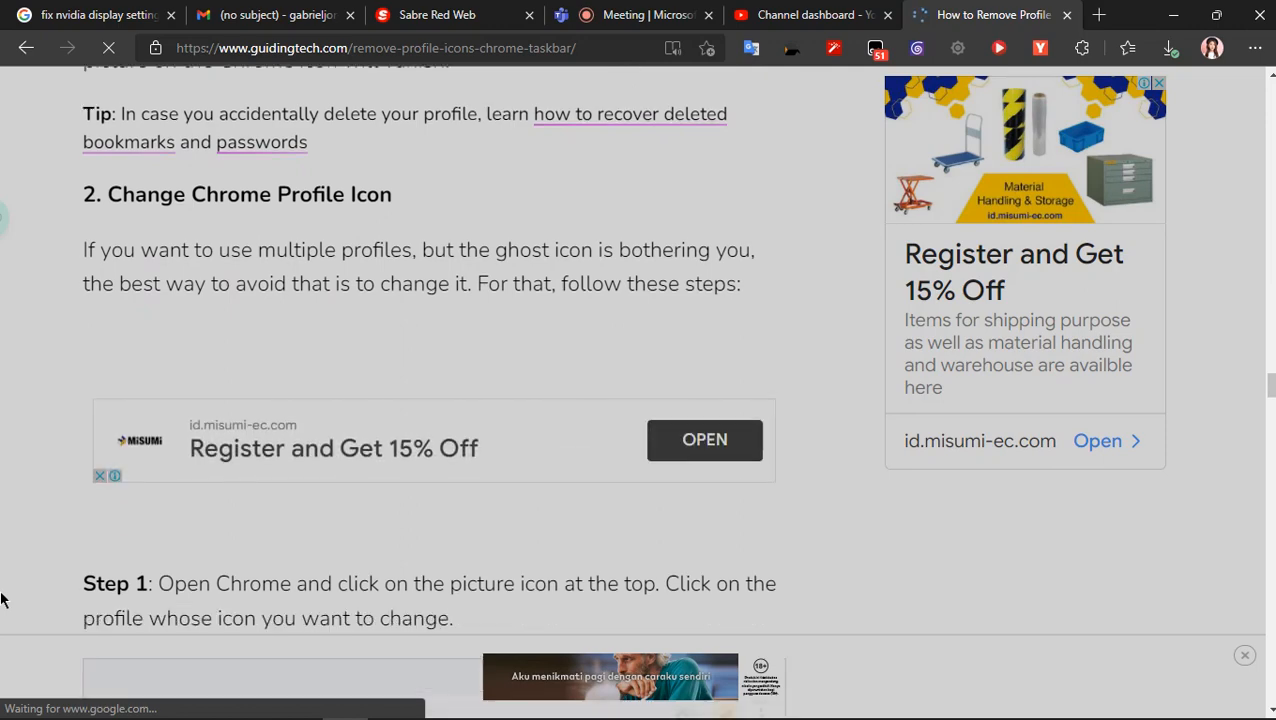
scroll(1, 599, down, 15)
scroll(1, 599, down, 20)
scroll(1, 599, down, 15)
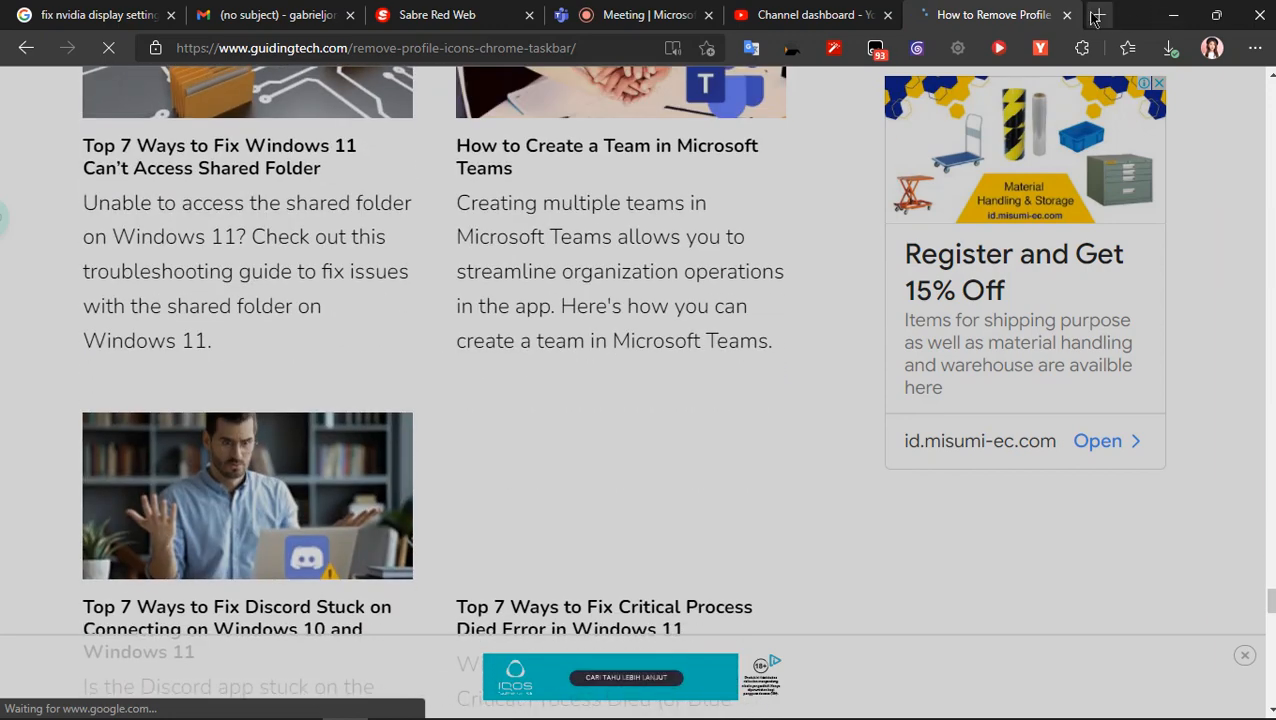
click(1067, 15)
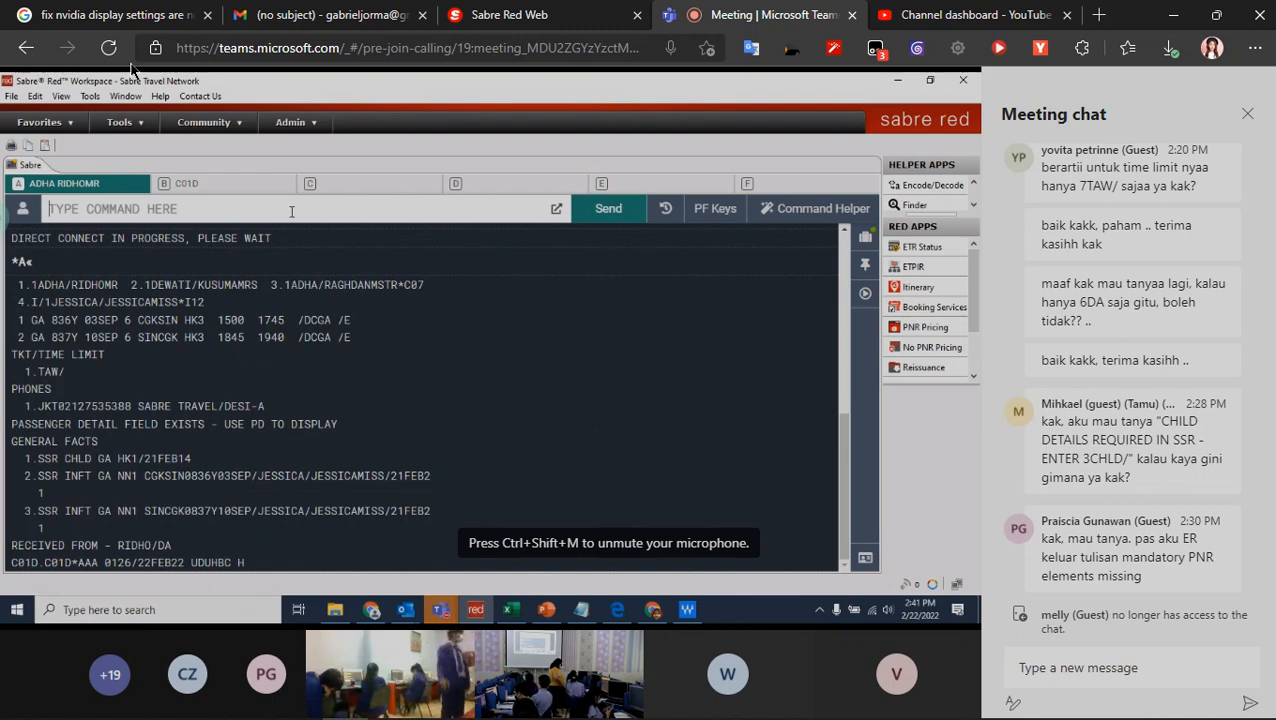
- Search Google for "harga intel i5" in a new browser tab
key(ctrl+t)
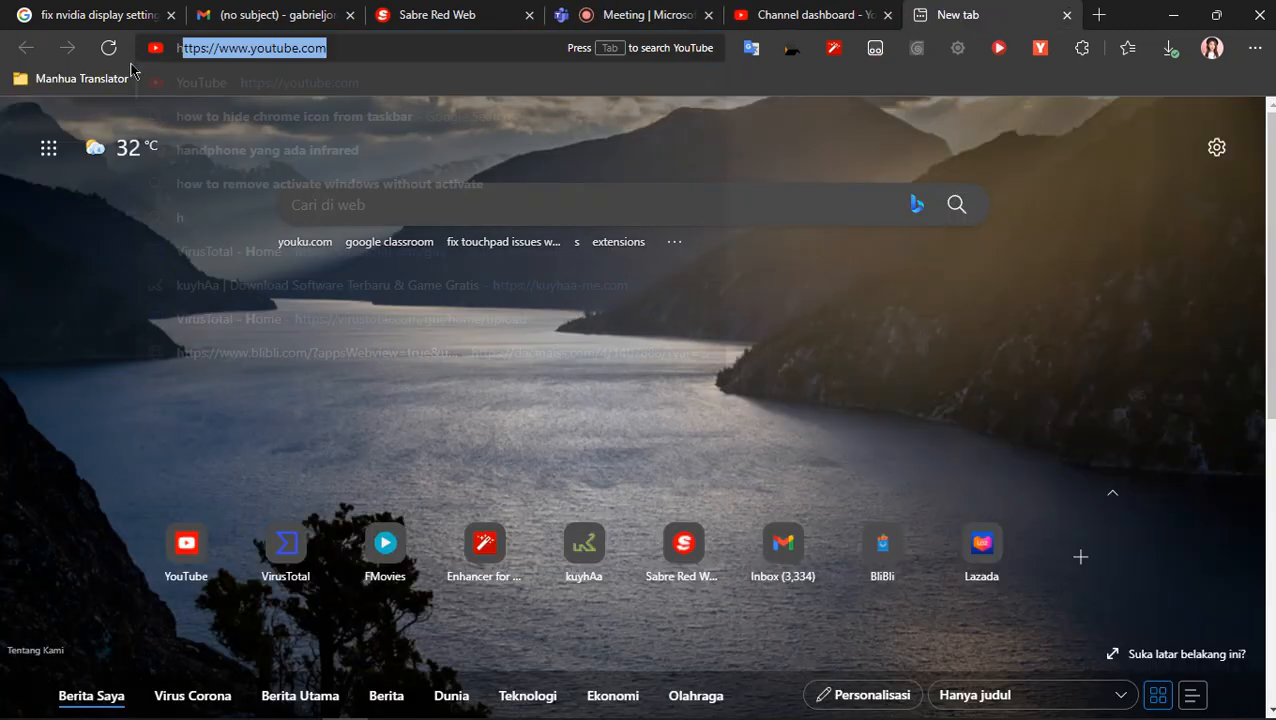
text(harga intel )
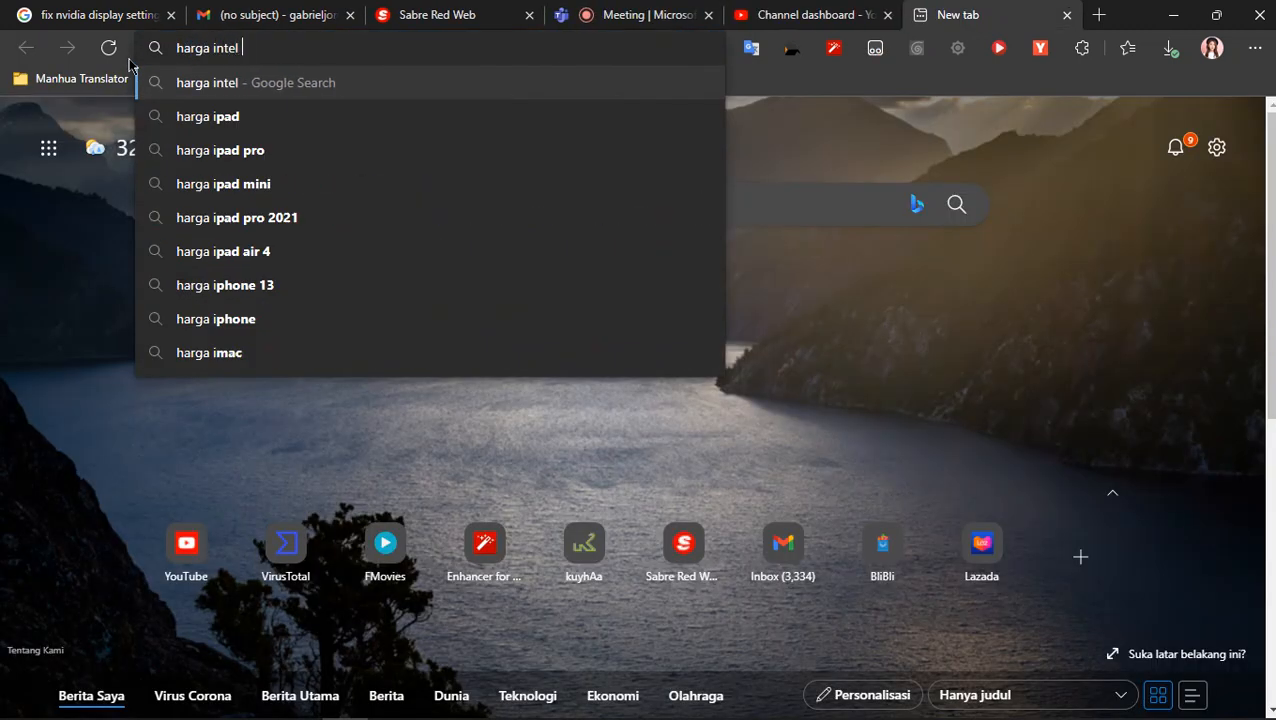
text(i5)
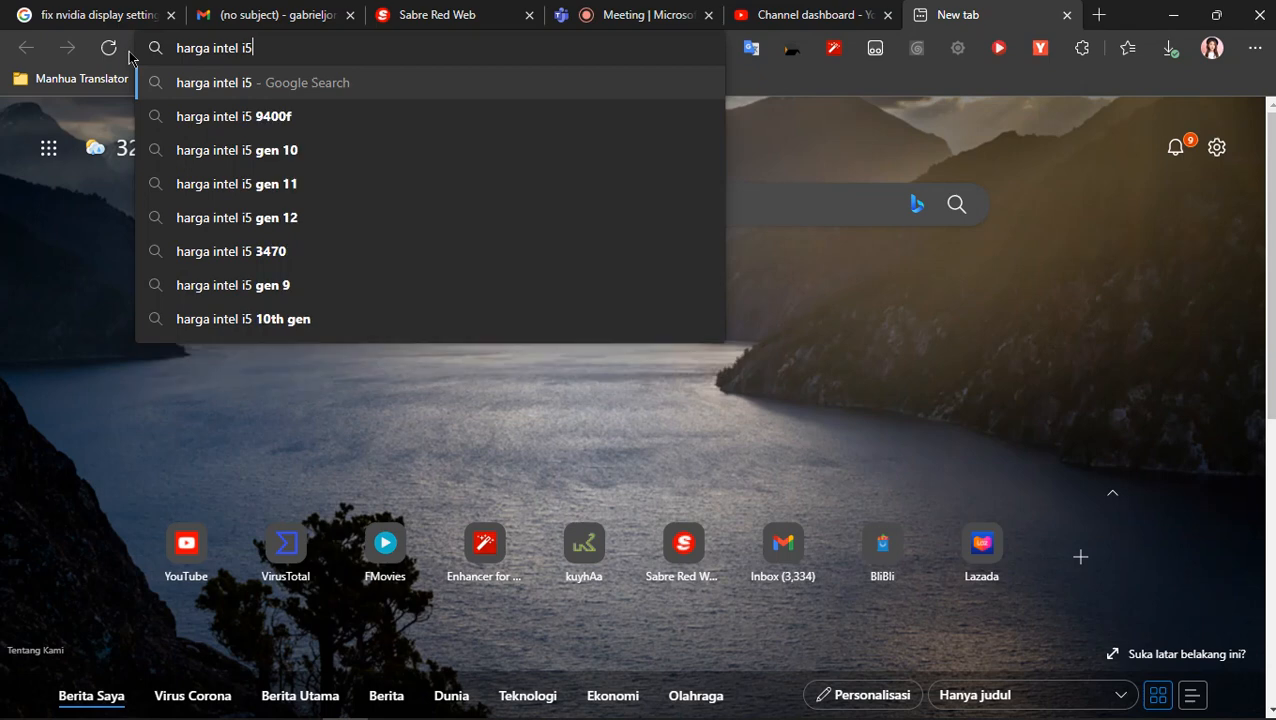
key(Return)
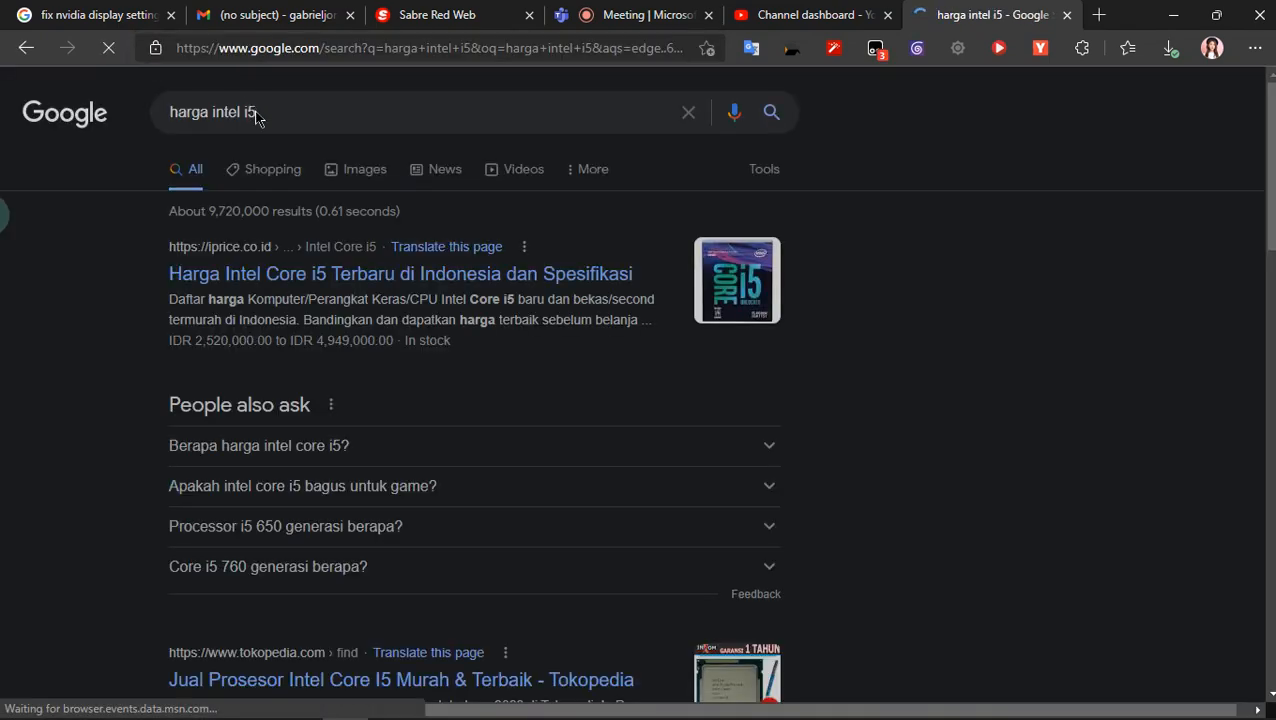
- Search Google for the suggested query "harga intel i5 3470"
click(325, 112)
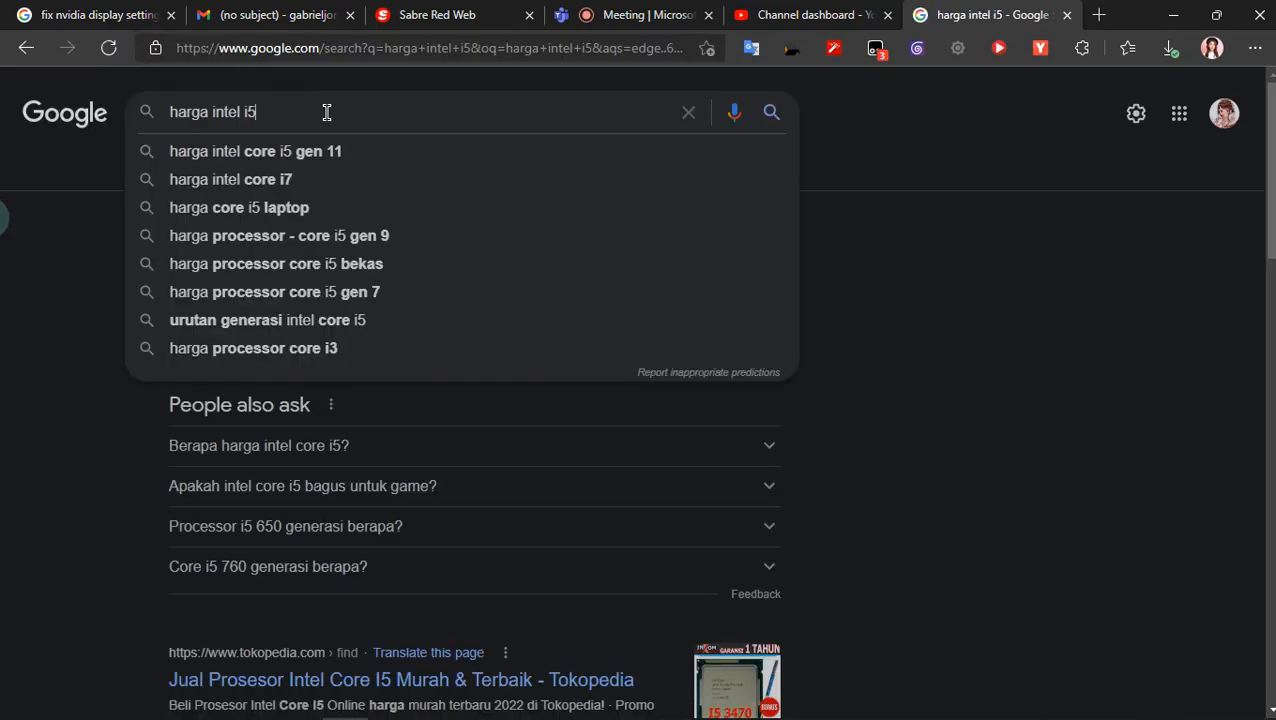
key(Down)
key(Down)
key(Down)
key(Down)
key(Down)
key(Down)
key(Down)
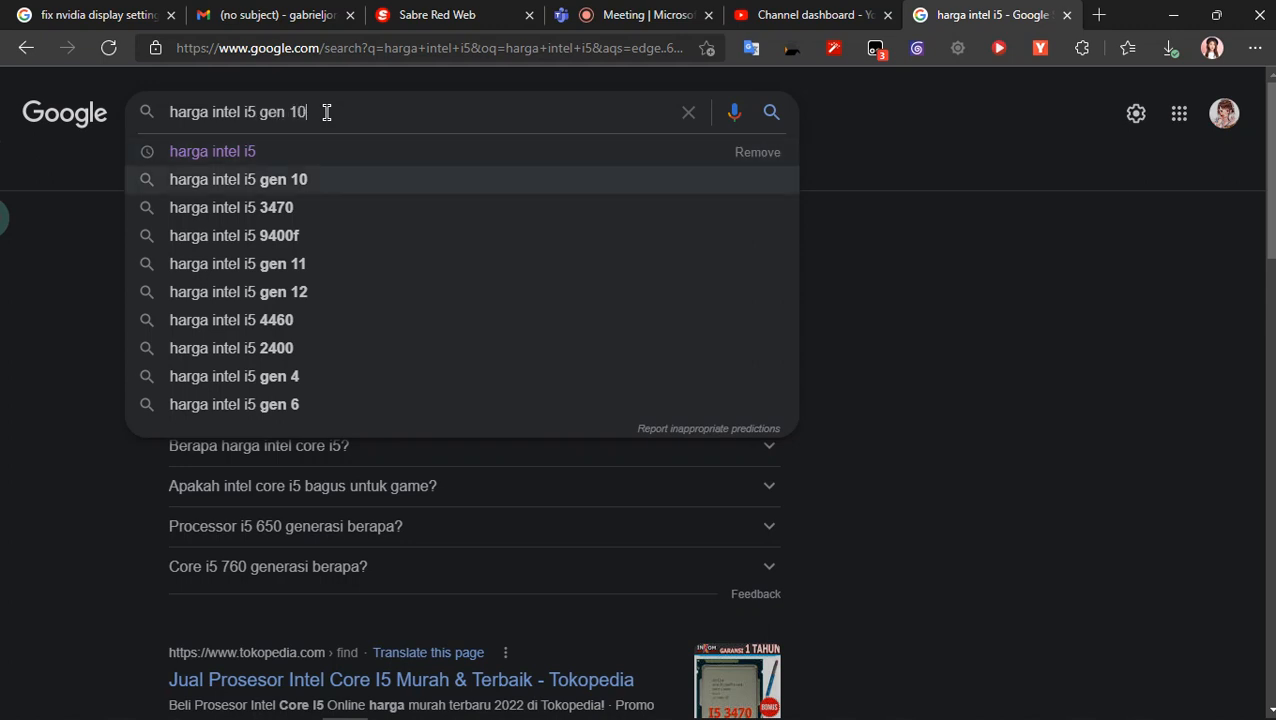
key(Up)
key(Up)
key(Up)
key(Up)
key(Up)
key(Up)
key(Up)
key(Up)
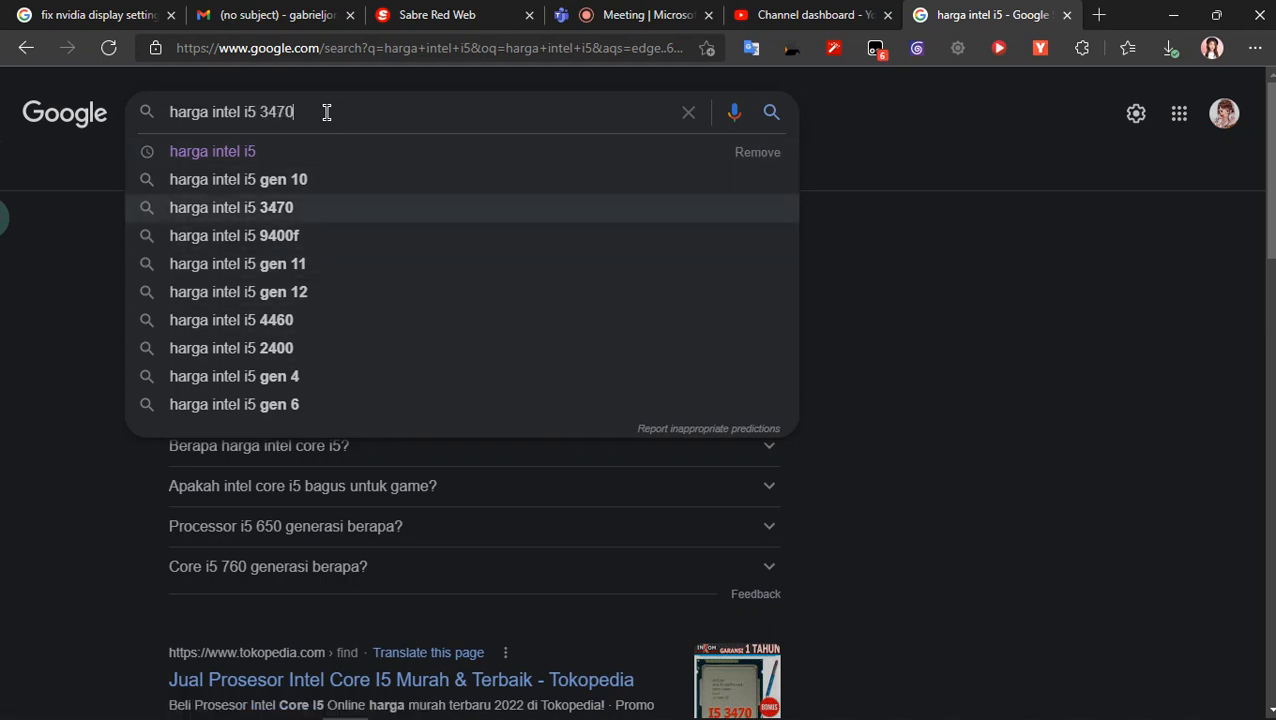
key(Down)
key(Down)
key(Down)
key(Up)
key(Return)
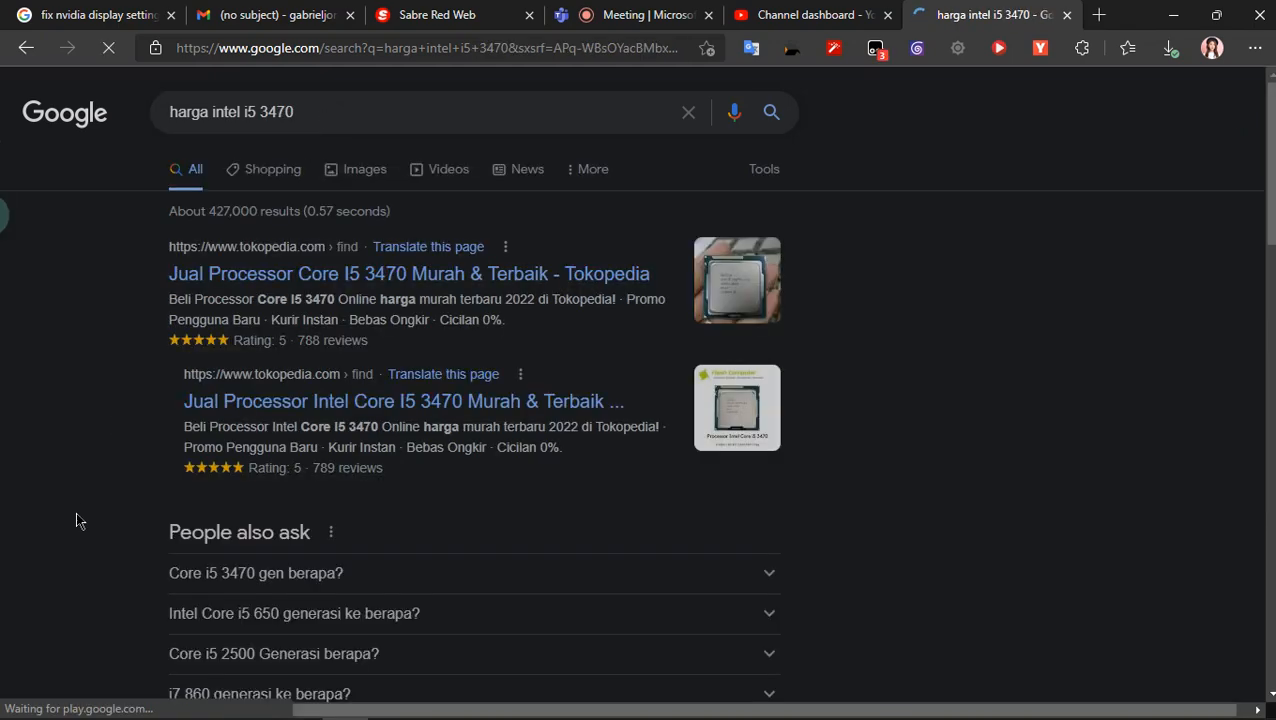
- Expand the related question "Core i5 3470 gen berapa?" and look through the results below it
scroll(272, 479, down, 3)
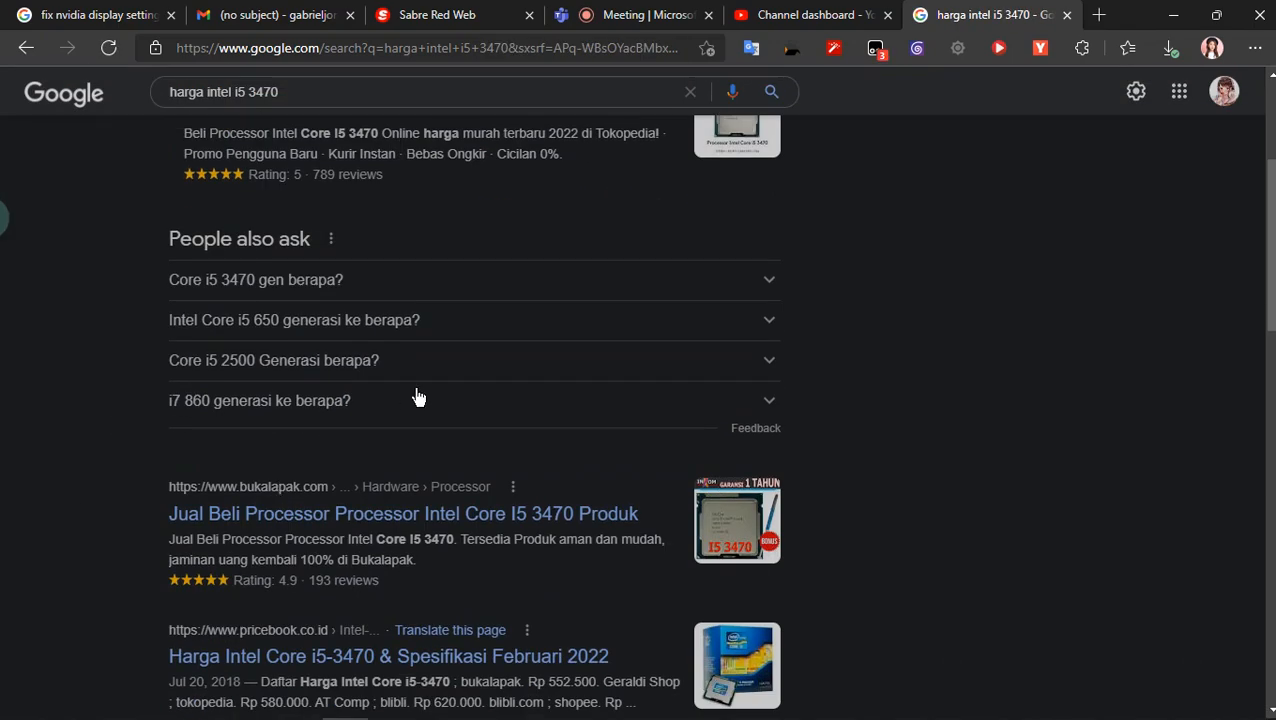
click(493, 282)
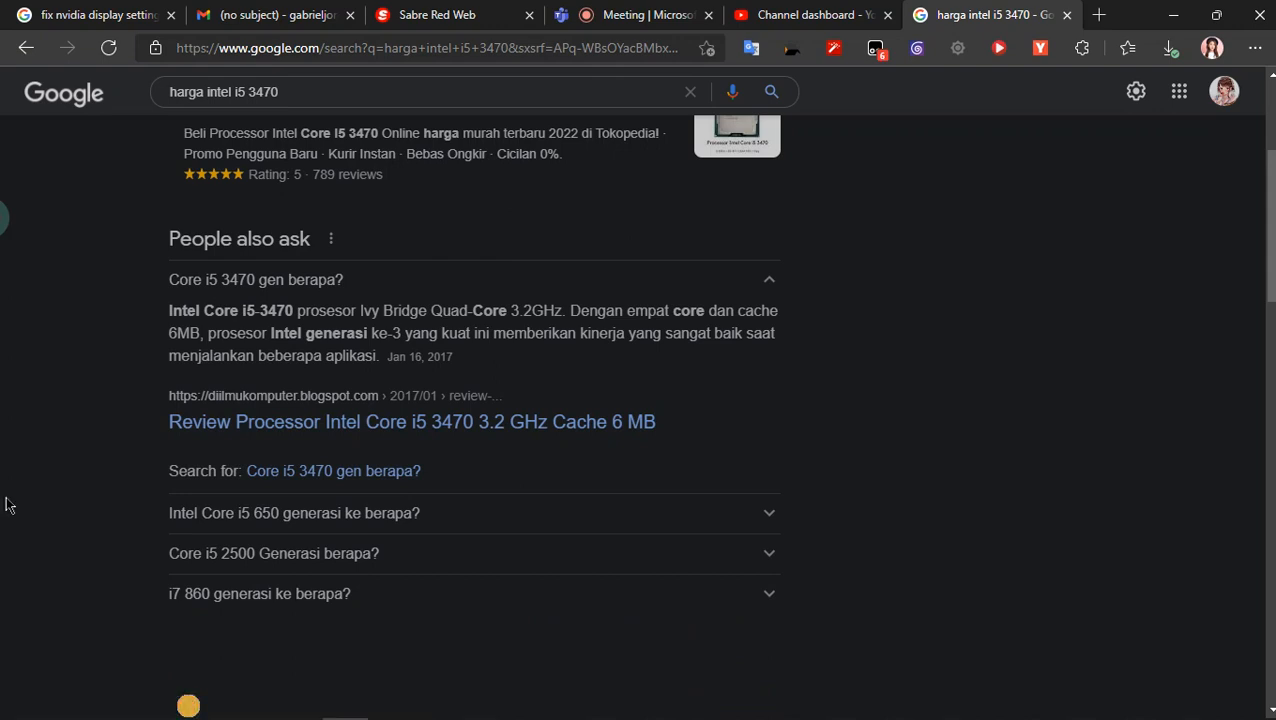
scroll(5, 505, down, 3)
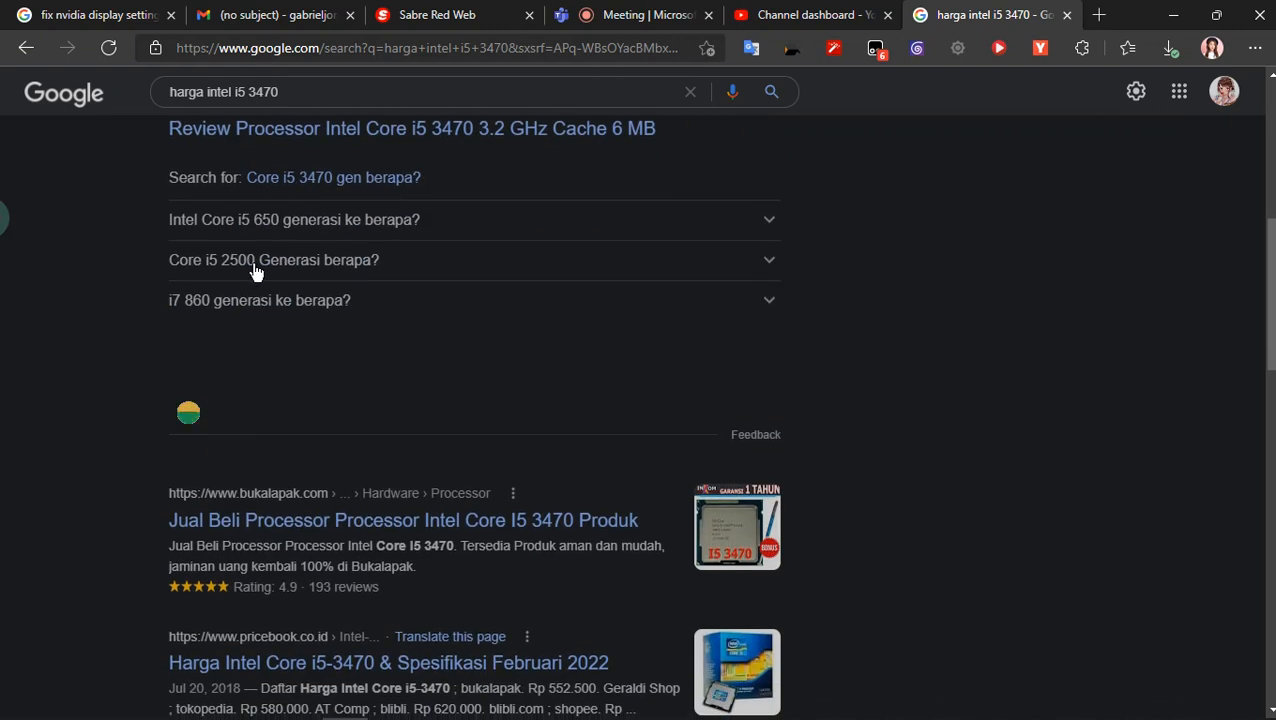
scroll(66, 455, down, 2)
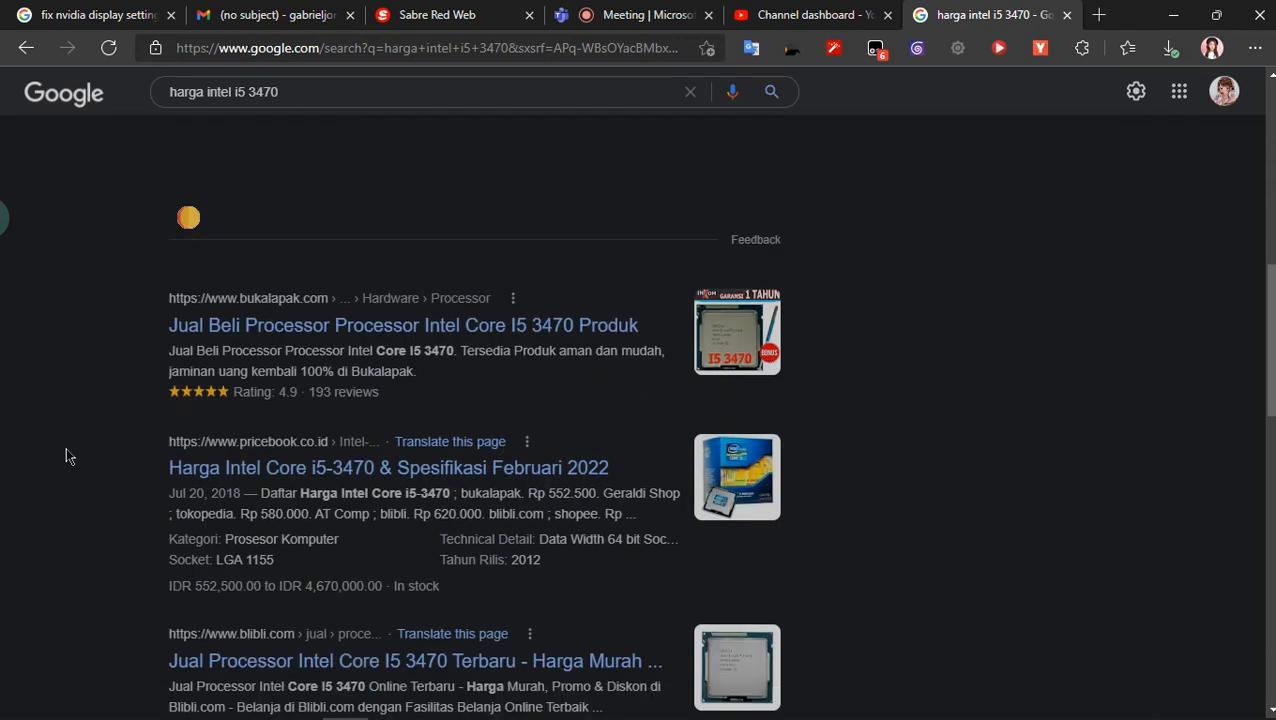
- Open the Bukalapak, Pricebook and first Shopee results for the i5 3470 in separate new tabs
right_click(258, 340)
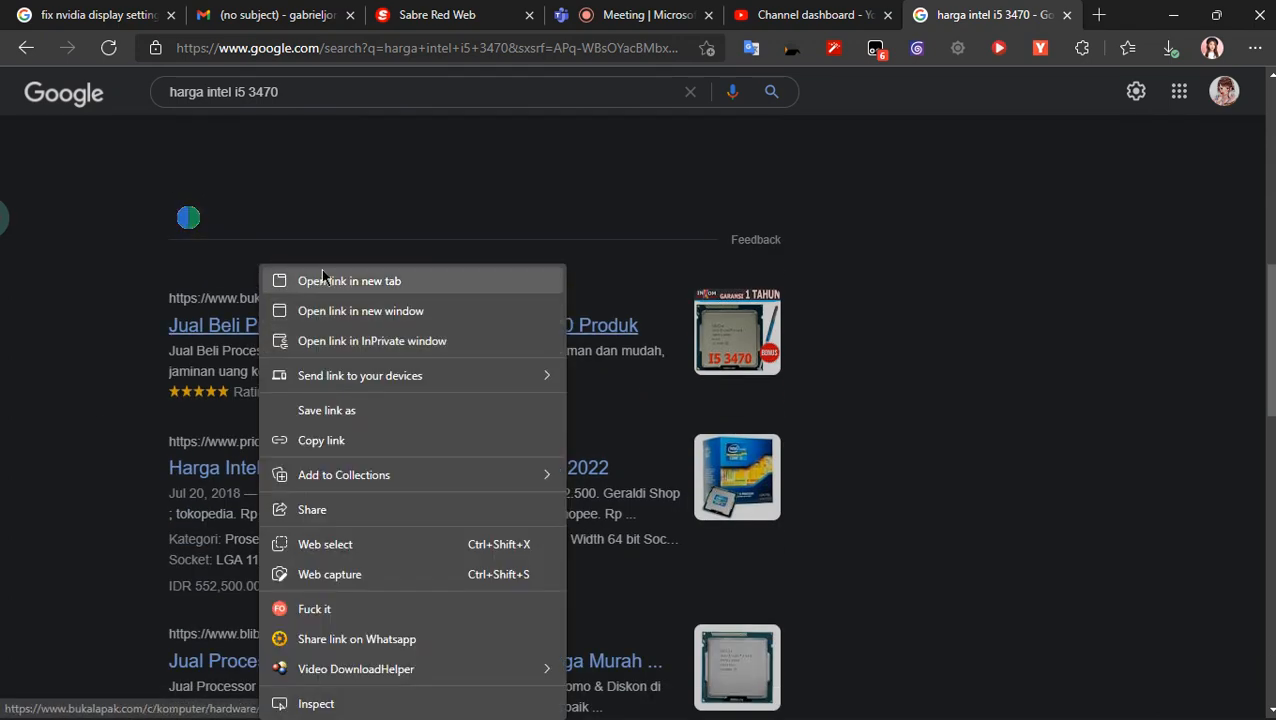
click(330, 279)
scroll(315, 420, down, 1)
right_click(323, 372)
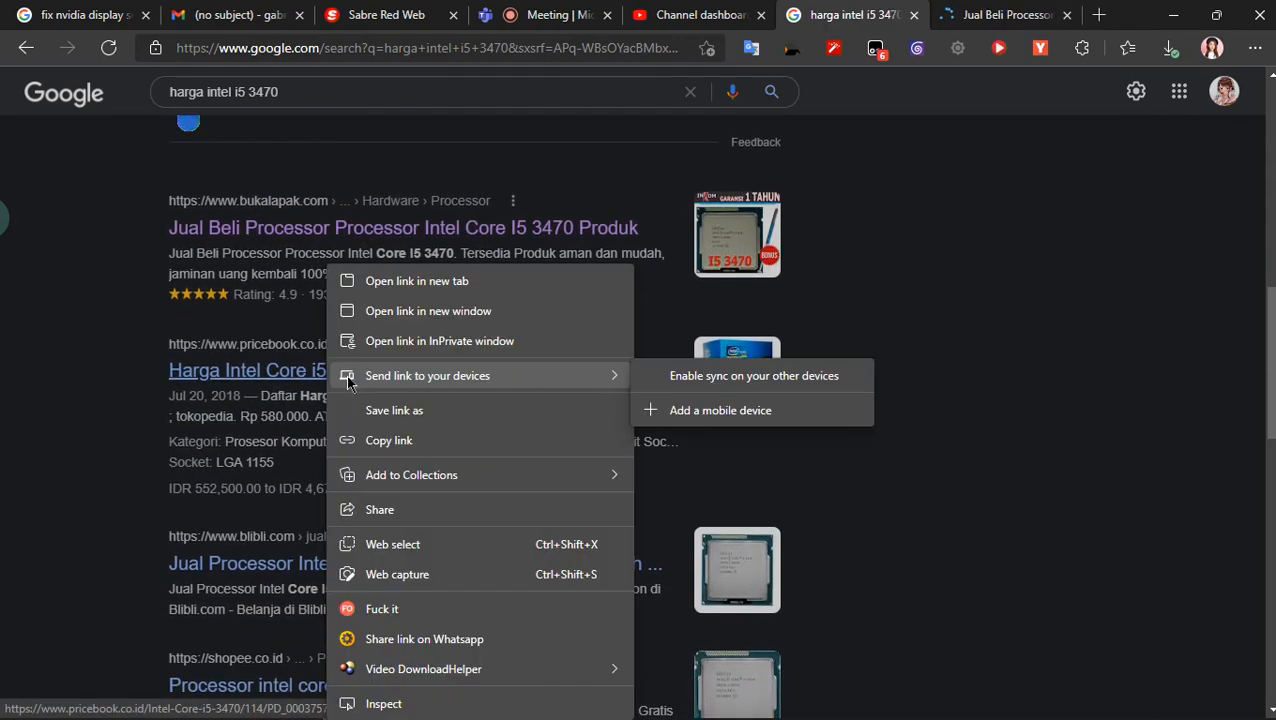
click(370, 280)
scroll(117, 601, down, 3)
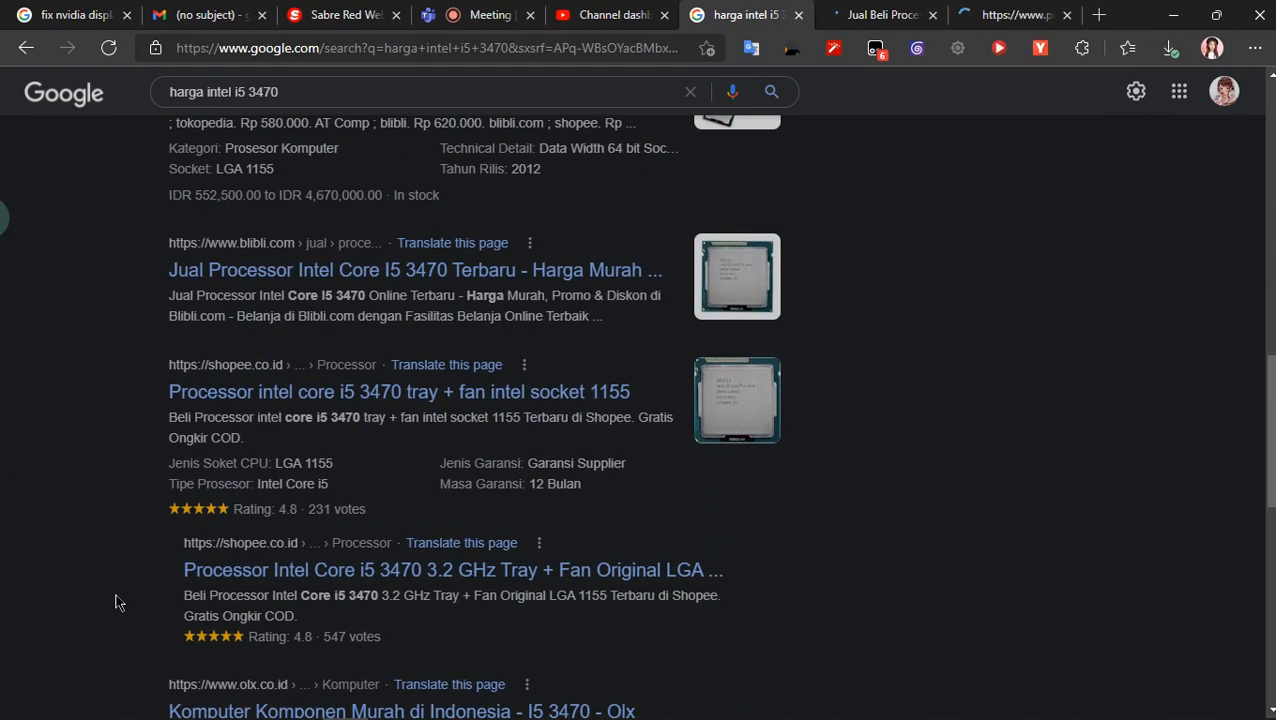
right_click(356, 391)
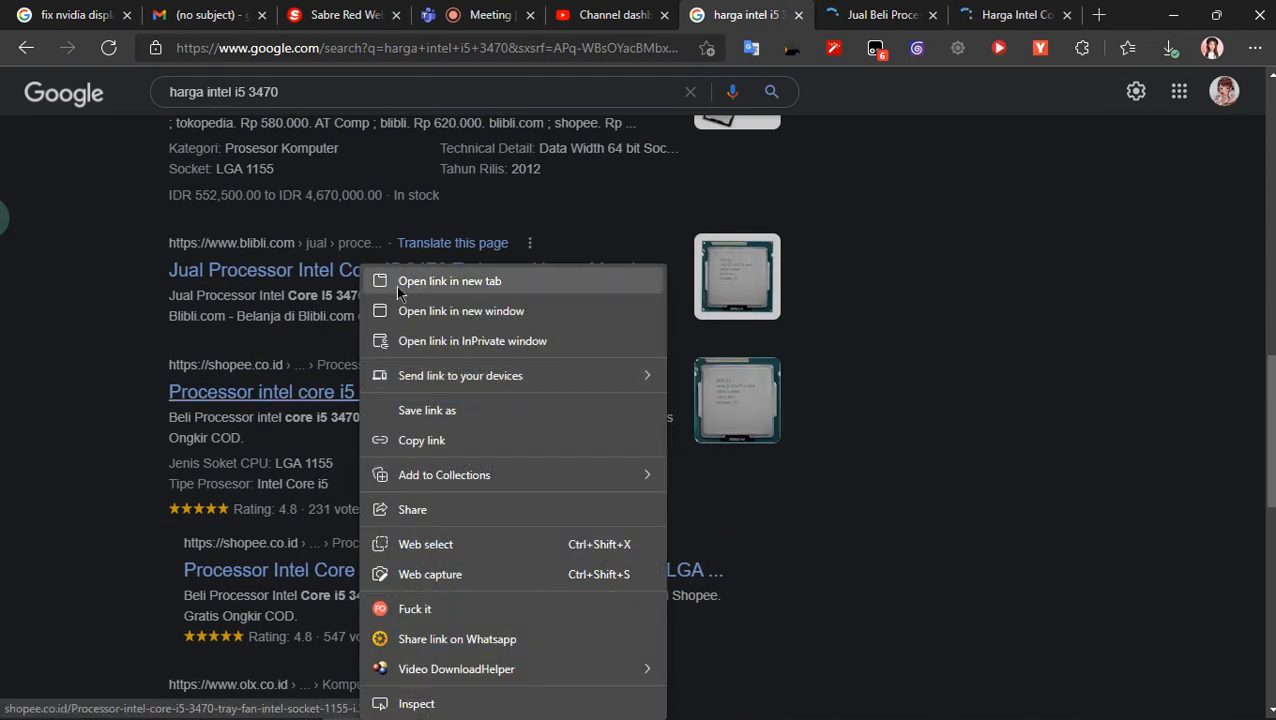
click(370, 277)
scroll(359, 441, up, 4)
scroll(359, 441, up, 5)
- Examine the i5 3470 prices on the Bukalapak, Pricebook and Shopee pages
click(785, 15)
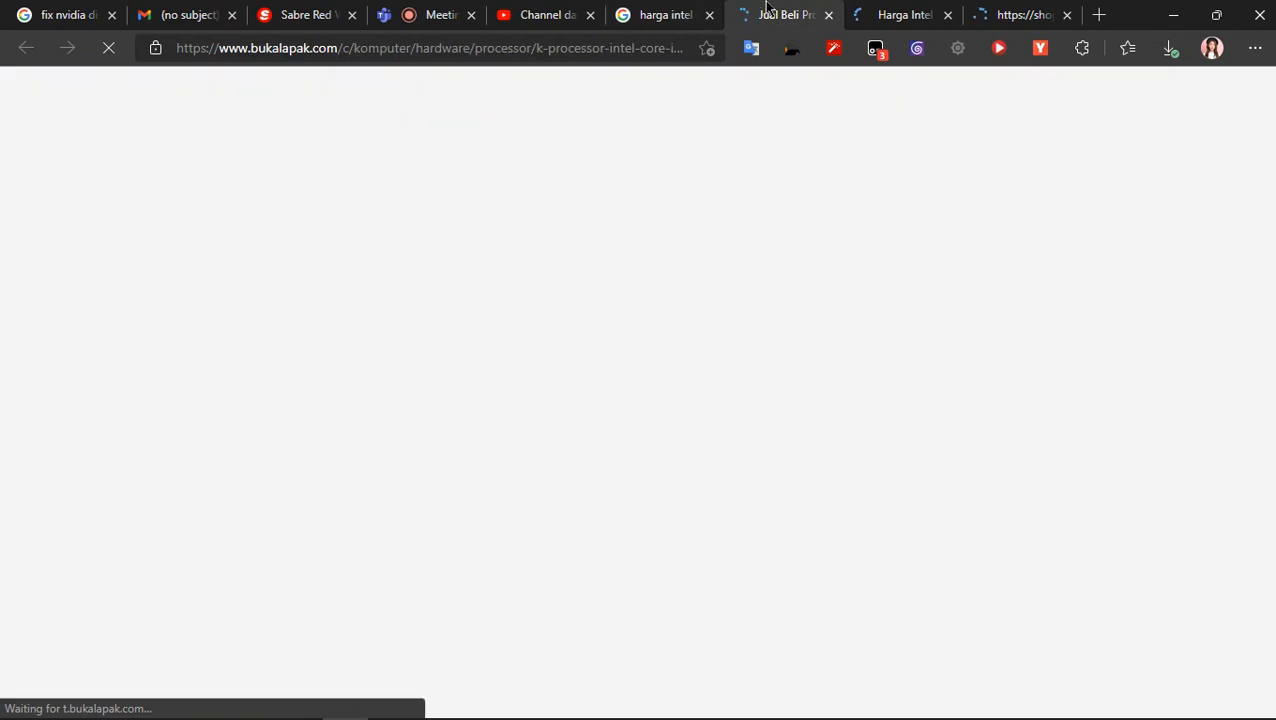
scroll(855, 252, down, 2)
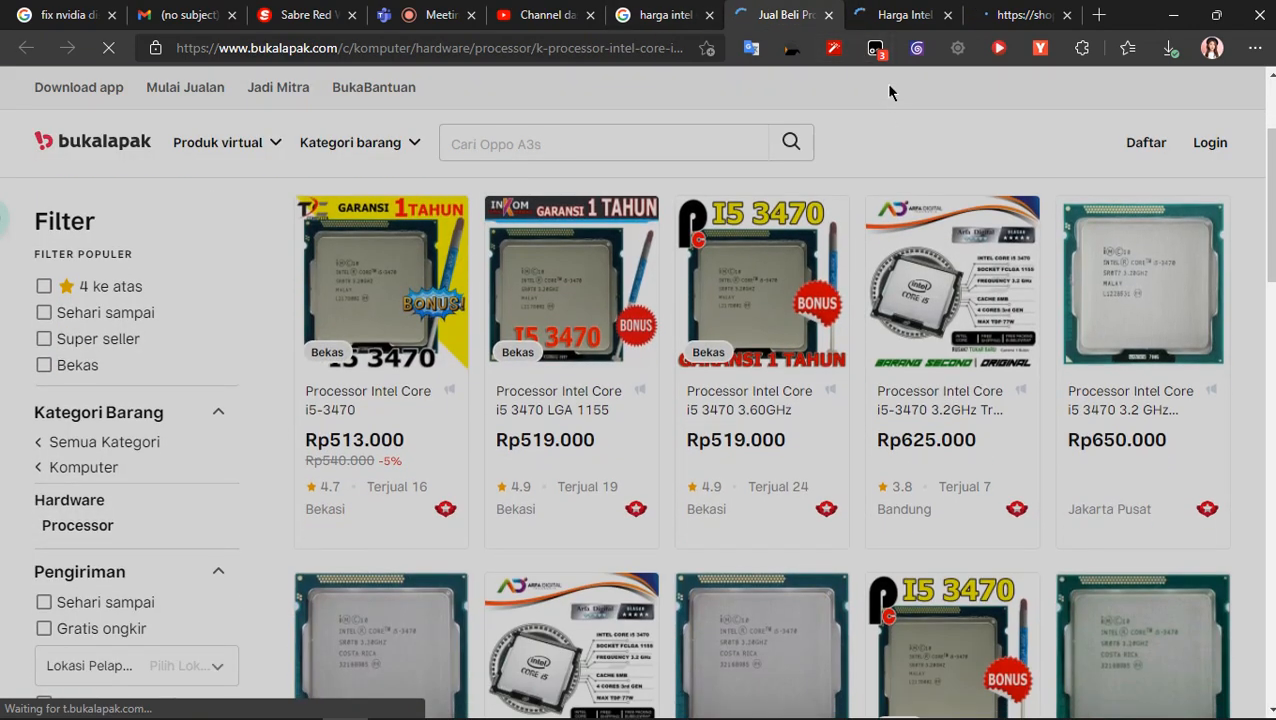
scroll(889, 92, down, 4)
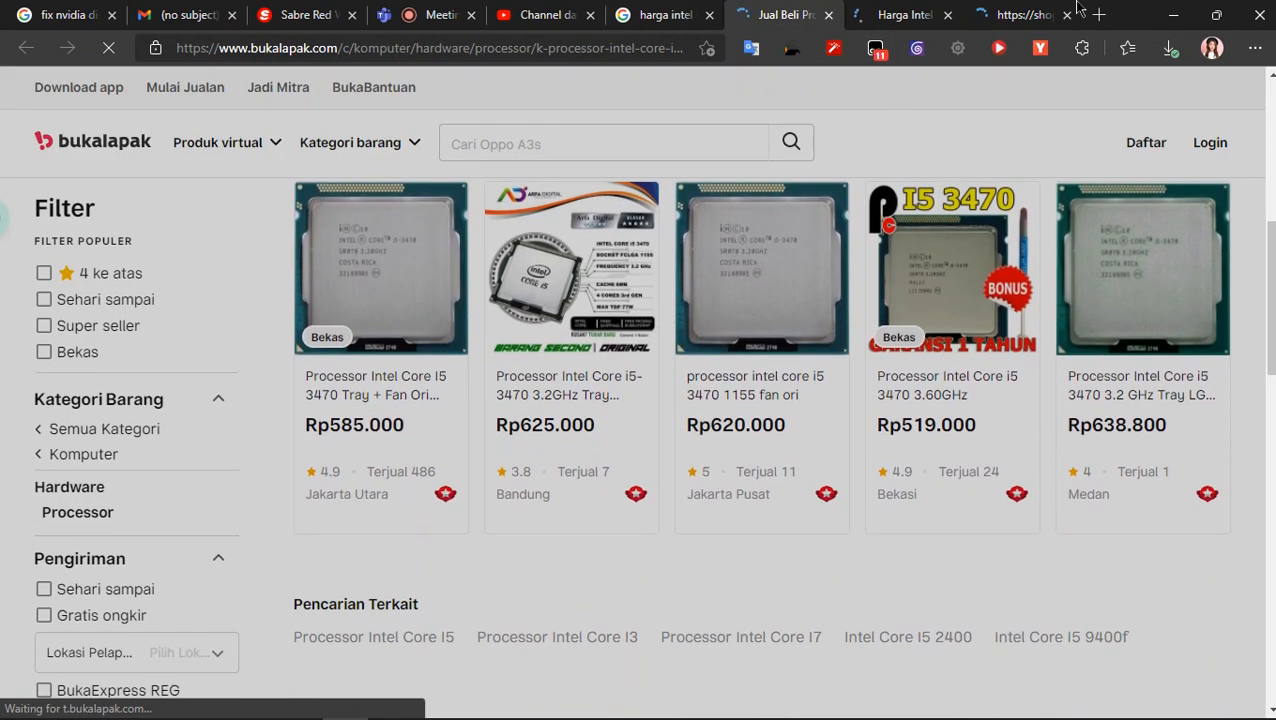
click(930, 11)
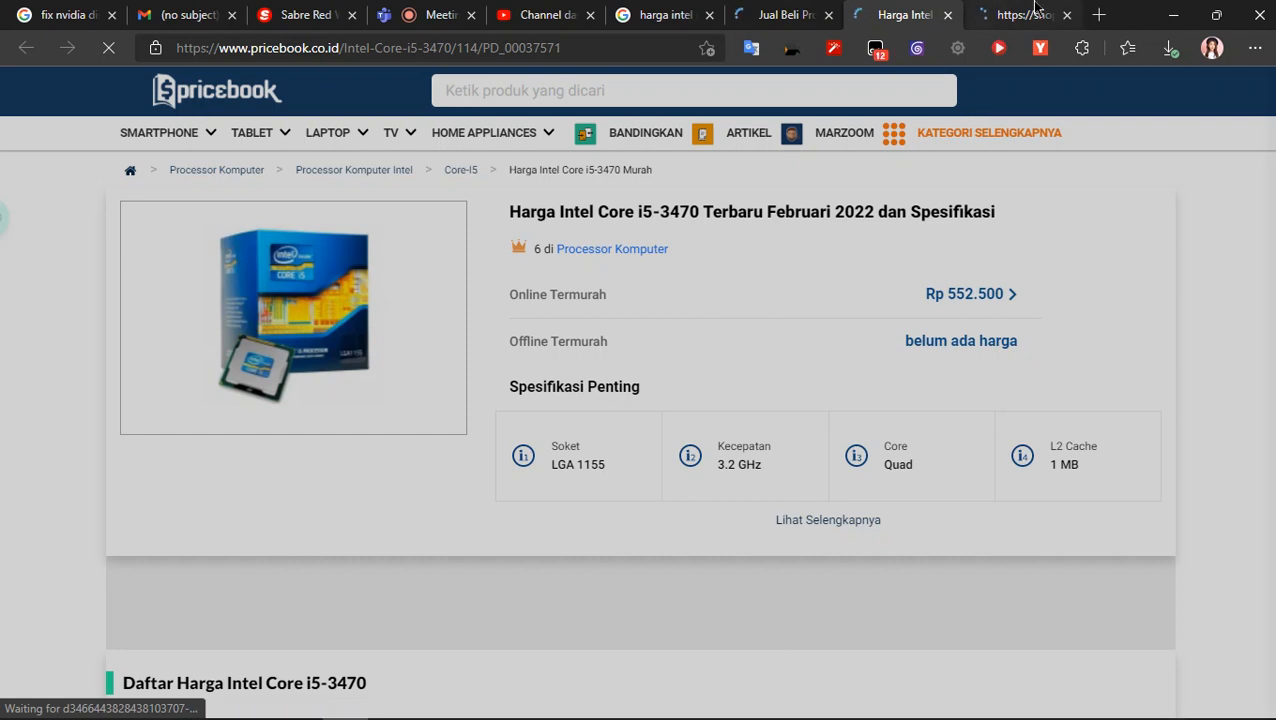
click(1036, 10)
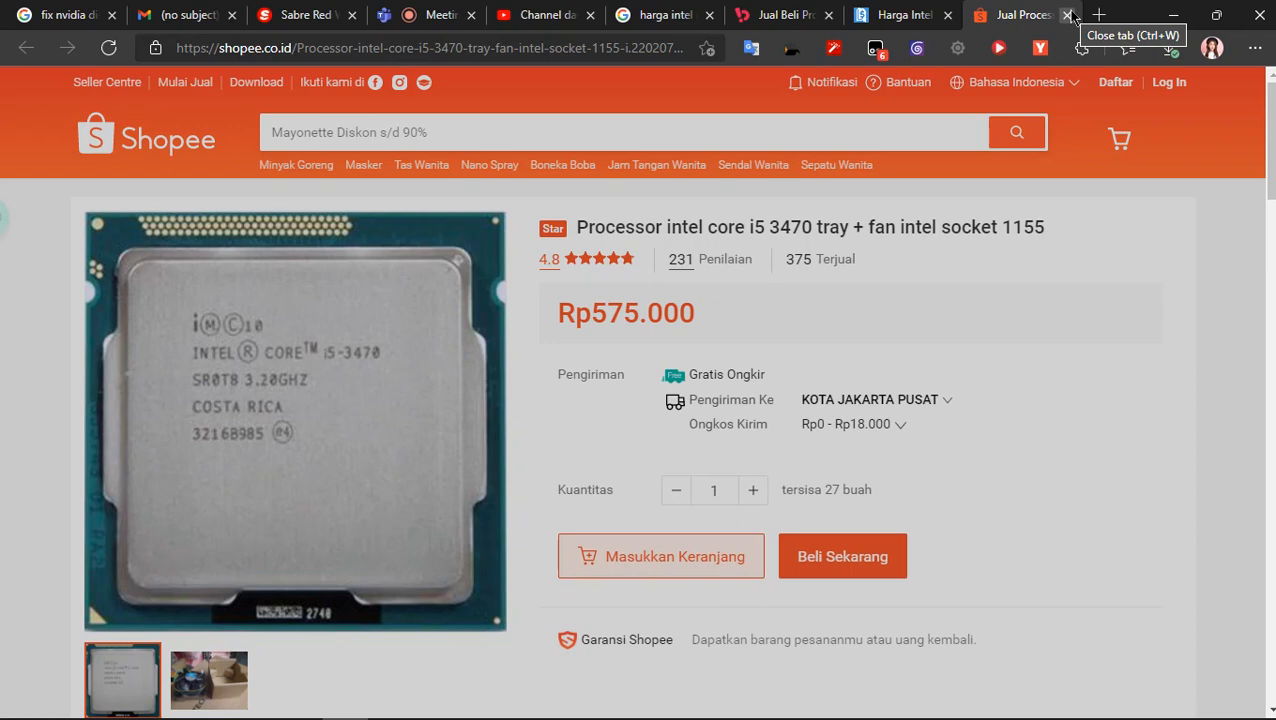
- Close the Shopee, Pricebook and Bukalapak tabs for the i5 3470
click(1068, 15)
click(1068, 15)
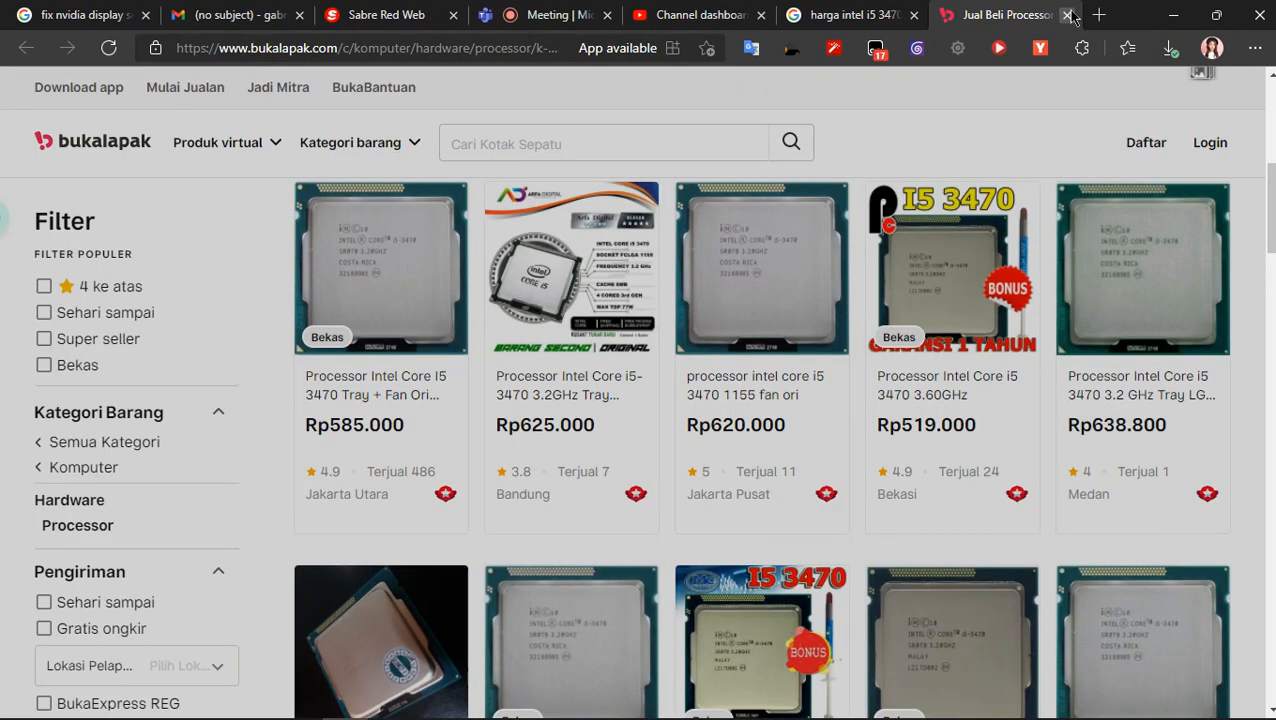
click(1068, 15)
- Change the Google query to "harga intel i5 gen 7" and run the search
click(349, 108)
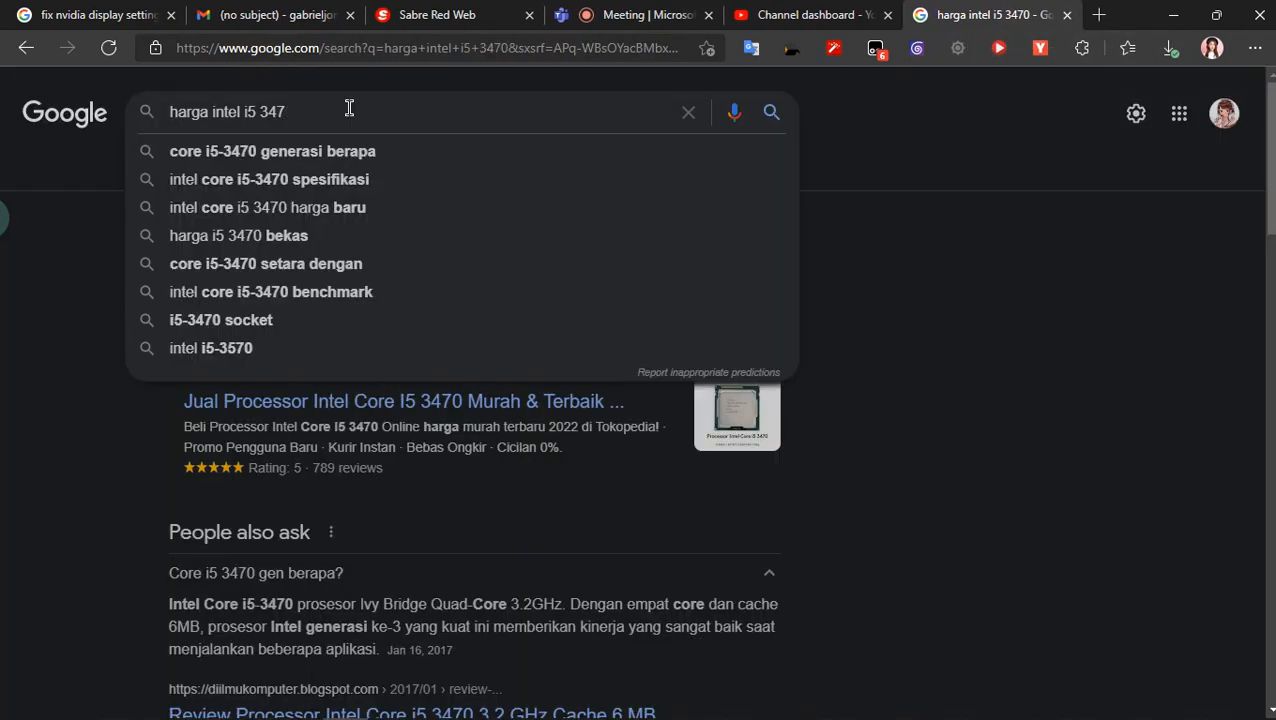
key(BackSpace)
key(BackSpace)
key(BackSpace)
text(gen 7)
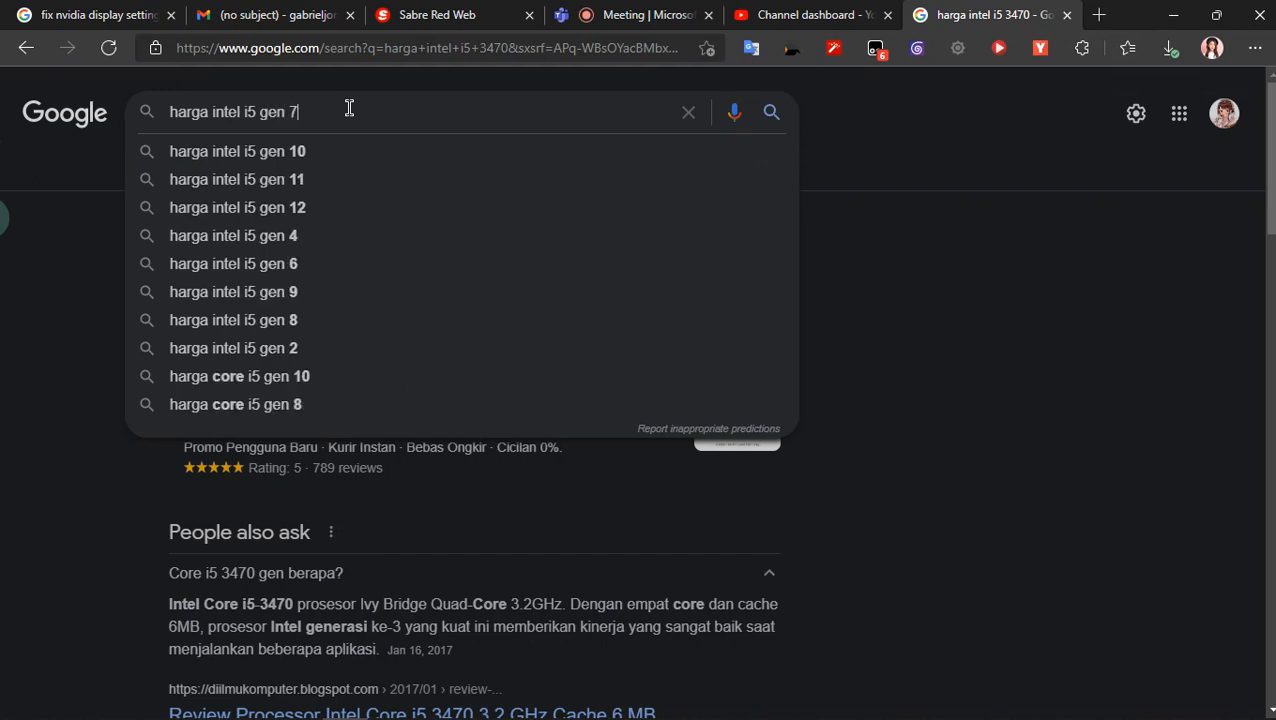
key(Return)
- Open the first Tokopedia result, the Shopee Core i5 7600K result and the iPrice Intel Core i5 result in new tabs
right_click(266, 272)
click(326, 289)
click(957, 12)
click(863, 12)
scroll(860, 438, down, 2)
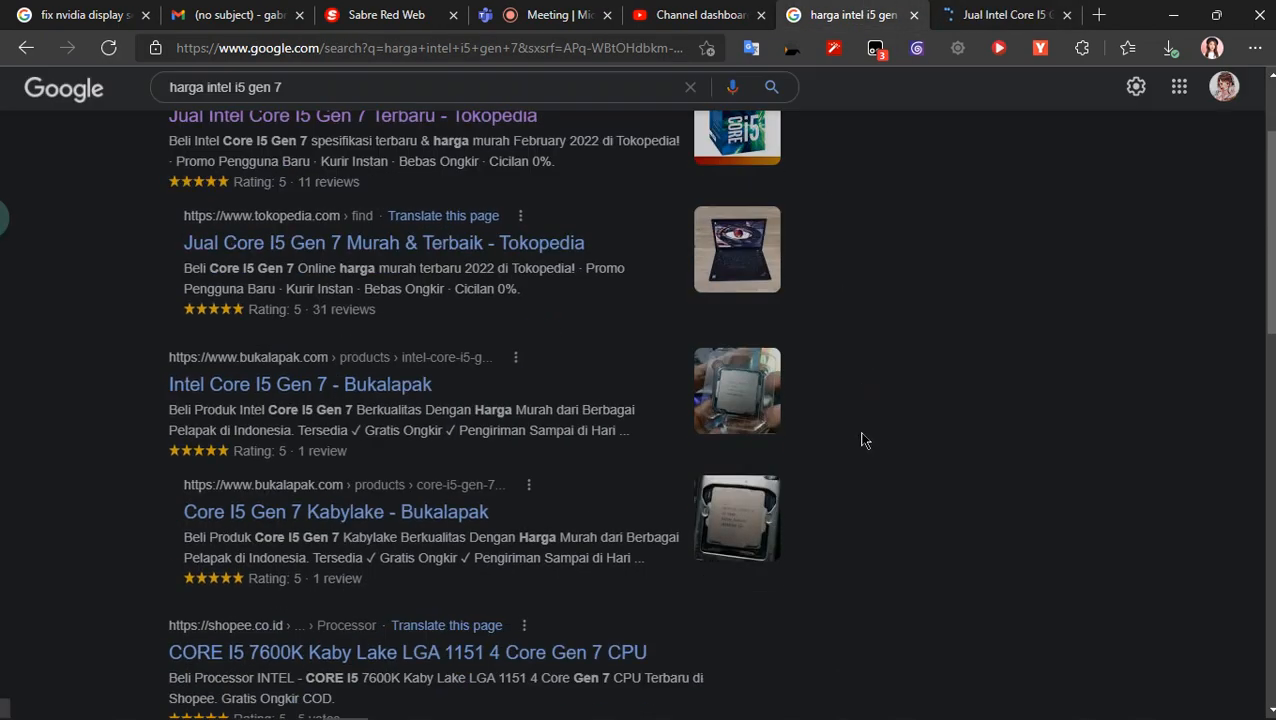
scroll(393, 345, down, 3)
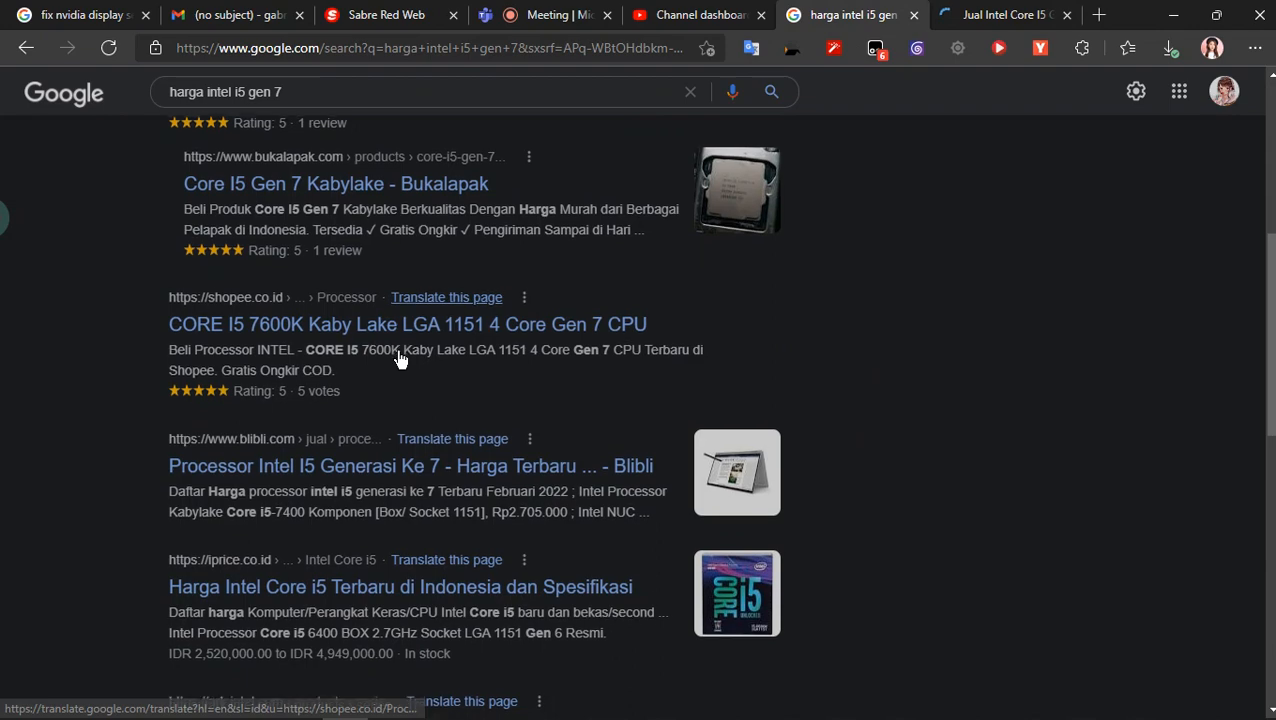
right_click(418, 326)
click(503, 251)
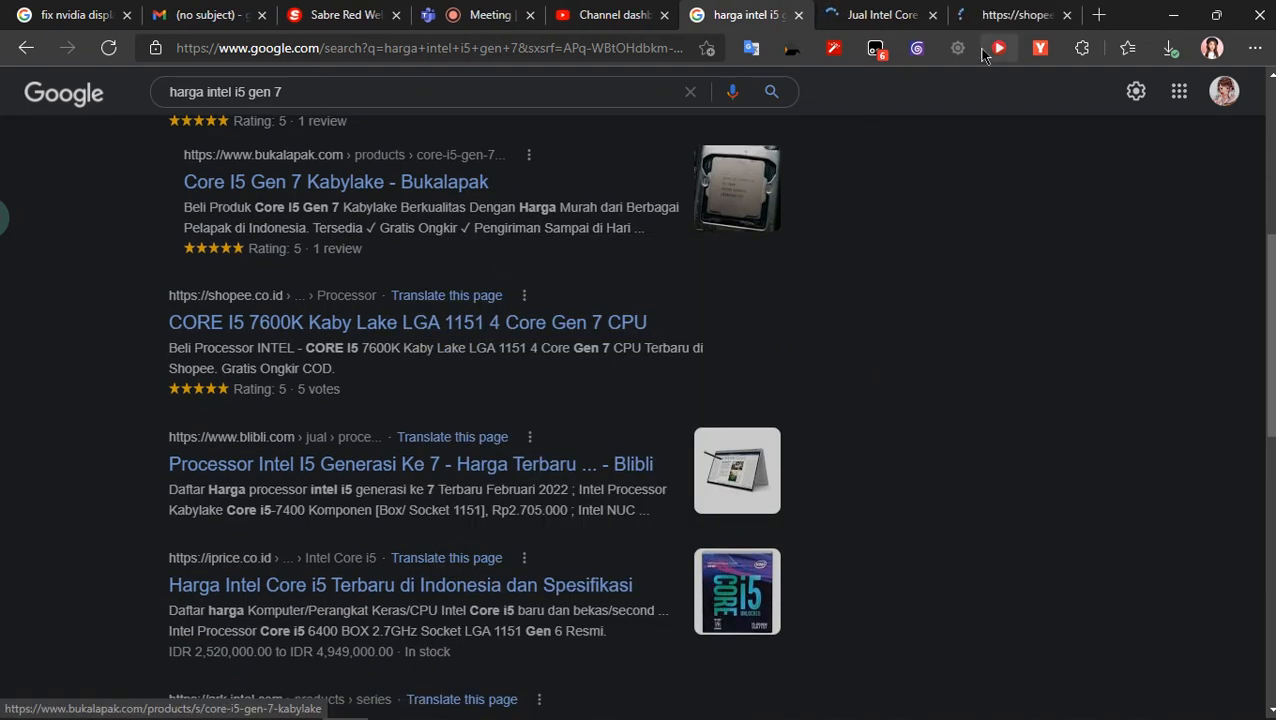
right_click(447, 596)
click(689, 122)
- Examine the 7th-generation i5 prices in the Tokopedia listings and on the Shopee i5 7600K page
key(ctrl+Tab)
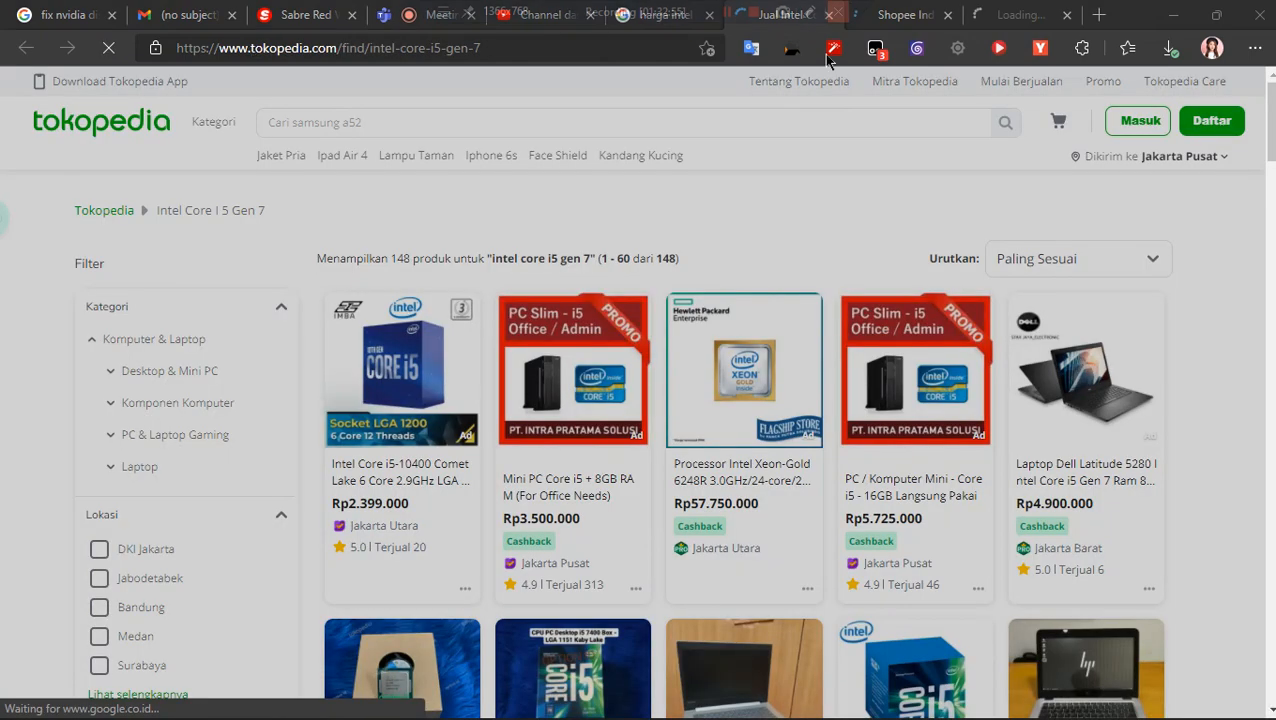
scroll(503, 440, down, 2)
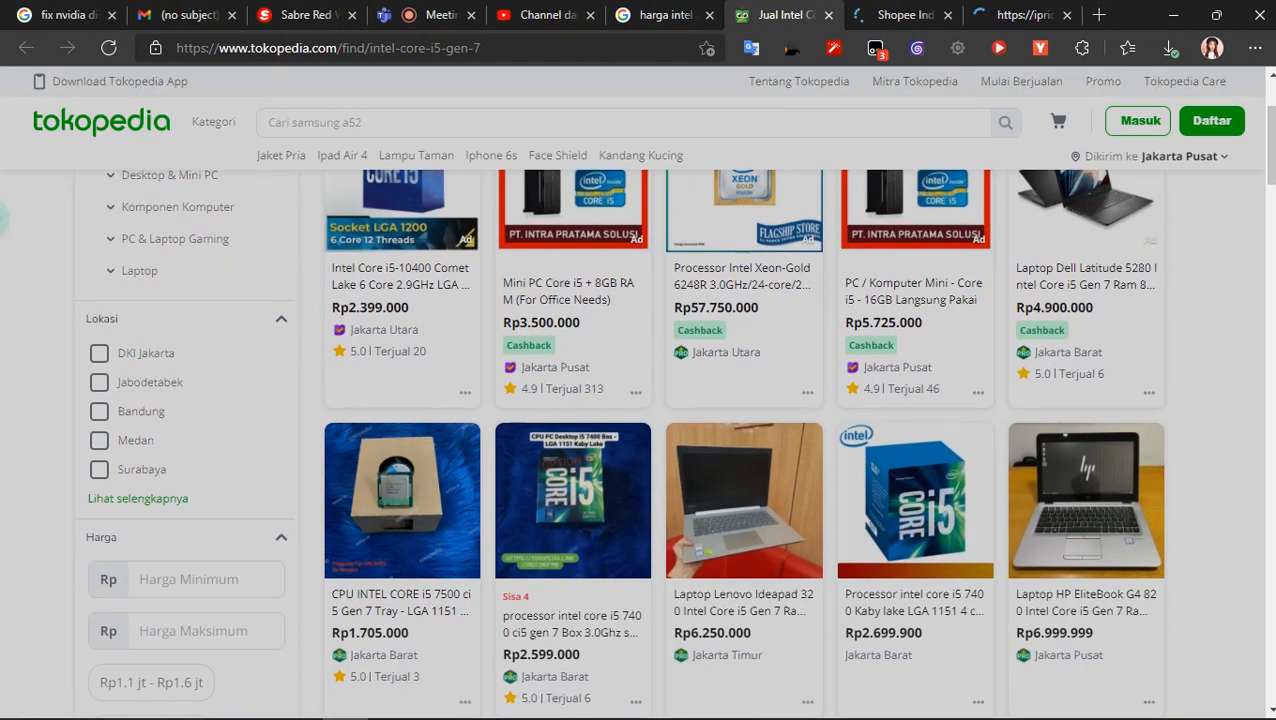
scroll(621, 214, down, 3)
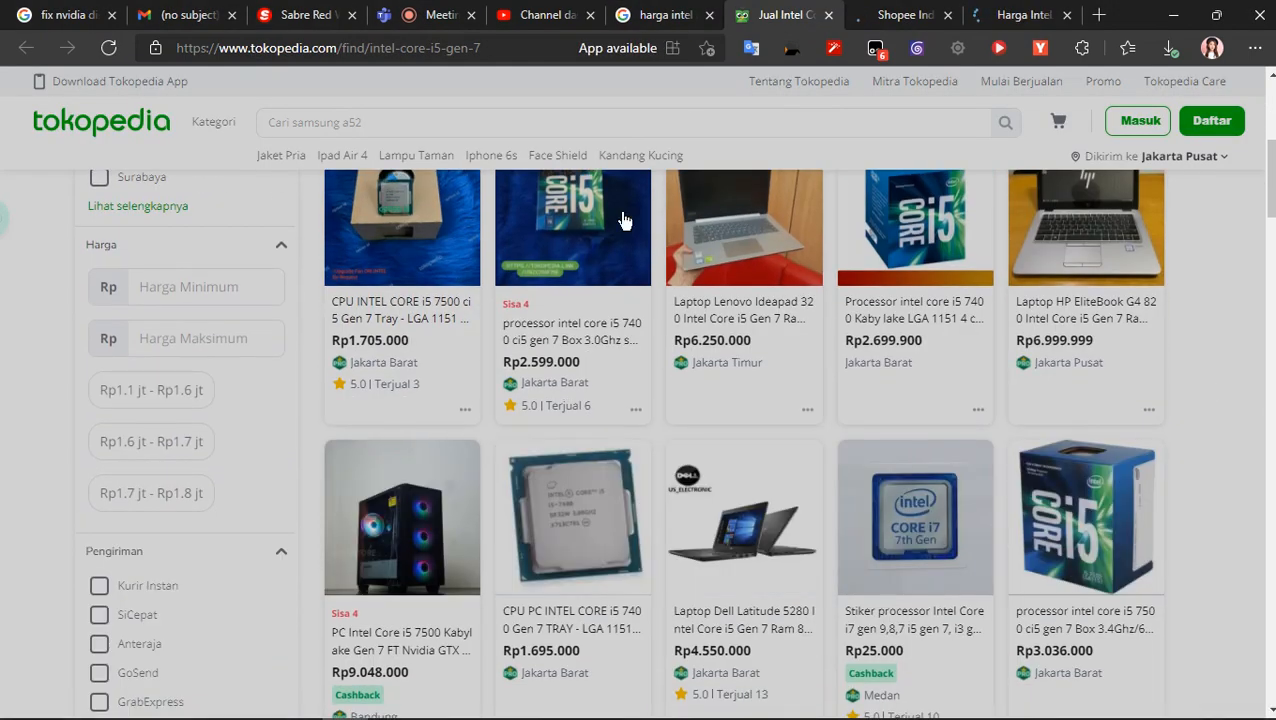
click(872, 15)
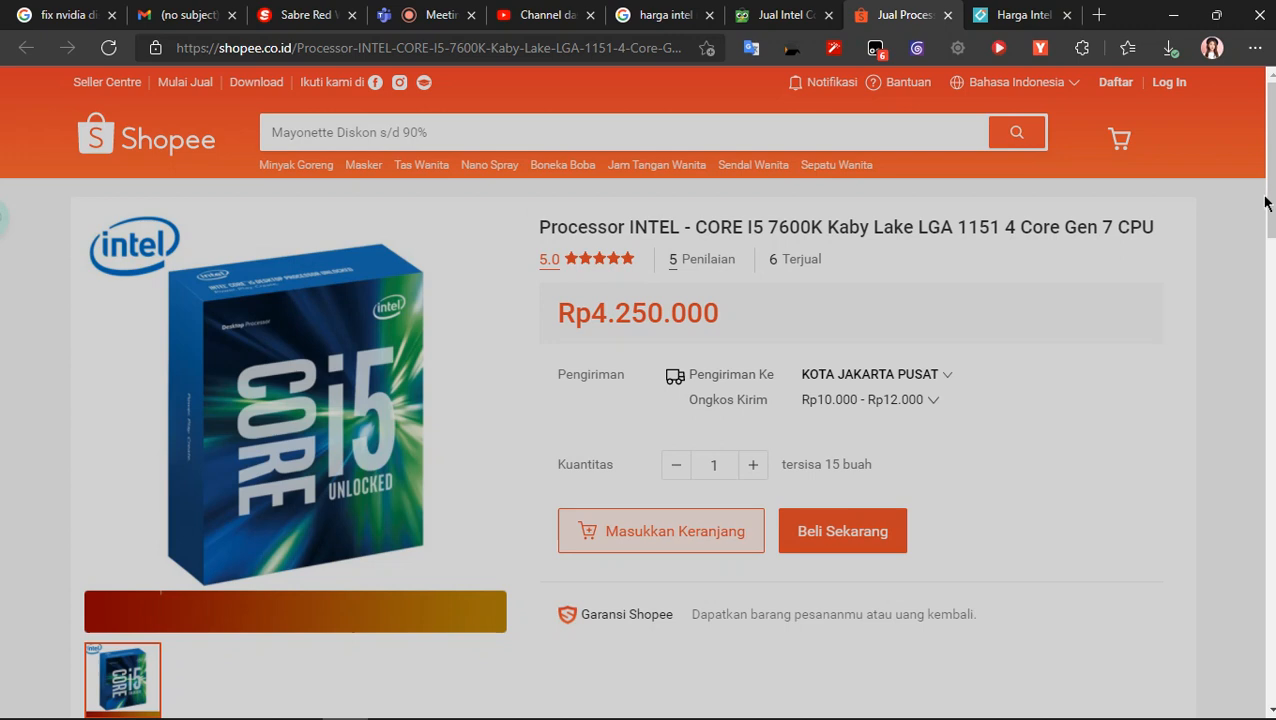
- Close the Shopee, iPrice, Tokopedia and Google search tabs and return to the Microsoft Teams meeting
click(948, 15)
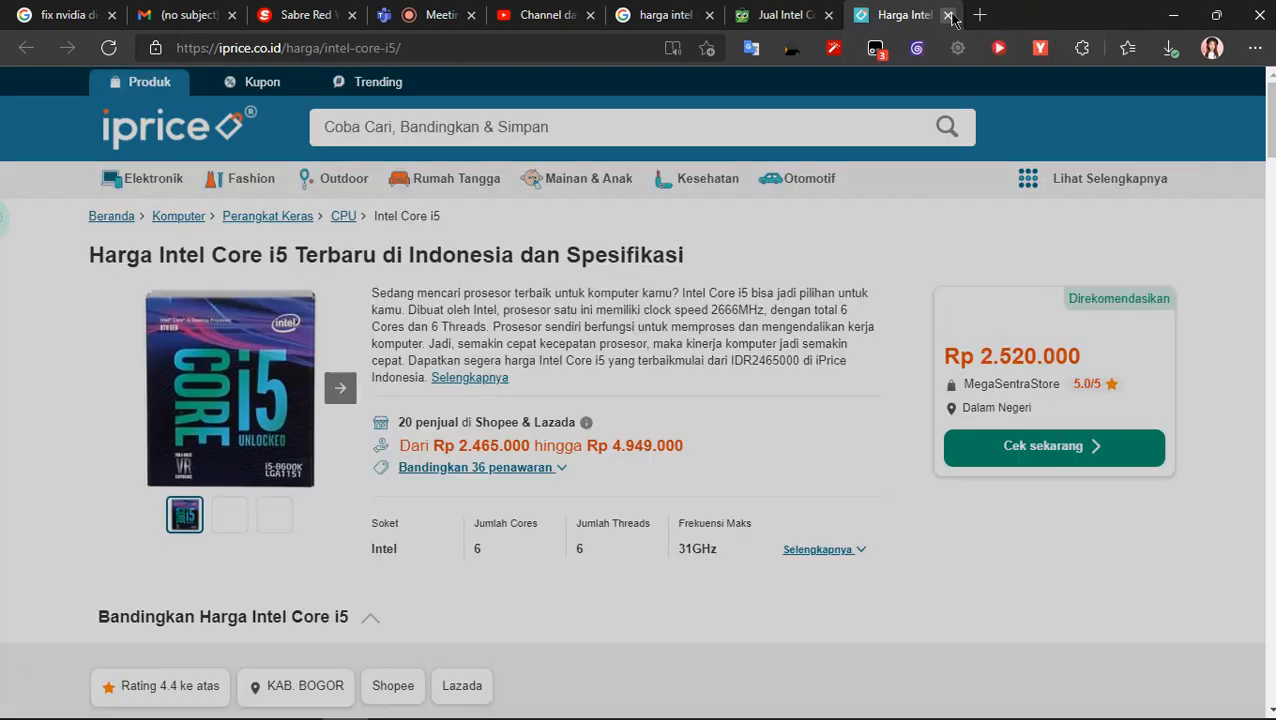
click(948, 15)
click(948, 15)
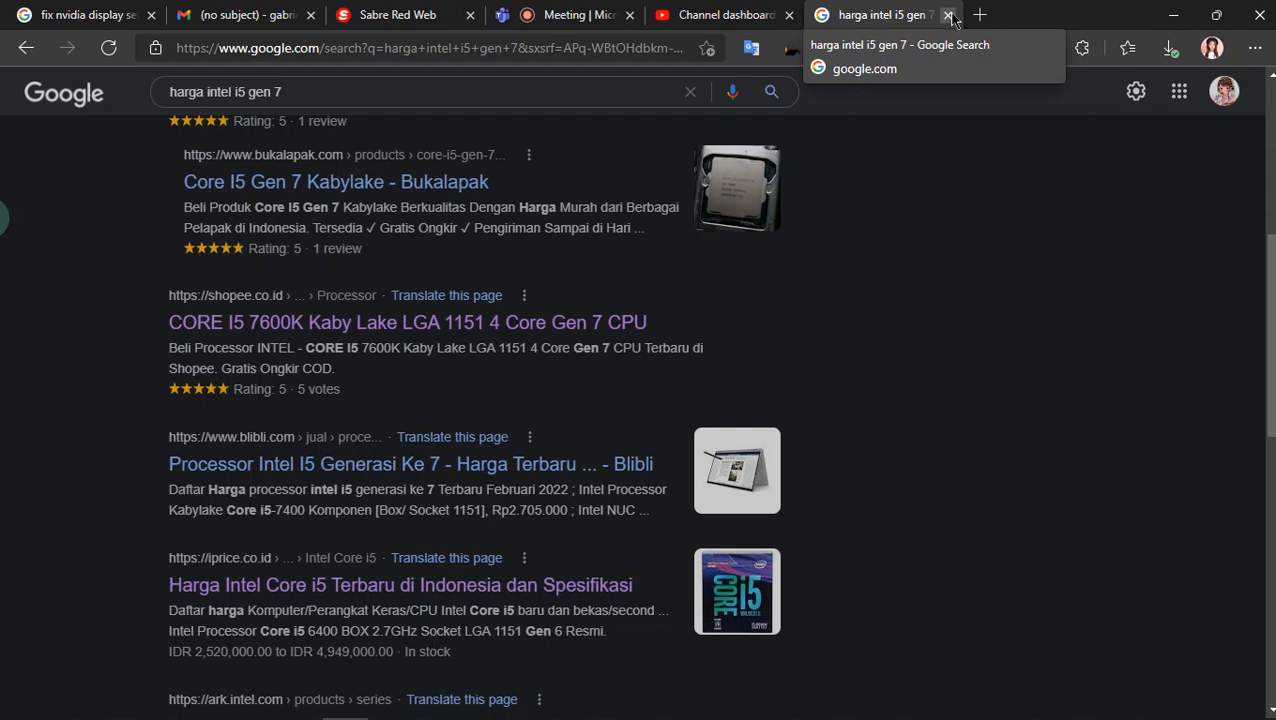
click(948, 15)
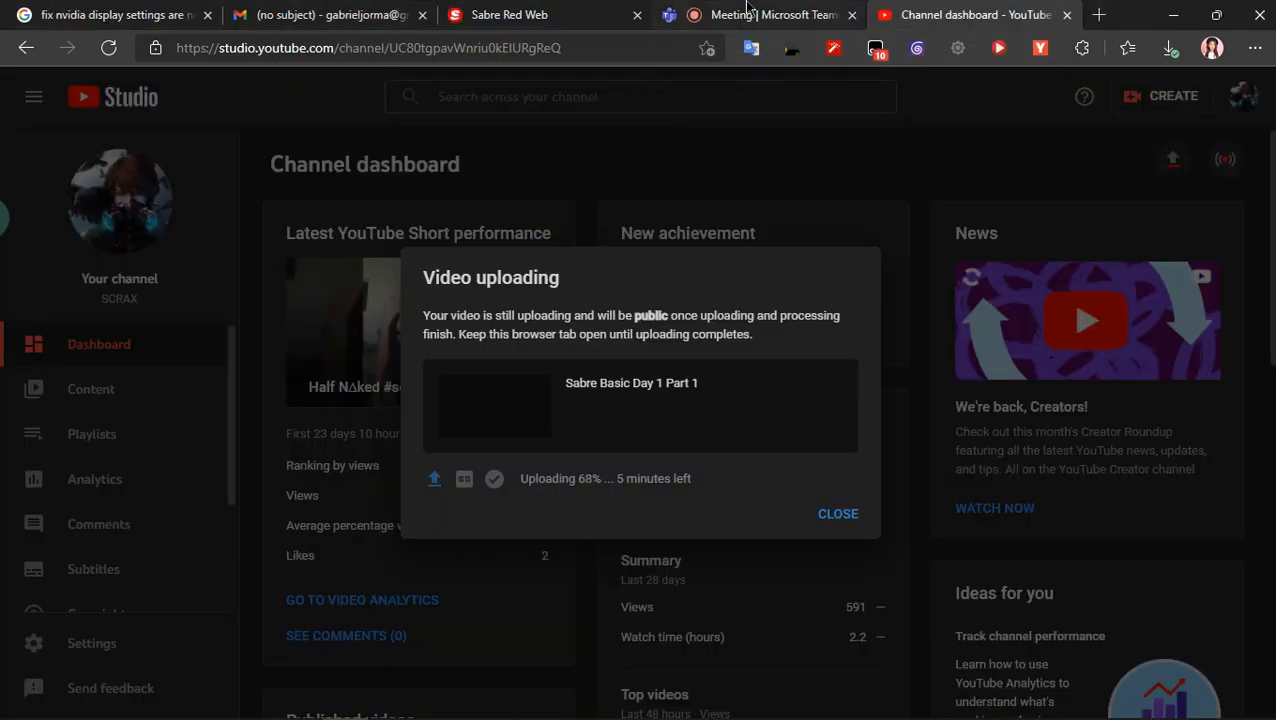
click(740, 12)
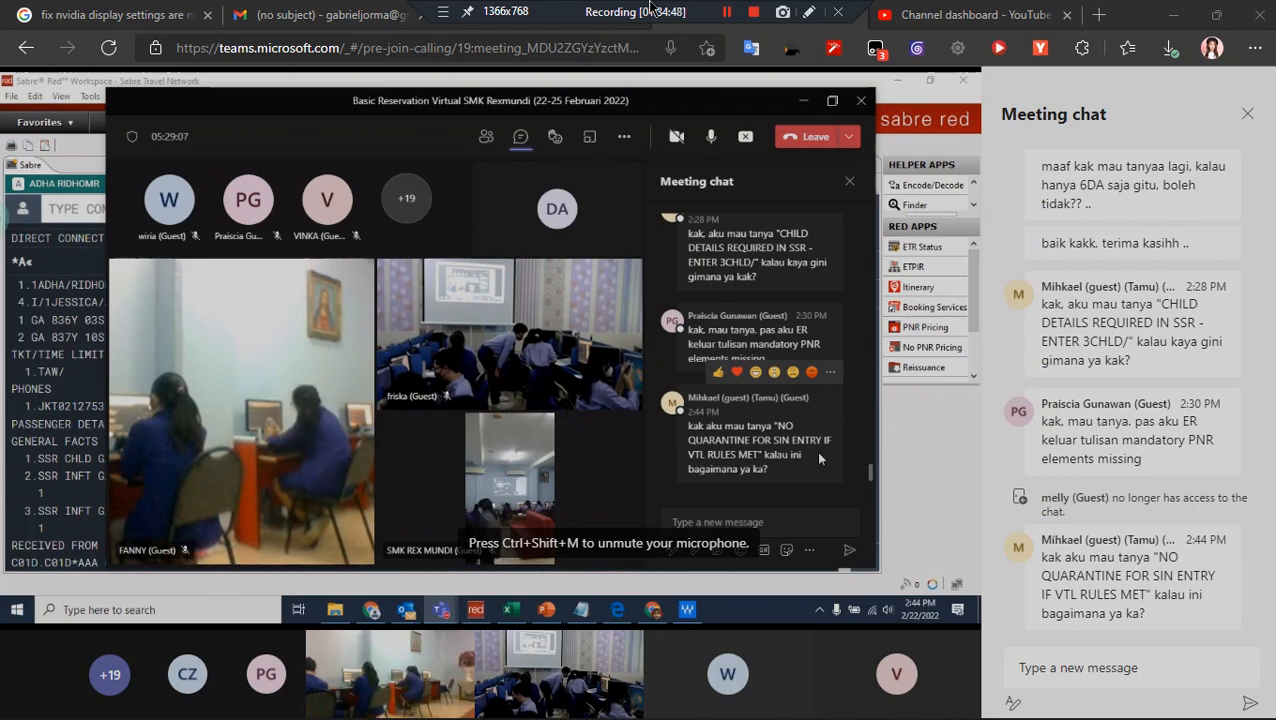
- Minimize the browser, Bandicam and CMD Batch folder windows to show the desktop, and dismiss the Bandicam notification
click(1172, 9)
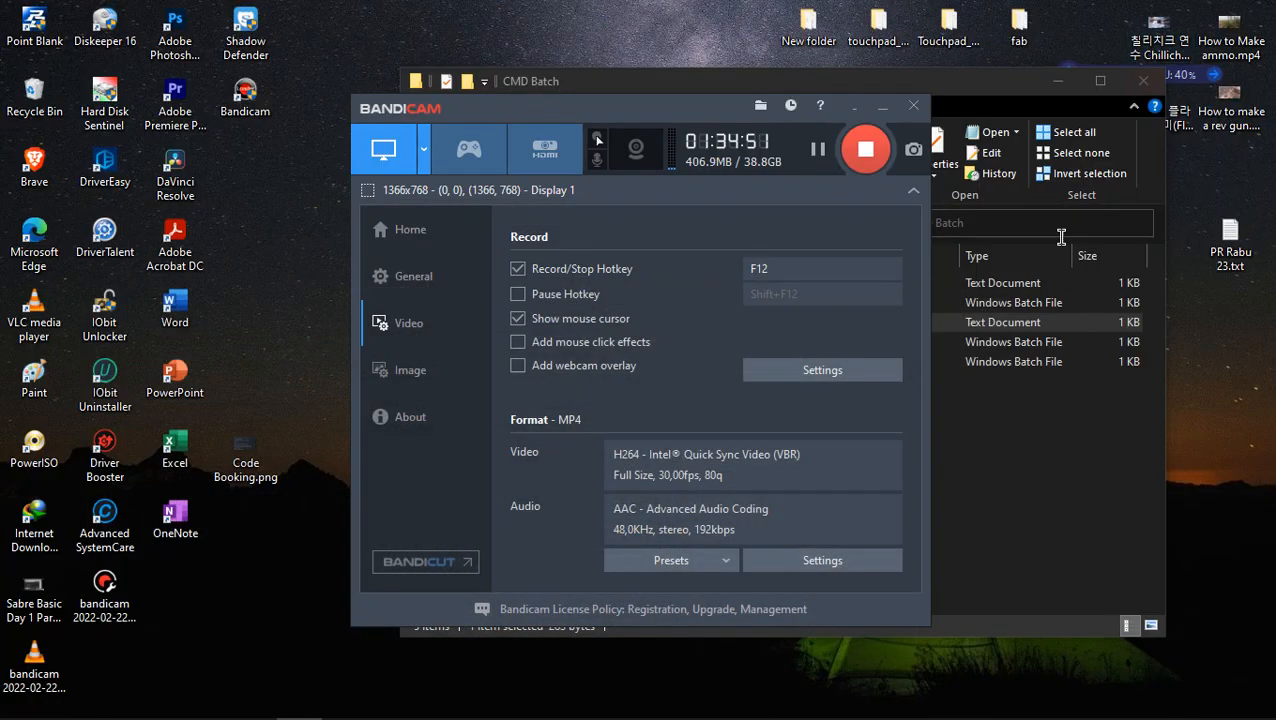
click(855, 110)
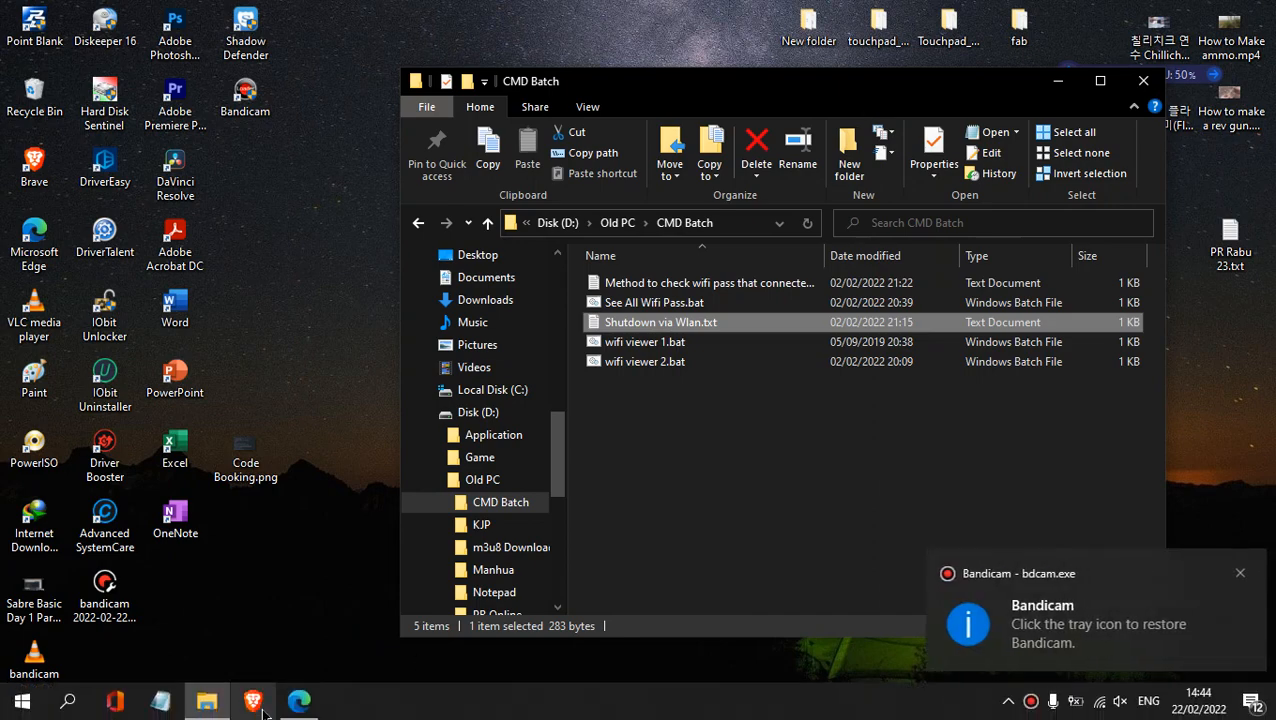
click(1058, 81)
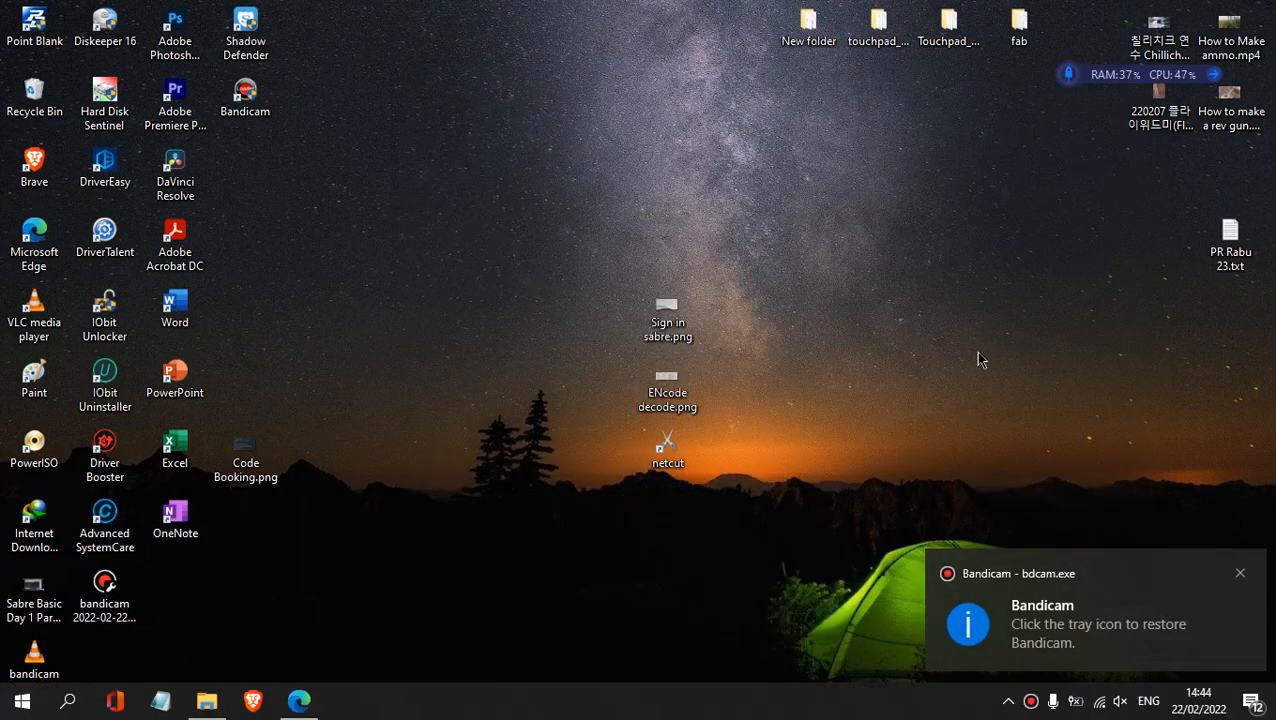
click(1230, 242)
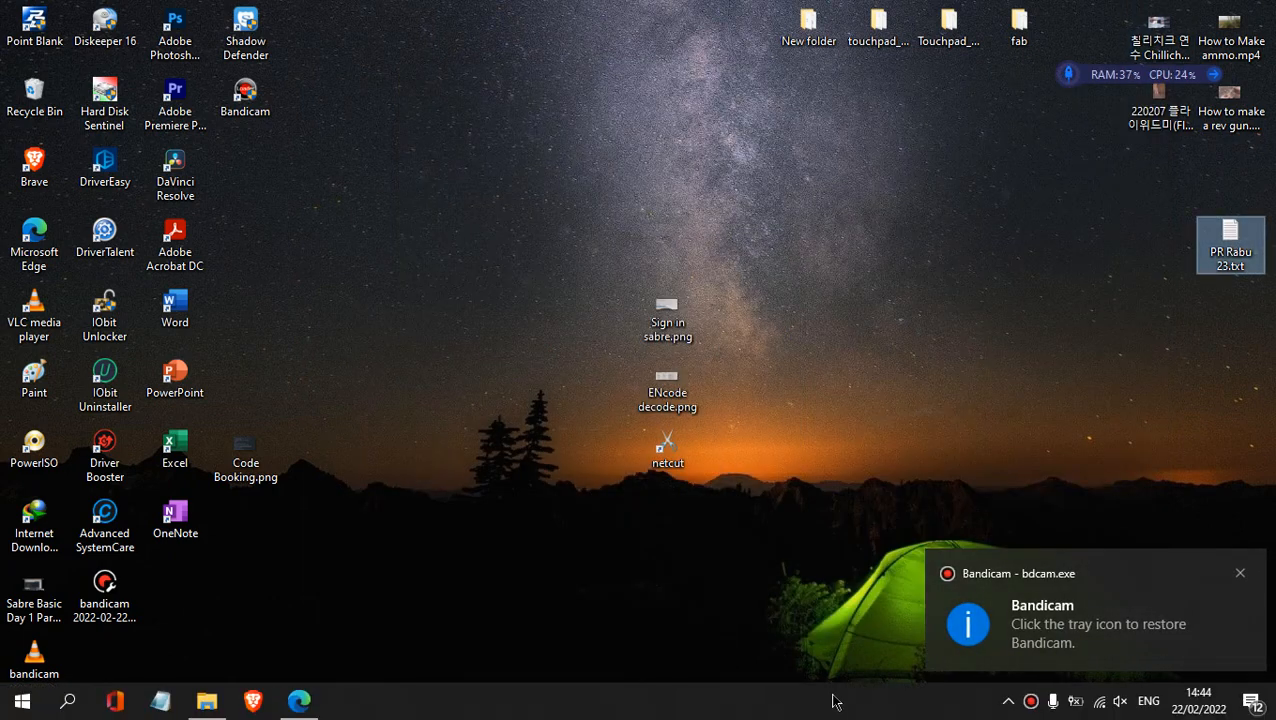
click(1241, 574)
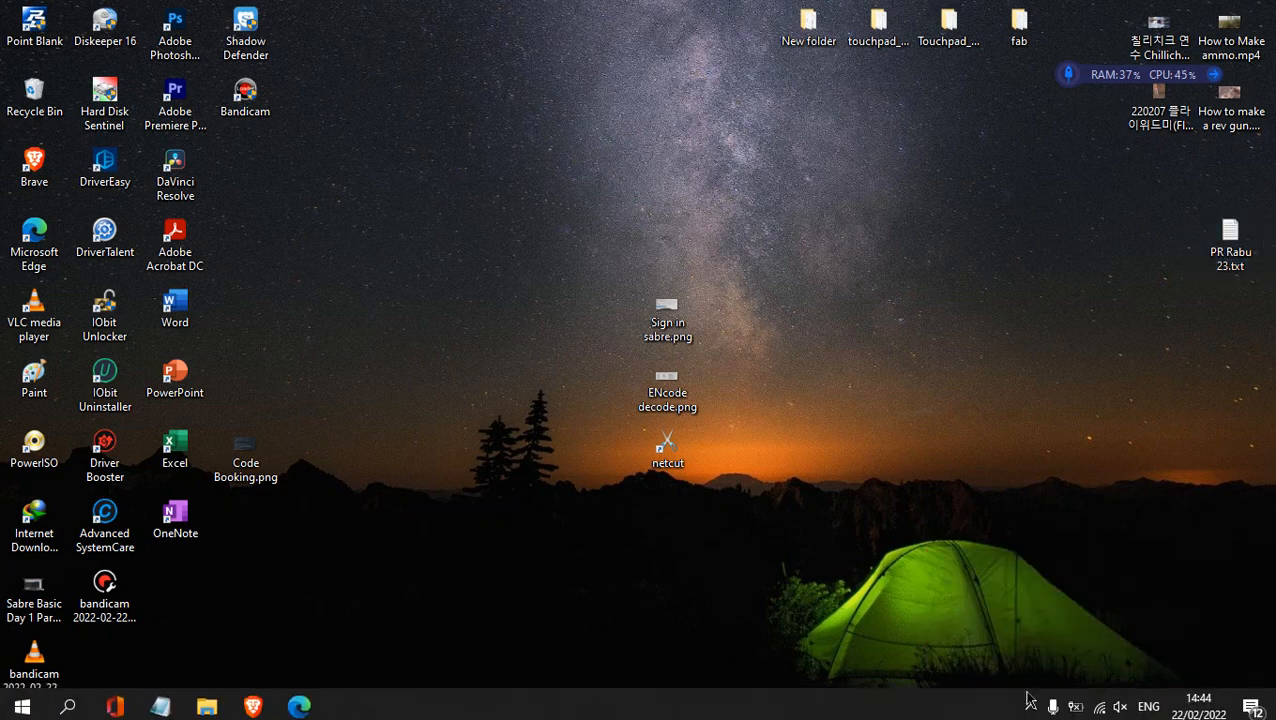
- Restore the Bandicam window and switch back to the Teams meeting in Microsoft Edge
click(1030, 701)
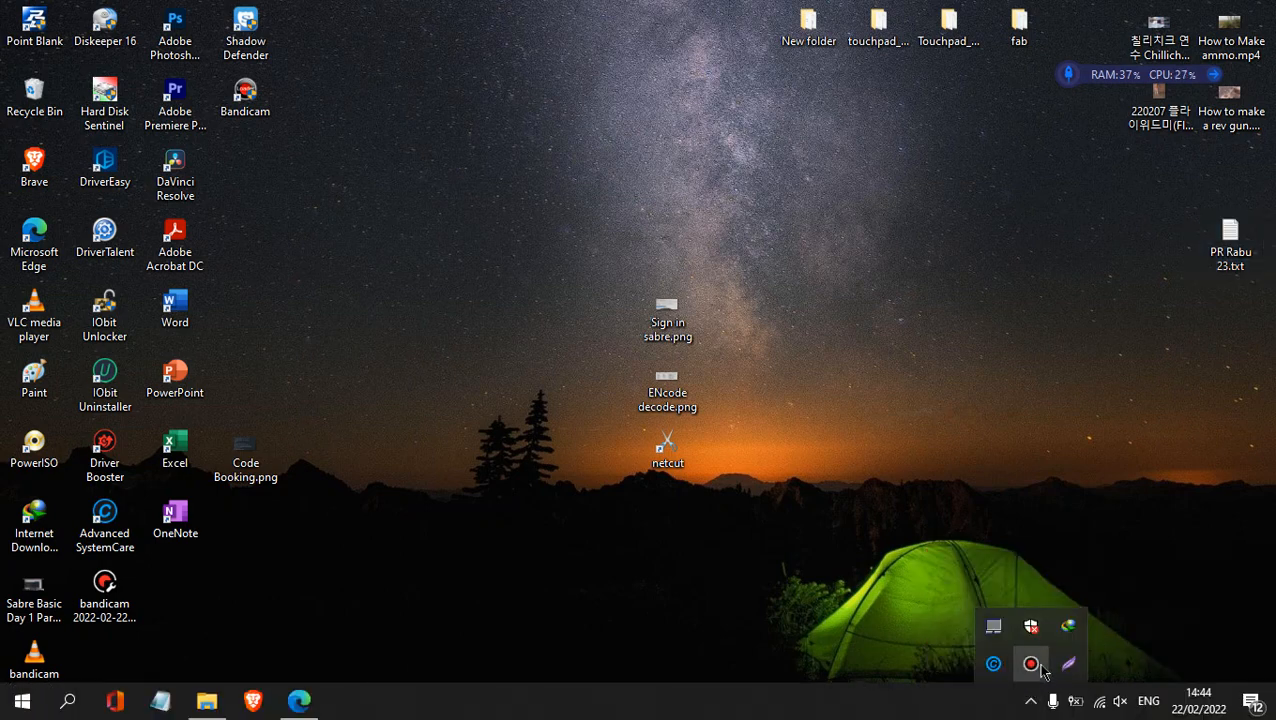
click(1038, 667)
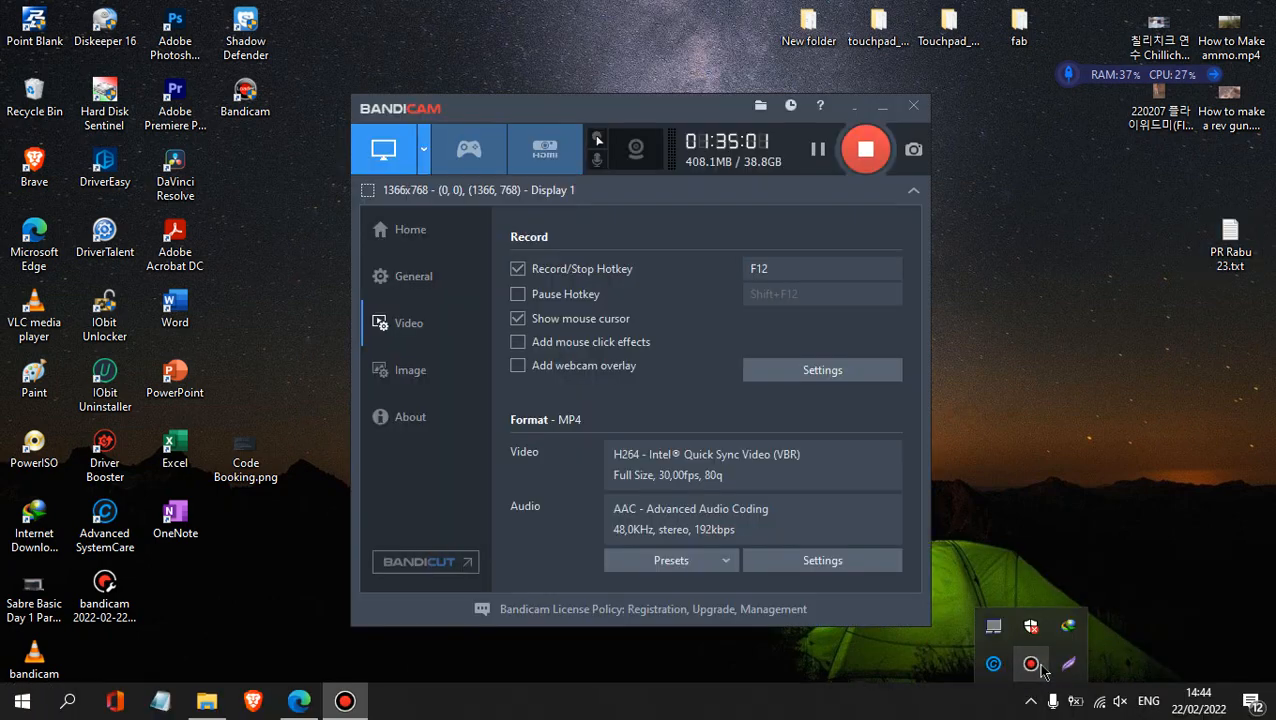
click(300, 703)
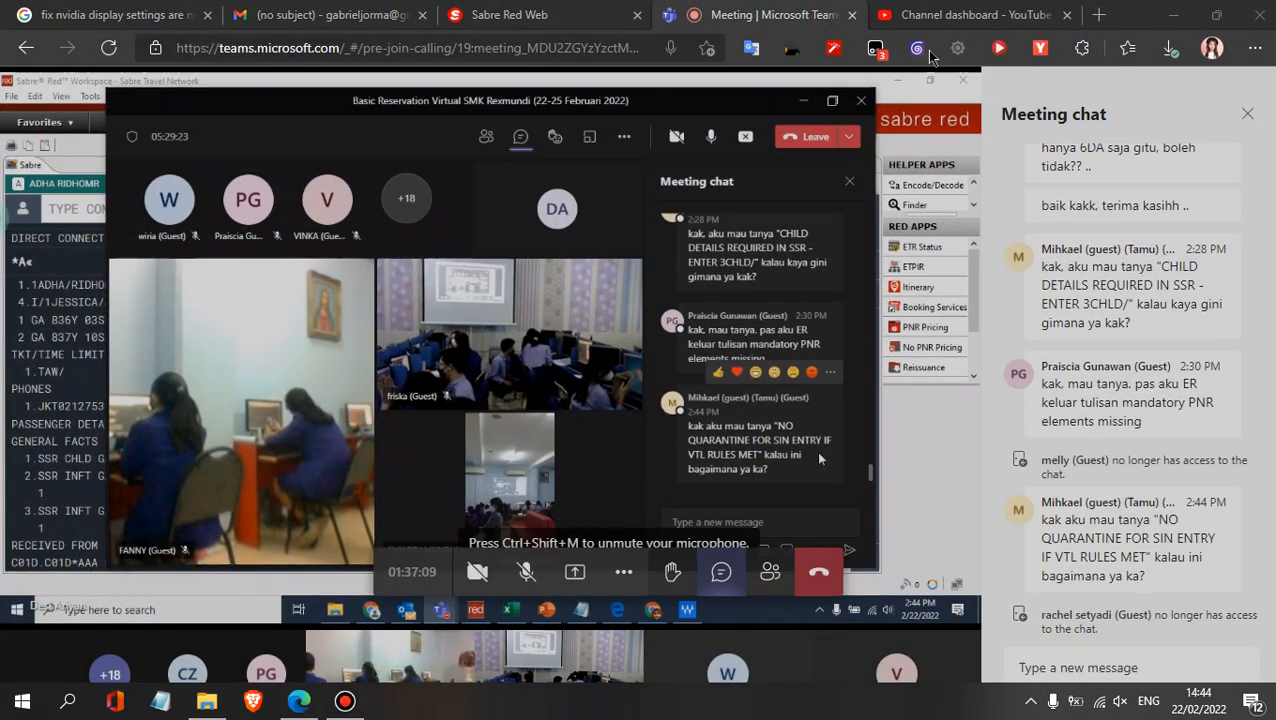
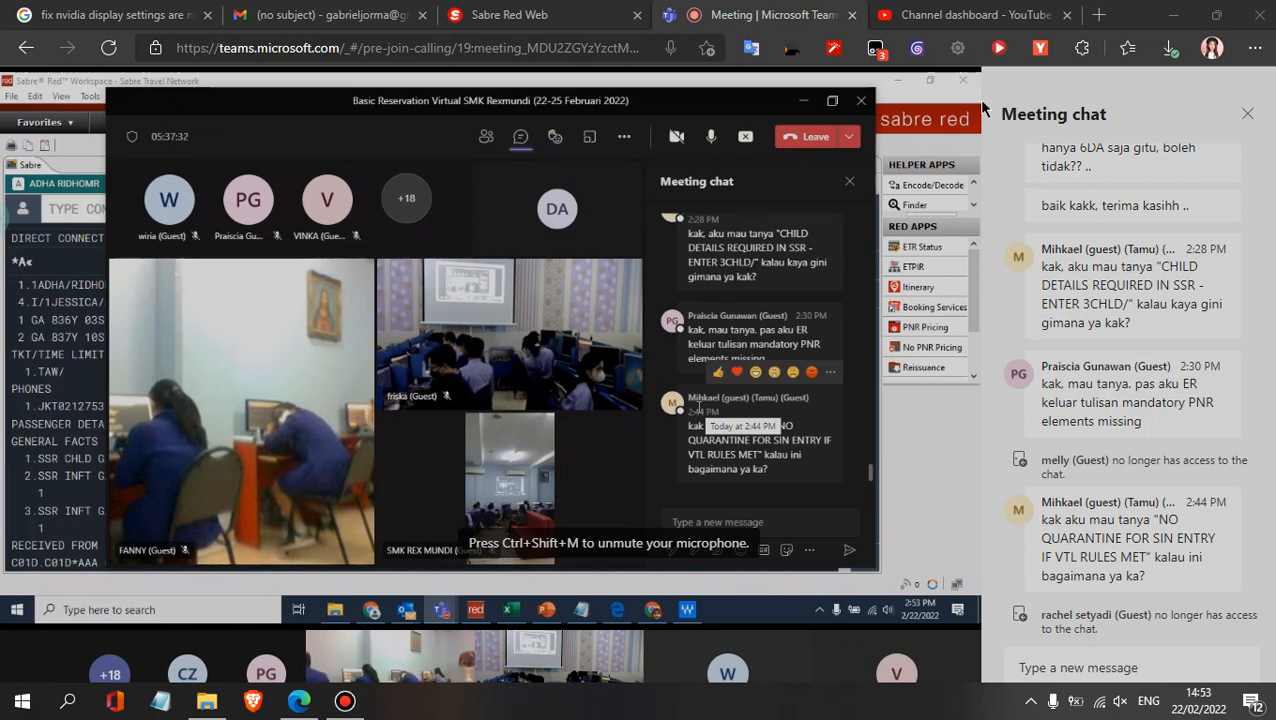
- Switch to YouTube Studio, dismiss the video processing notice and reload the channel dashboard
click(1022, 15)
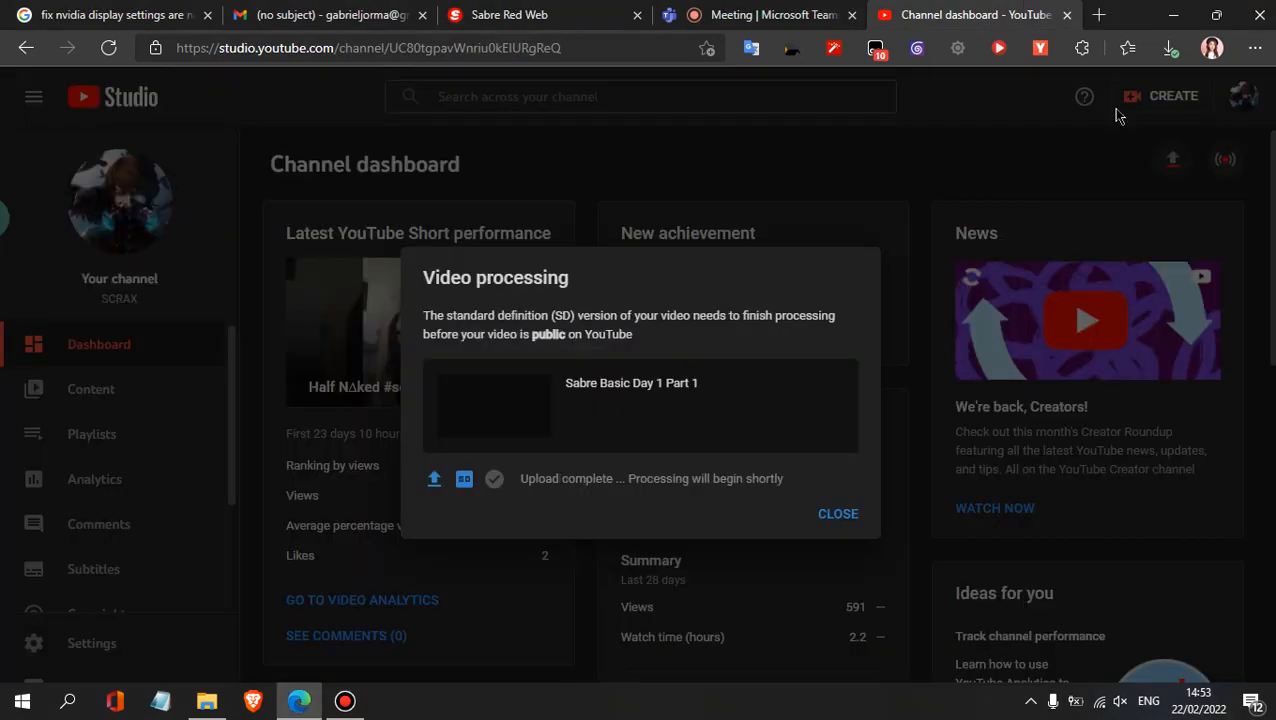
click(838, 515)
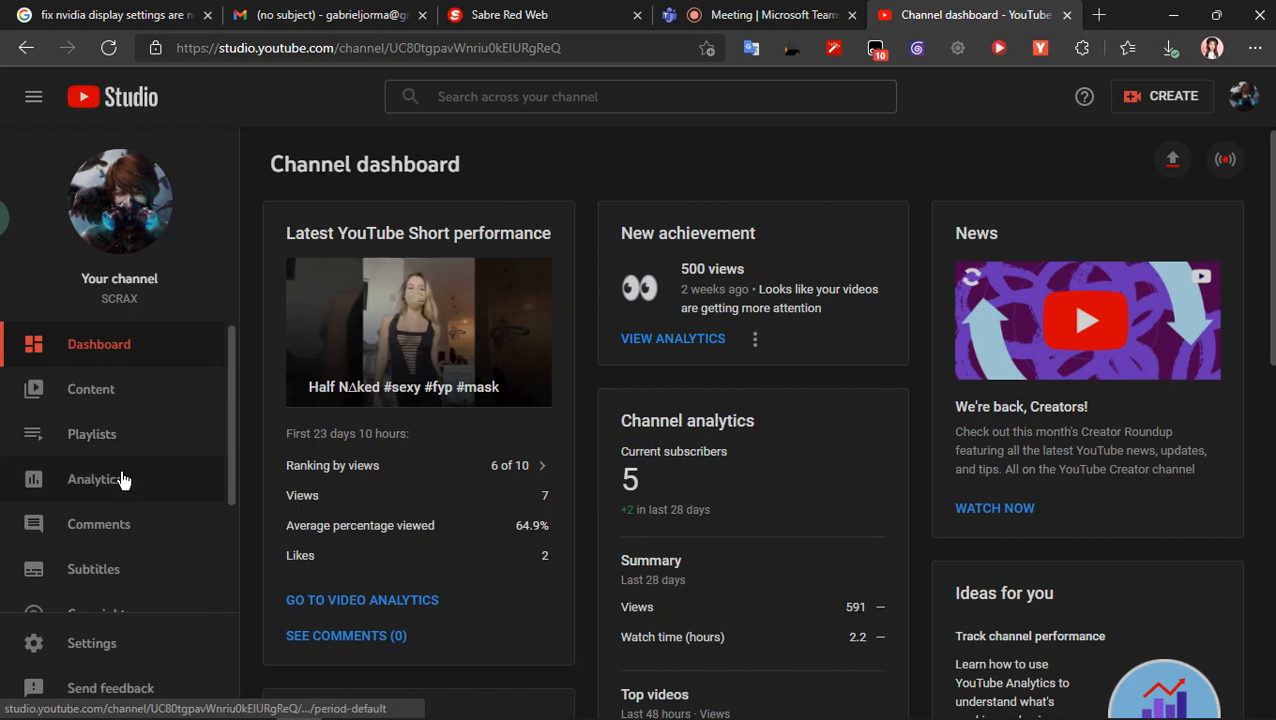
click(108, 47)
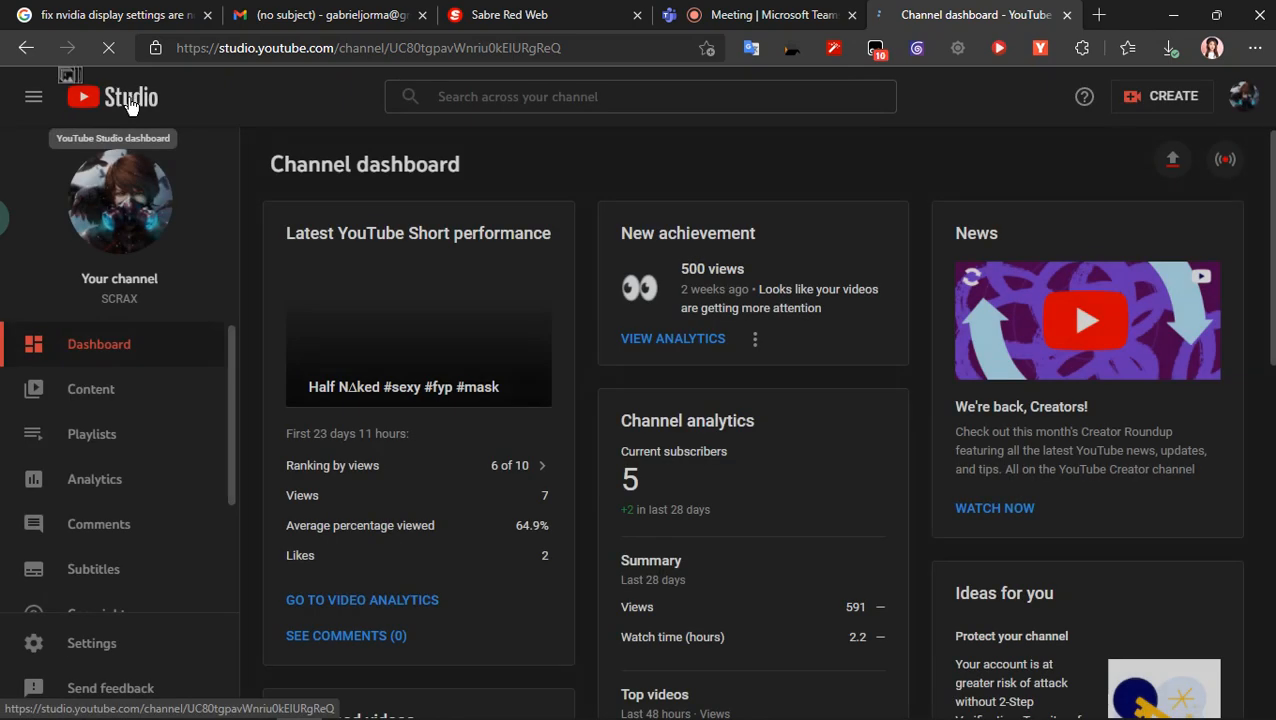
- Go to the SCRAX channel's uploaded videos, check Sabre Basic Day 1 Part 1 in a separate tab and close that tab
click(1243, 96)
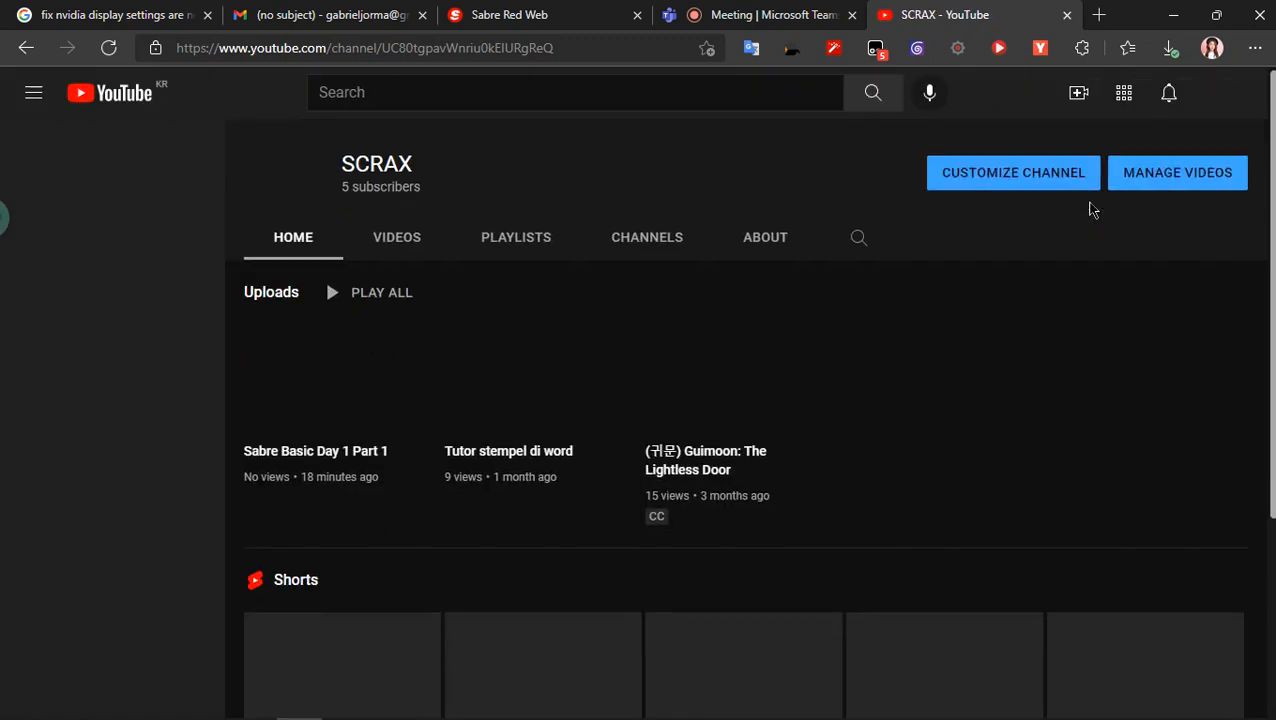
click(398, 239)
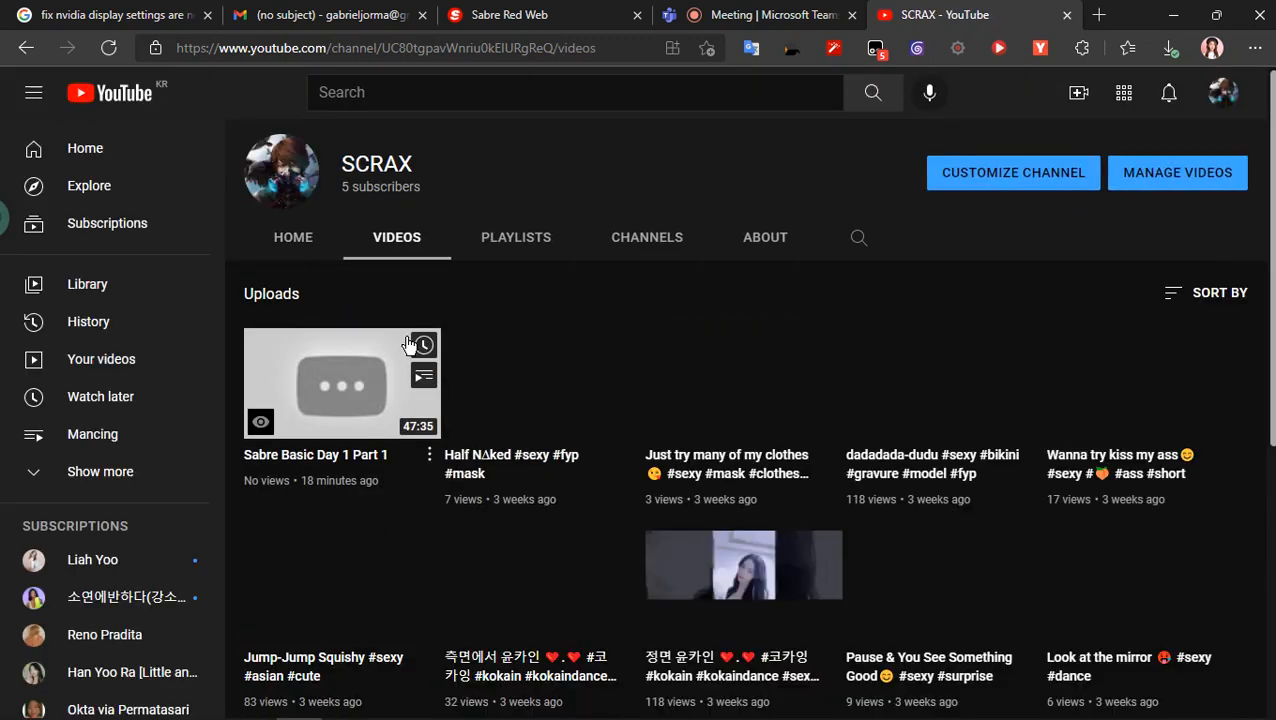
right_click(345, 383)
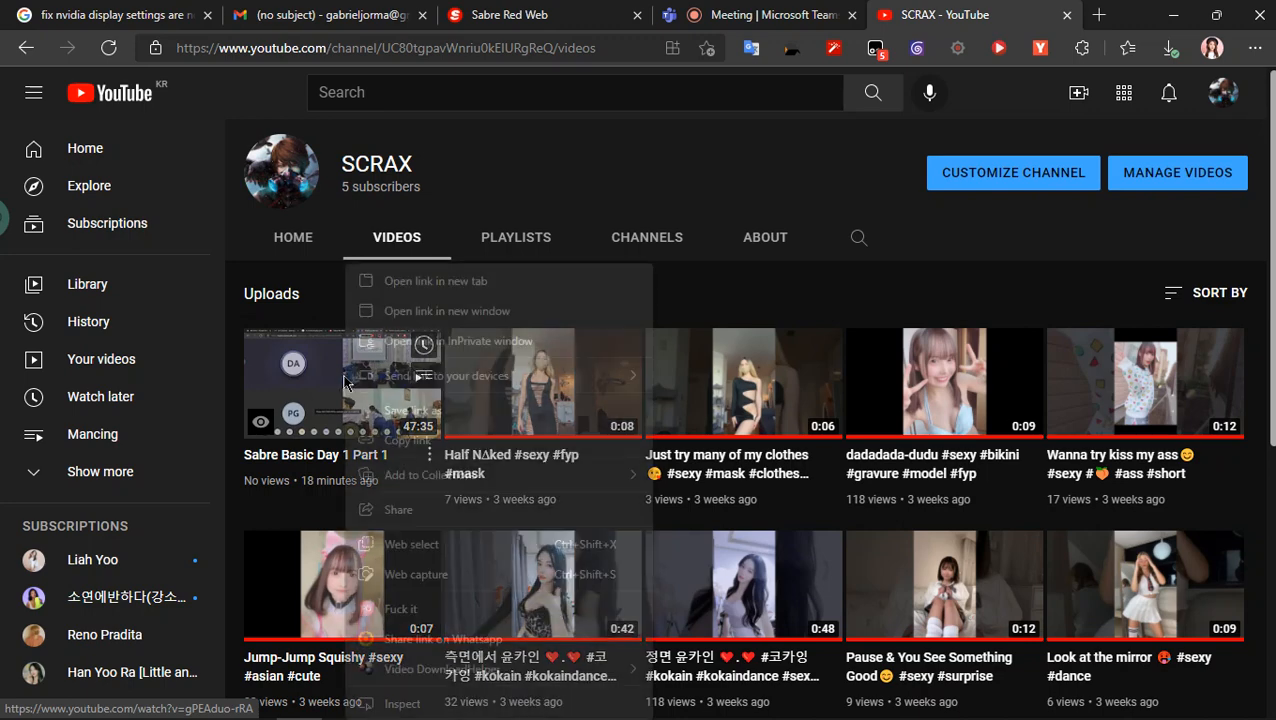
click(437, 279)
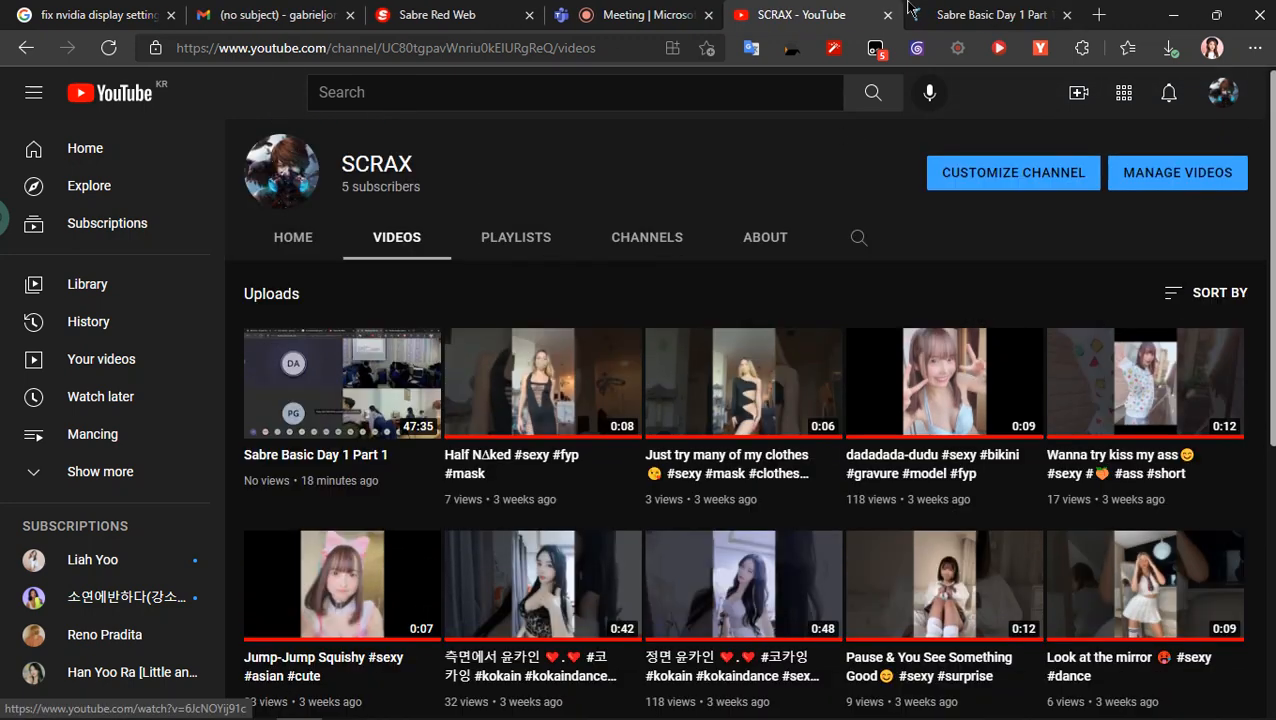
click(912, 12)
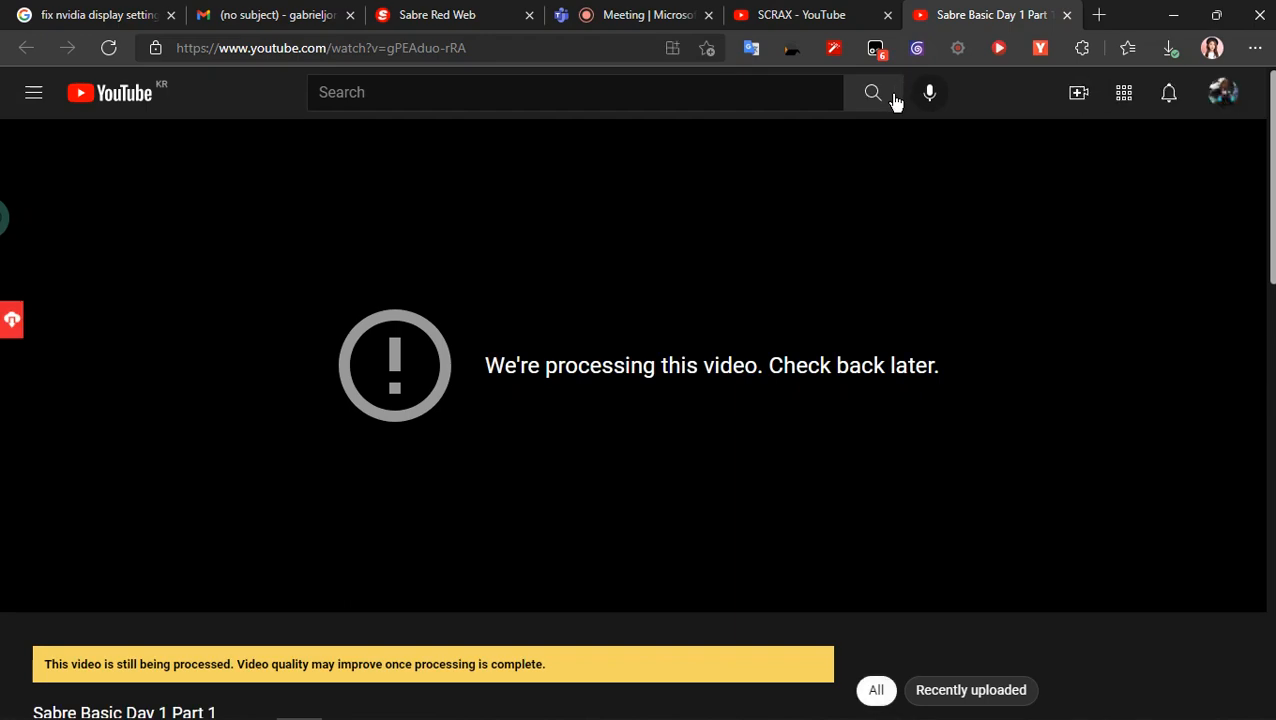
click(1066, 15)
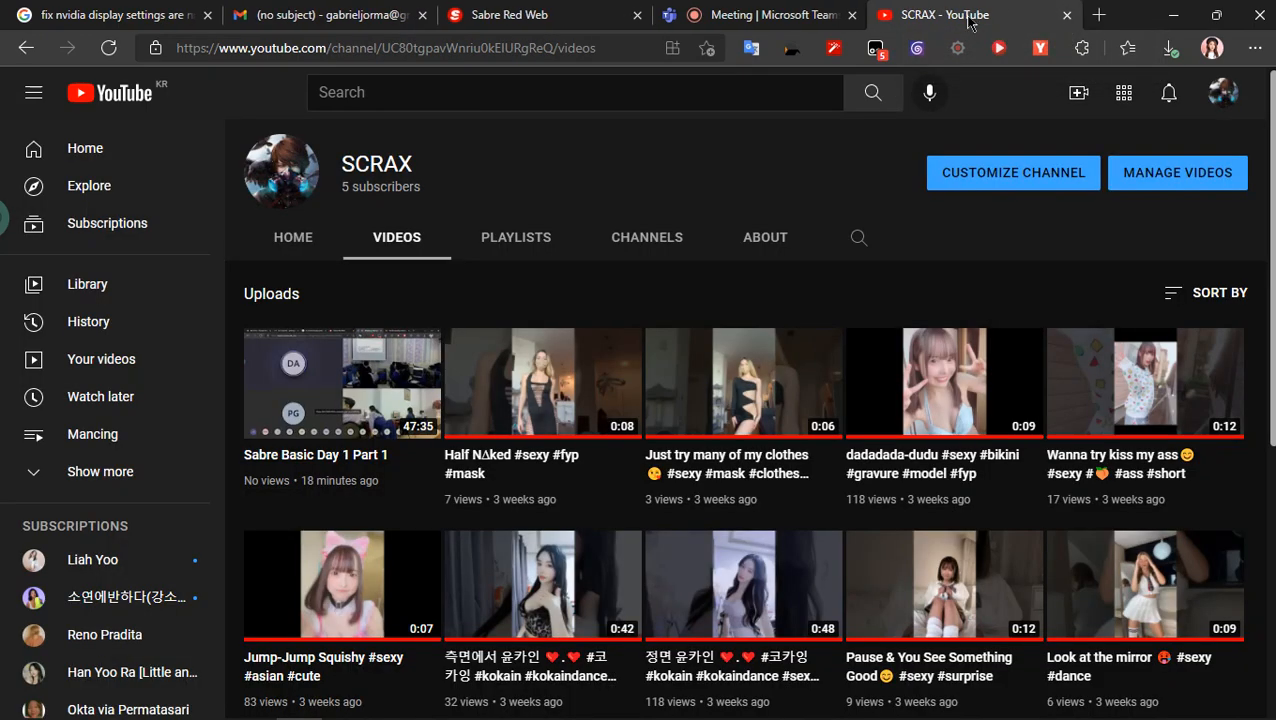
- Open a blank browser tab and return to the Microsoft Teams meeting
click(1098, 15)
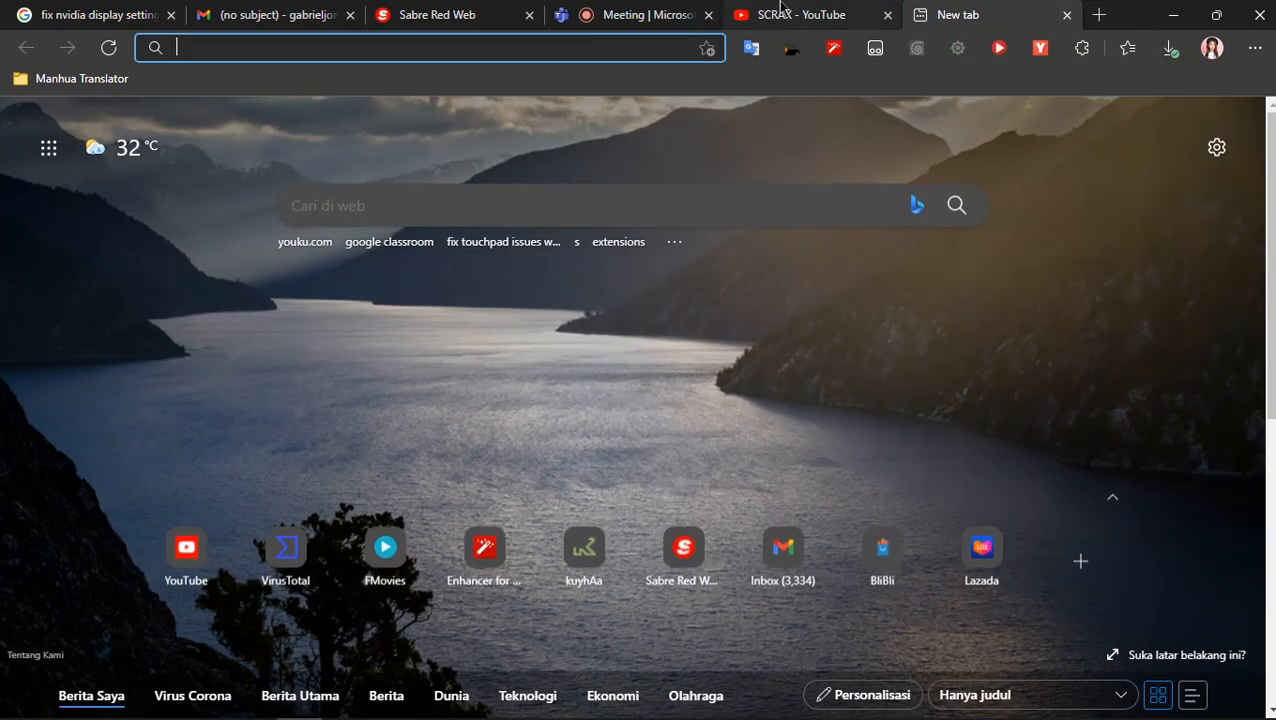
click(690, 15)
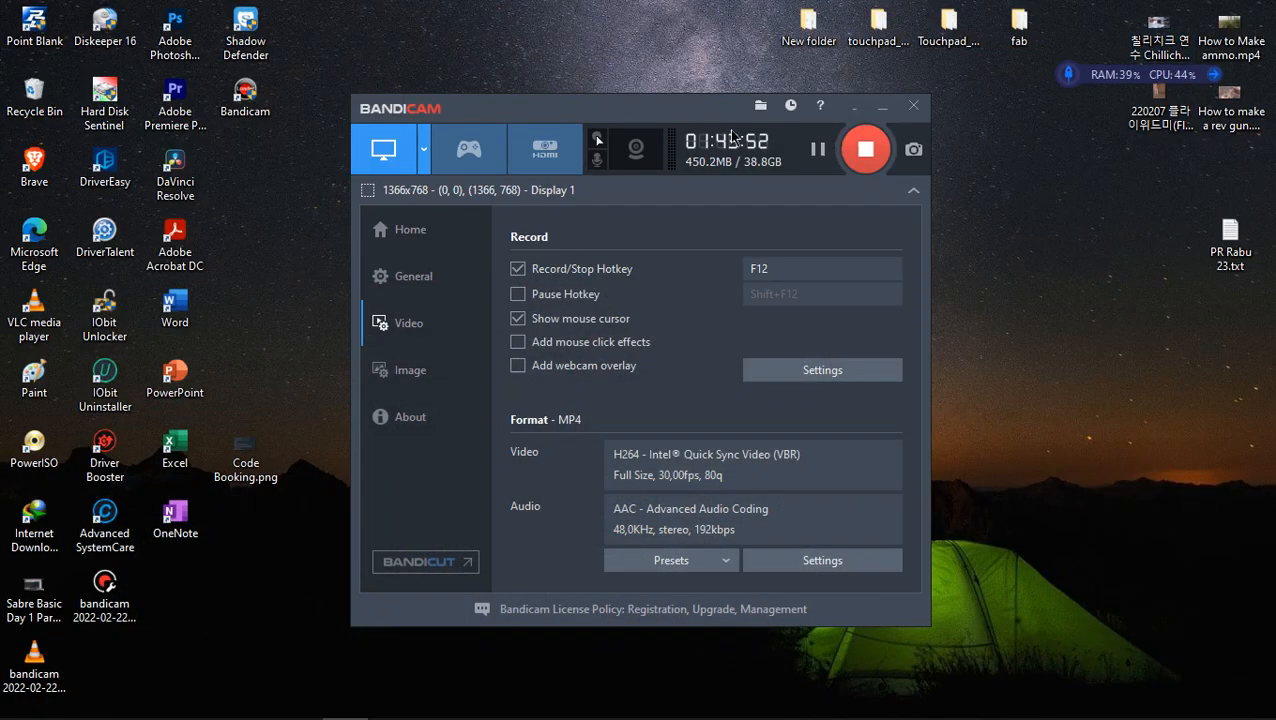
- On the desktop, move the Bandicam window away from the file icons and place Code Booking.png directly above Sign in sabre.png
drag(683, 118, 855, 519)
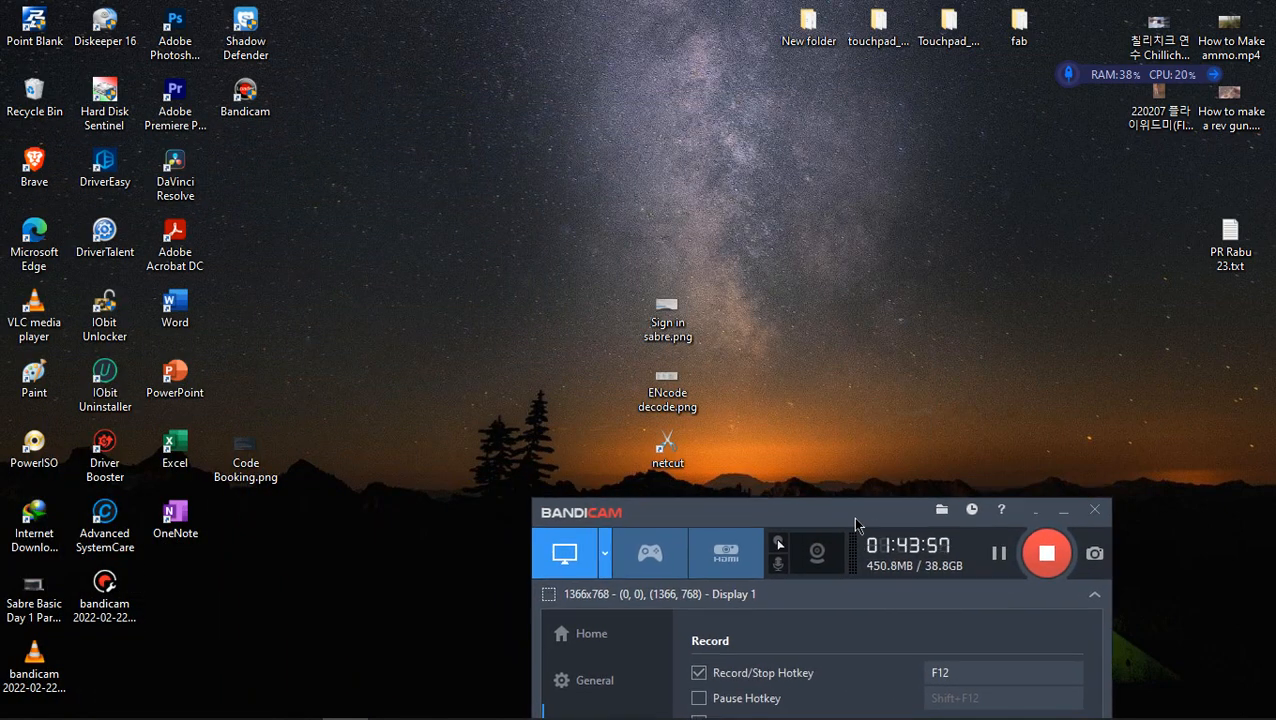
drag(222, 468, 636, 259)
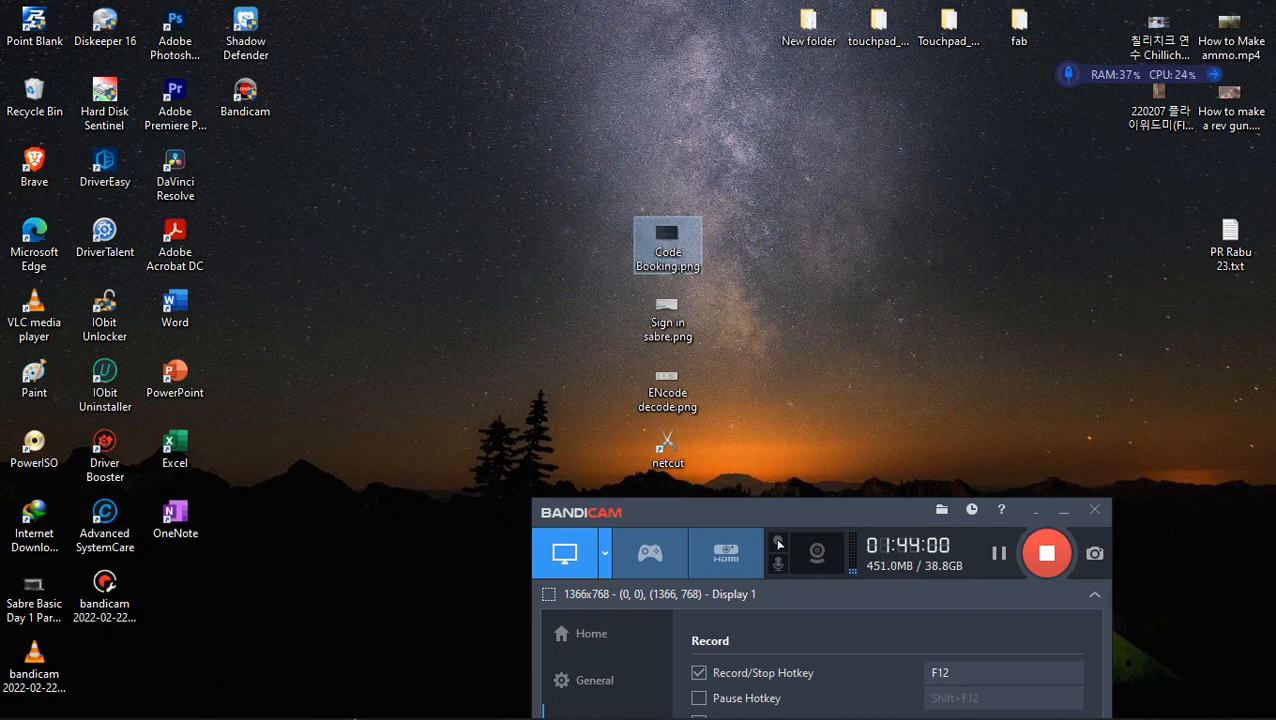
- Return to the Microsoft Edge window and bring up the Sabre Red Web session with the booking record
click(299, 700)
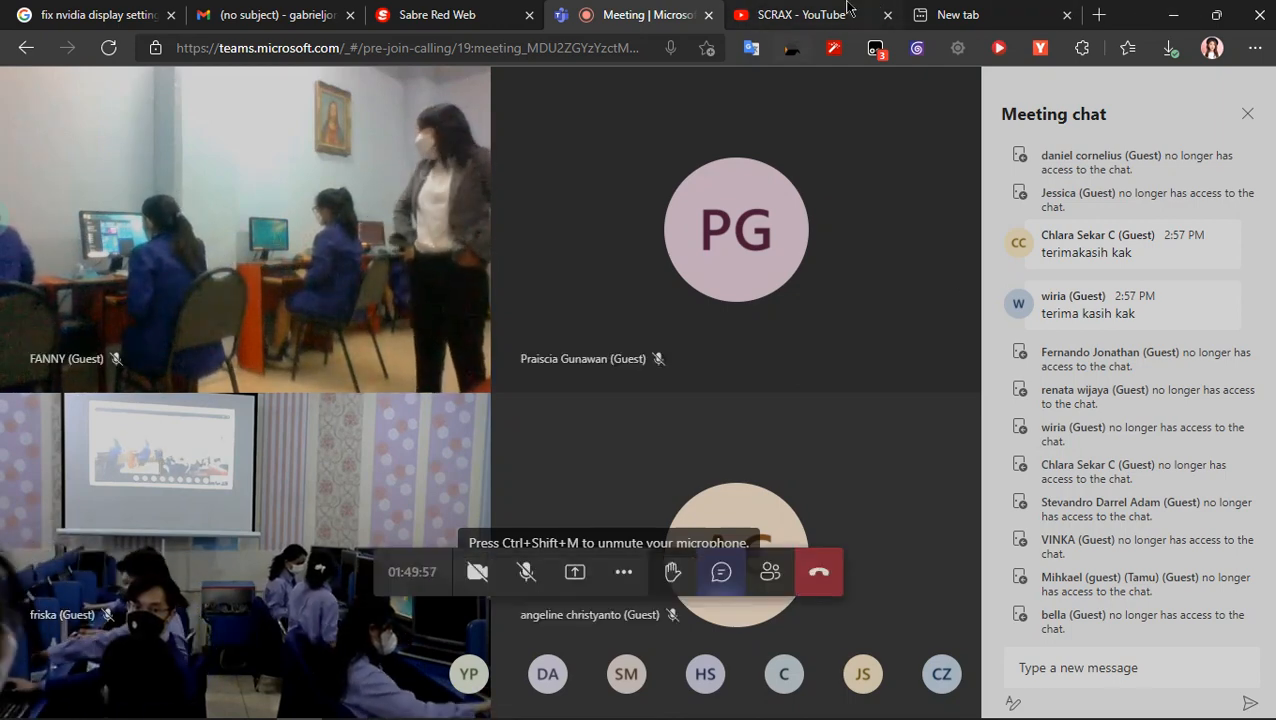
click(960, 10)
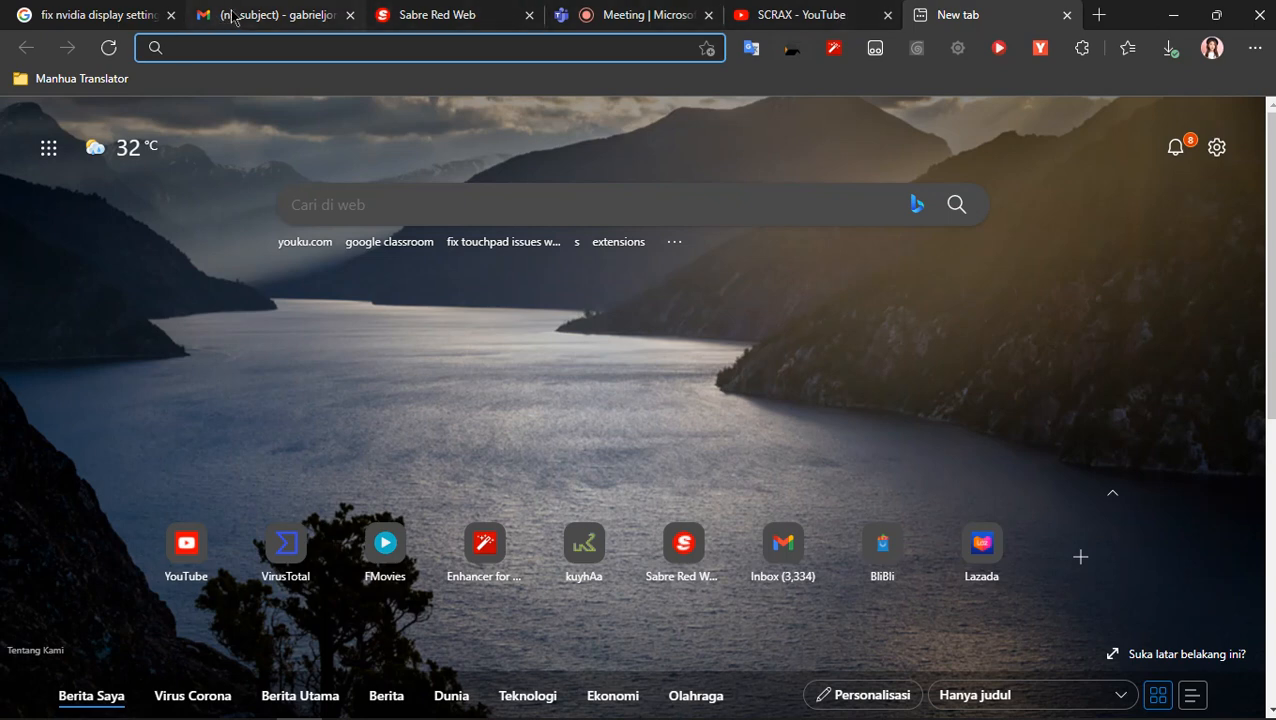
click(385, 10)
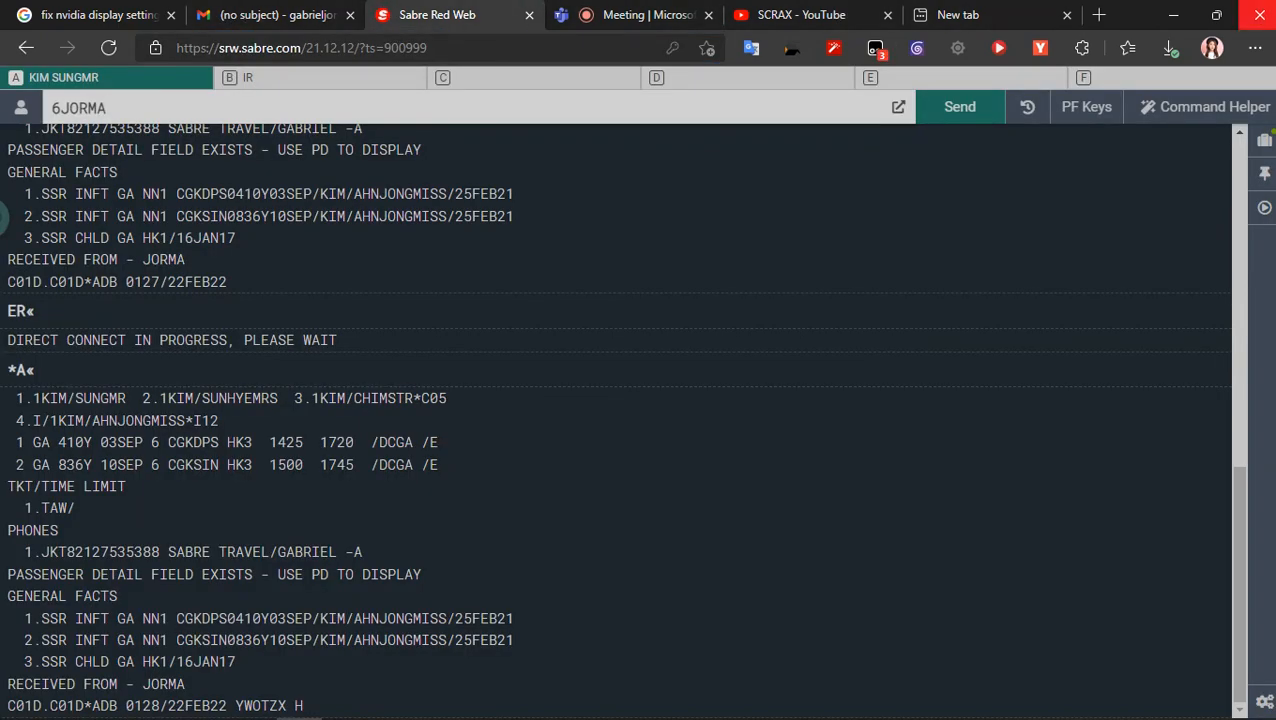